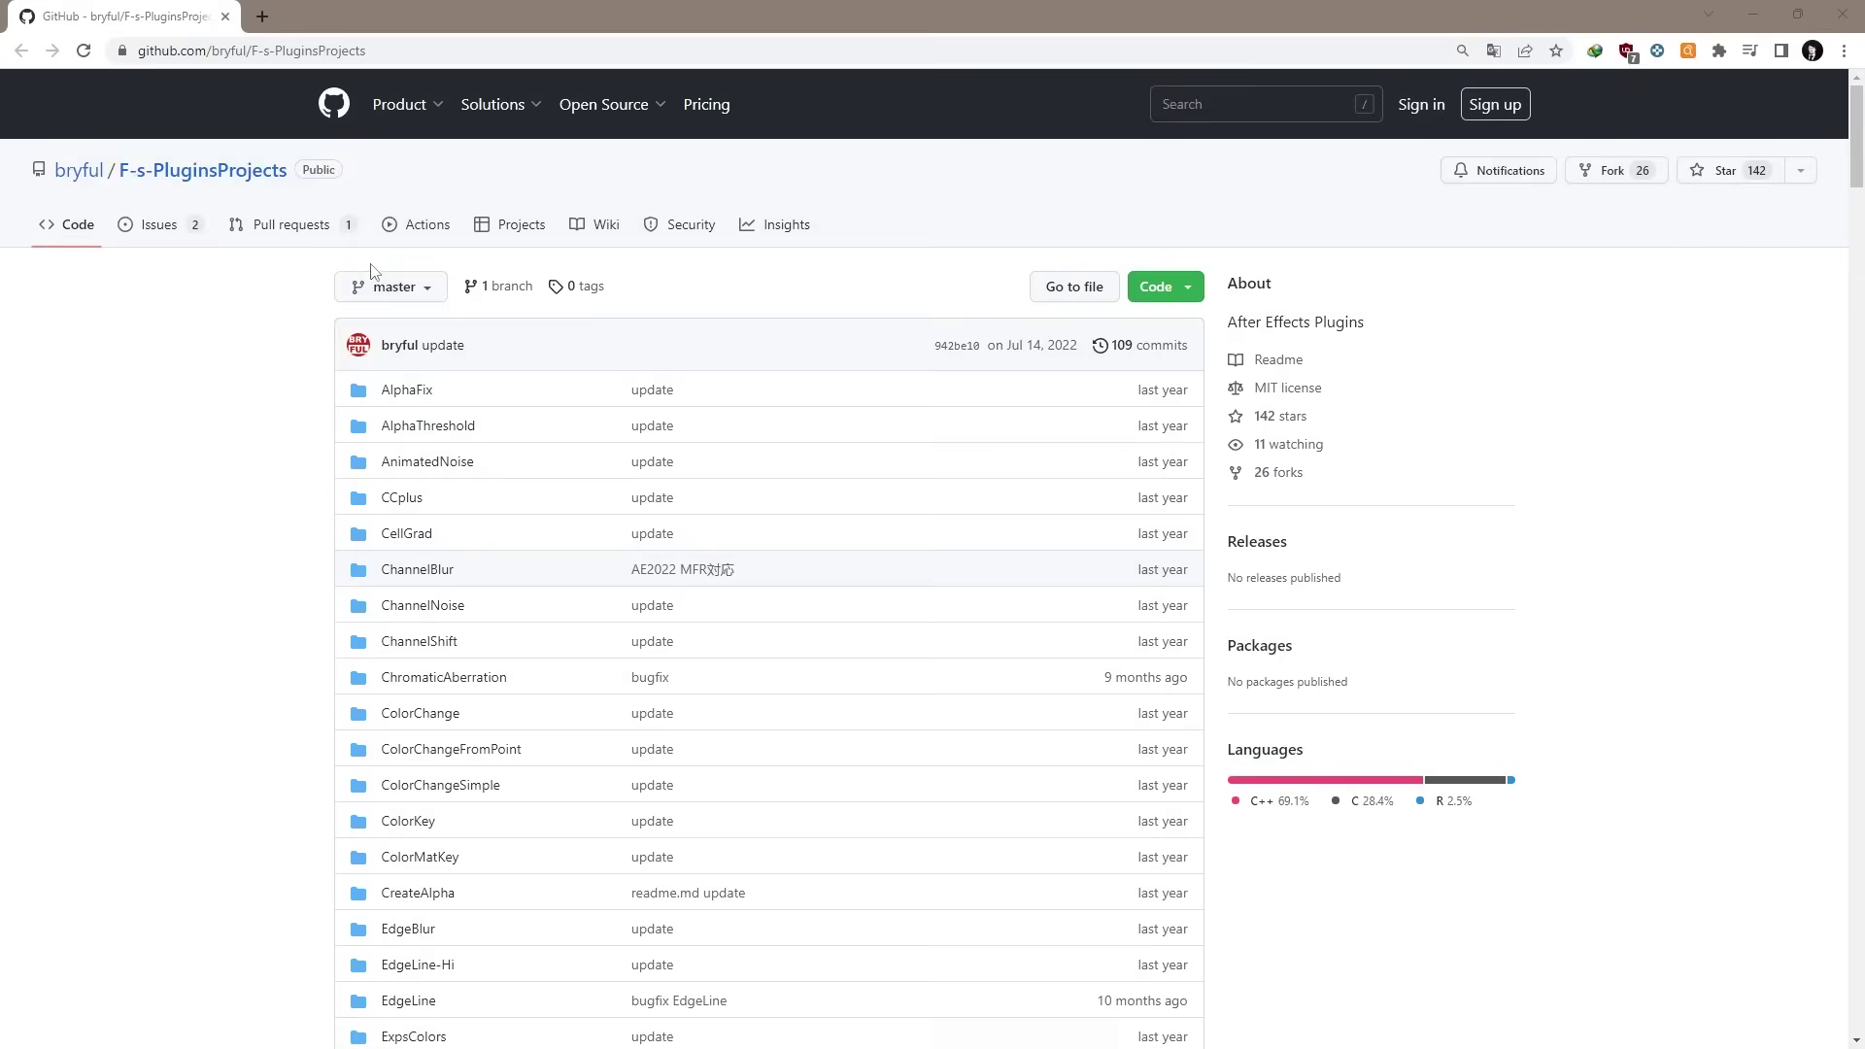
Step: Scroll the F-s-PluginsProjects repository down to the README and the FsPlugins20220707.zip link
{"action": "scroll", "coordinate": [269, 295], "scroll_direction": "down", "scroll_amount": 8}
{"action": "scroll", "coordinate": [269, 295], "scroll_direction": "down", "scroll_amount": 6}
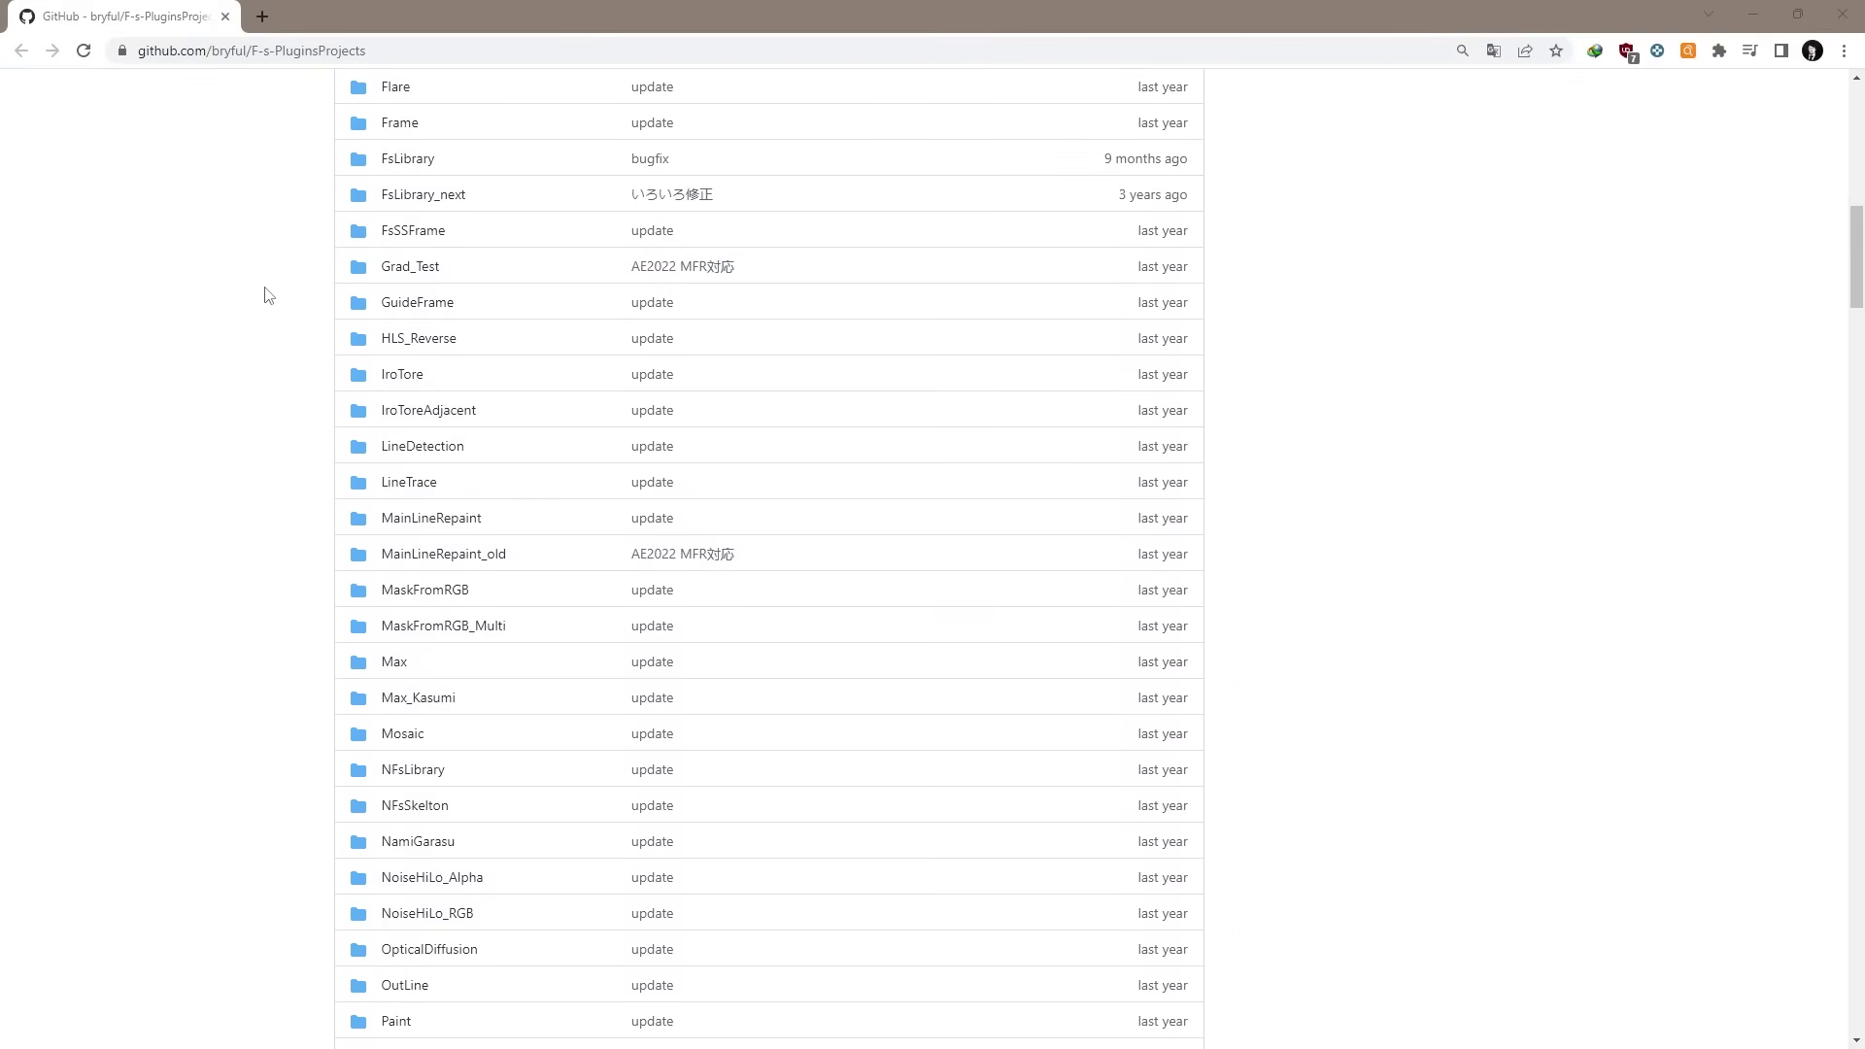
{"action": "scroll", "coordinate": [269, 296], "scroll_direction": "down", "scroll_amount": 9}
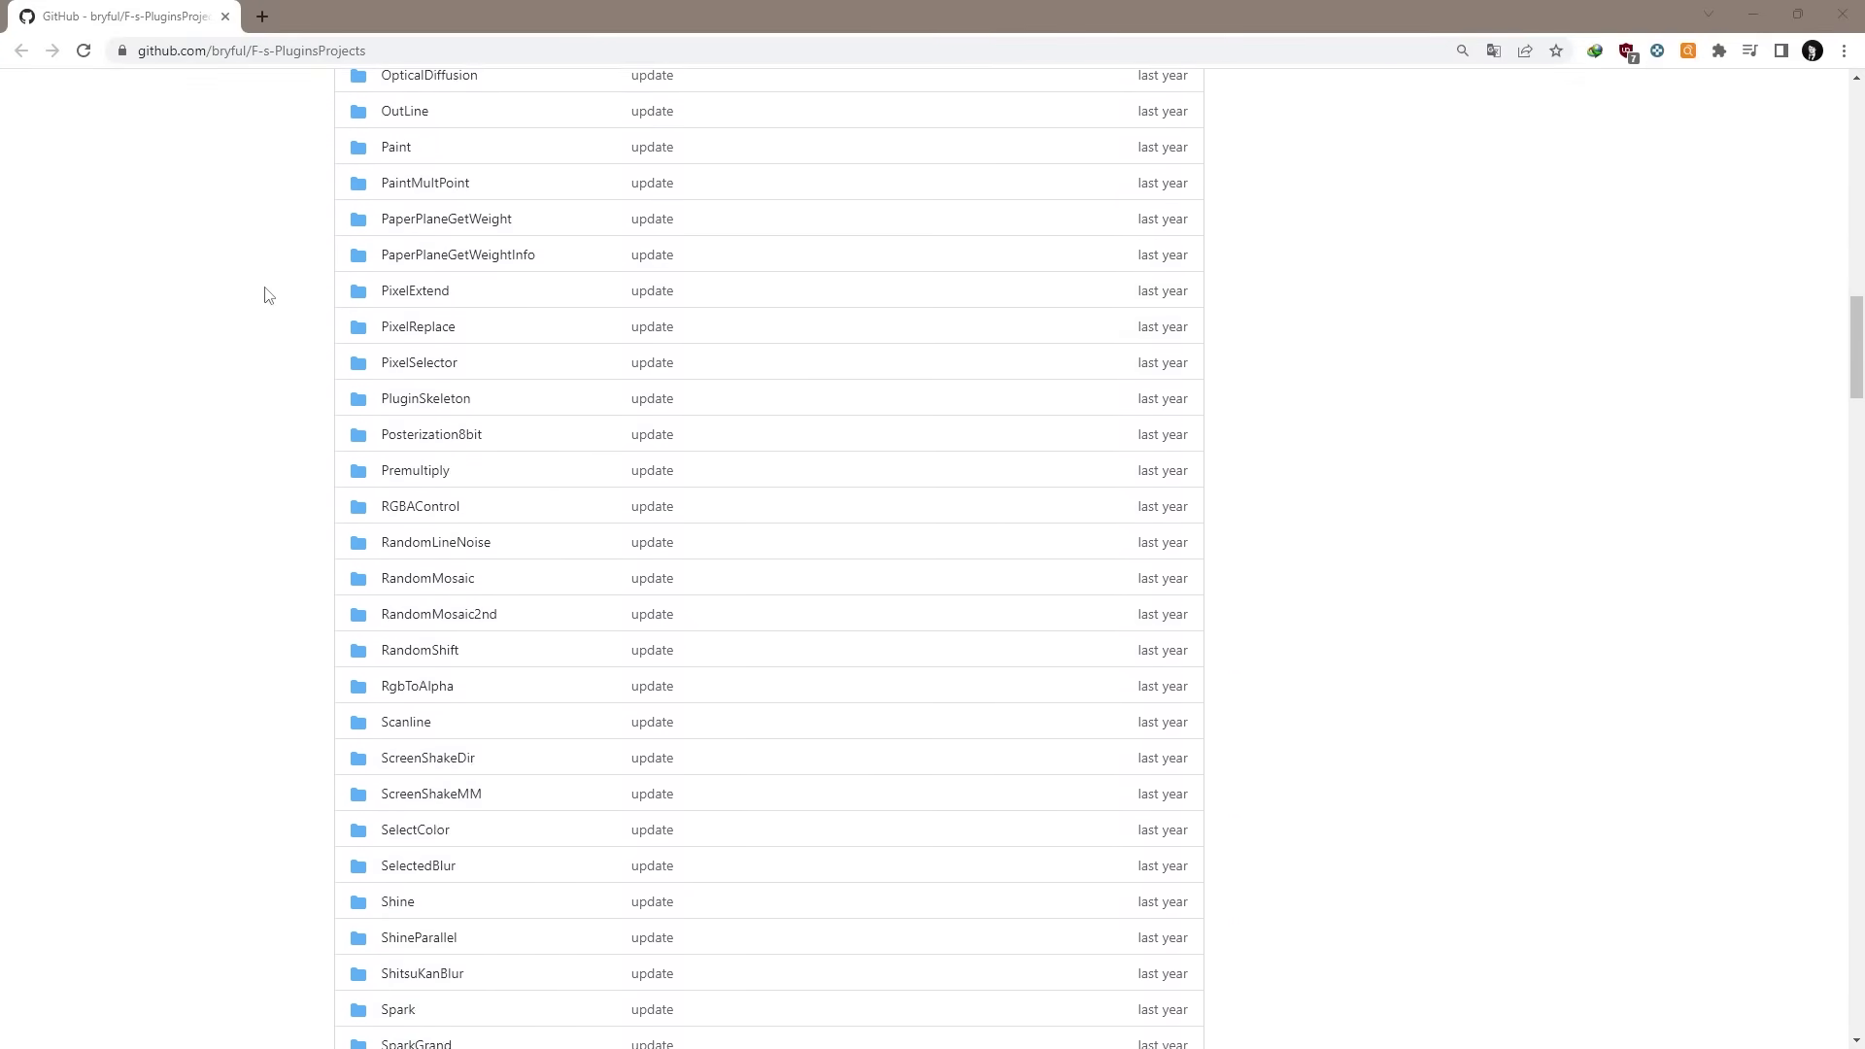
{"action": "scroll", "coordinate": [269, 295], "scroll_direction": "down", "scroll_amount": 20}
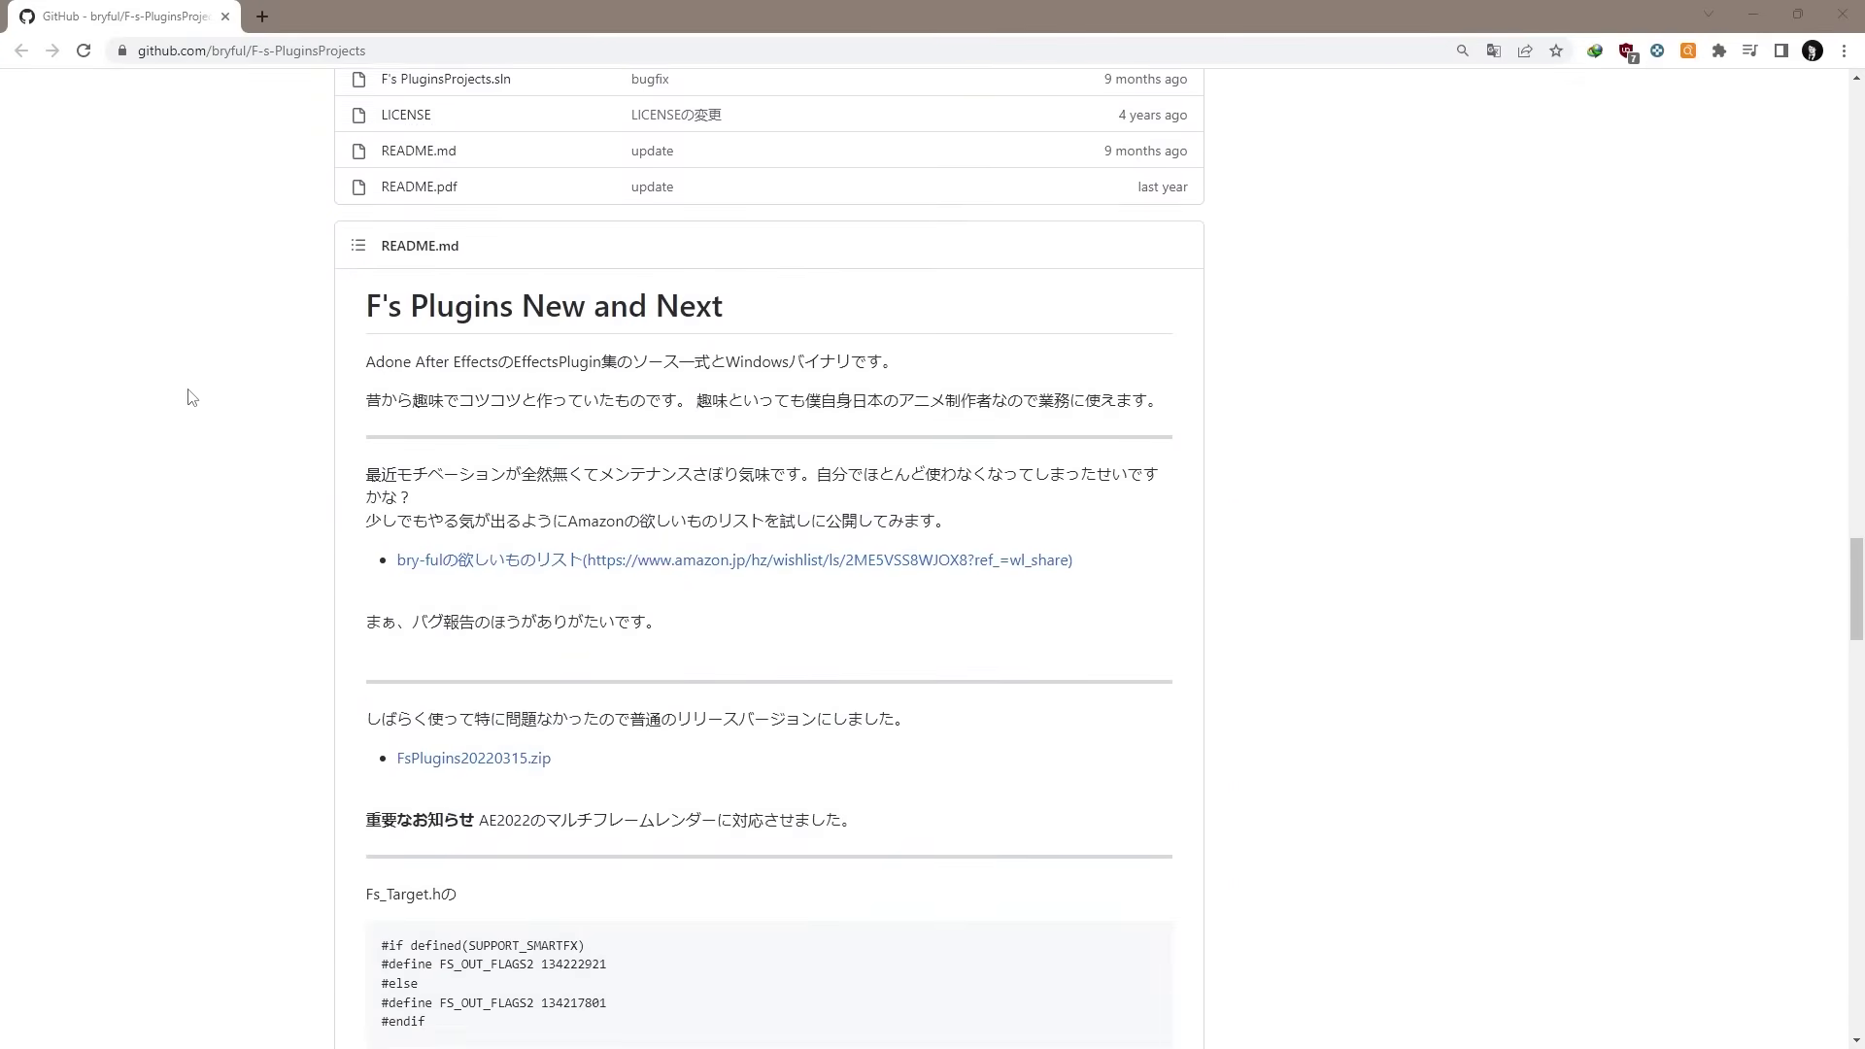
{"action": "scroll", "coordinate": [191, 397], "scroll_direction": "down", "scroll_amount": 4}
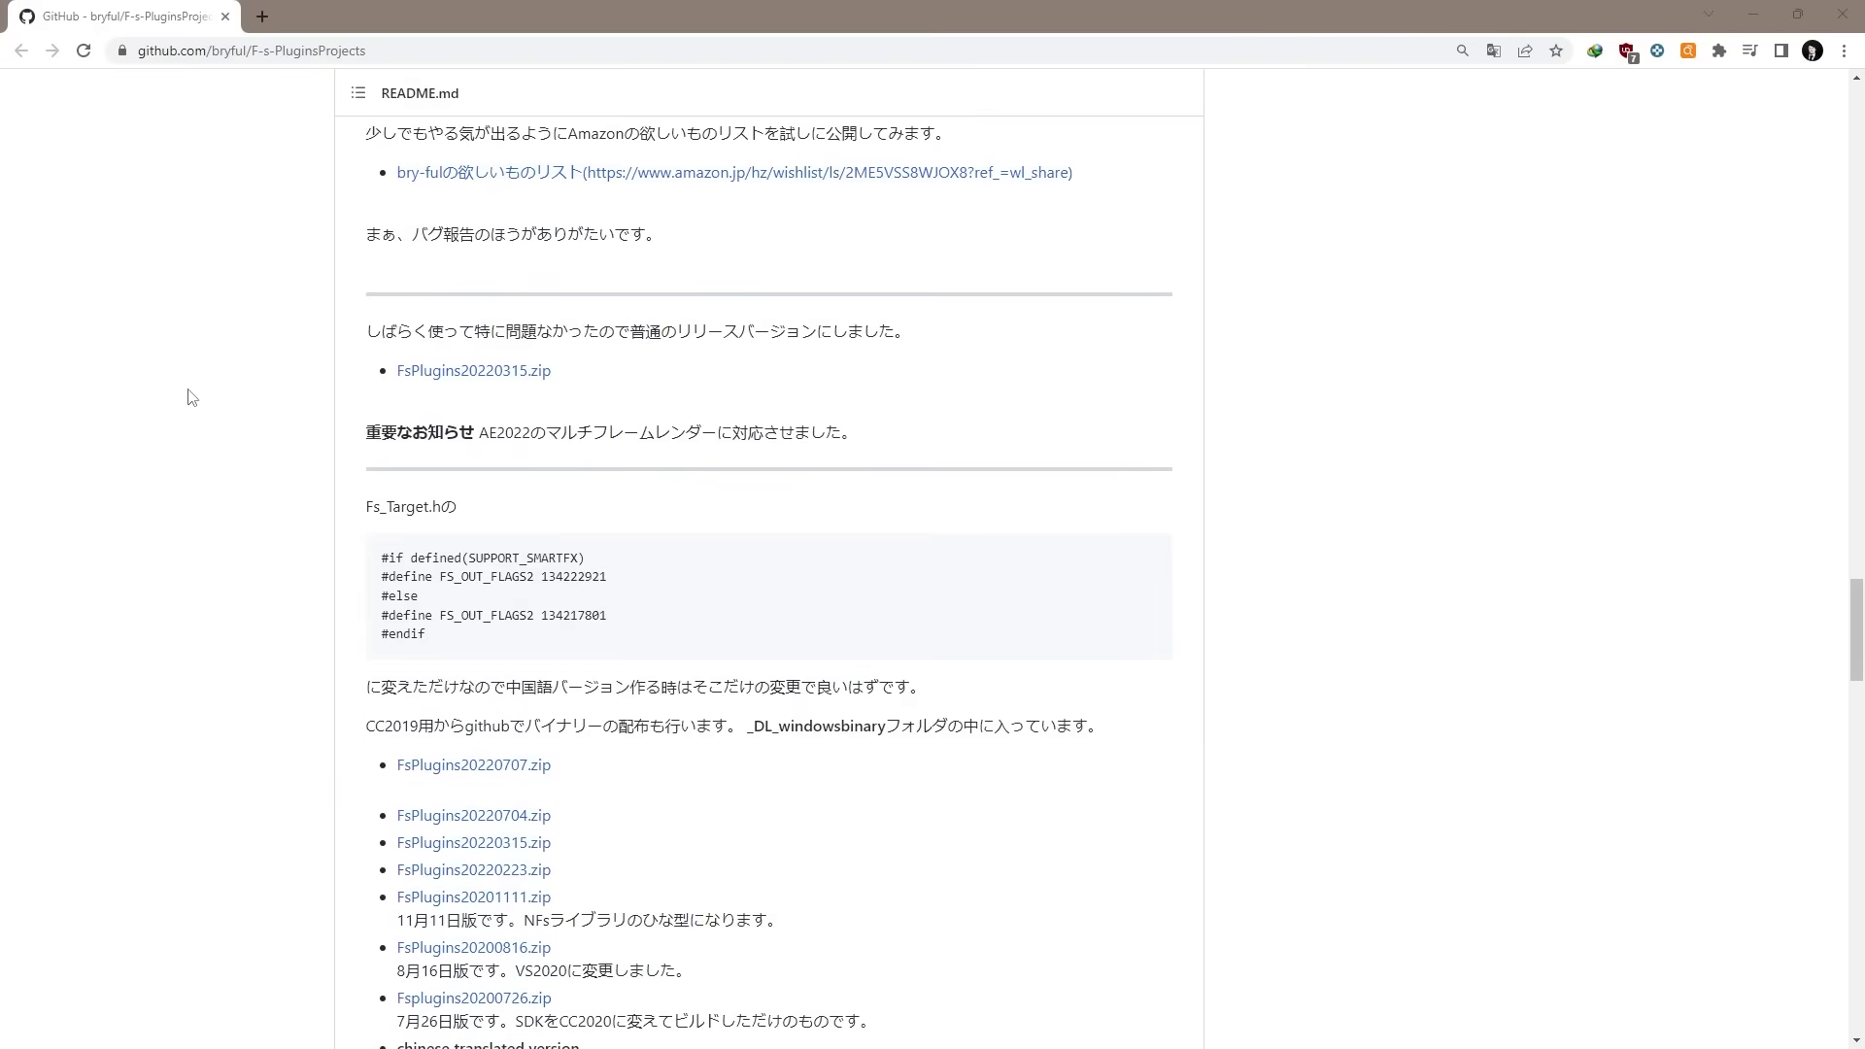
{"action": "scroll", "coordinate": [437, 748], "scroll_direction": "down", "scroll_amount": 1}
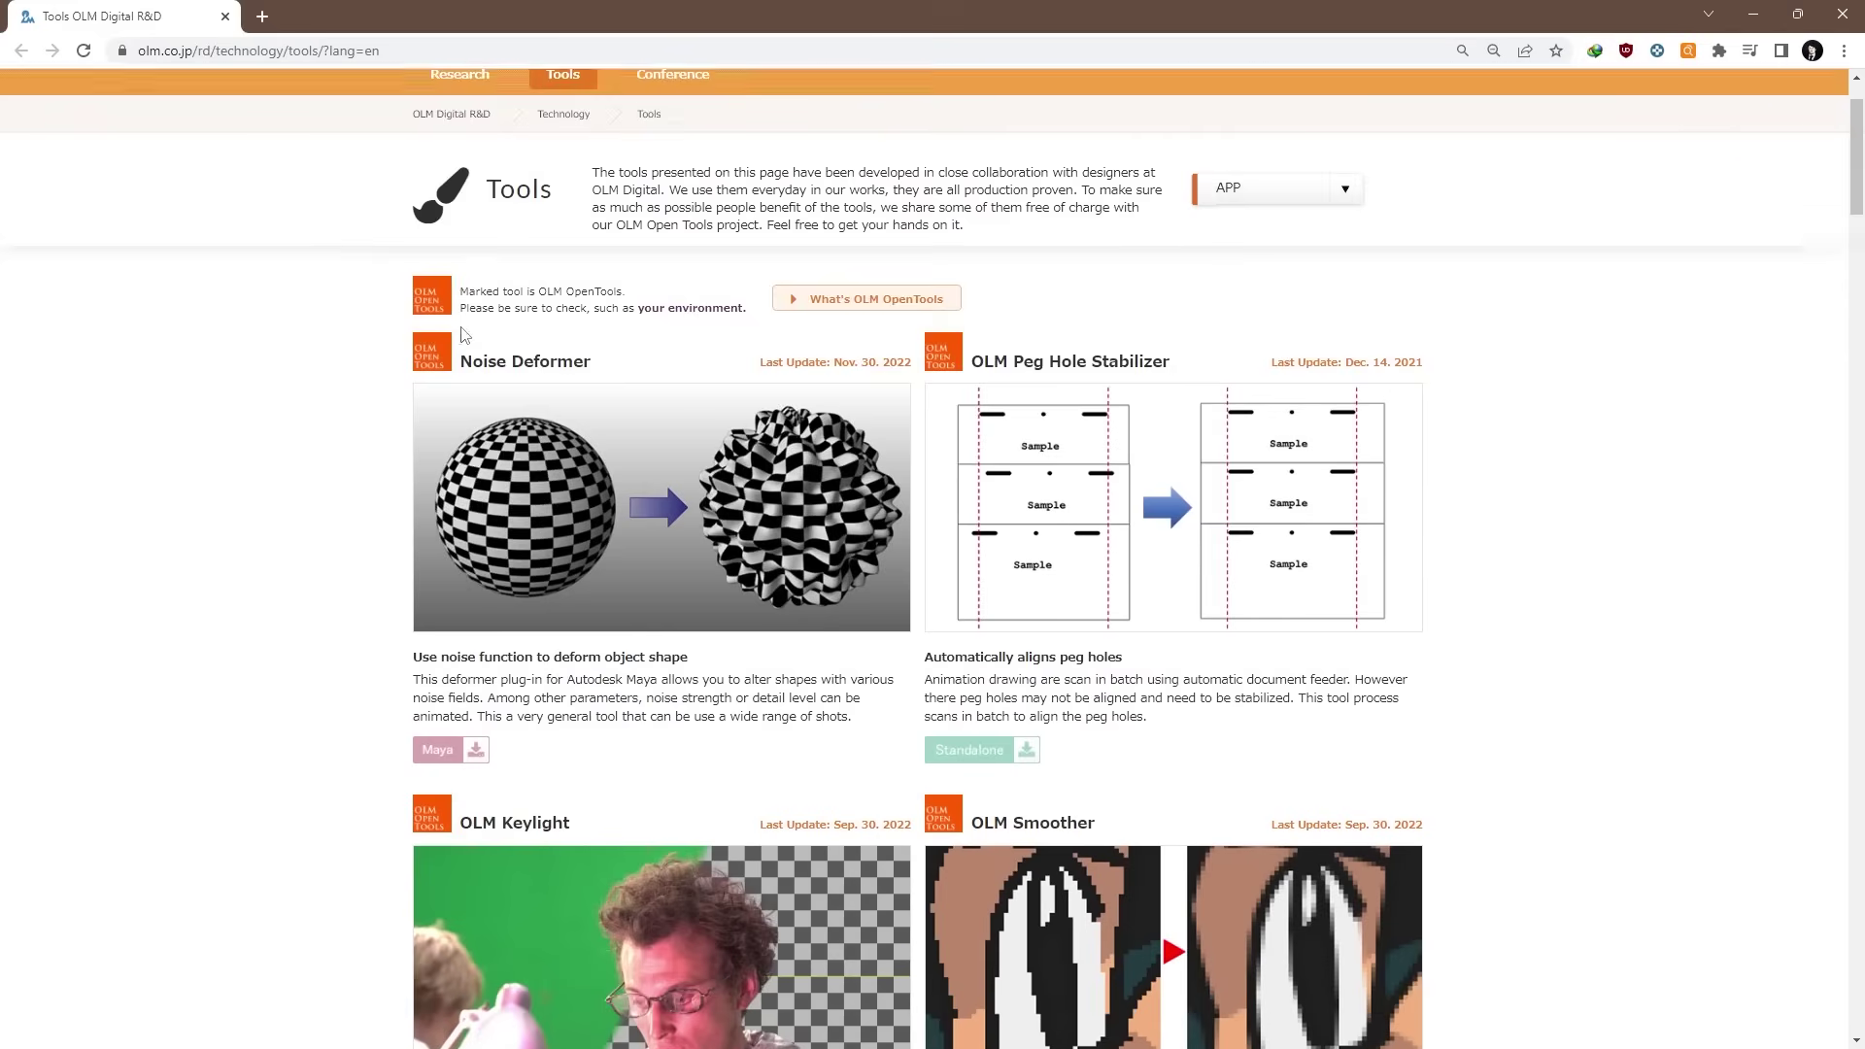
Step: Scroll the OLM Digital Tools page down to Color Keep's After Effects download button
{"action": "scroll", "coordinate": [462, 335], "scroll_direction": "down", "scroll_amount": 5}
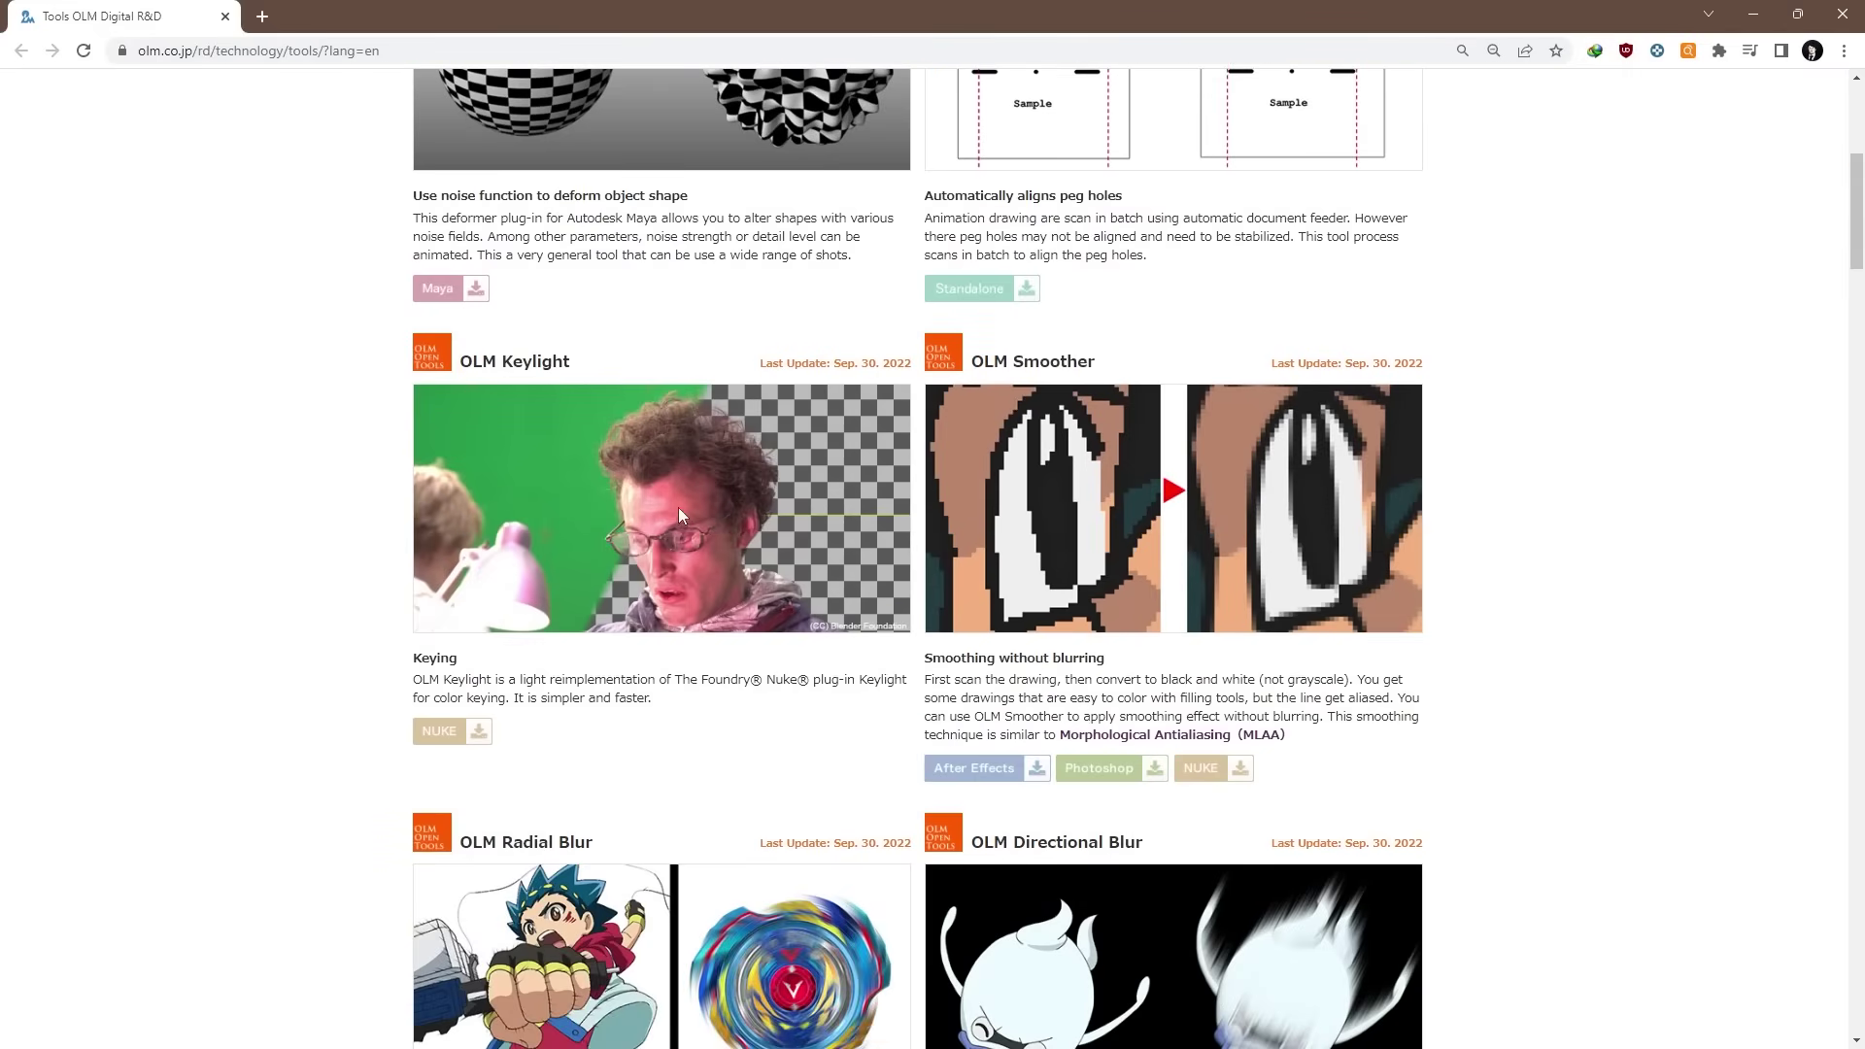
{"action": "scroll", "coordinate": [678, 510], "scroll_direction": "down", "scroll_amount": 19}
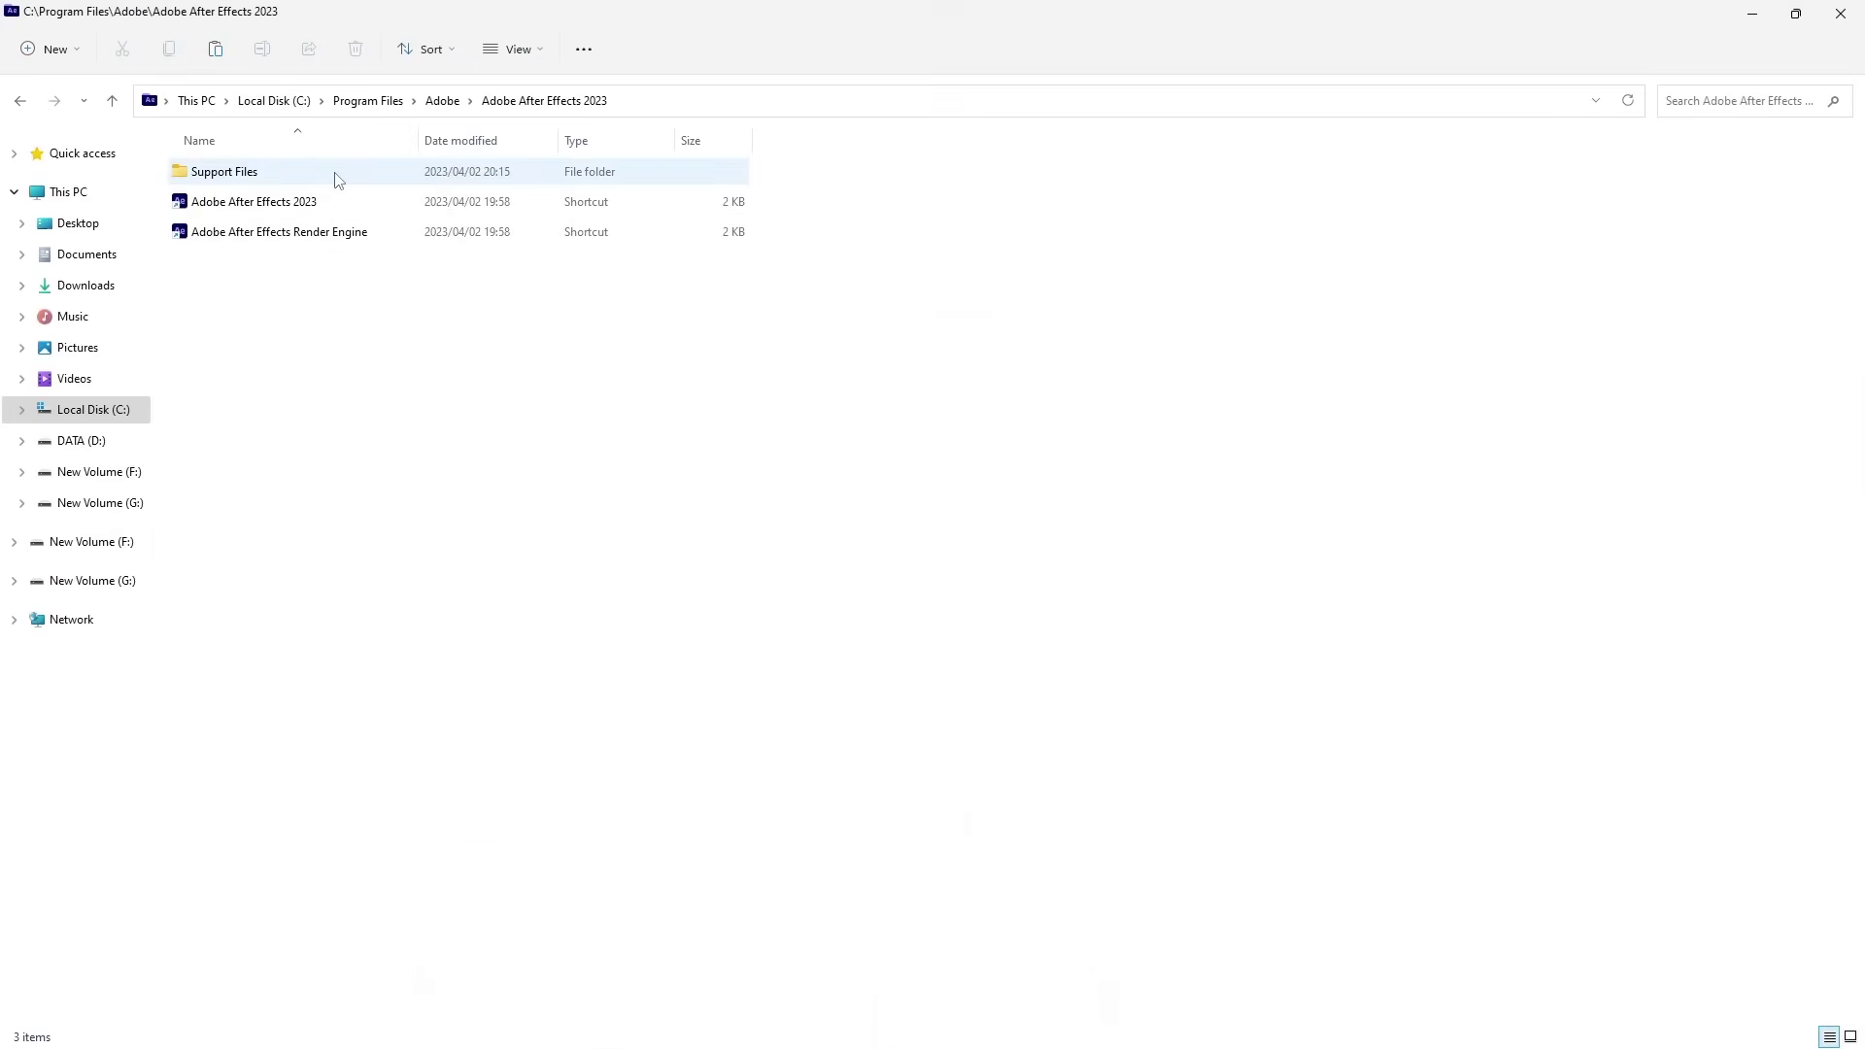
Step: Open Support Files > Plug-ins and copy the F's Plugins-AE202x folder into it
{"action": "double_click", "coordinate": [311, 180]}
{"action": "scroll", "coordinate": [280, 447], "scroll_direction": "down", "scroll_amount": 2}
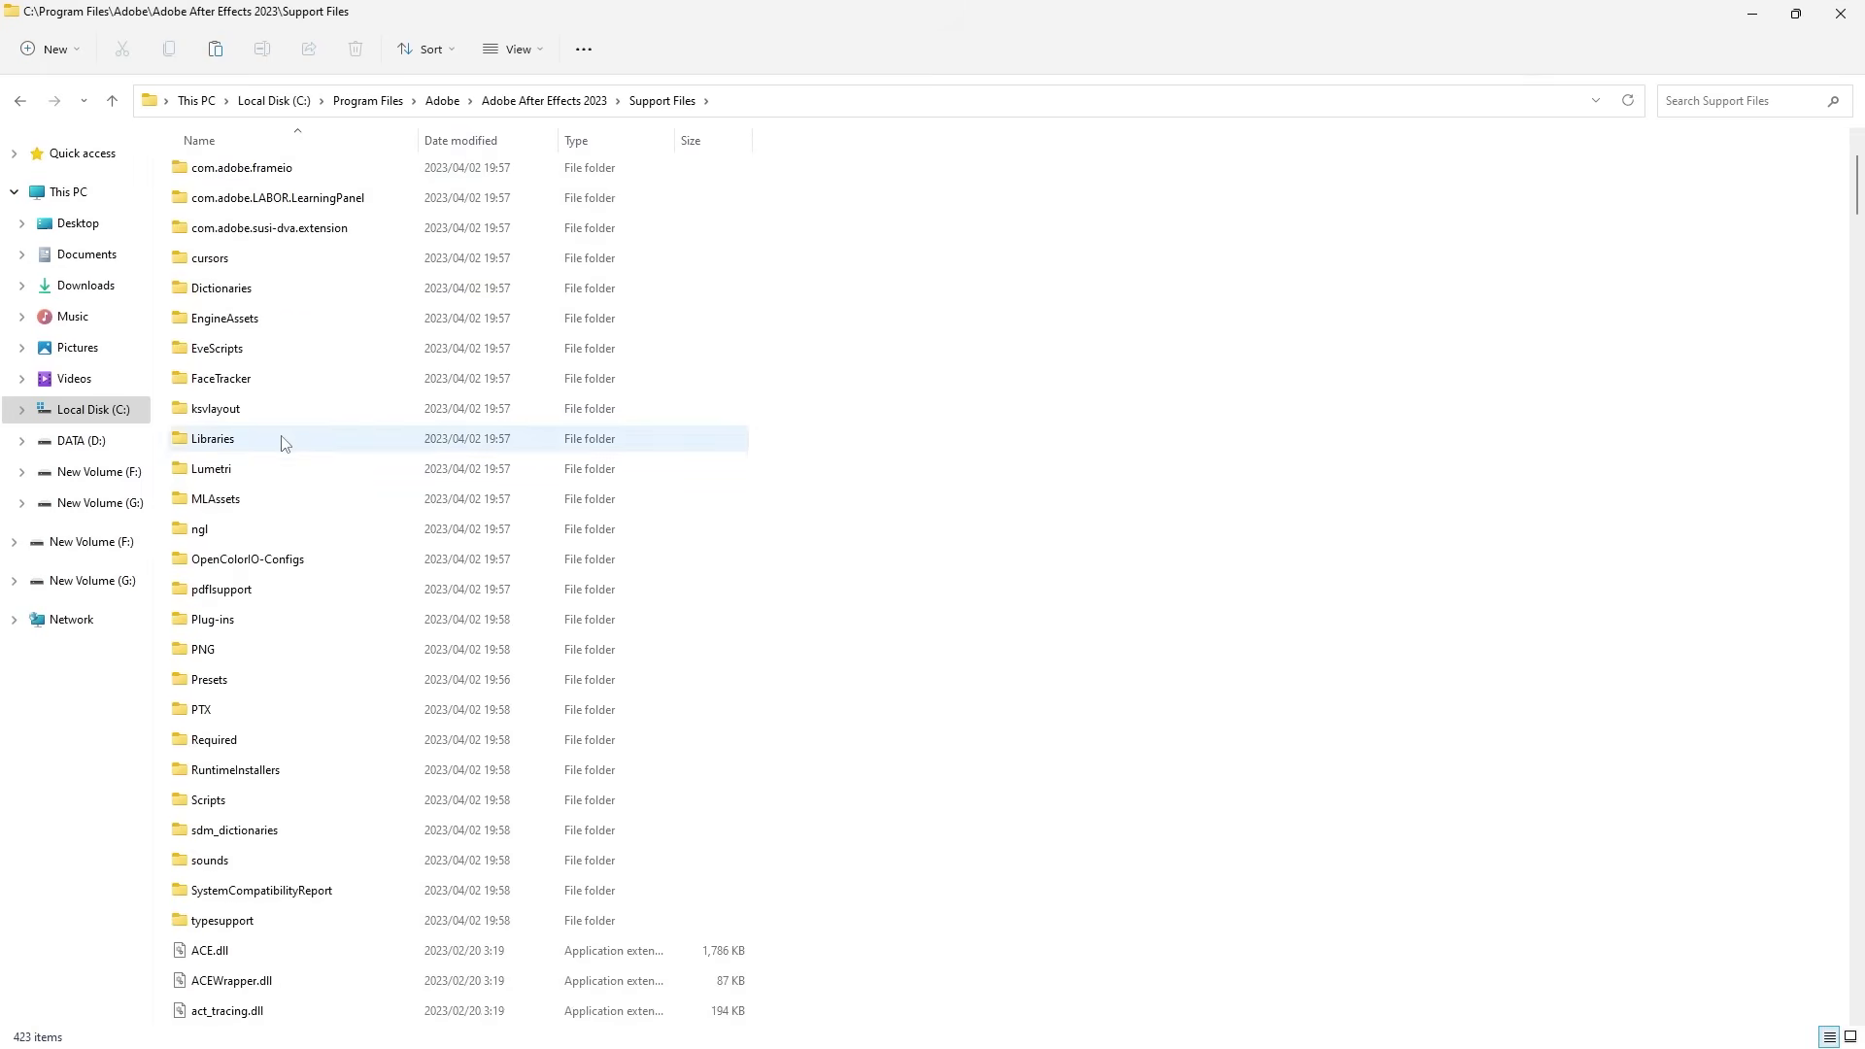
{"action": "double_click", "coordinate": [216, 620]}
{"action": "key", "text": "alt+Tab"}
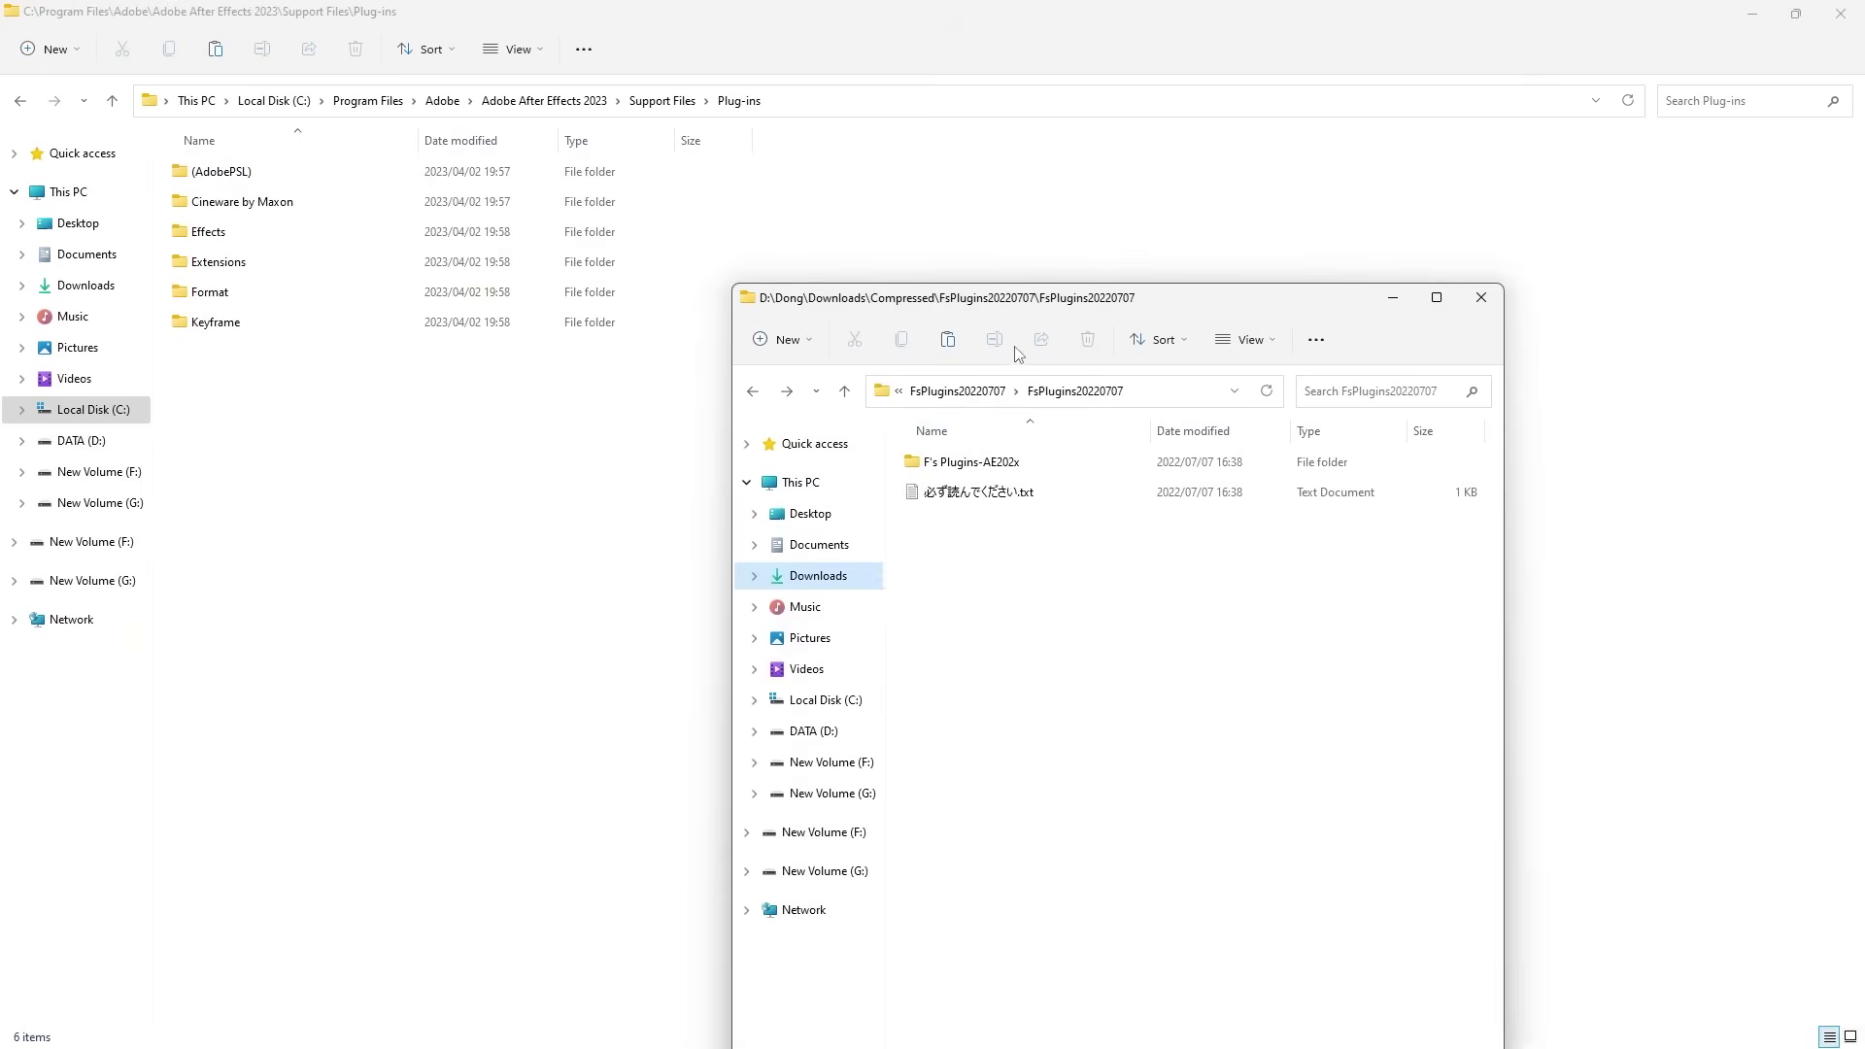
{"action": "left_click_drag", "start_coordinate": [972, 462], "coordinate": [329, 375]}
Step: Copy the 64-bit 2022 OLMSmoother.aex into the Plug-ins folder
{"action": "key", "text": "alt+Tab"}
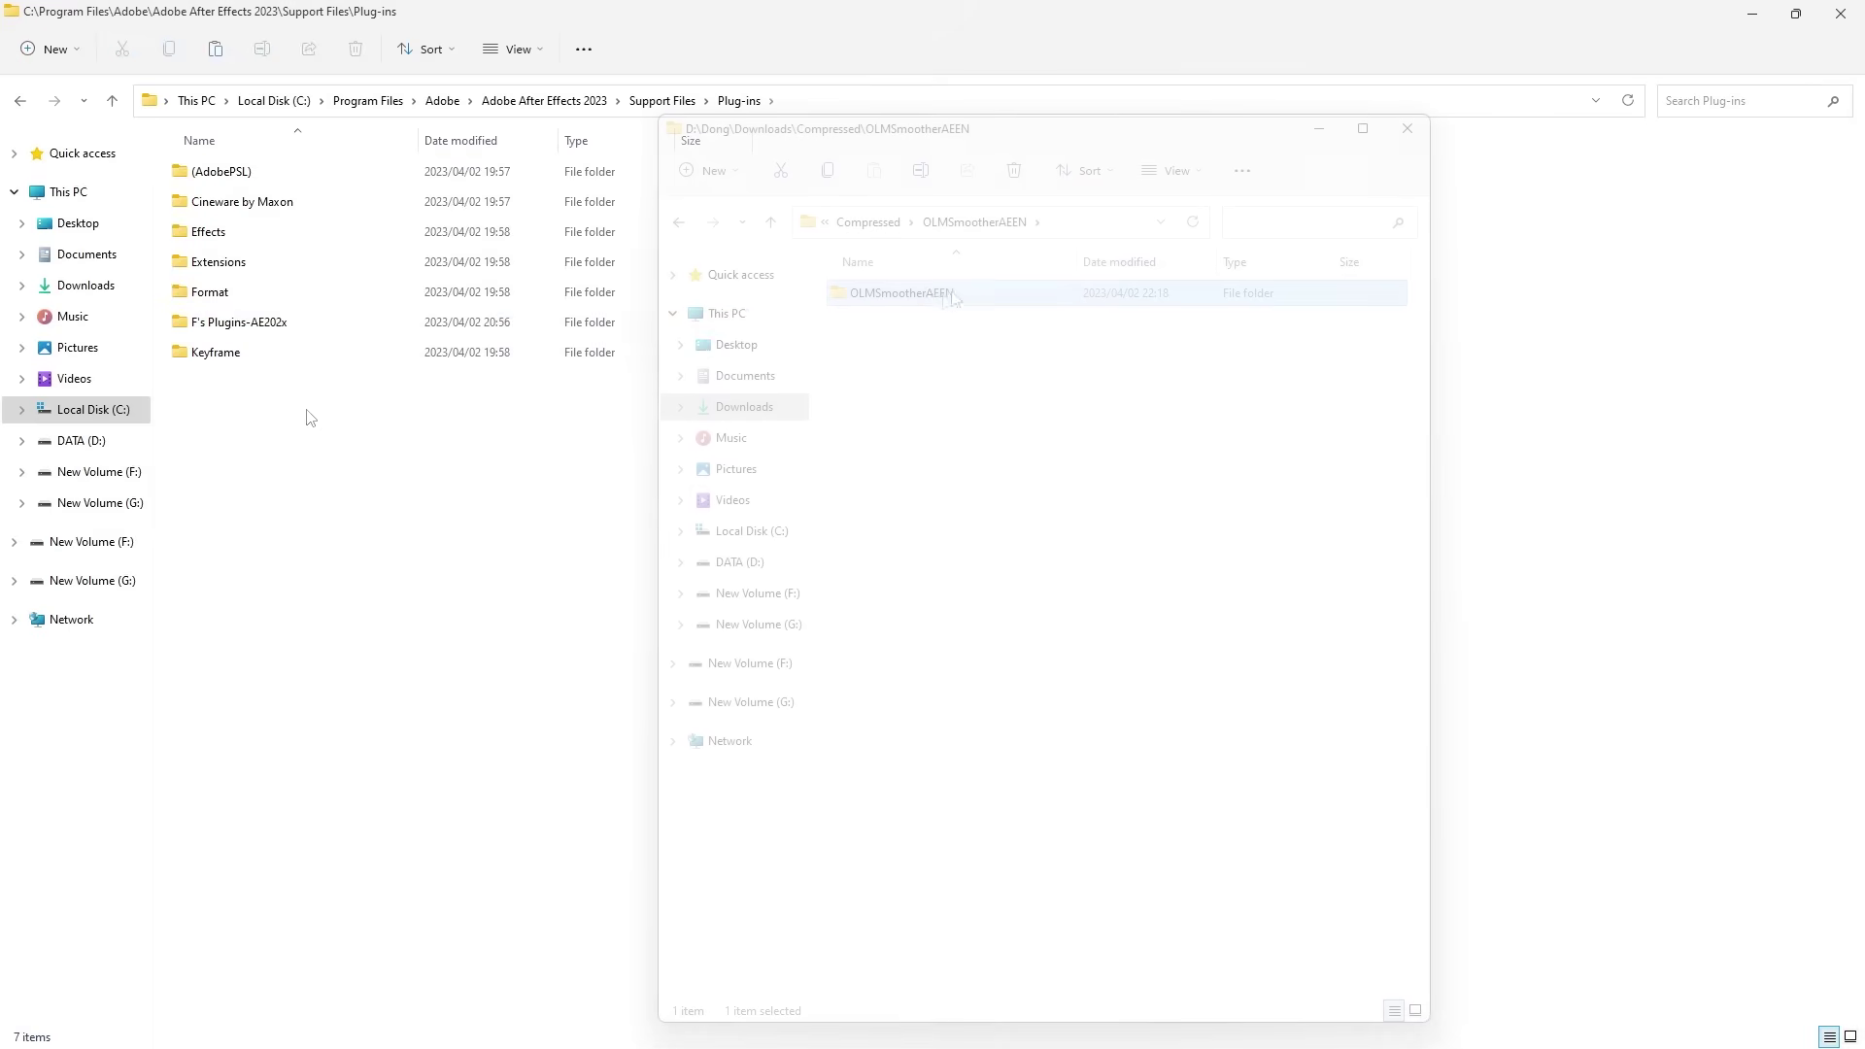
{"action": "double_click", "coordinate": [931, 297]}
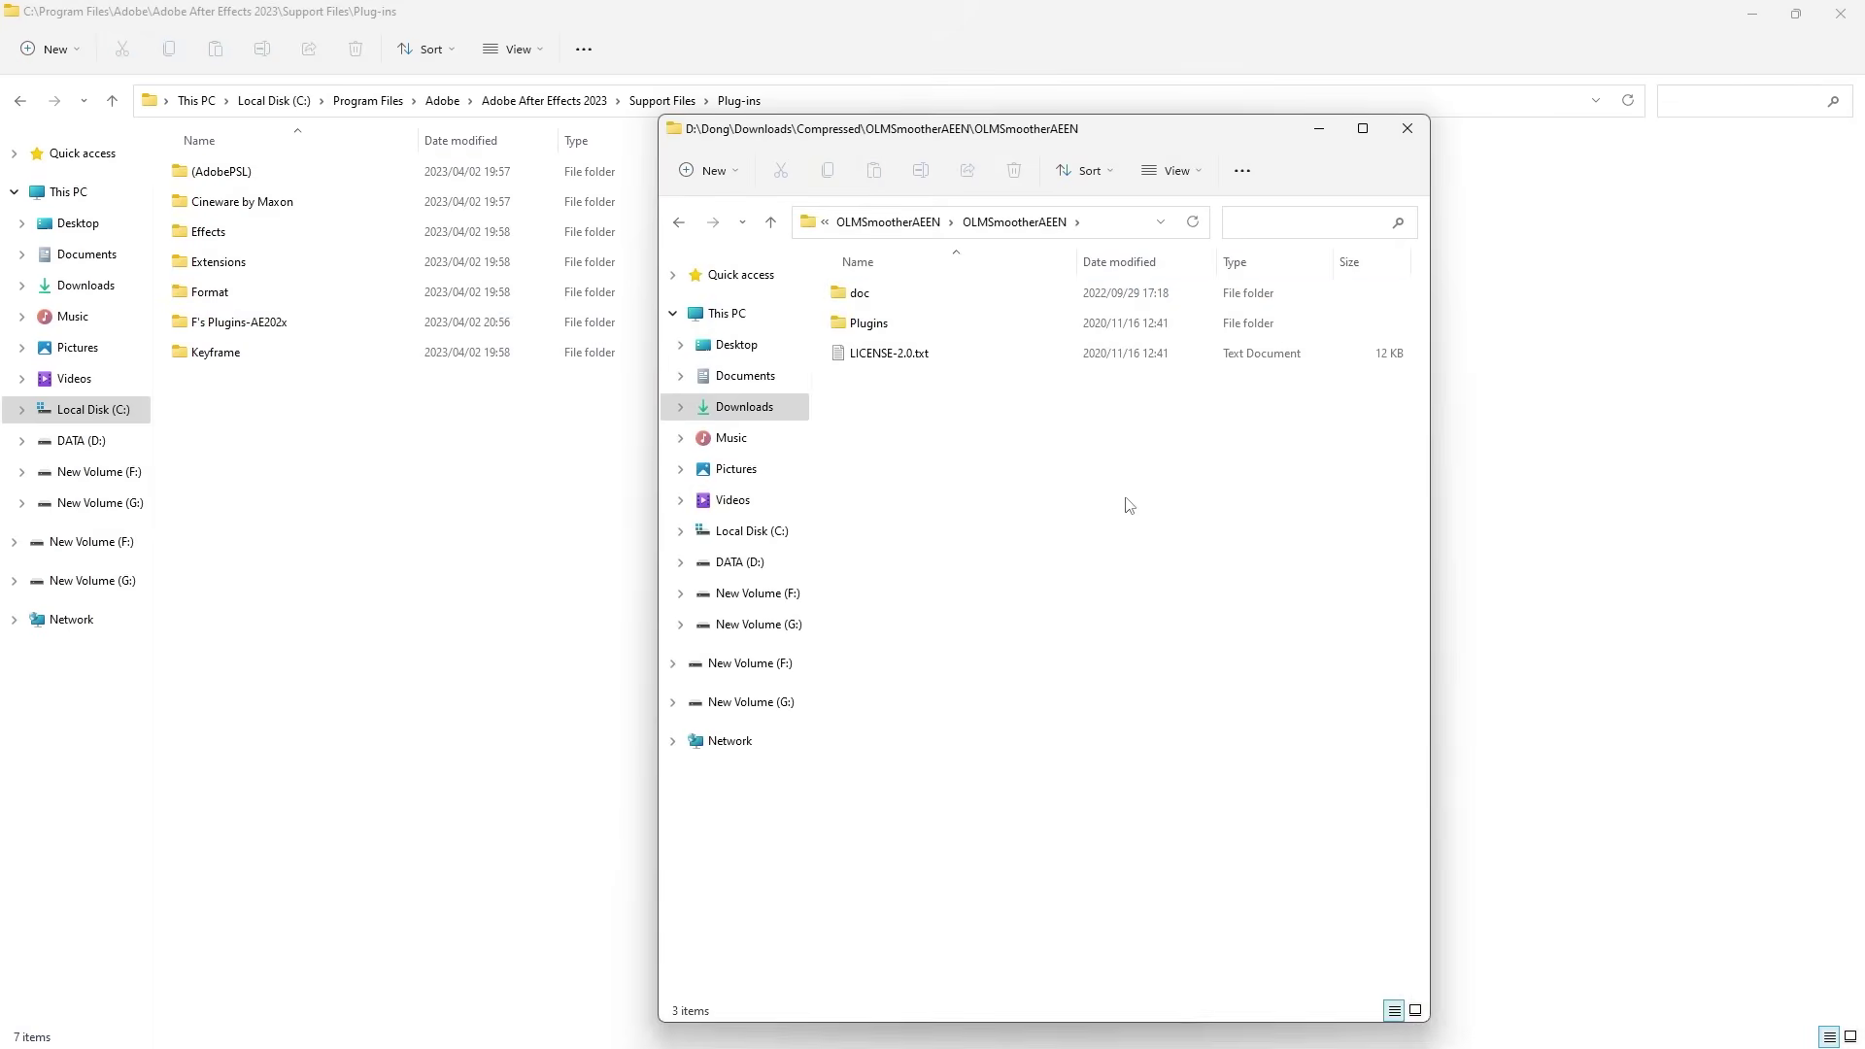
{"action": "double_click", "coordinate": [900, 322]}
{"action": "double_click", "coordinate": [887, 323]}
{"action": "double_click", "coordinate": [962, 356]}
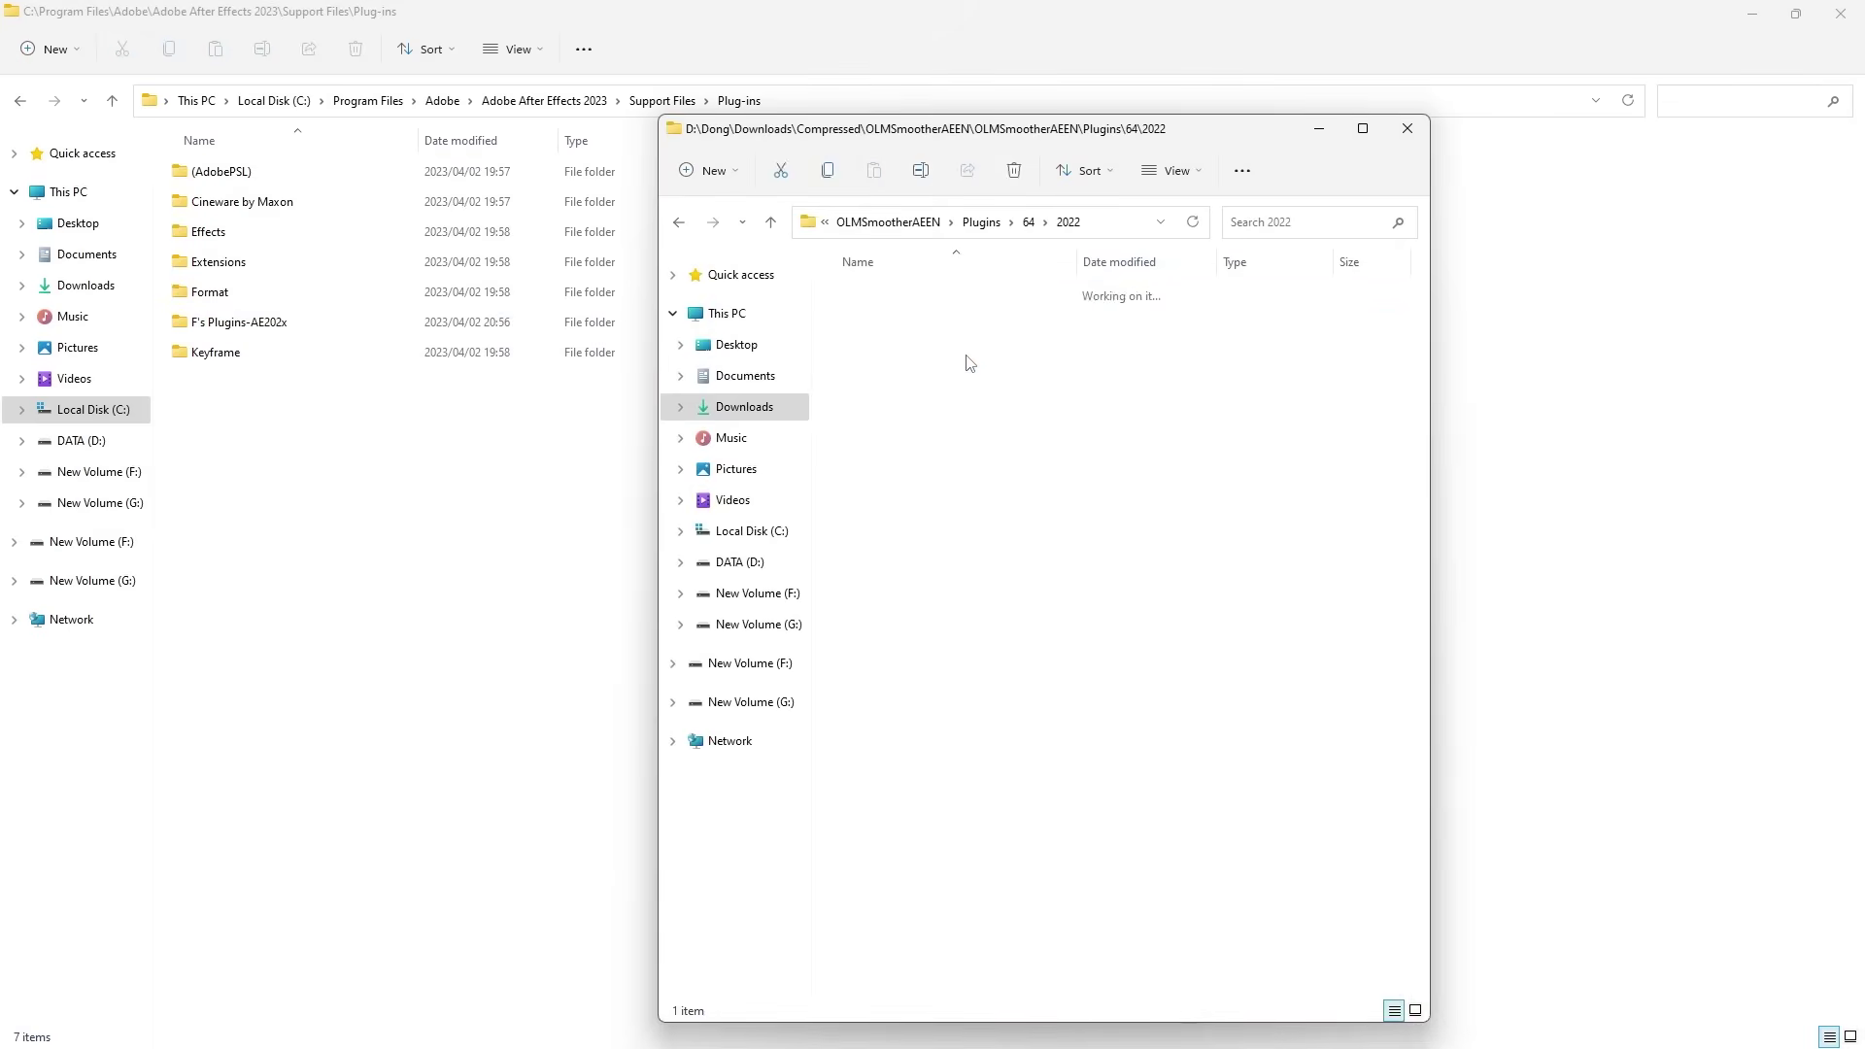
{"action": "left_click_drag", "start_coordinate": [937, 291], "coordinate": [554, 469]}
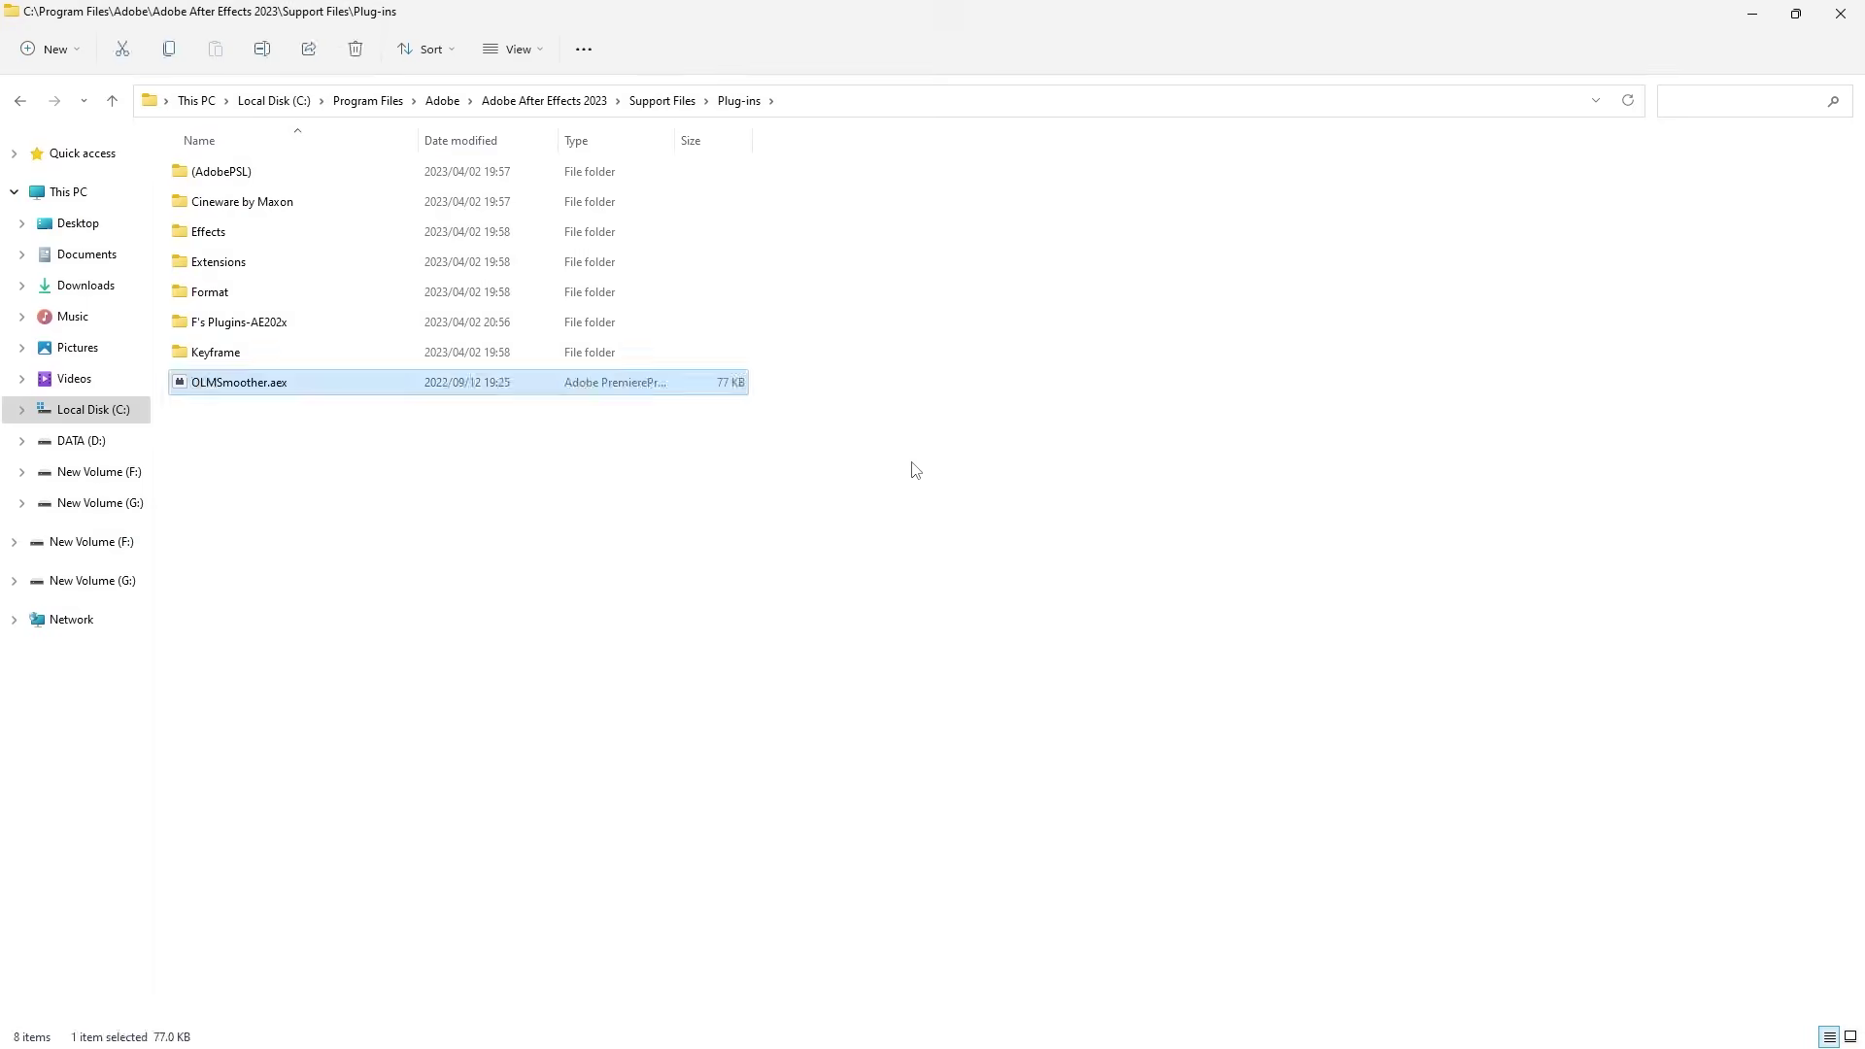
Step: Copy the 64-bit 2022 ColorKeep.aex into the Plug-ins folder
{"action": "key", "text": "alt+Tab"}
{"action": "double_click", "coordinate": [956, 323]}
{"action": "double_click", "coordinate": [957, 323]}
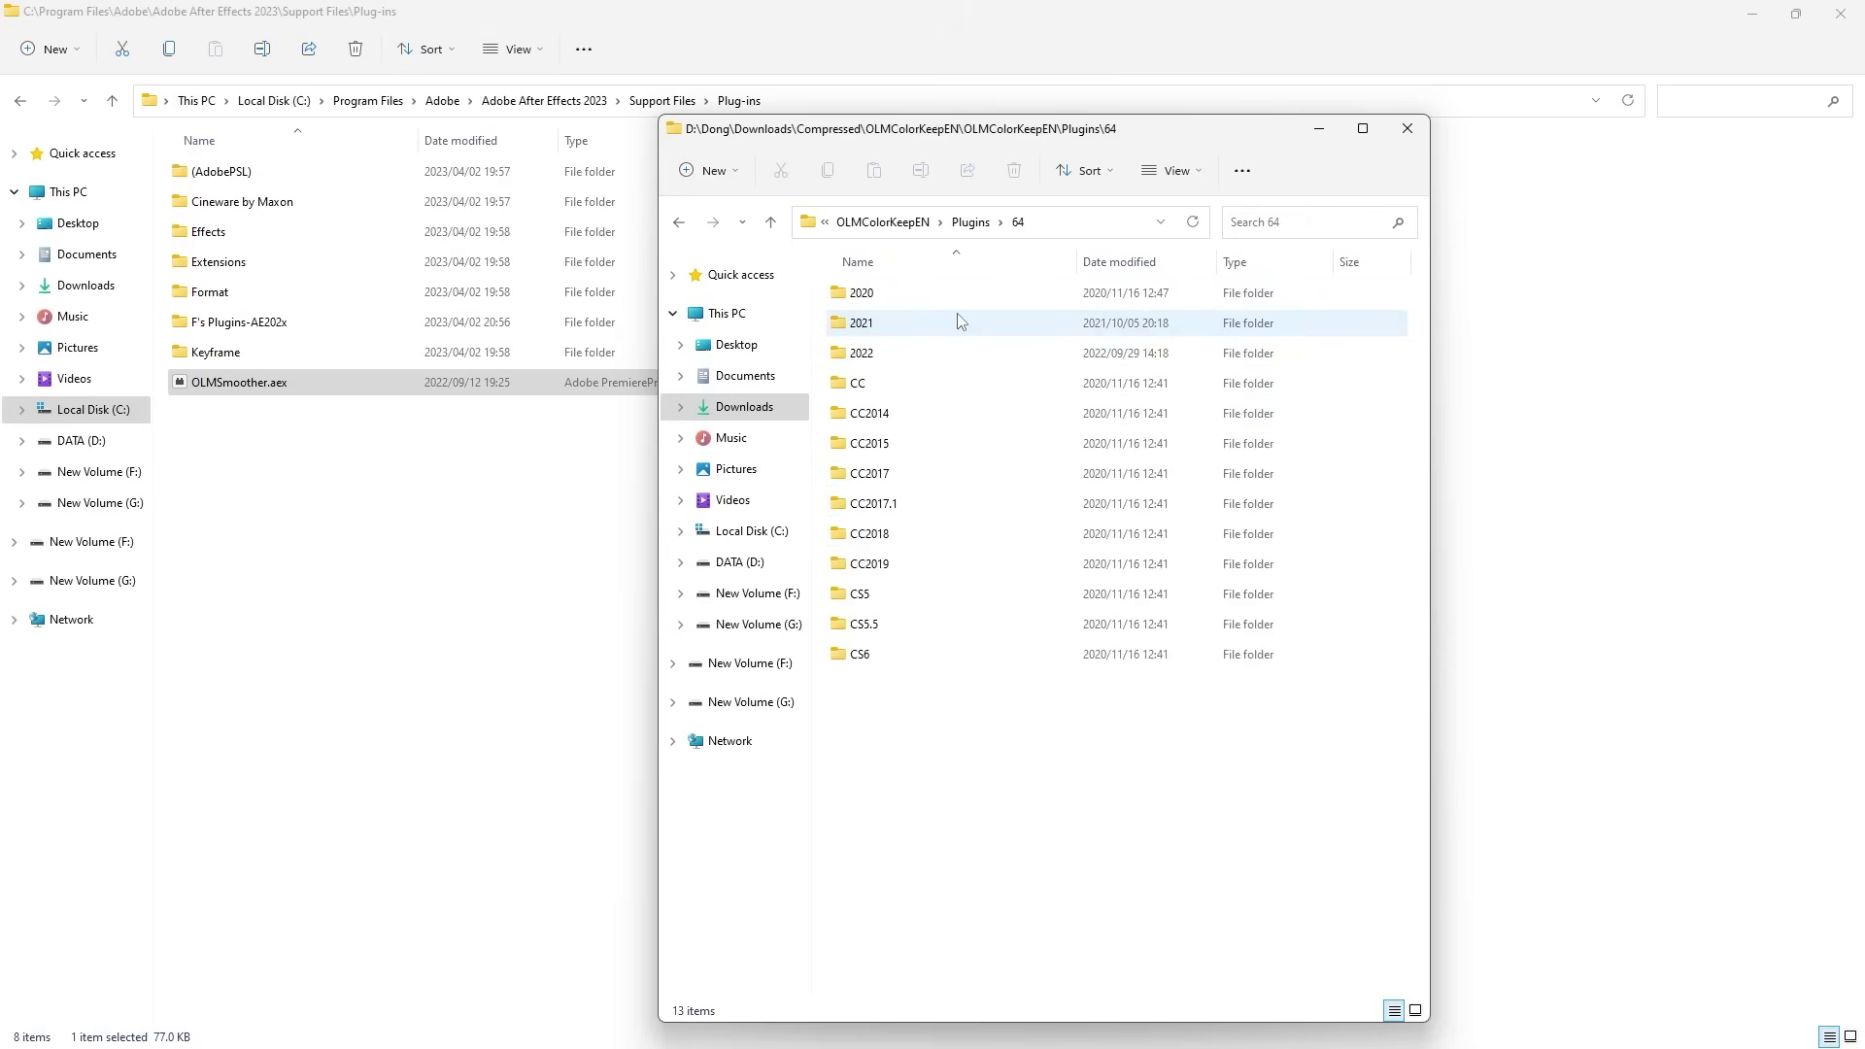
{"action": "double_click", "coordinate": [906, 357]}
{"action": "left_click_drag", "start_coordinate": [900, 296], "coordinate": [408, 483]}
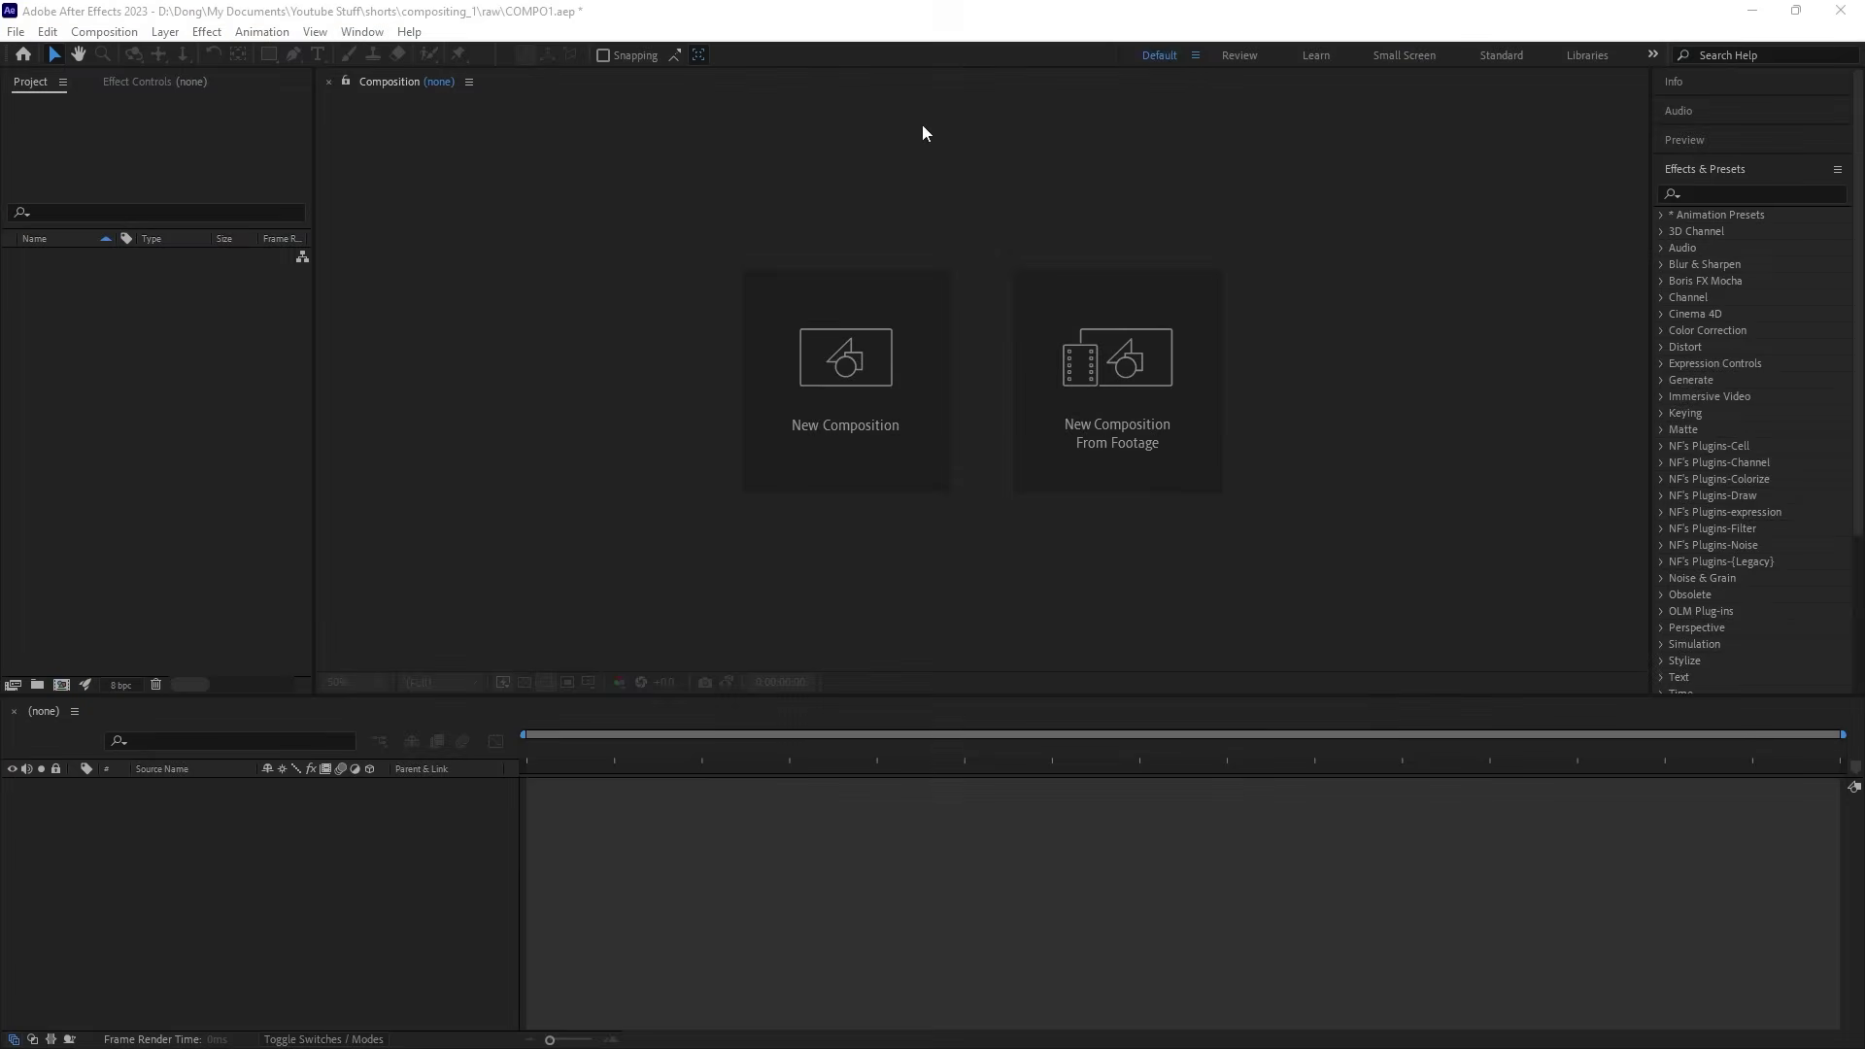
Step: Set the project's Time Display Style to Frames in Project Settings
{"action": "left_click", "coordinate": [16, 31]}
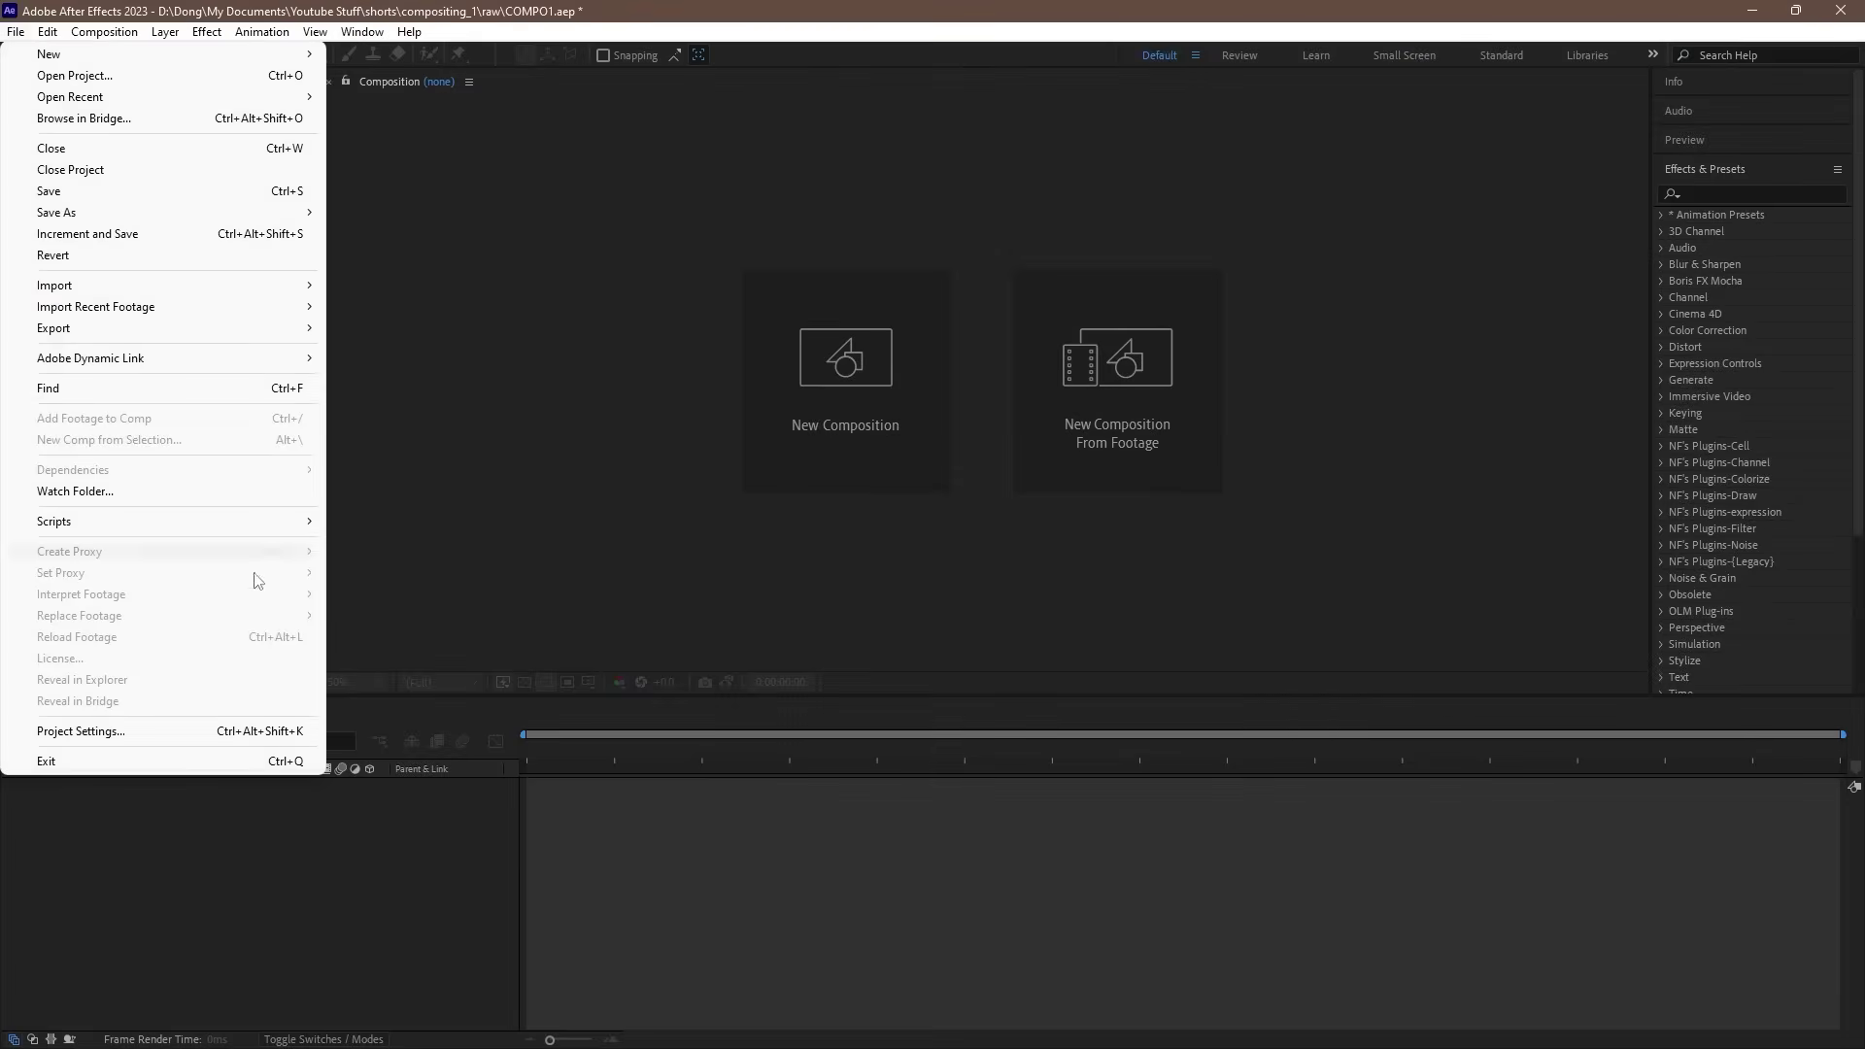
{"action": "left_click", "coordinate": [195, 733]}
{"action": "left_click", "coordinate": [795, 203]}
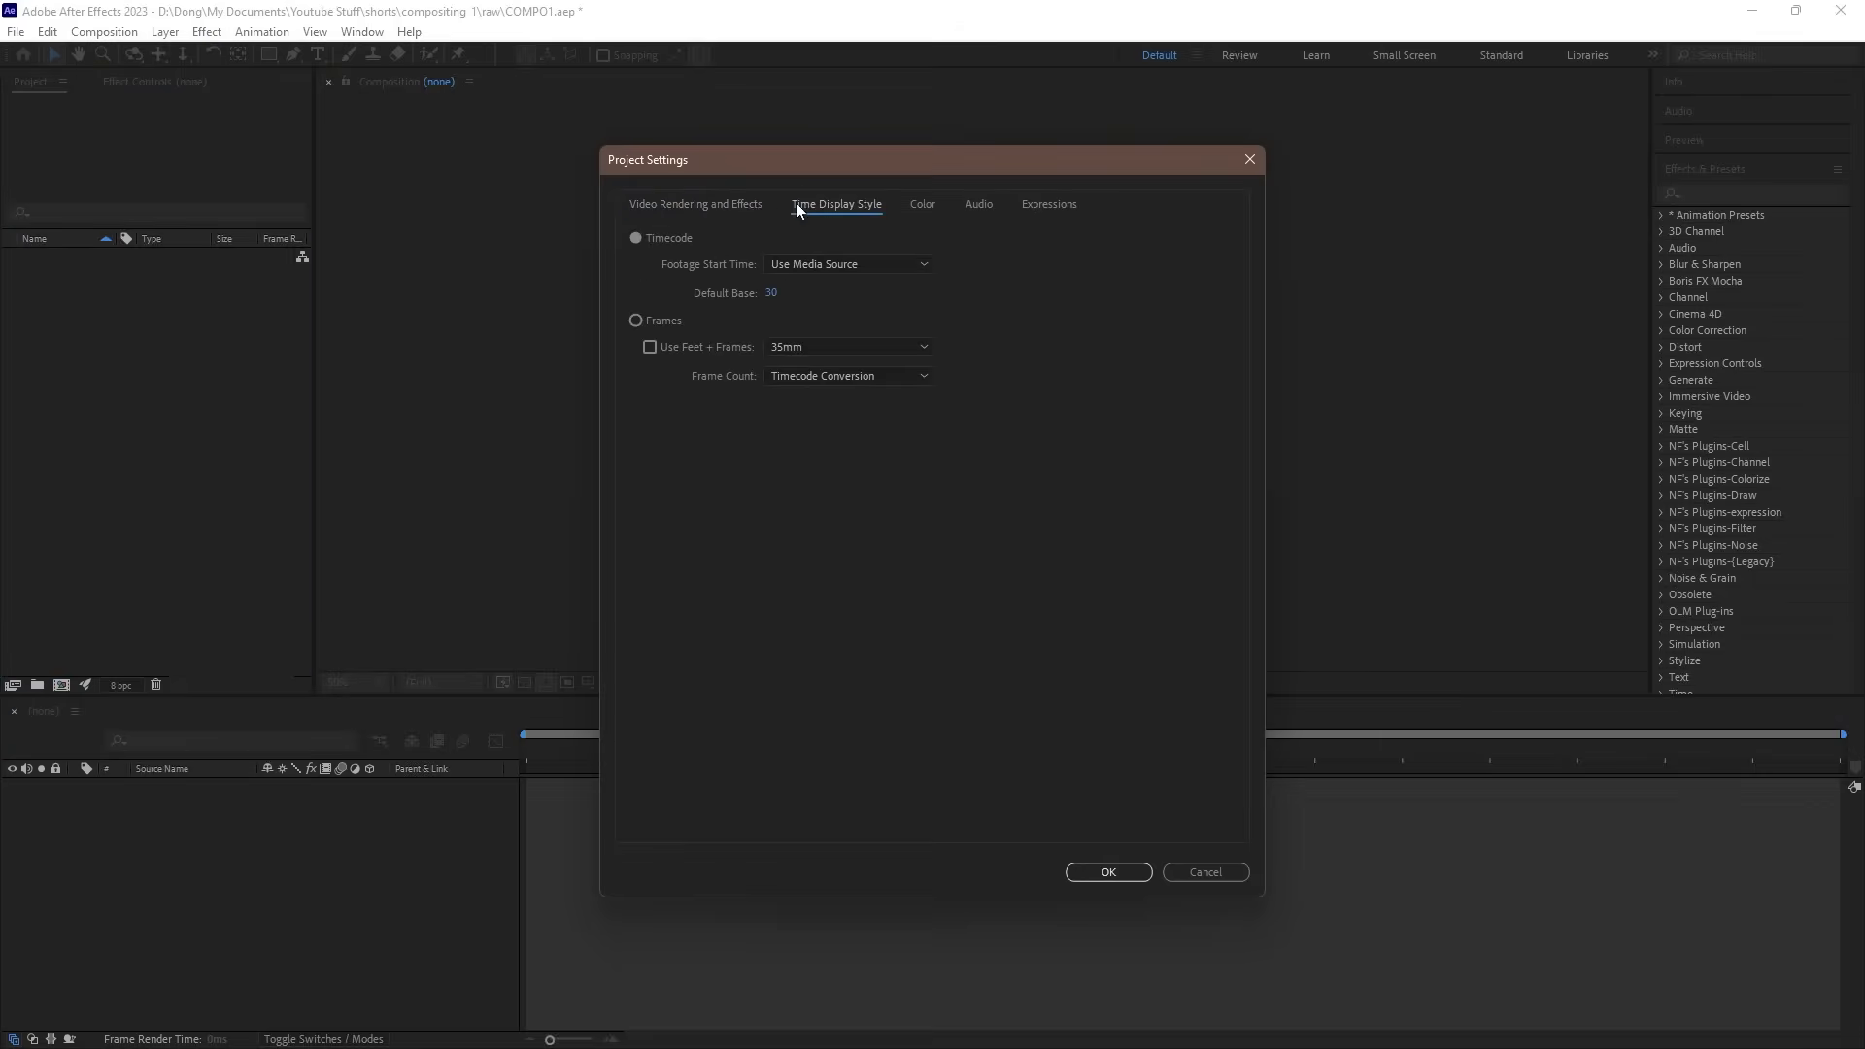
{"action": "left_click", "coordinate": [678, 321]}
{"action": "left_click", "coordinate": [1101, 873]}
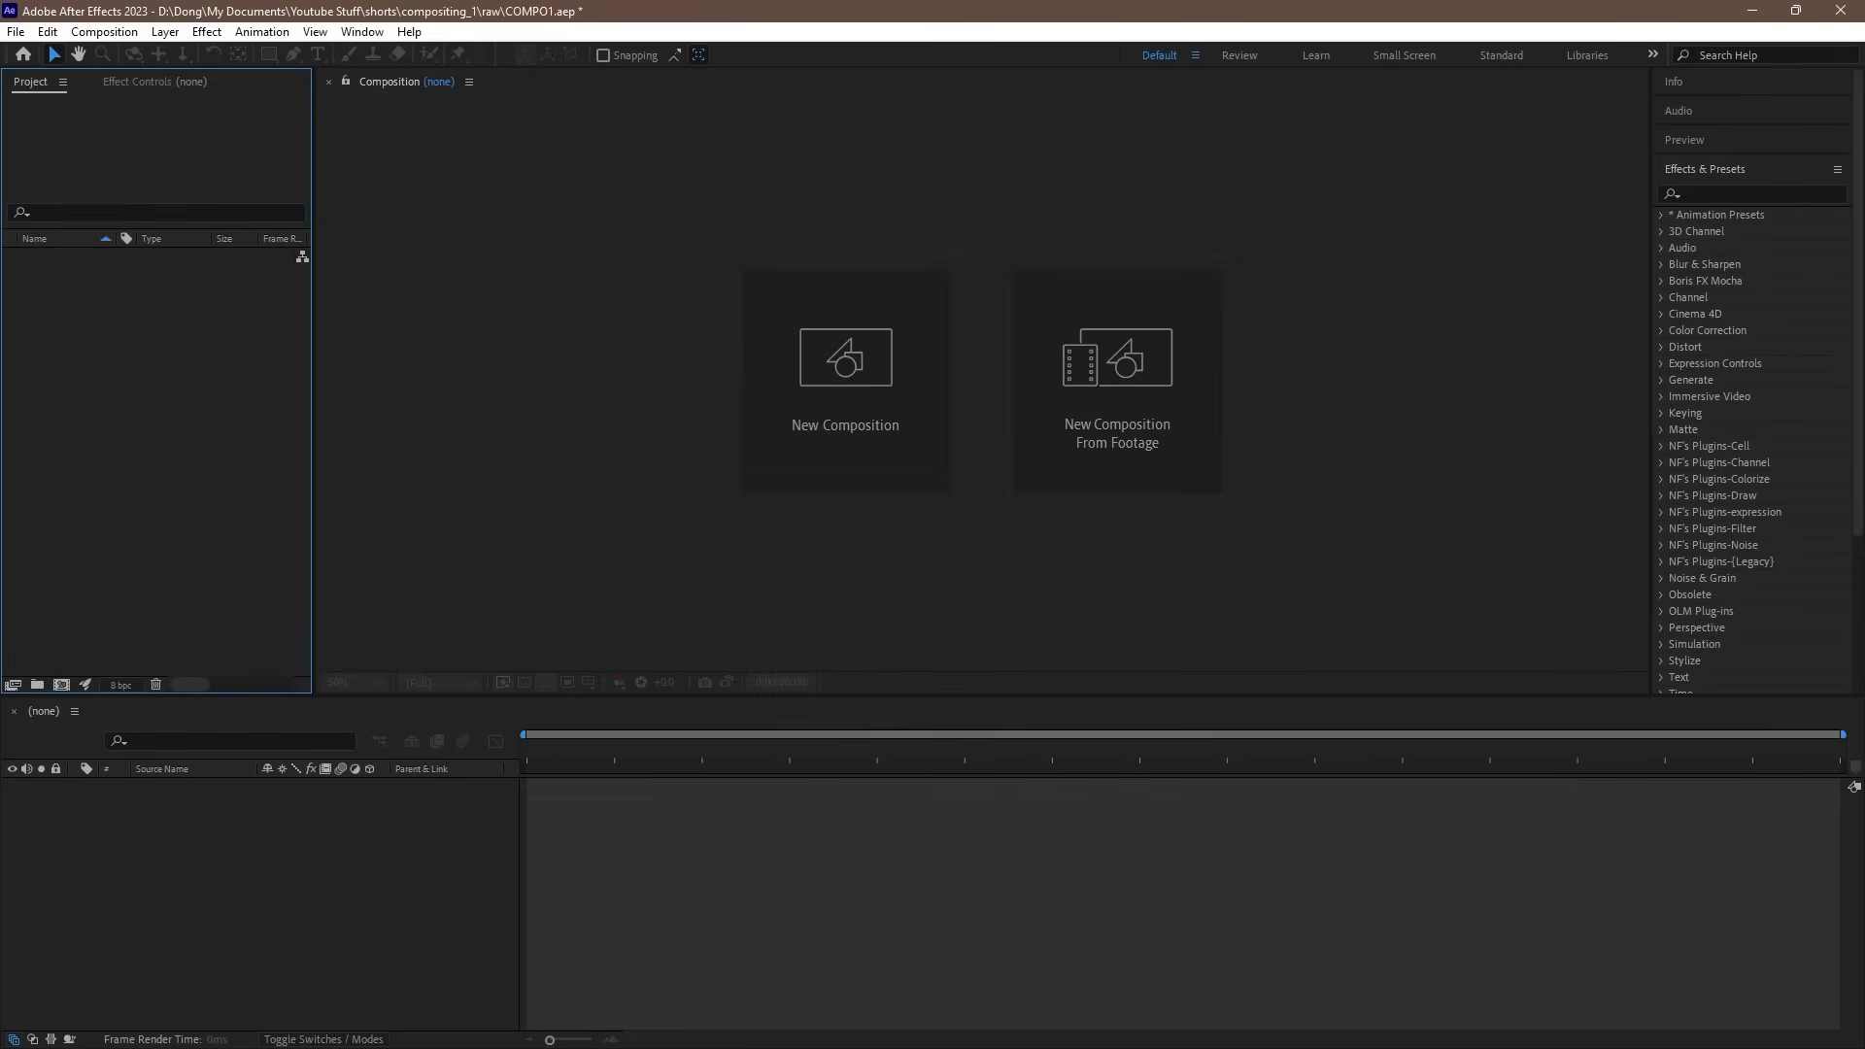
Step: Browse COMPO_0001's _lo, _sheet and a folders to review the layout, timesheet and cels
{"action": "key", "text": "super+shift+Left"}
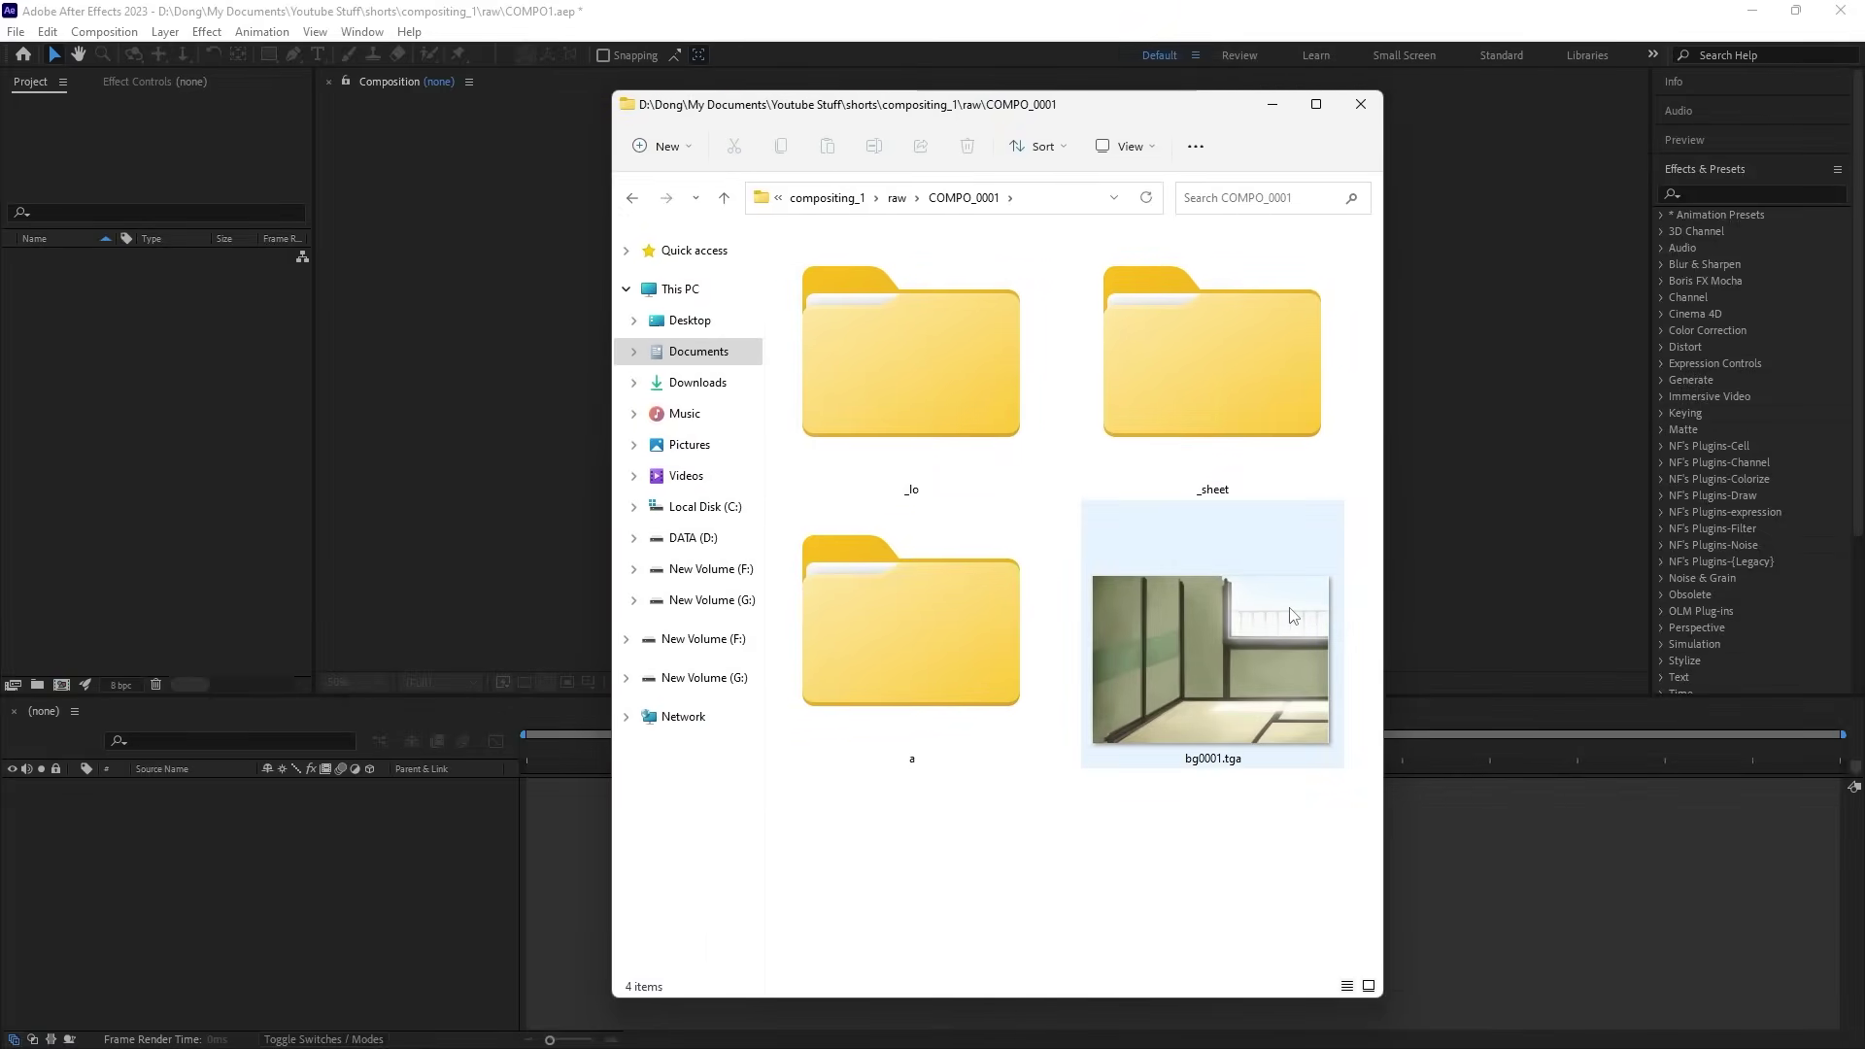
{"action": "double_click", "coordinate": [892, 391]}
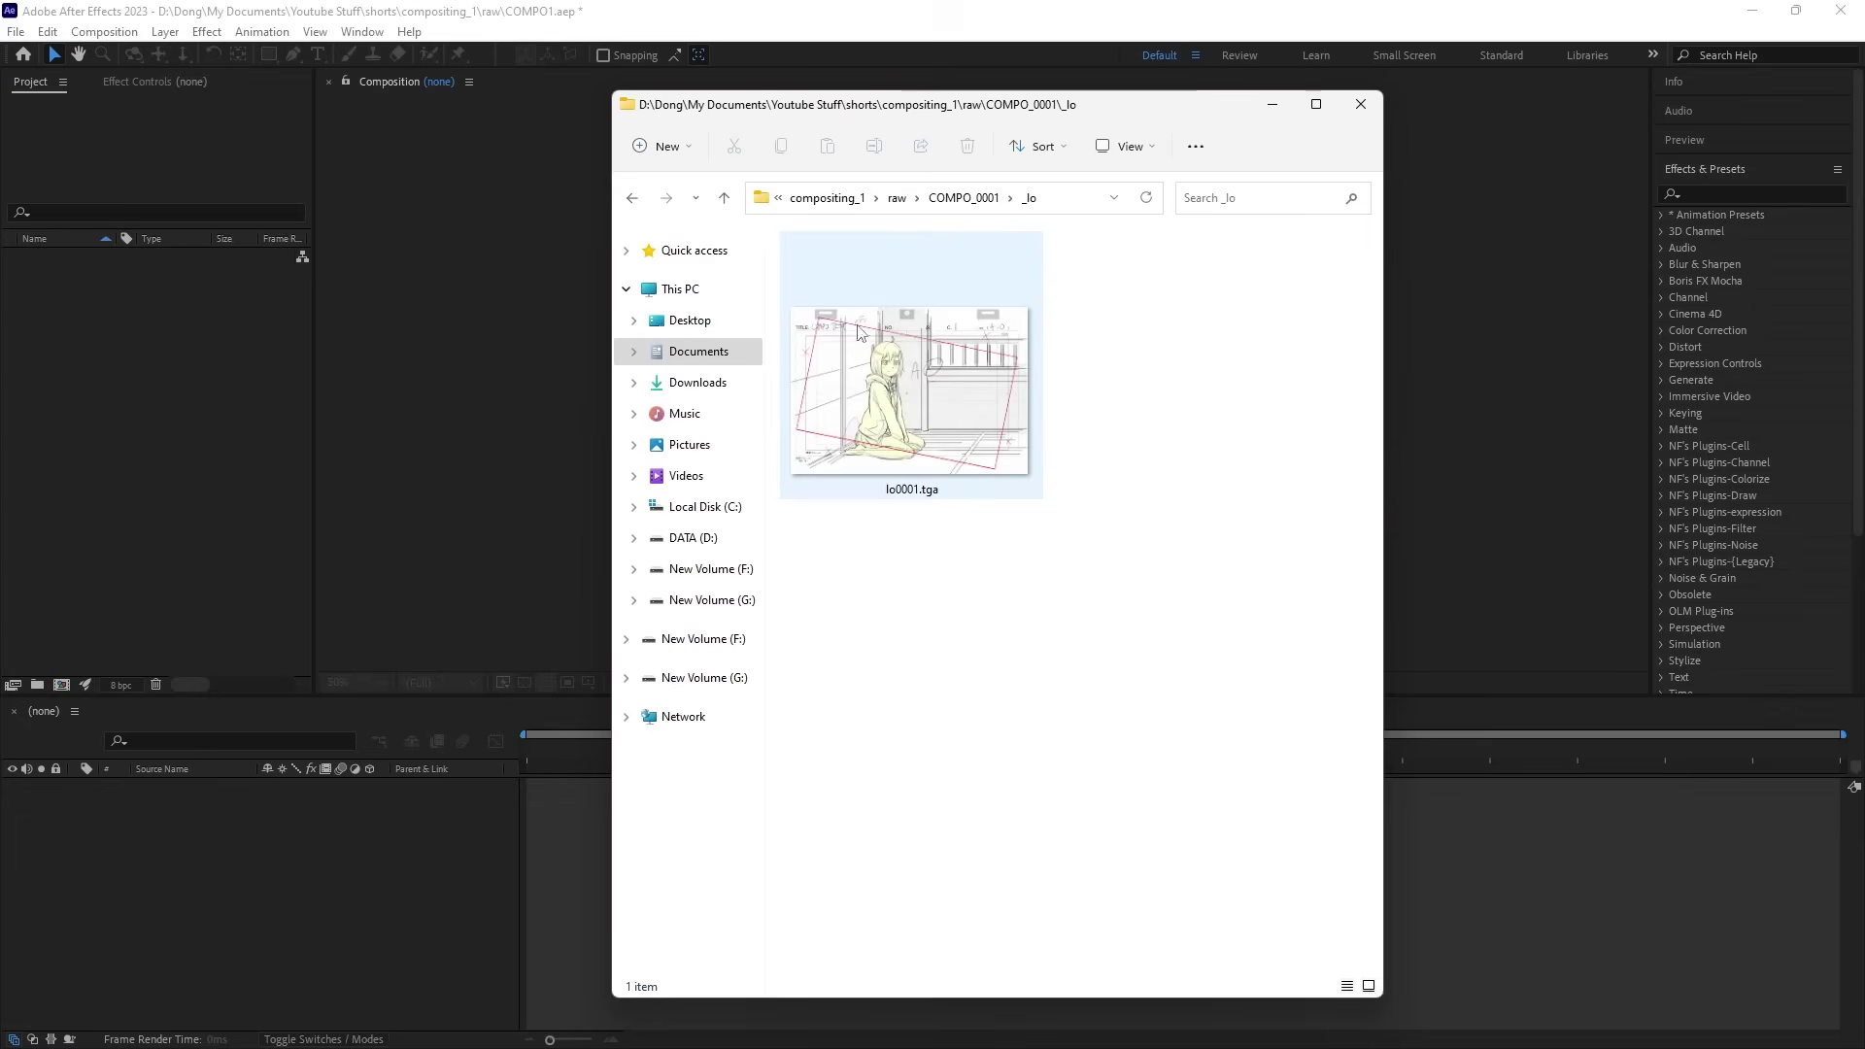
{"action": "left_click", "coordinate": [964, 197]}
{"action": "double_click", "coordinate": [1232, 387]}
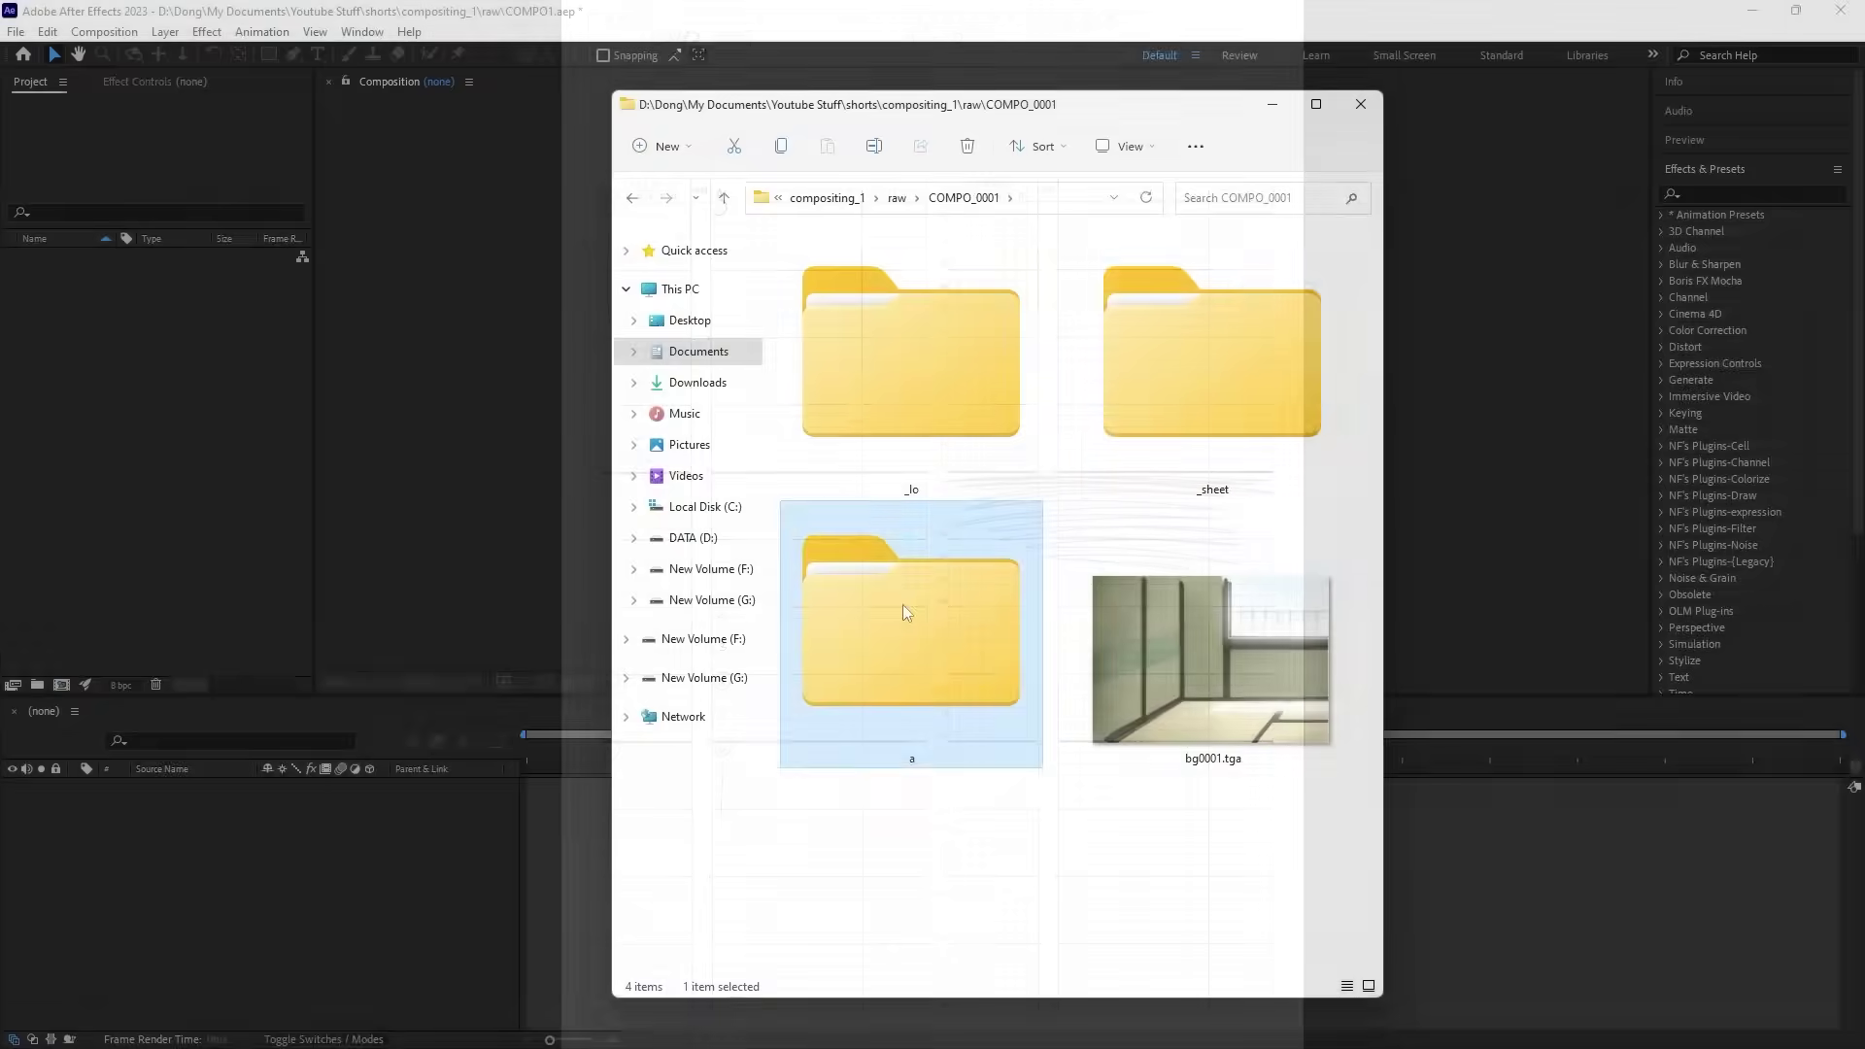
{"action": "double_click", "coordinate": [901, 605]}
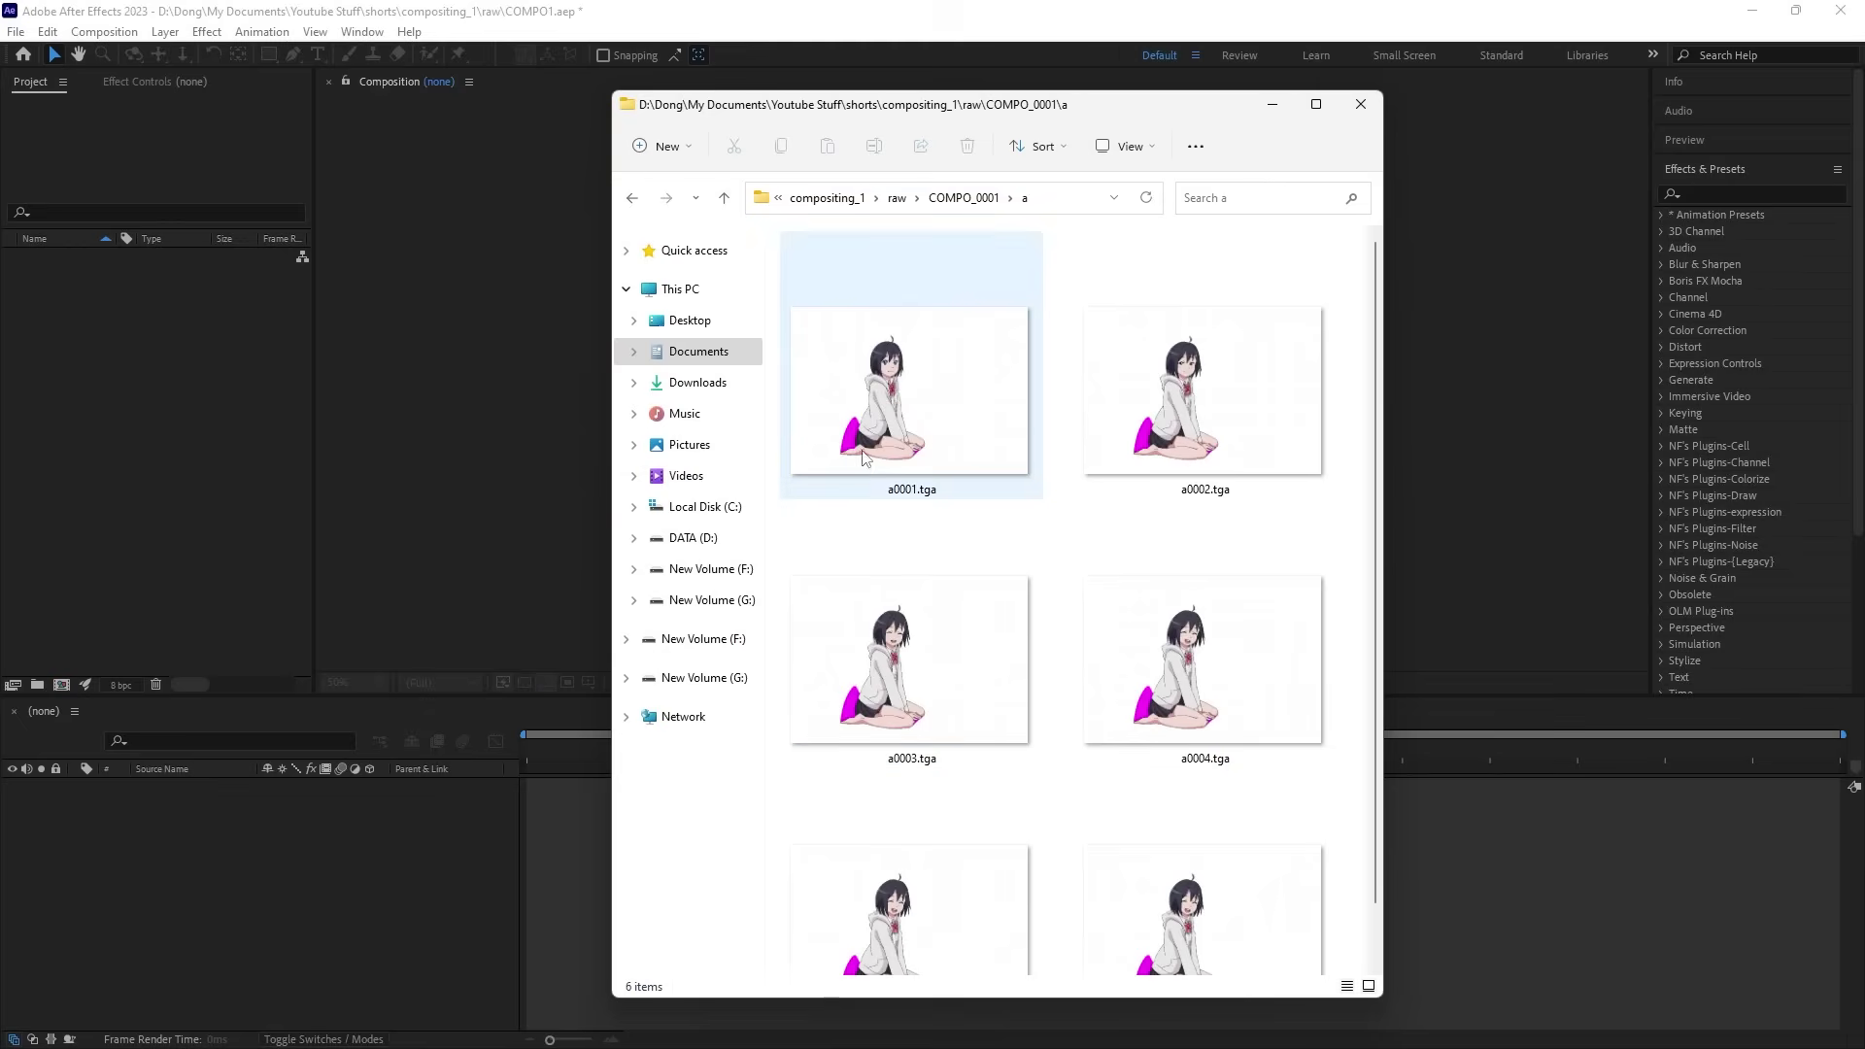
{"action": "scroll", "coordinate": [913, 357], "scroll_direction": "down", "scroll_amount": 1}
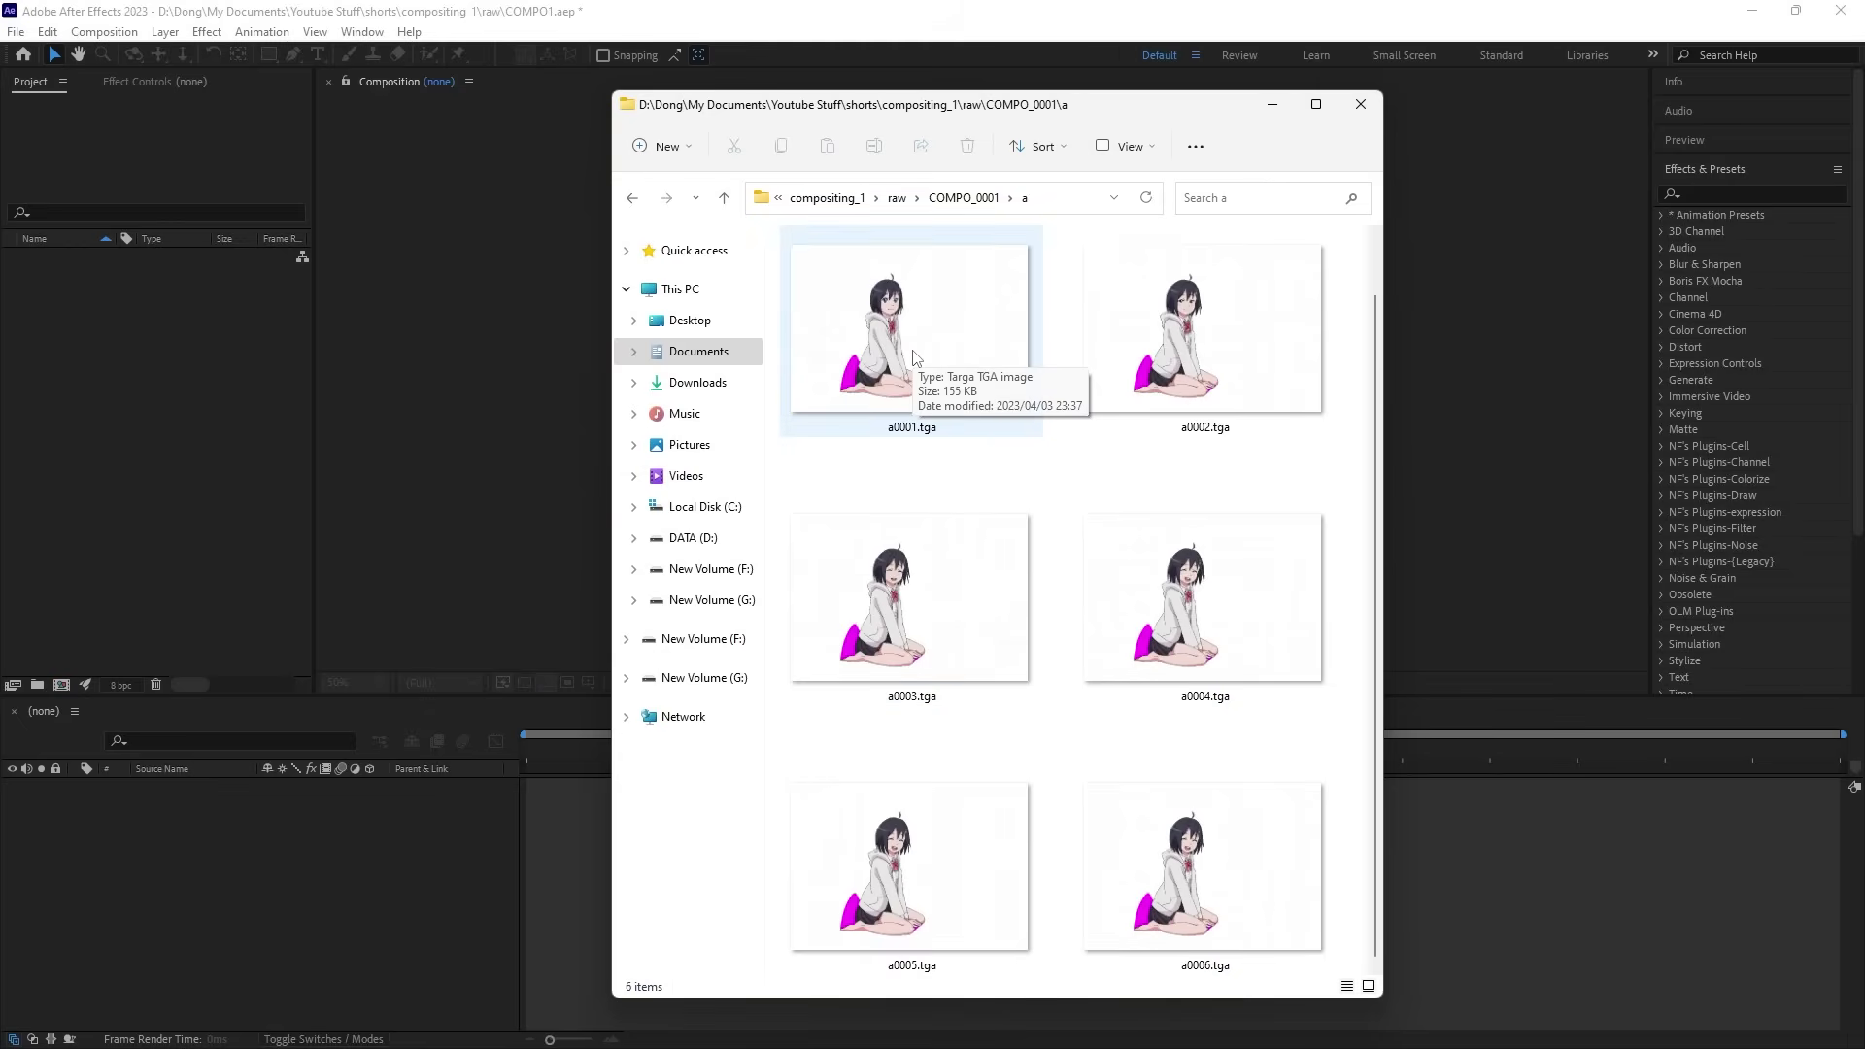
{"action": "scroll", "coordinate": [821, 298], "scroll_direction": "up", "scroll_amount": 1}
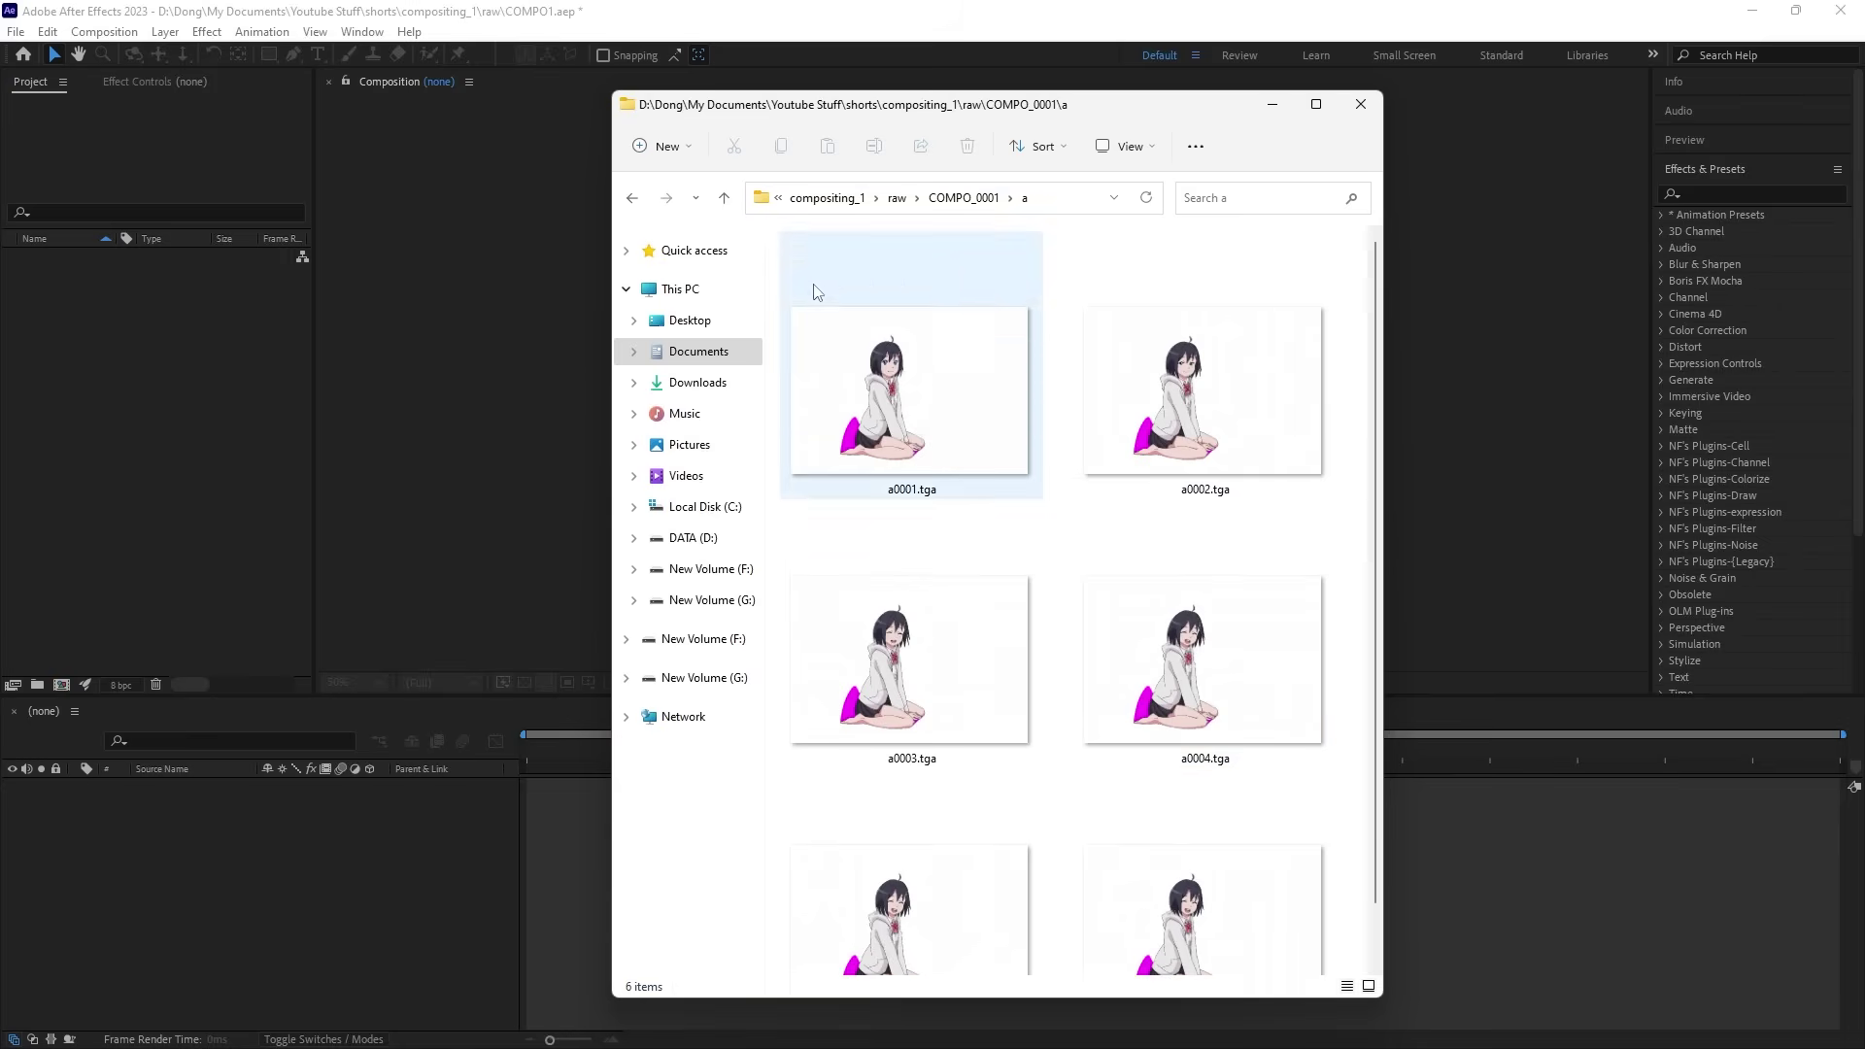
{"action": "left_click", "coordinate": [632, 197]}
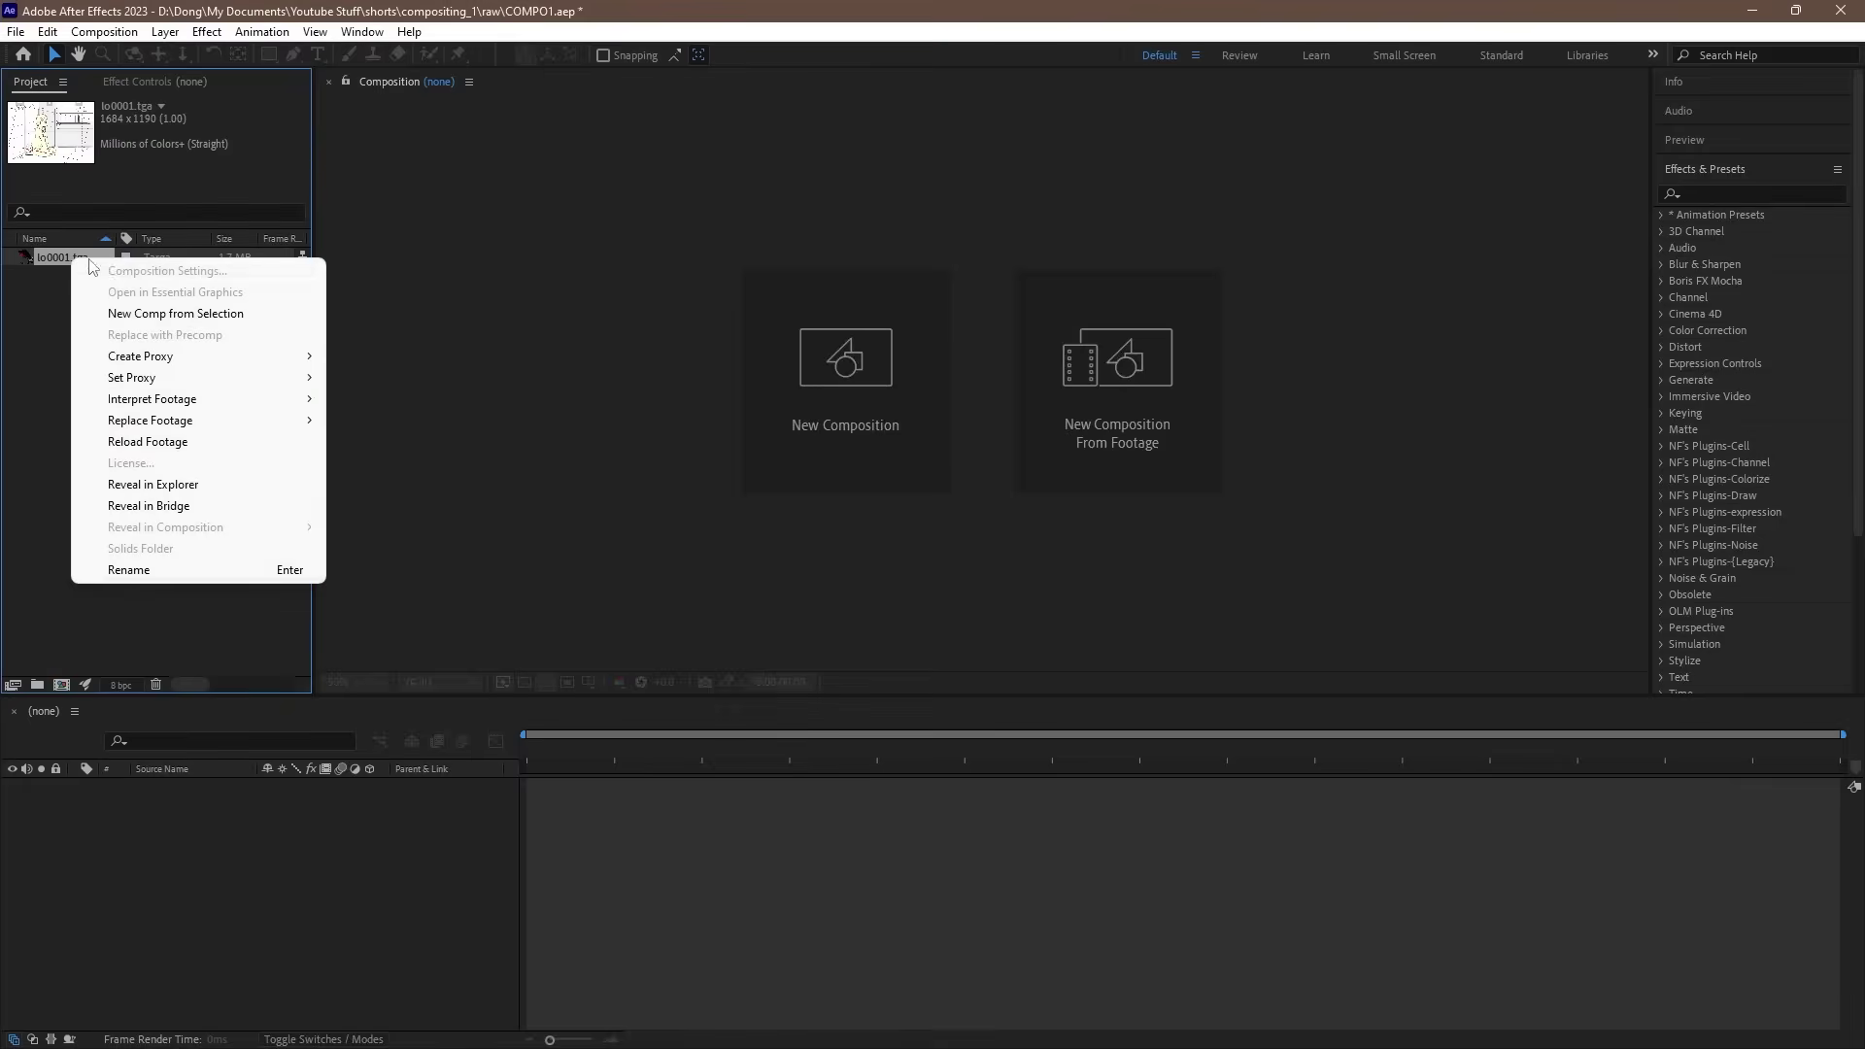
Step: Create a composition from lo0001.tga and rename it Cel+BG in Composition Settings
{"action": "left_click", "coordinate": [177, 315]}
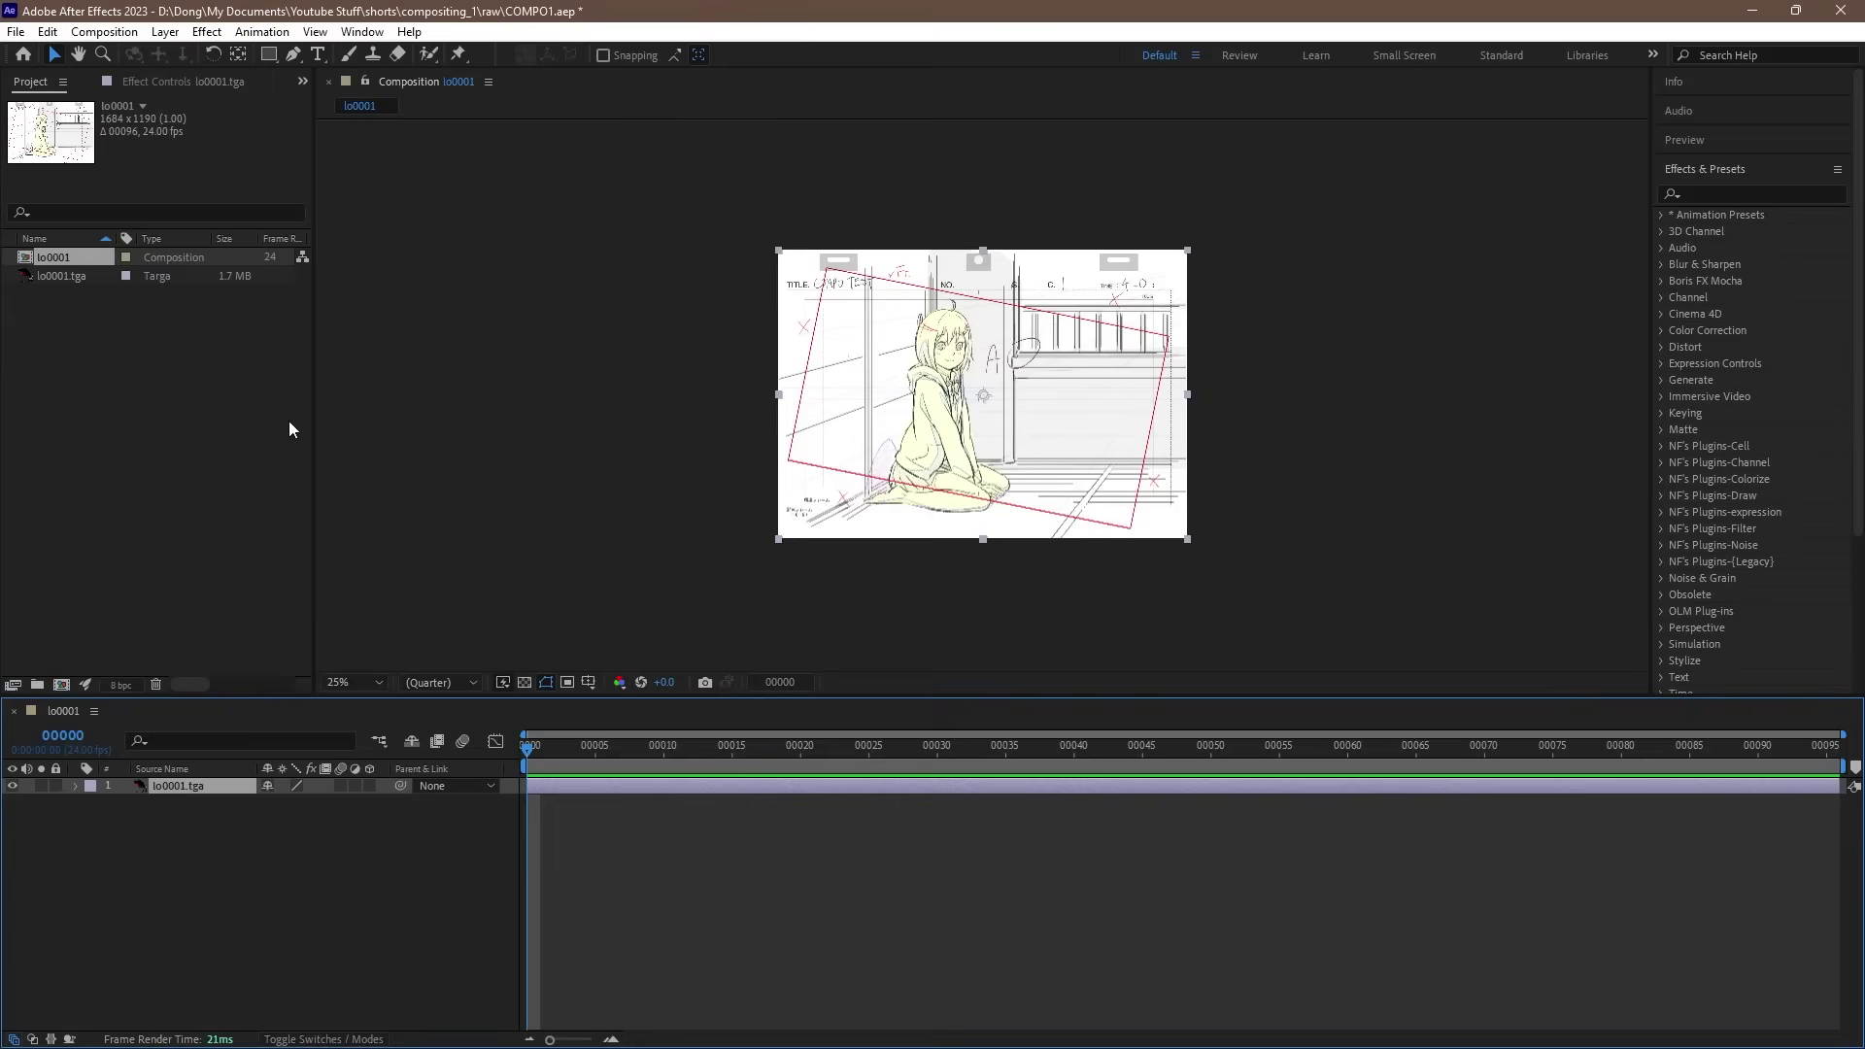
{"action": "right_click", "coordinate": [73, 259]}
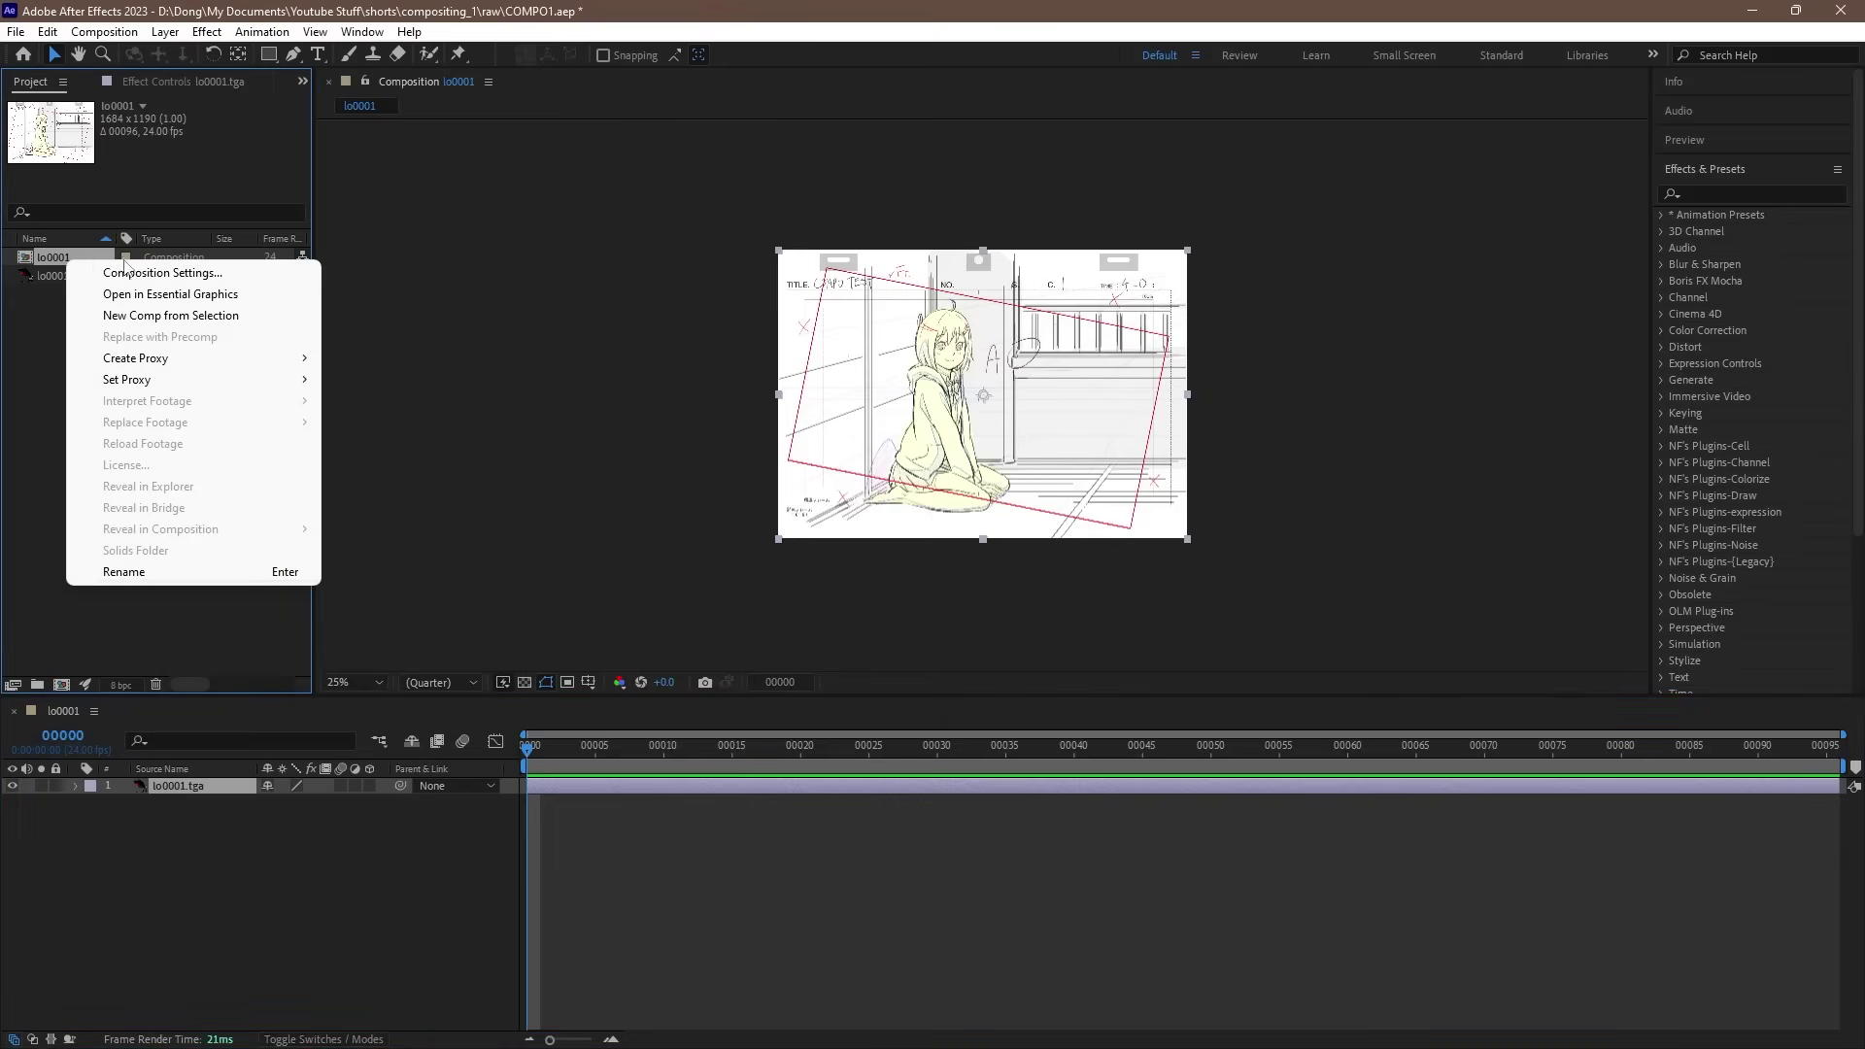
{"action": "left_click", "coordinate": [126, 272]}
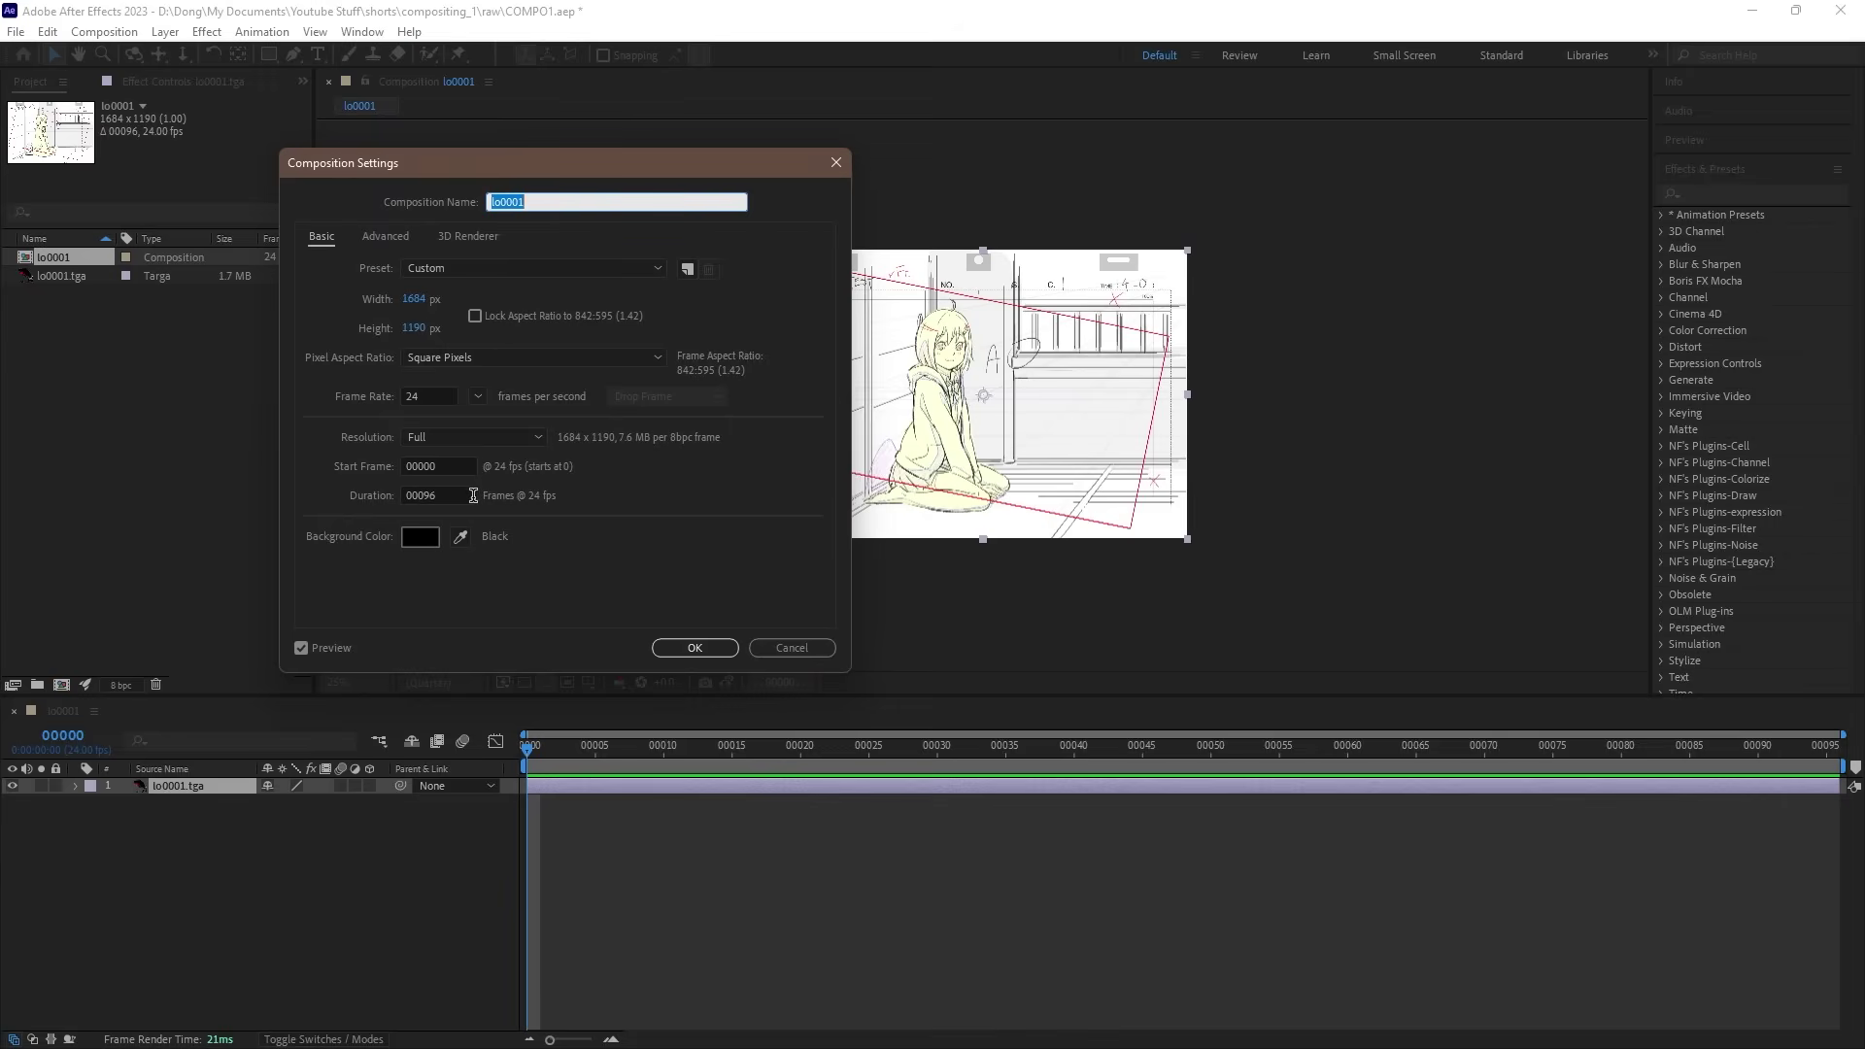
{"action": "key", "text": "alt+Tab"}
{"action": "left_click_drag", "start_coordinate": [1004, 78], "coordinate": [930, 55]}
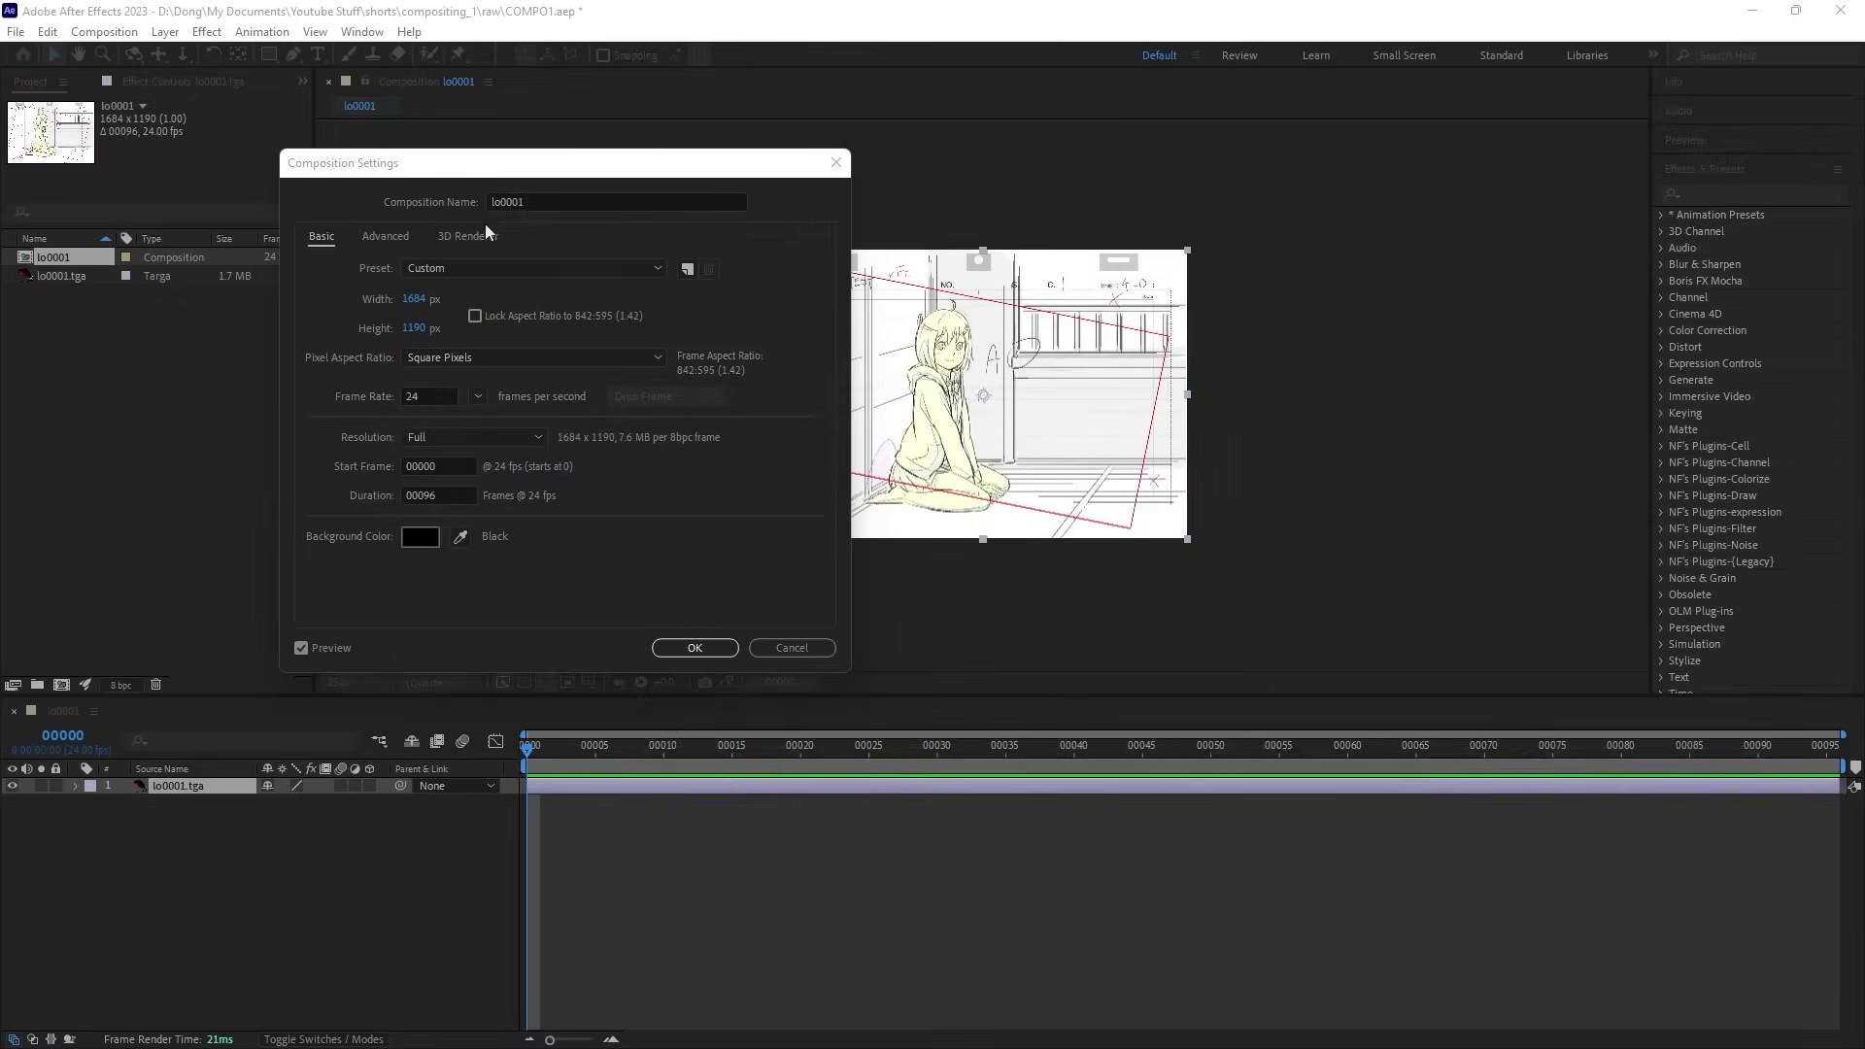
{"action": "left_click", "coordinate": [383, 185]}
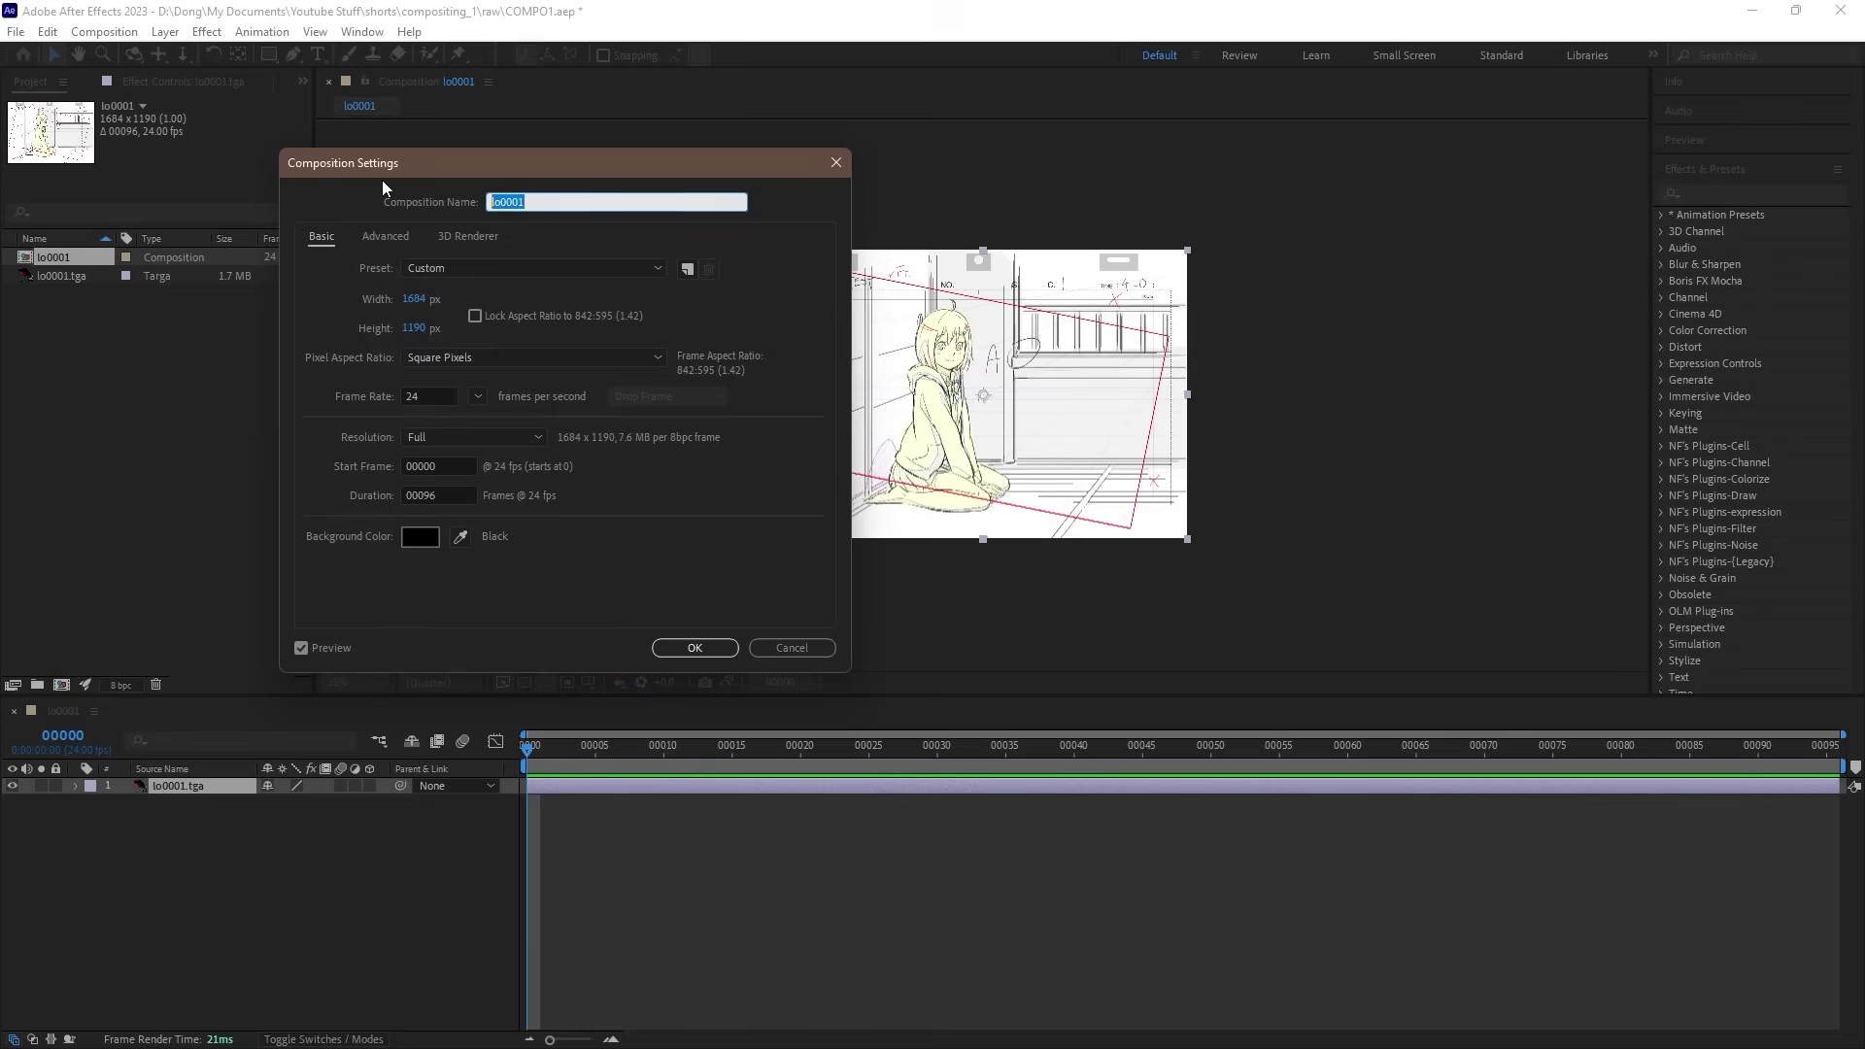
{"action": "type", "text": "Cel+BG"}
{"action": "key", "text": "Return"}
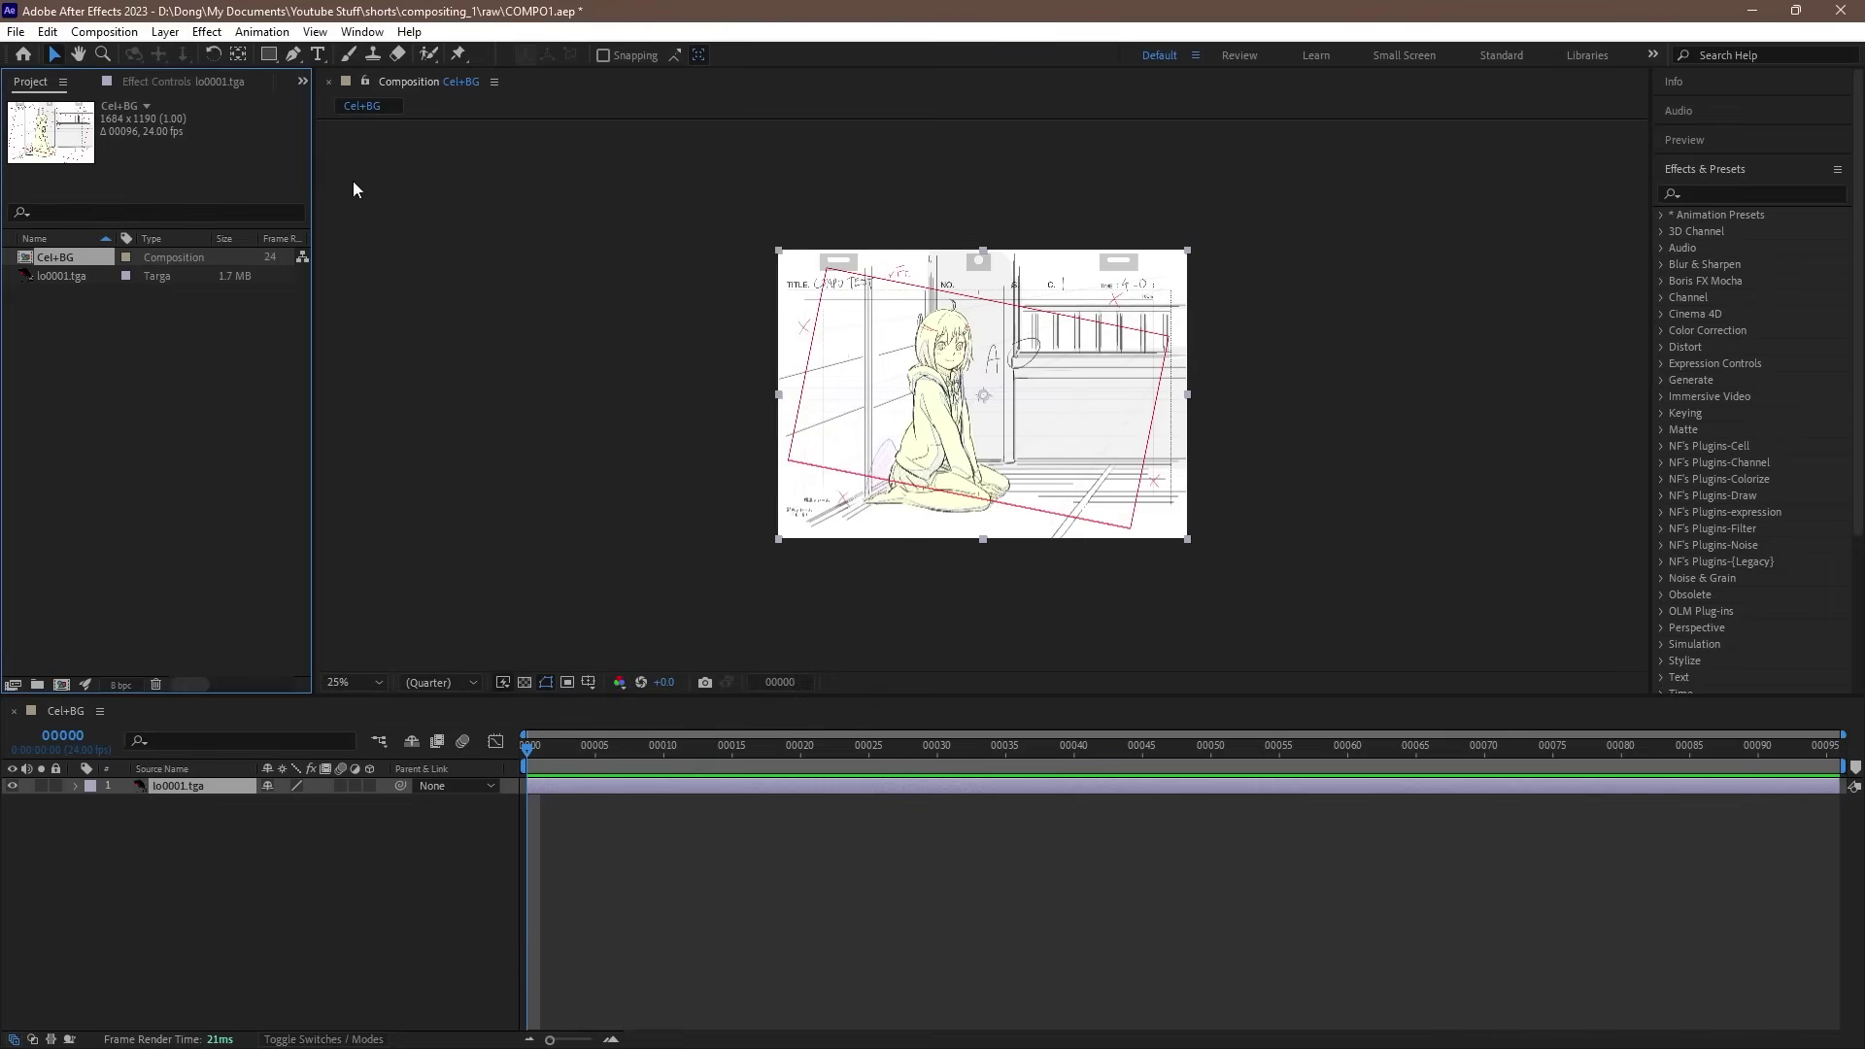
Step: Set up a new composition named Camera with width 1680 and height 1000
{"action": "right_click", "coordinate": [82, 324]}
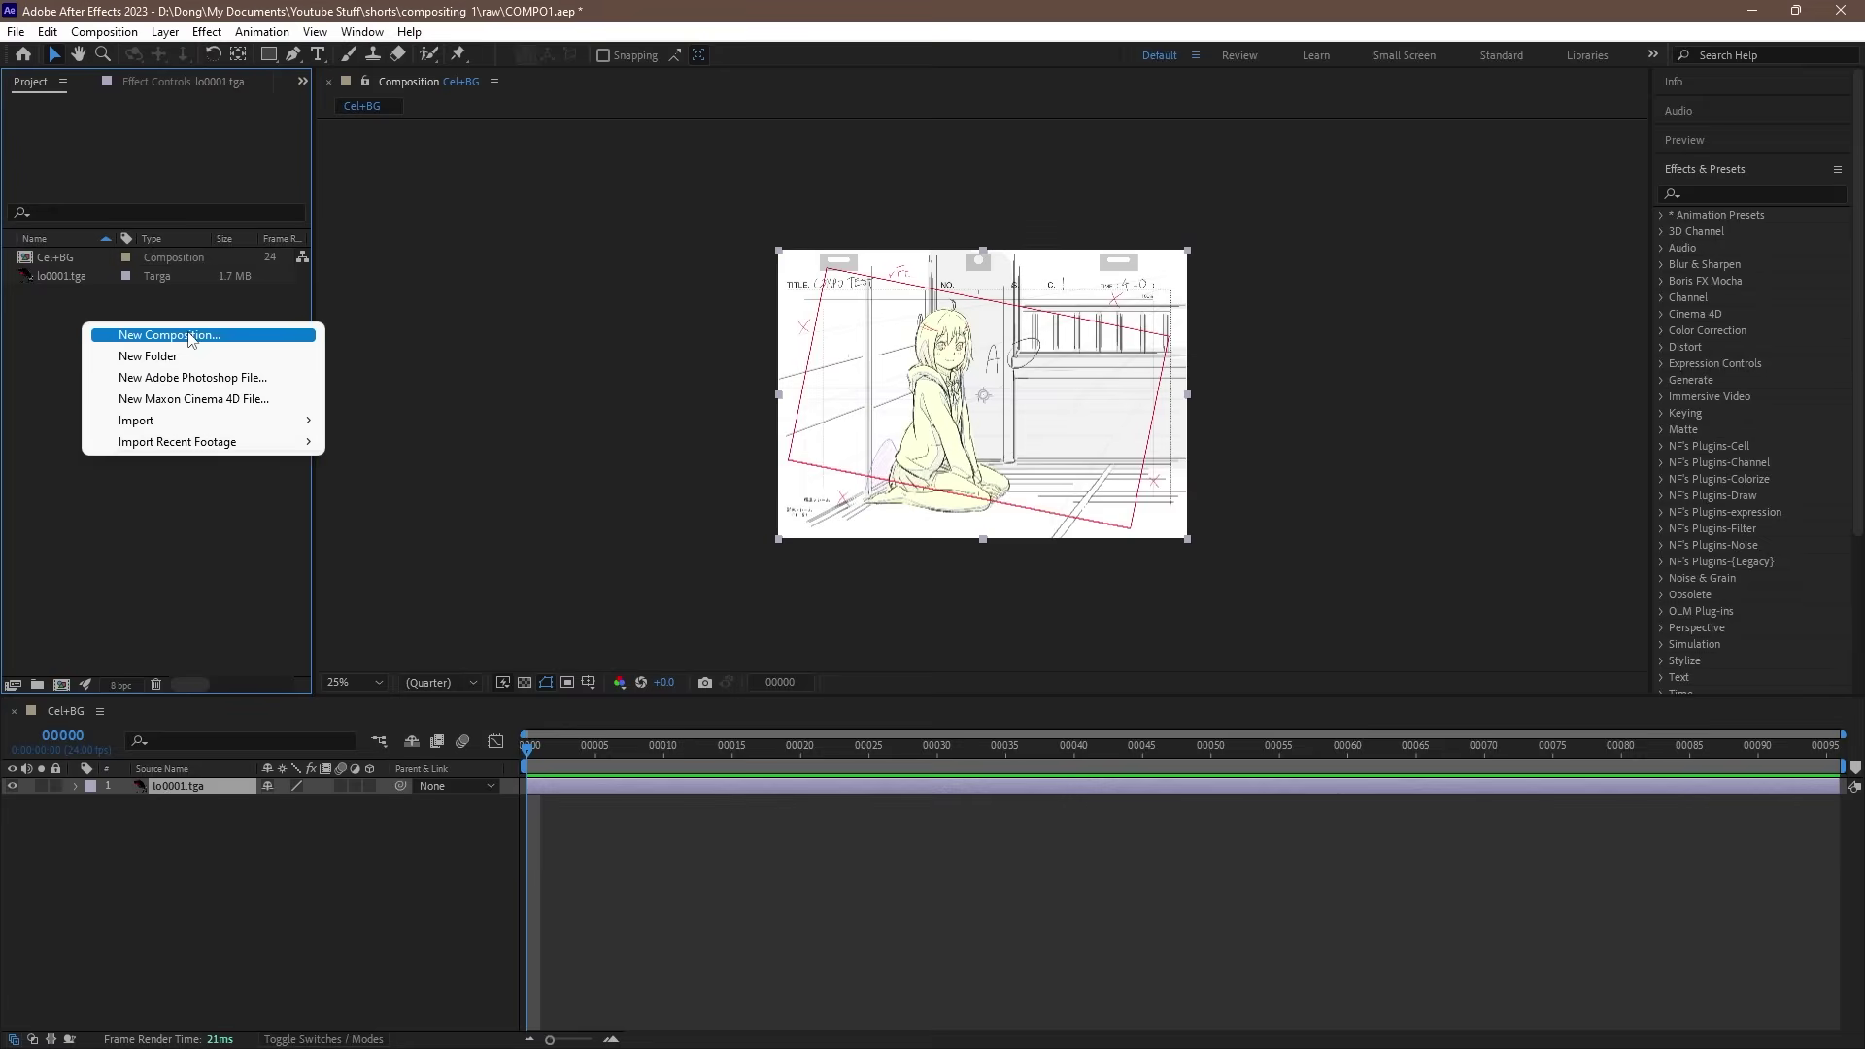
{"action": "left_click", "coordinate": [190, 337]}
{"action": "type", "text": "Camera"}
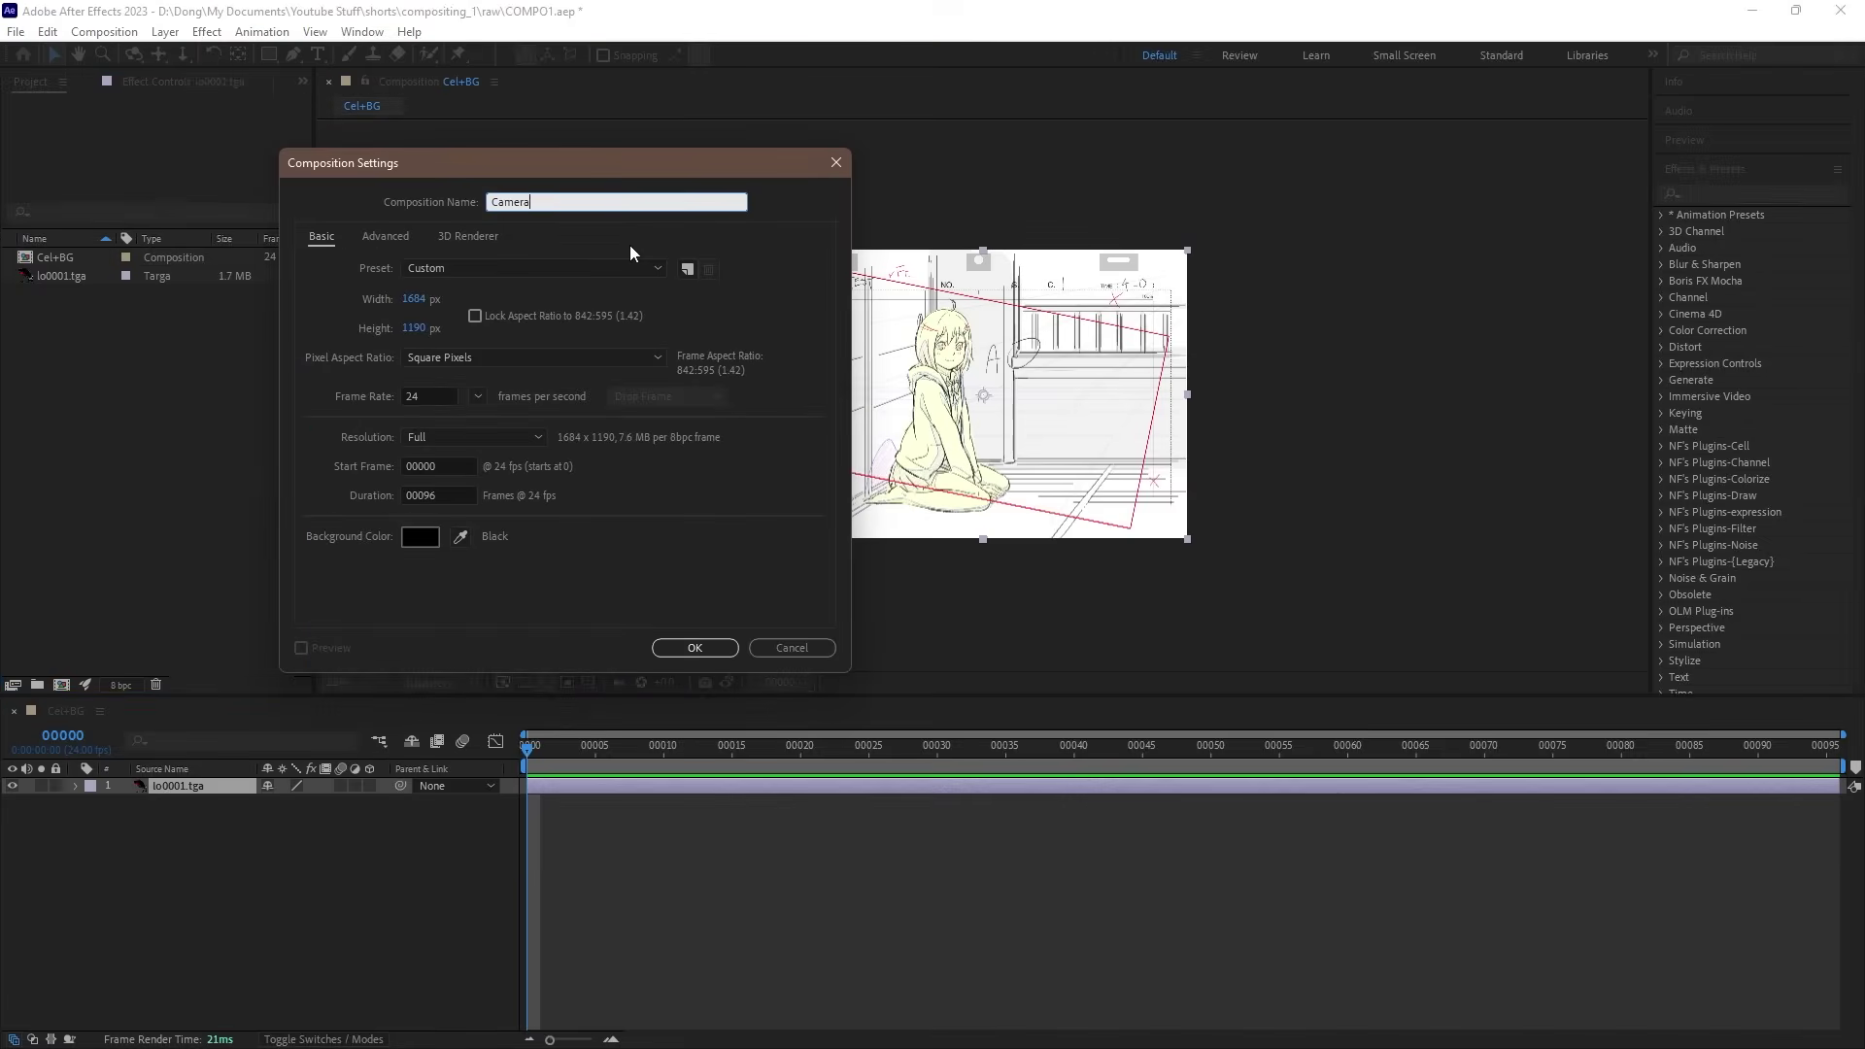
{"action": "left_click", "coordinate": [426, 299]}
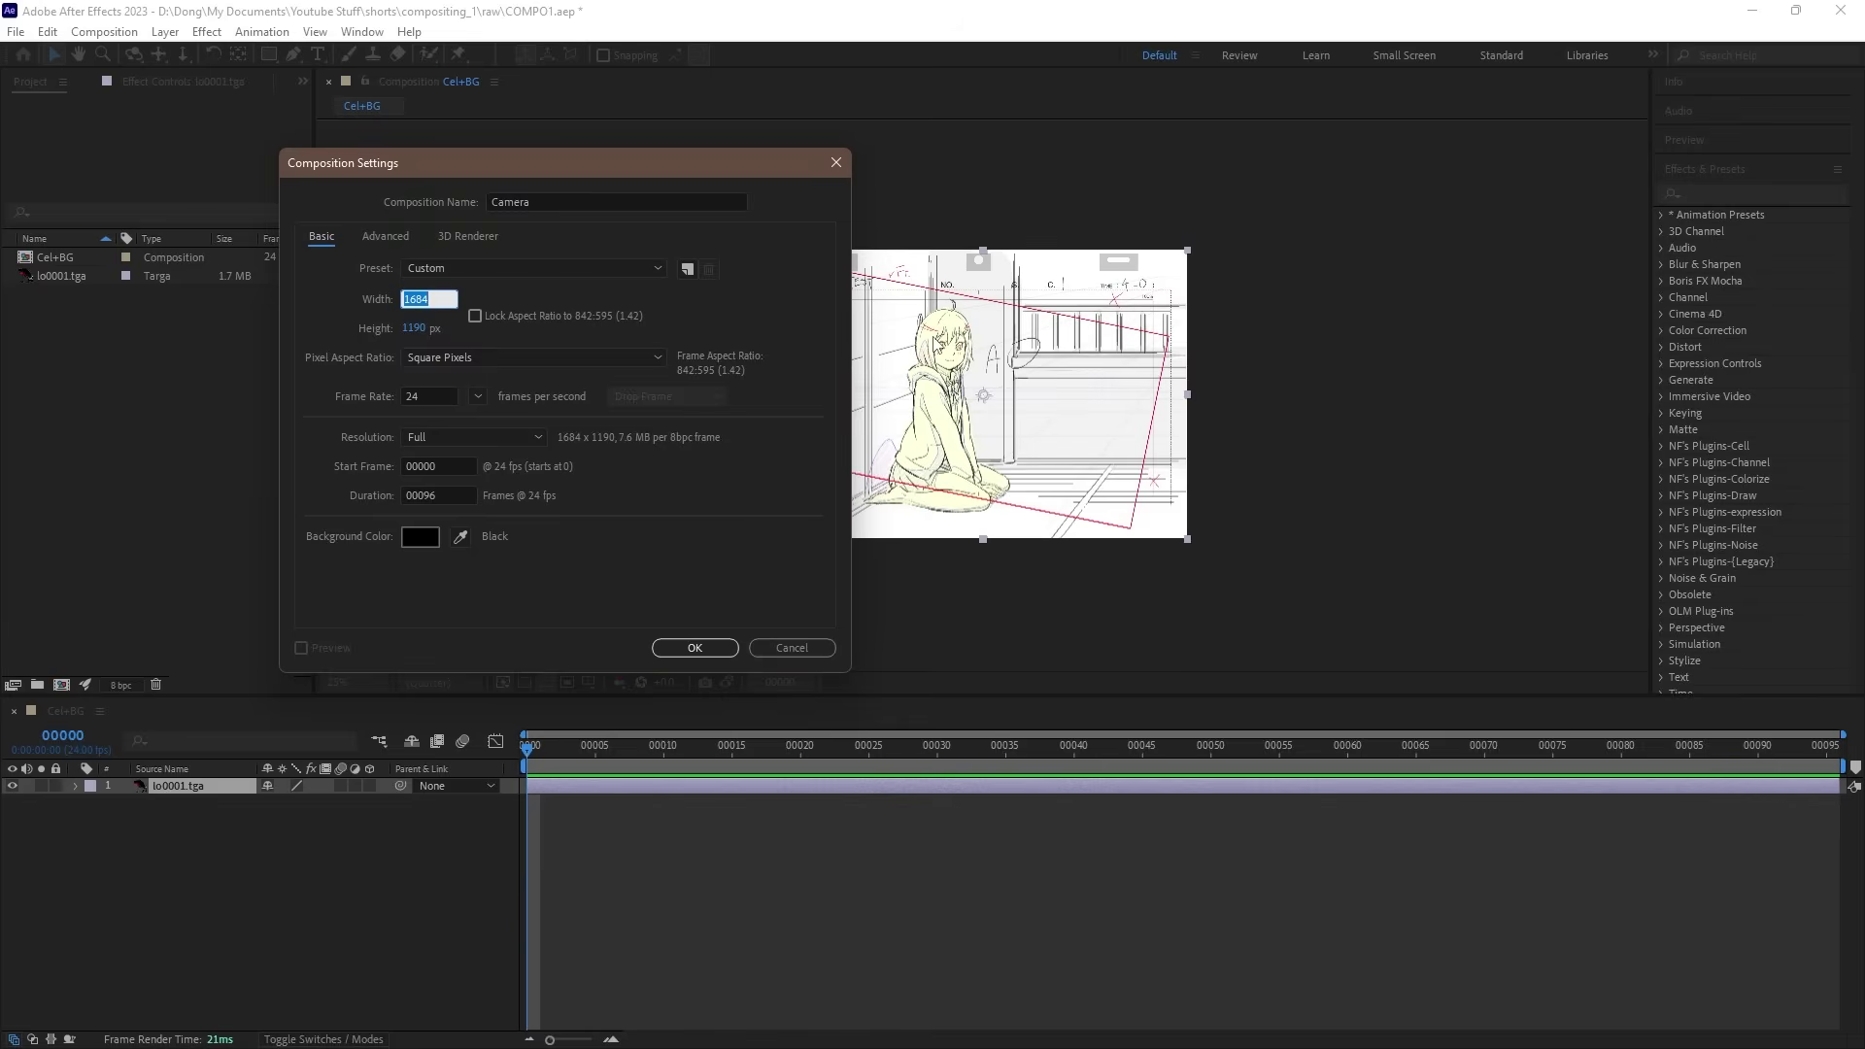
{"action": "type", "text": "1680"}
{"action": "key", "text": "Tab"}
{"action": "type", "text": "1000"}
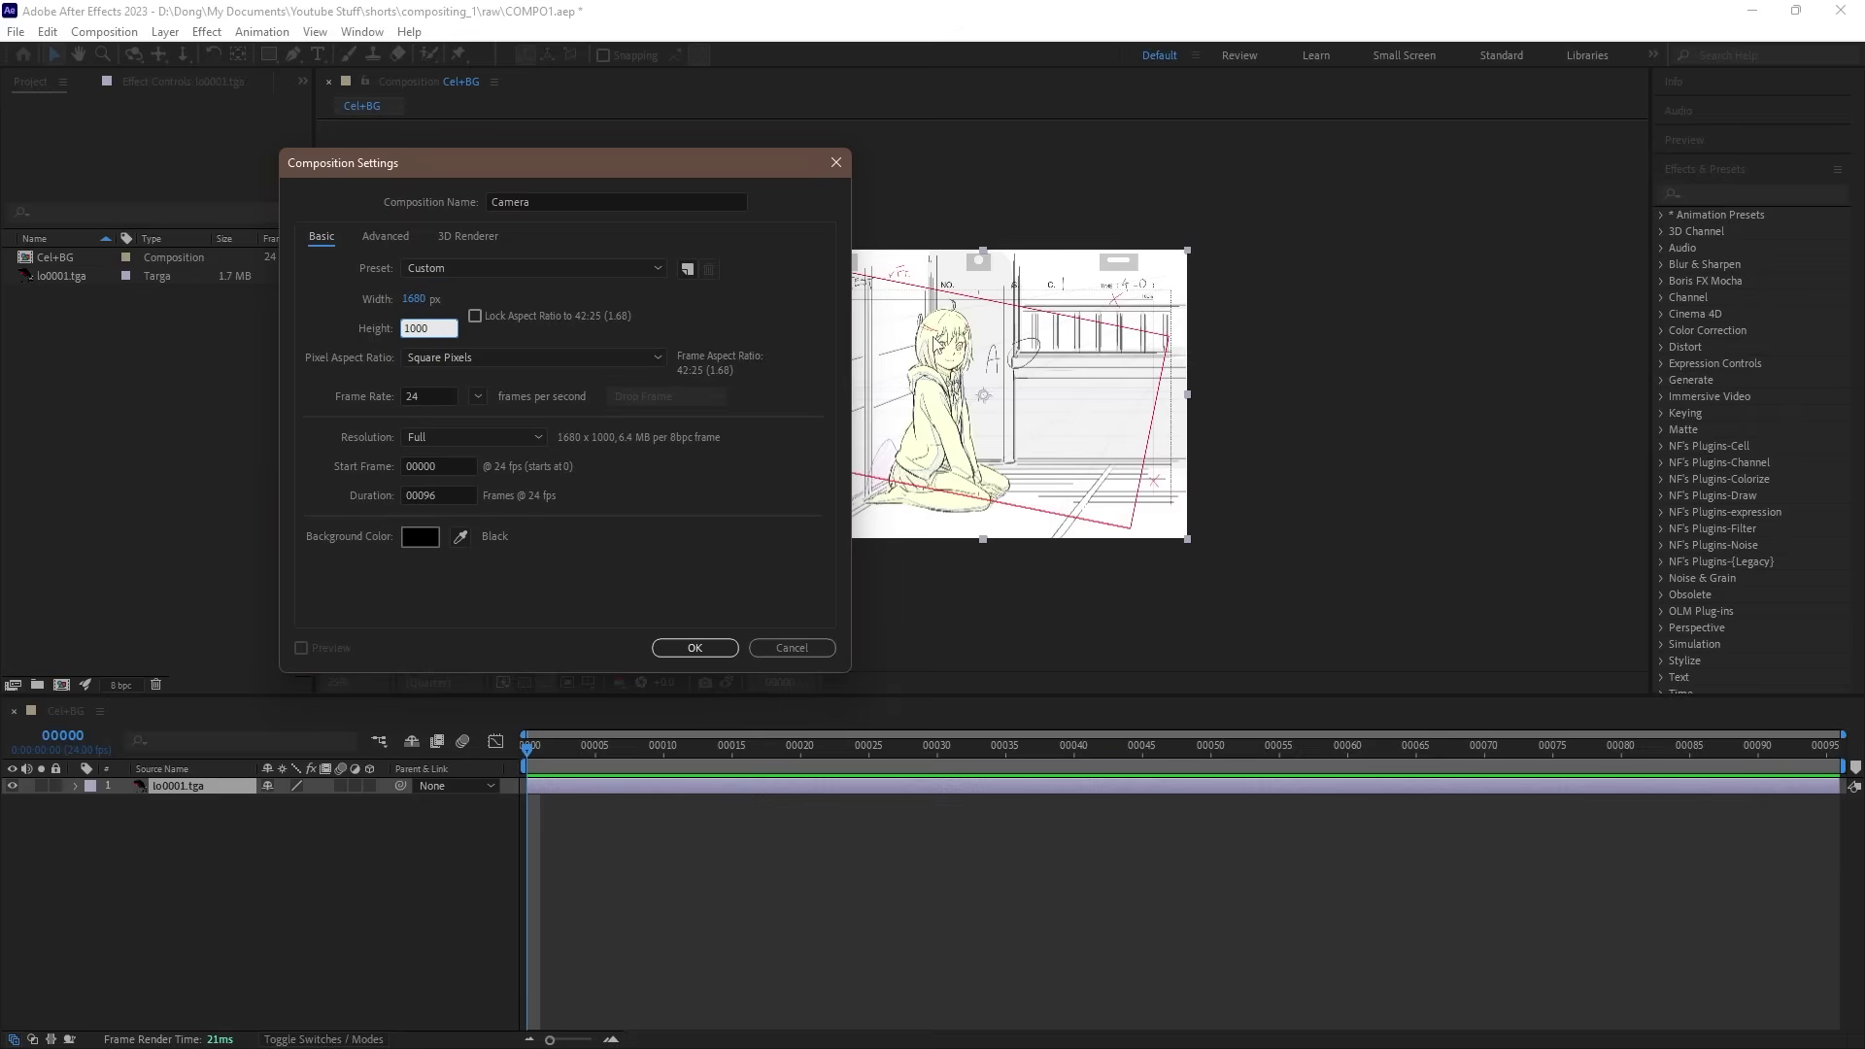
{"action": "left_click", "coordinate": [679, 657]}
Step: Create the Camera composition and place Cel+BG inside it
{"action": "left_click", "coordinate": [691, 648]}
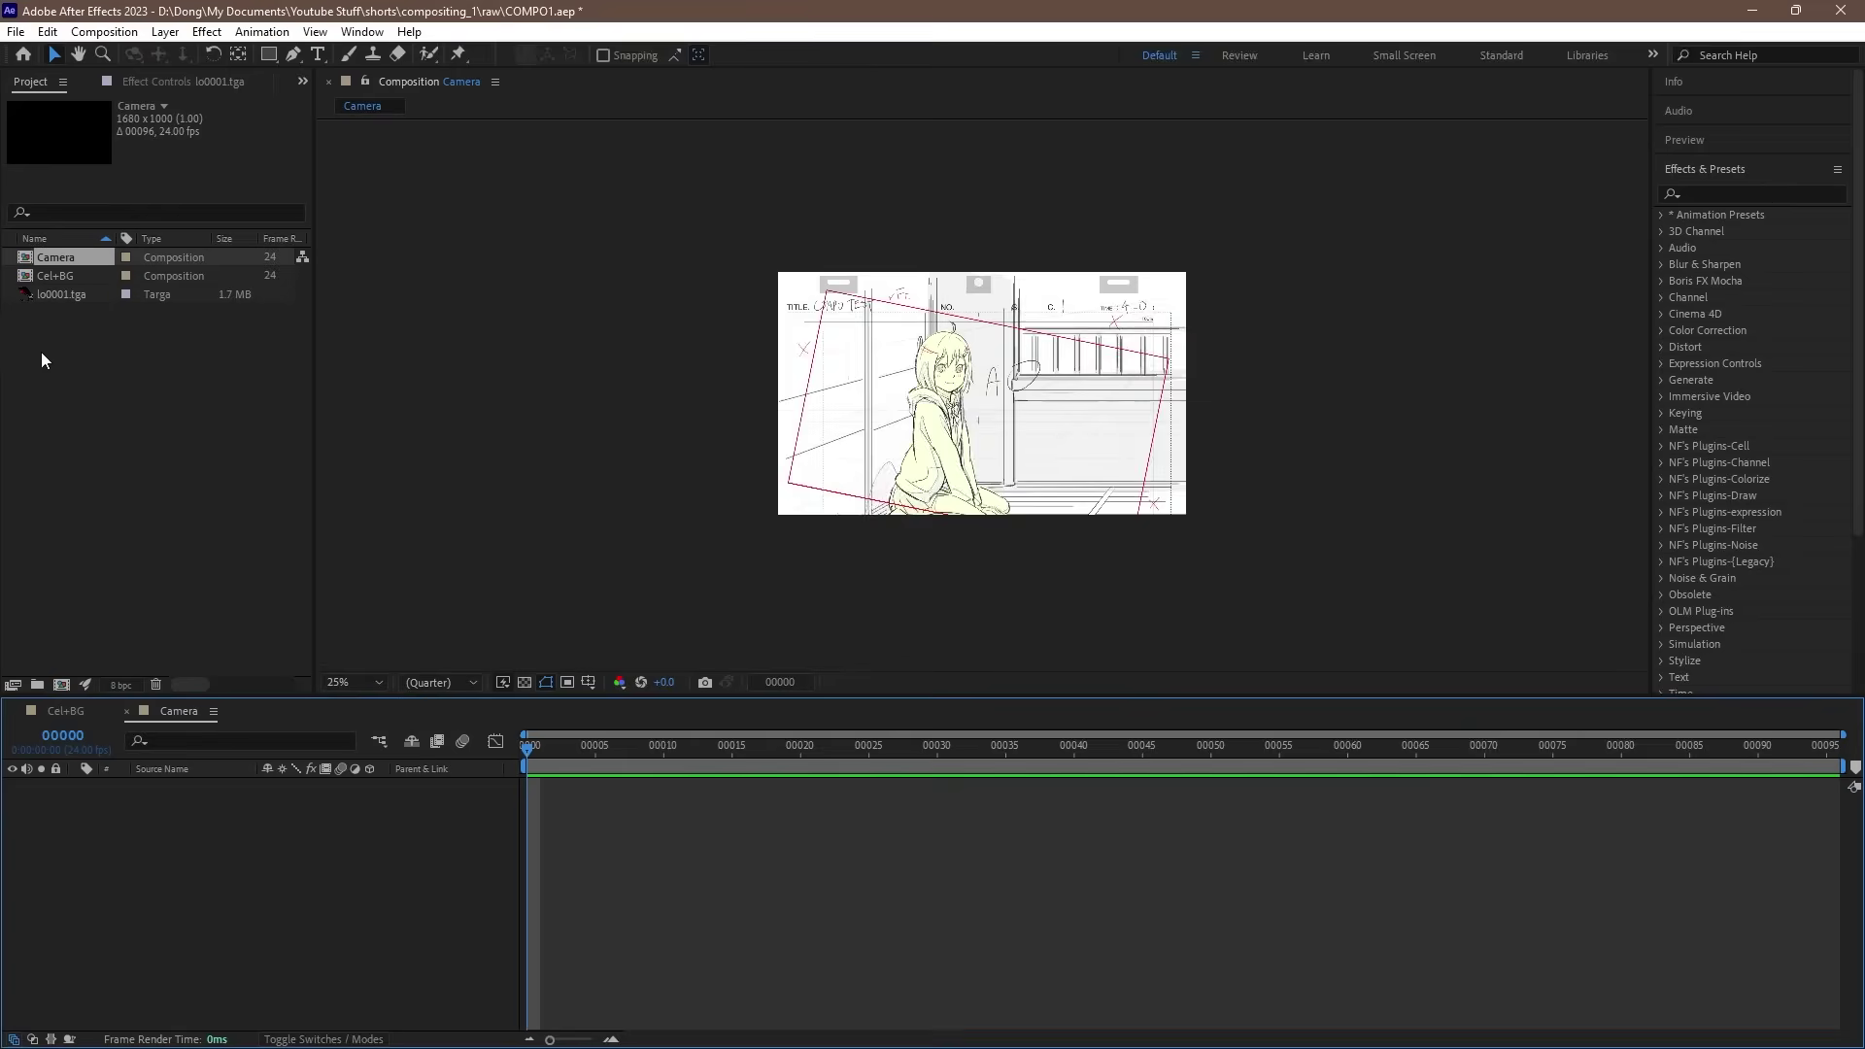
{"action": "left_click_drag", "start_coordinate": [62, 274], "coordinate": [208, 802]}
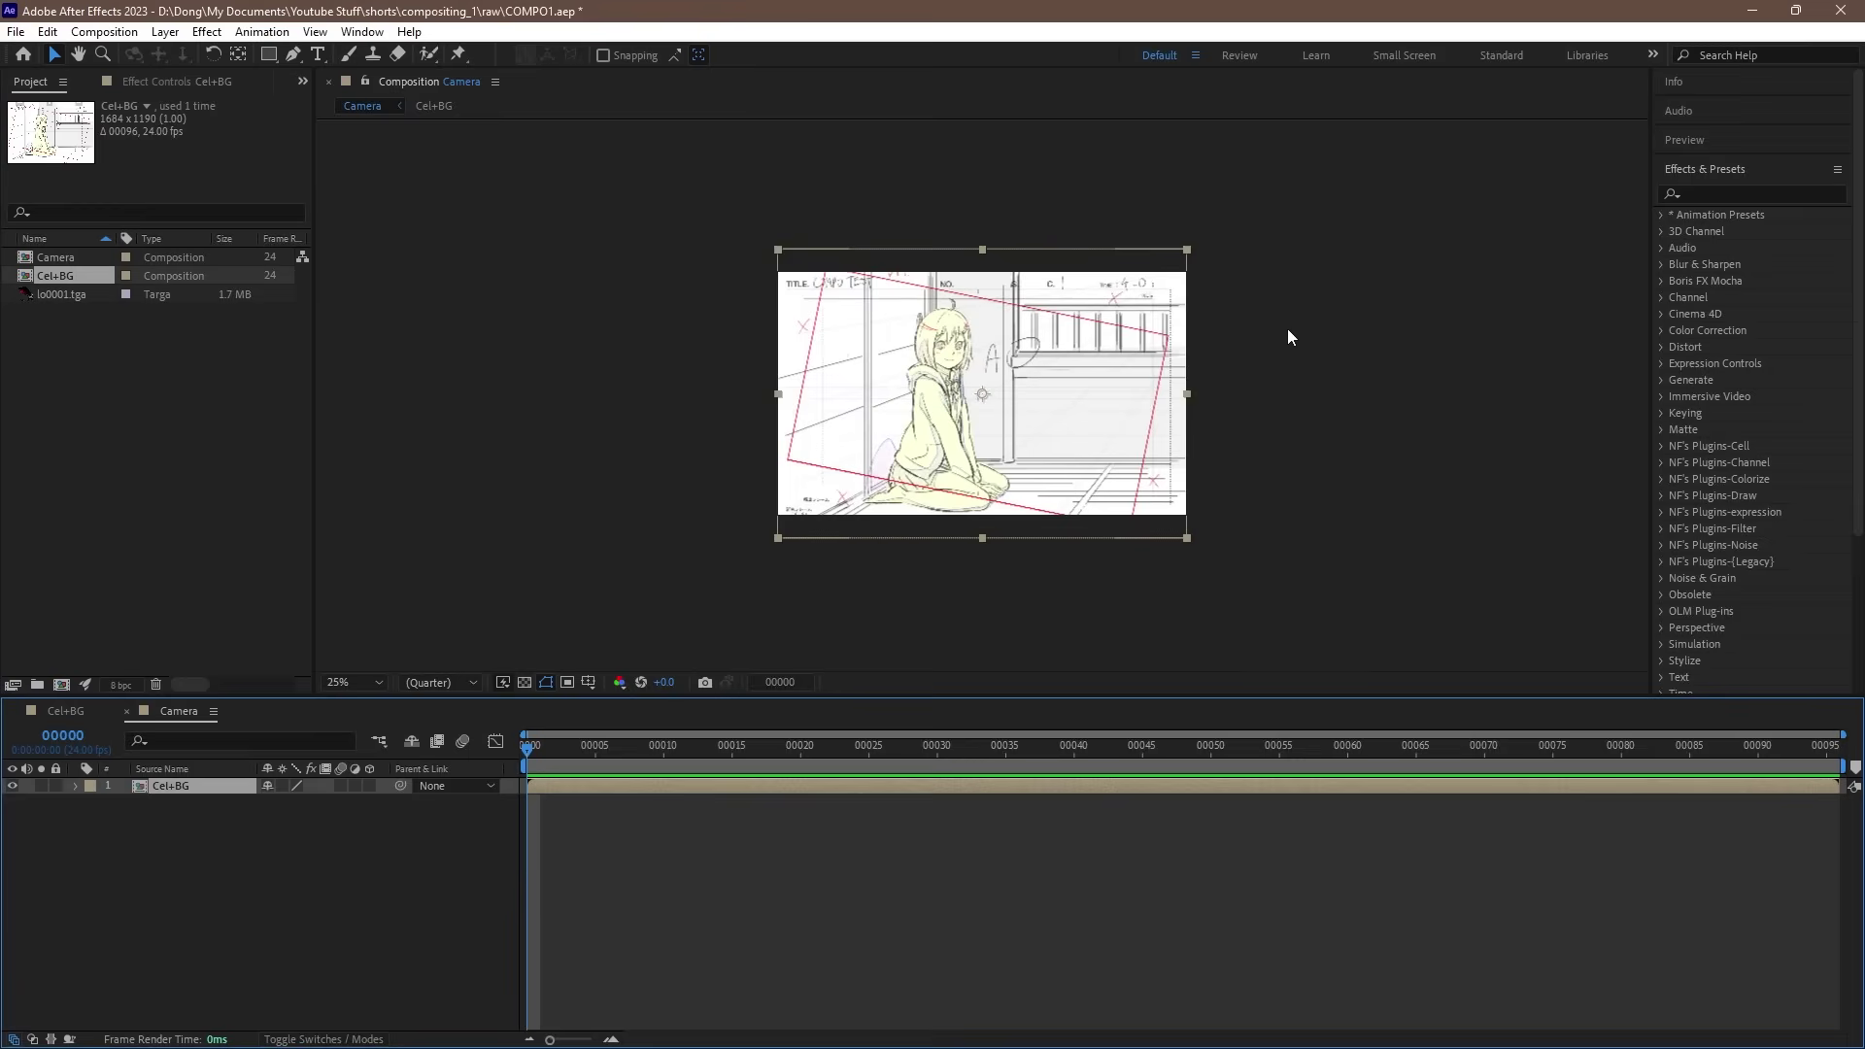
{"action": "scroll", "coordinate": [1286, 328], "scroll_direction": "up", "scroll_amount": 2}
{"action": "left_click_drag", "start_coordinate": [1317, 329], "coordinate": [1355, 318]}
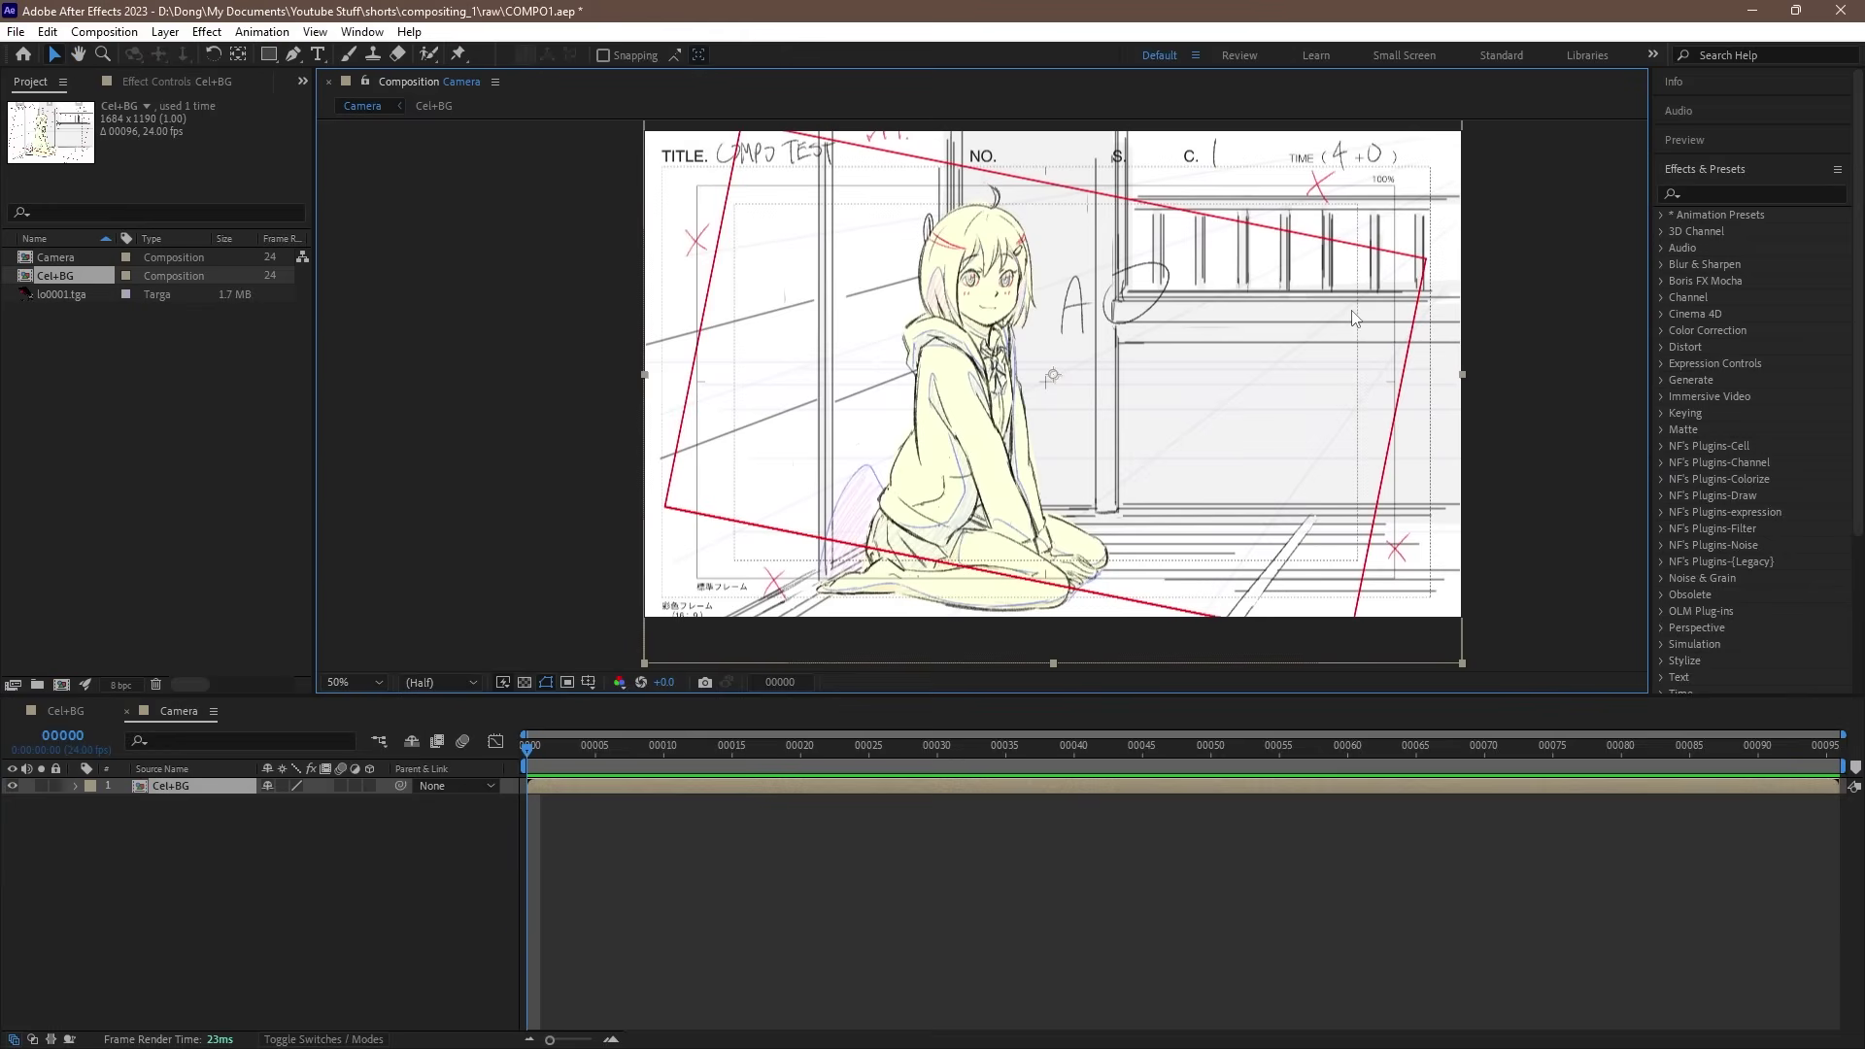
{"action": "key", "text": "comma"}
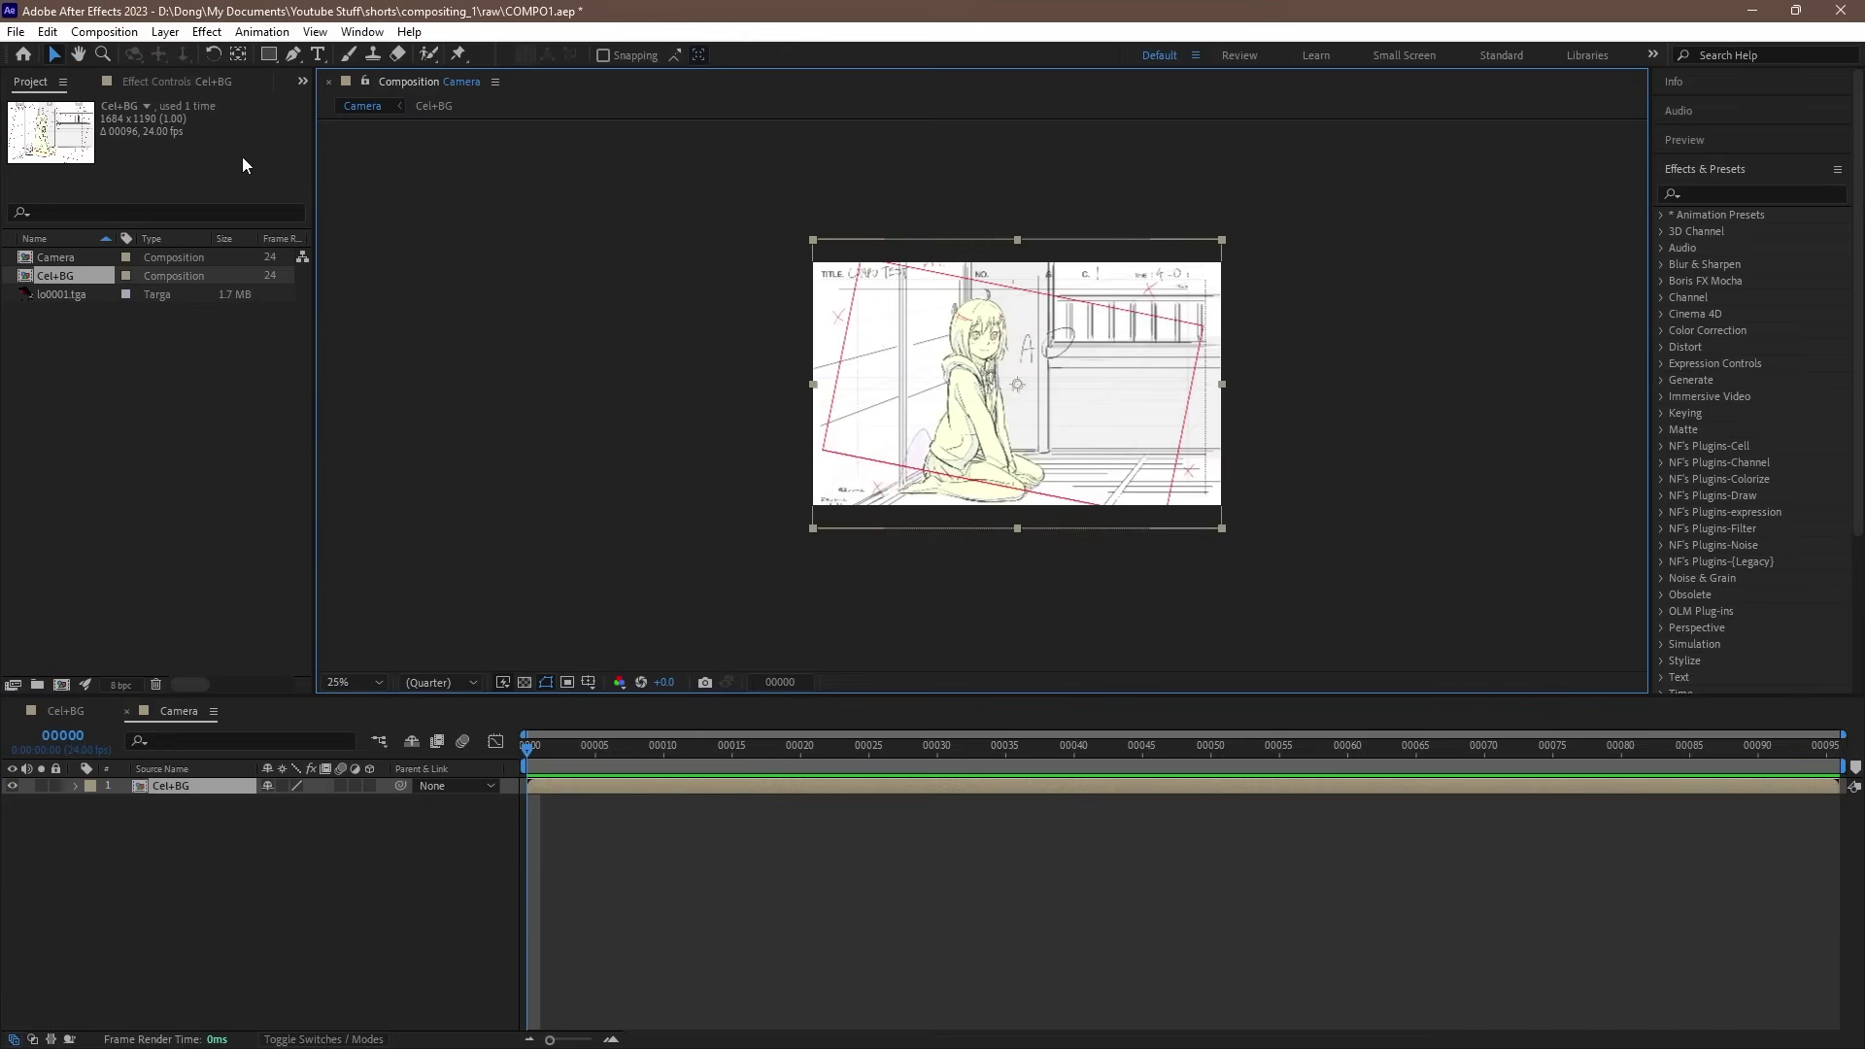
Step: Rotate the Cel+BG layer counter-clockwise so the tilted red frame squares up
{"action": "left_click", "coordinate": [217, 58]}
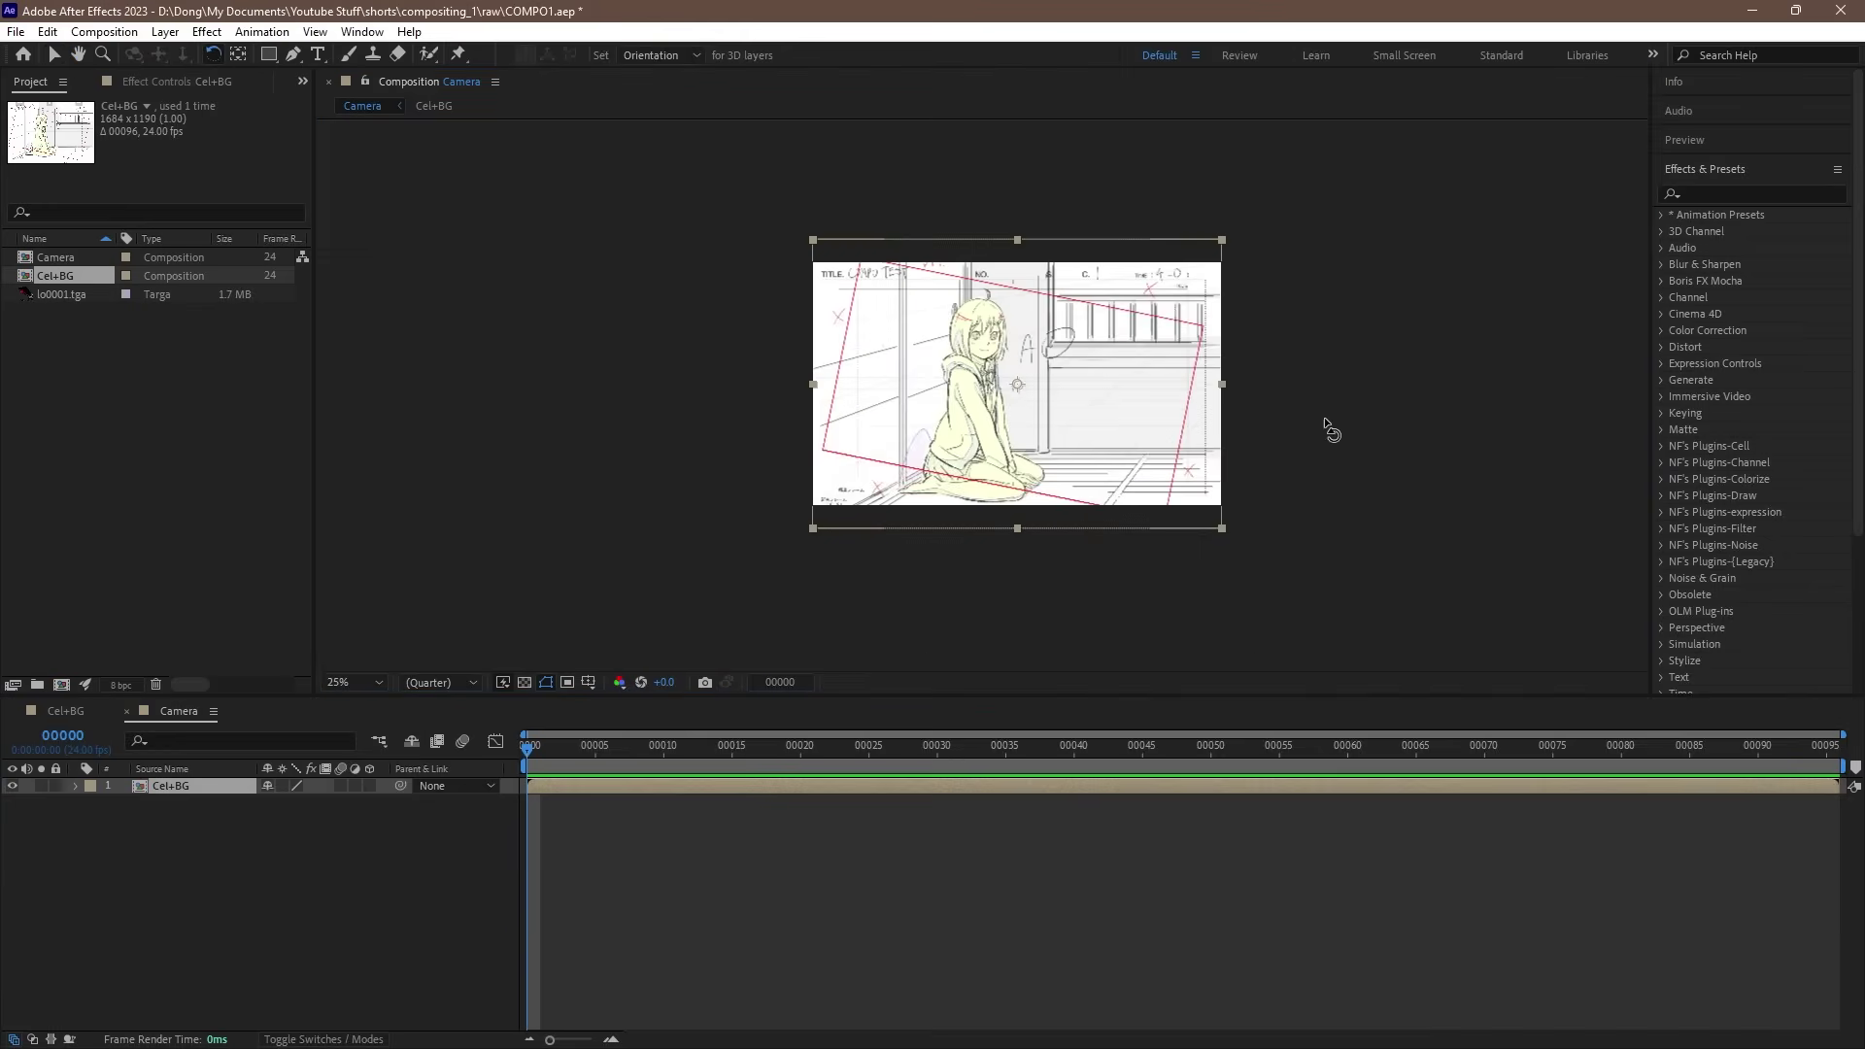
{"action": "key", "text": "period"}
{"action": "left_click", "coordinate": [1520, 368]}
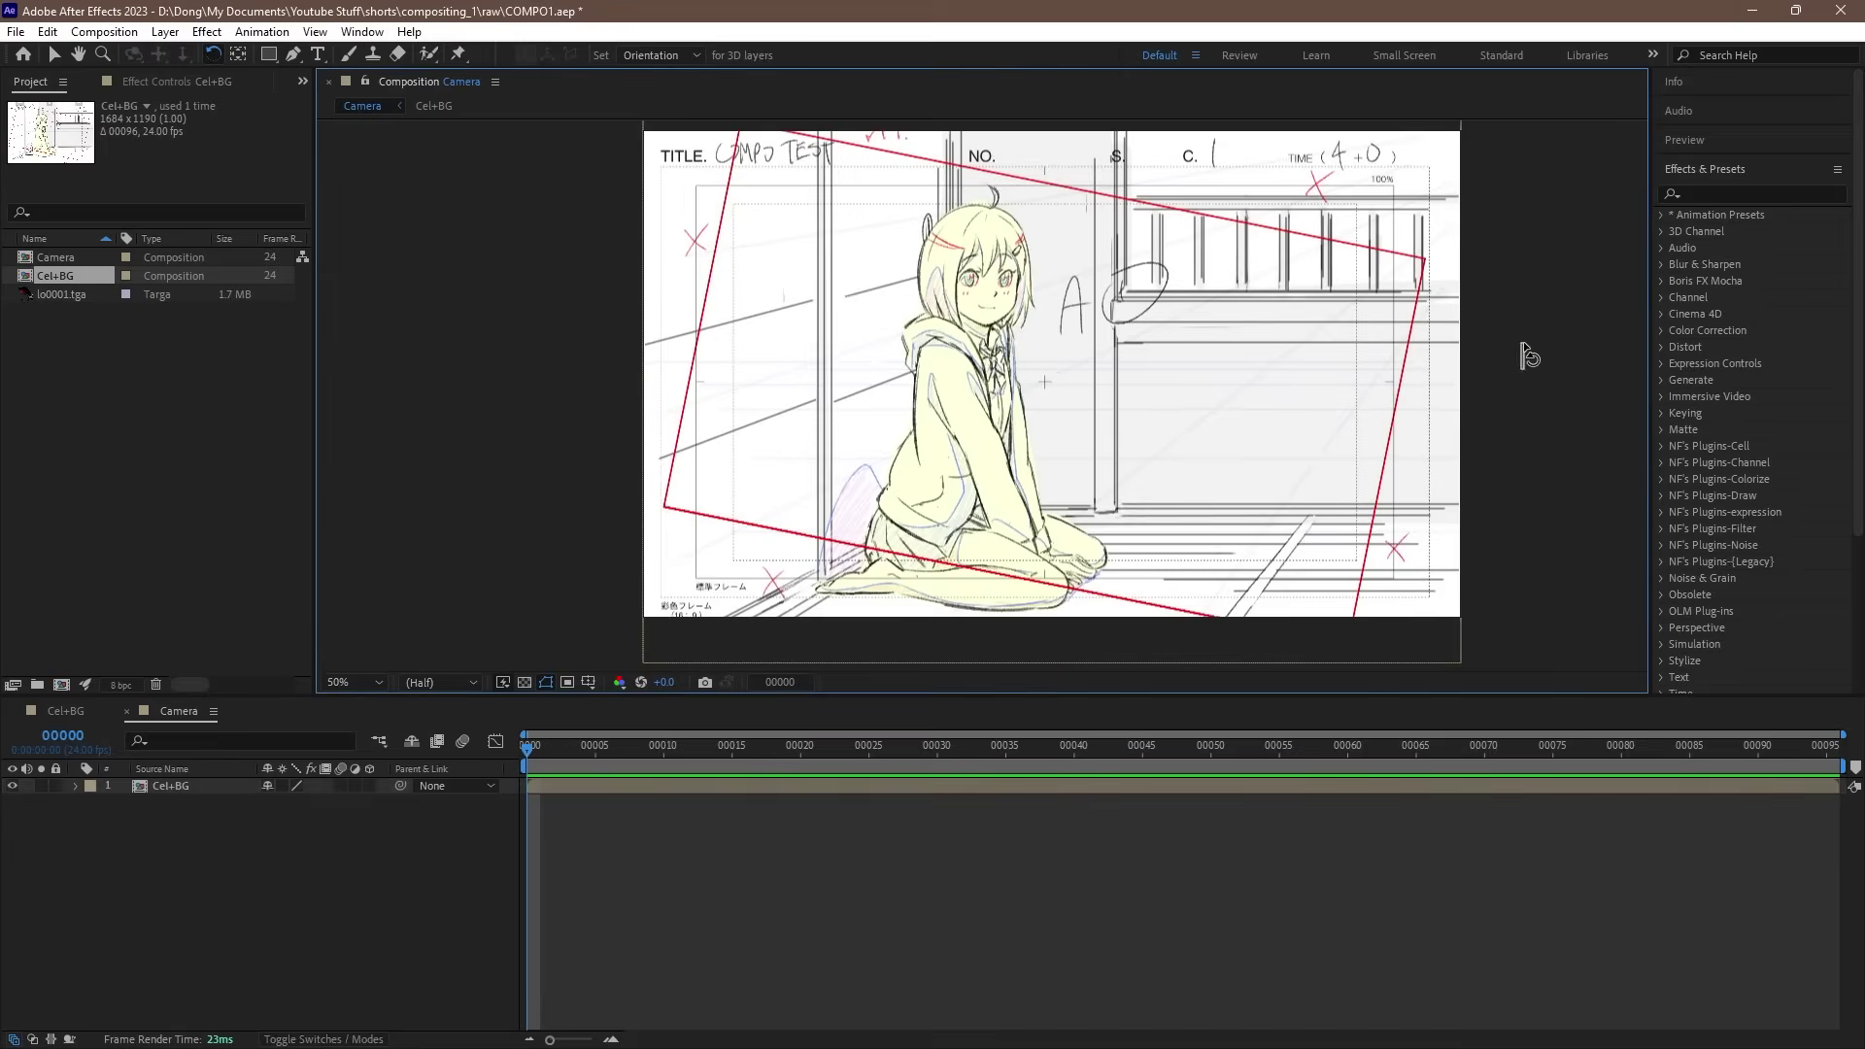
{"action": "left_click_drag", "start_coordinate": [1420, 374], "coordinate": [1439, 287]}
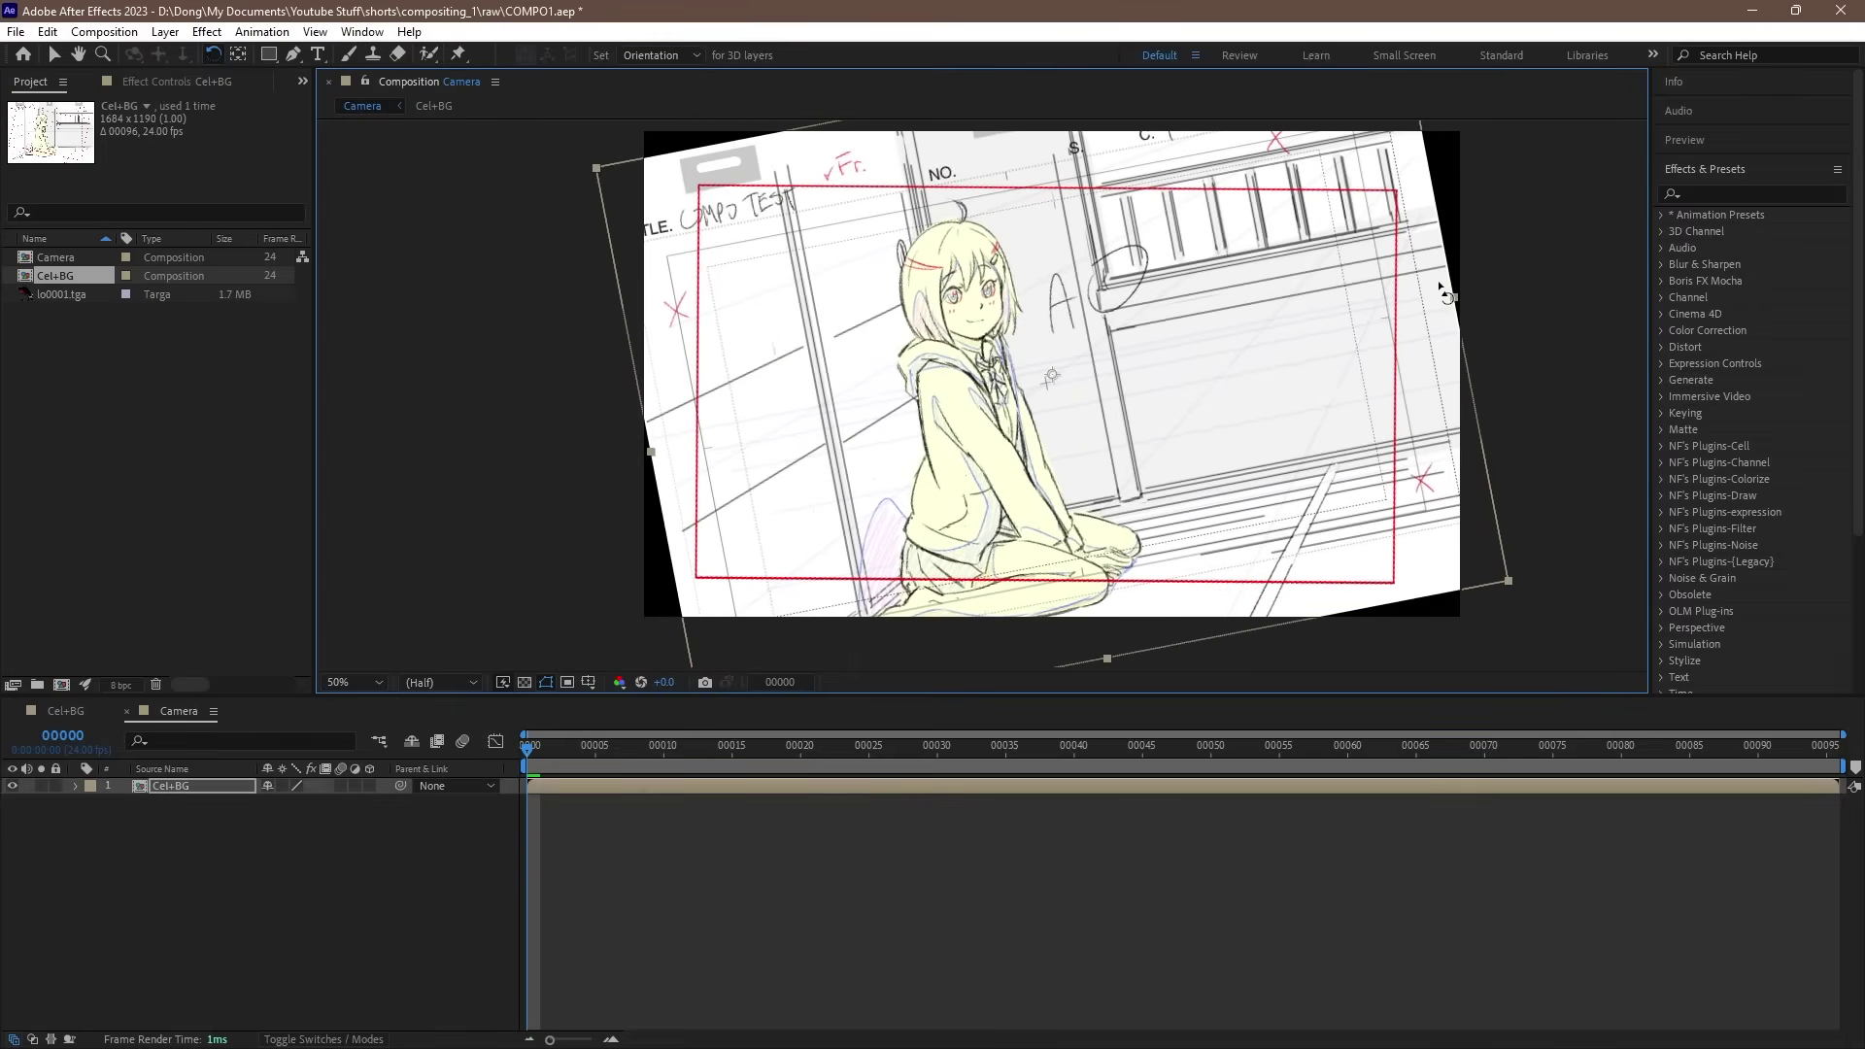
{"action": "key", "text": "v"}
{"action": "key", "text": "F2"}
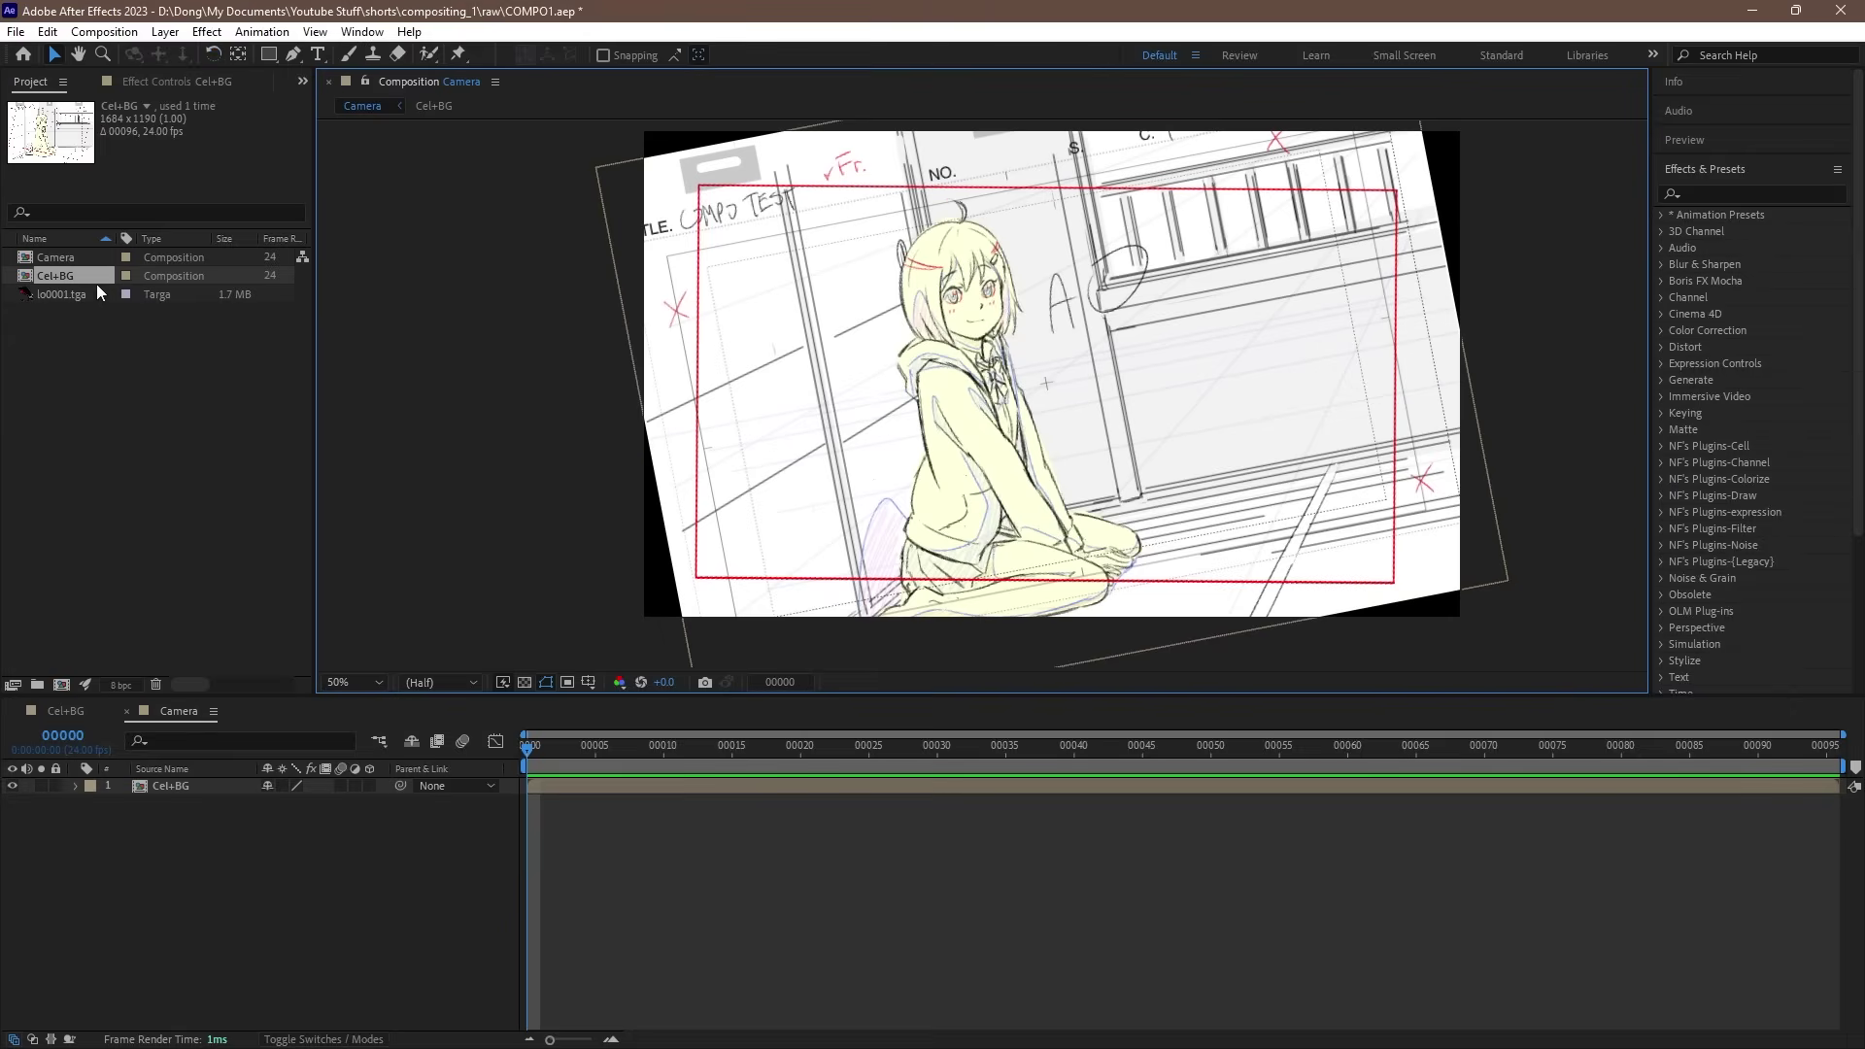
Step: Create a new composition named Render at 1920 × 1080 px
{"action": "right_click", "coordinate": [95, 347]}
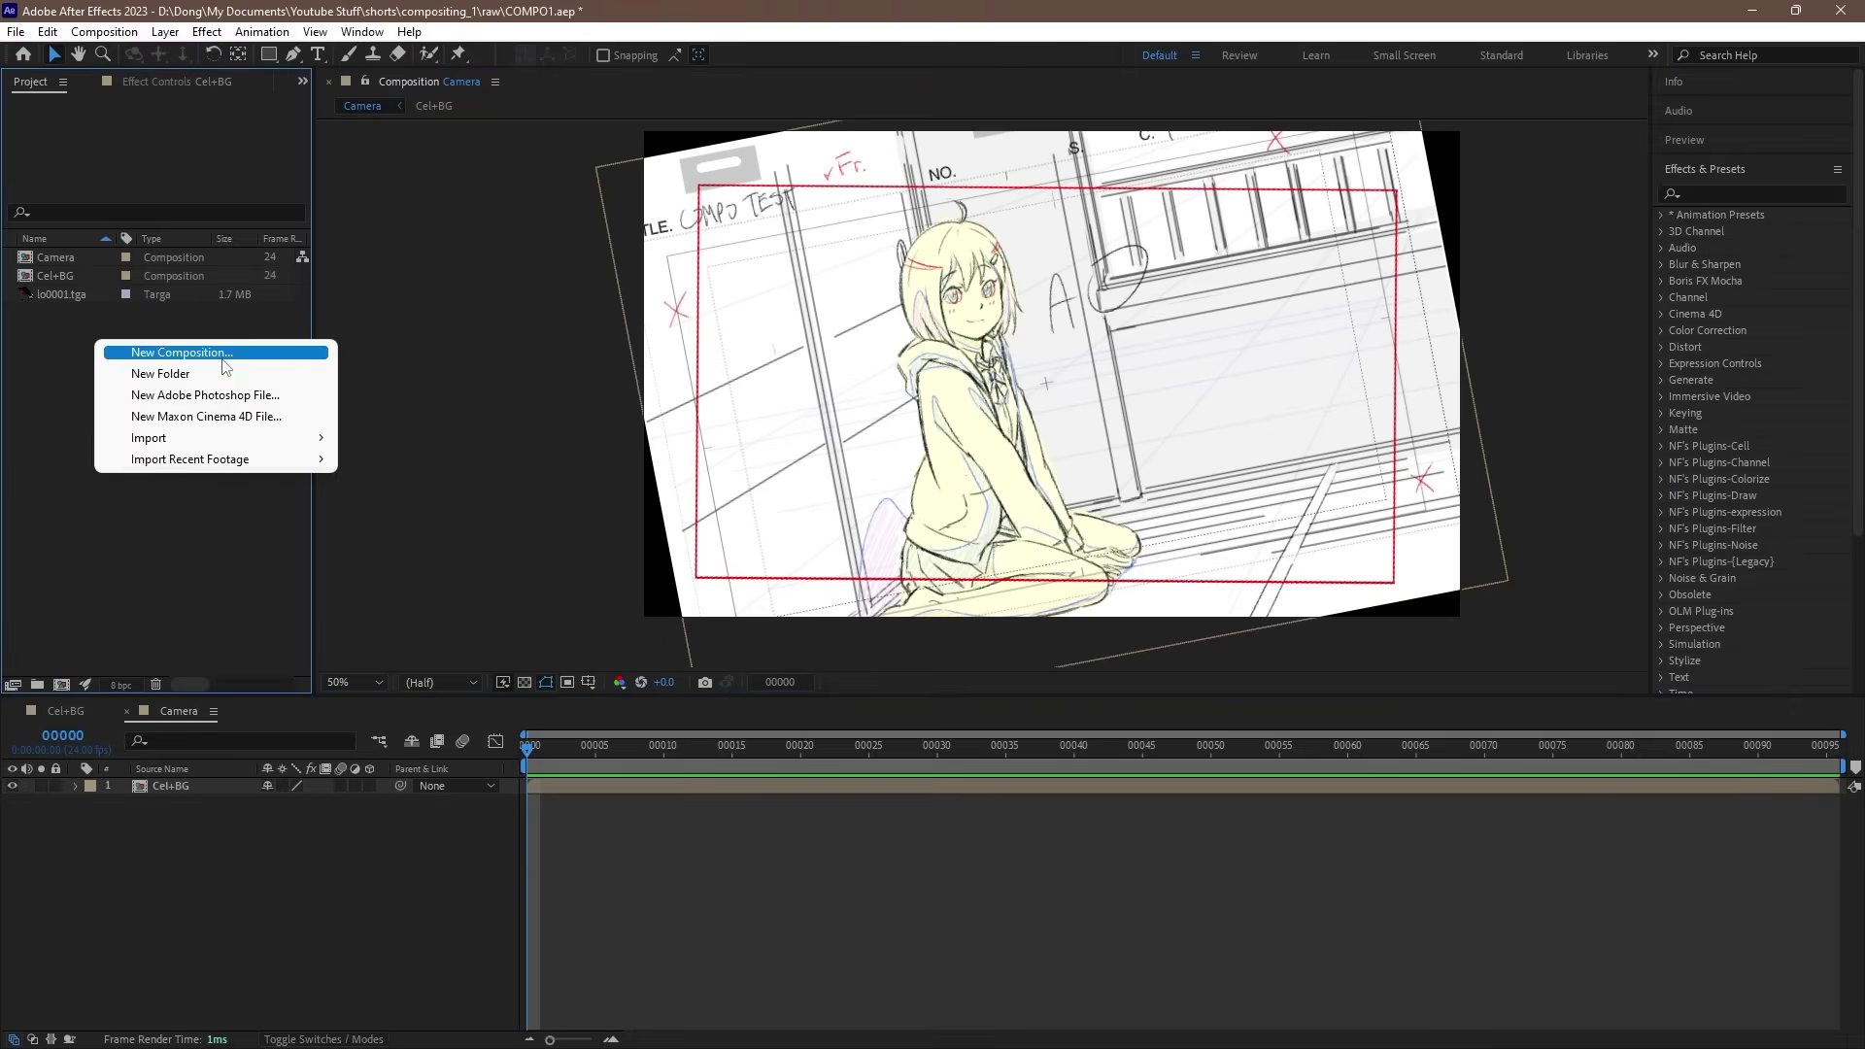
{"action": "left_click", "coordinate": [136, 351]}
{"action": "type", "text": "Render"}
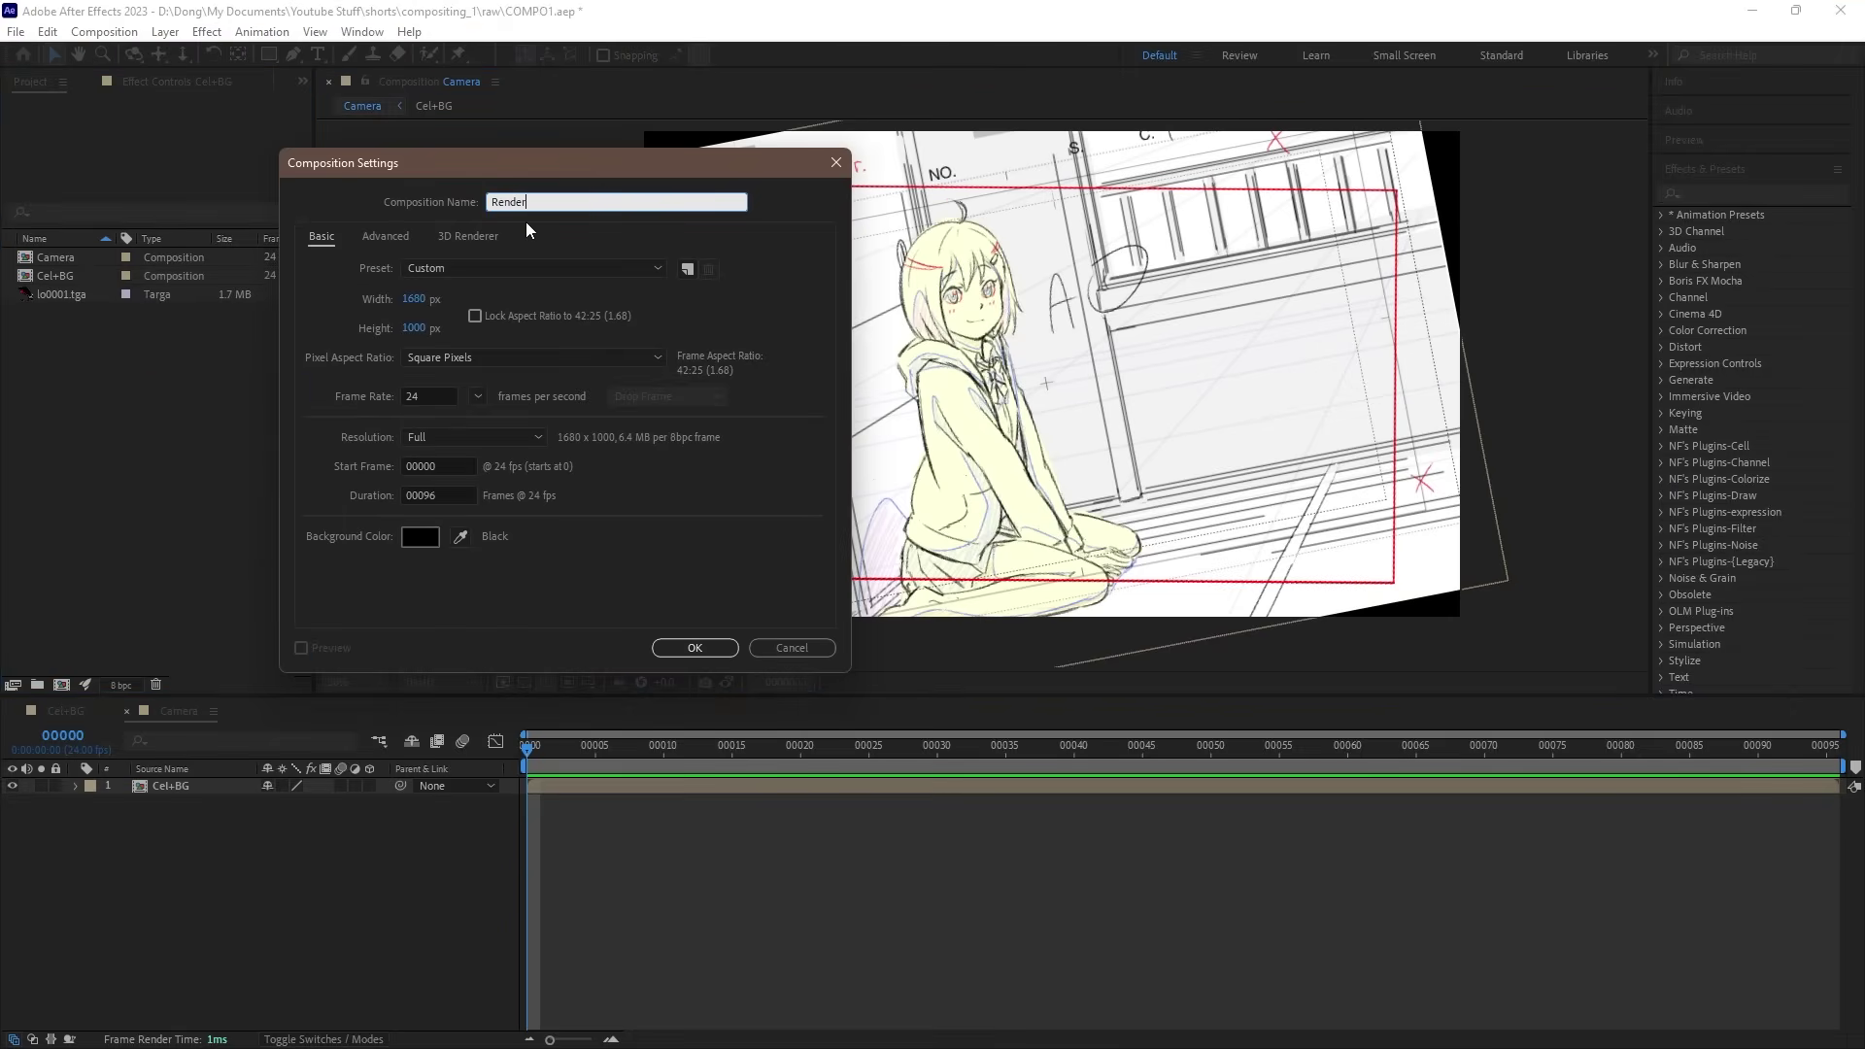
{"action": "left_click", "coordinate": [418, 297]}
{"action": "type", "text": "1920"}
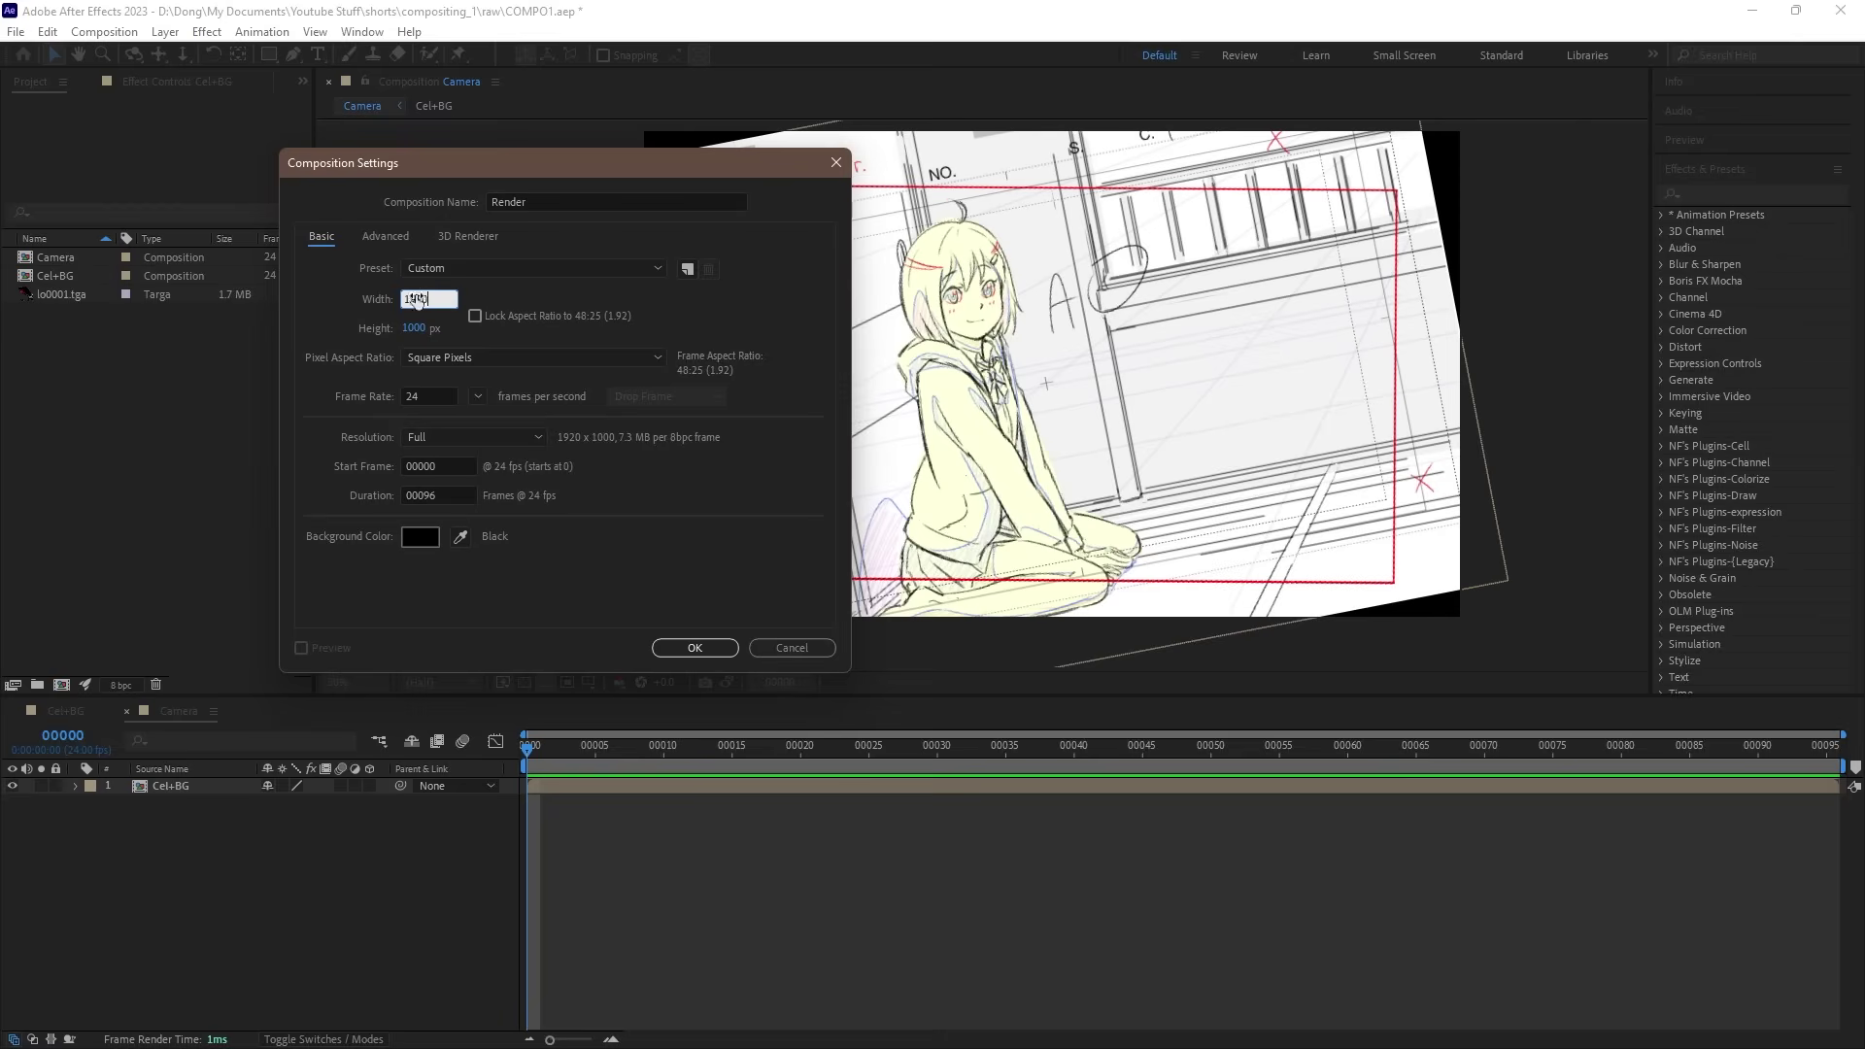
{"action": "key", "text": "Tab"}
{"action": "type", "text": "1080"}
{"action": "left_click", "coordinate": [619, 587]}
{"action": "left_click", "coordinate": [695, 648]}
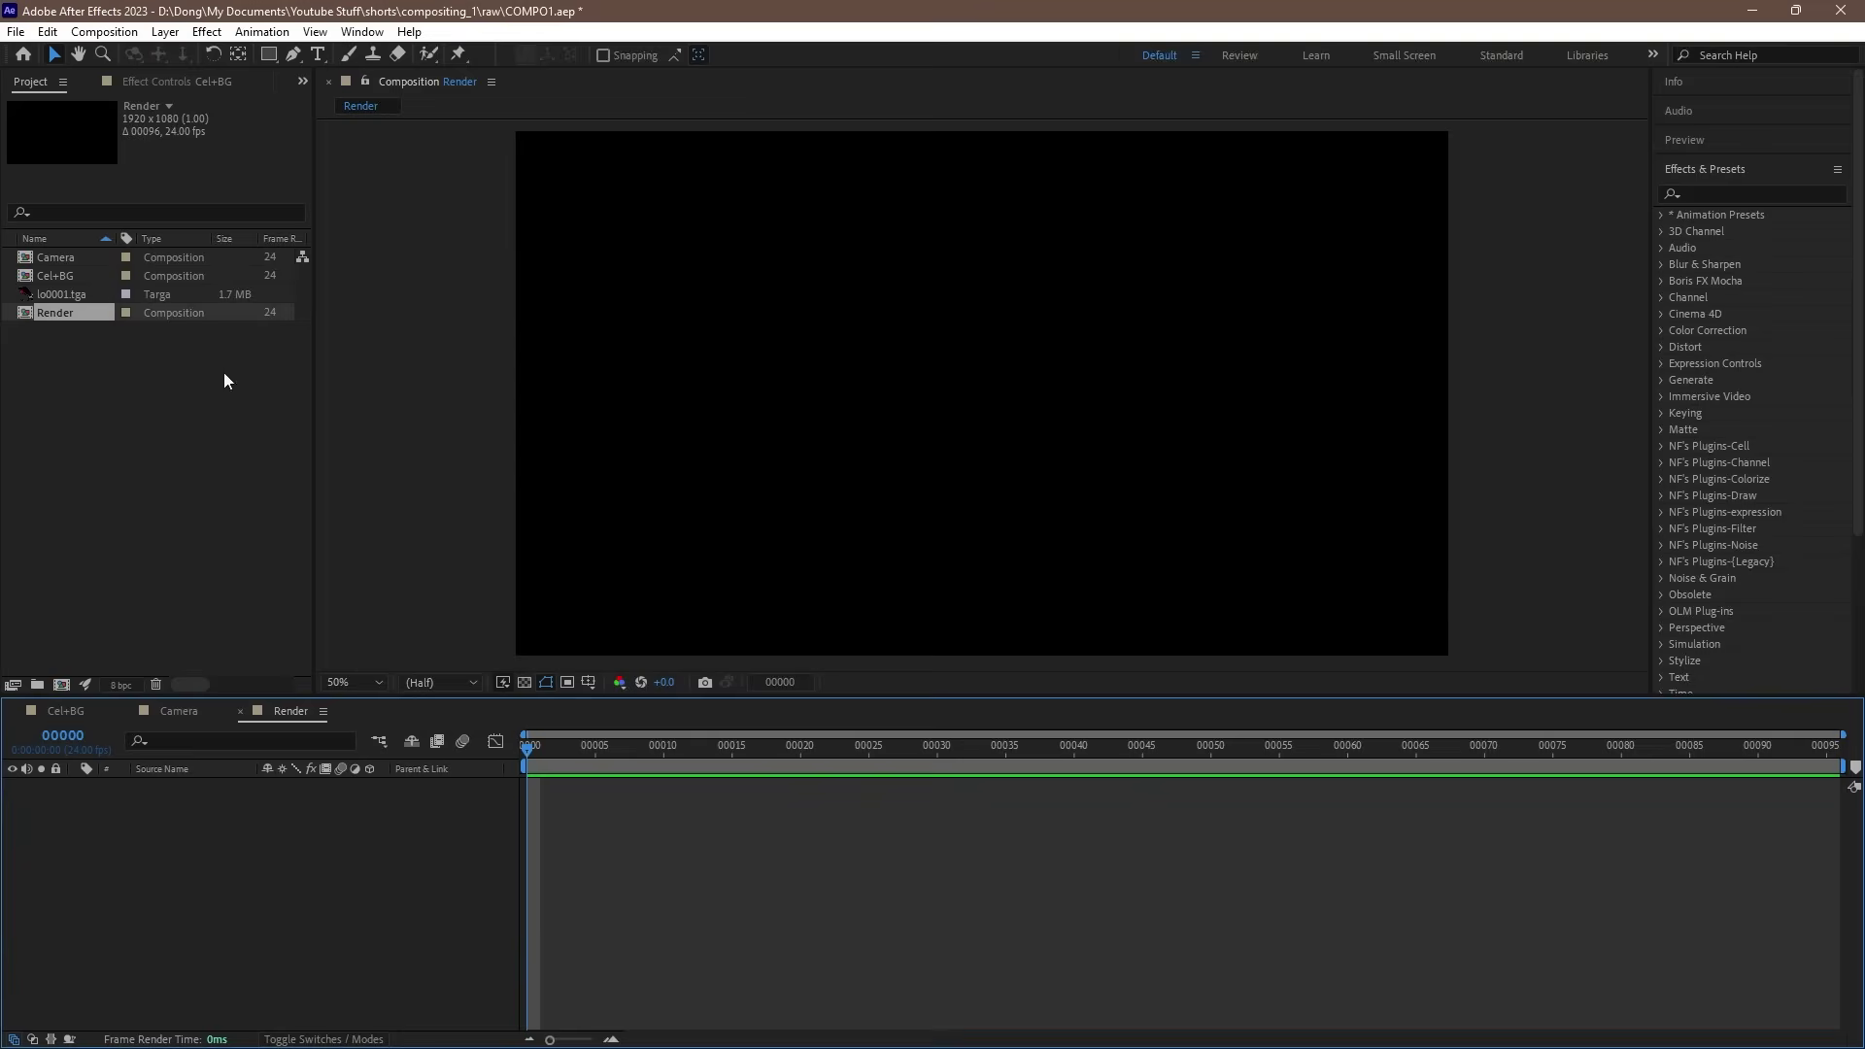
Step: Nest Camera in Render and apply the Detail-preserving Upscale effect to it
{"action": "left_click_drag", "start_coordinate": [55, 260], "coordinate": [119, 831]}
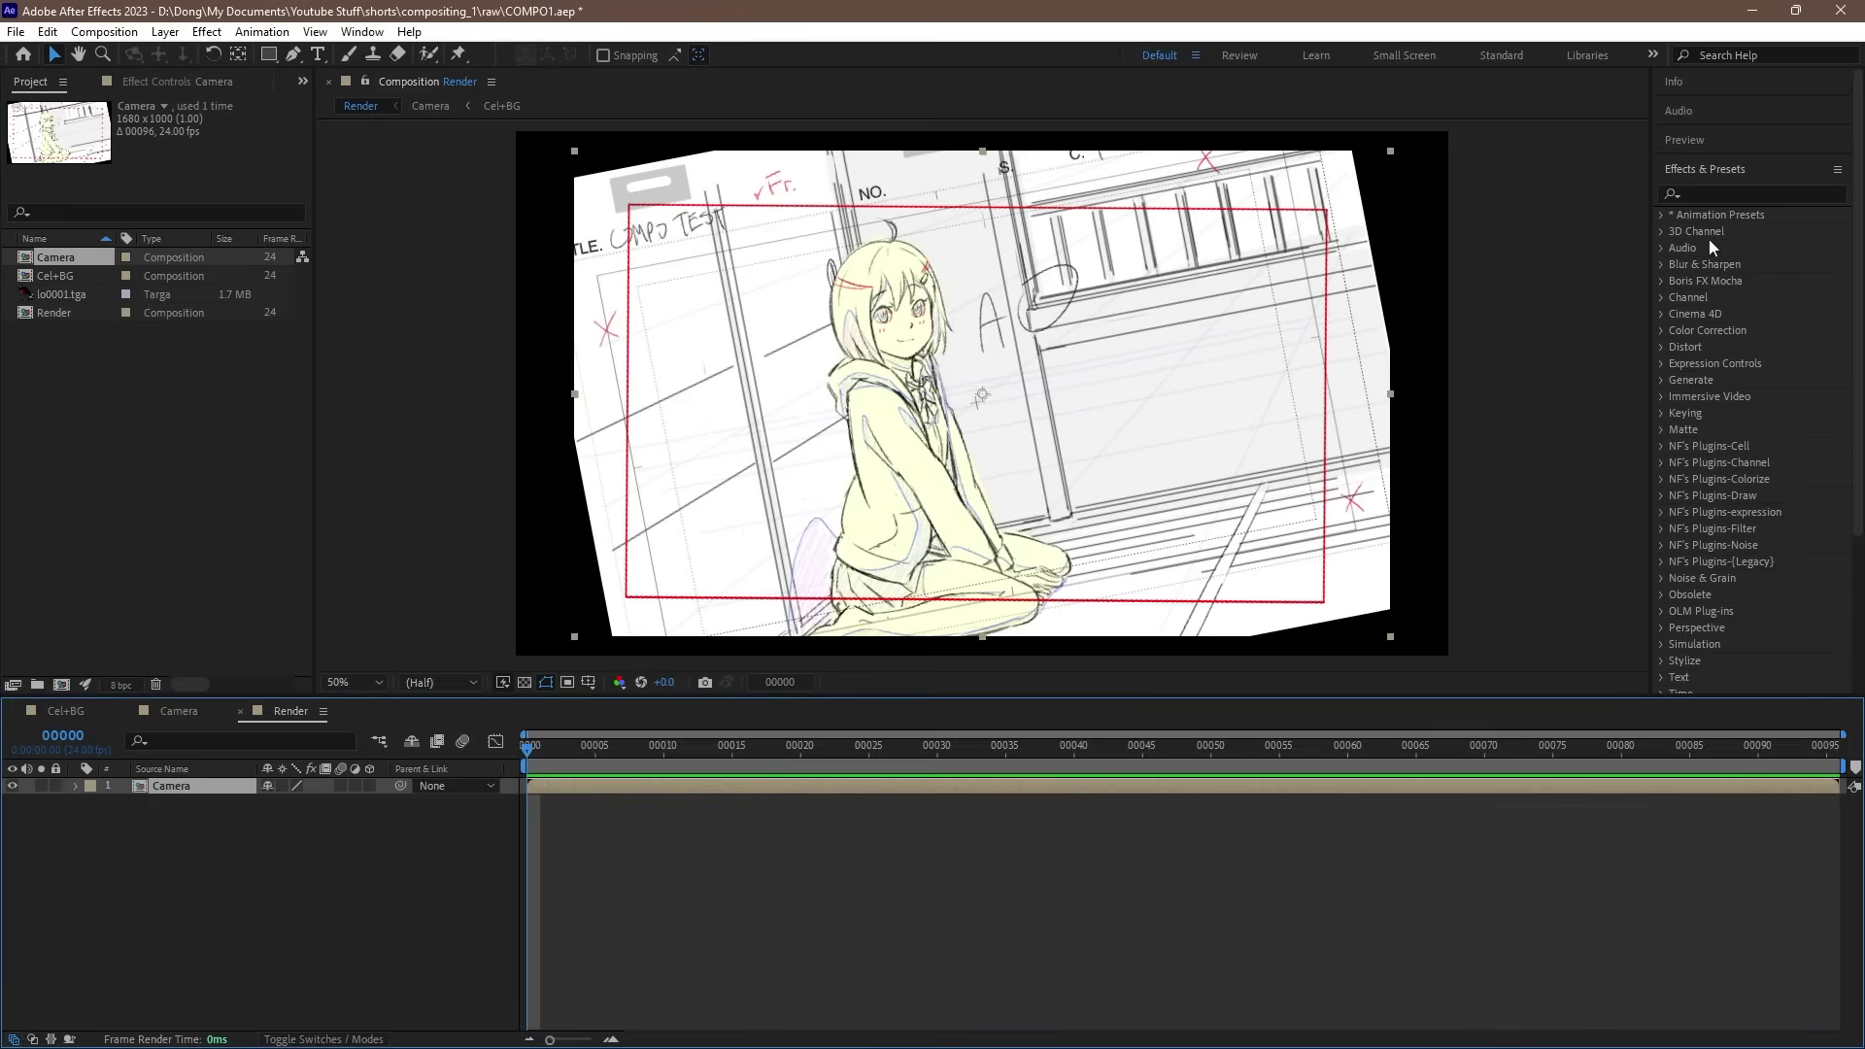
{"action": "left_click", "coordinate": [1738, 197]}
{"action": "type", "text": "upscale"}
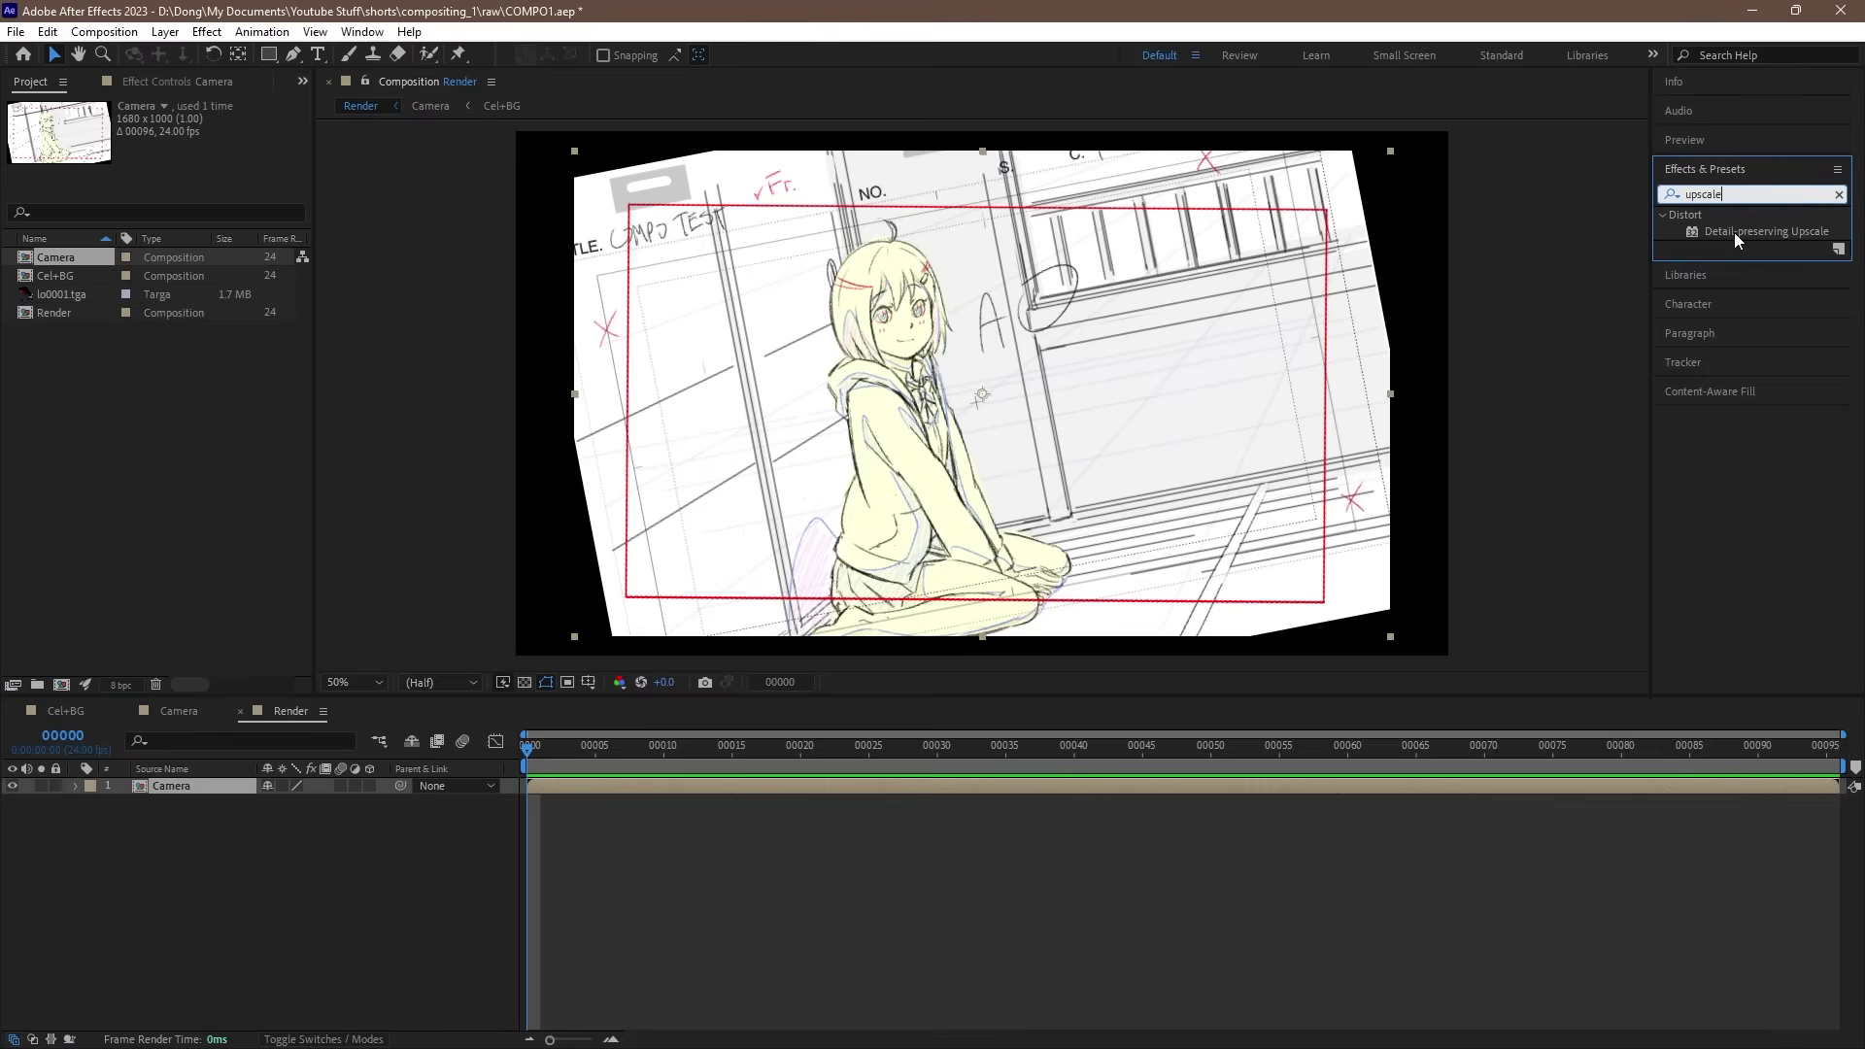
{"action": "double_click", "coordinate": [1734, 232]}
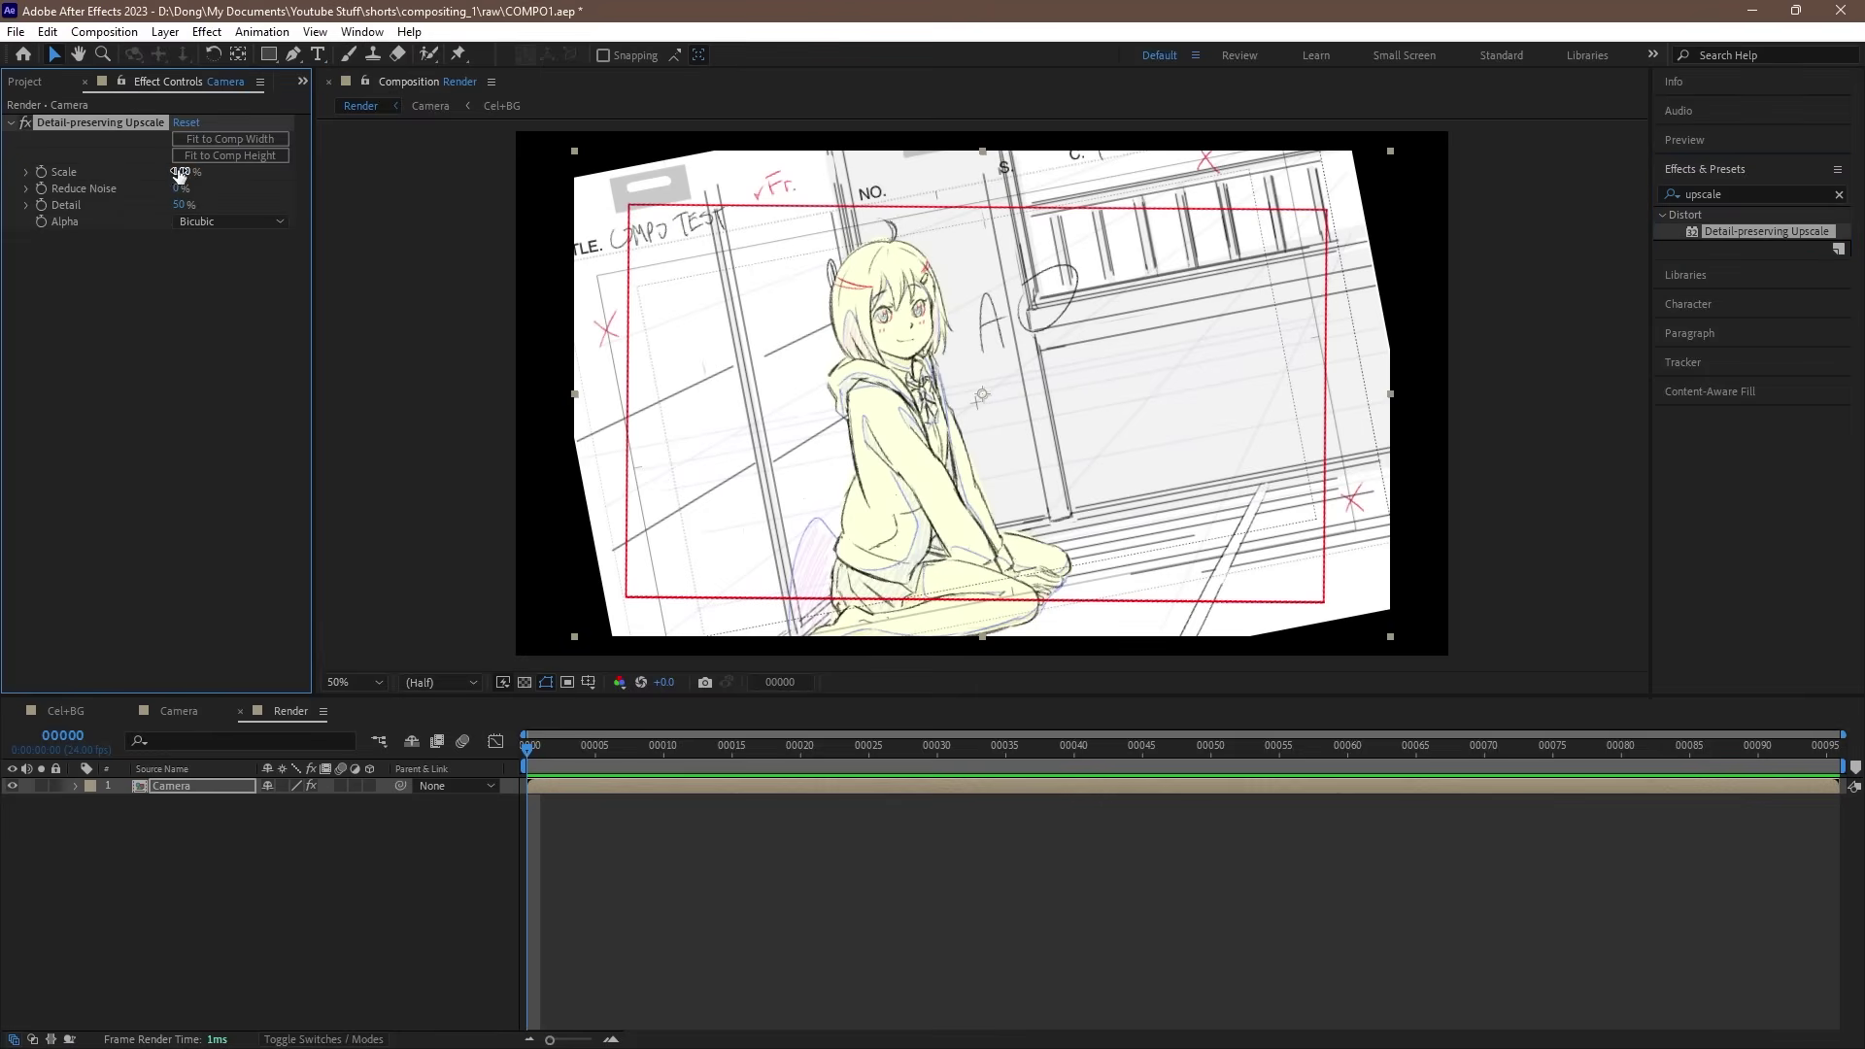
Step: Adjust the Detail-preserving Upscale Scale, then set it back to 100%
{"action": "left_click_drag", "start_coordinate": [181, 171], "coordinate": [217, 171]}
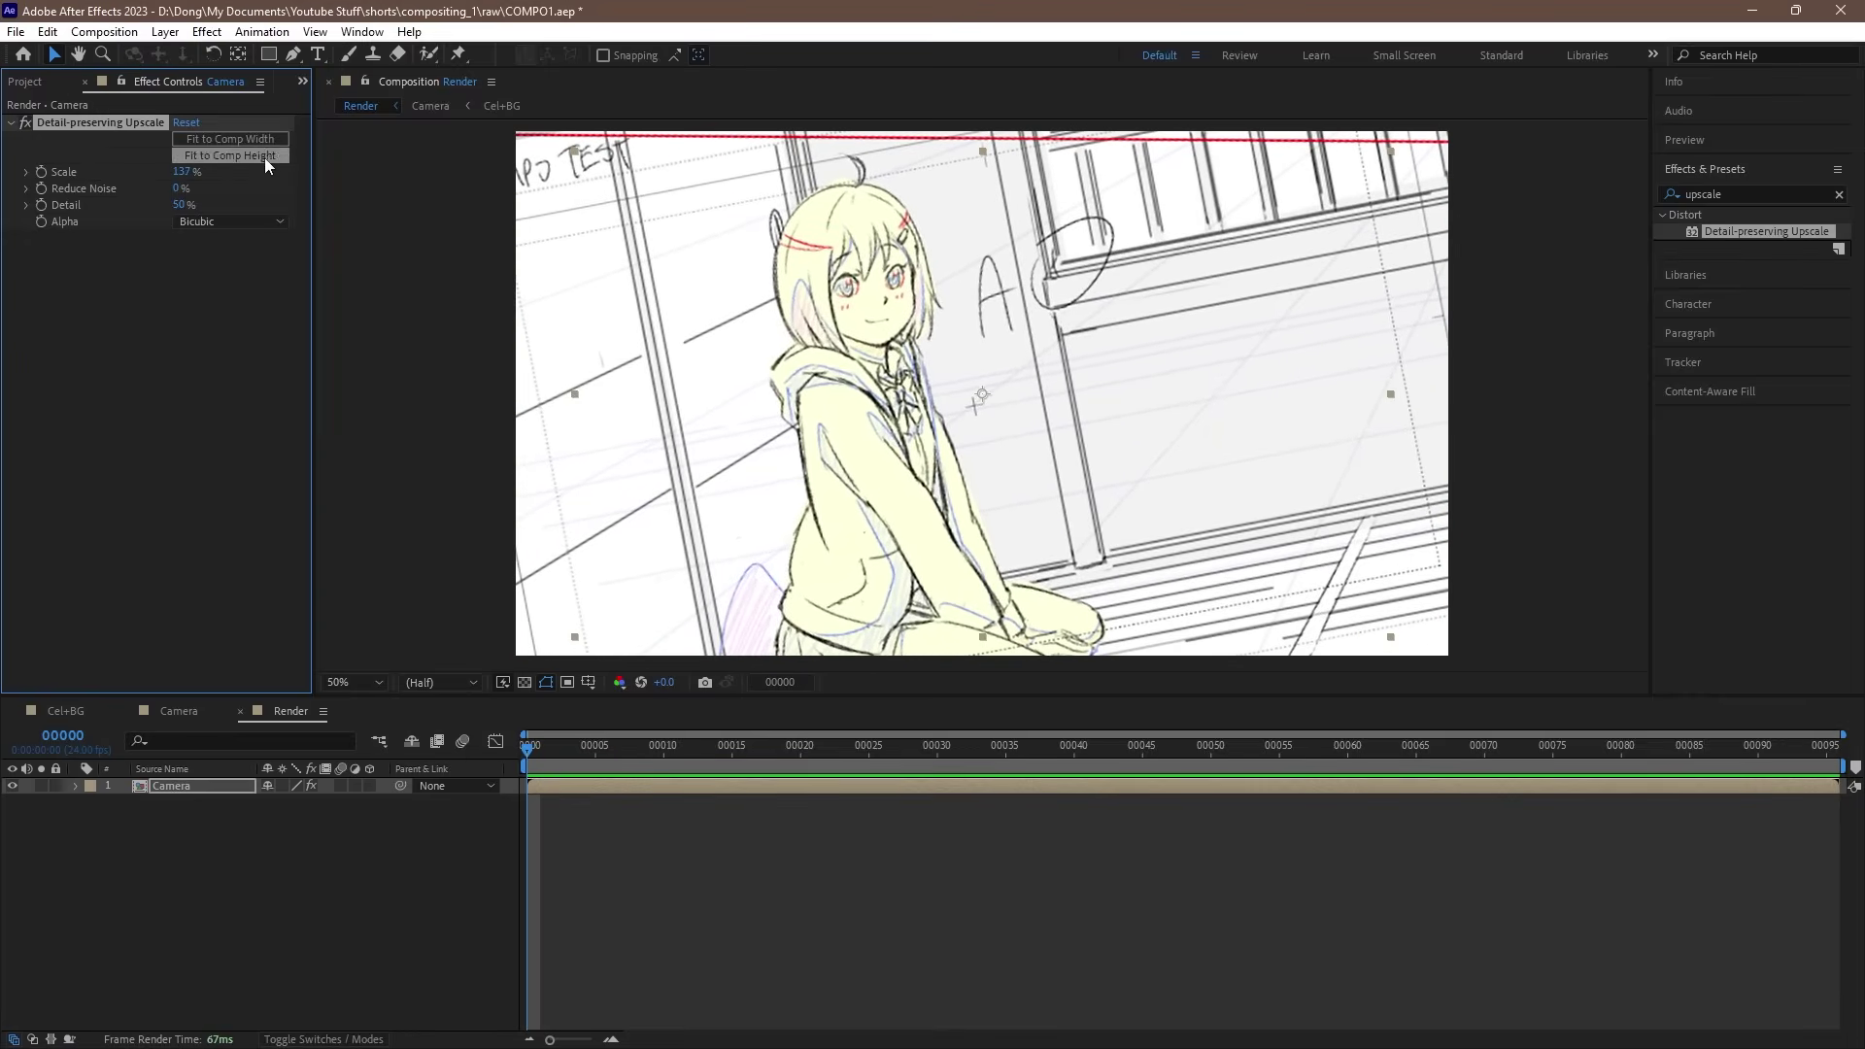
{"action": "left_click", "coordinate": [183, 170]}
{"action": "type", "text": "100"}
{"action": "key", "text": "Return"}
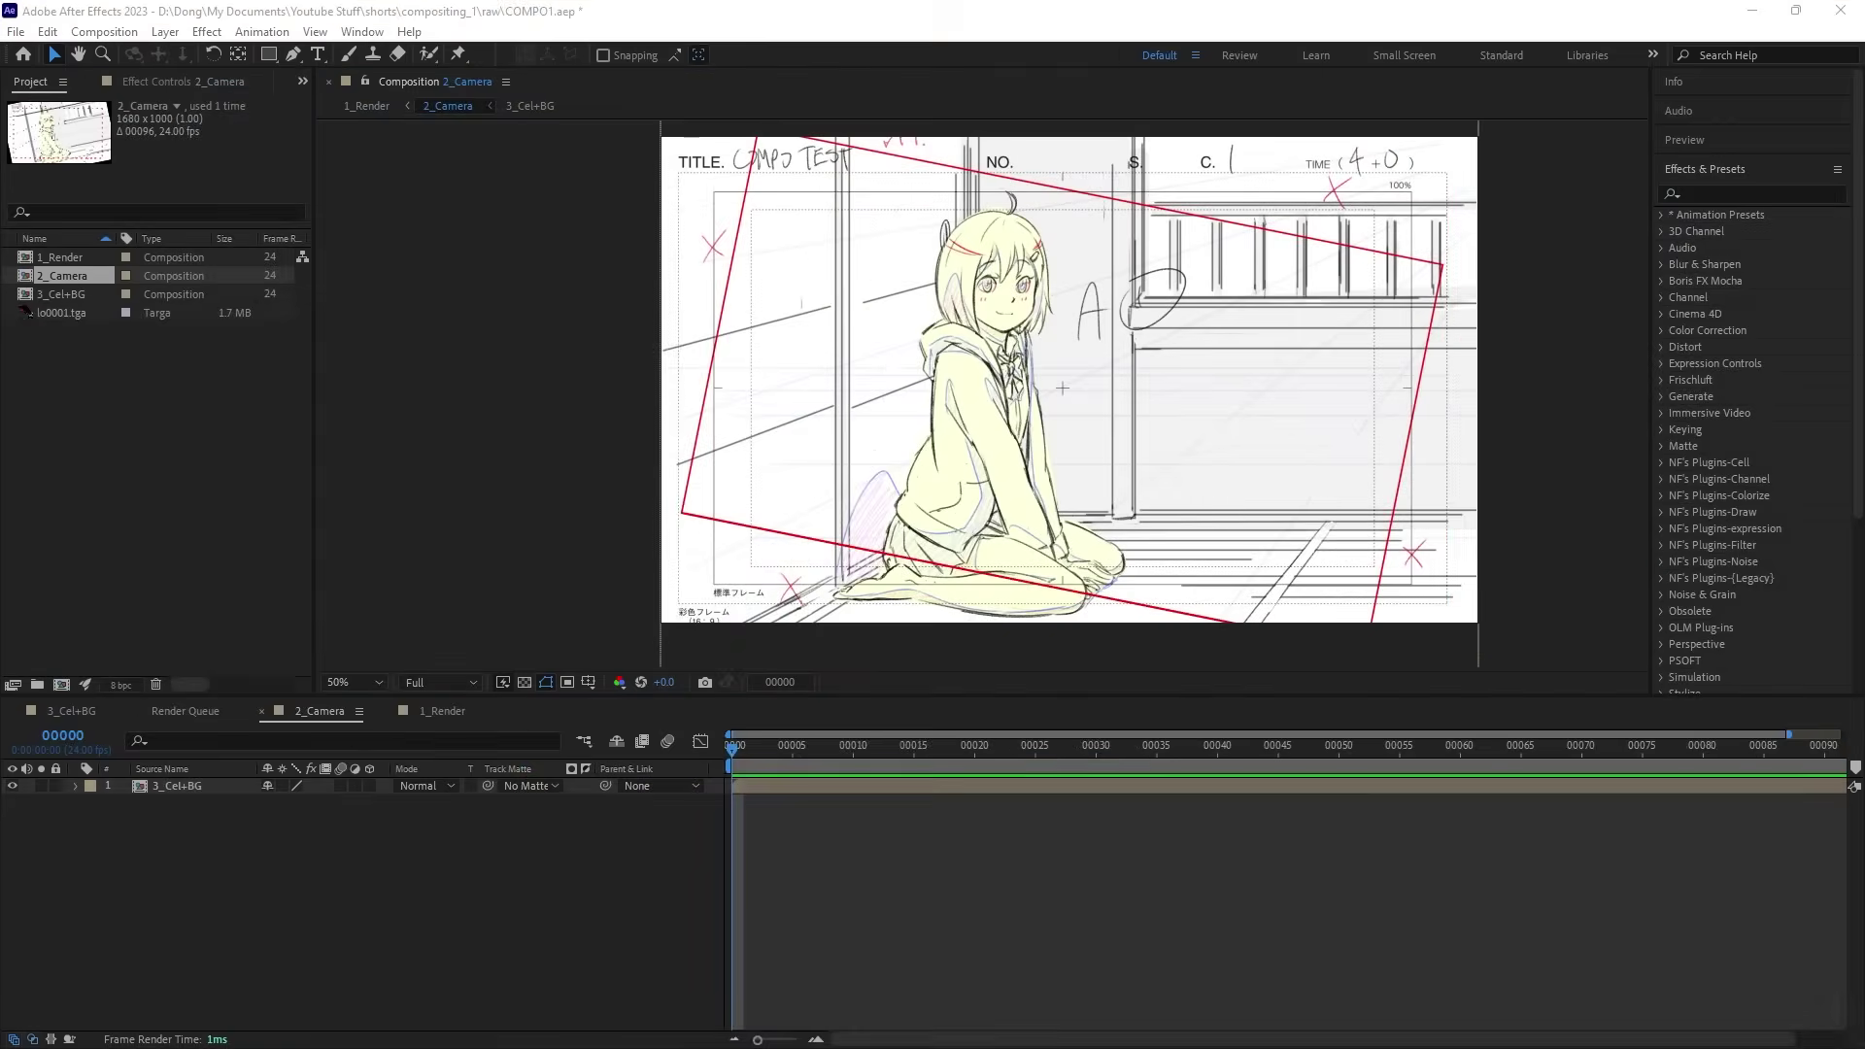
Step: Import guide.tga from the _misc folder and add it to the 2_Camera composition
{"action": "key", "text": "alt+Tab"}
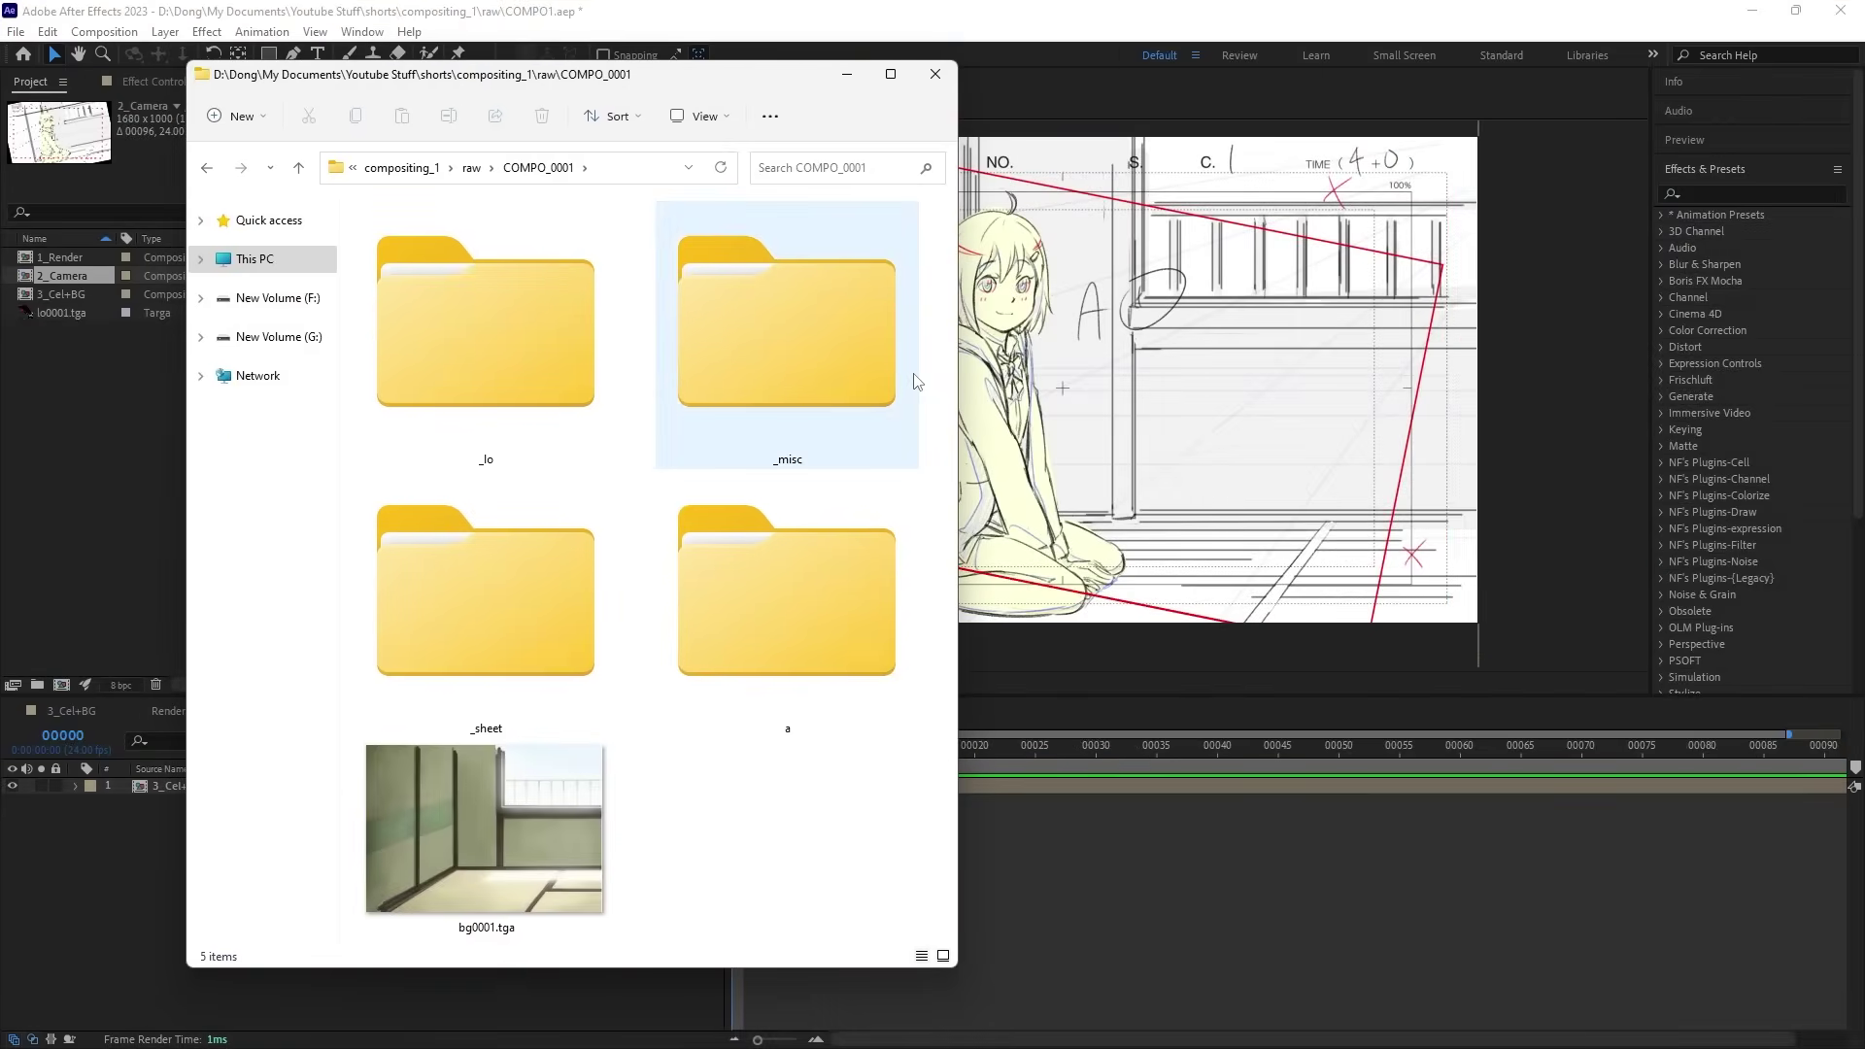
{"action": "double_click", "coordinate": [824, 360]}
{"action": "left_click_drag", "start_coordinate": [427, 235], "coordinate": [75, 388]}
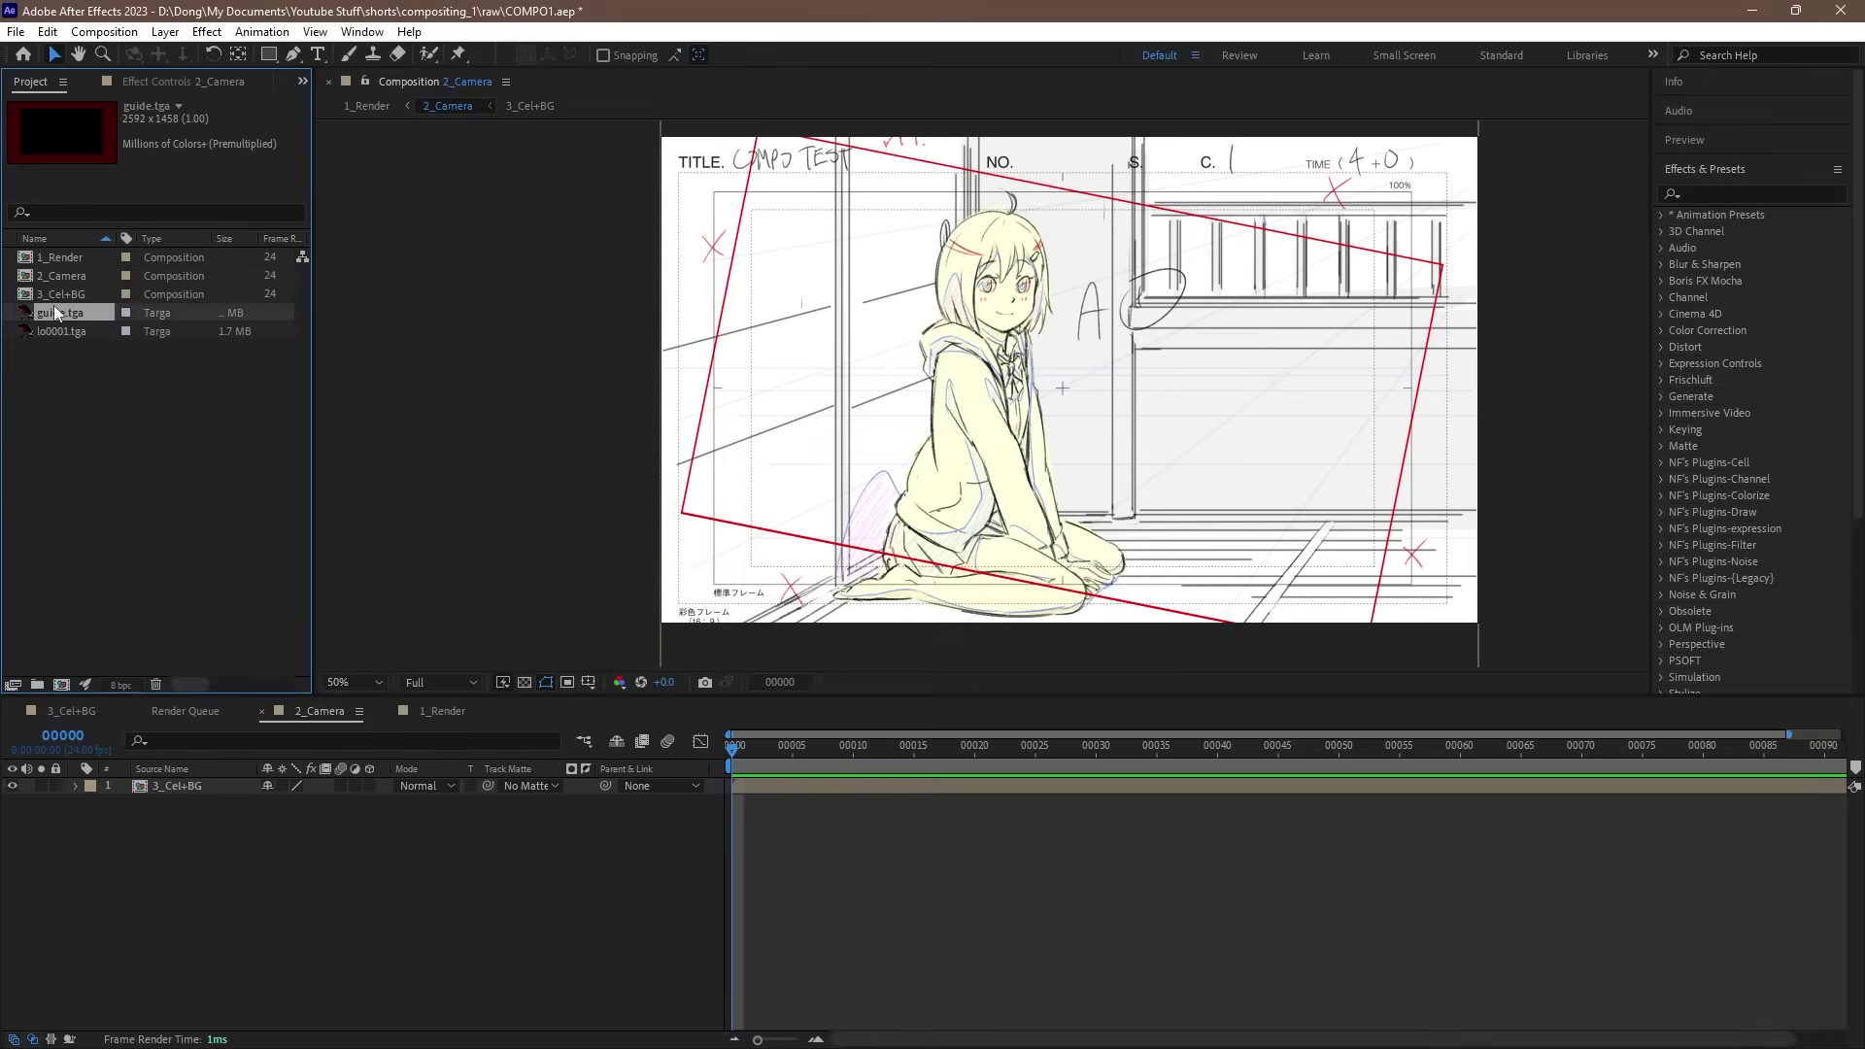
{"action": "left_click_drag", "start_coordinate": [54, 312], "coordinate": [218, 787]}
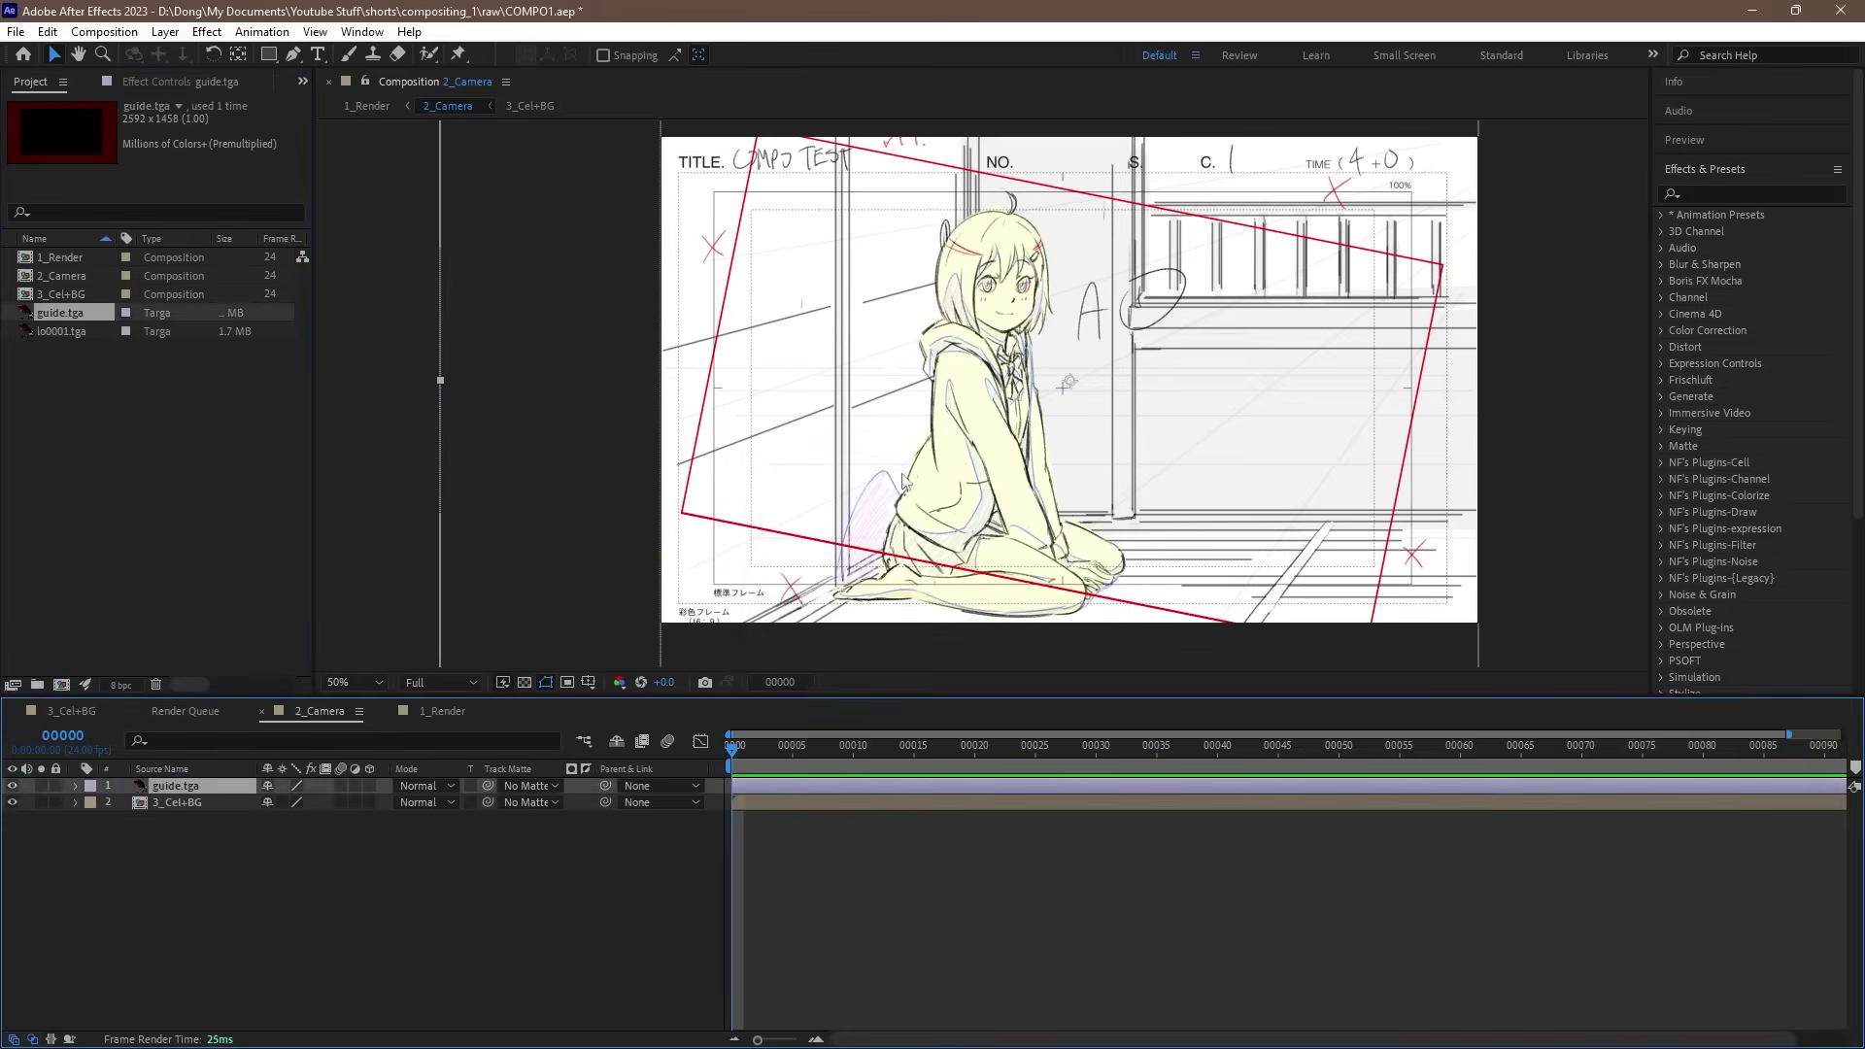
Step: Centre the guide frame in view and make guide.tga a guide layer
{"action": "scroll", "coordinate": [903, 479], "scroll_direction": "down", "scroll_amount": 2}
{"action": "scroll", "coordinate": [1078, 464], "scroll_direction": "up", "scroll_amount": 2}
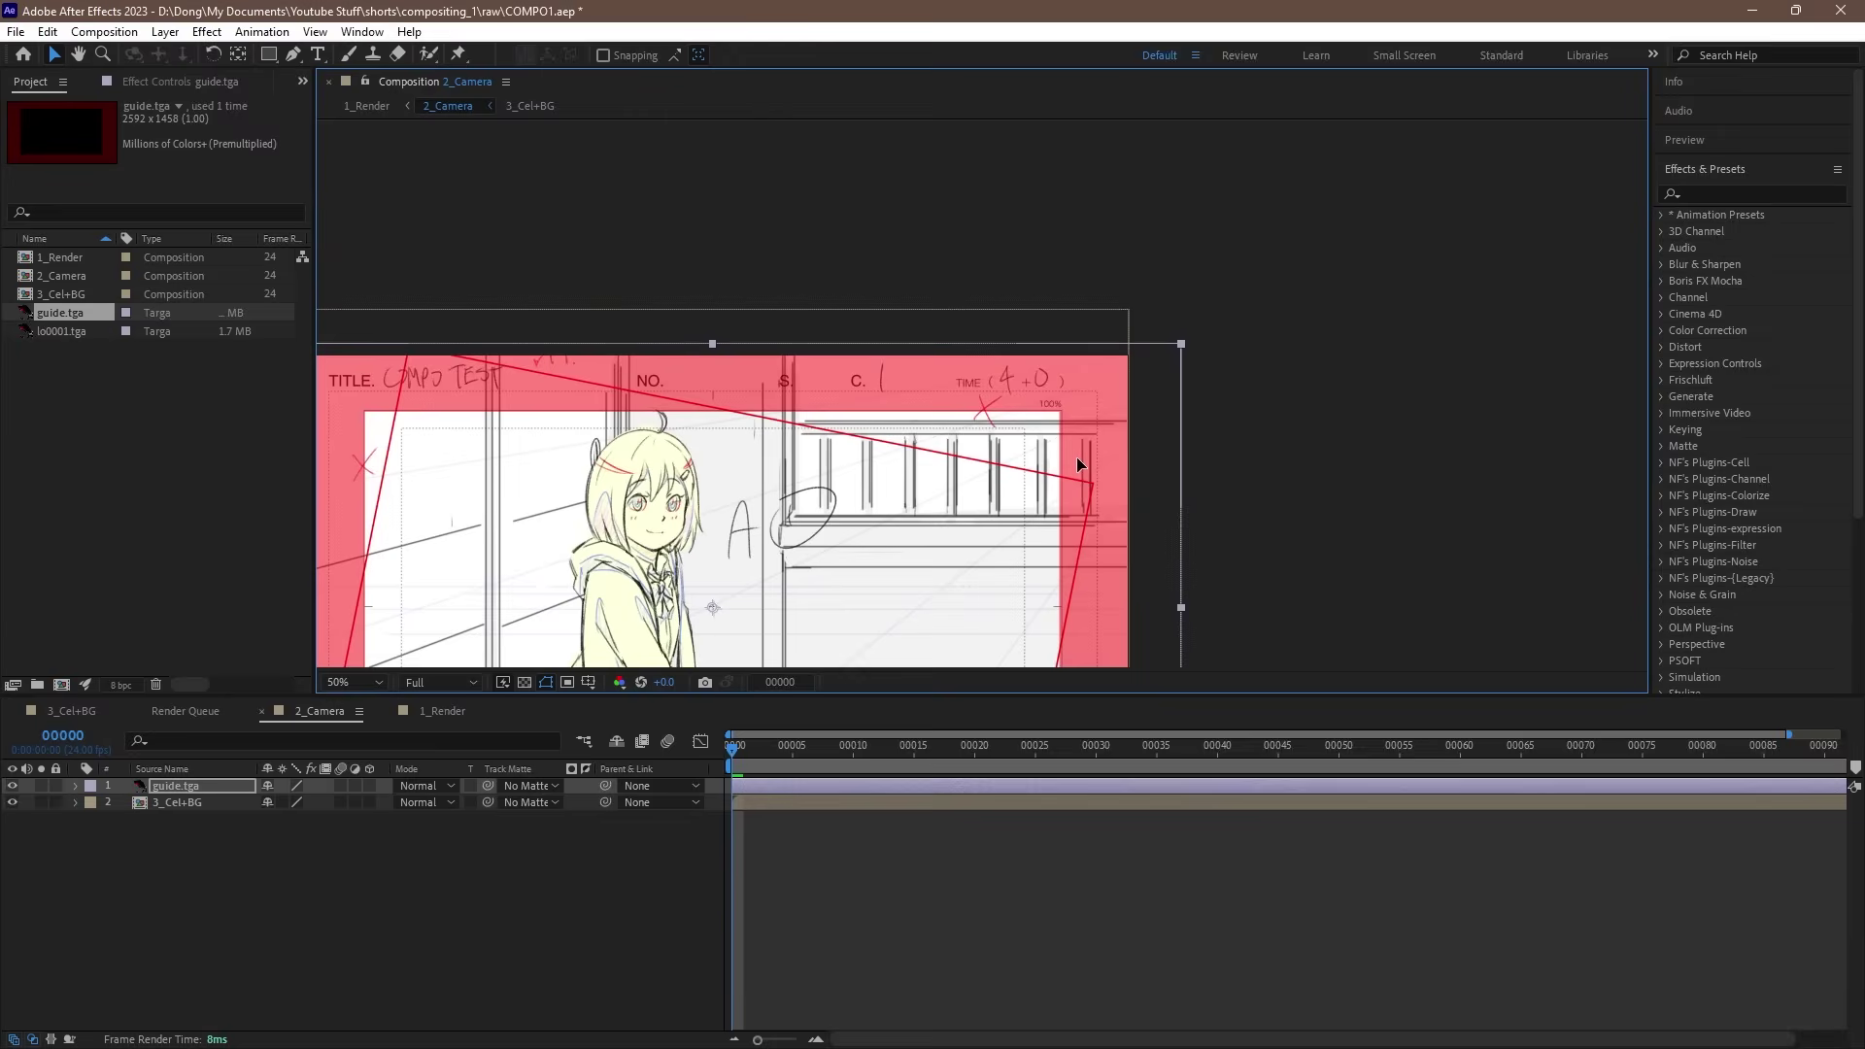
{"action": "left_click_drag", "start_coordinate": [1078, 464], "coordinate": [1186, 290]}
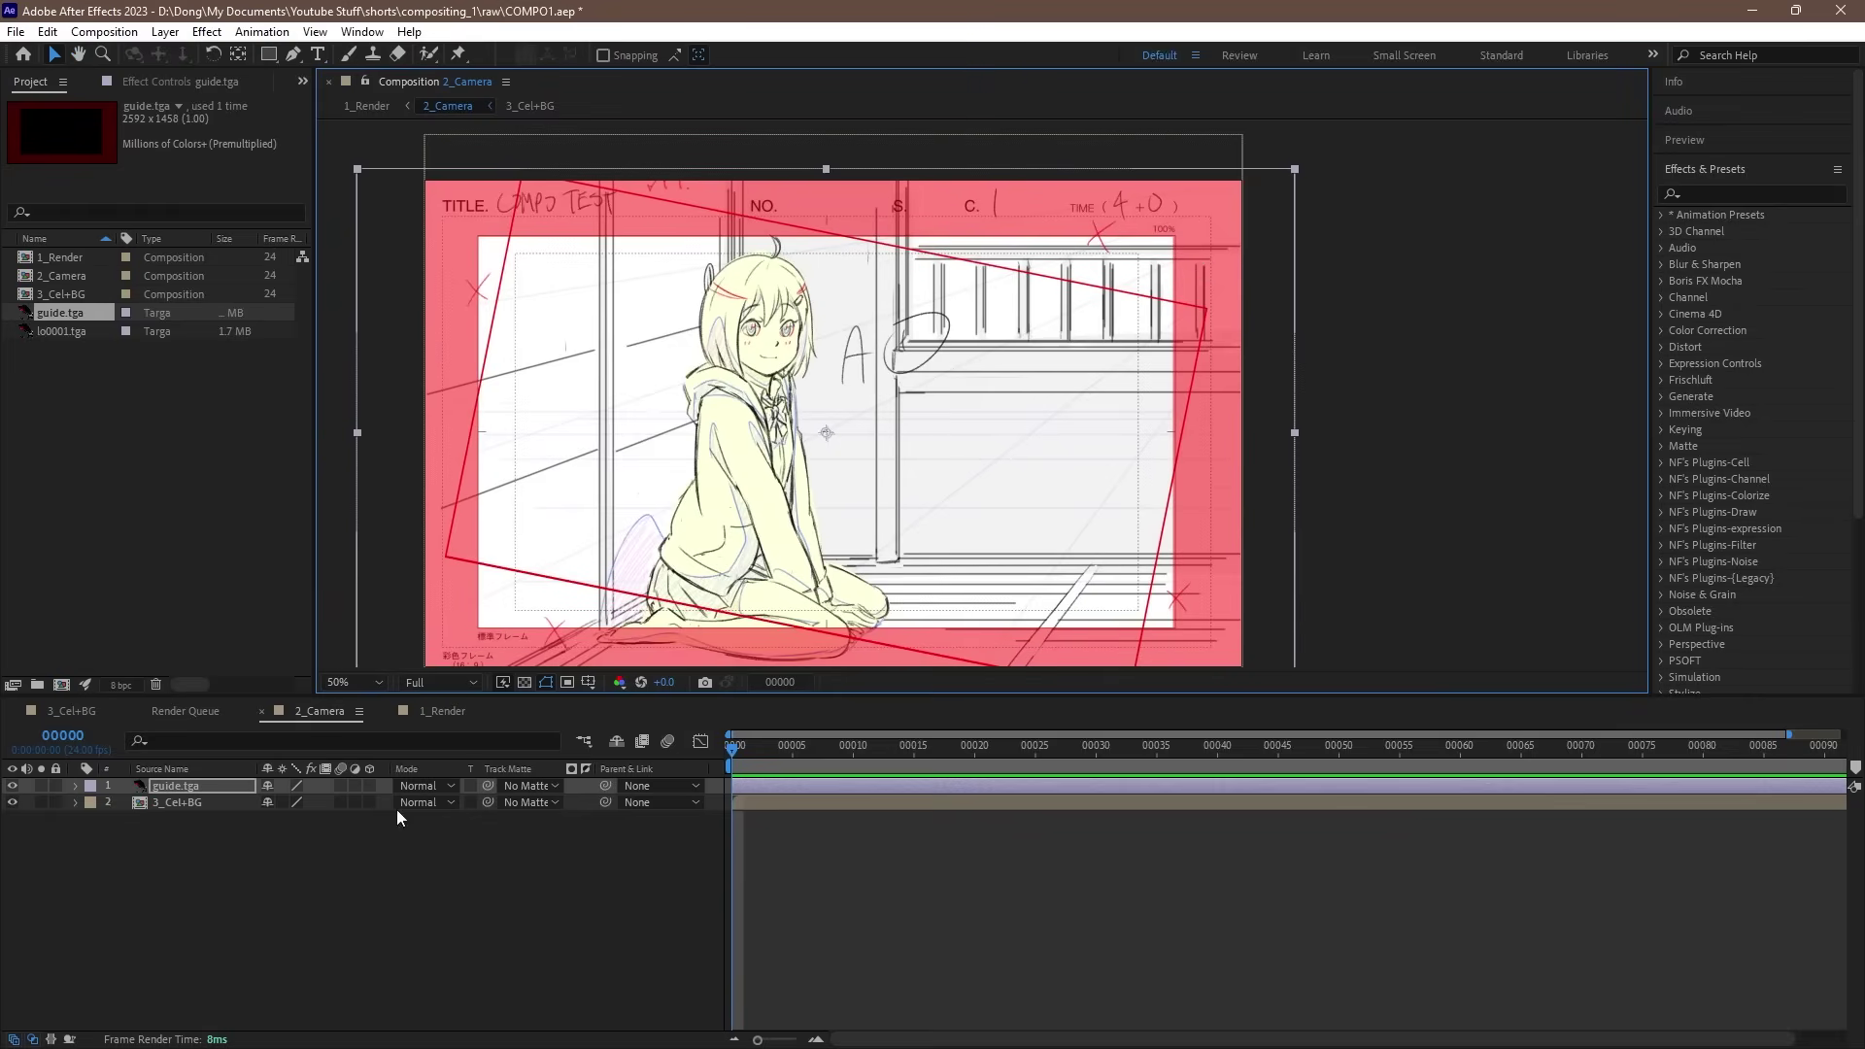
{"action": "right_click", "coordinate": [221, 794]}
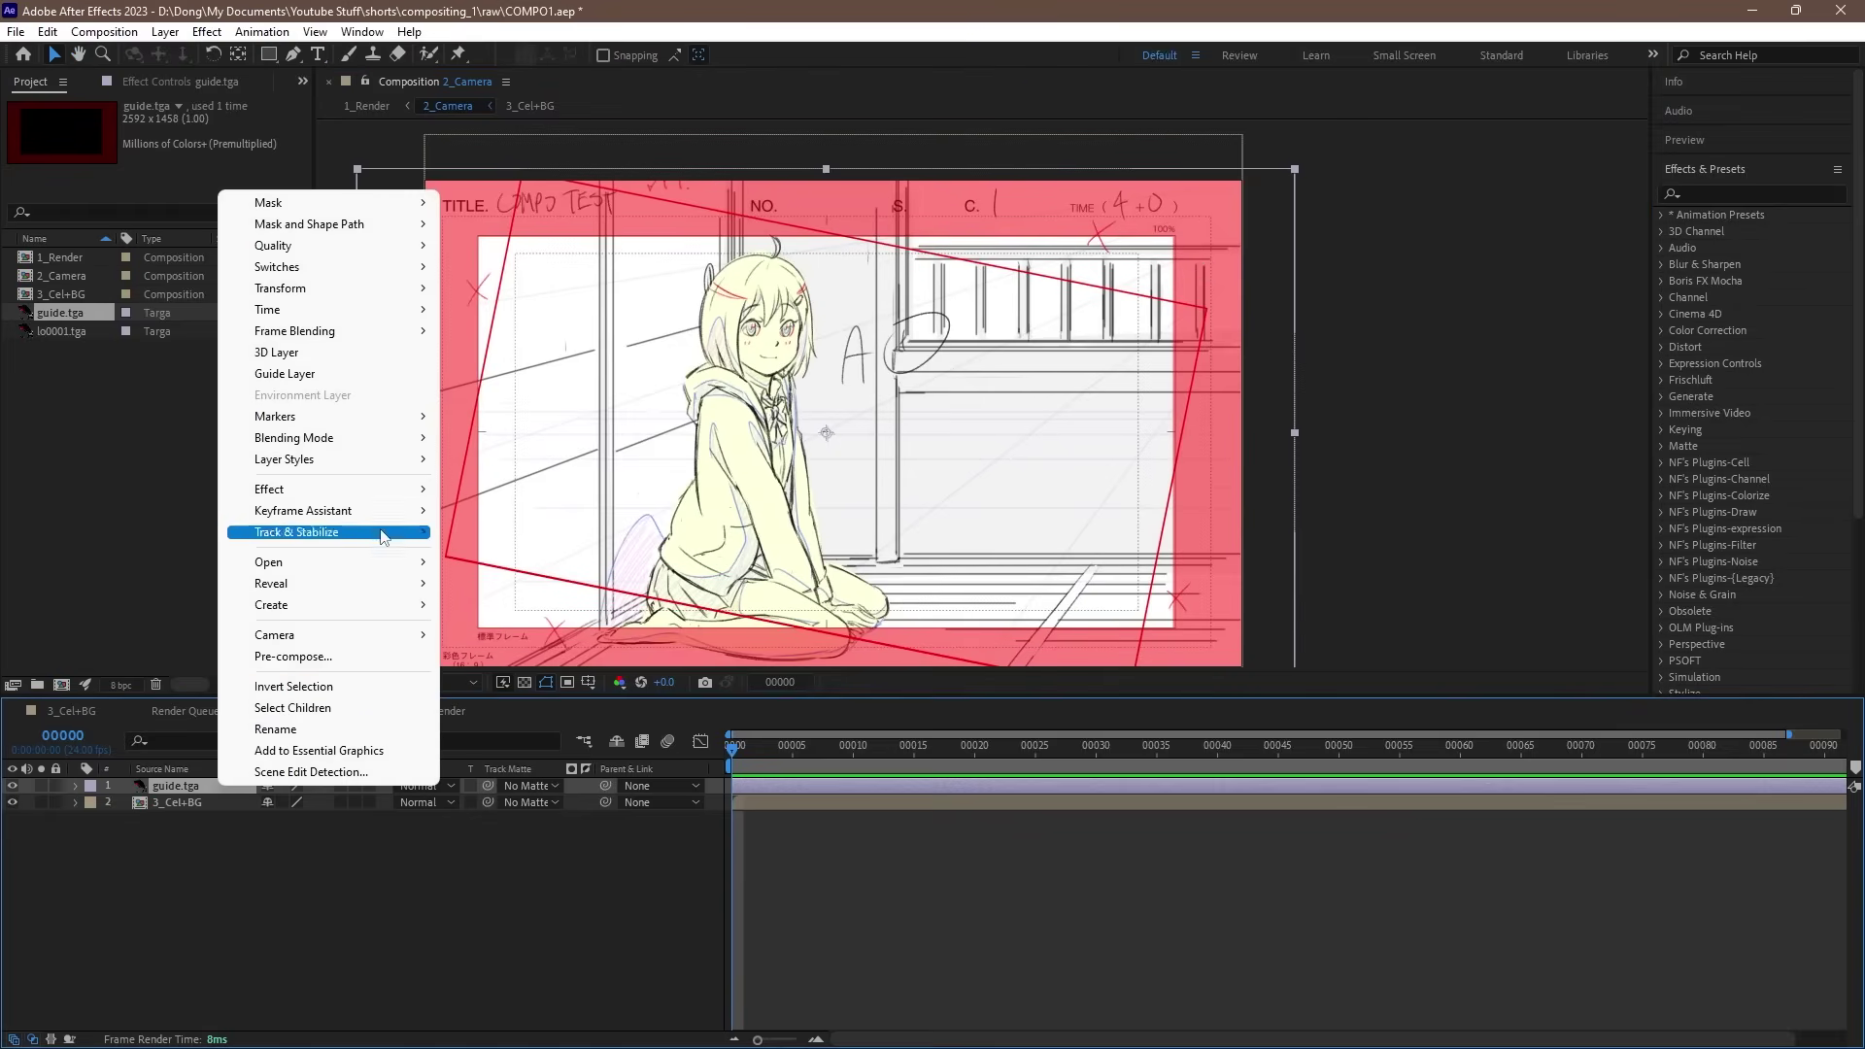
{"action": "left_click", "coordinate": [347, 378]}
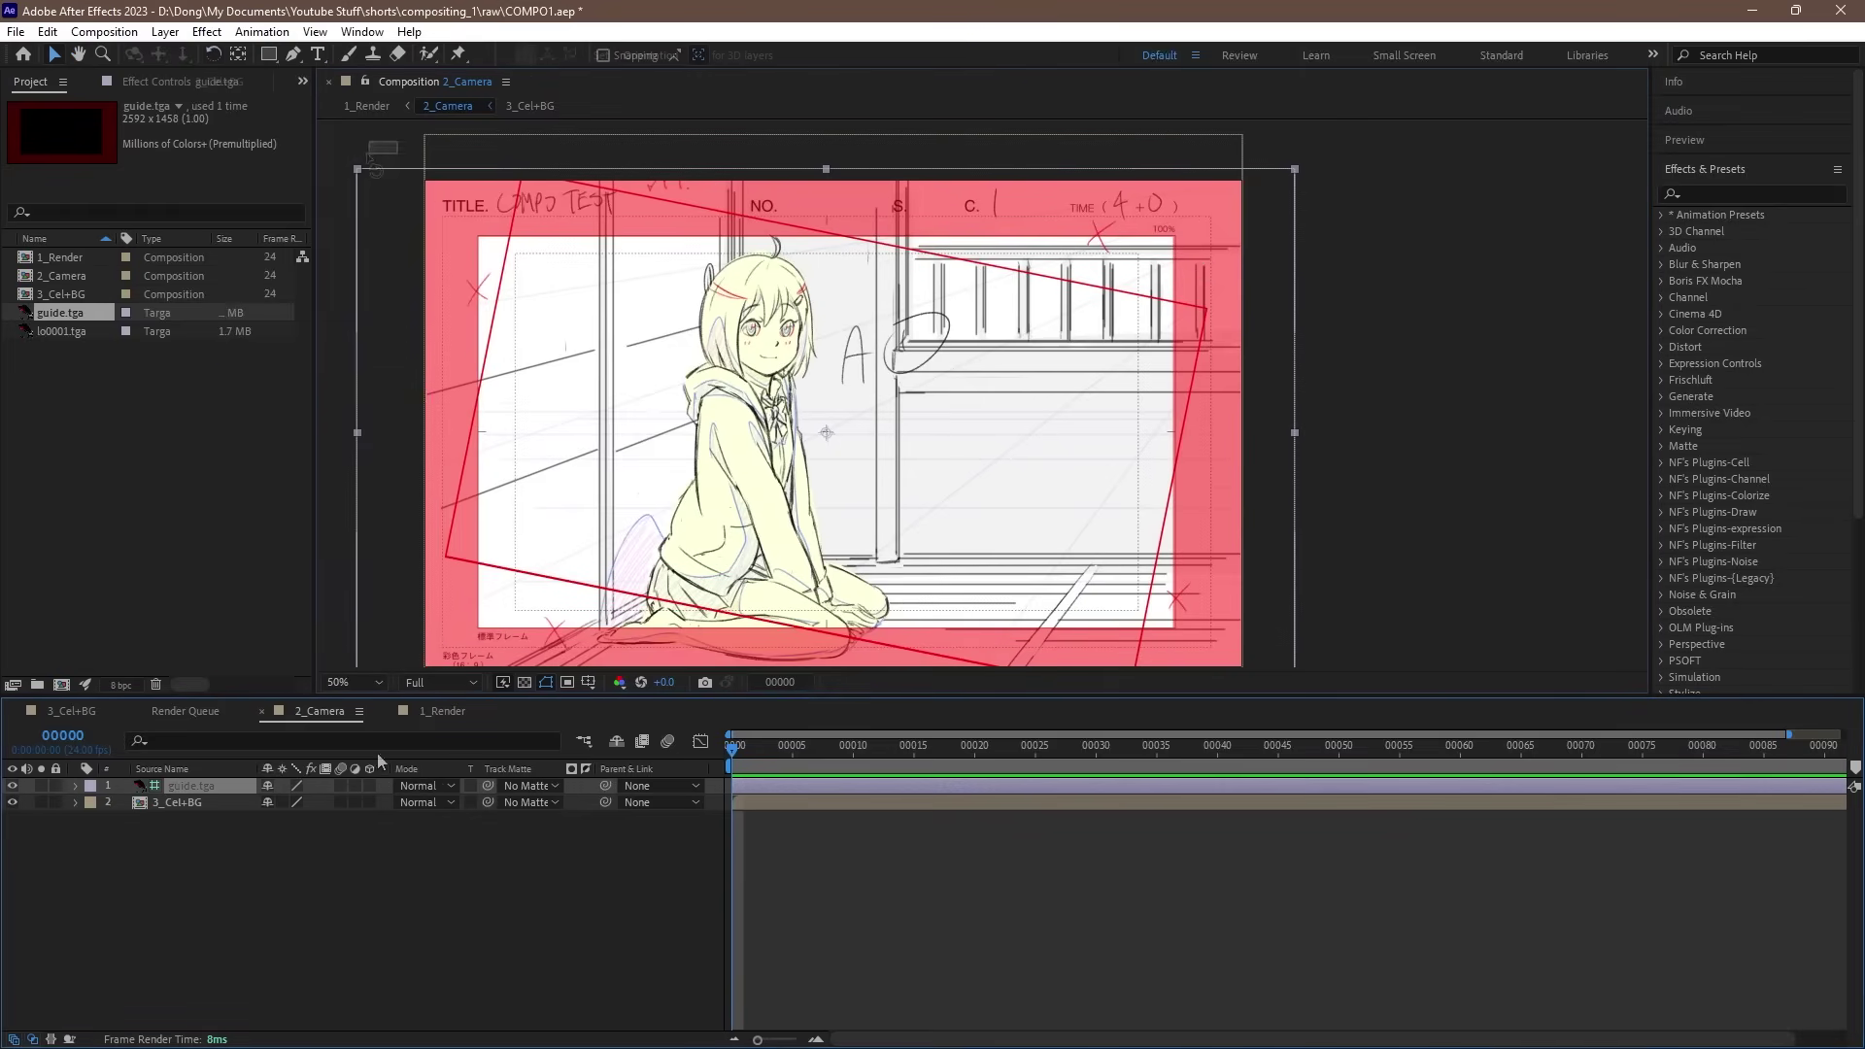
Step: Rotate the 3_Cel+BG layer slightly within the frame
{"action": "key", "text": "ctrl+Down"}
{"action": "key", "text": "w"}
{"action": "left_click_drag", "start_coordinate": [442, 147], "coordinate": [377, 217]}
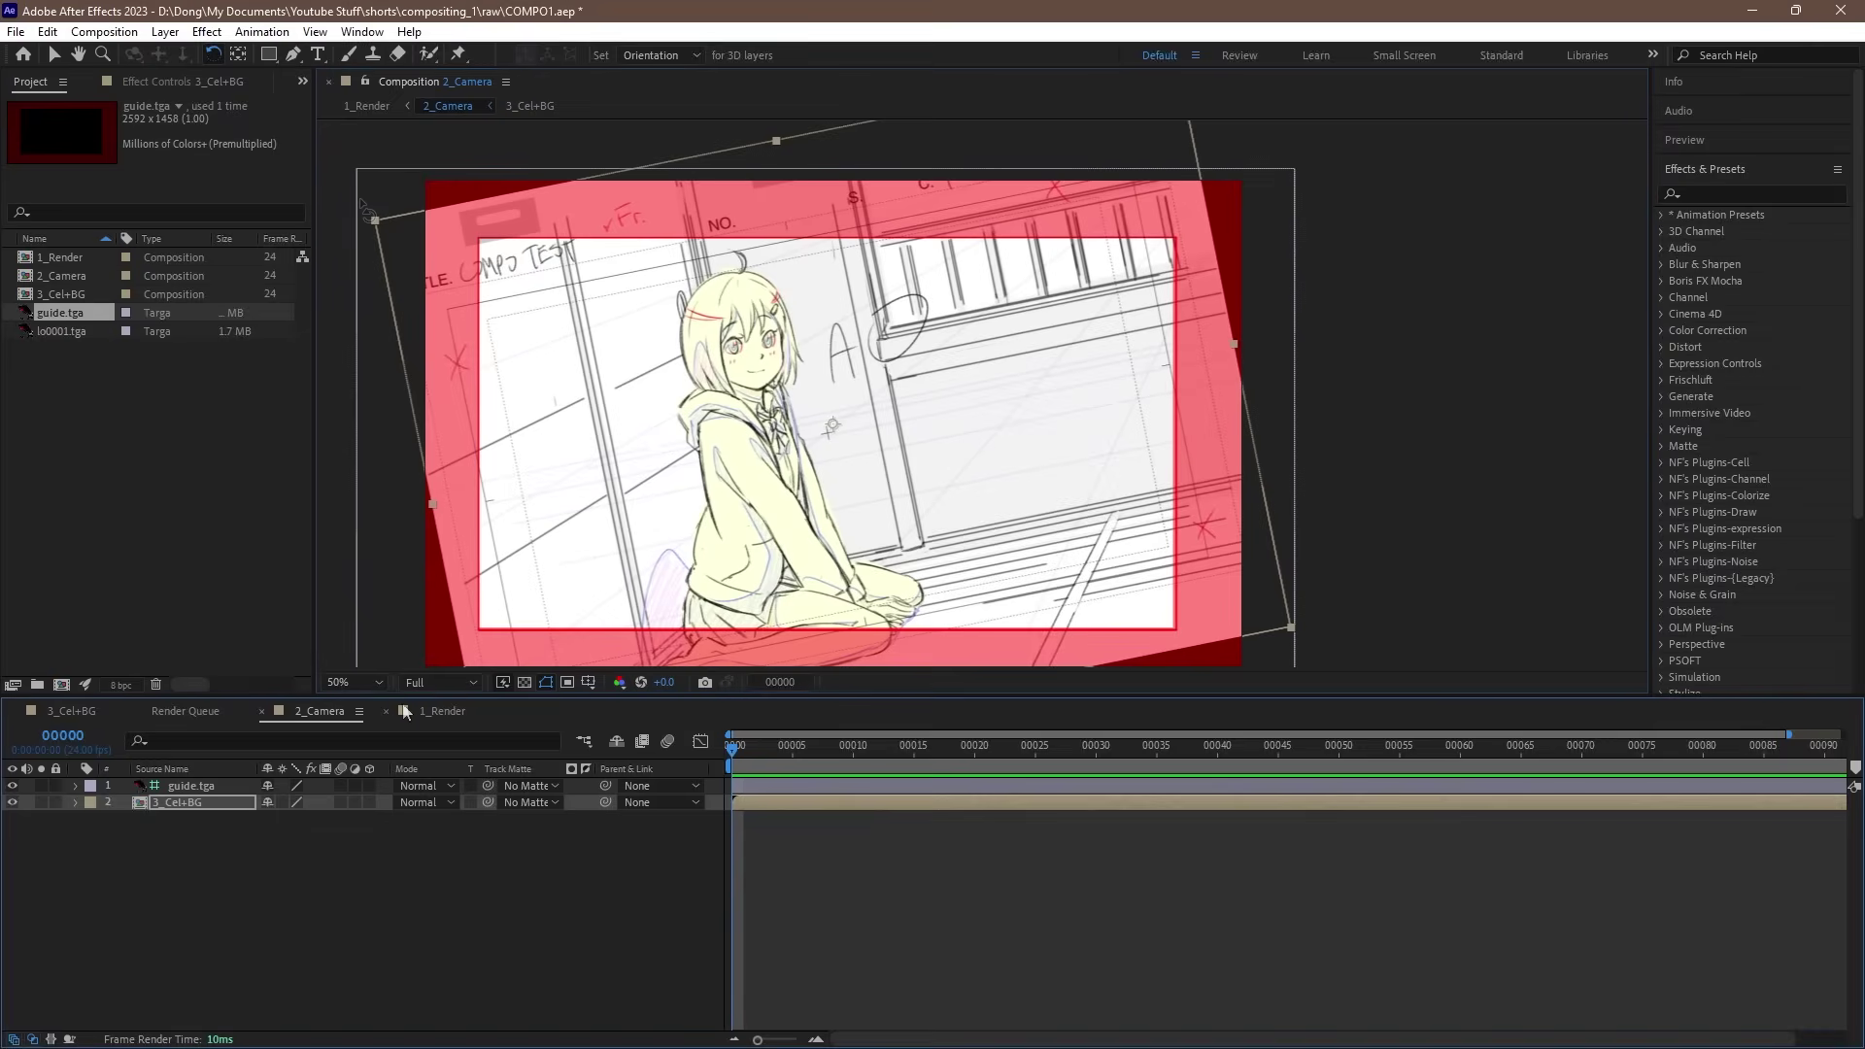
Step: View 1_Render at 50% magnification, then return to 2_Camera
{"action": "left_click", "coordinate": [447, 711]}
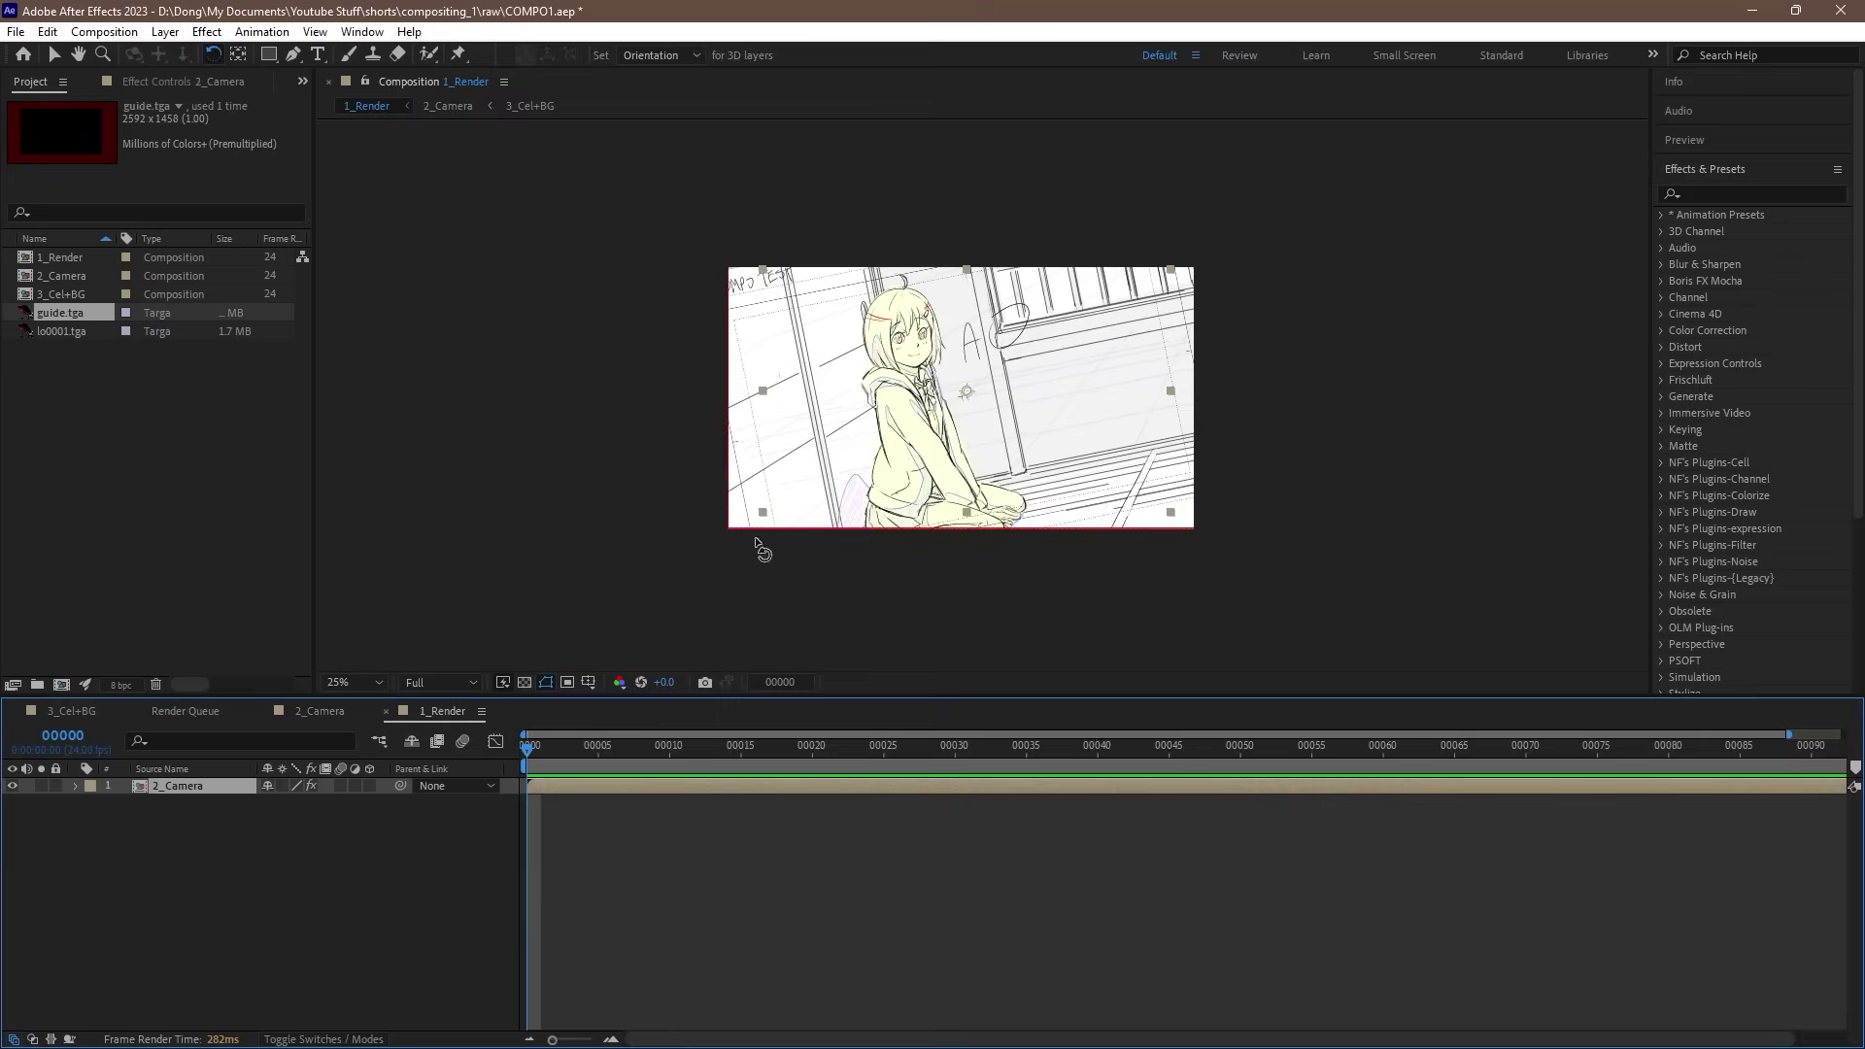
{"action": "key", "text": "period"}
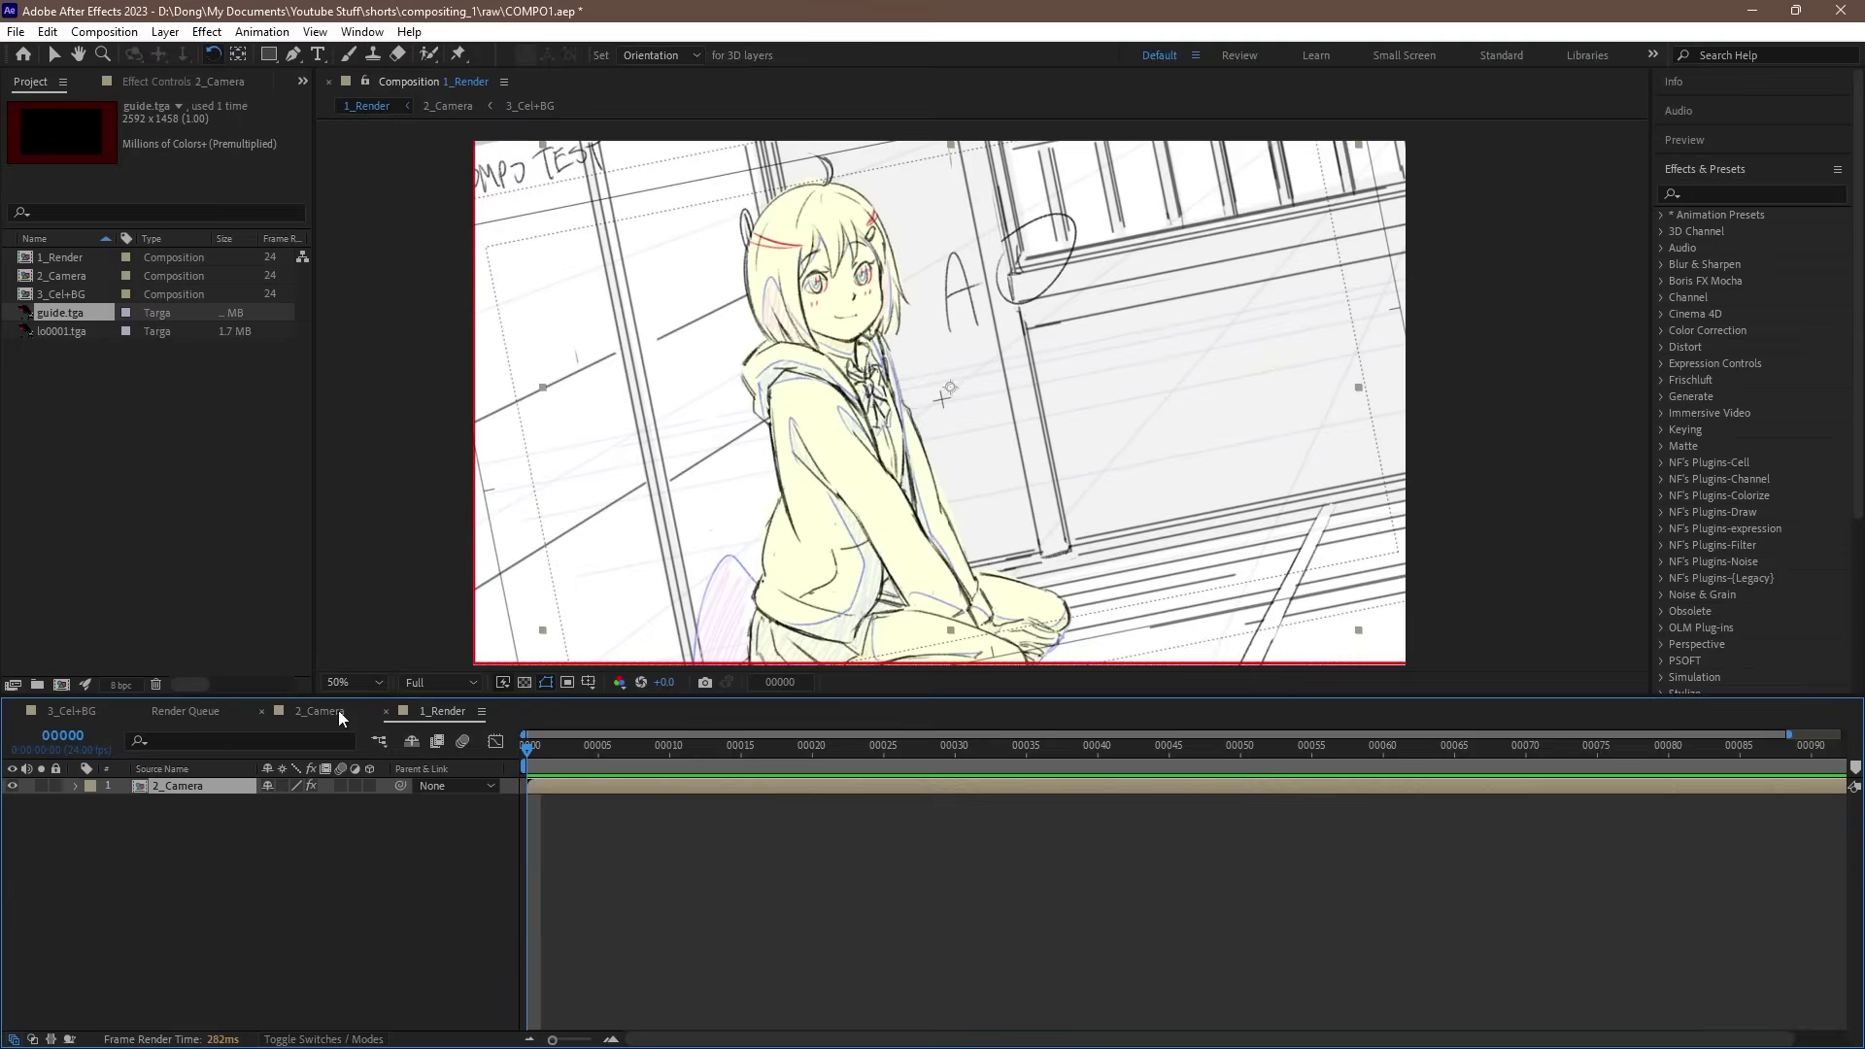
{"action": "left_click", "coordinate": [320, 711]}
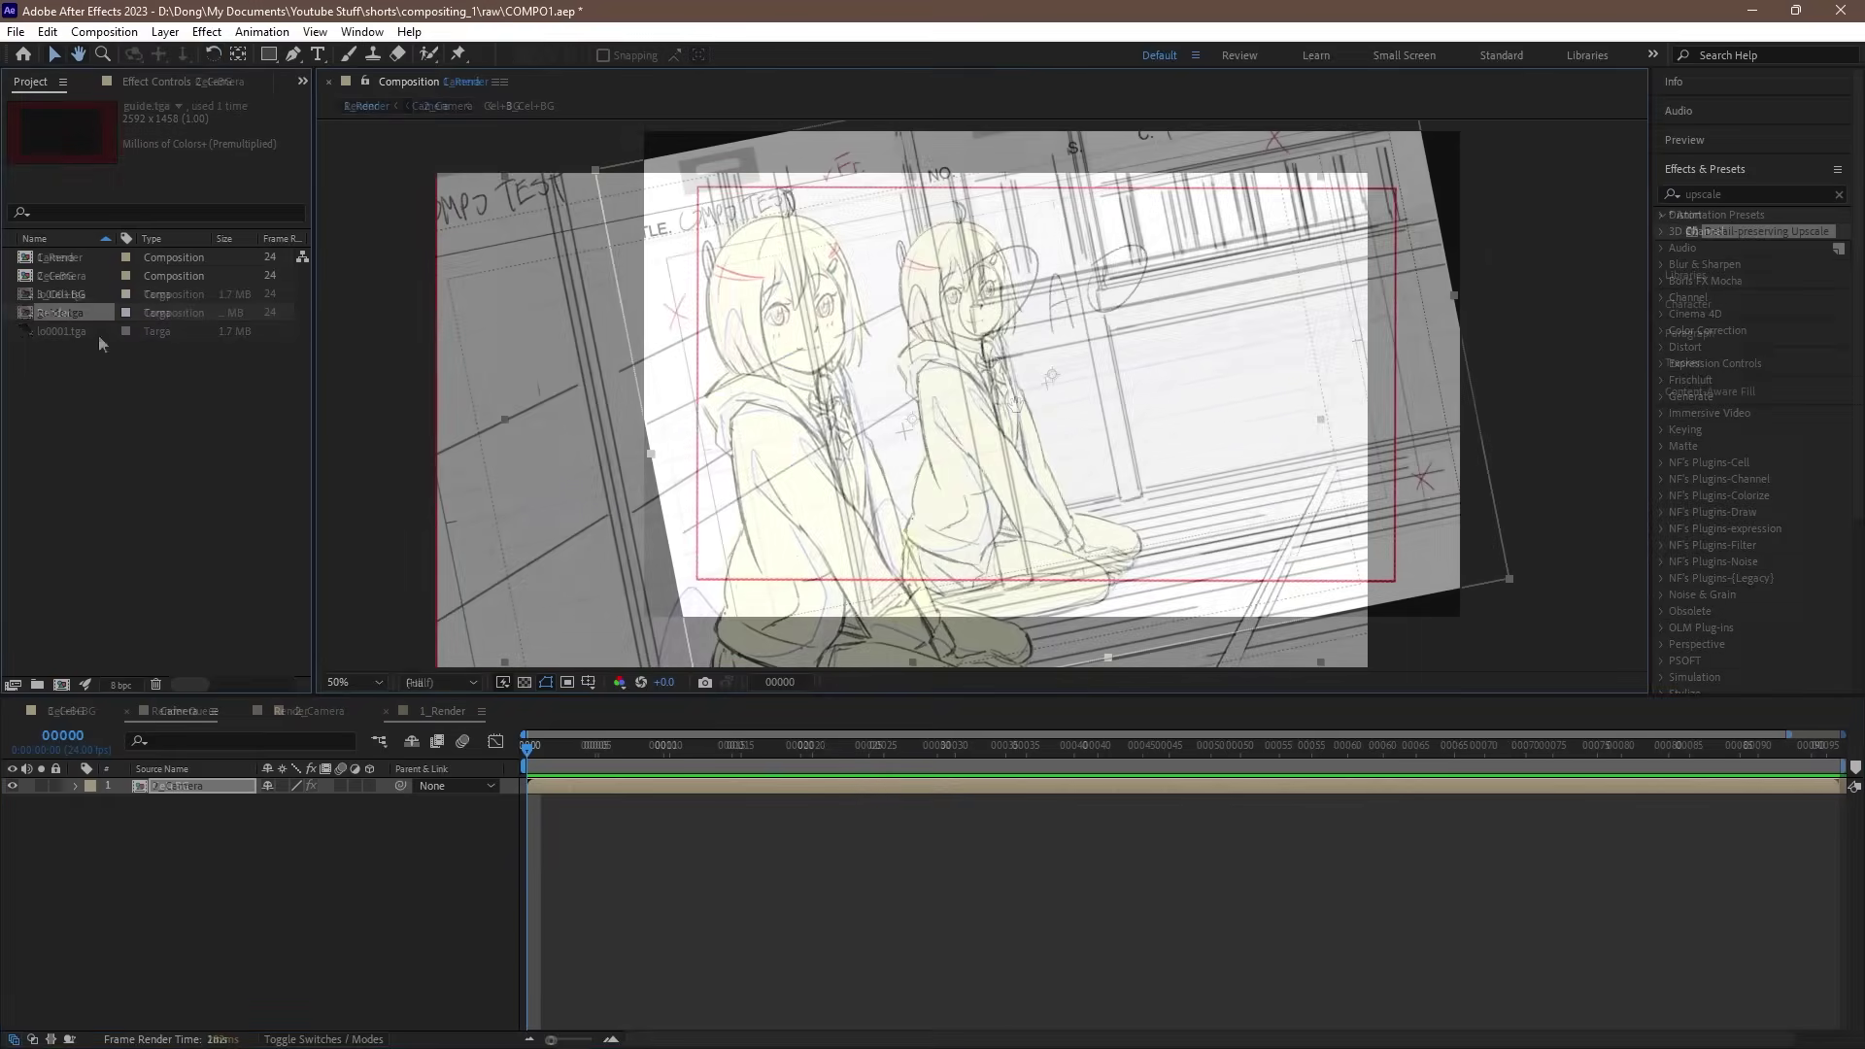
Step: Rename the Render composition to 1_Render
{"action": "right_click", "coordinate": [62, 315]}
{"action": "left_click", "coordinate": [146, 328]}
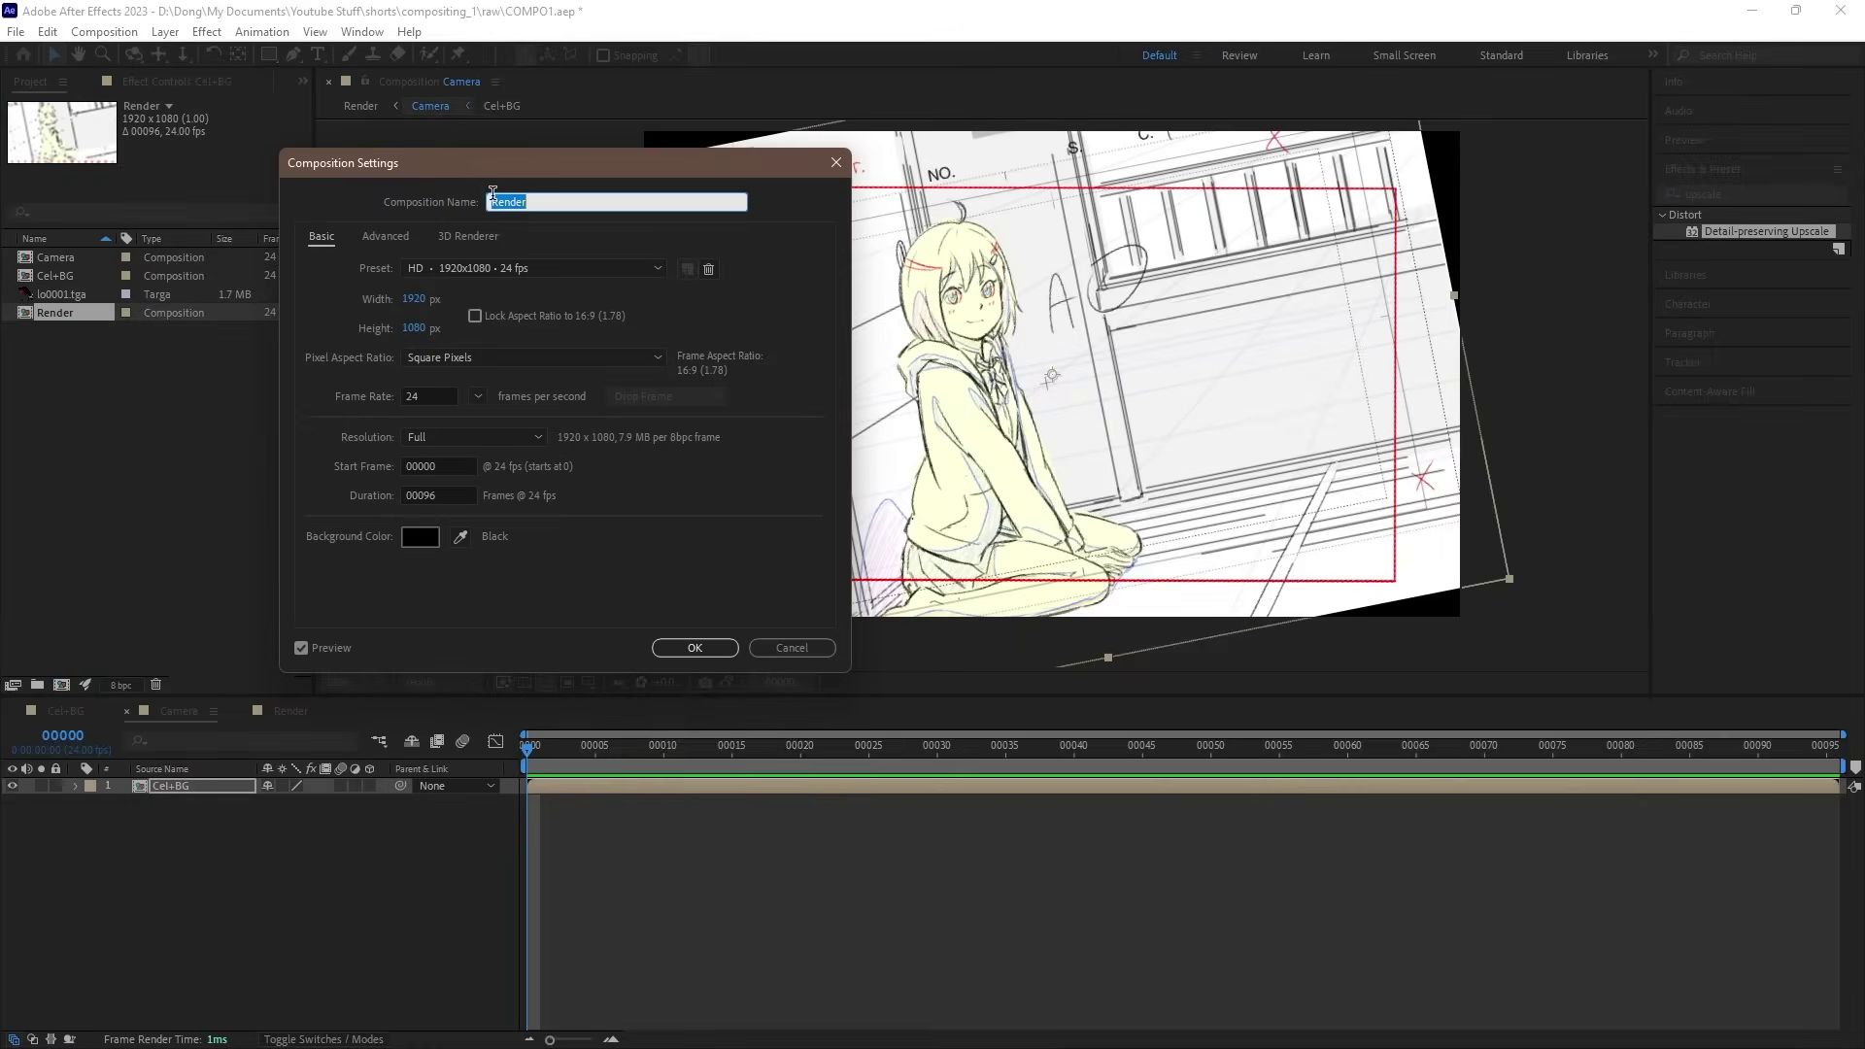
{"action": "left_click", "coordinate": [492, 200]}
{"action": "type", "text": "1_"}
{"action": "key", "text": "Return"}
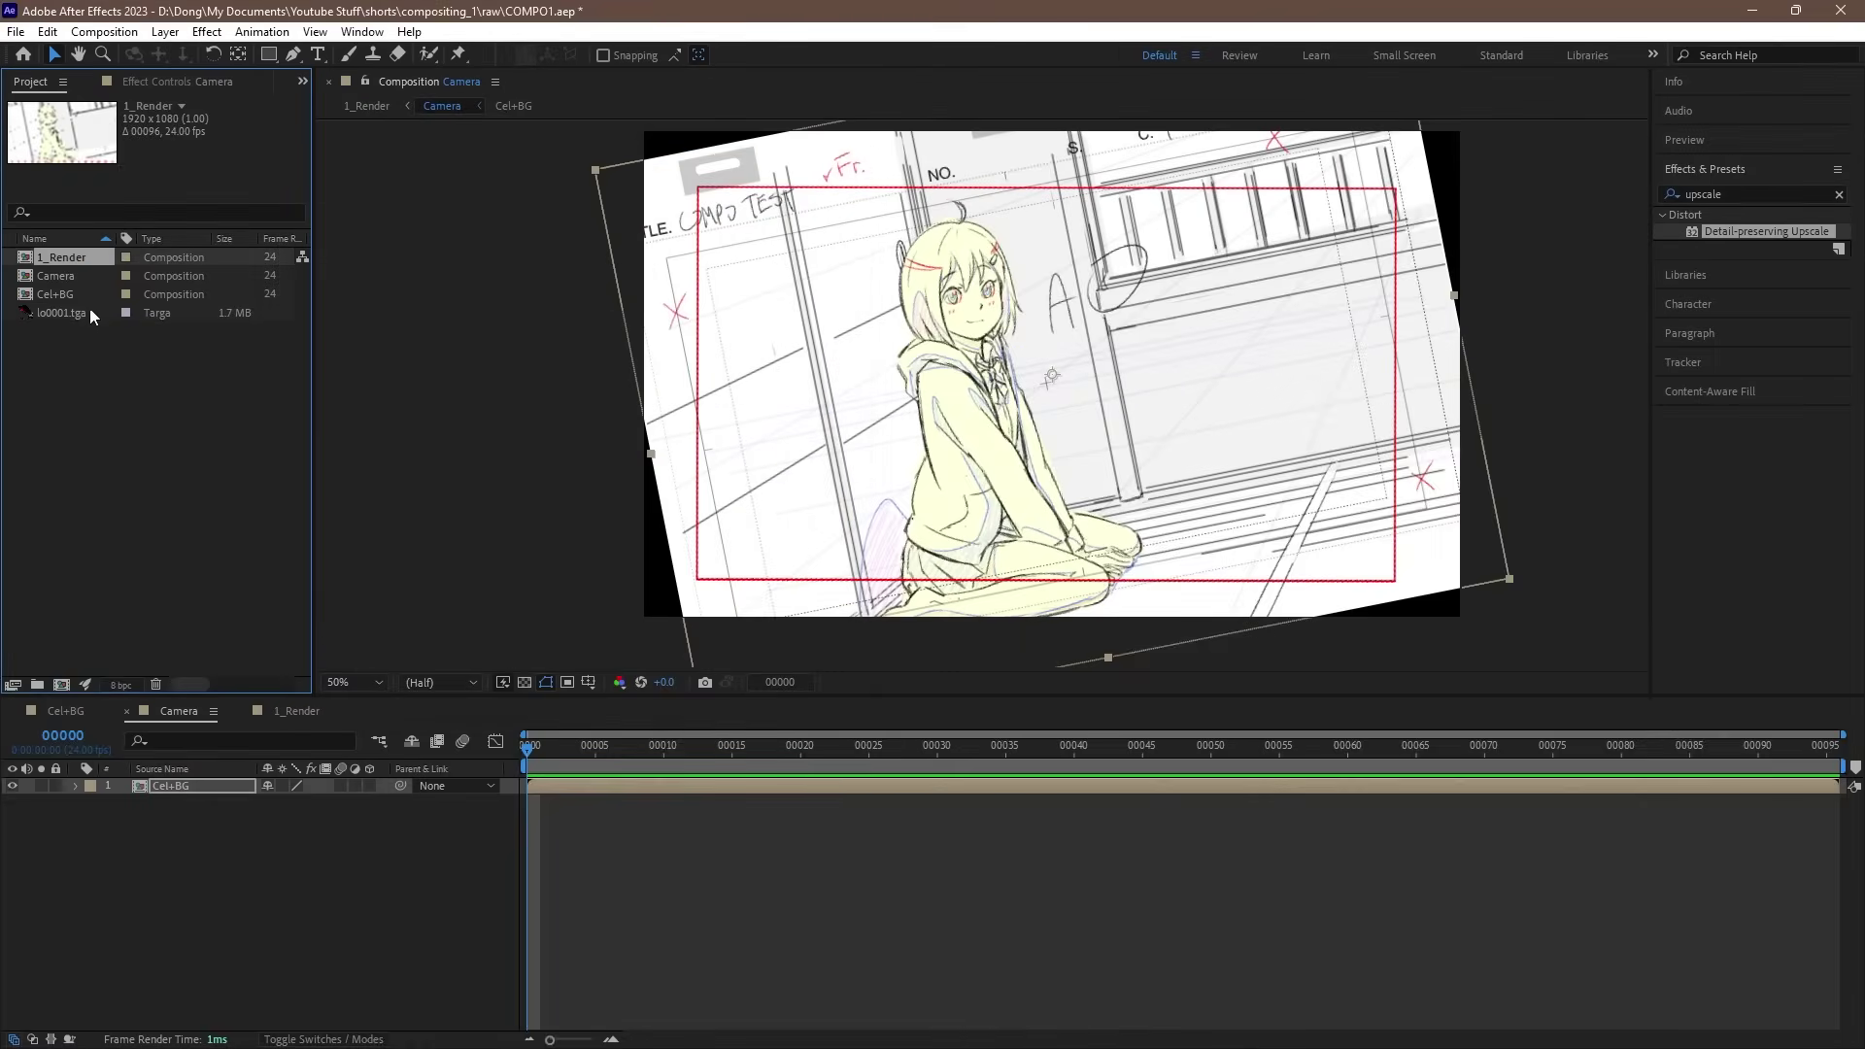
Step: Rename the Camera composition to 2_Camera
{"action": "right_click", "coordinate": [62, 281]}
{"action": "left_click", "coordinate": [131, 296]}
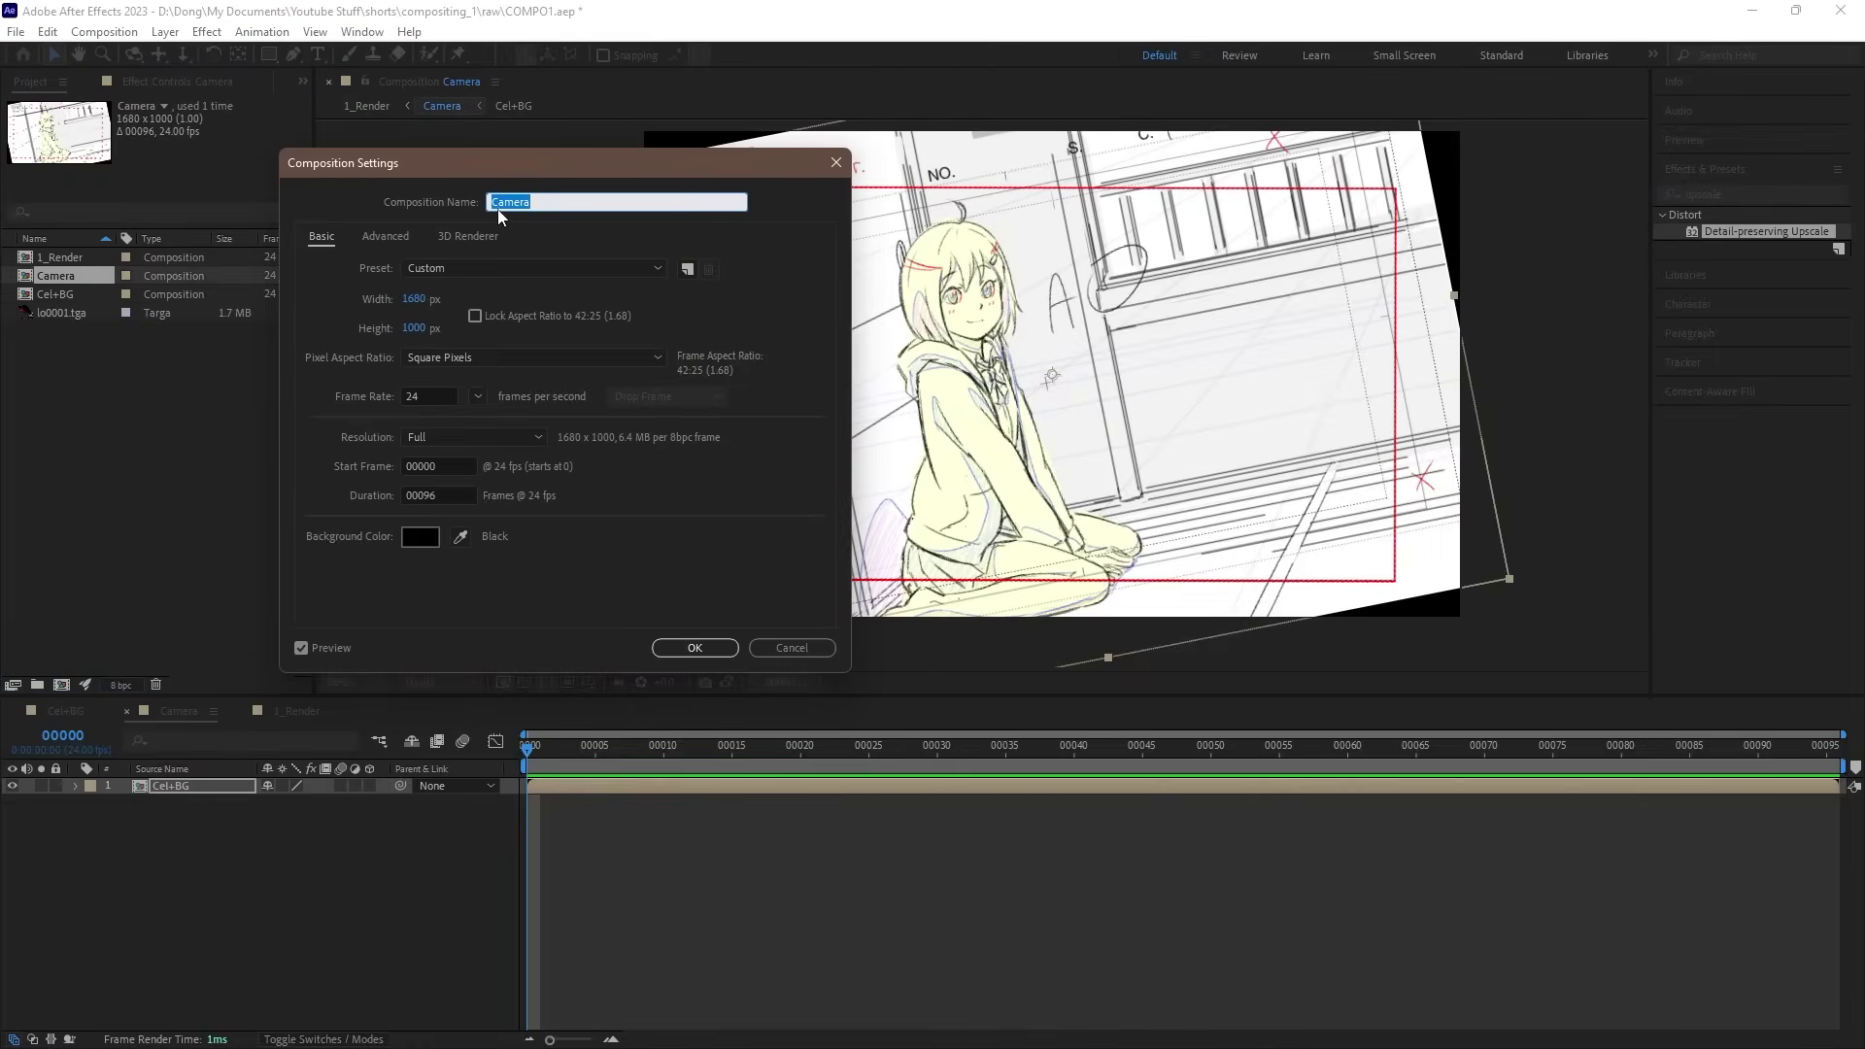
{"action": "key", "text": "Home"}
{"action": "type", "text": "2_"}
{"action": "key", "text": "Return"}
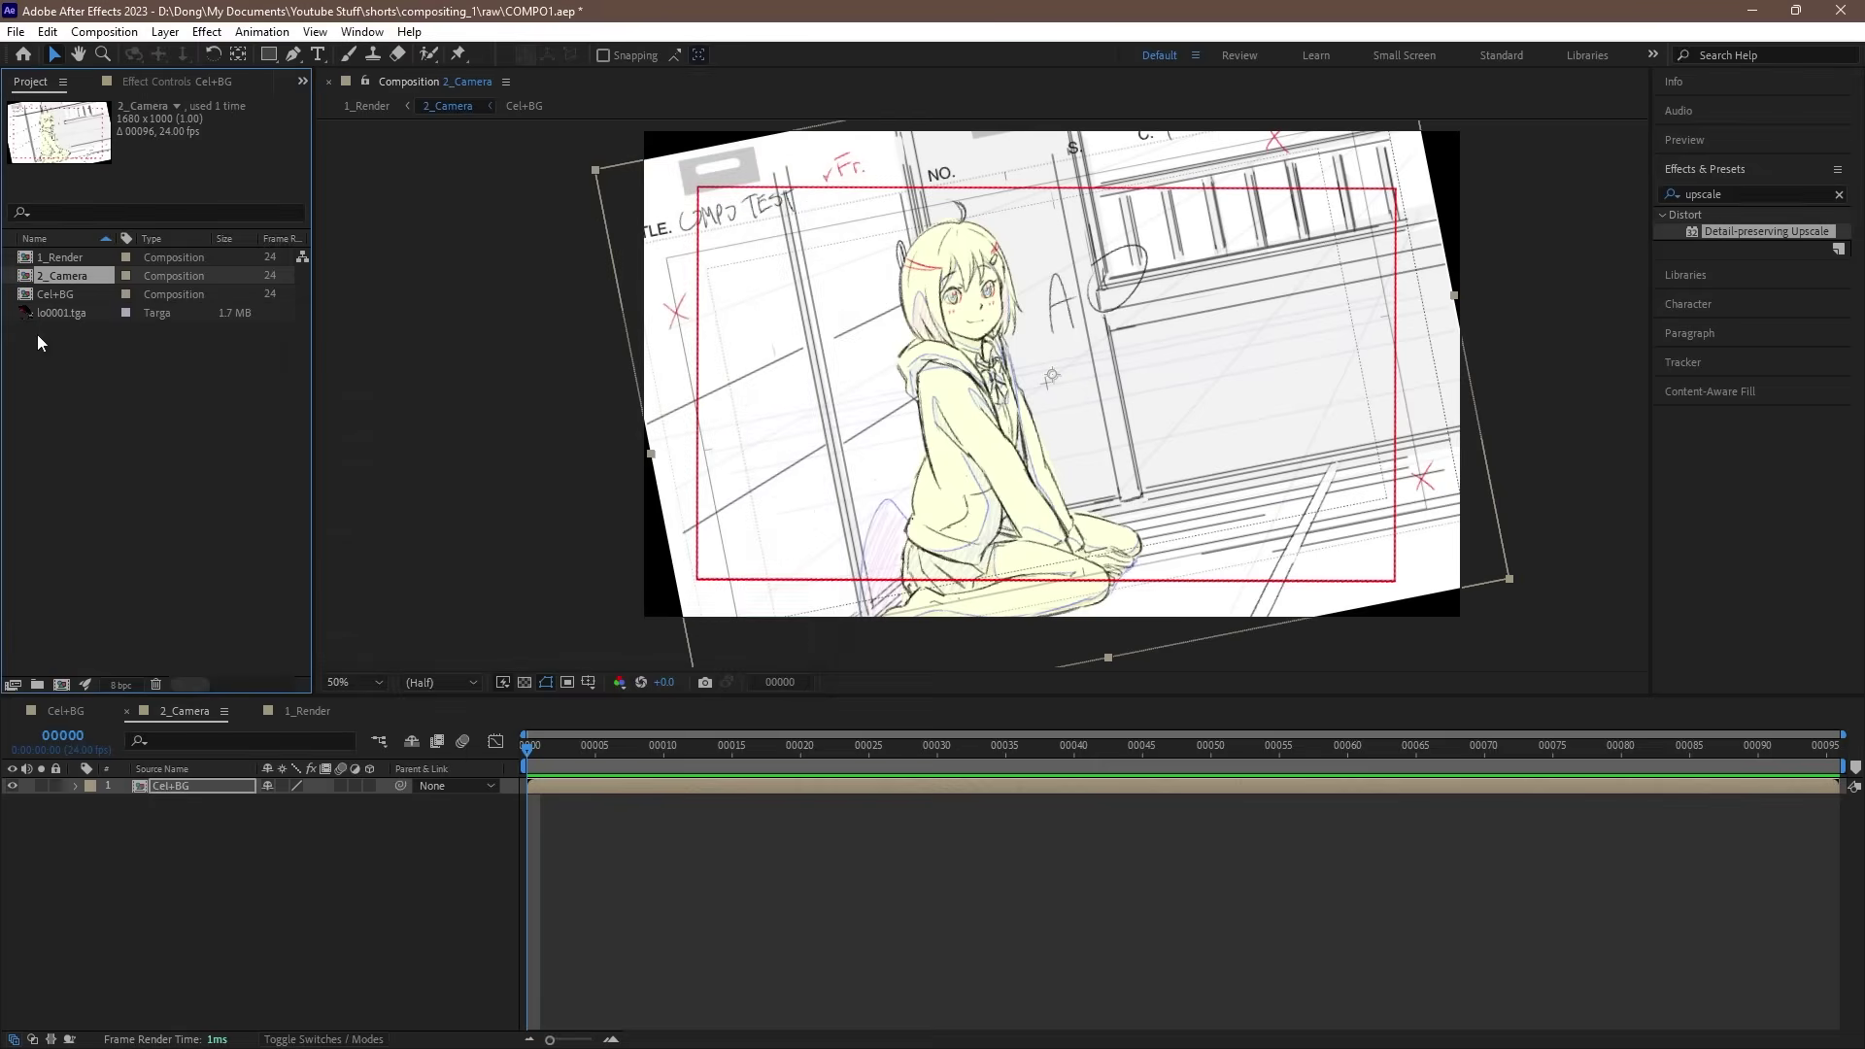
Step: Rename the Cel+BG composition to 3_Cel+BG and open it
{"action": "left_click", "coordinate": [45, 295]}
{"action": "right_click", "coordinate": [44, 295]}
{"action": "left_click", "coordinate": [146, 308]}
{"action": "key", "text": "Home"}
{"action": "type", "text": "3_"}
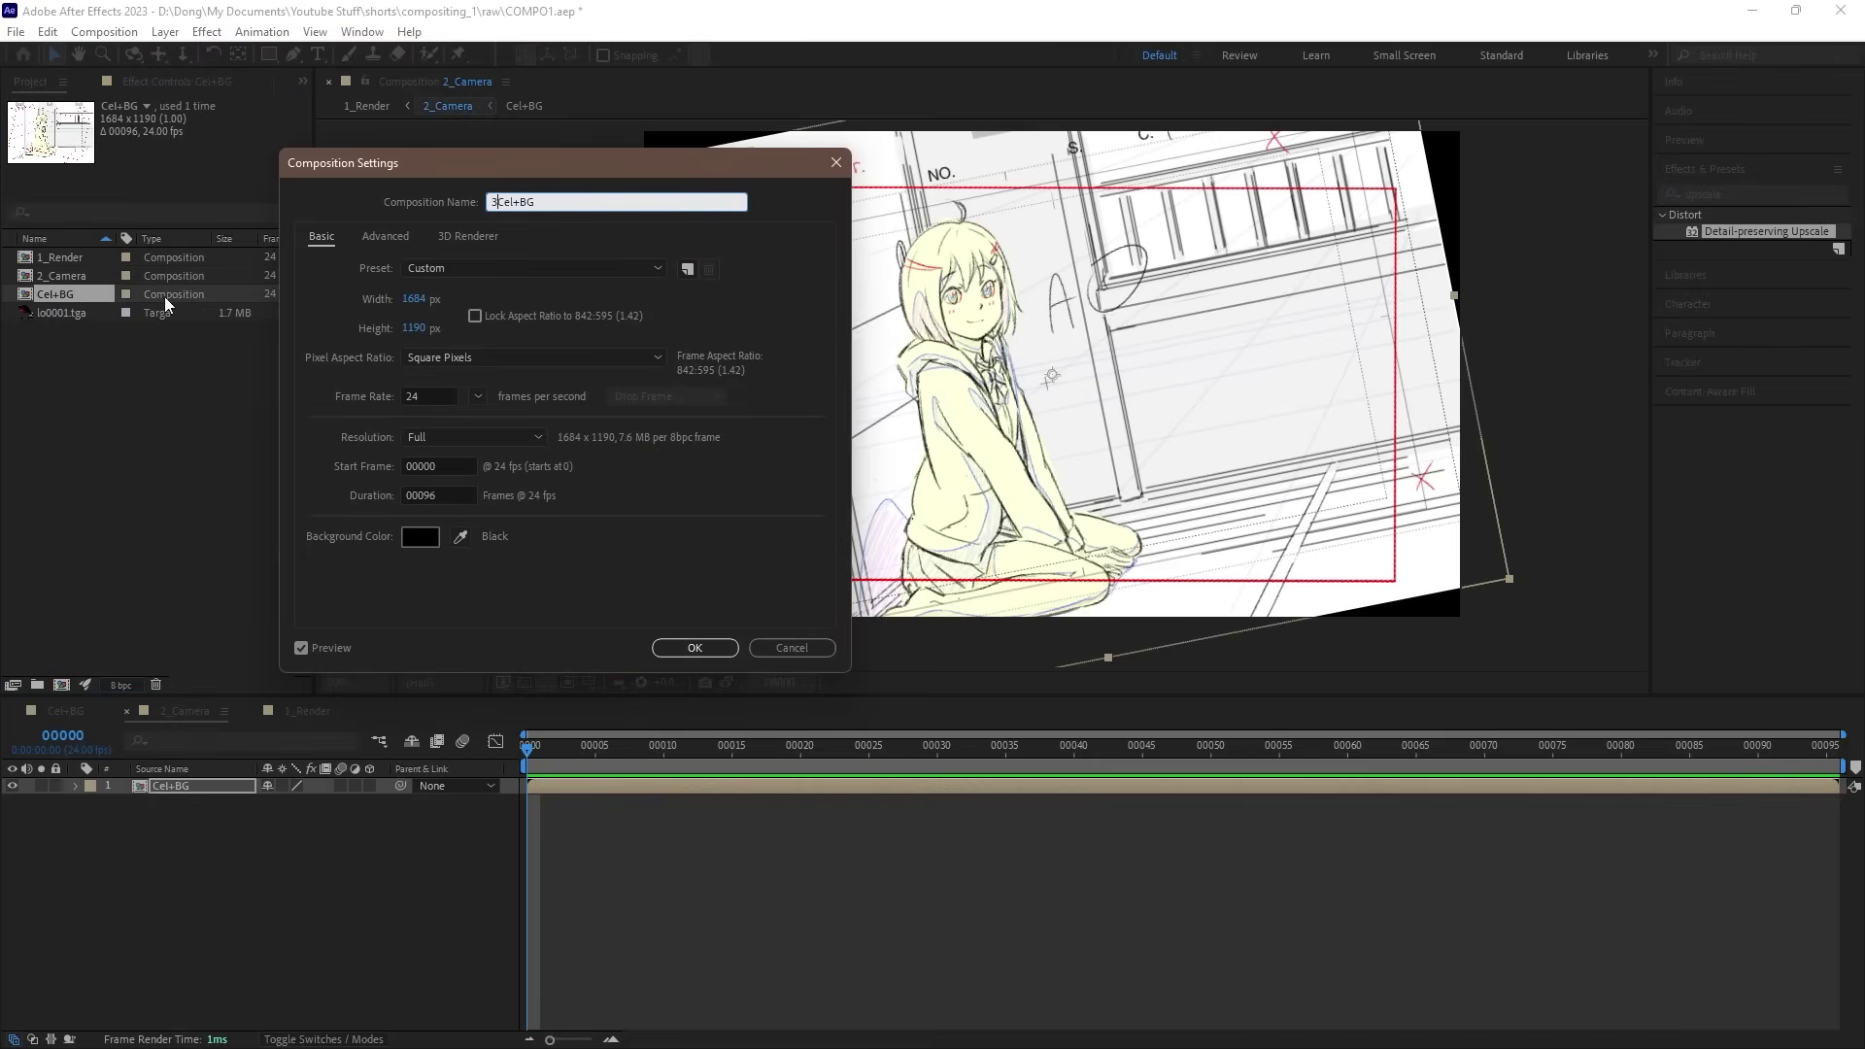
{"action": "key", "text": "Return"}
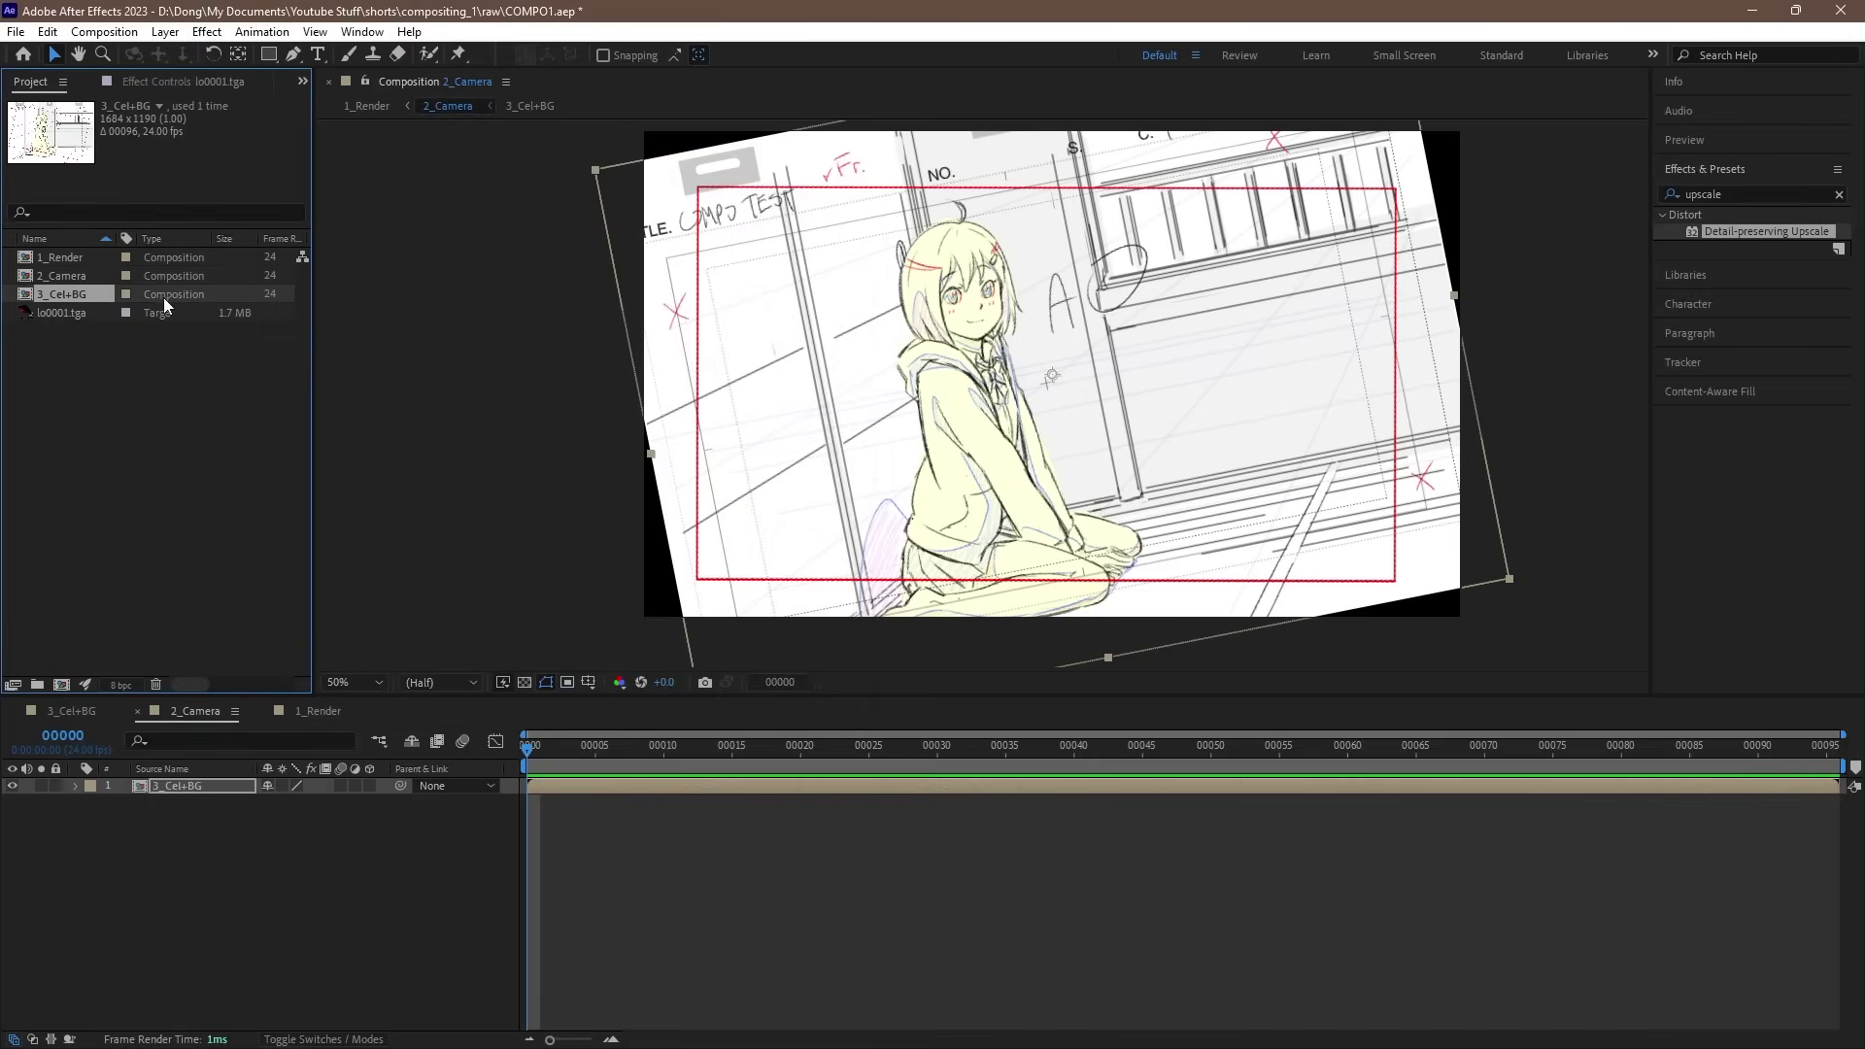
{"action": "double_click", "coordinate": [60, 295]}
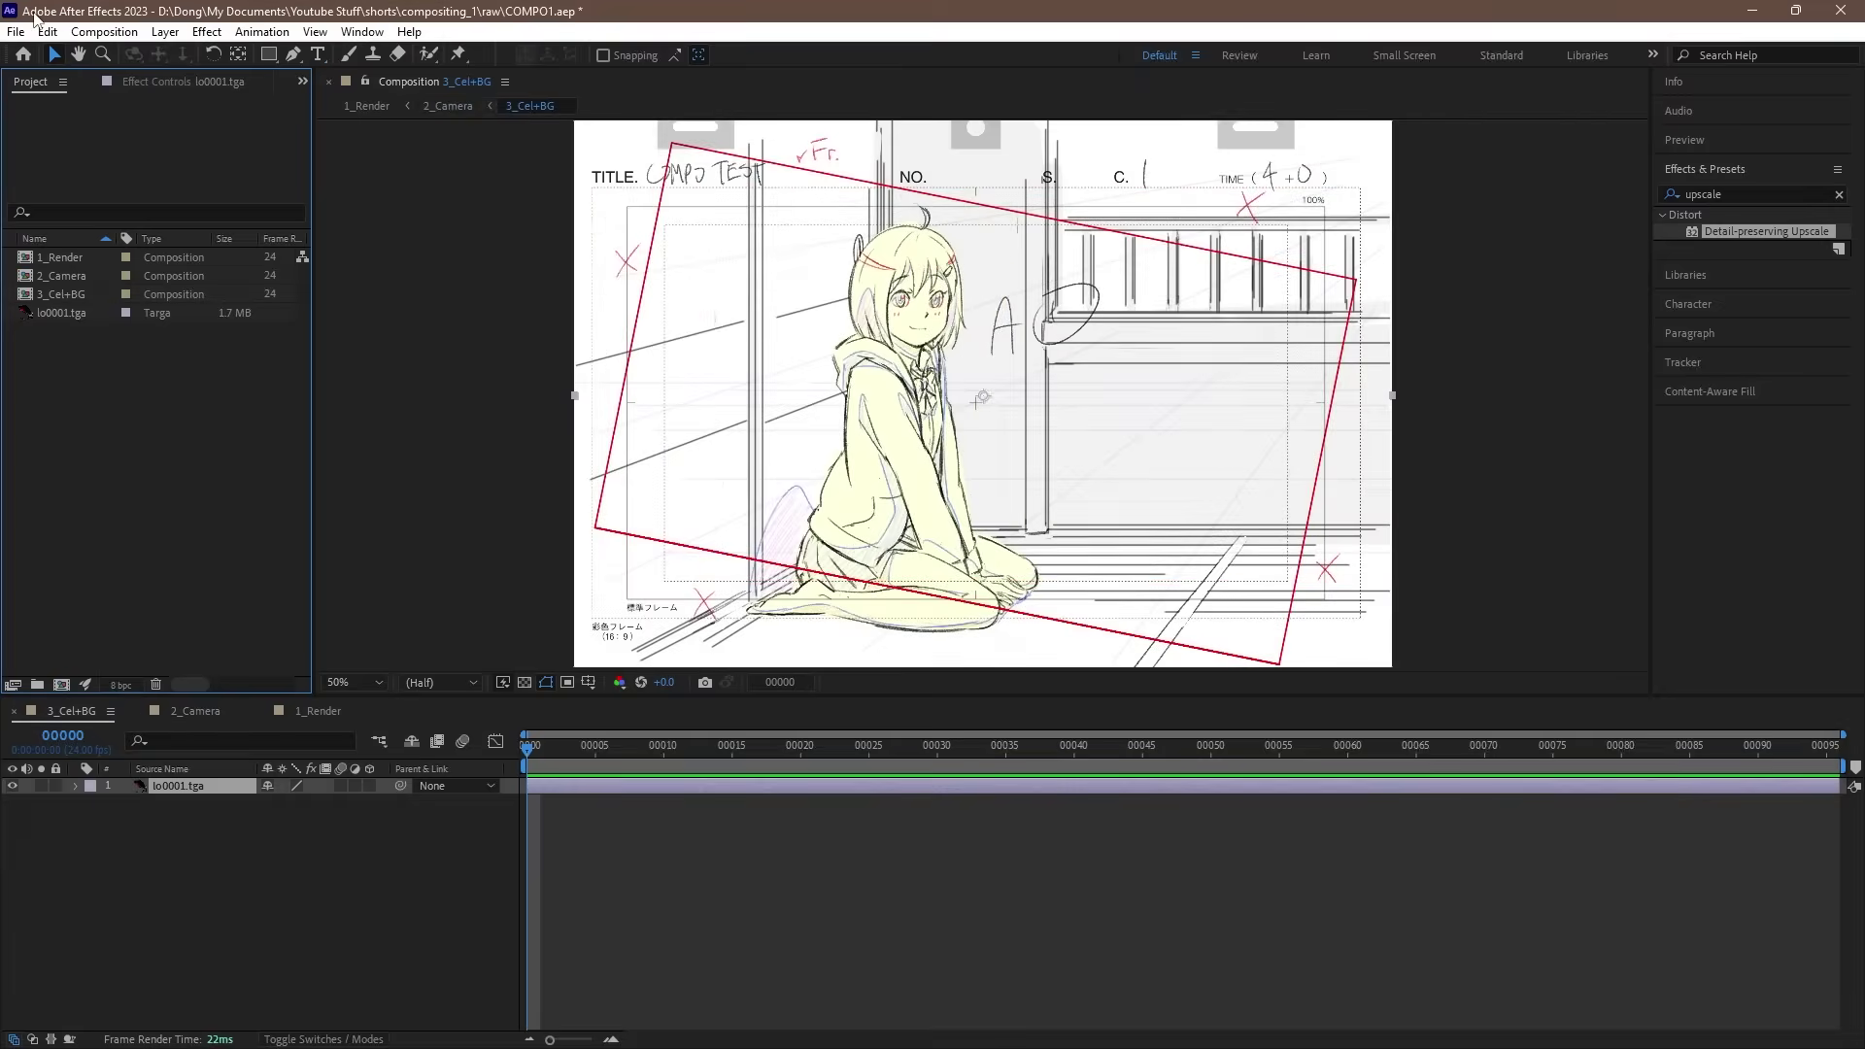
{"action": "left_click", "coordinate": [16, 31]}
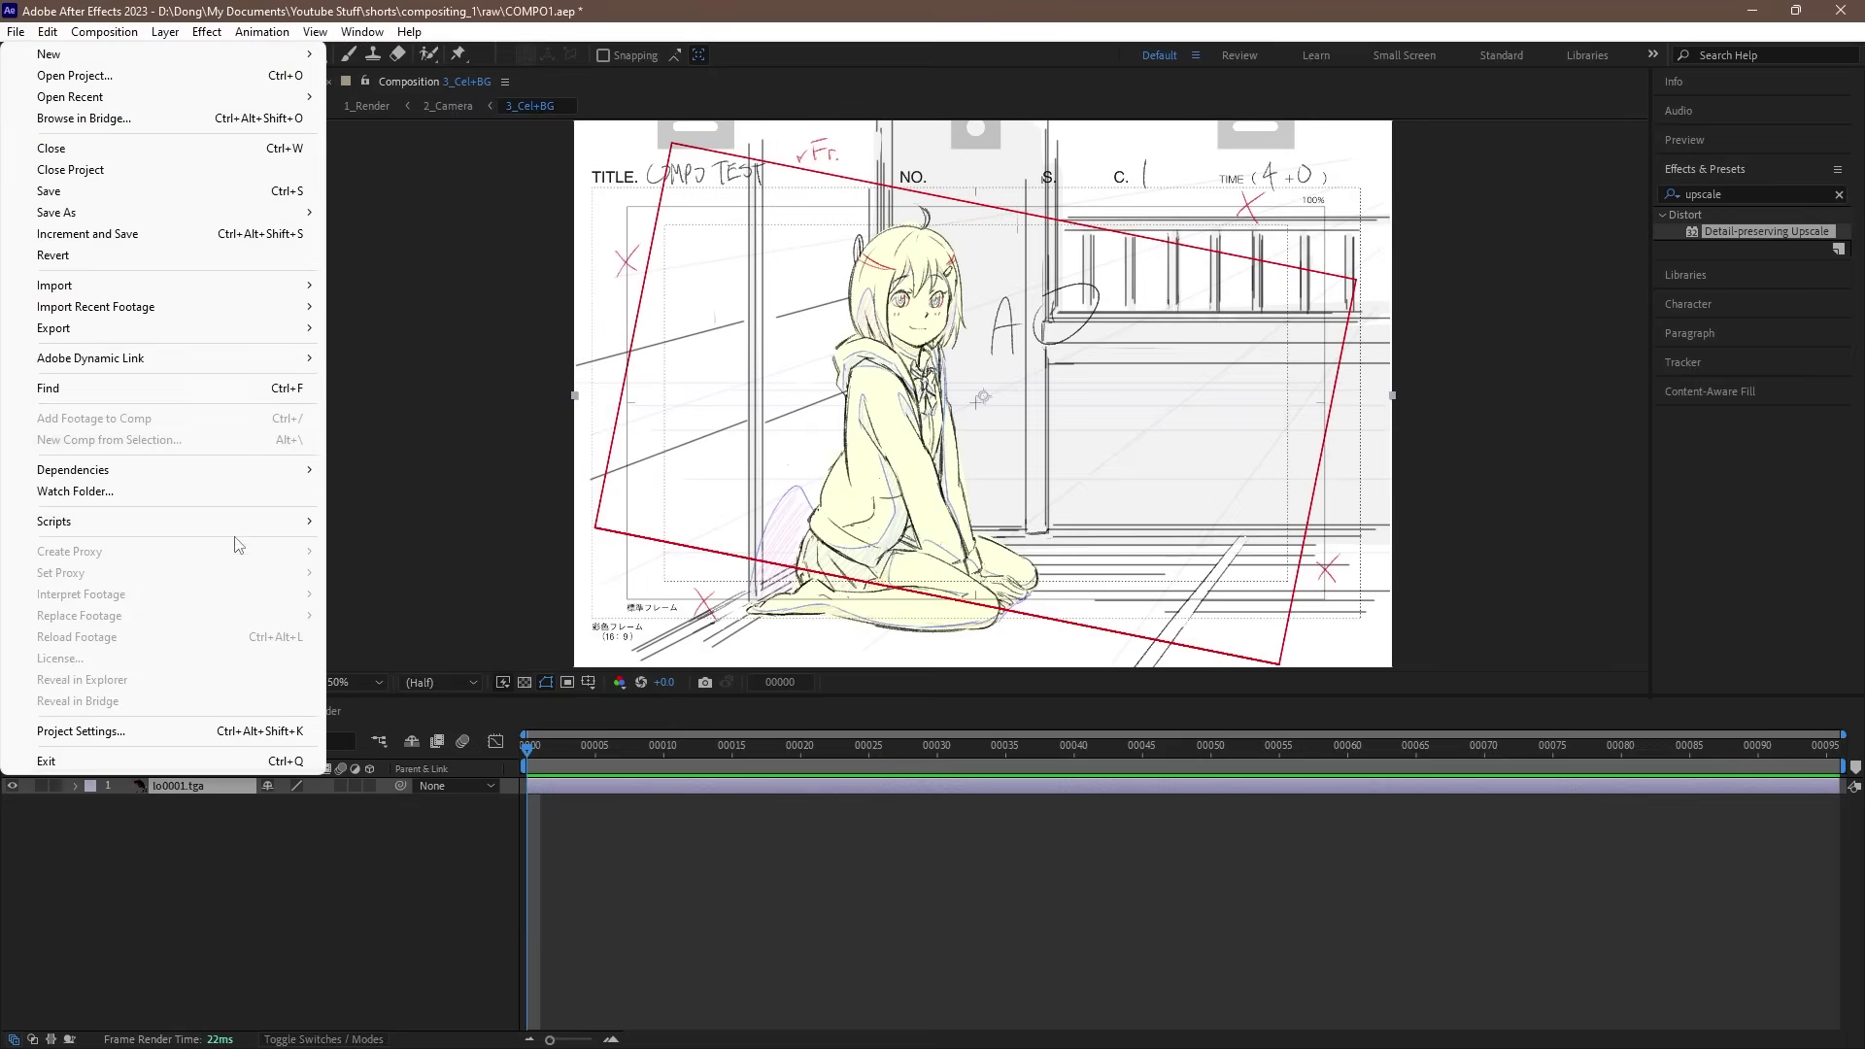
Step: Import a0001–a0006 as a Targa sequence with straight alpha and build comp 'a' from it
{"action": "mouse_move", "coordinate": [195, 285]}
{"action": "left_click", "coordinate": [369, 284]}
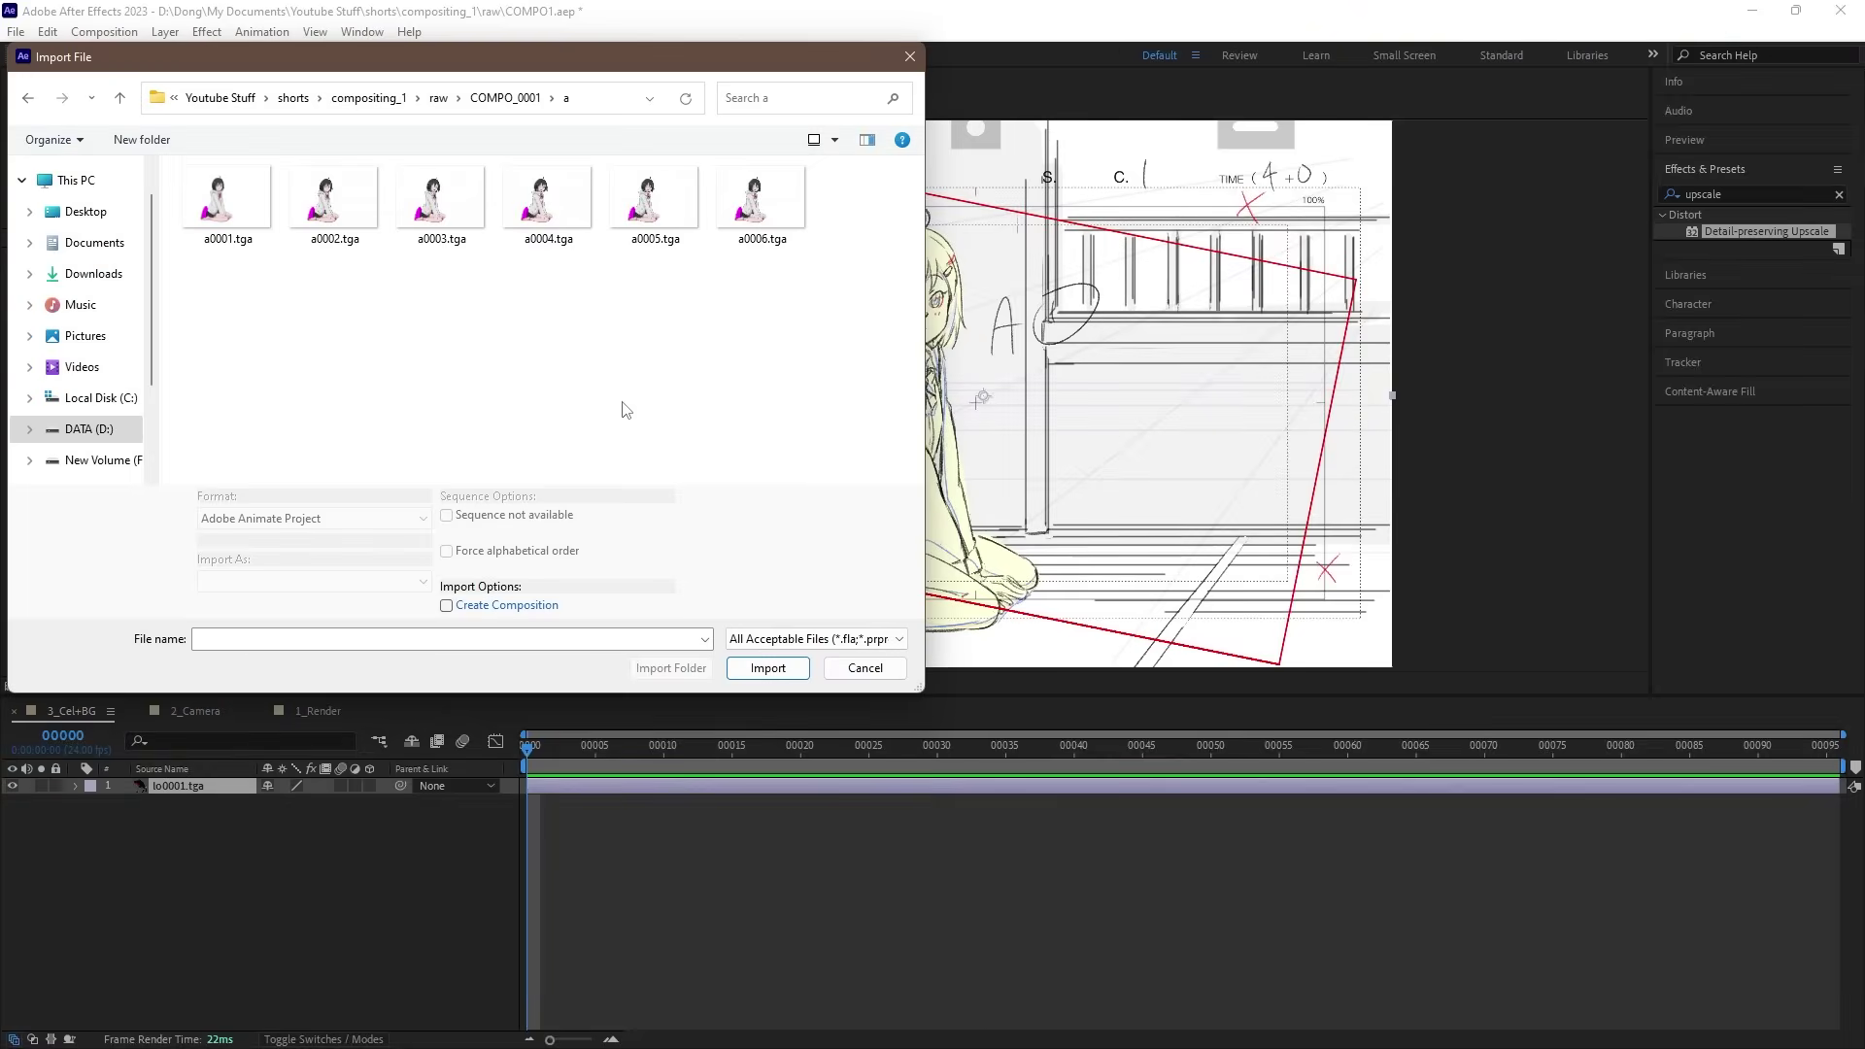
{"action": "left_click", "coordinate": [249, 216]}
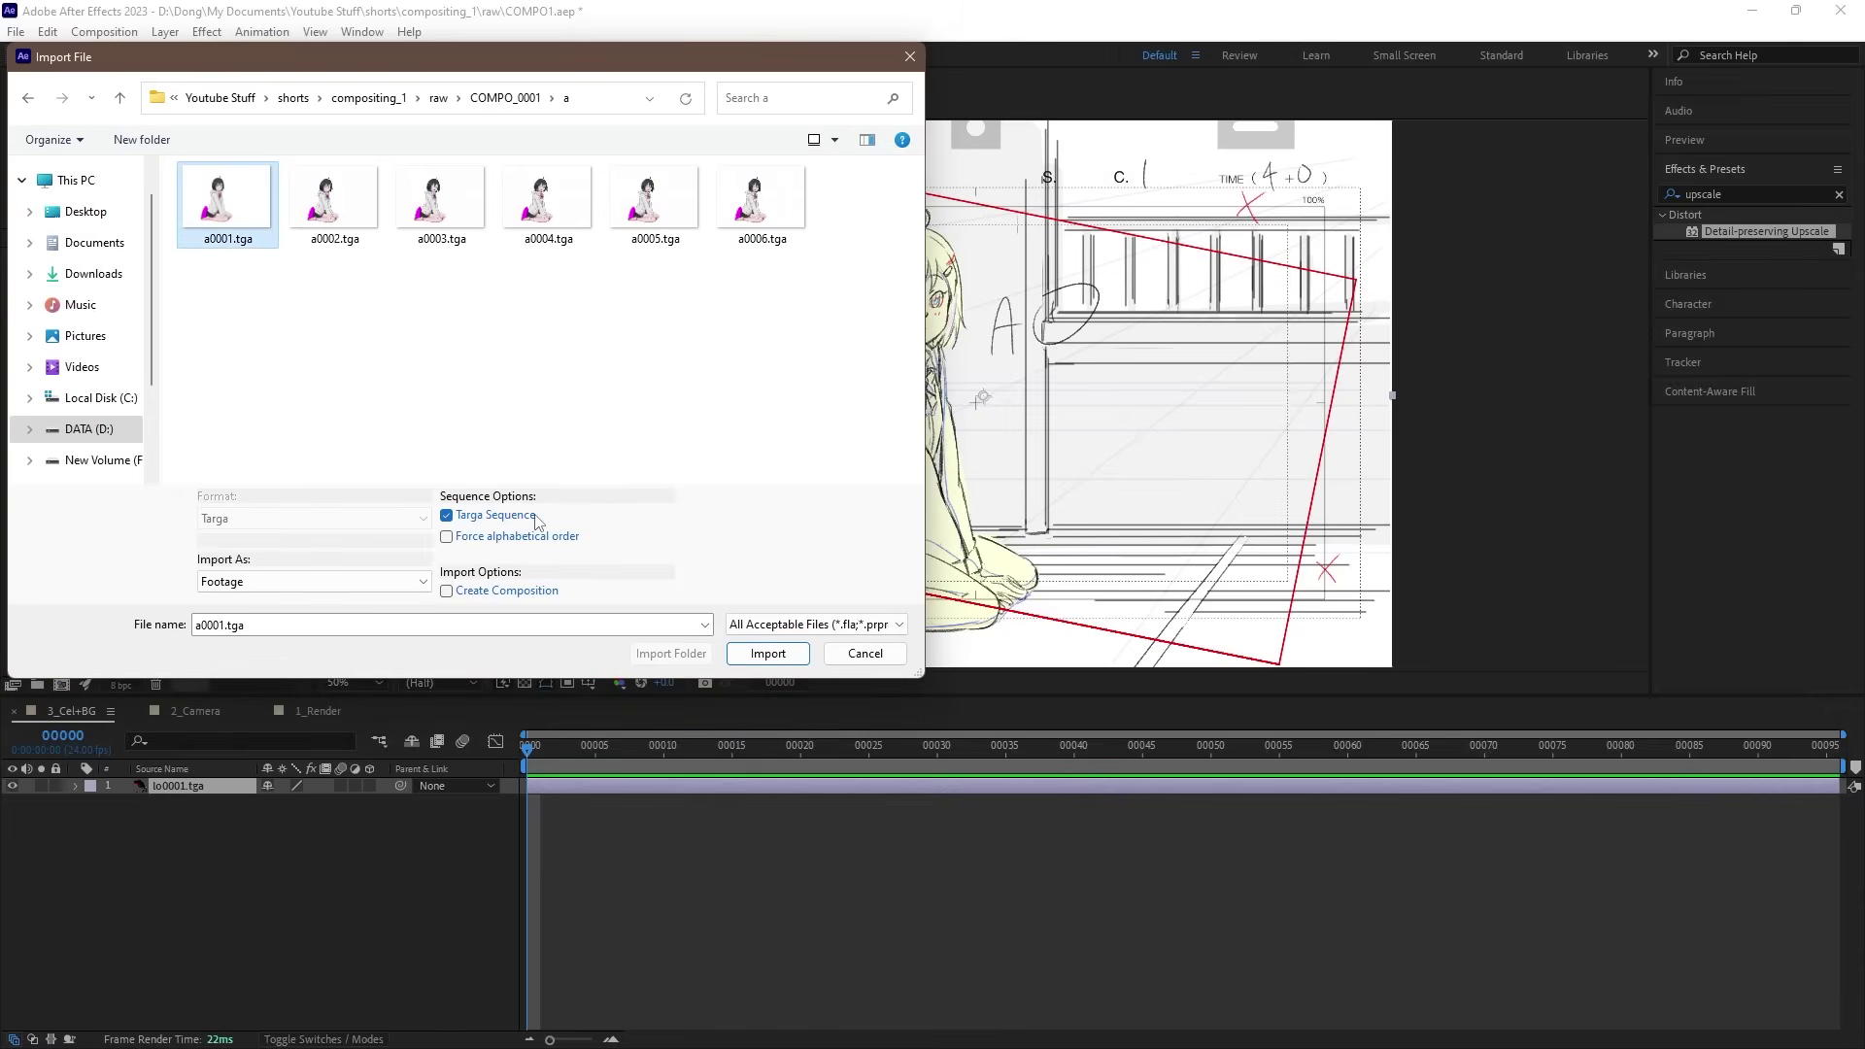
{"action": "left_click", "coordinate": [767, 653]}
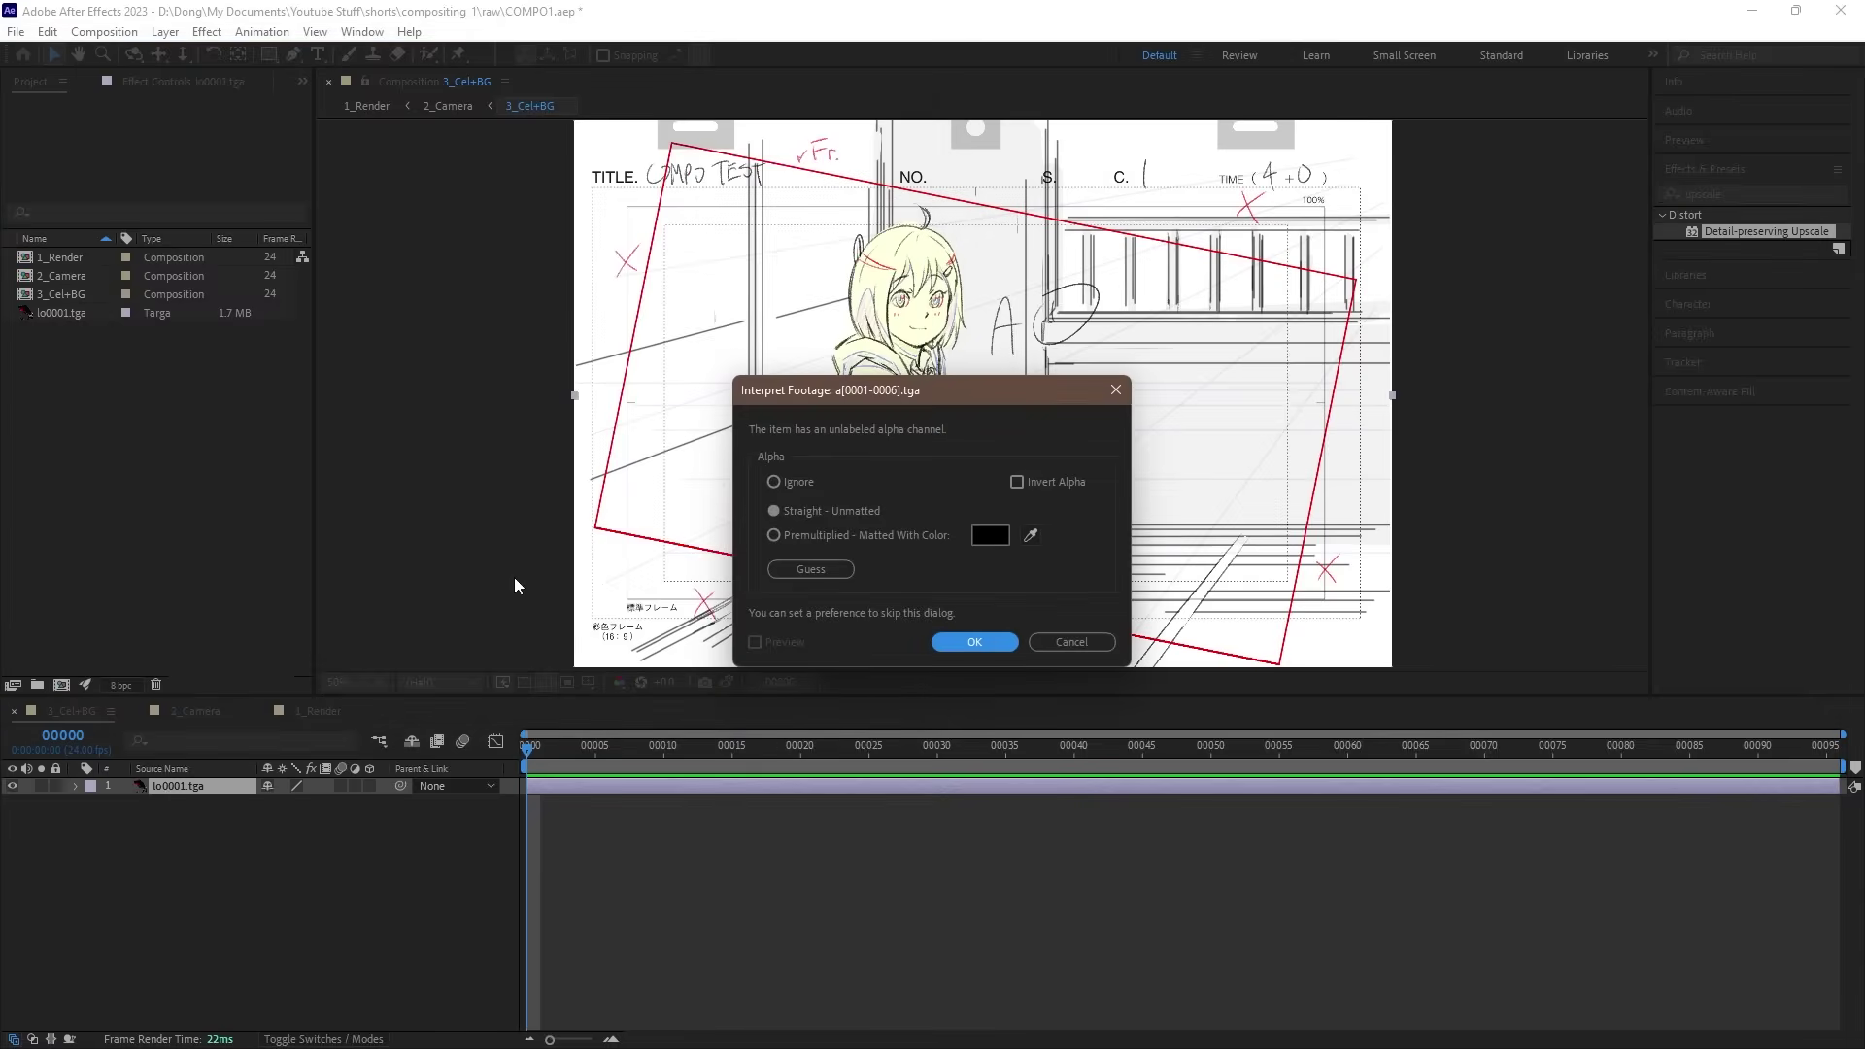
{"action": "left_click", "coordinate": [964, 637]}
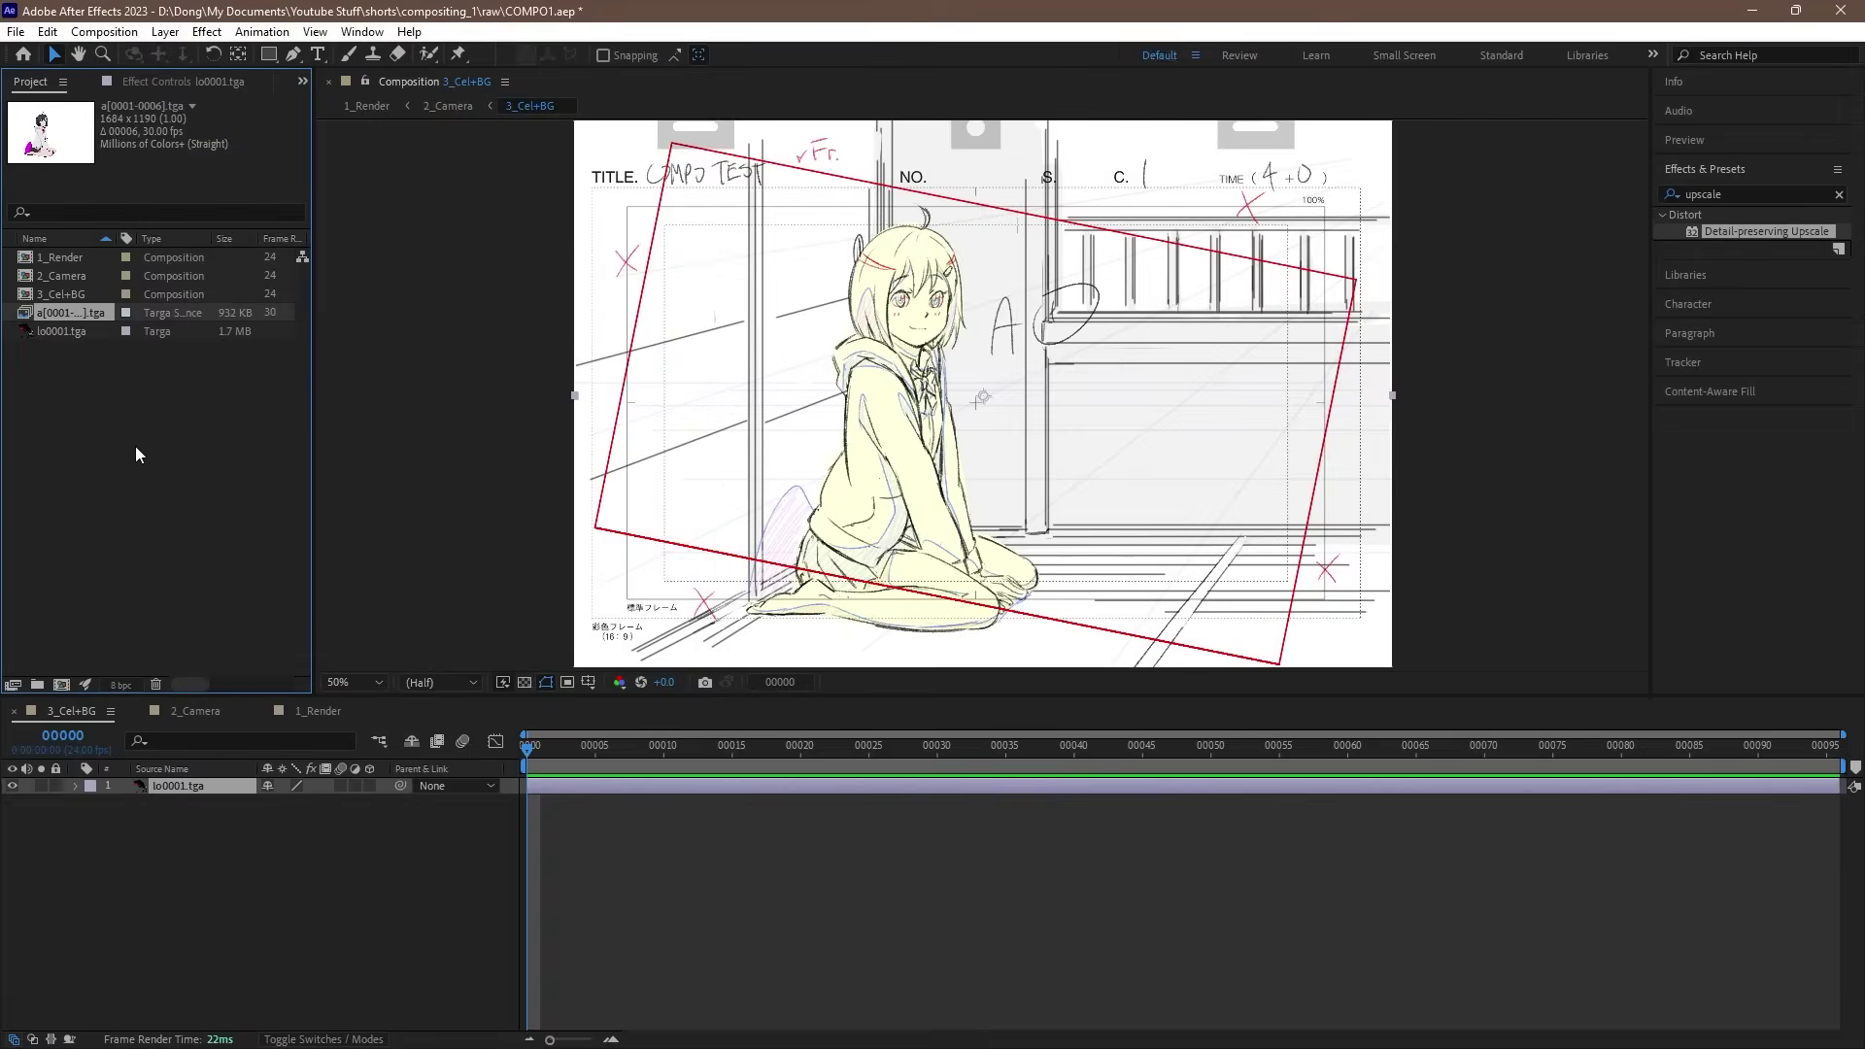
{"action": "right_click", "coordinate": [87, 321]}
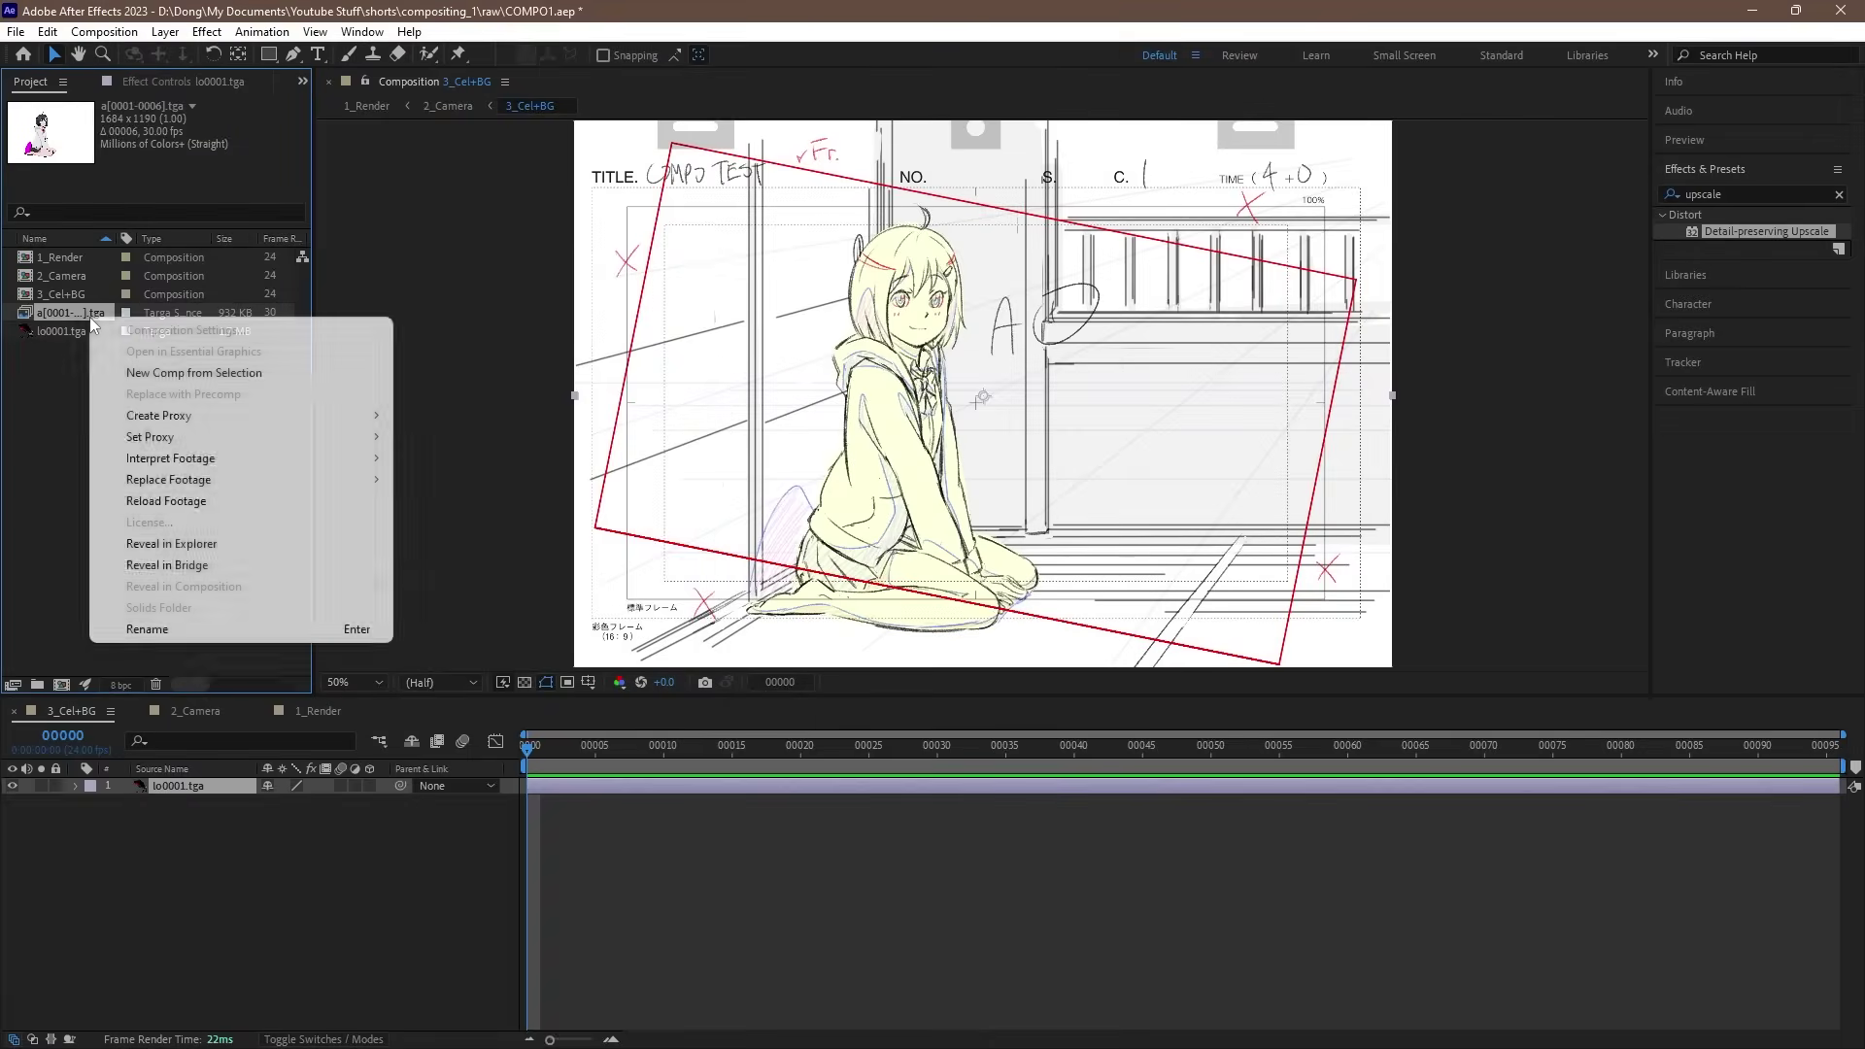
{"action": "left_click", "coordinate": [195, 369]}
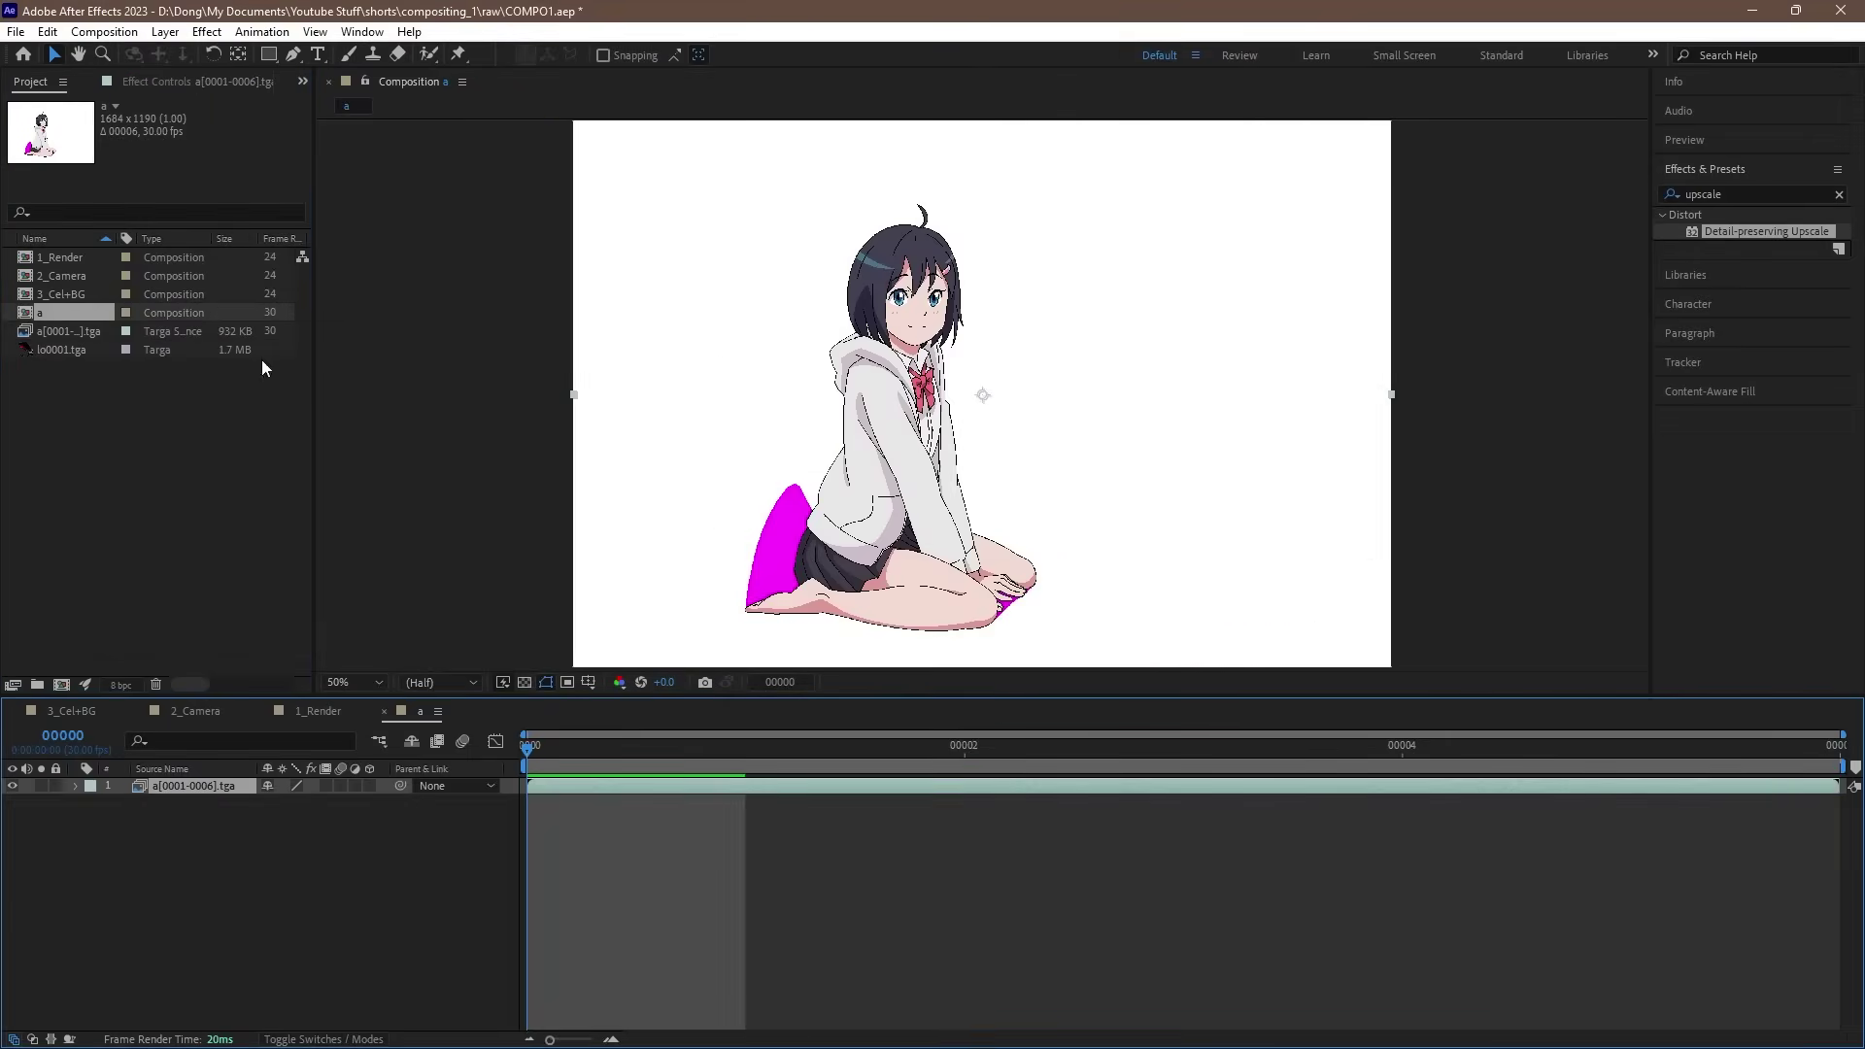
Step: Scrub and play through the character's animation frames
{"action": "left_click_drag", "start_coordinate": [544, 760], "coordinate": [846, 768]}
{"action": "key", "text": "space"}
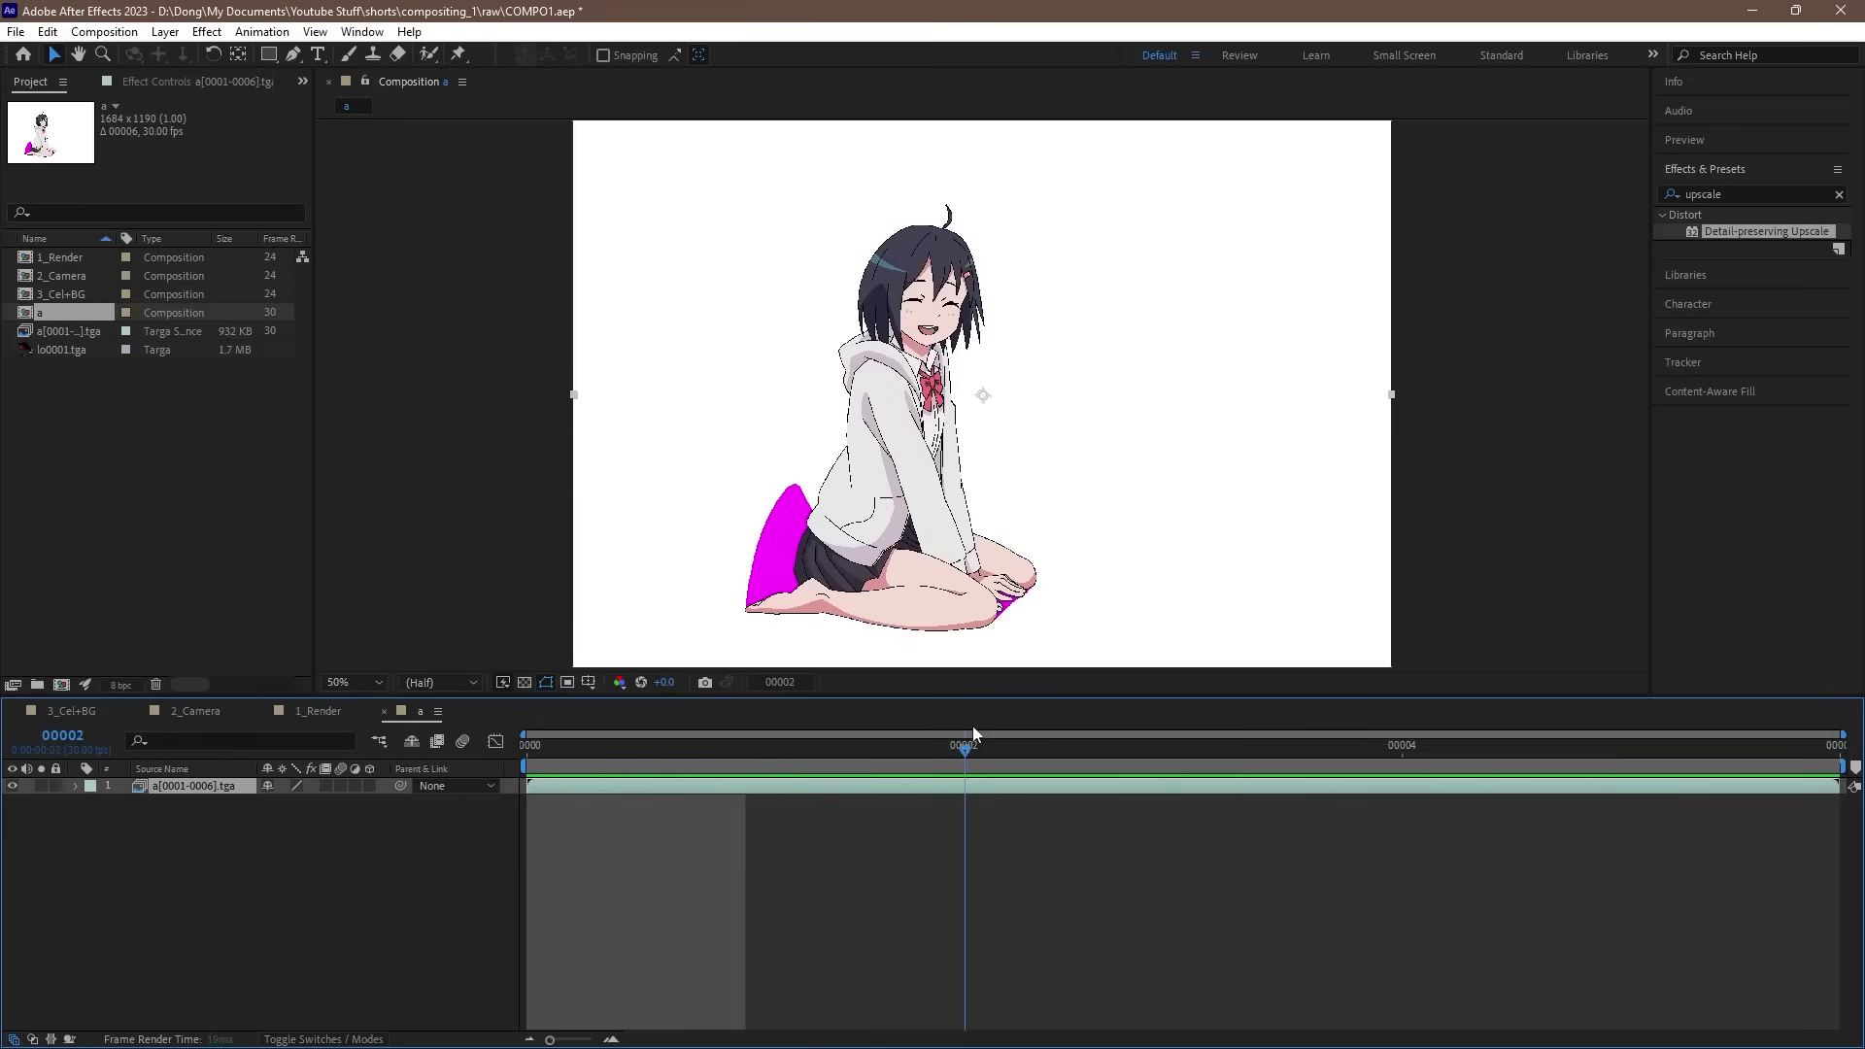
{"action": "scroll", "coordinate": [870, 291], "scroll_direction": "up", "scroll_amount": 5}
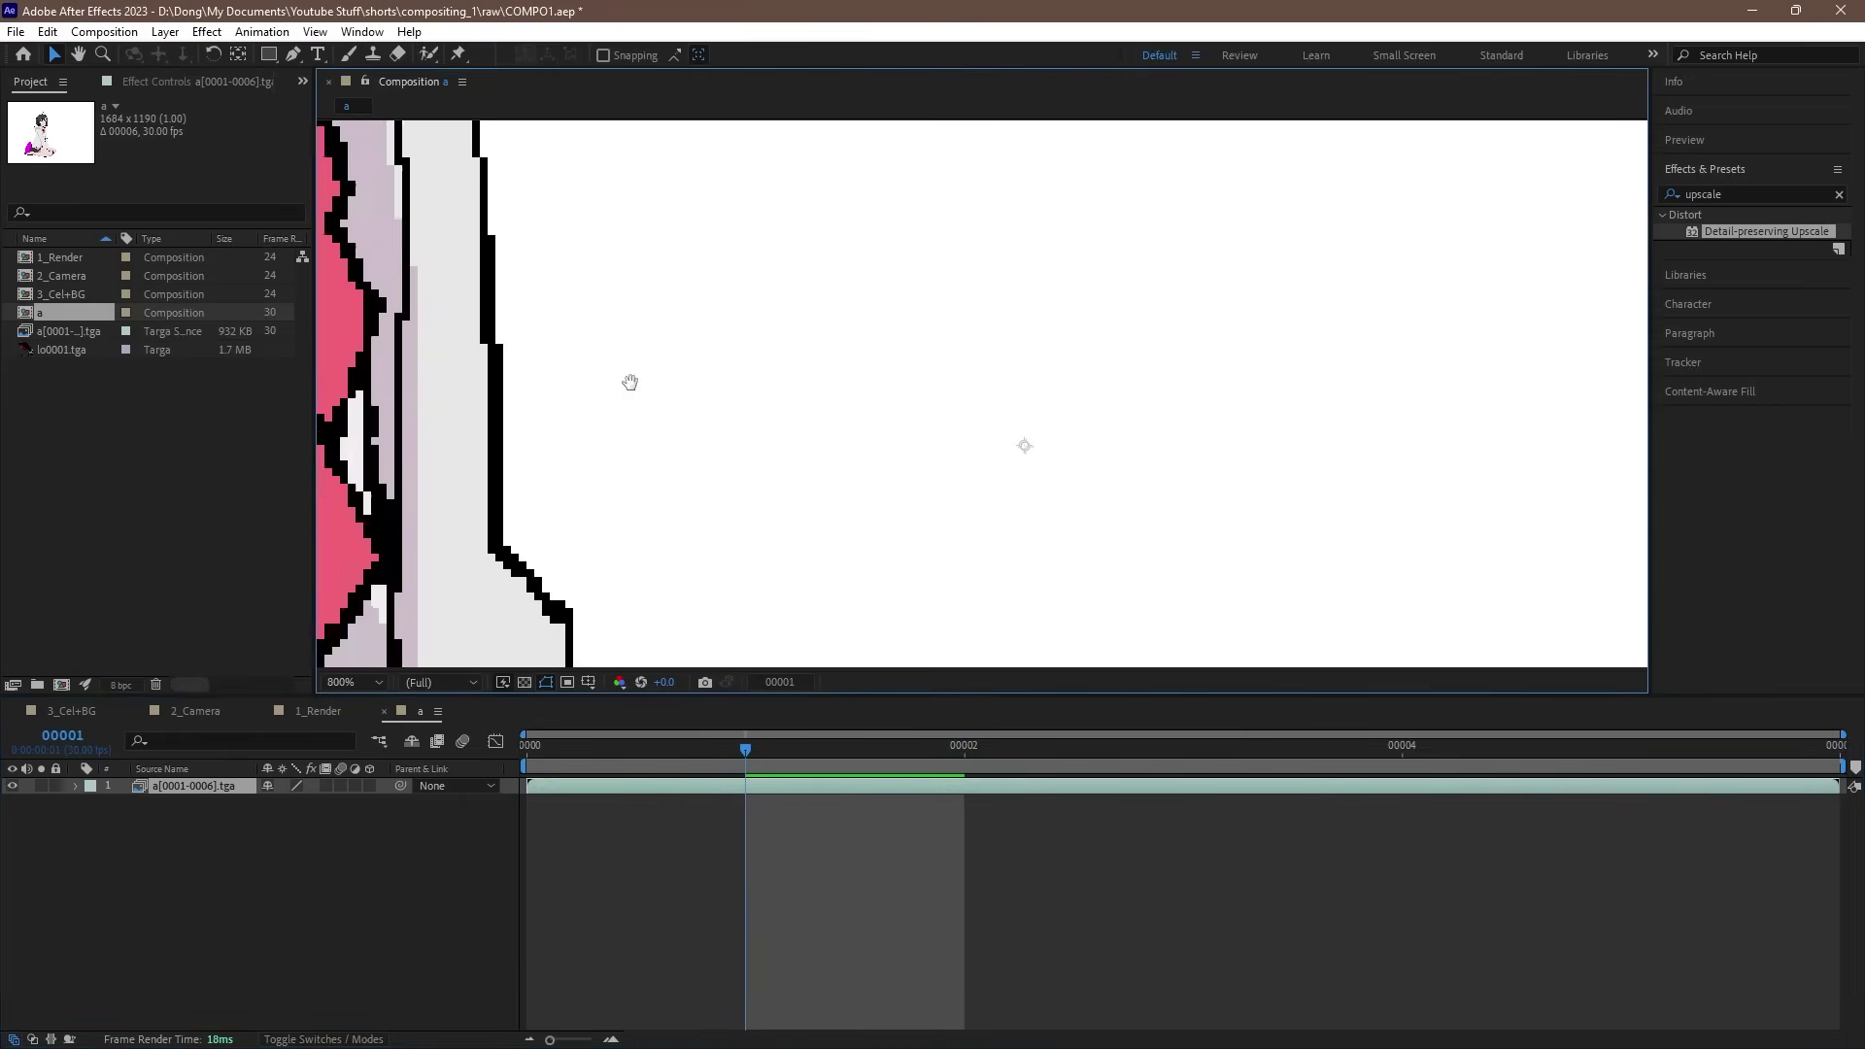
{"action": "scroll", "coordinate": [629, 383], "scroll_direction": "down", "scroll_amount": 2}
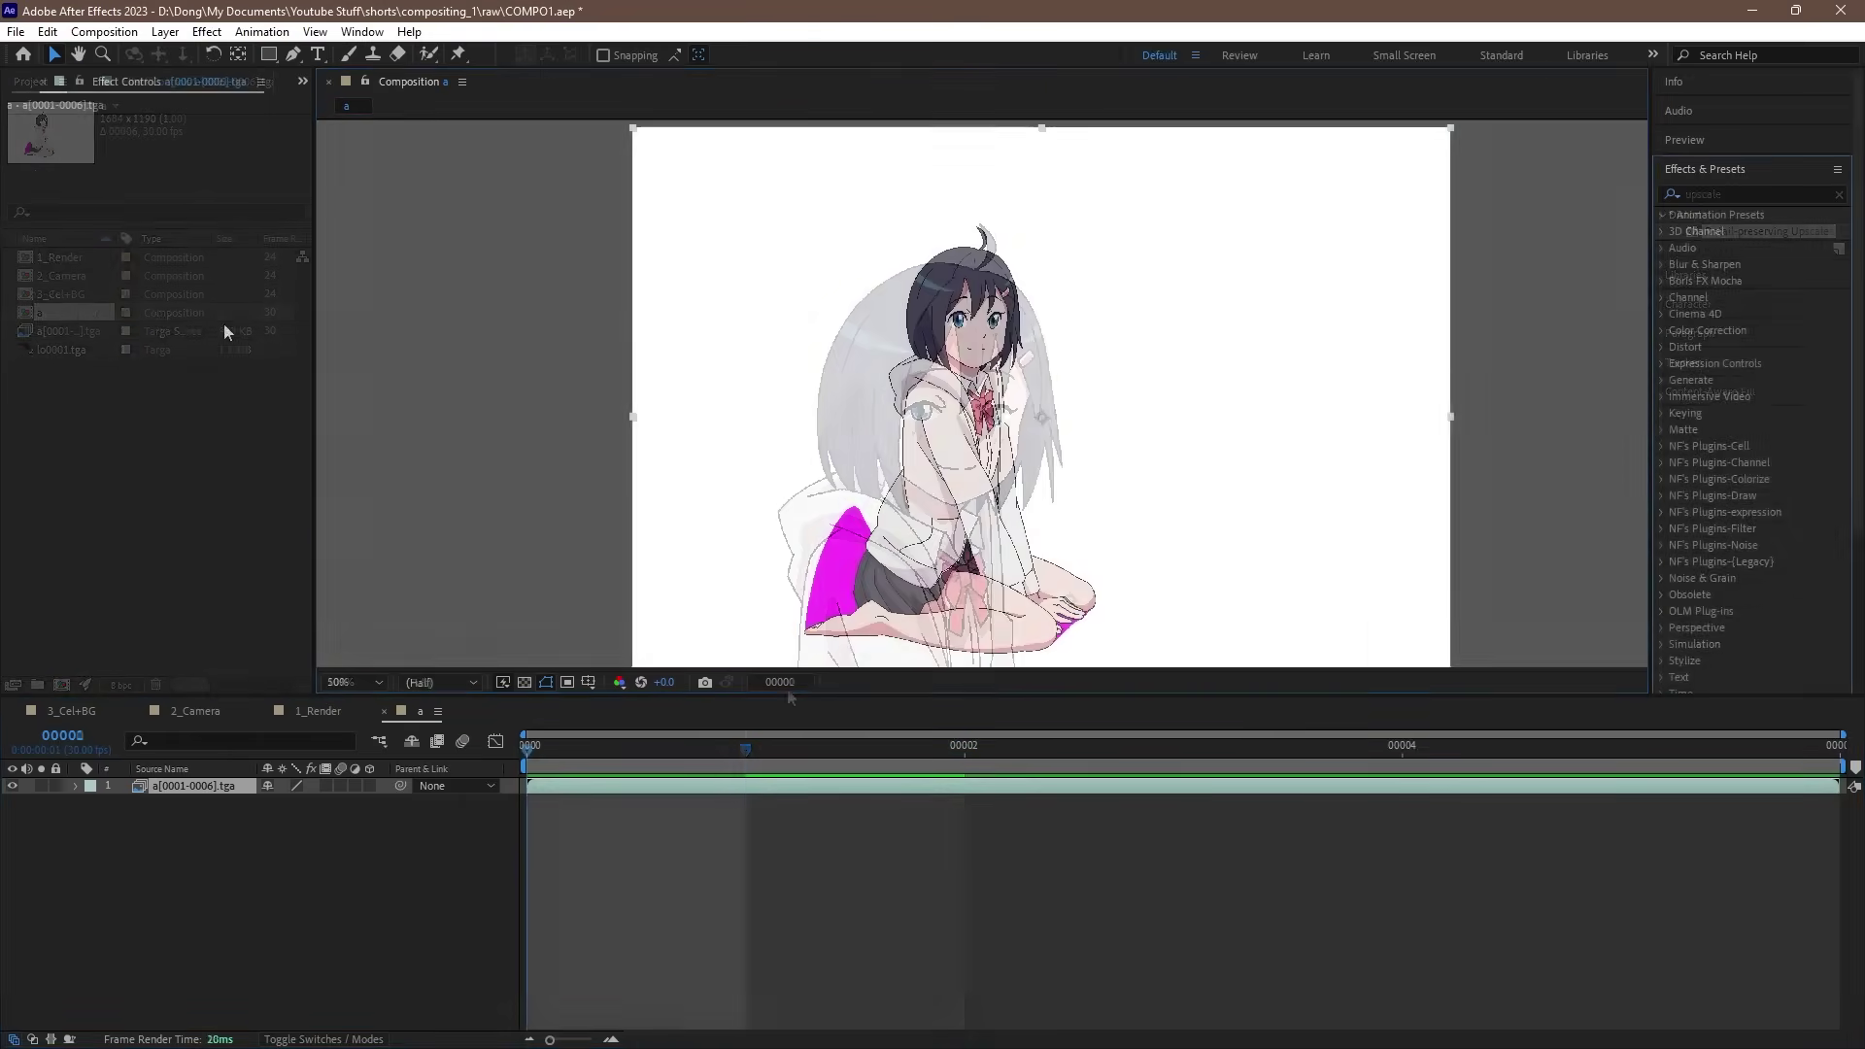
Step: Apply F's ColorKey to the character layer to remove its white background
{"action": "right_click", "coordinate": [223, 323]}
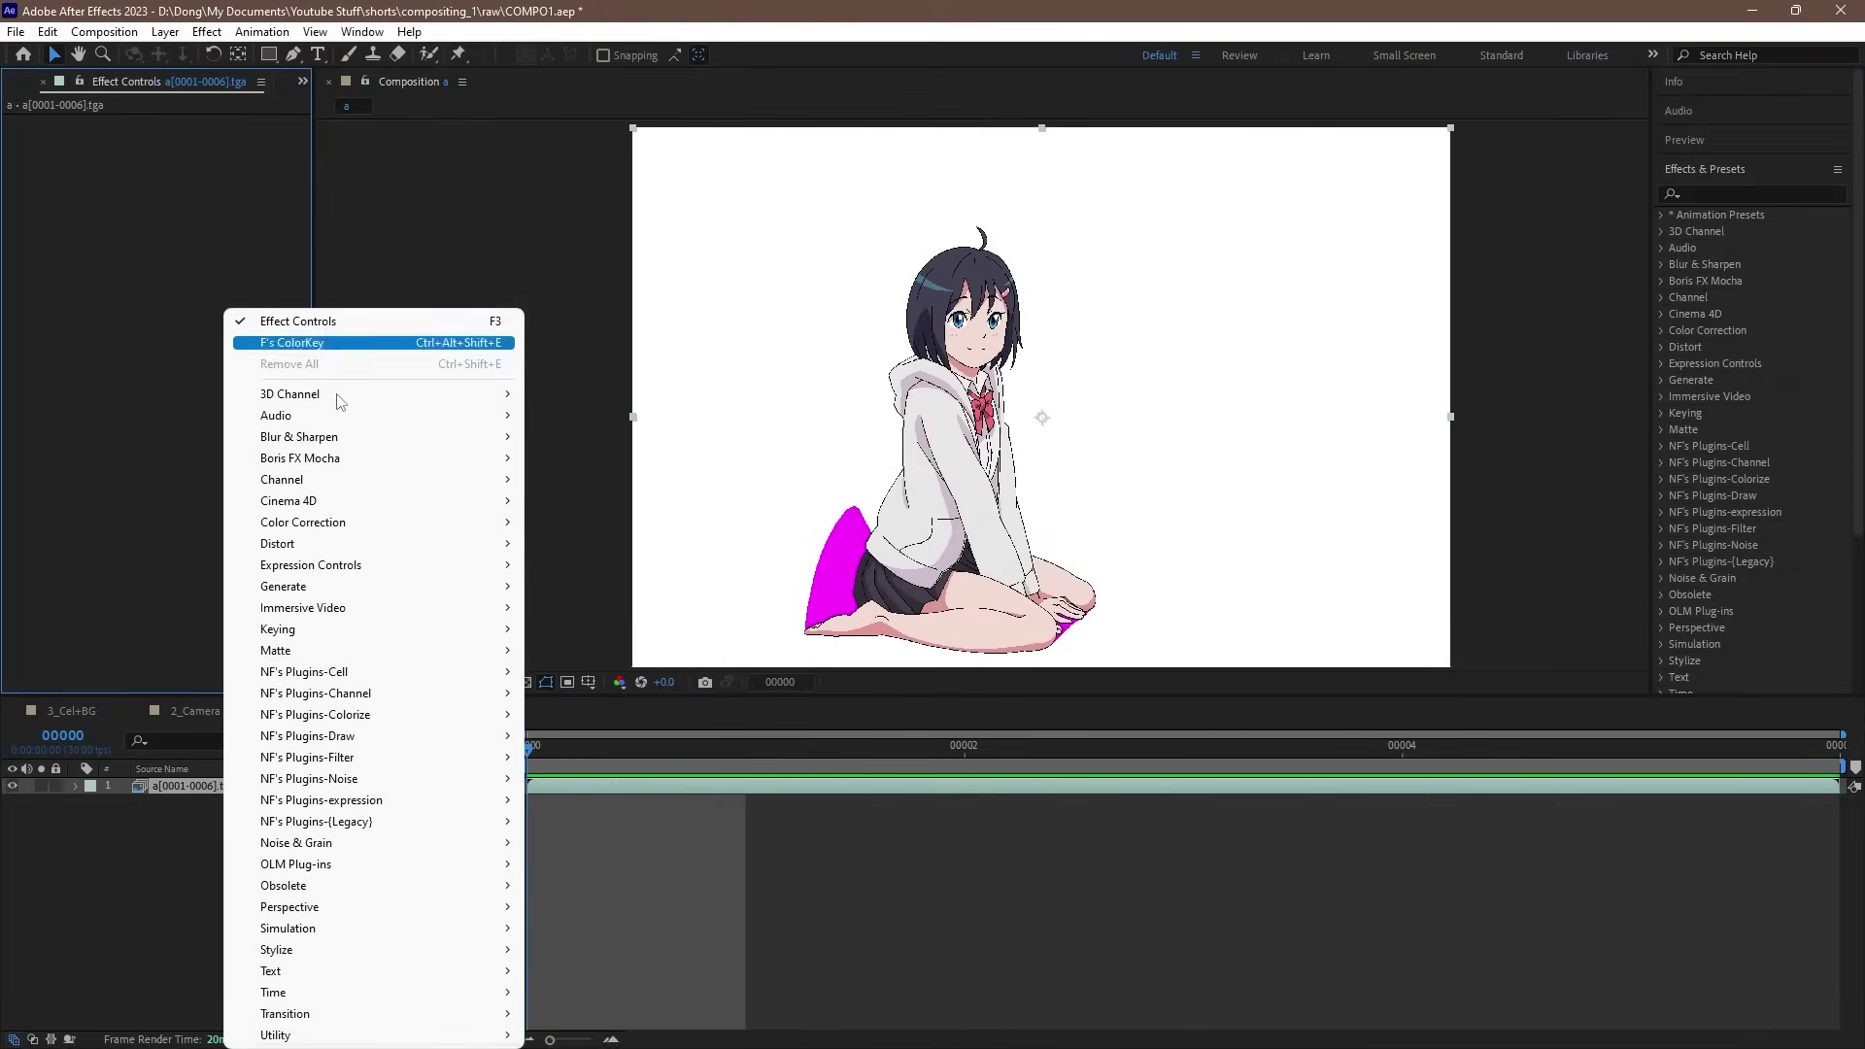
{"action": "mouse_move", "coordinate": [445, 680]}
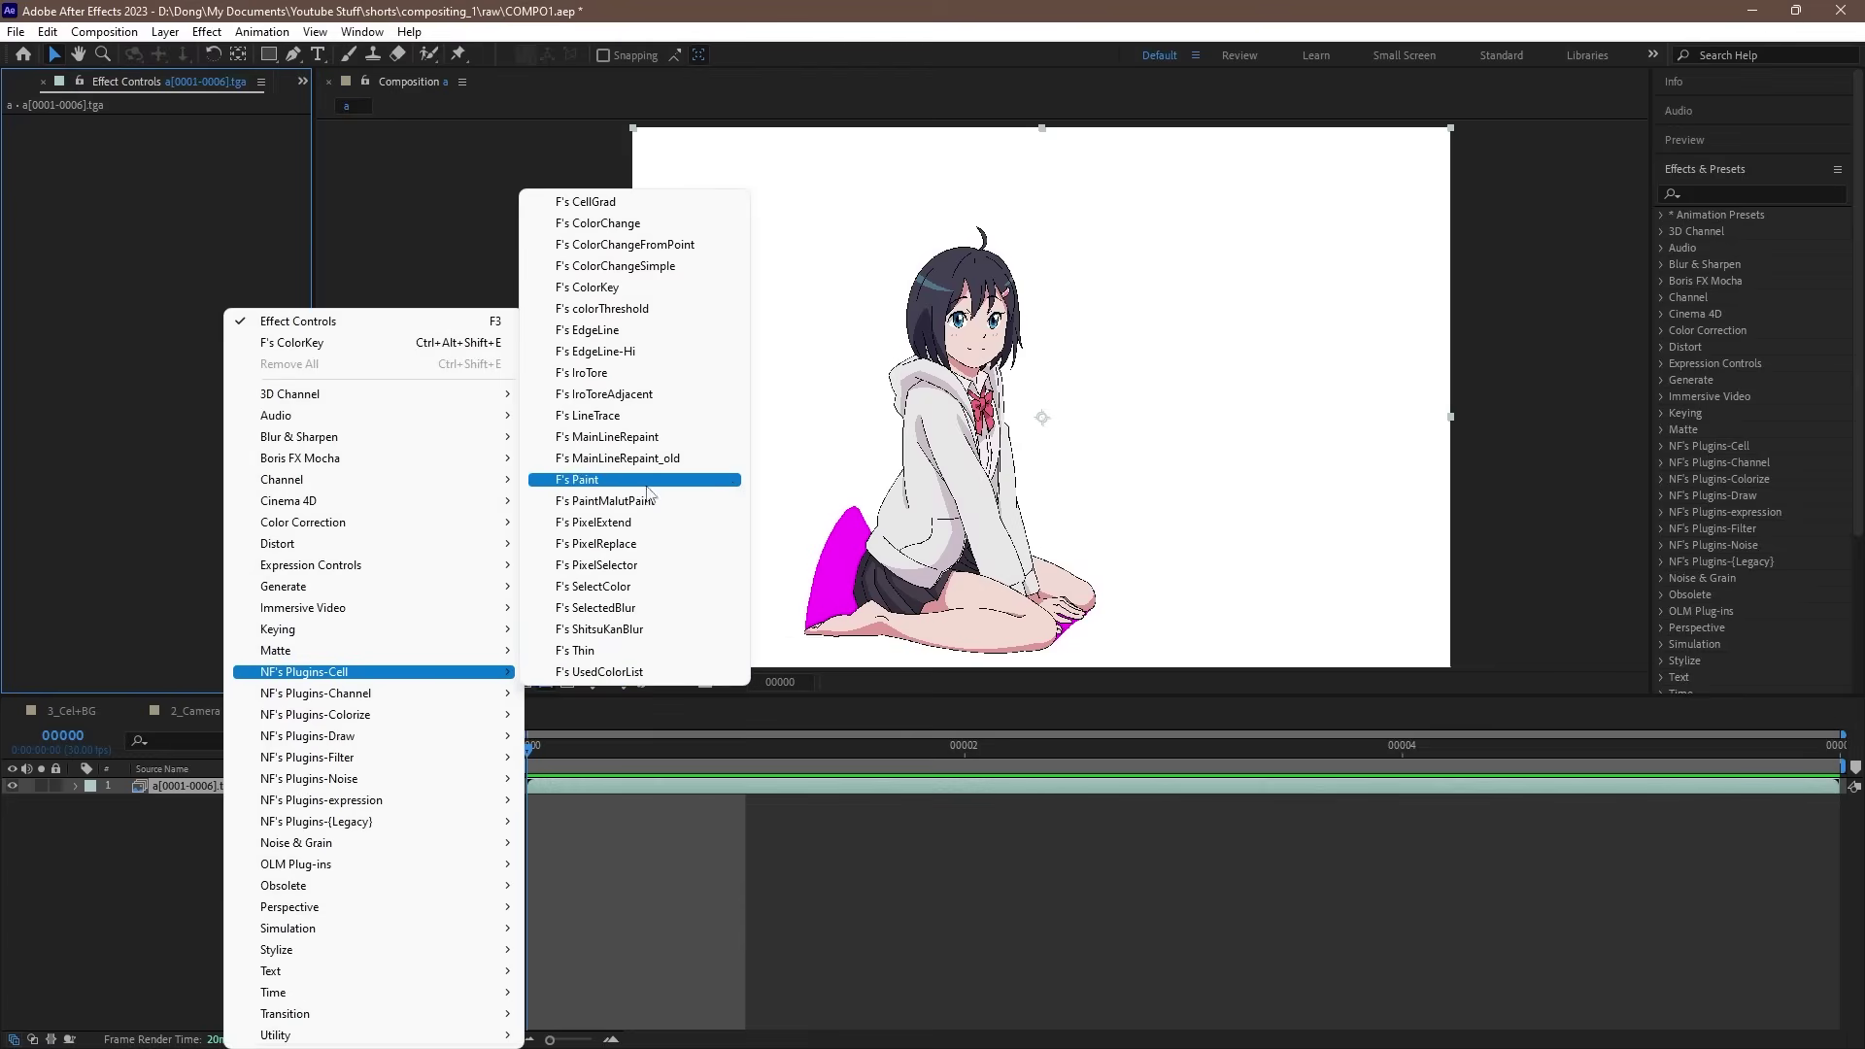
{"action": "left_click", "coordinate": [621, 288]}
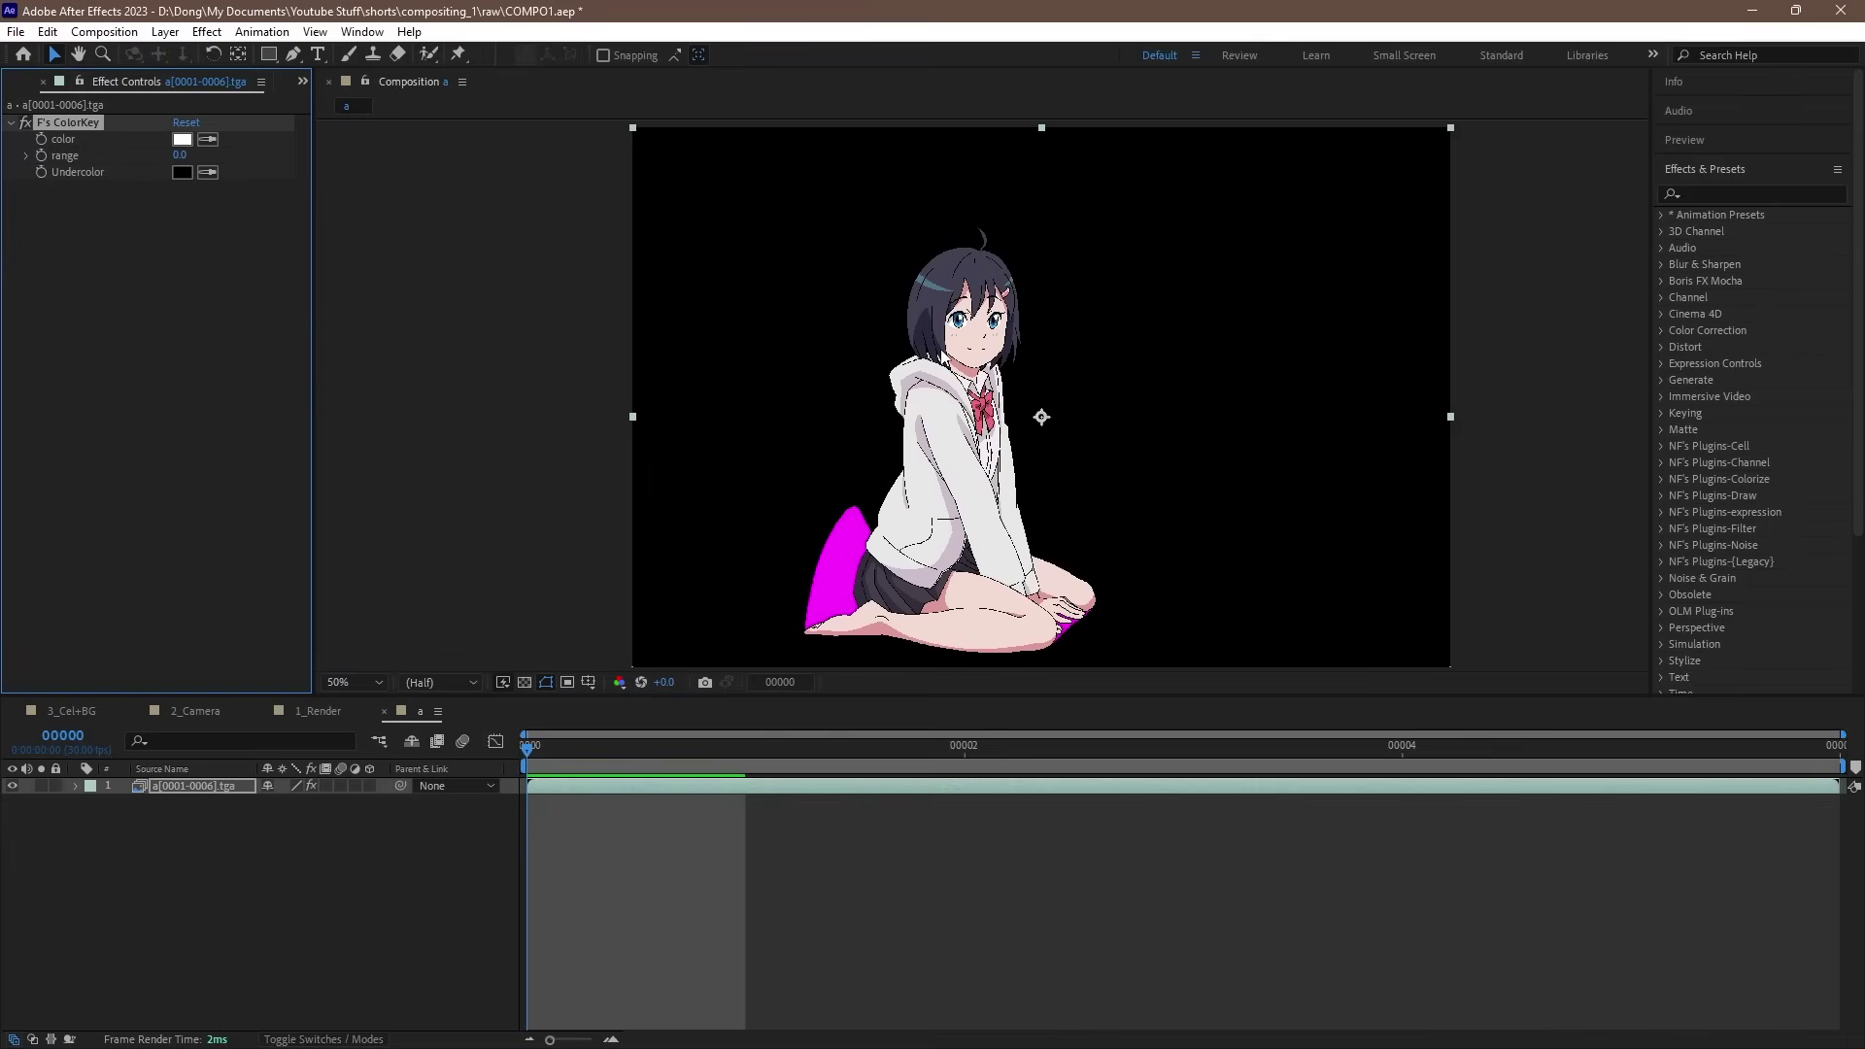
{"action": "scroll", "coordinate": [1010, 369], "scroll_direction": "up", "scroll_amount": 6}
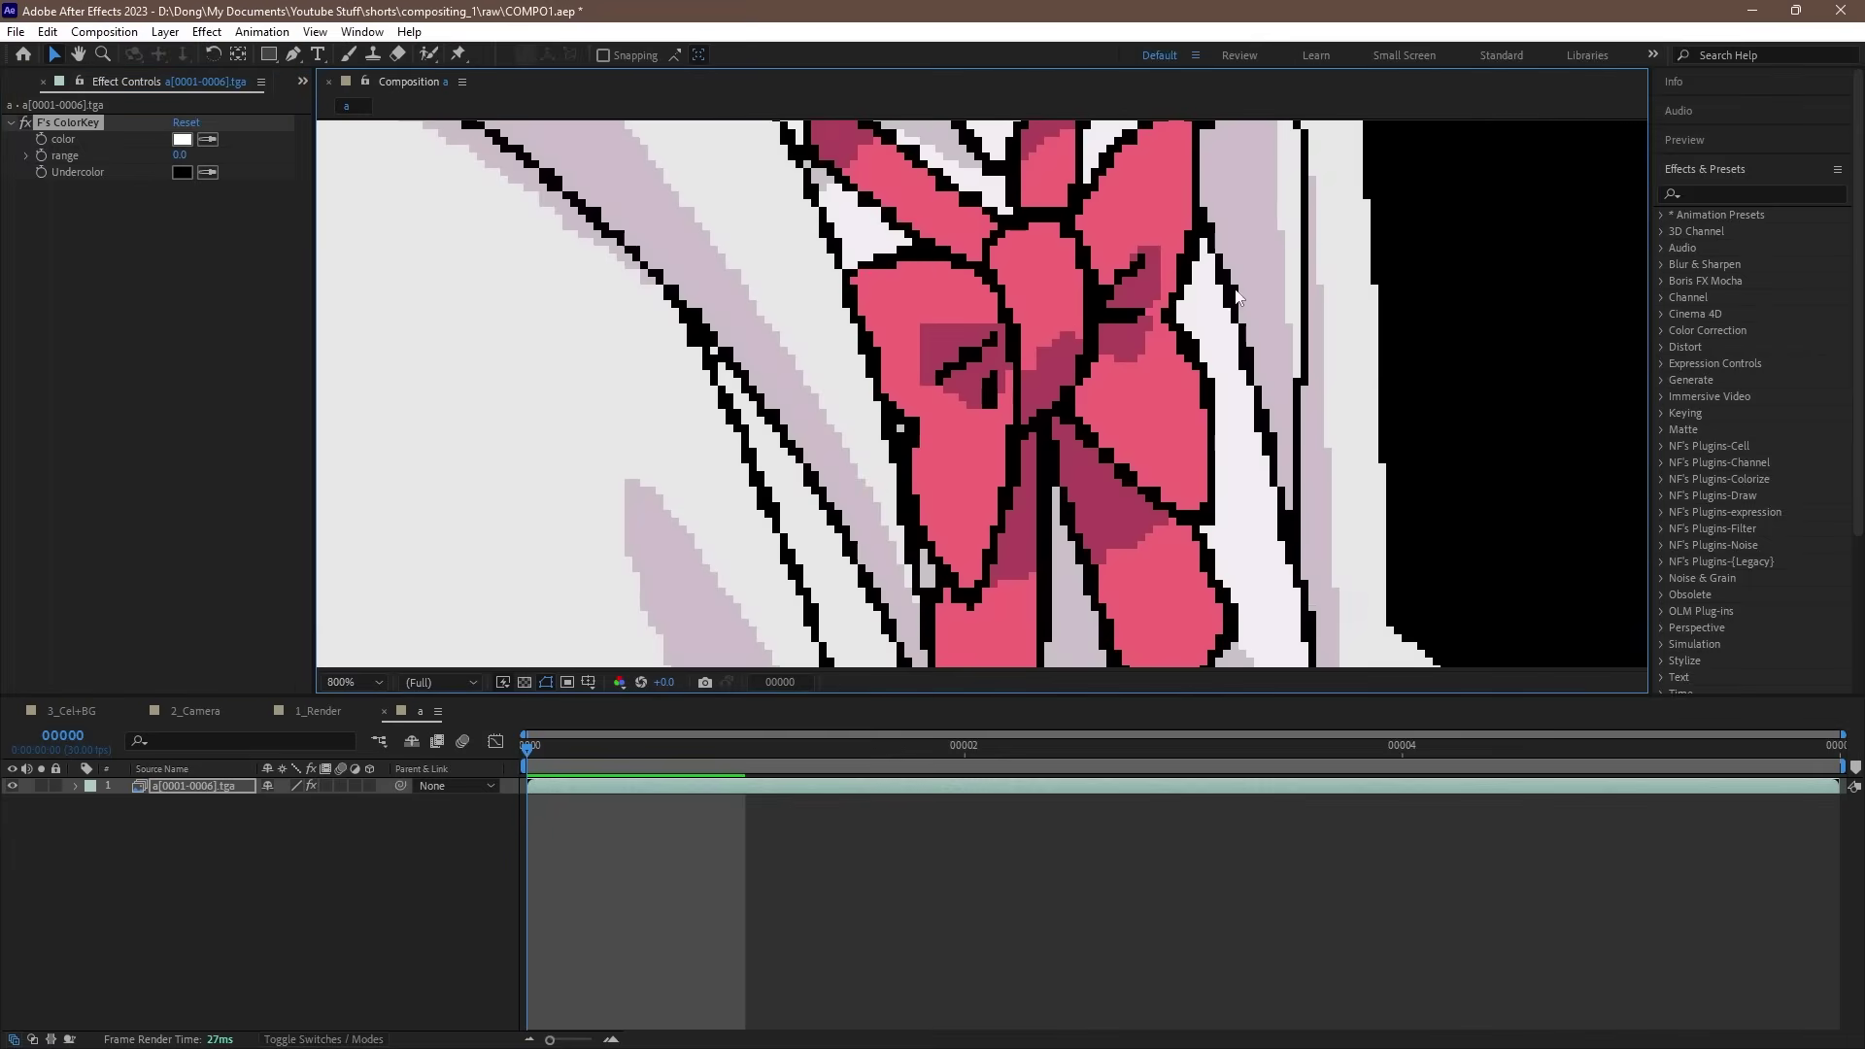
{"action": "scroll", "coordinate": [1239, 290], "scroll_direction": "down", "scroll_amount": 3}
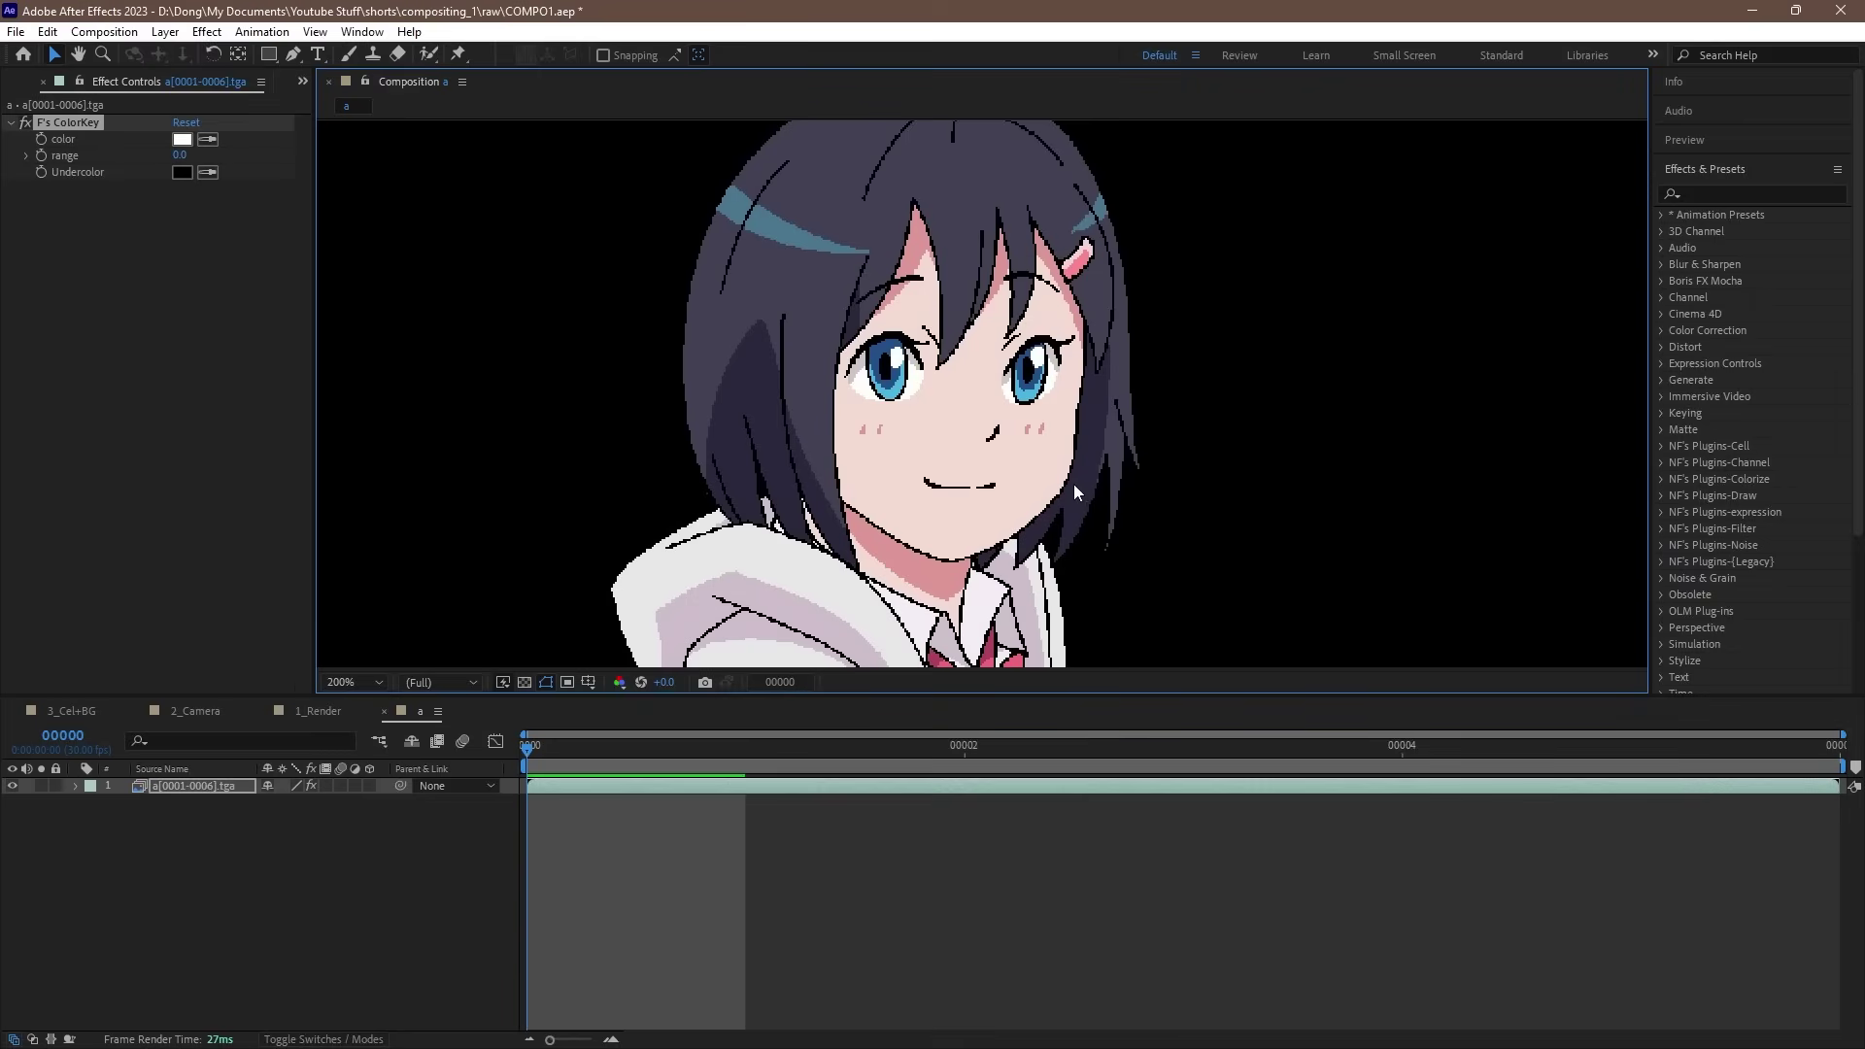
{"action": "scroll", "coordinate": [1075, 484], "scroll_direction": "down", "scroll_amount": 2}
{"action": "left_click", "coordinate": [50, 88]}
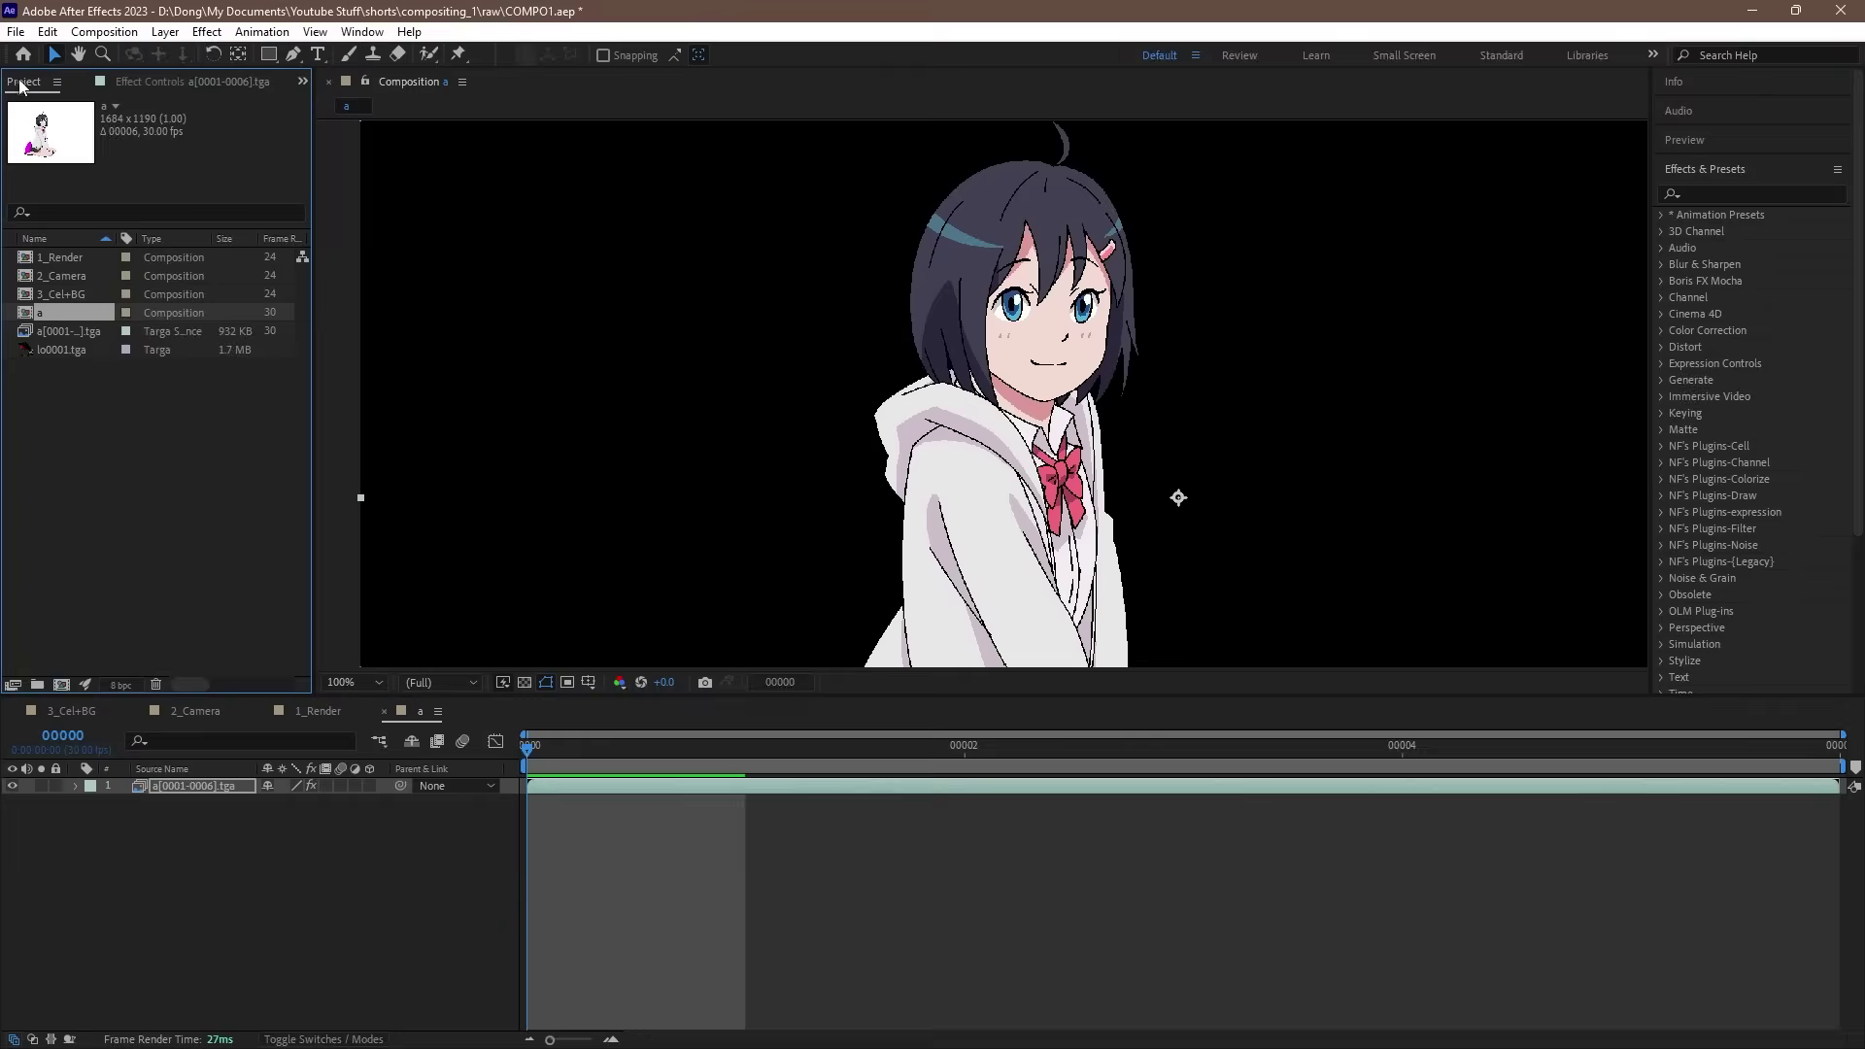
Step: Set comp a's background colour to light grey, then nest a in new comp 'a 2'
{"action": "right_click", "coordinate": [79, 311]}
{"action": "left_click", "coordinate": [145, 316]}
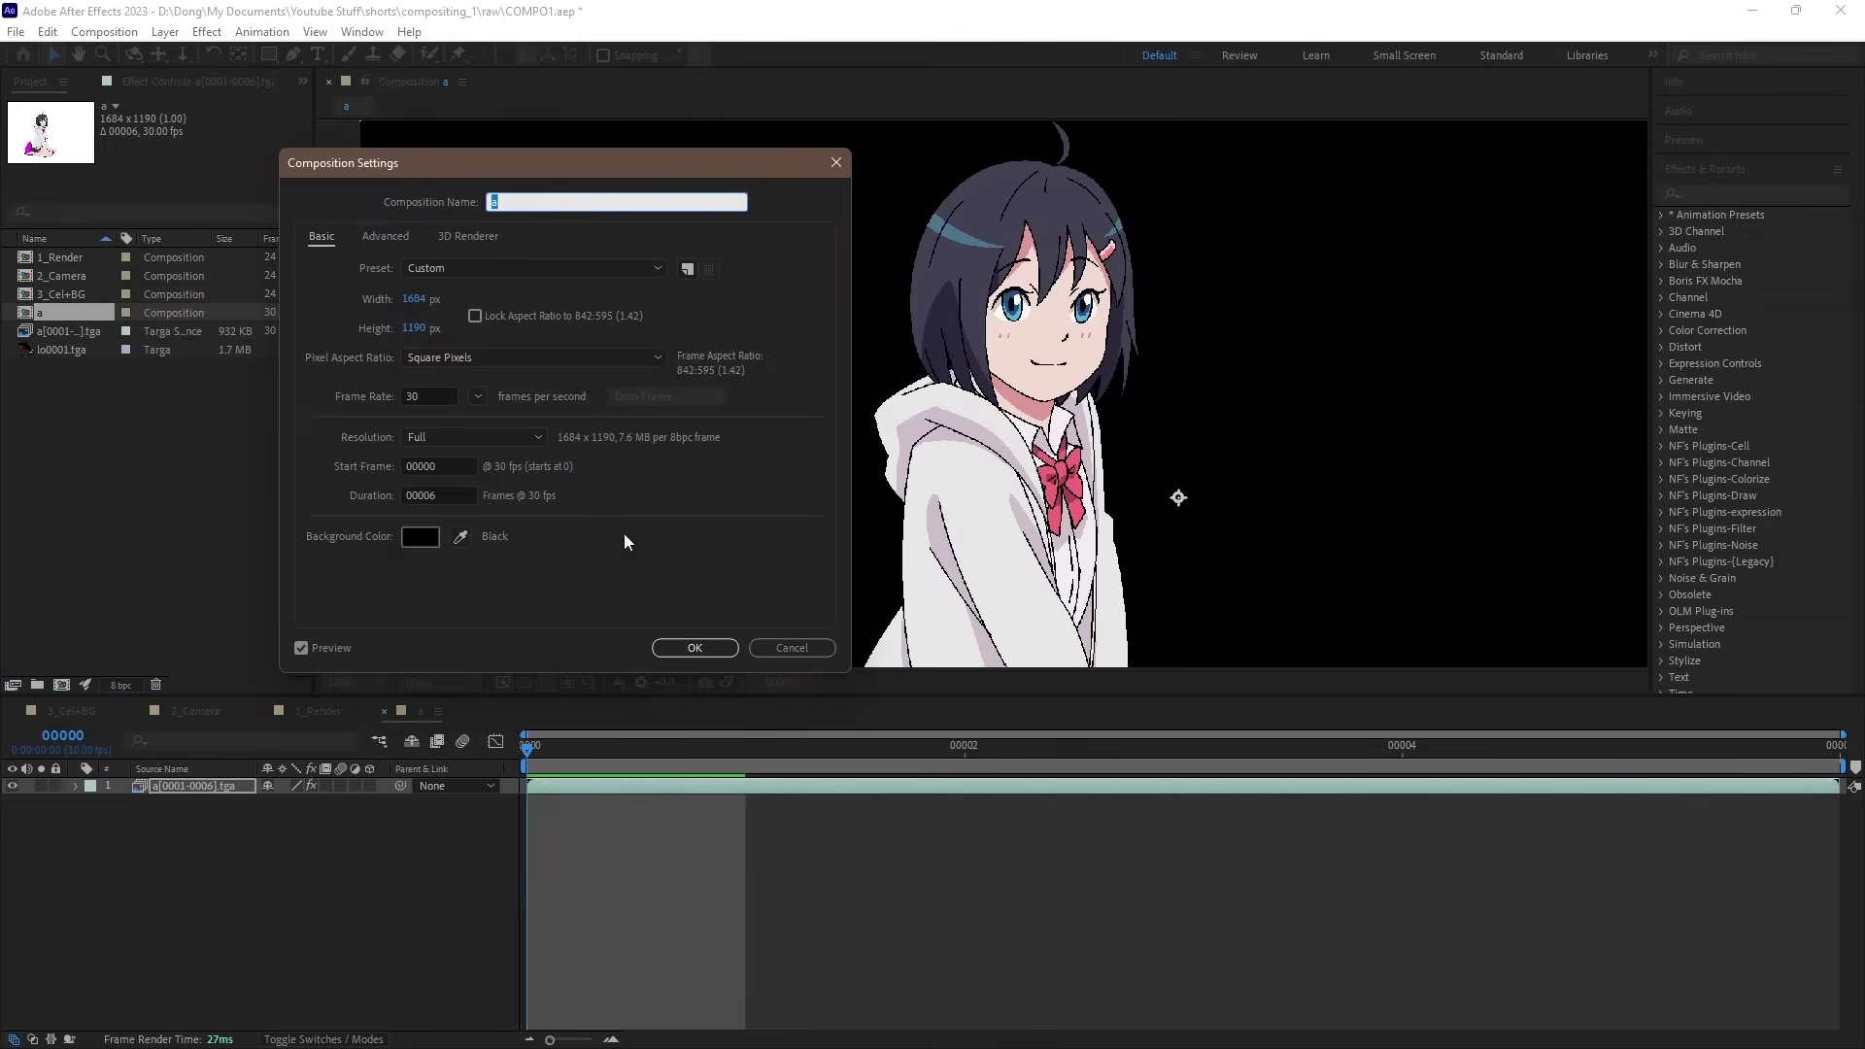
{"action": "left_click", "coordinate": [419, 536]}
{"action": "left_click_drag", "start_coordinate": [550, 491], "coordinate": [277, 375]}
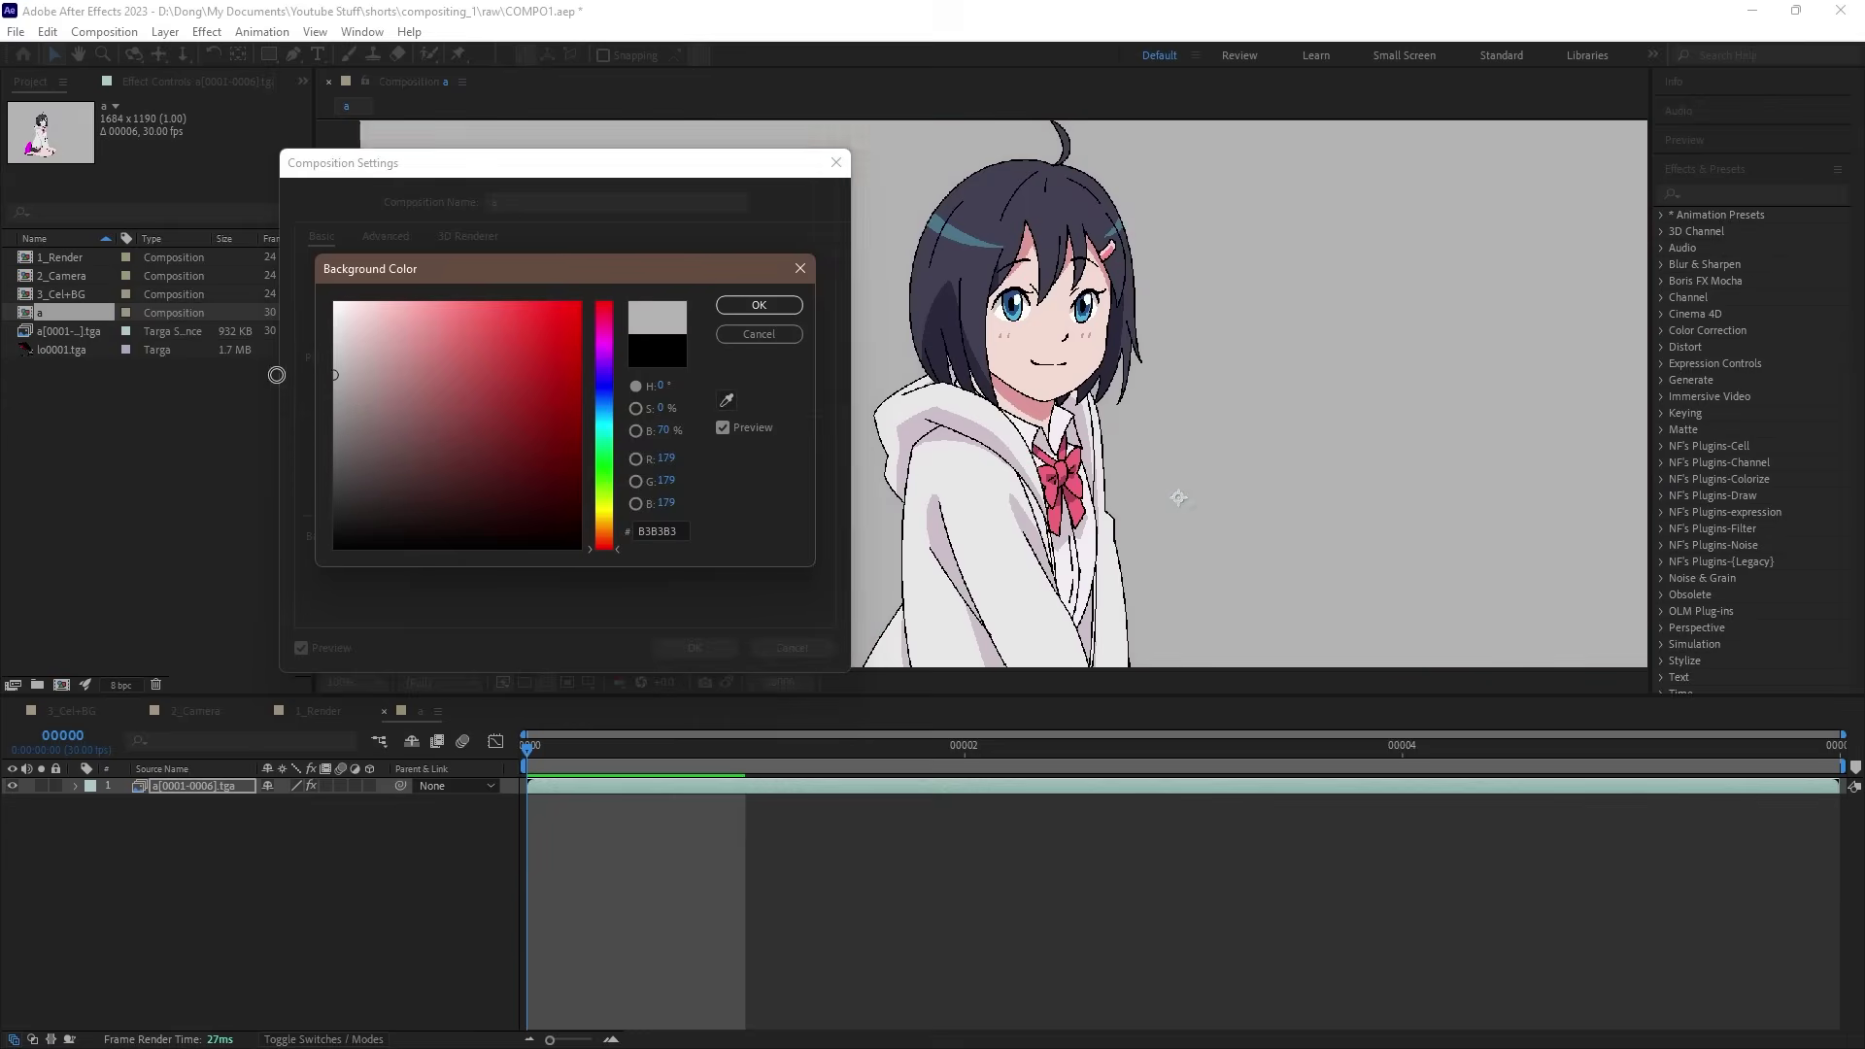
{"action": "left_click", "coordinate": [768, 303]}
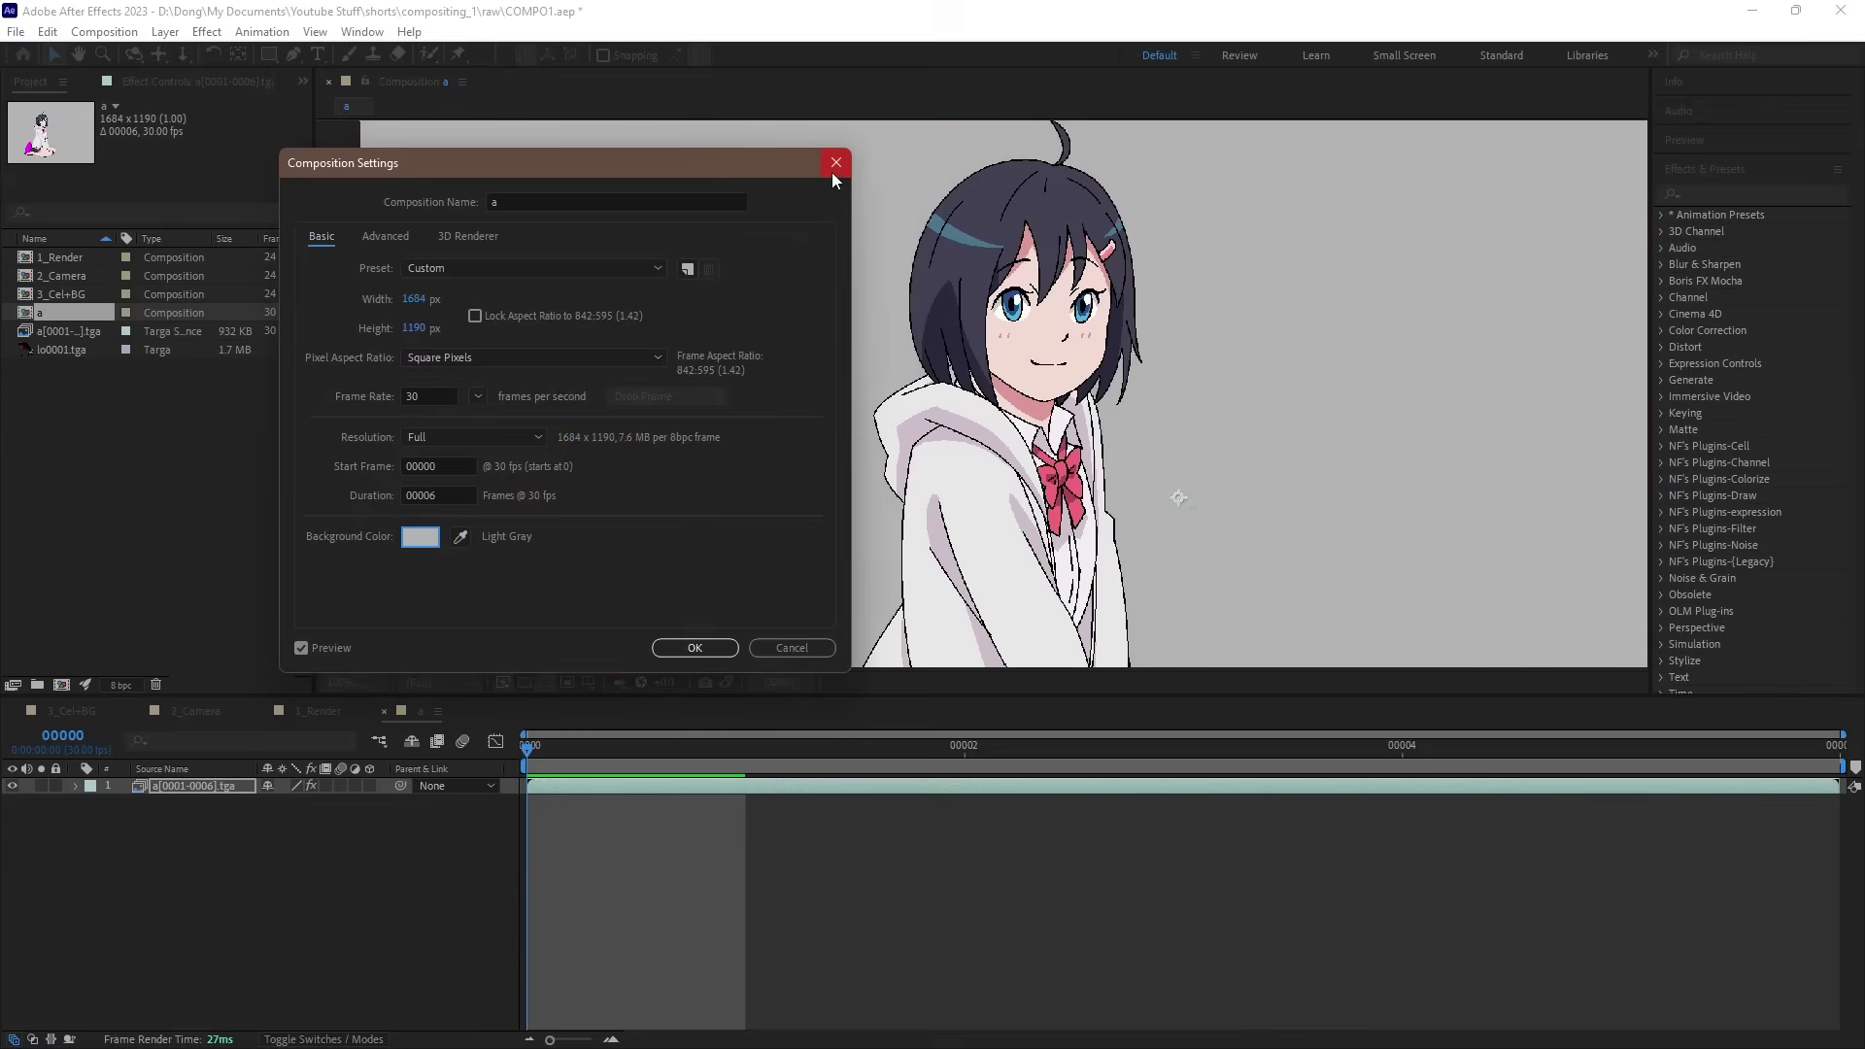
{"action": "left_click", "coordinate": [714, 651]}
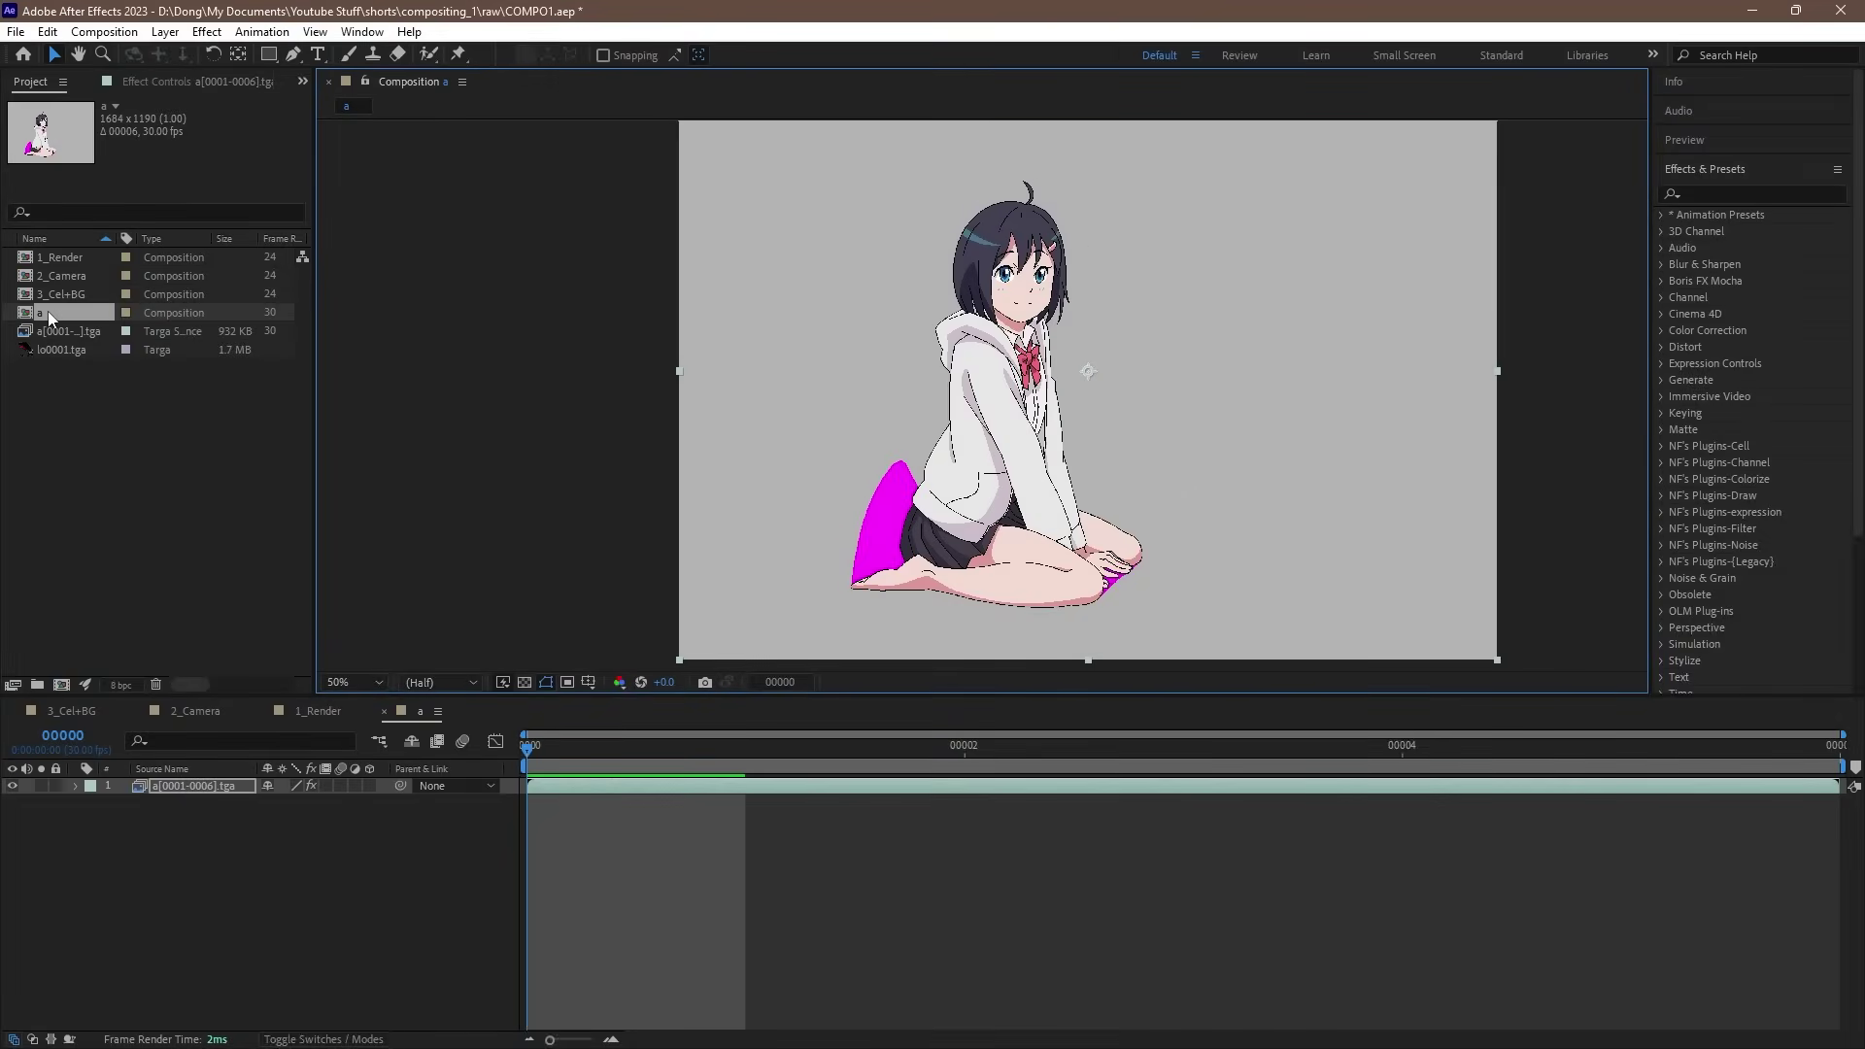
{"action": "right_click", "coordinate": [48, 311]}
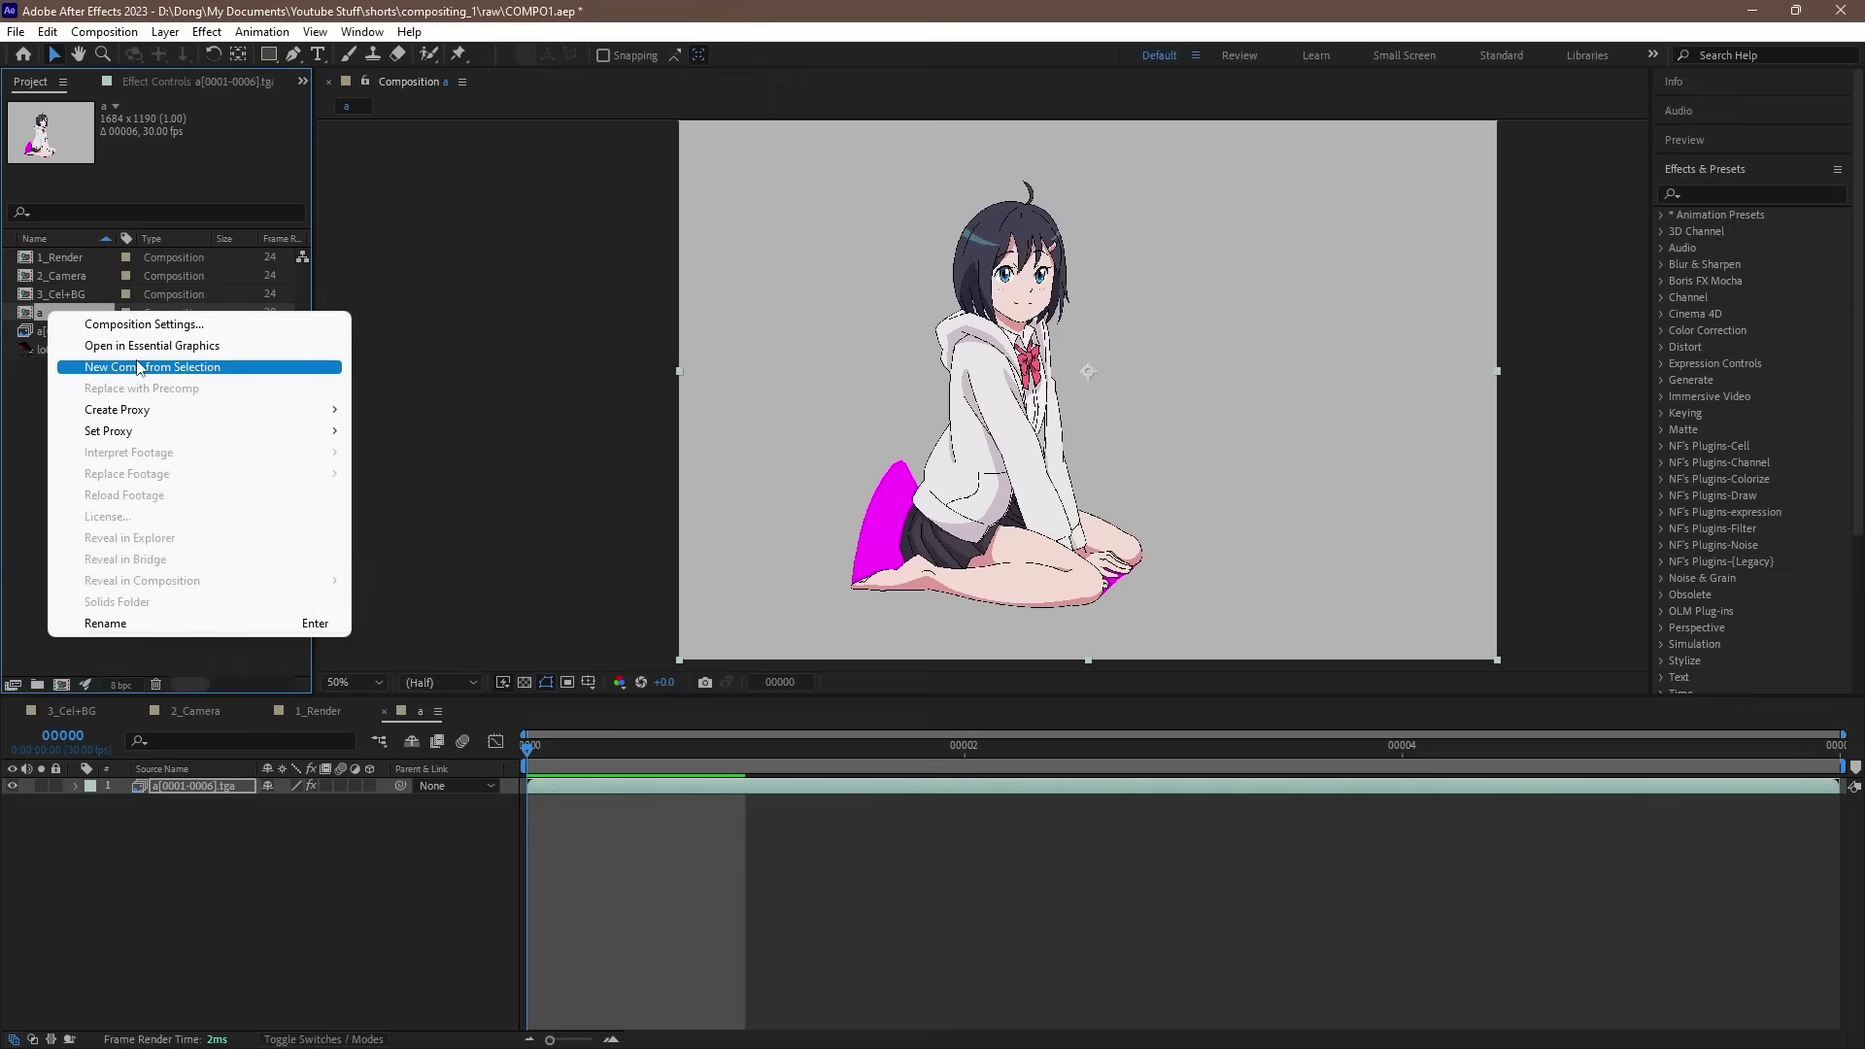
{"action": "left_click", "coordinate": [131, 365]}
Step: Rename composition 'a 2' to a_comp
{"action": "right_click", "coordinate": [50, 332]}
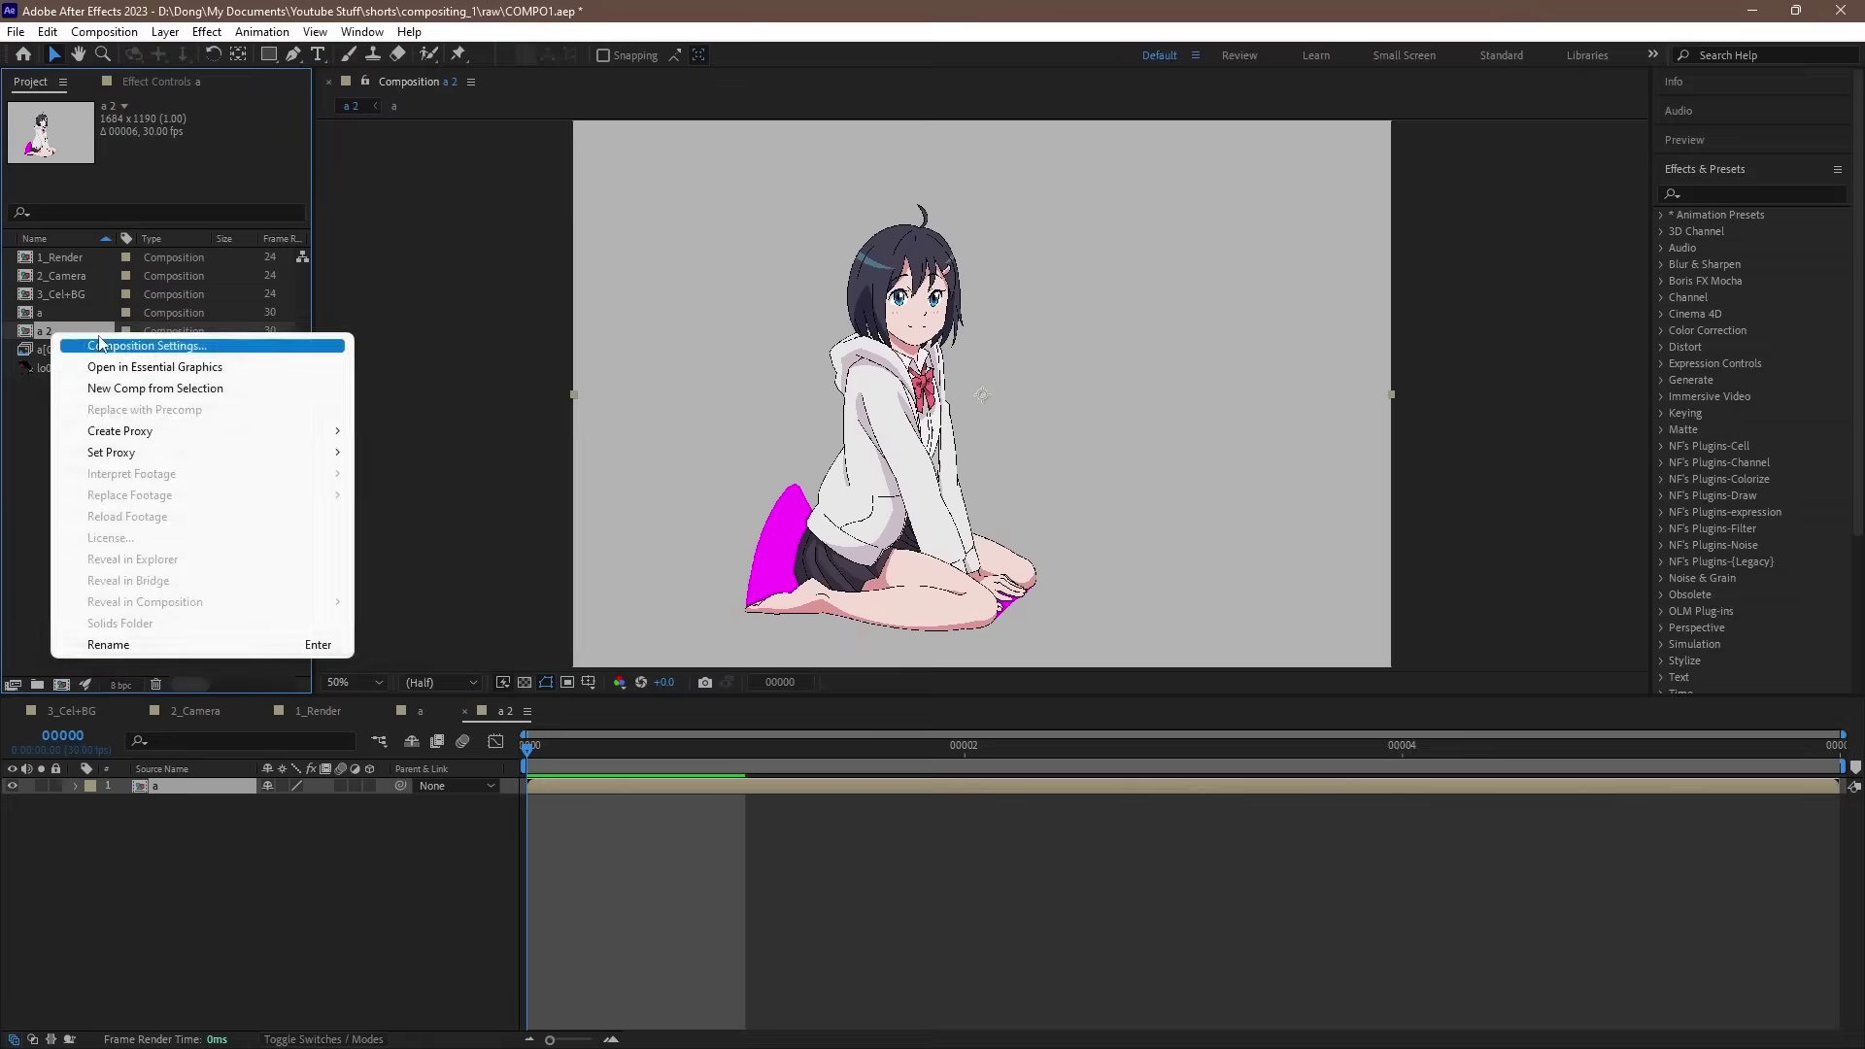
{"action": "left_click", "coordinate": [88, 342]}
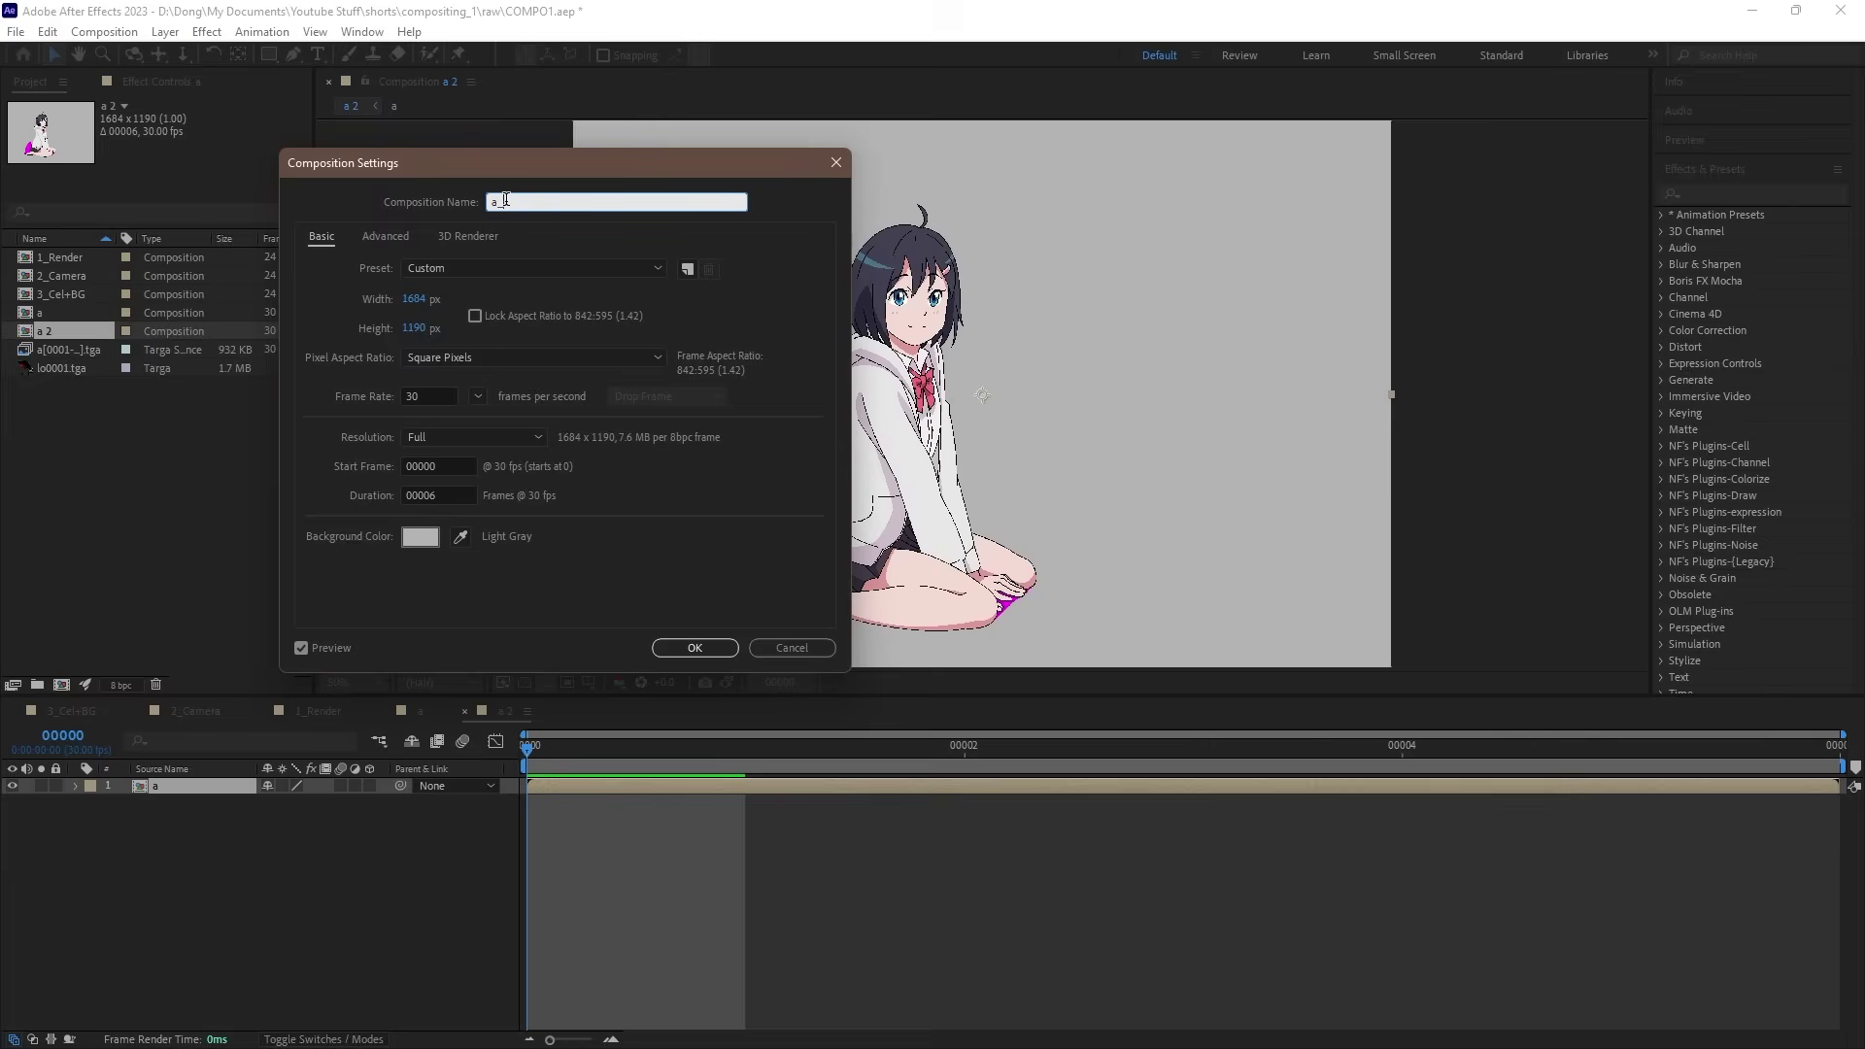
{"action": "key", "text": "Return"}
{"action": "scroll", "coordinate": [505, 201], "scroll_direction": "up", "scroll_amount": 3}
Step: Copy and paste the character layer 'a' to duplicate it
{"action": "right_click", "coordinate": [342, 227]}
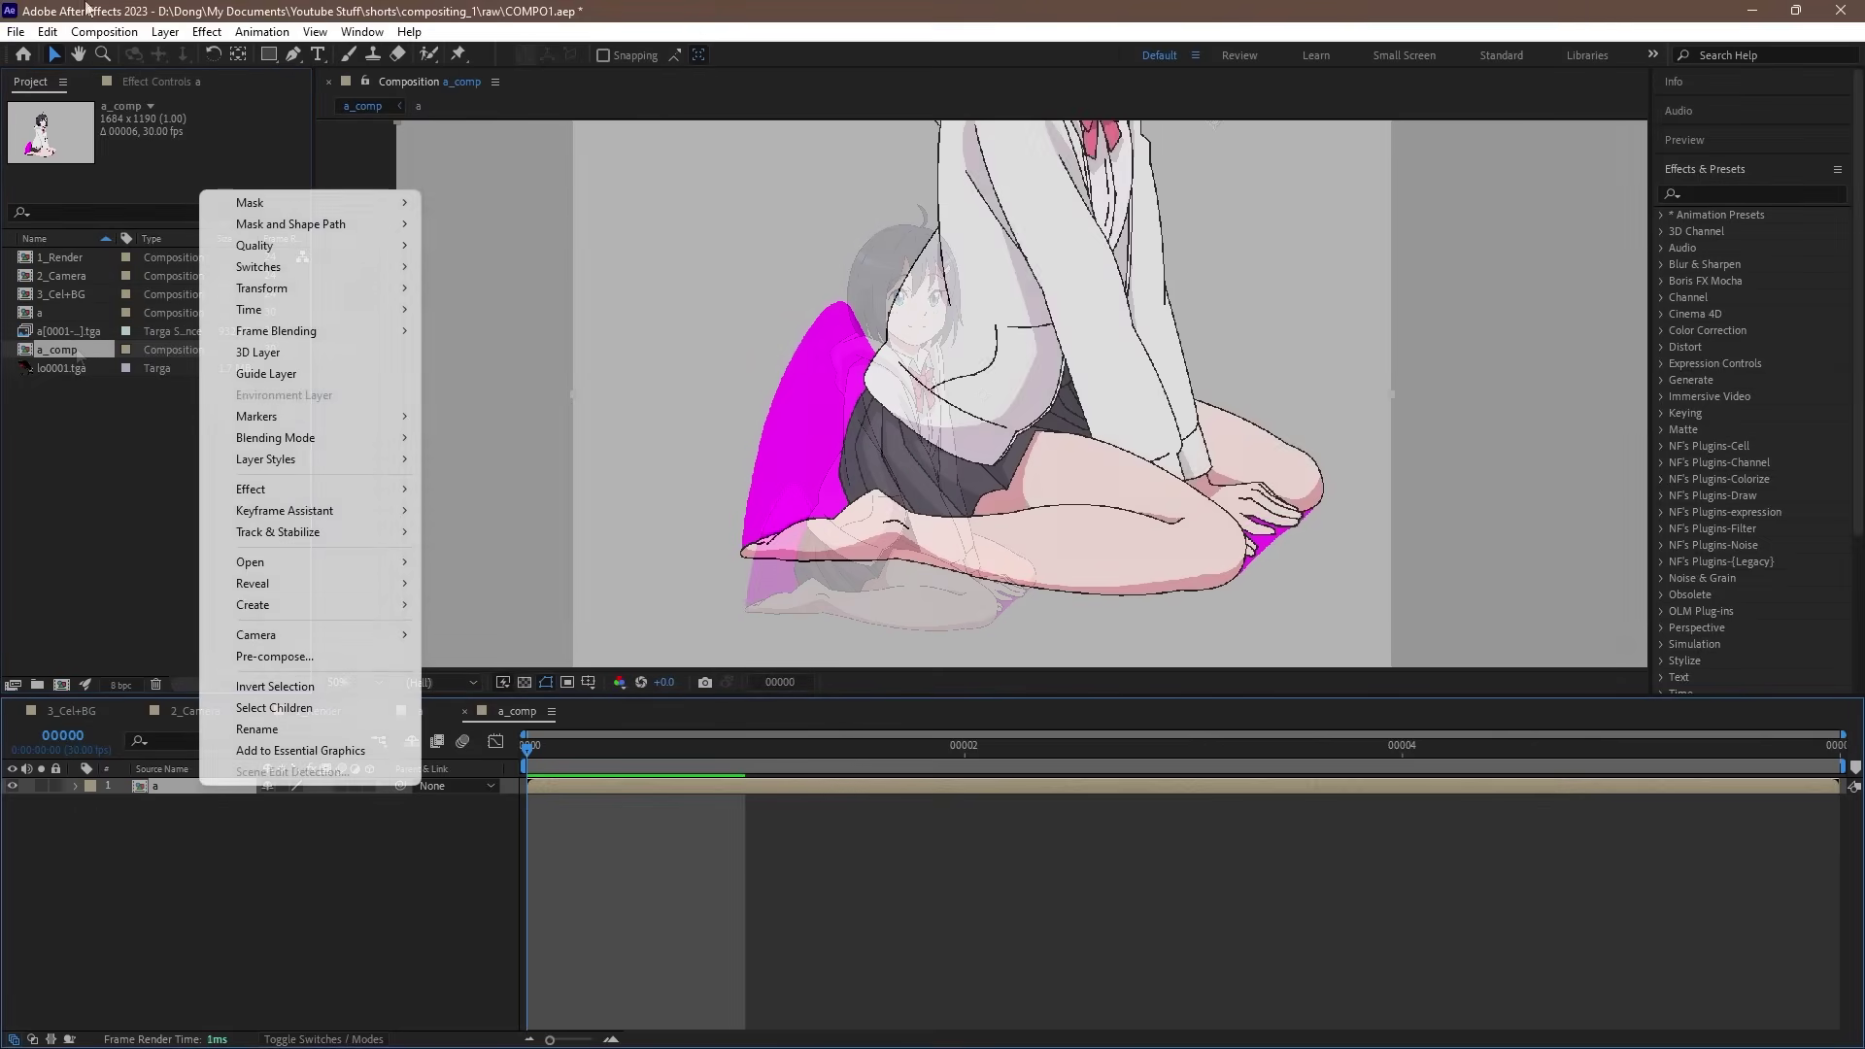
{"action": "left_click", "coordinate": [47, 31]}
{"action": "left_click", "coordinate": [82, 148]}
{"action": "left_click", "coordinate": [47, 31]}
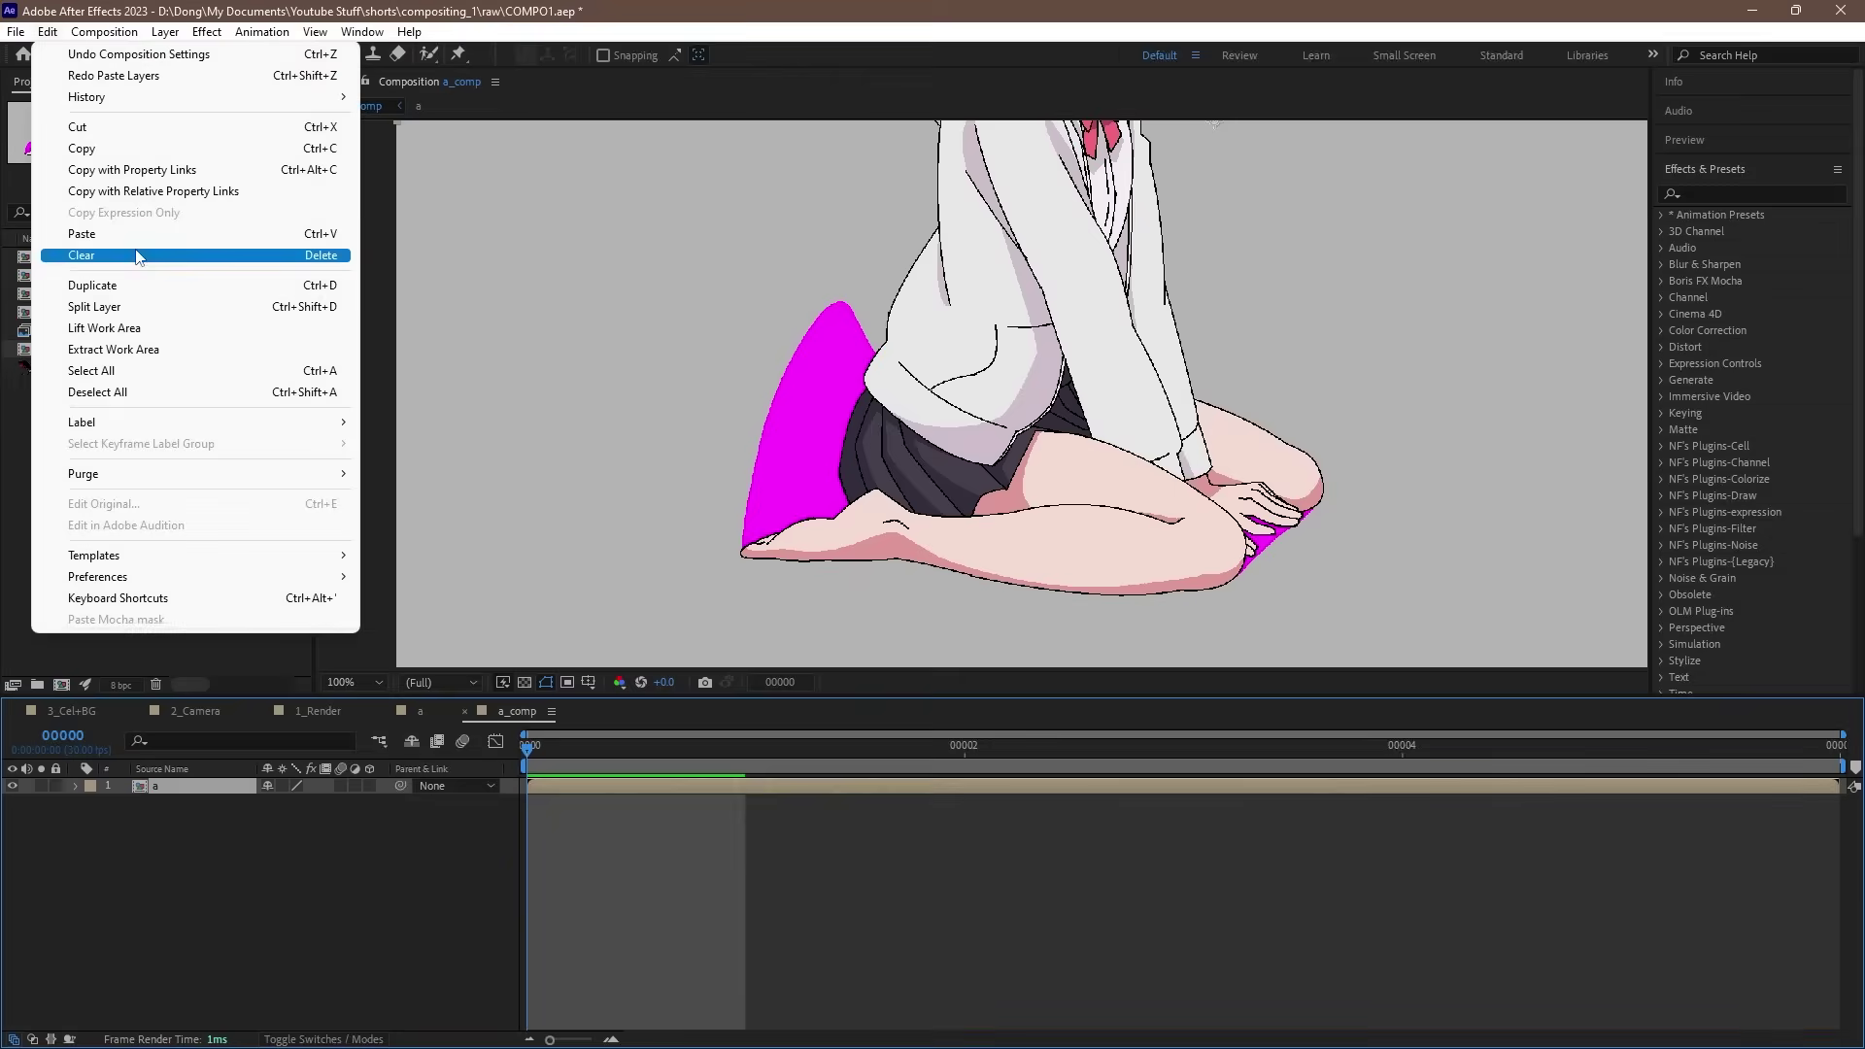
{"action": "left_click", "coordinate": [136, 234]}
{"action": "key", "text": "period"}
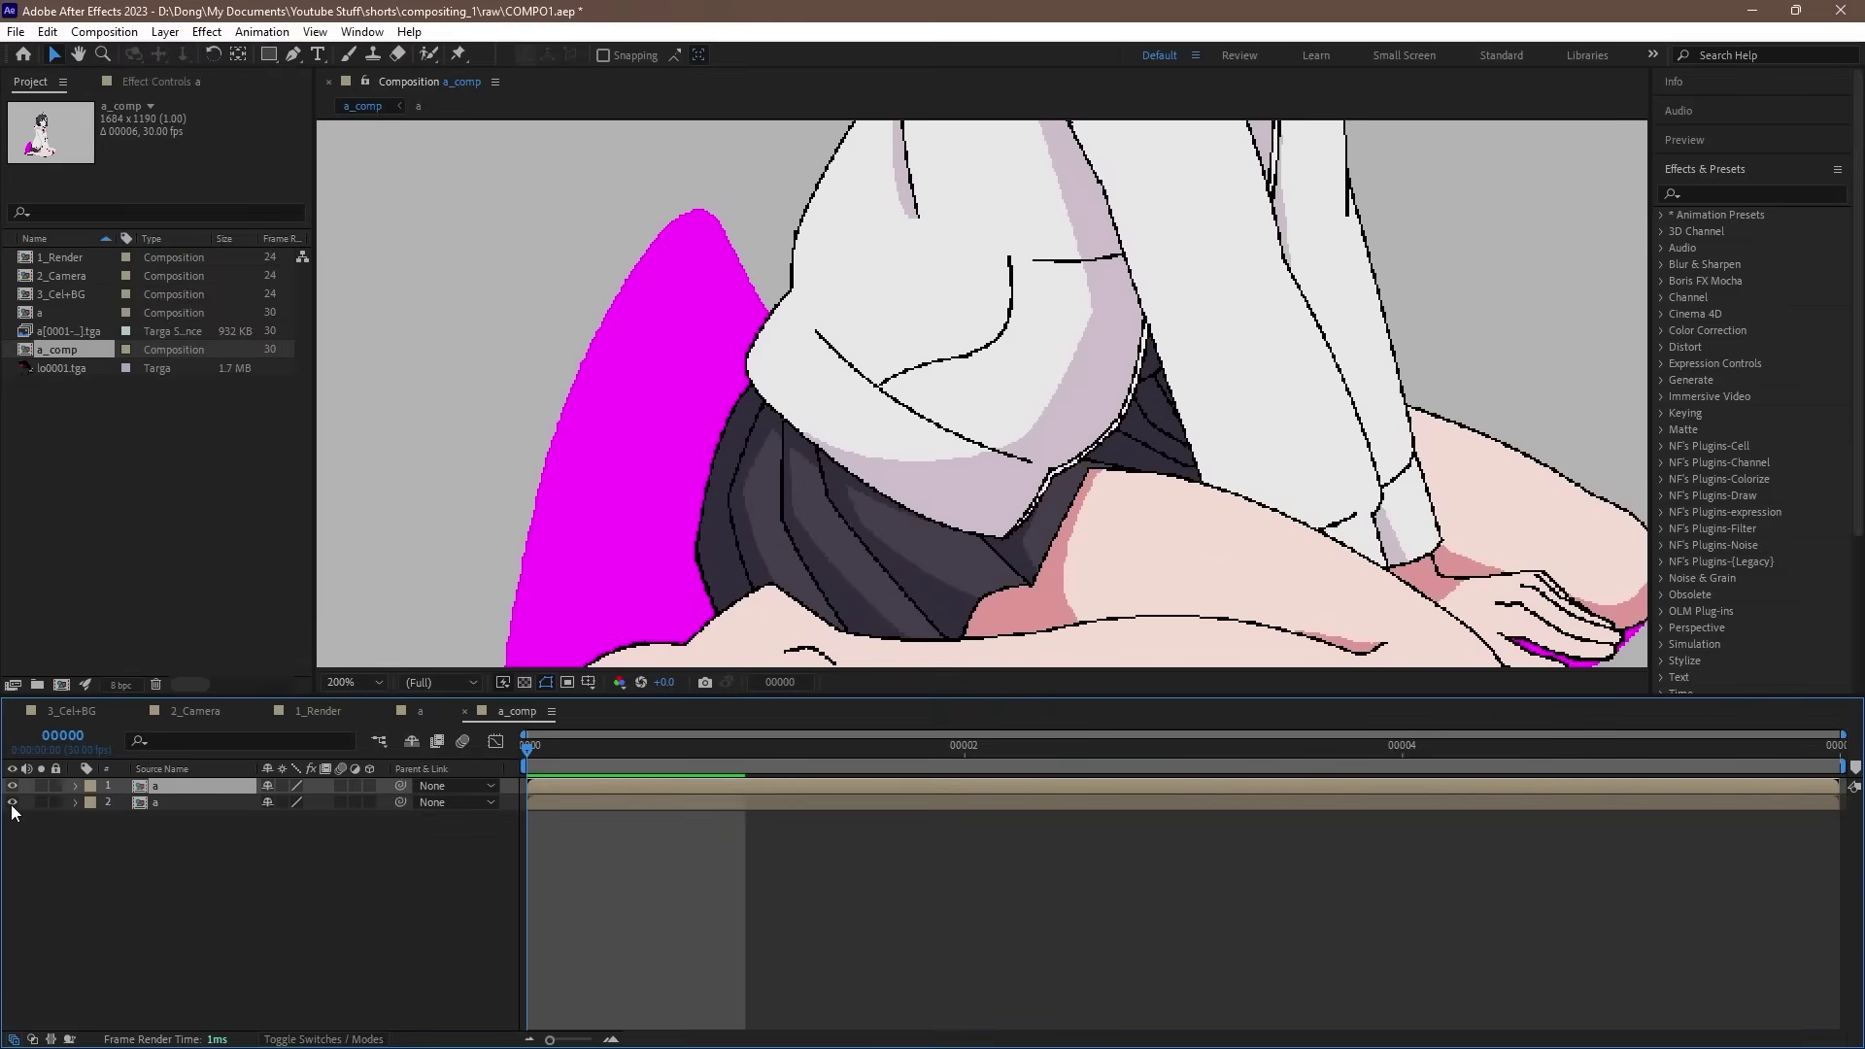
{"action": "scroll", "coordinate": [626, 457], "scroll_direction": "down", "scroll_amount": 3}
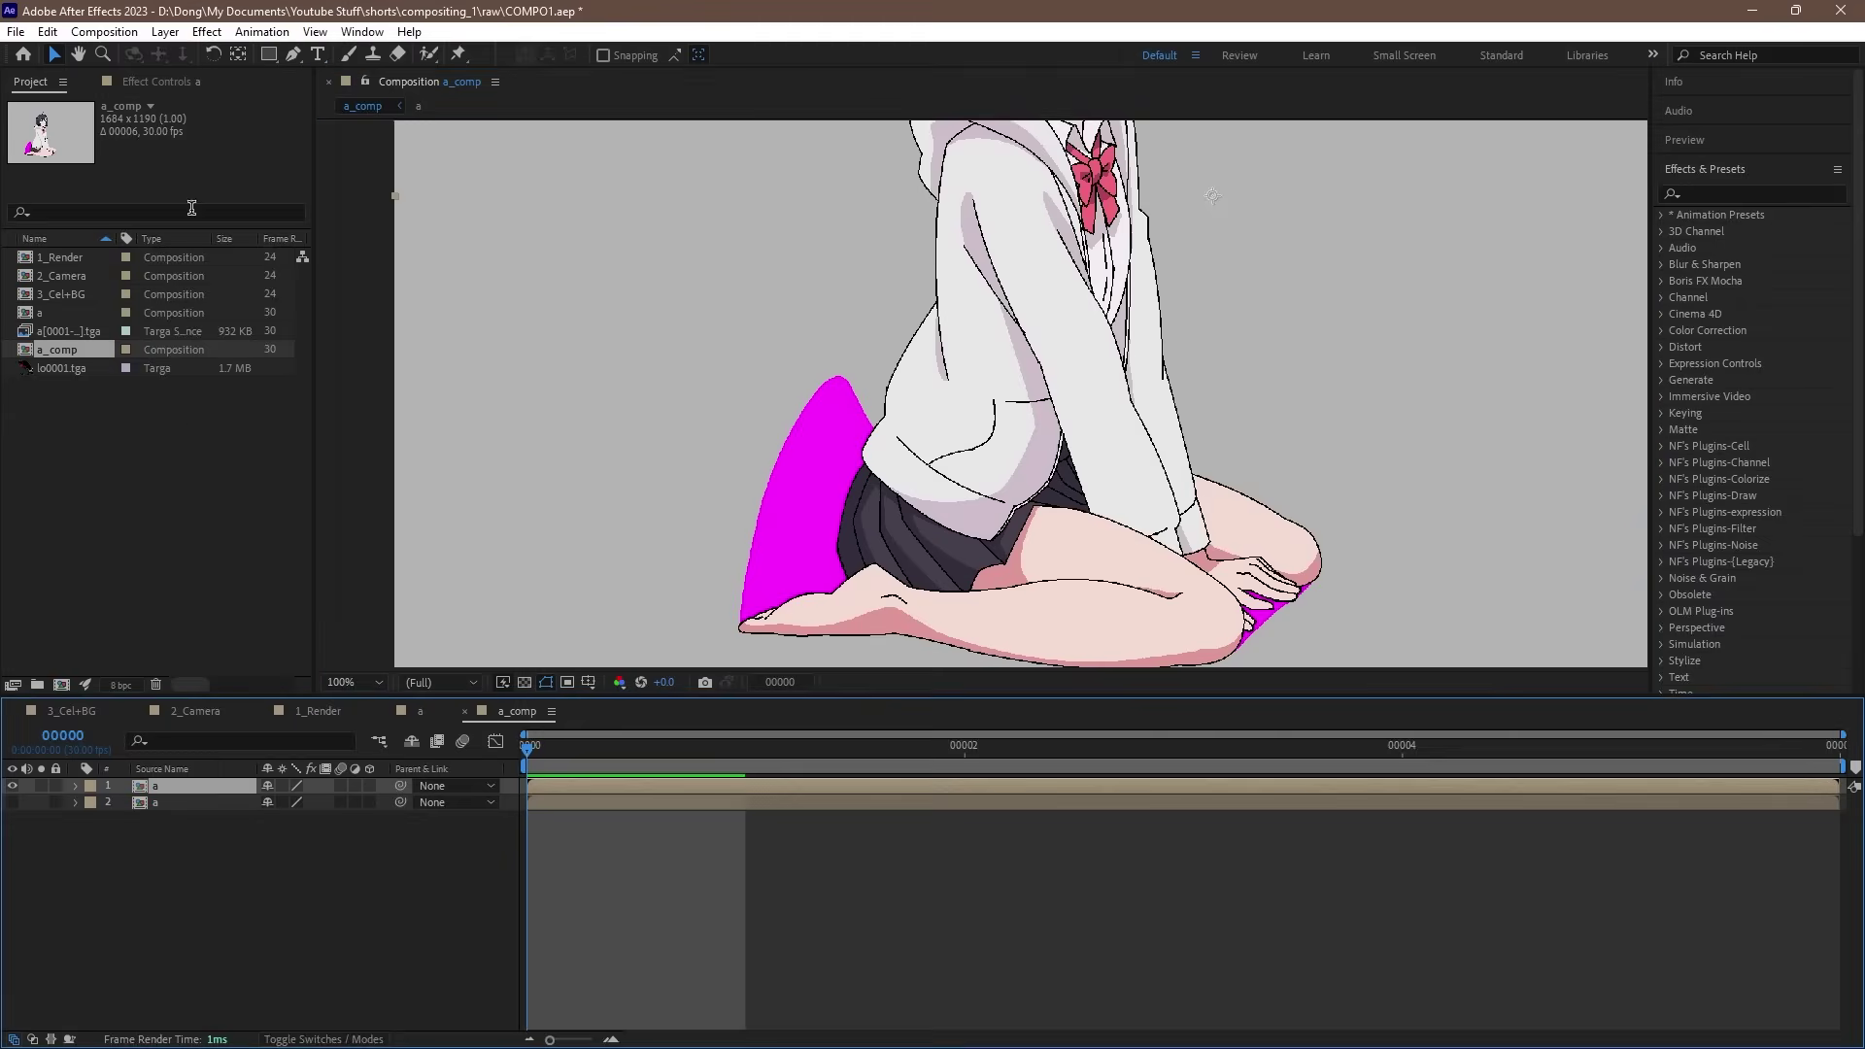
Step: Apply F's ColorKey to the top copy, sampling magenta as the key colour
{"action": "left_click", "coordinate": [179, 87]}
{"action": "right_click", "coordinate": [144, 255]}
{"action": "left_click", "coordinate": [185, 292]}
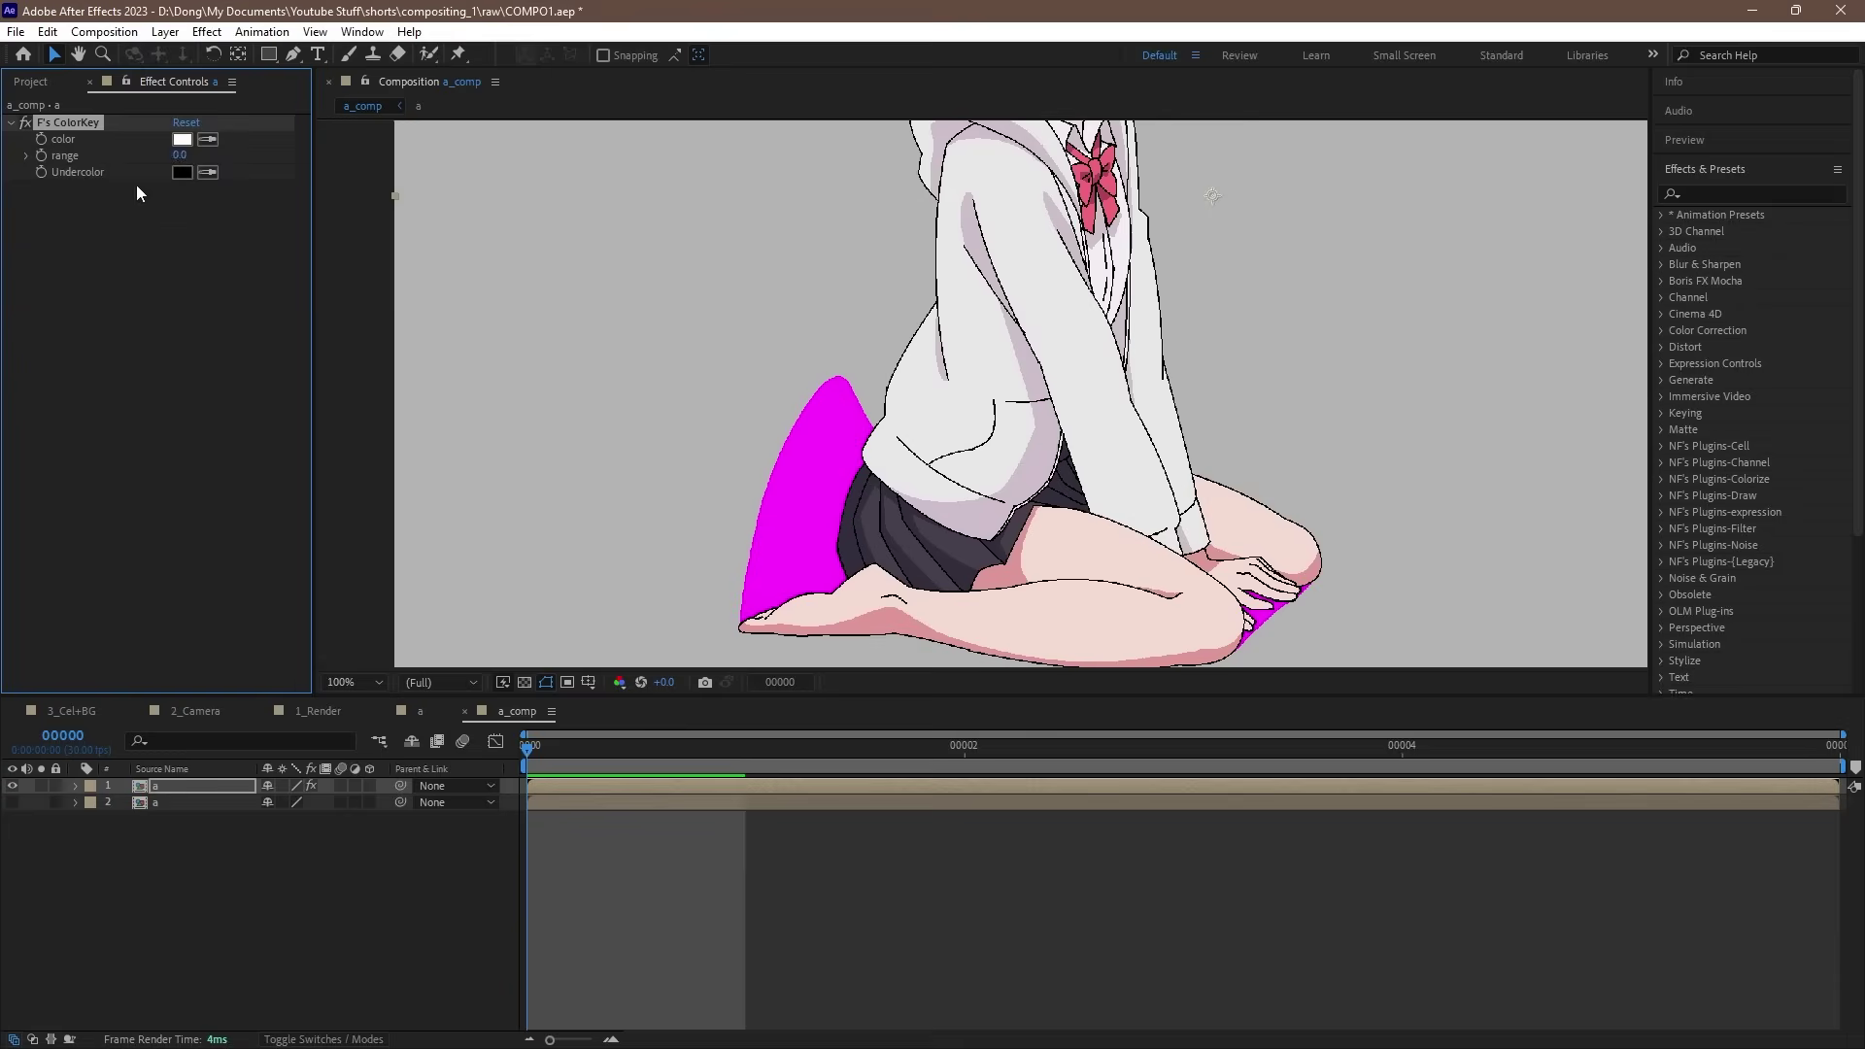
{"action": "left_click", "coordinate": [207, 139]}
{"action": "left_click", "coordinate": [803, 475]}
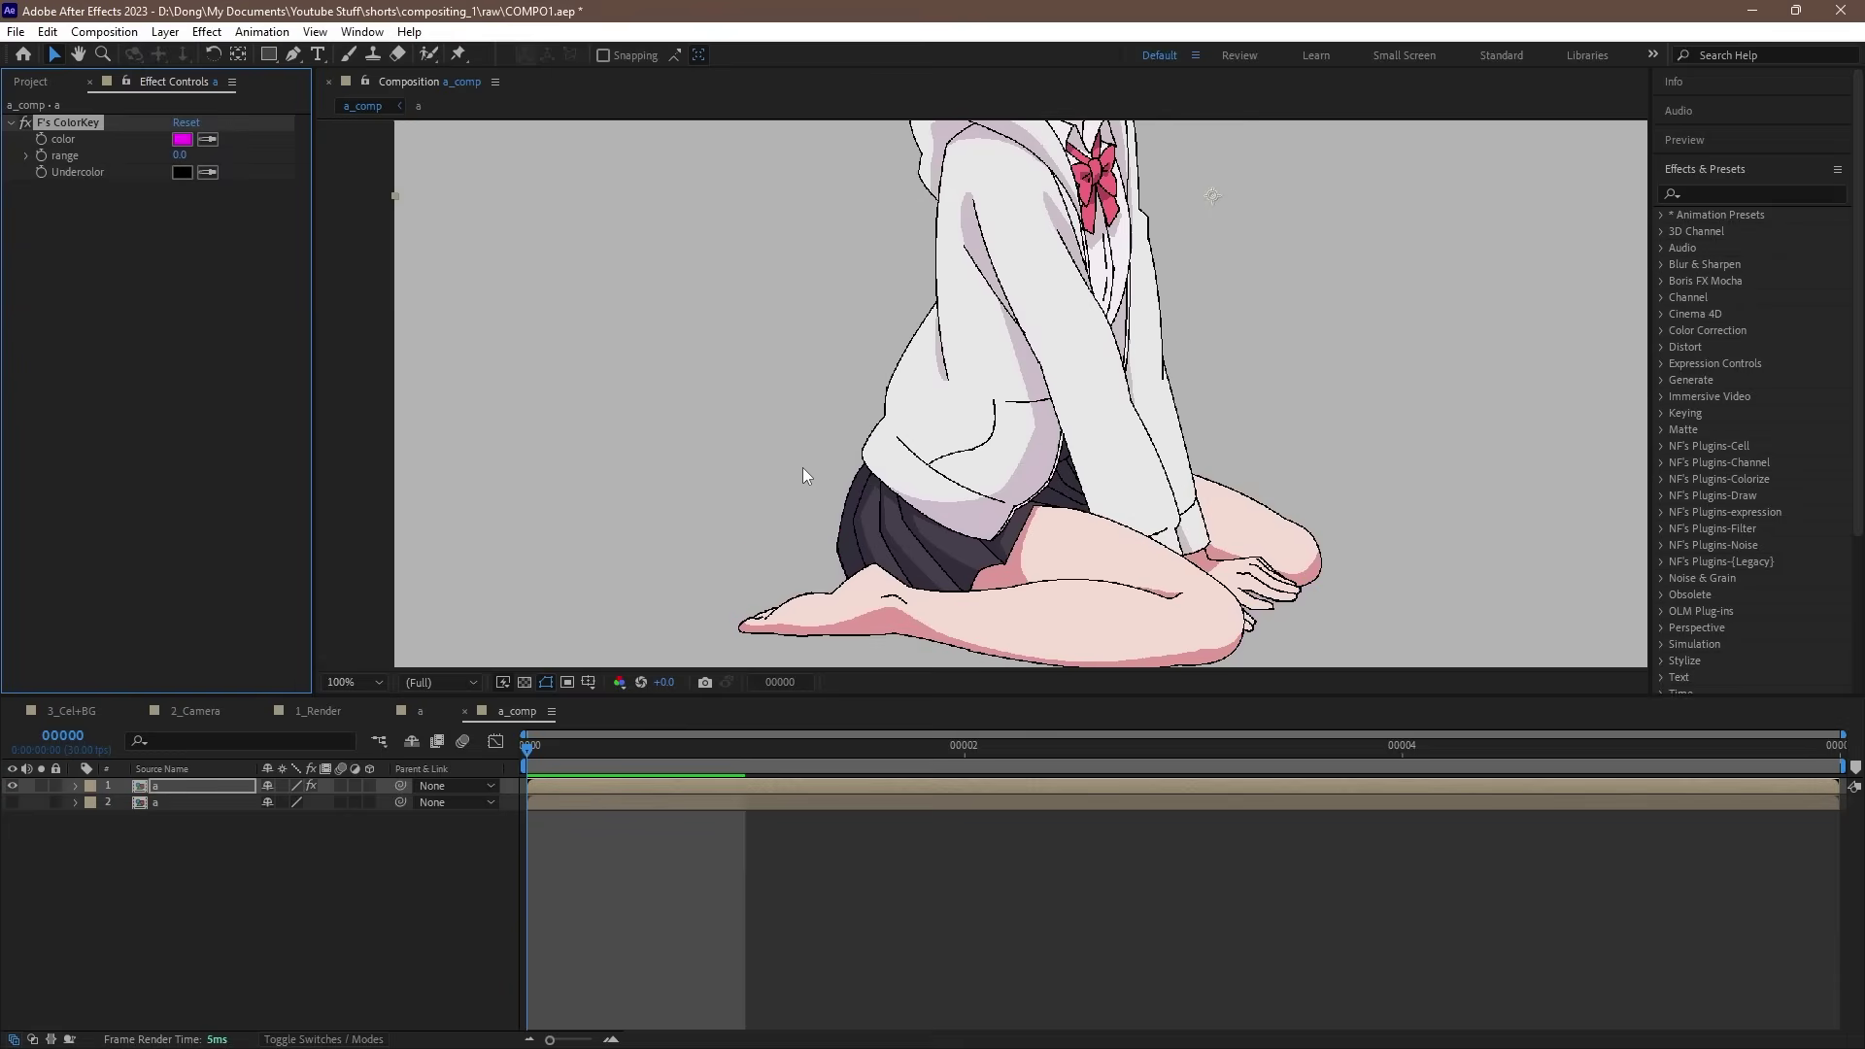
{"action": "left_click_drag", "start_coordinate": [838, 482], "coordinate": [824, 446]}
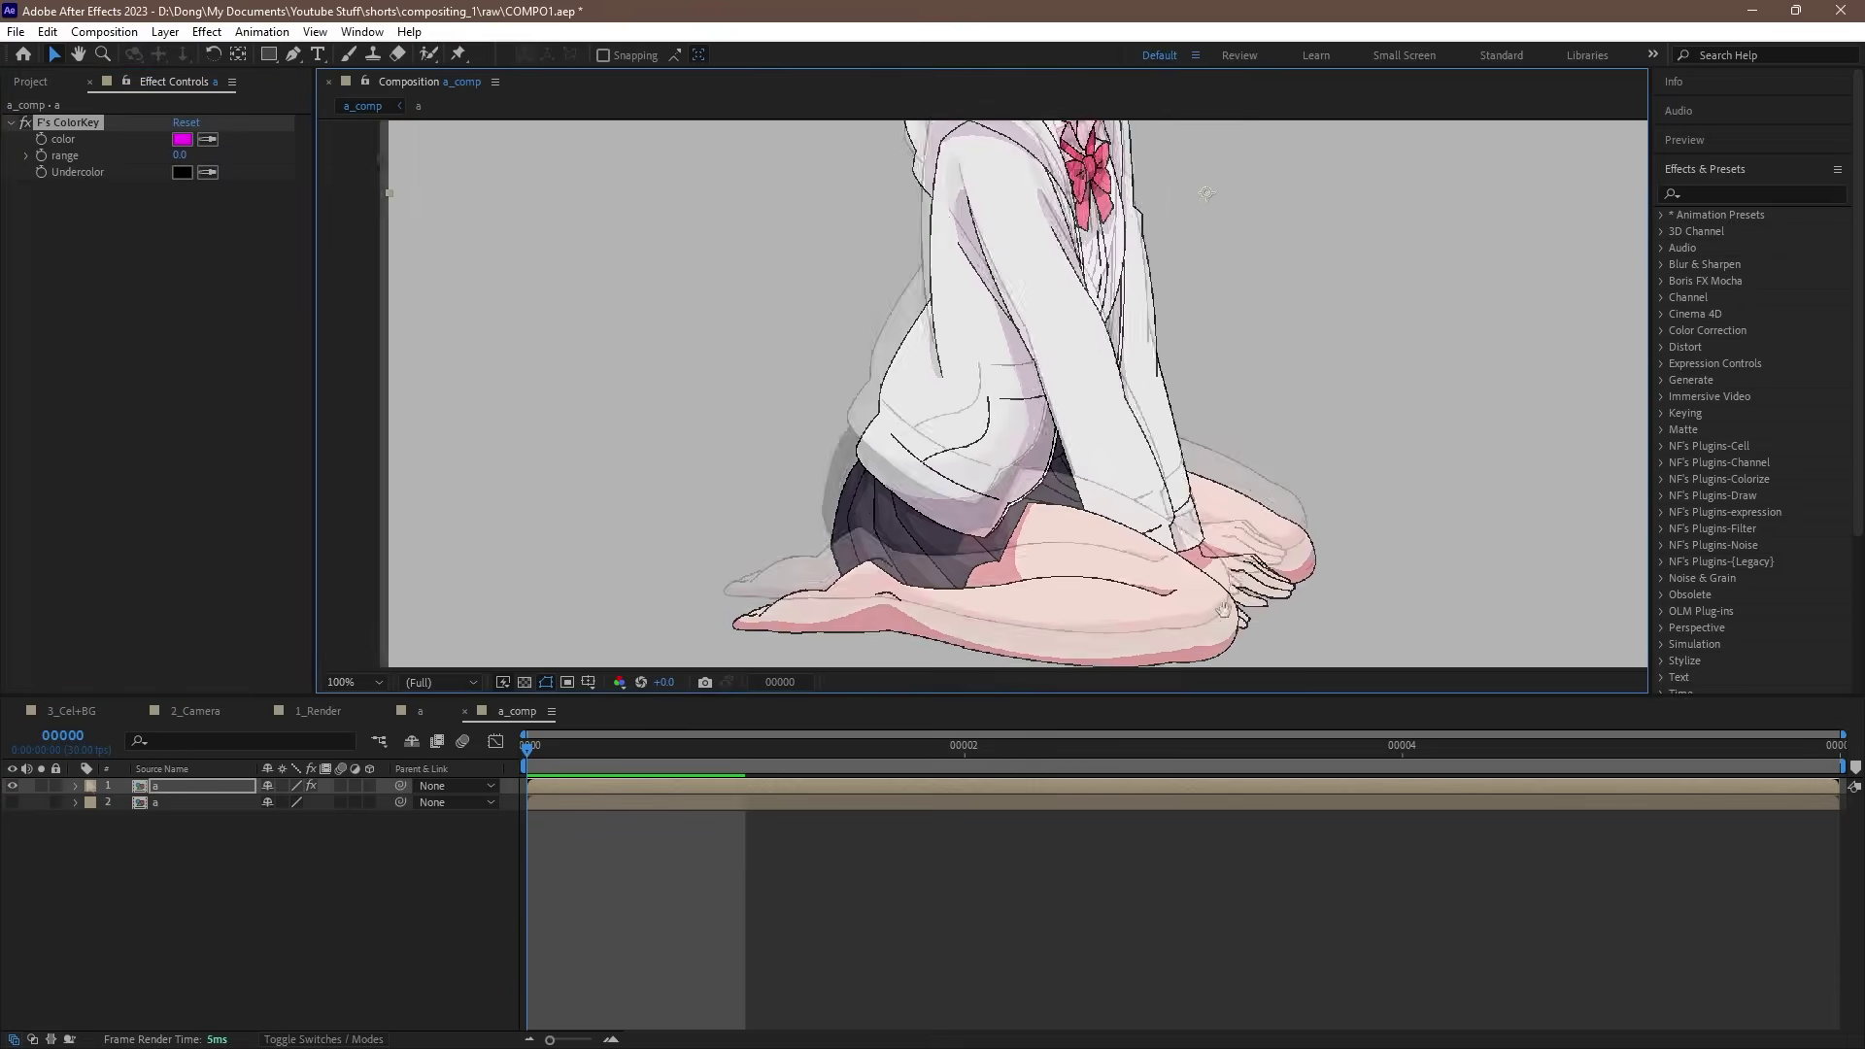
Step: Hide the top copy and show and select only the lower character layer
{"action": "left_click", "coordinate": [13, 786]}
{"action": "left_click", "coordinate": [12, 801]}
{"action": "left_click", "coordinate": [208, 803]}
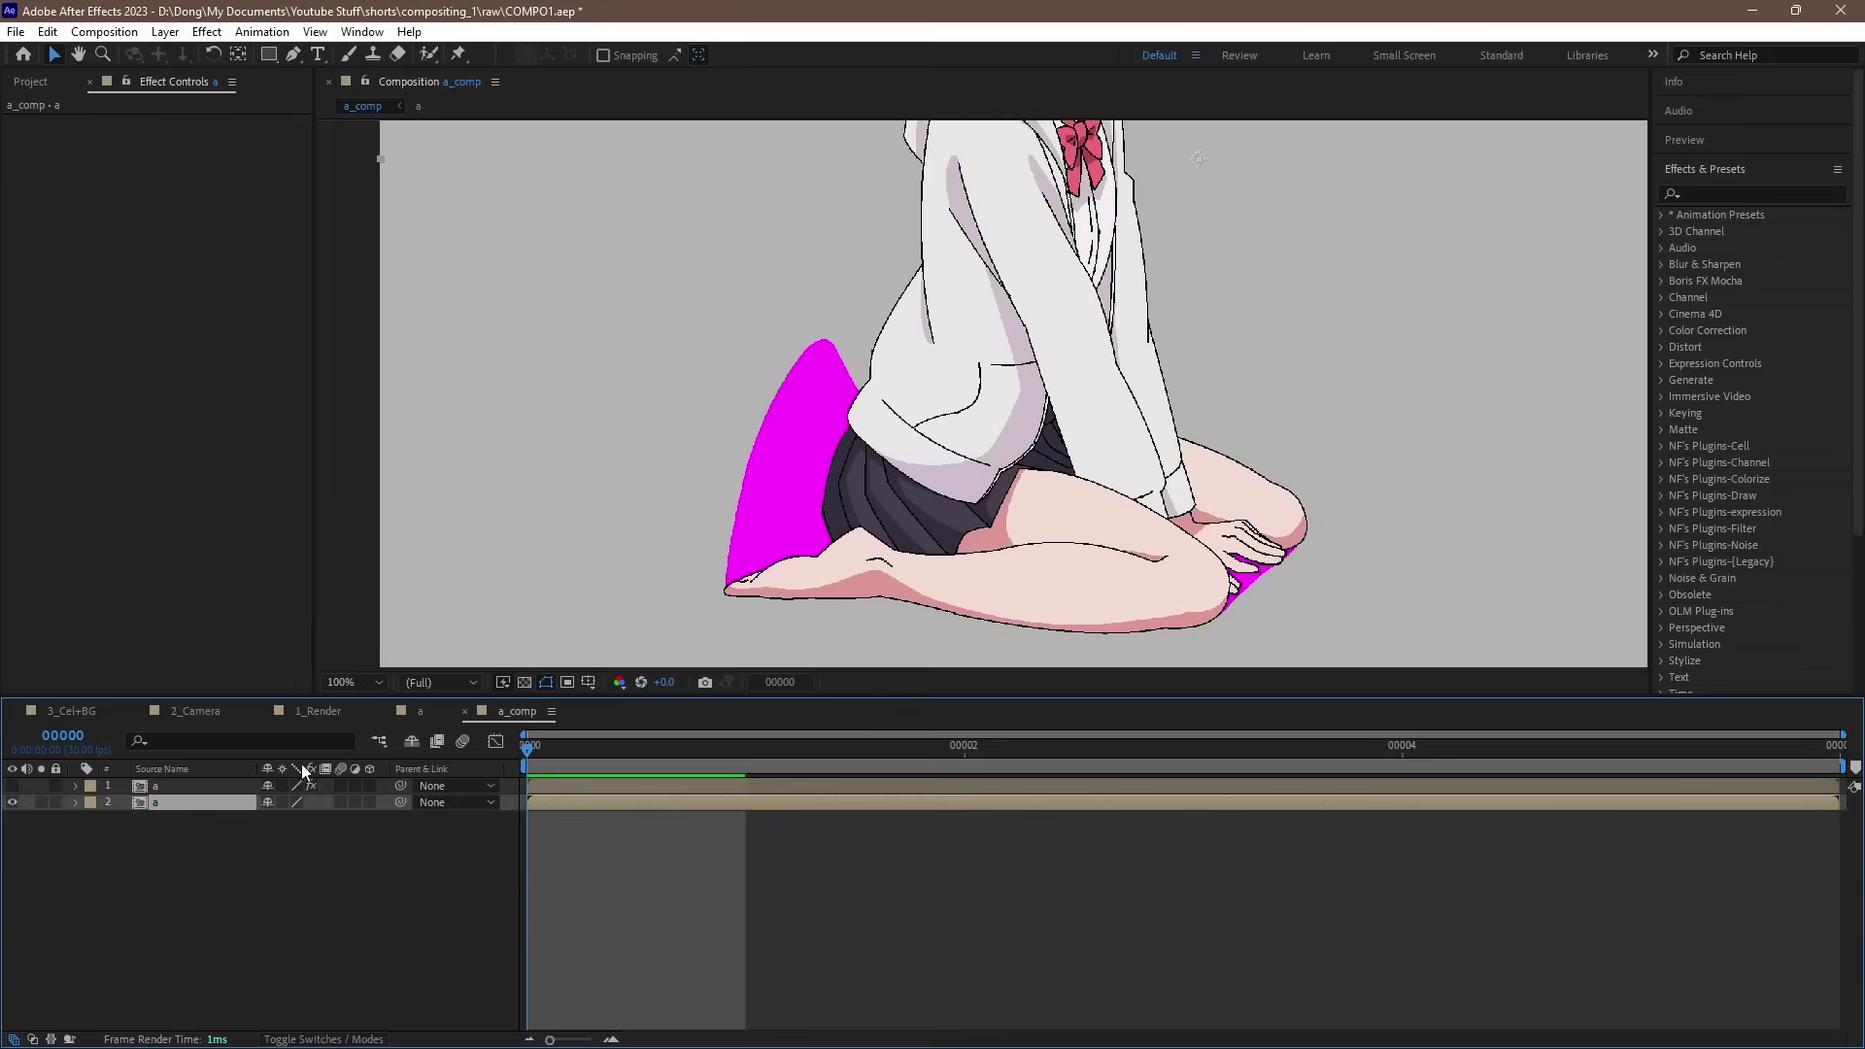
{"action": "key", "text": "ctrl+grave"}
{"action": "left_click", "coordinate": [198, 330]}
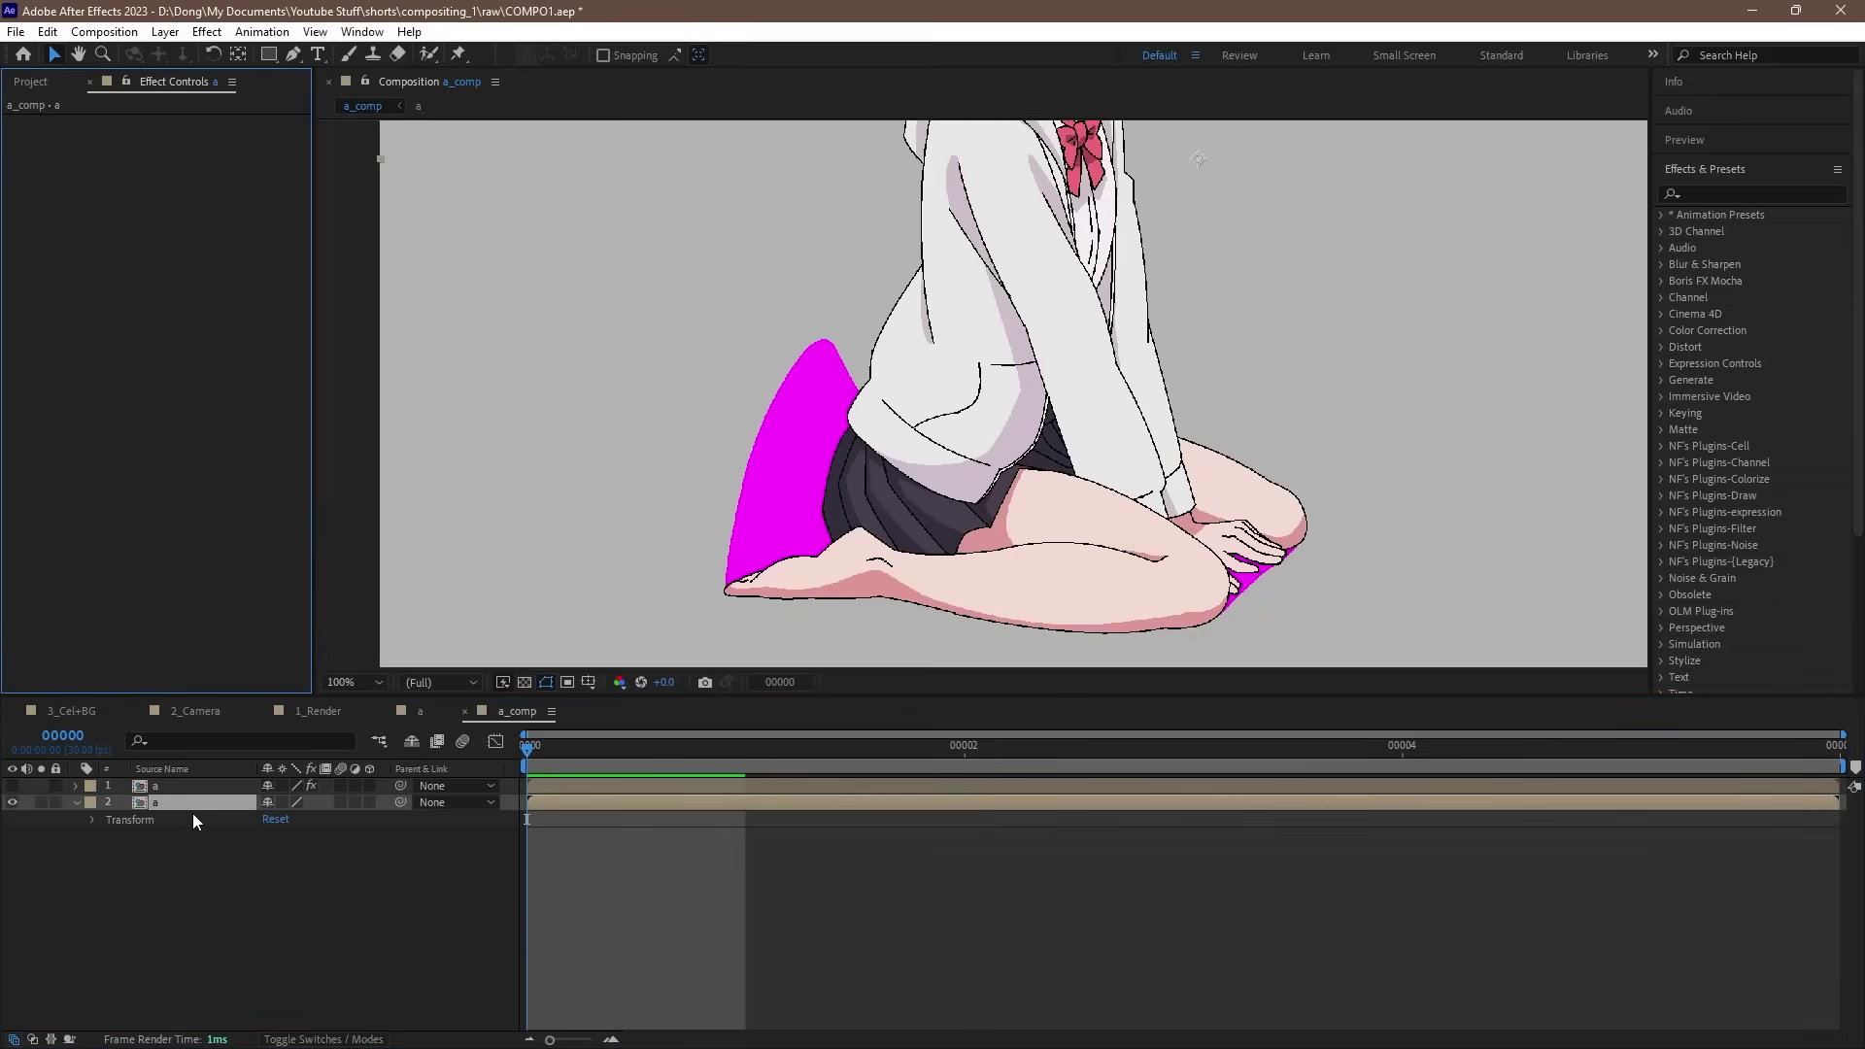
Step: Apply Color Keep to the lower layer with magenta sampled as the kept colour, enabled
{"action": "right_click", "coordinate": [158, 612]}
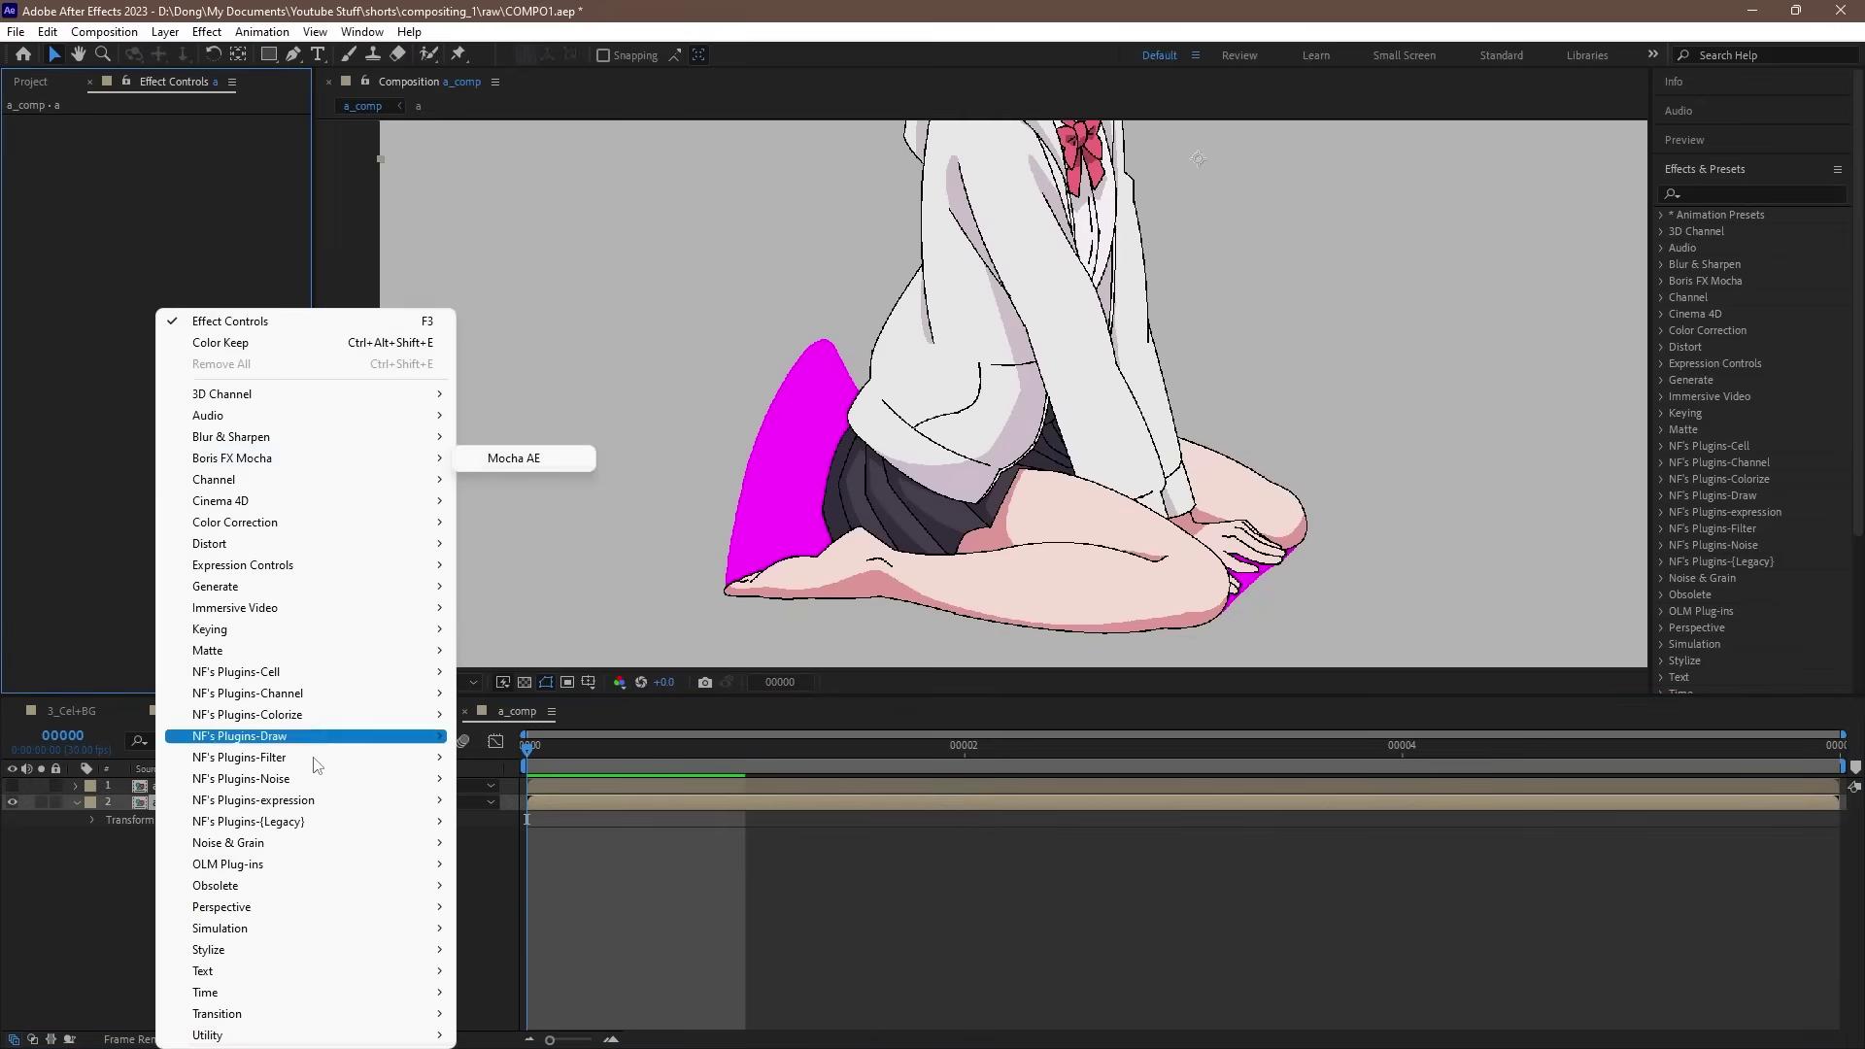
{"action": "mouse_move", "coordinate": [291, 864]}
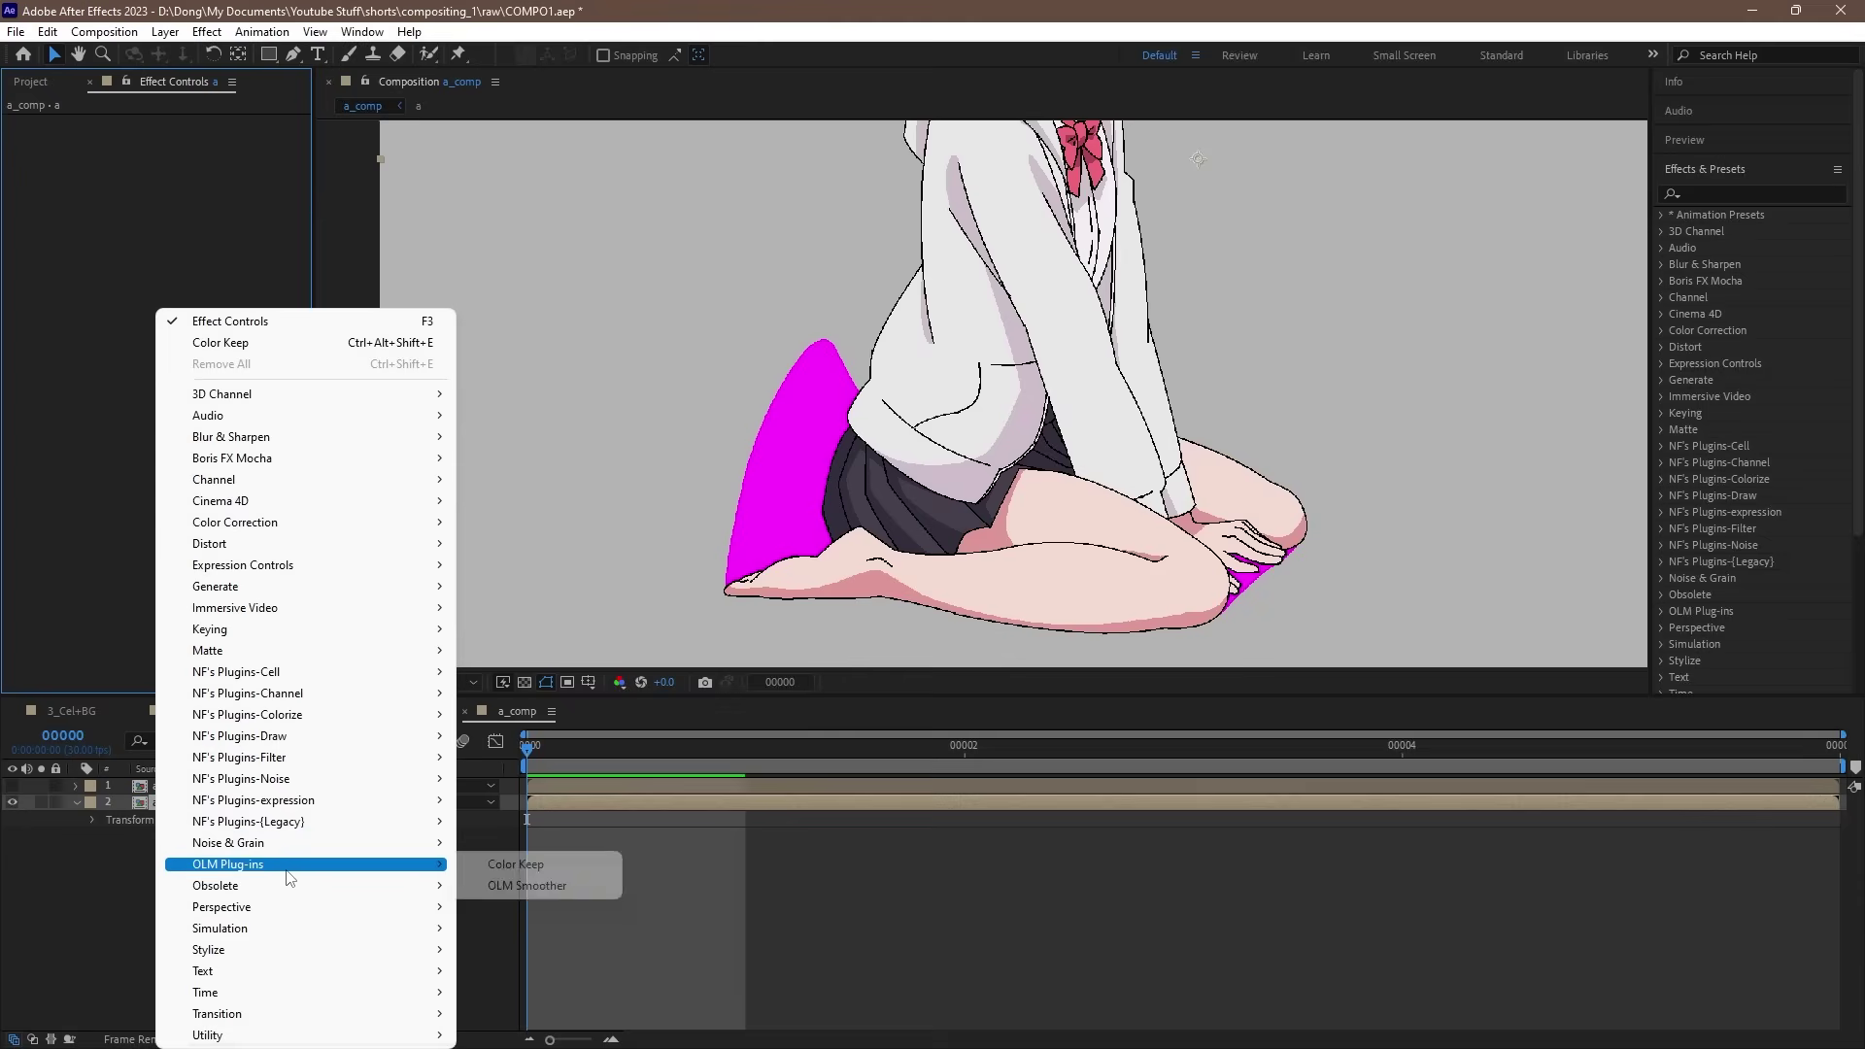
{"action": "left_click", "coordinate": [548, 867]}
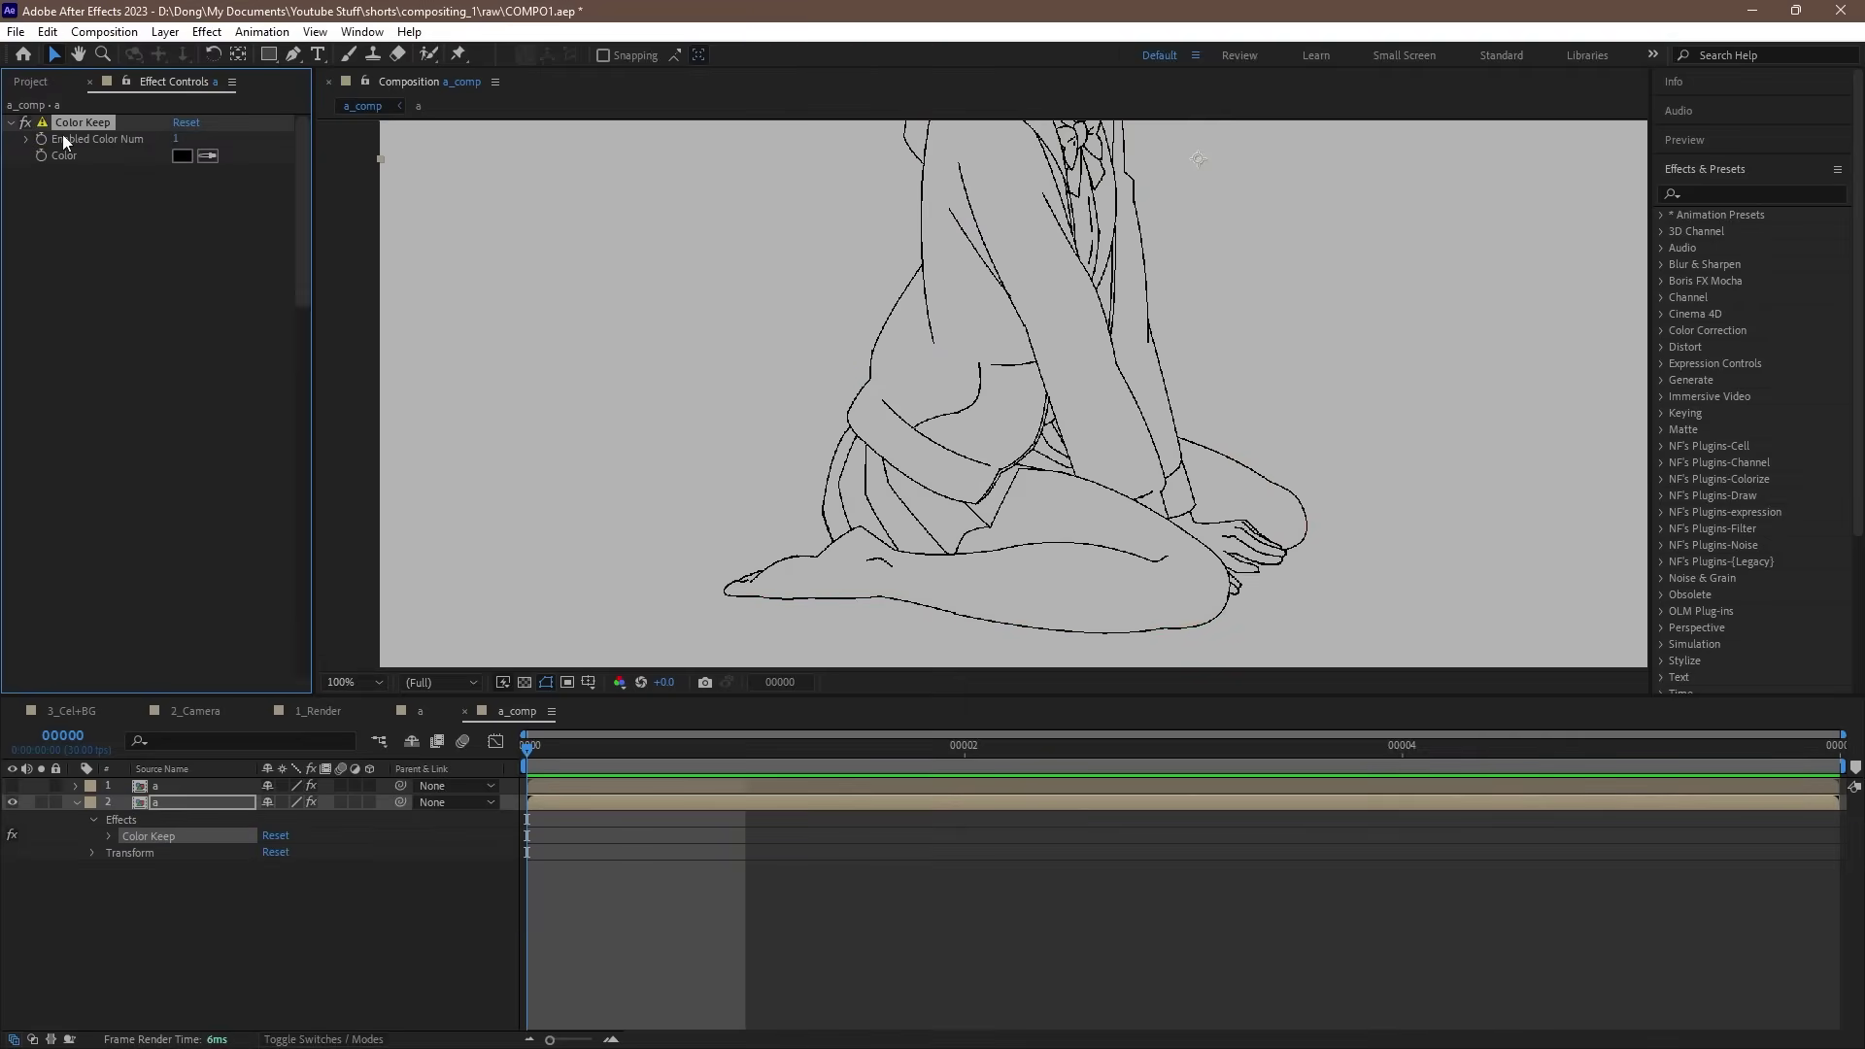
{"action": "left_click", "coordinate": [213, 156]}
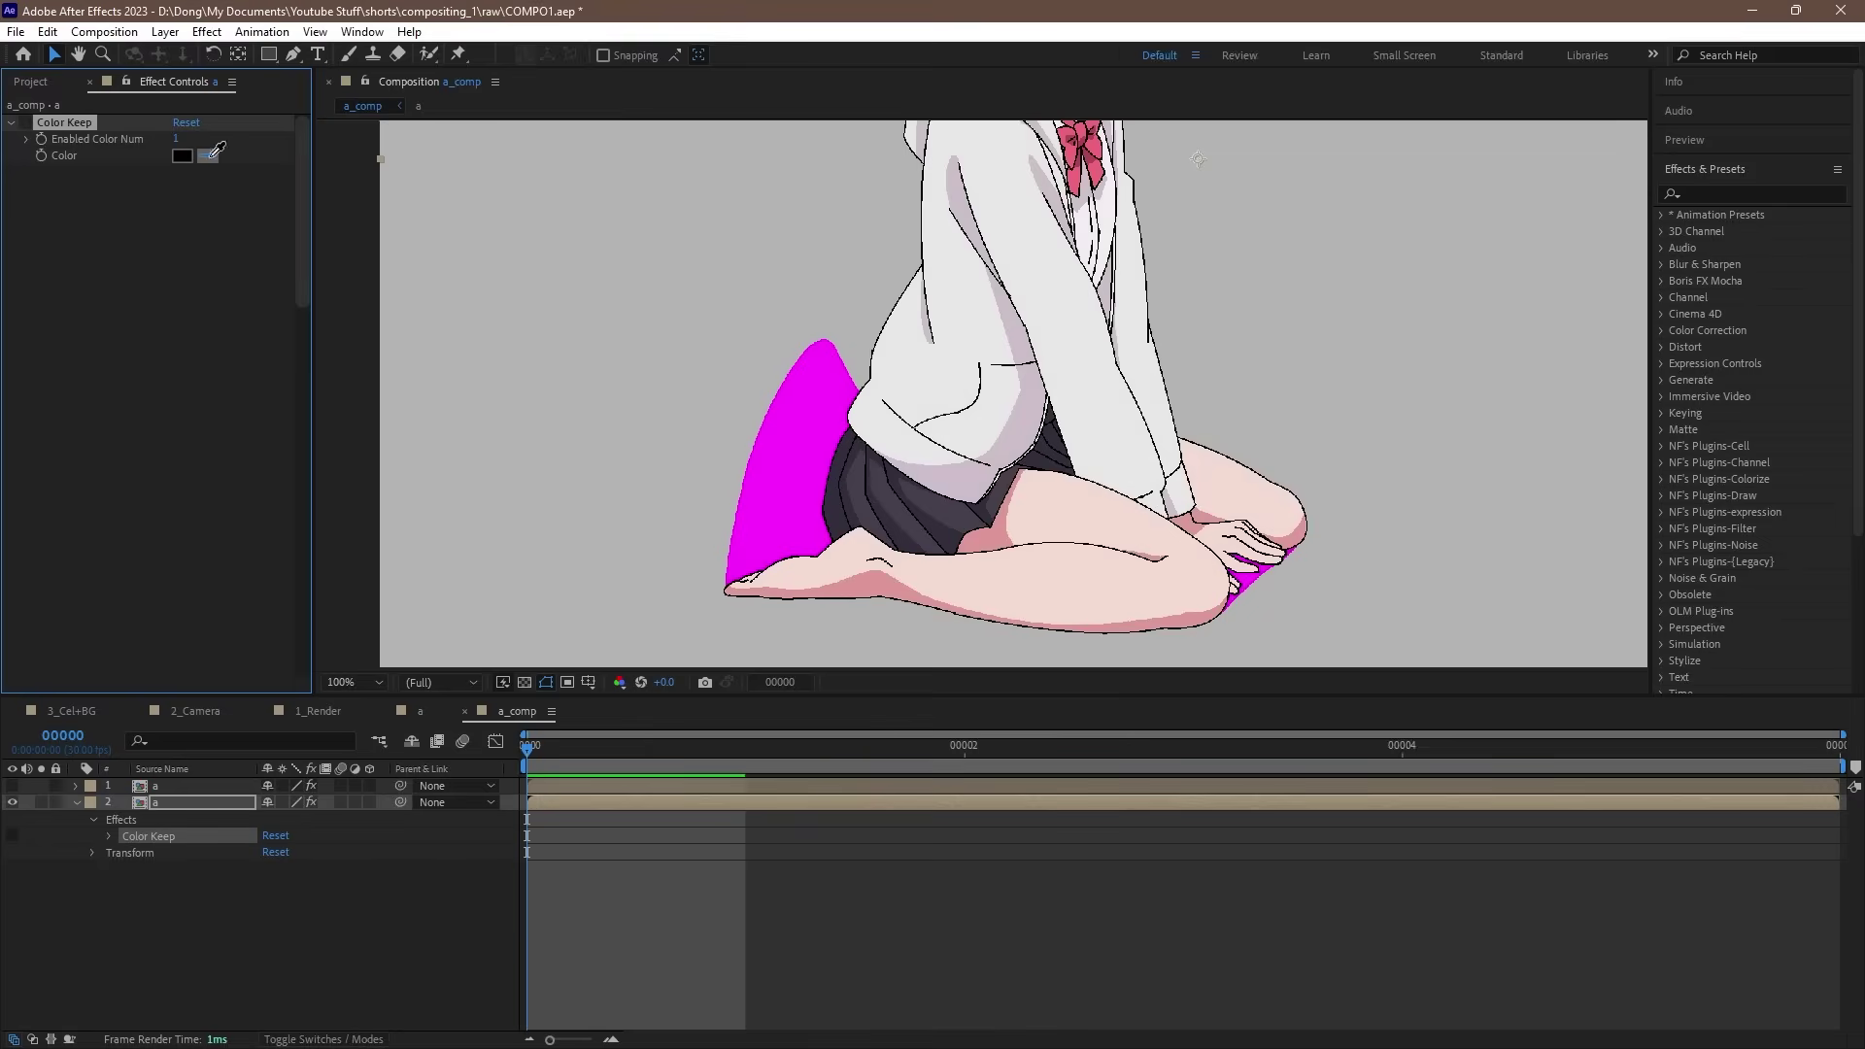
{"action": "left_click", "coordinate": [775, 435]}
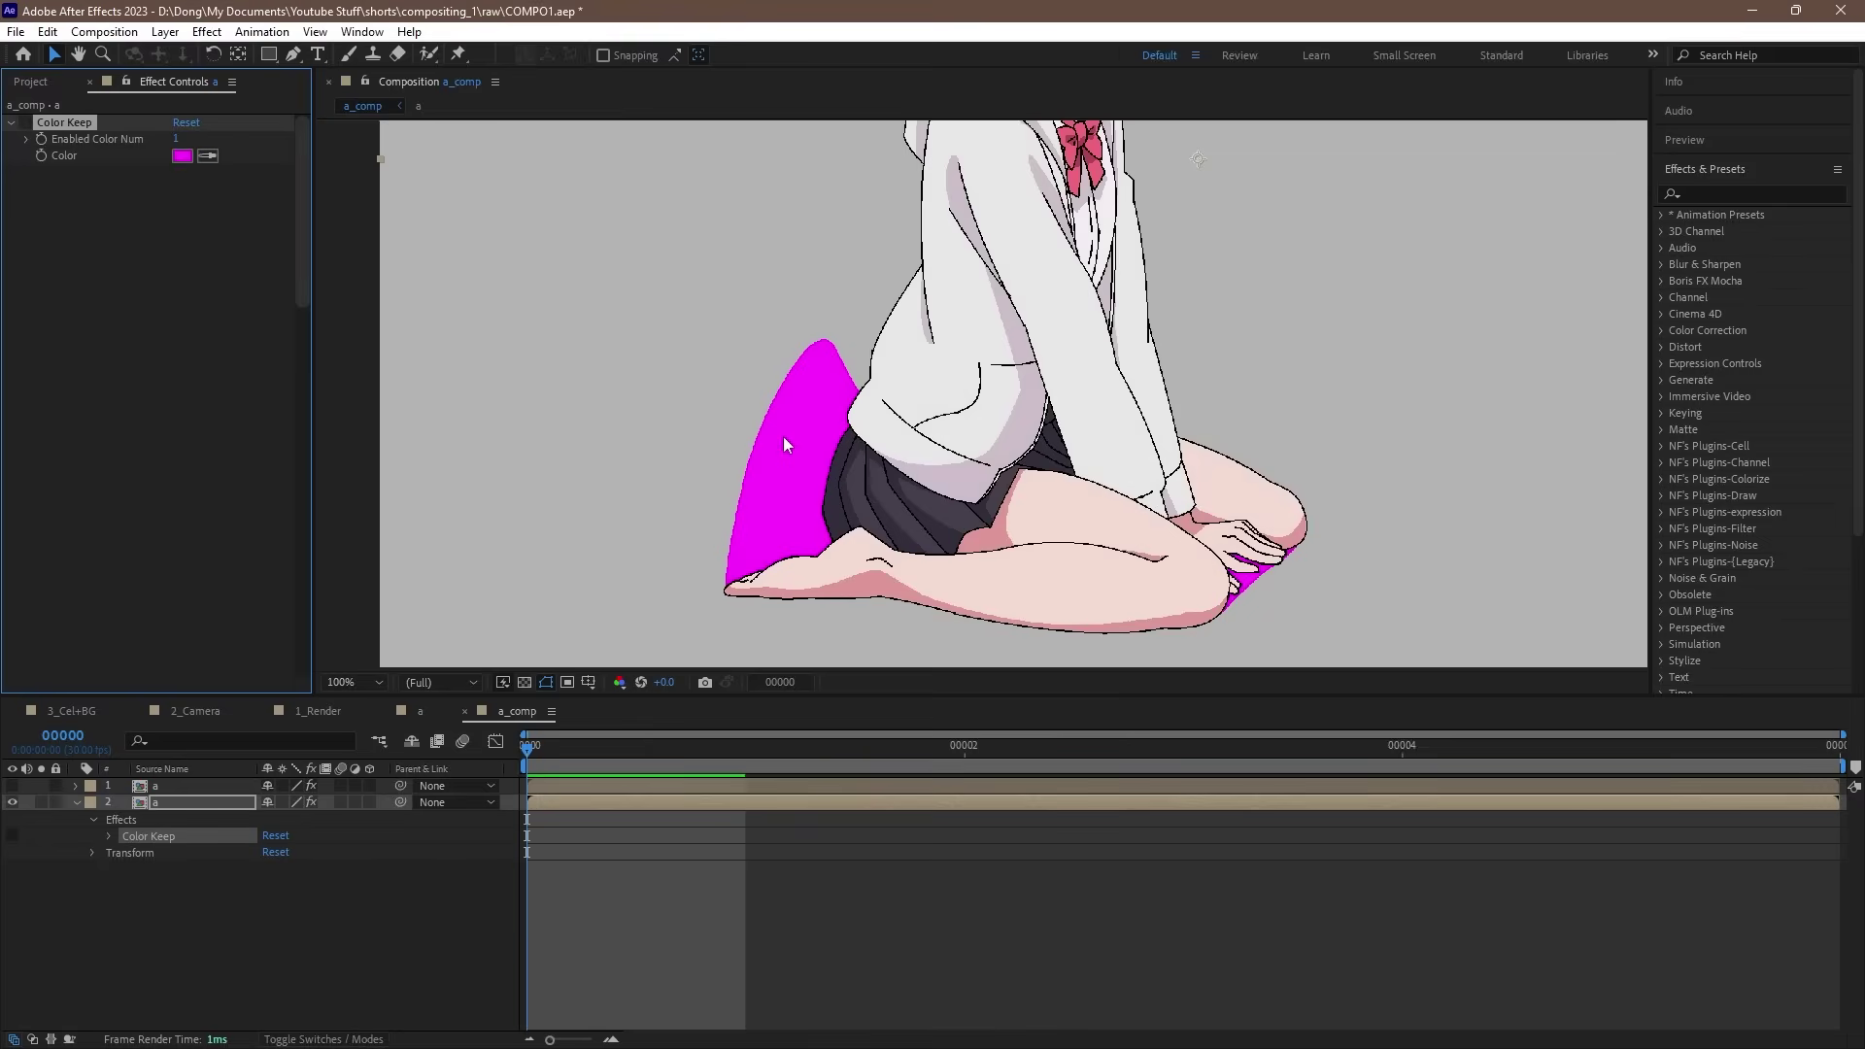
{"action": "left_click", "coordinate": [26, 124]}
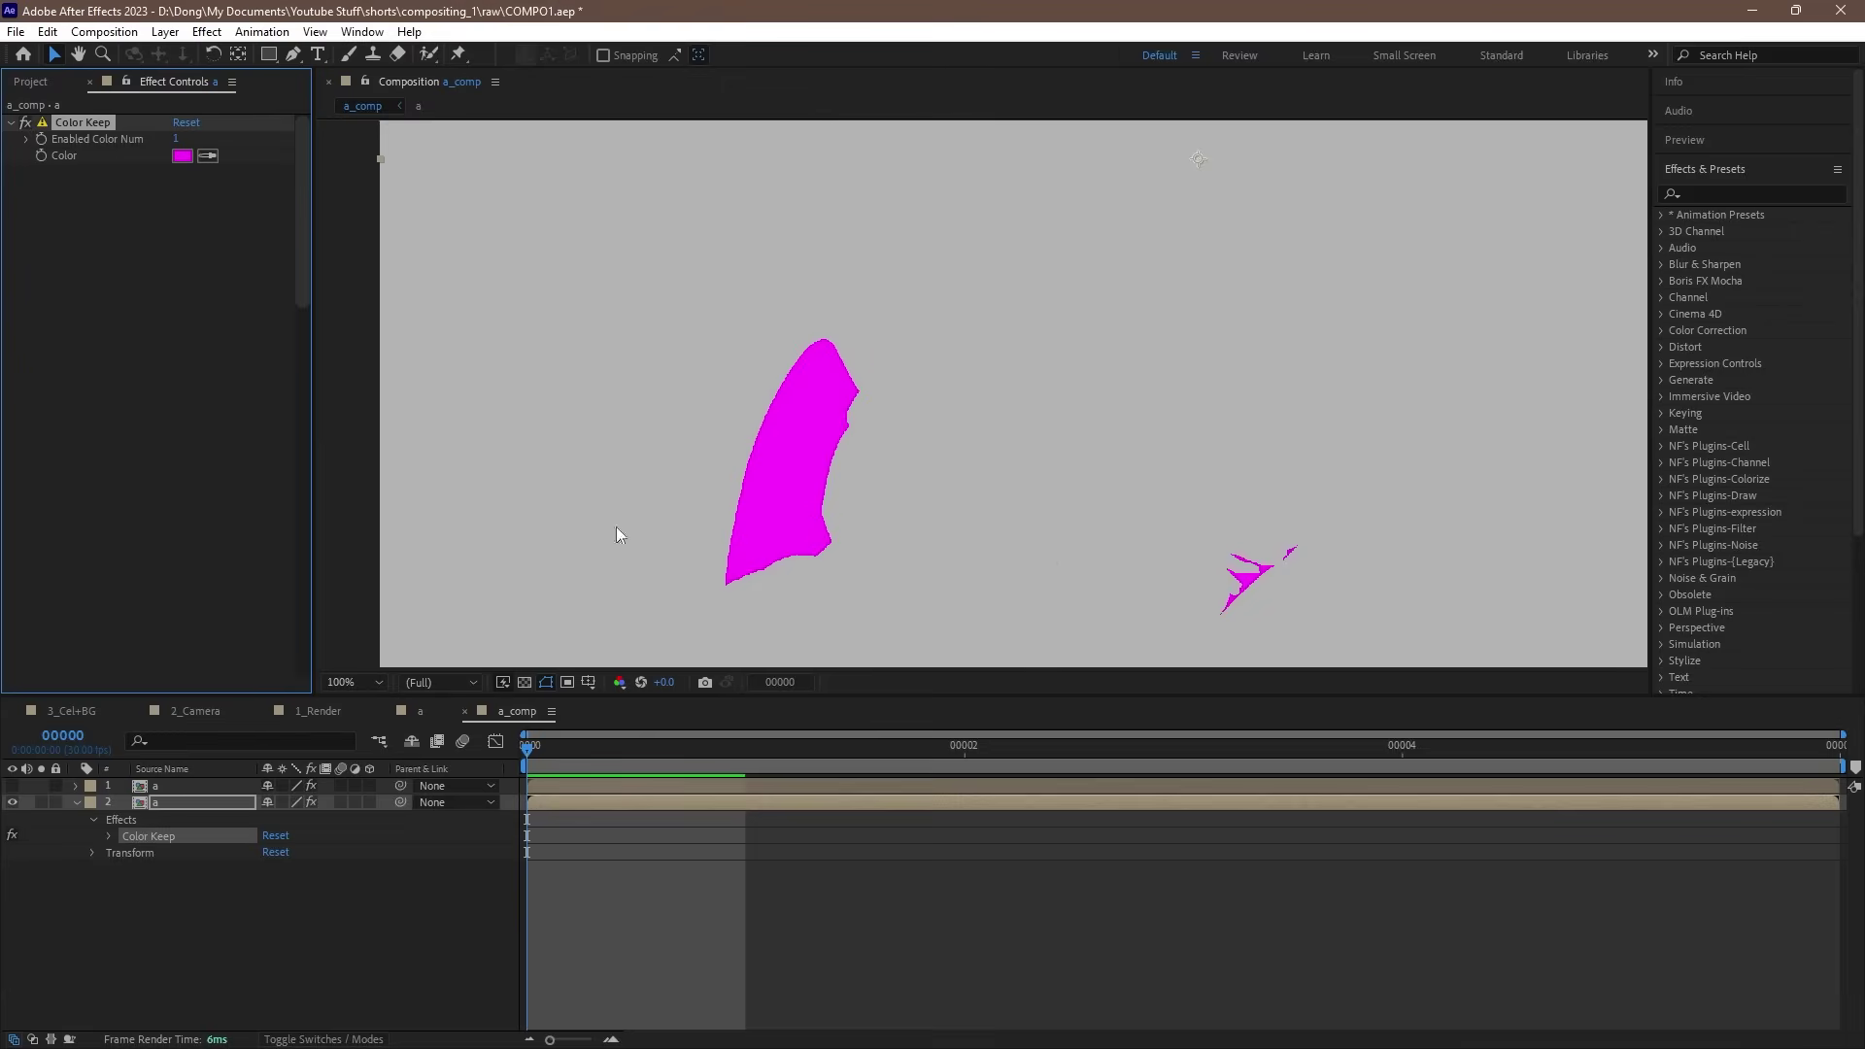
Step: Make the top character layer visible again and reselect the lower layer
{"action": "left_click", "coordinate": [12, 786]}
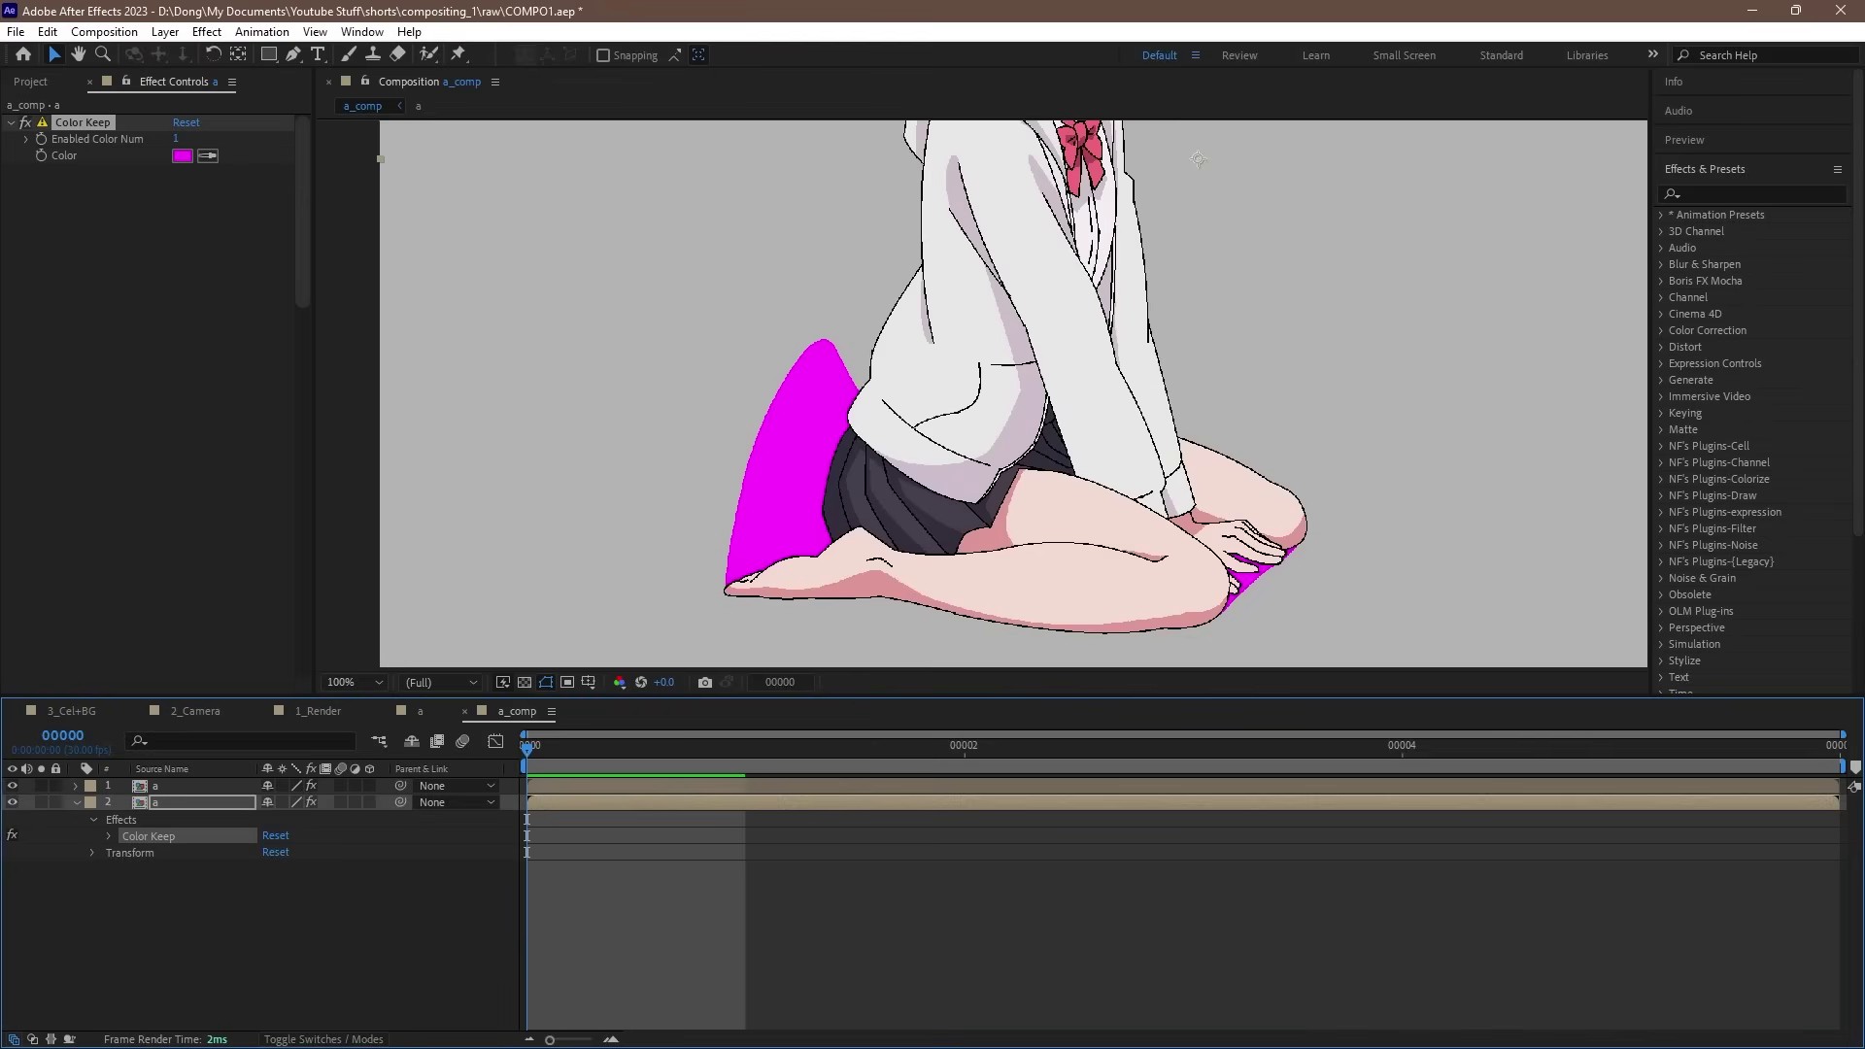
{"action": "left_click", "coordinate": [181, 801]}
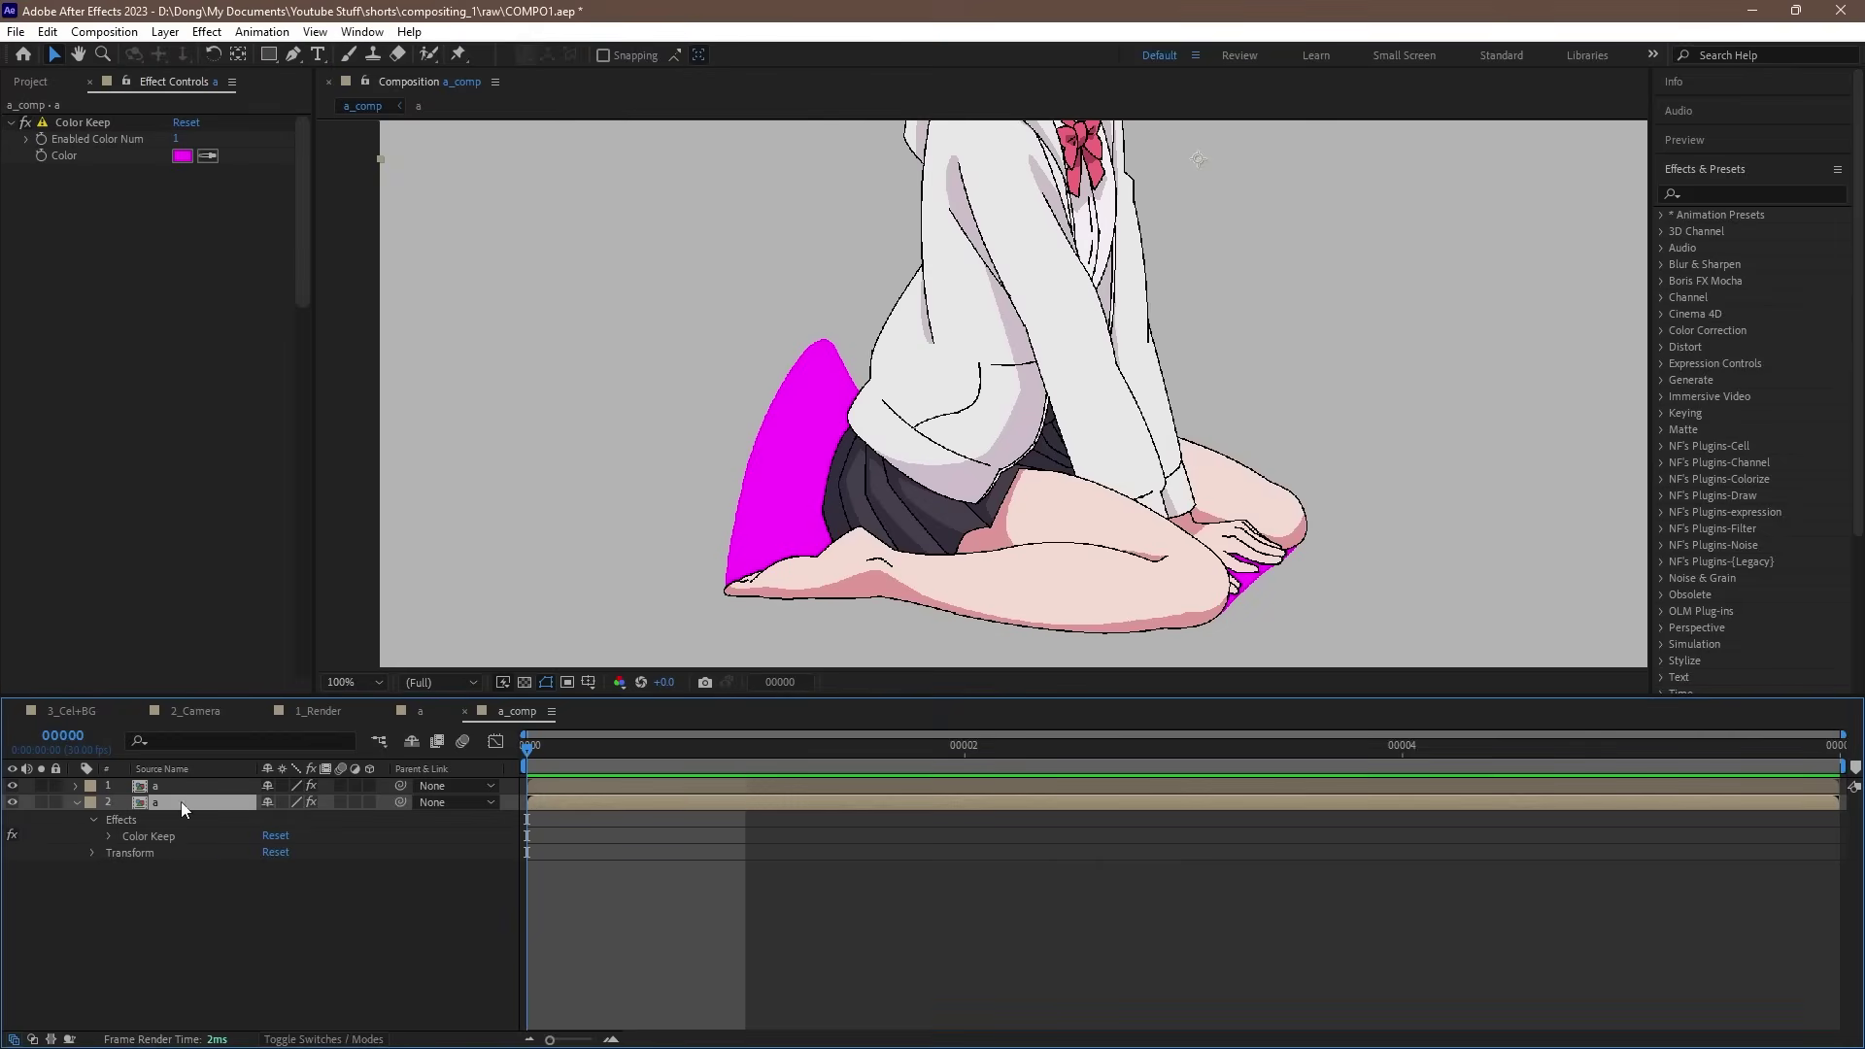
{"action": "right_click", "coordinate": [170, 255]}
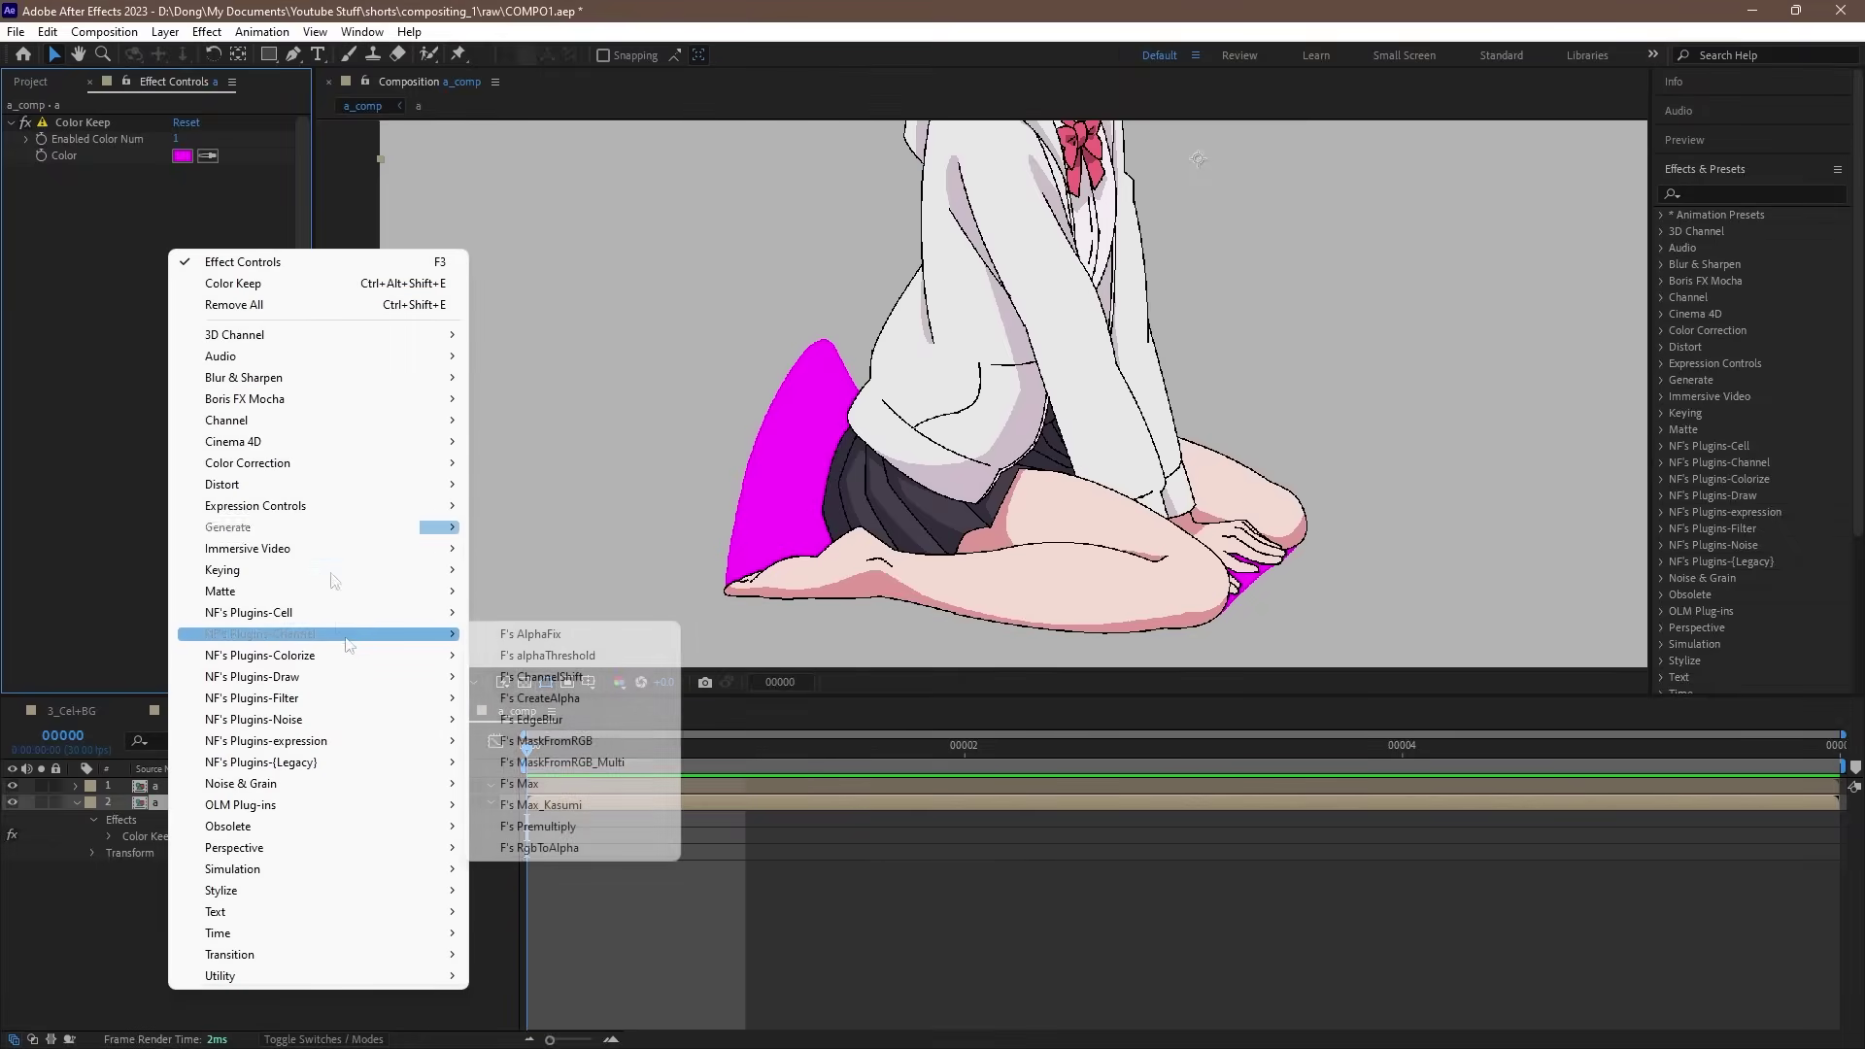
Step: Add F's Max with value 3 to the lower layer, comparing the edges up close
{"action": "mouse_move", "coordinate": [320, 634]}
{"action": "left_click", "coordinate": [520, 783]}
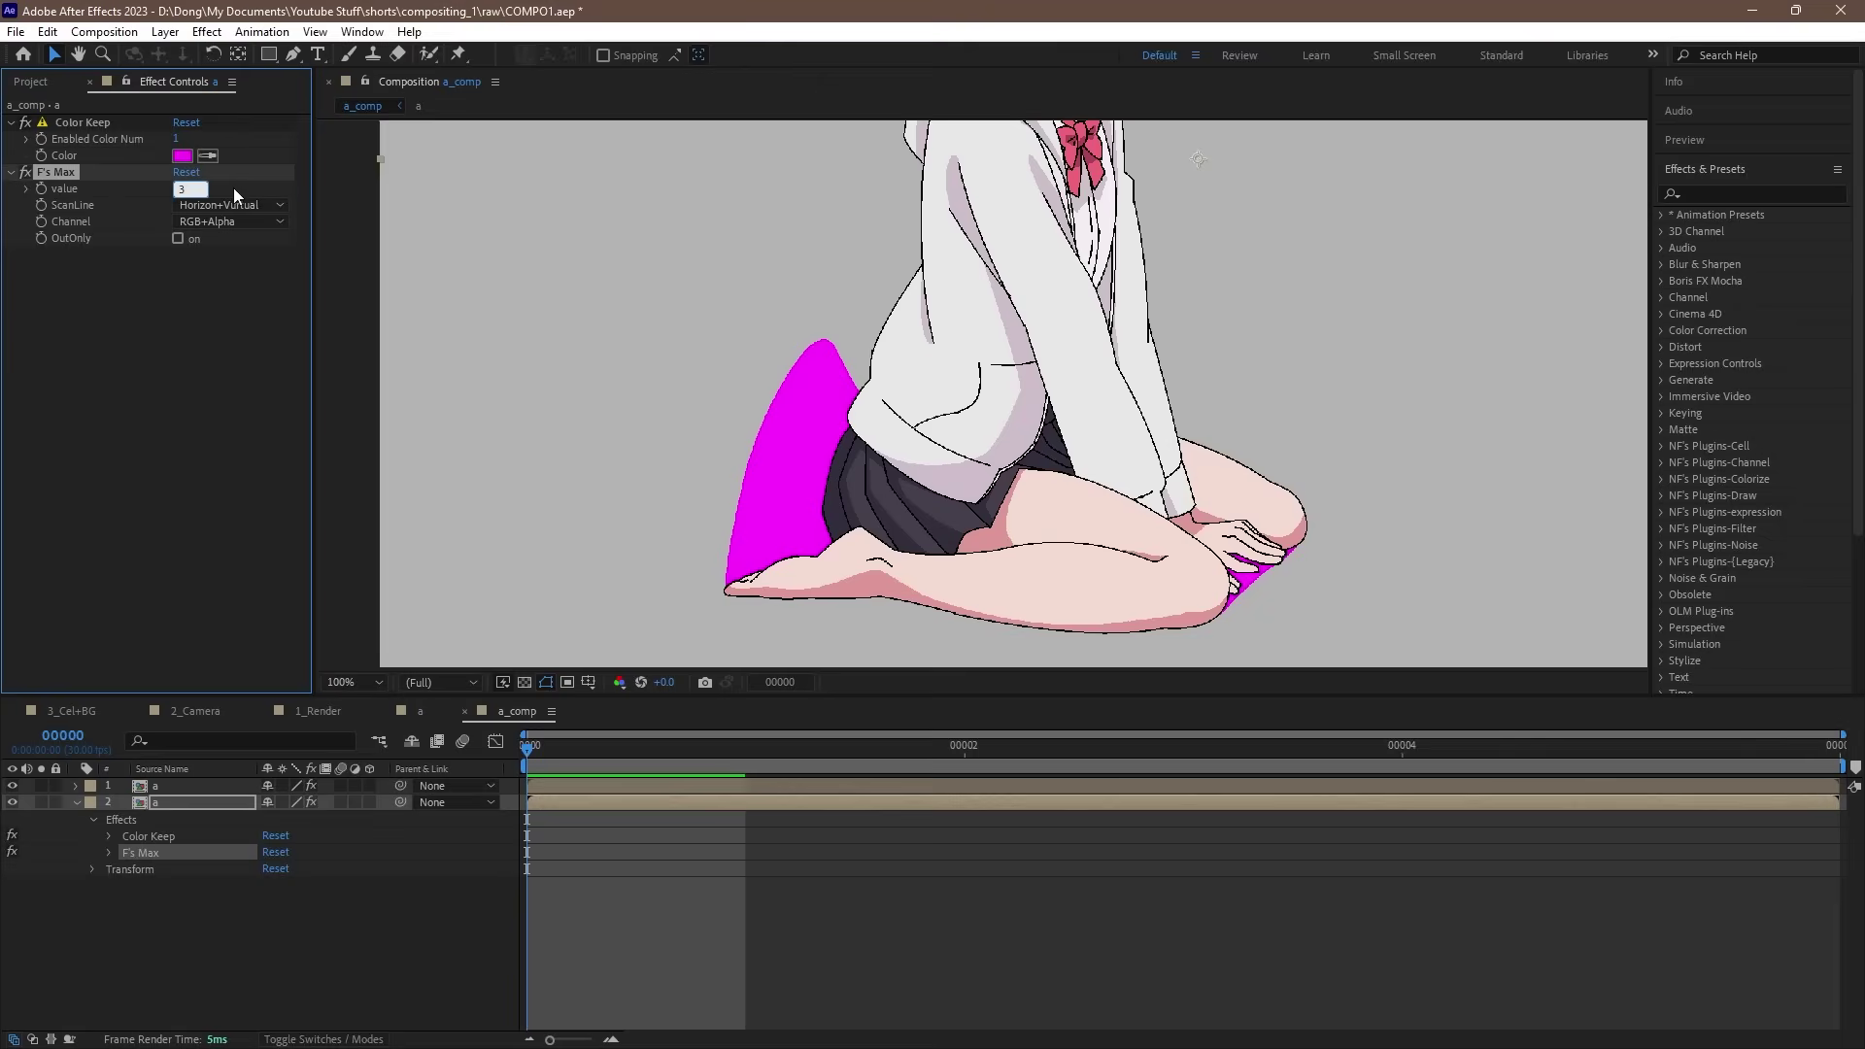
{"action": "key", "text": "Return"}
{"action": "scroll", "coordinate": [774, 364], "scroll_direction": "up", "scroll_amount": 1}
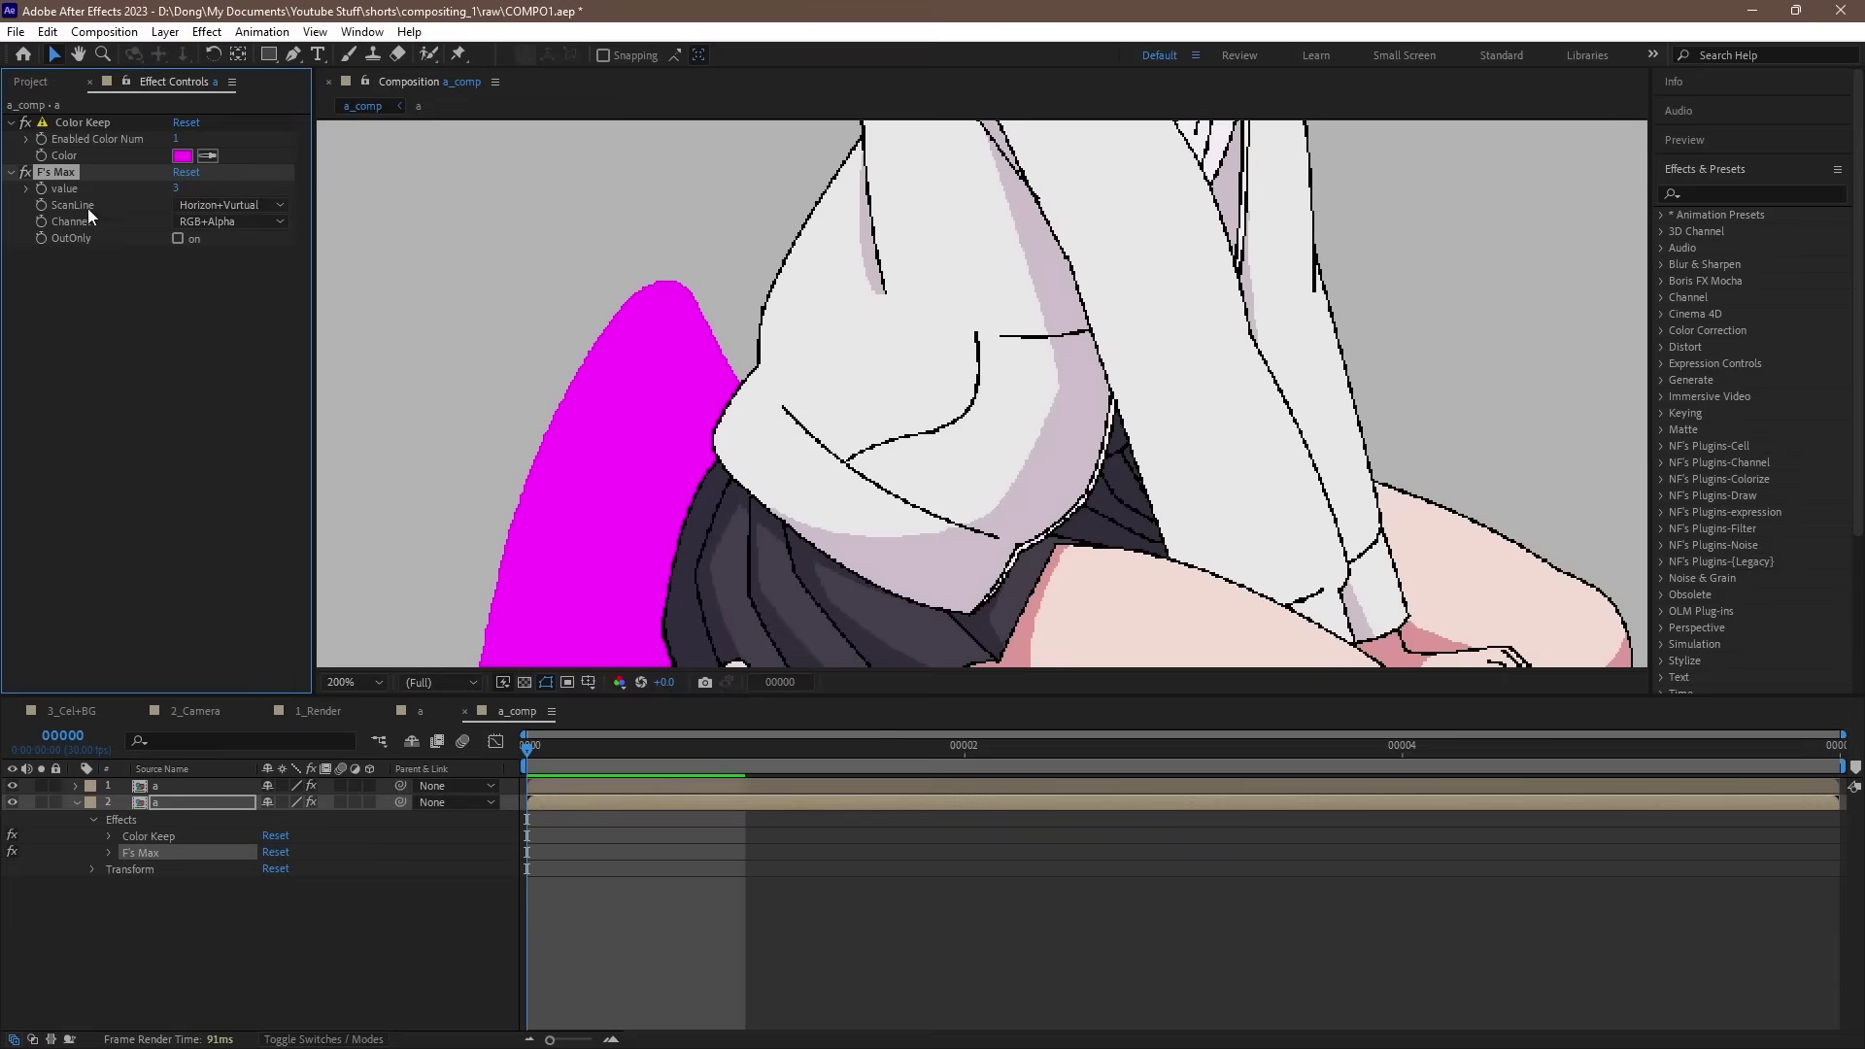
{"action": "left_click", "coordinate": [25, 173]}
{"action": "left_click", "coordinate": [25, 173]}
{"action": "left_click", "coordinate": [25, 173]}
{"action": "key", "text": "period"}
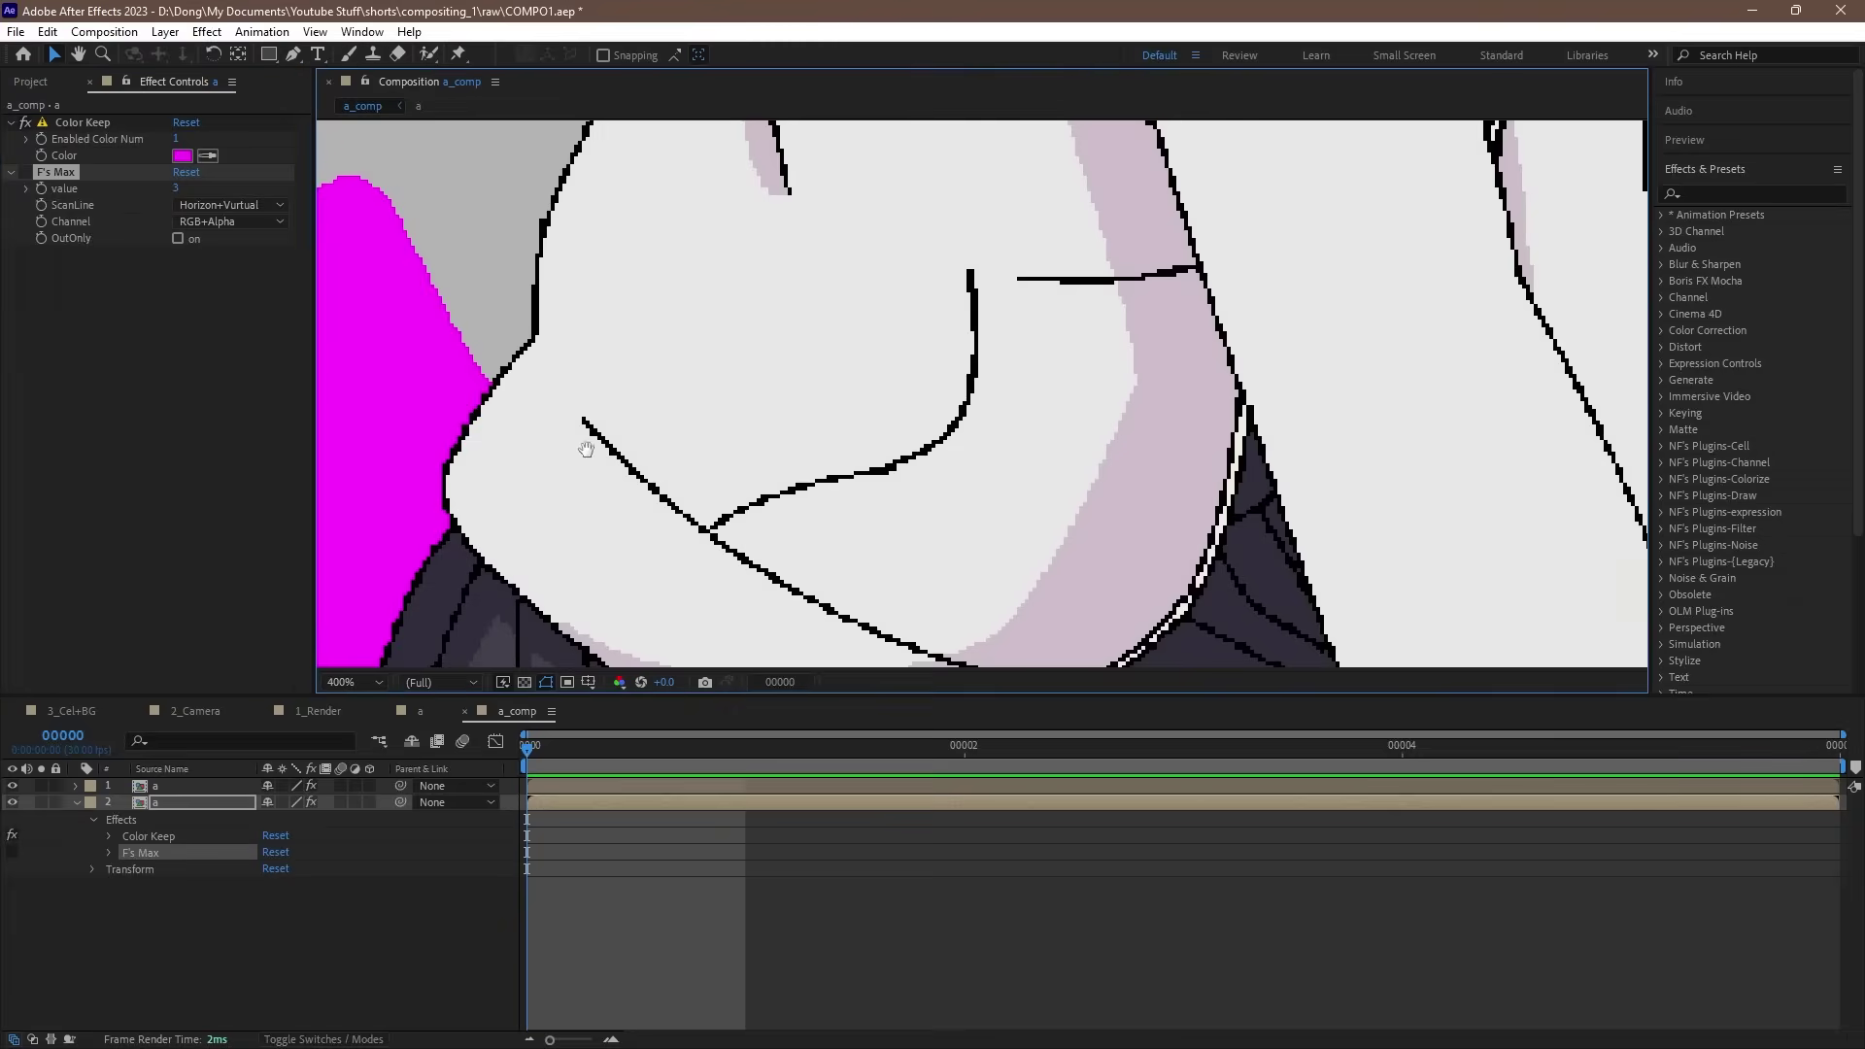
{"action": "left_click_drag", "start_coordinate": [481, 552], "coordinate": [826, 309]}
{"action": "left_click", "coordinate": [13, 787]}
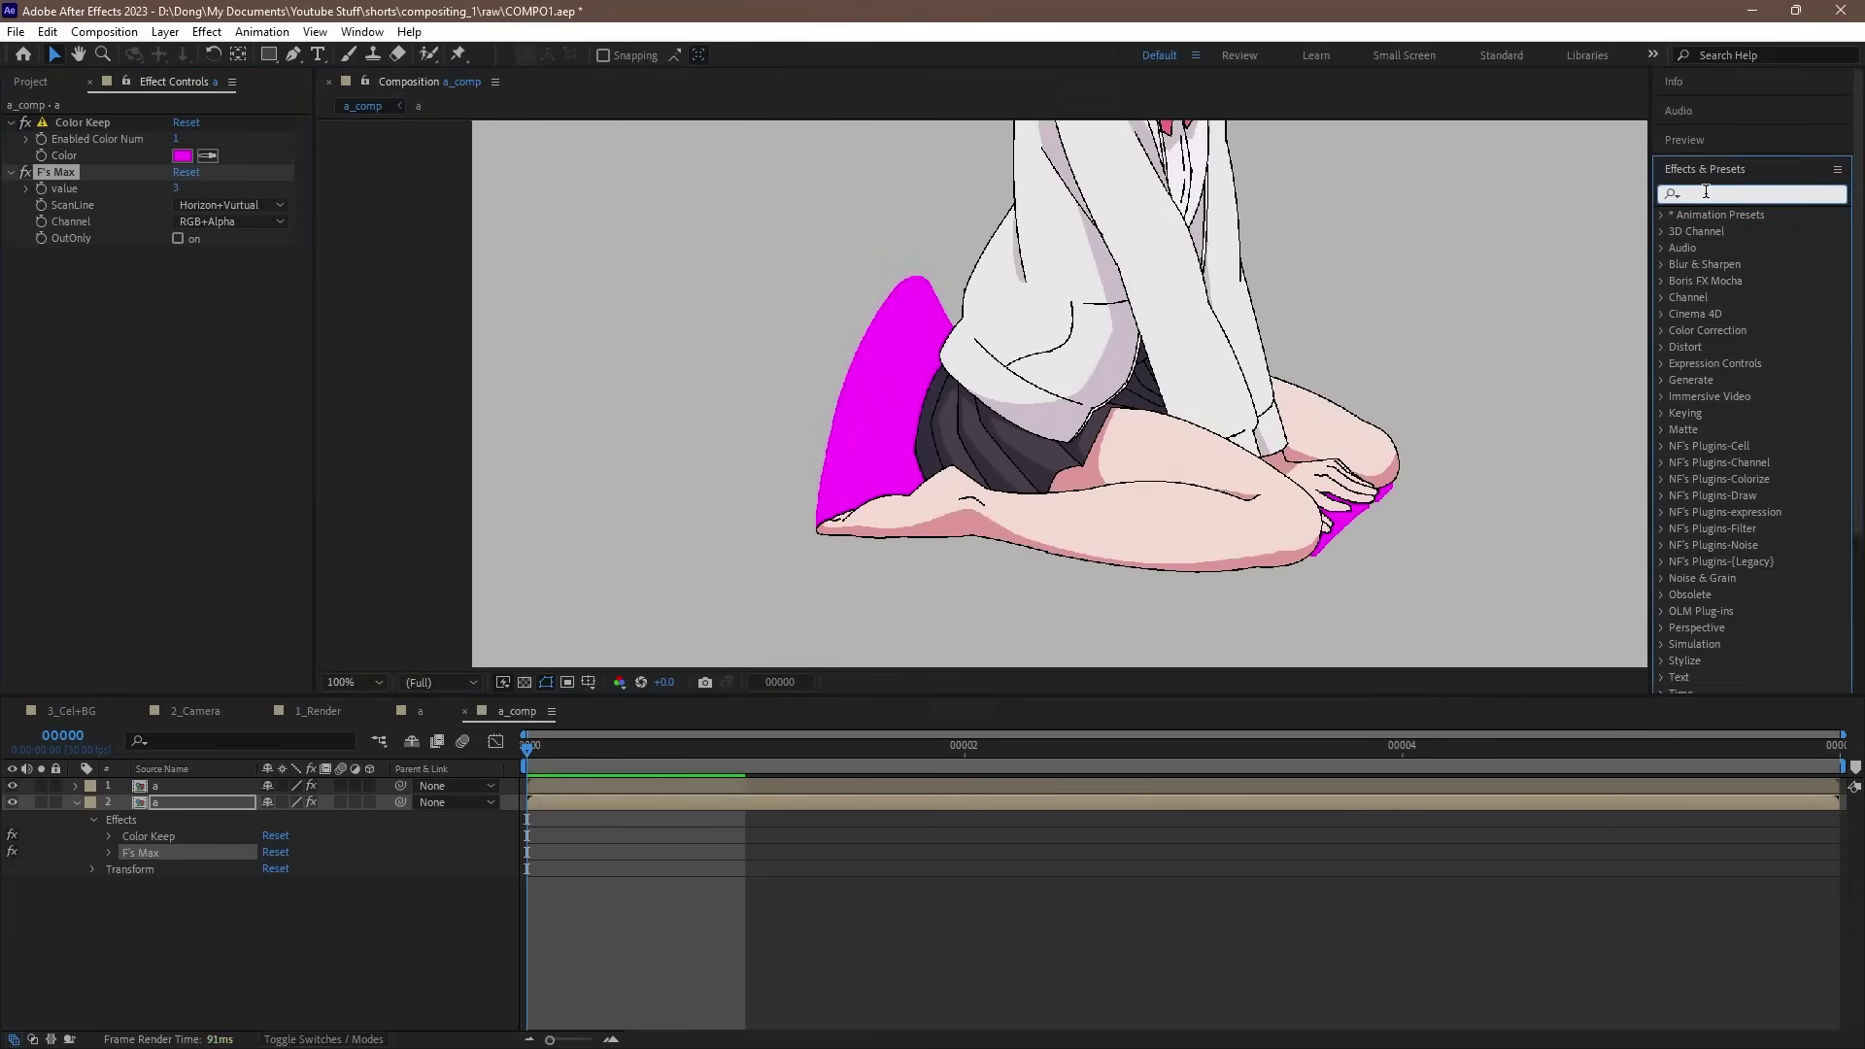
Step: Add Set Matte below F's Max on the lower layer
{"action": "left_click", "coordinate": [1706, 194]}
{"action": "type", "text": "m"}
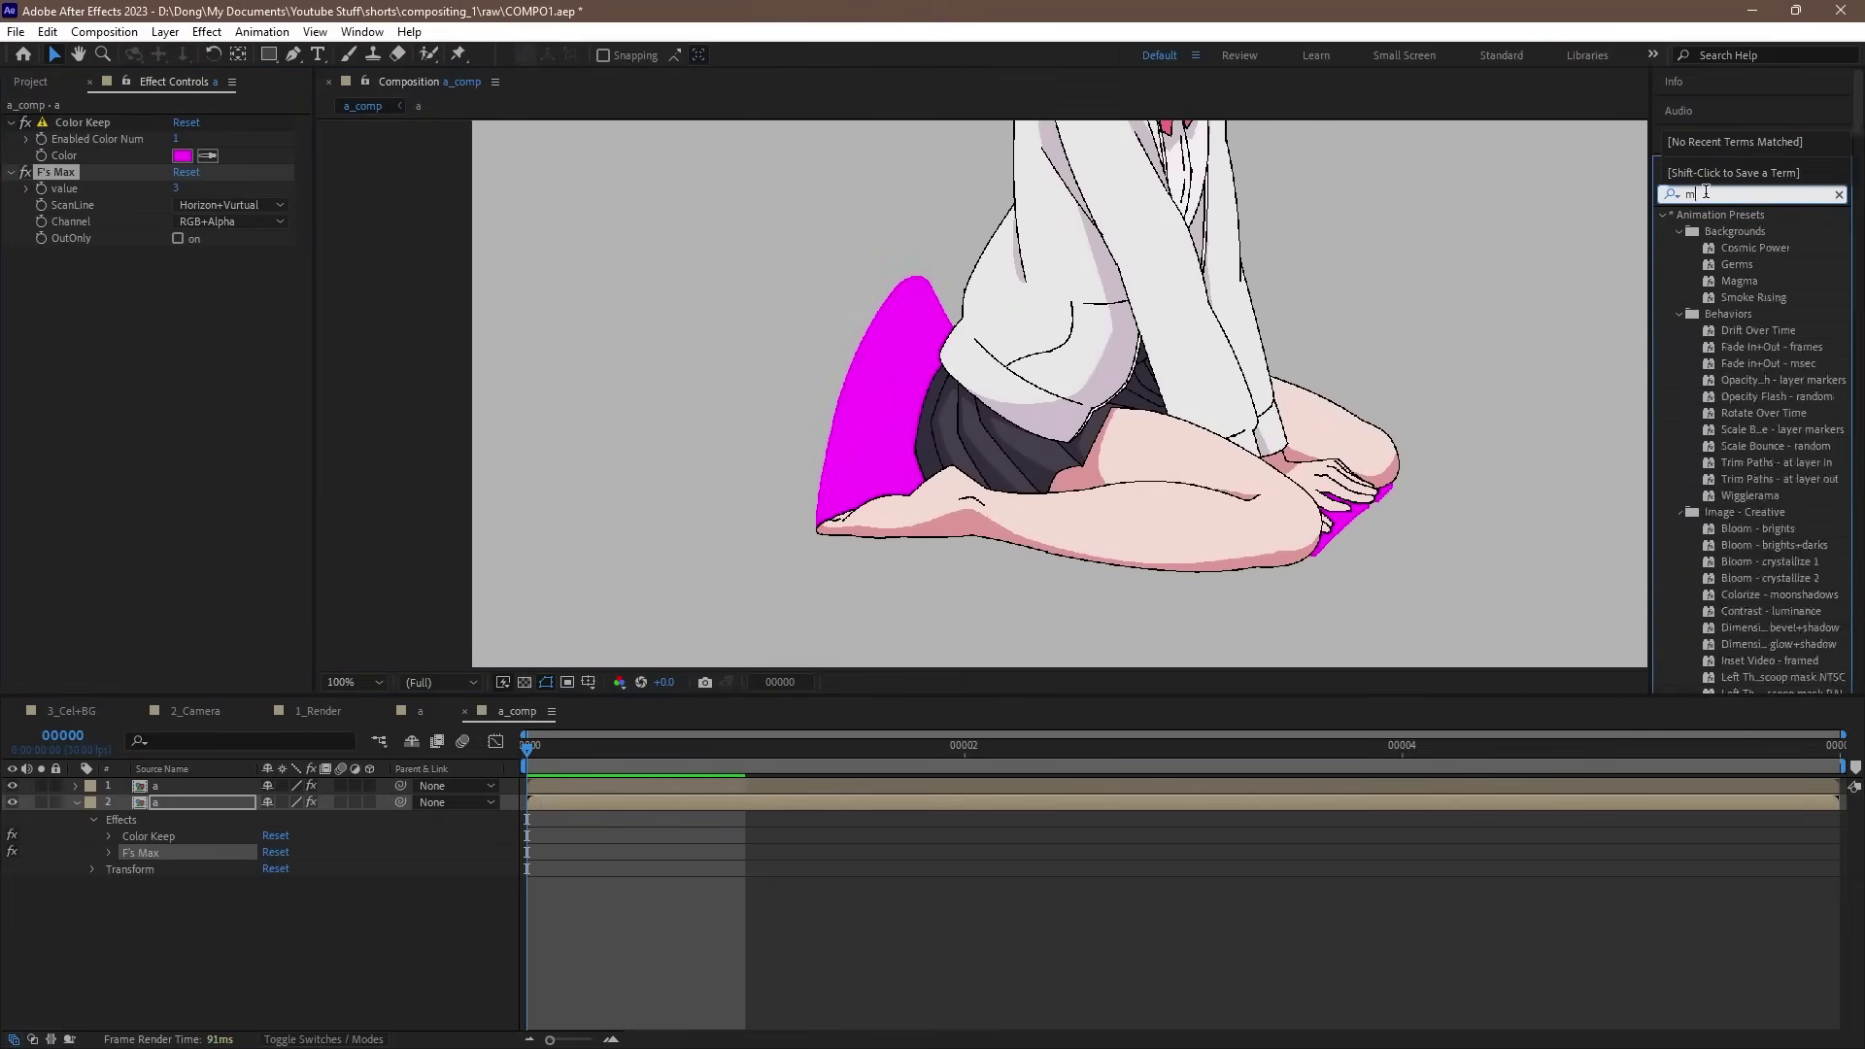
{"action": "type", "text": "atte"}
{"action": "left_click_drag", "start_coordinate": [1735, 294], "coordinate": [195, 315]}
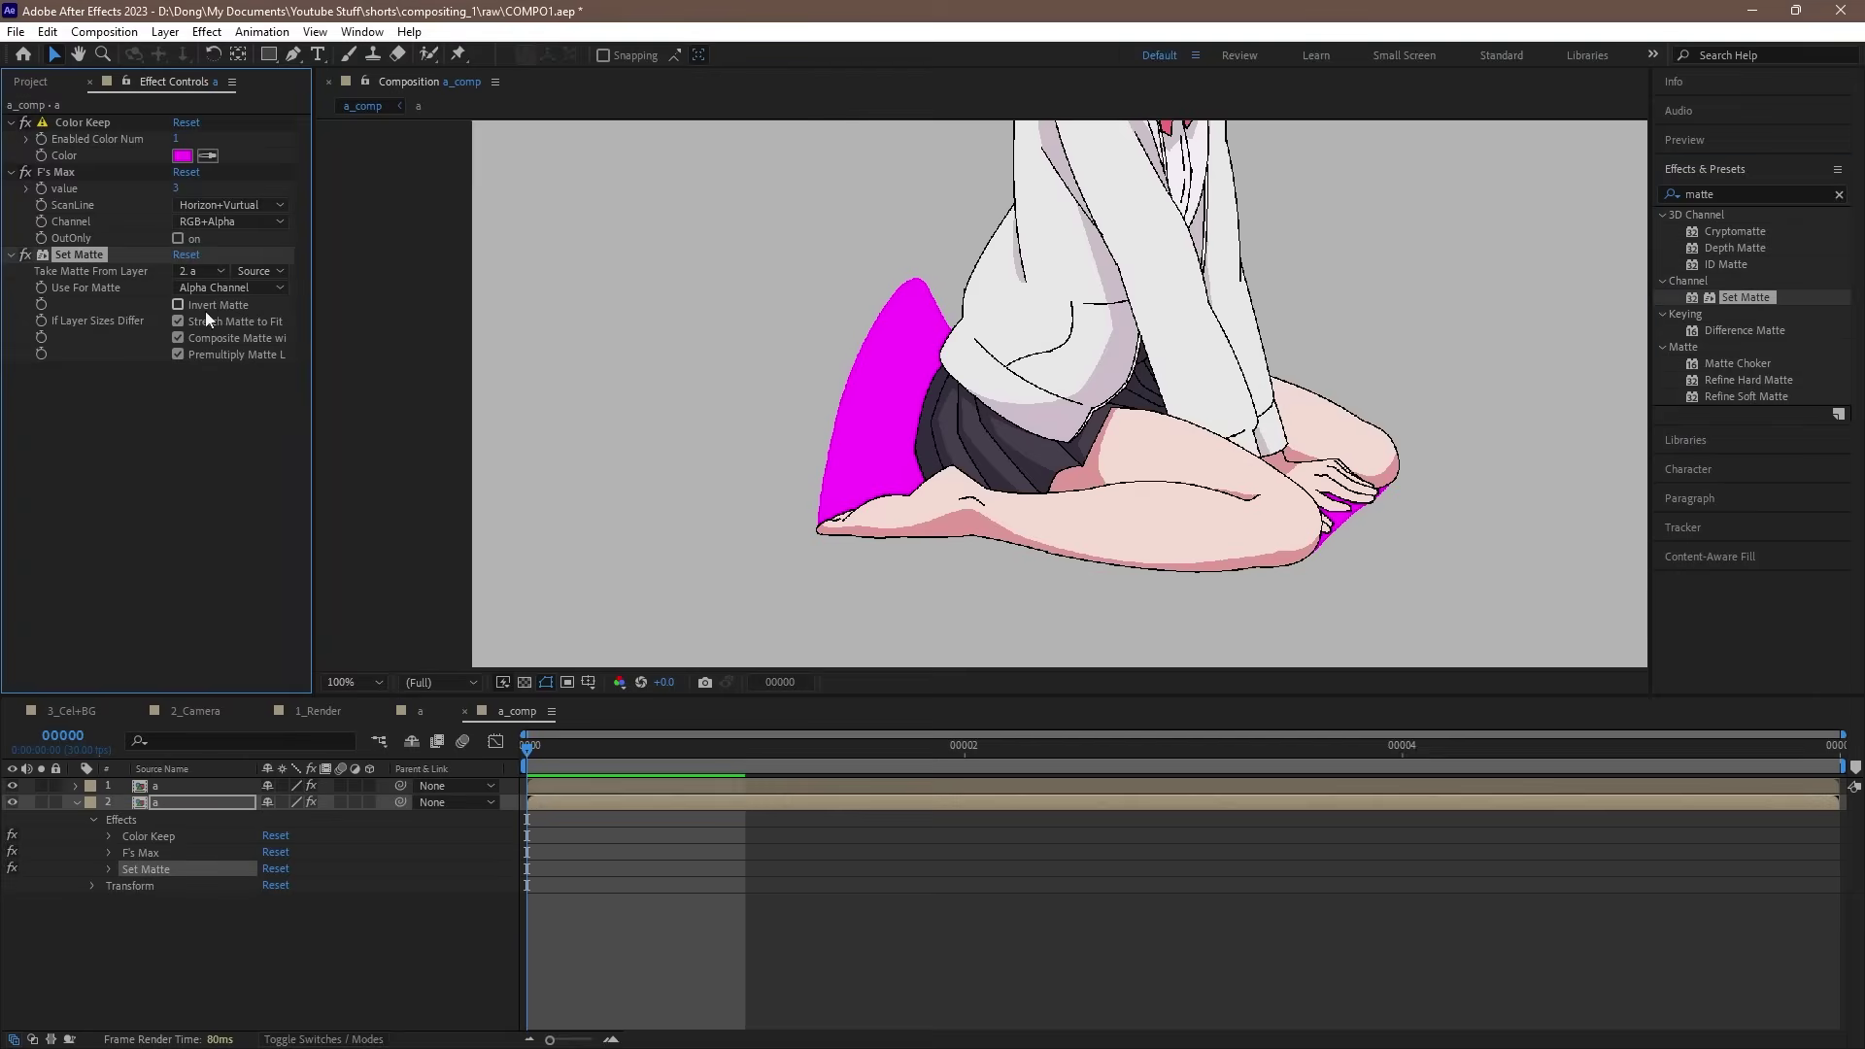
Step: Add Gaussian Blur with a Blurriness of 2.0 to the lower layer
{"action": "left_click", "coordinate": [1729, 195]}
{"action": "type", "text": "blur"}
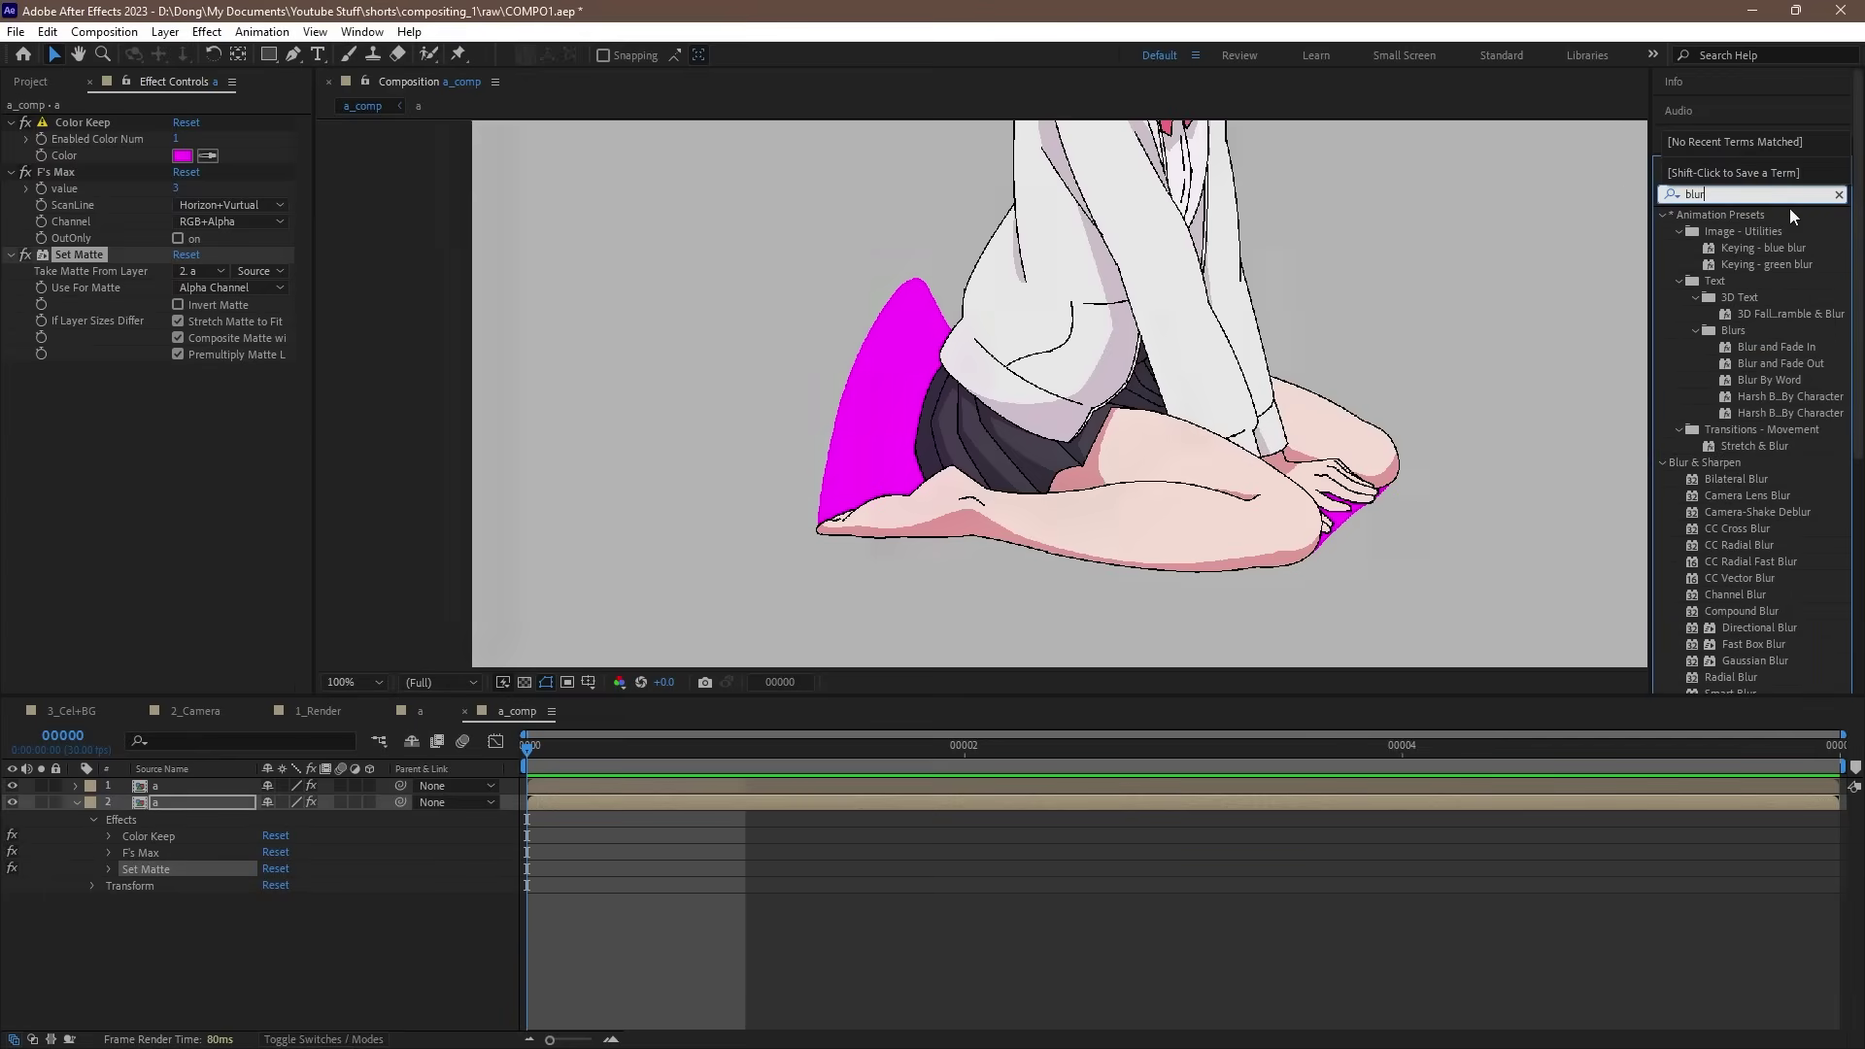
{"action": "scroll", "coordinate": [1797, 459], "scroll_direction": "down", "scroll_amount": 5}
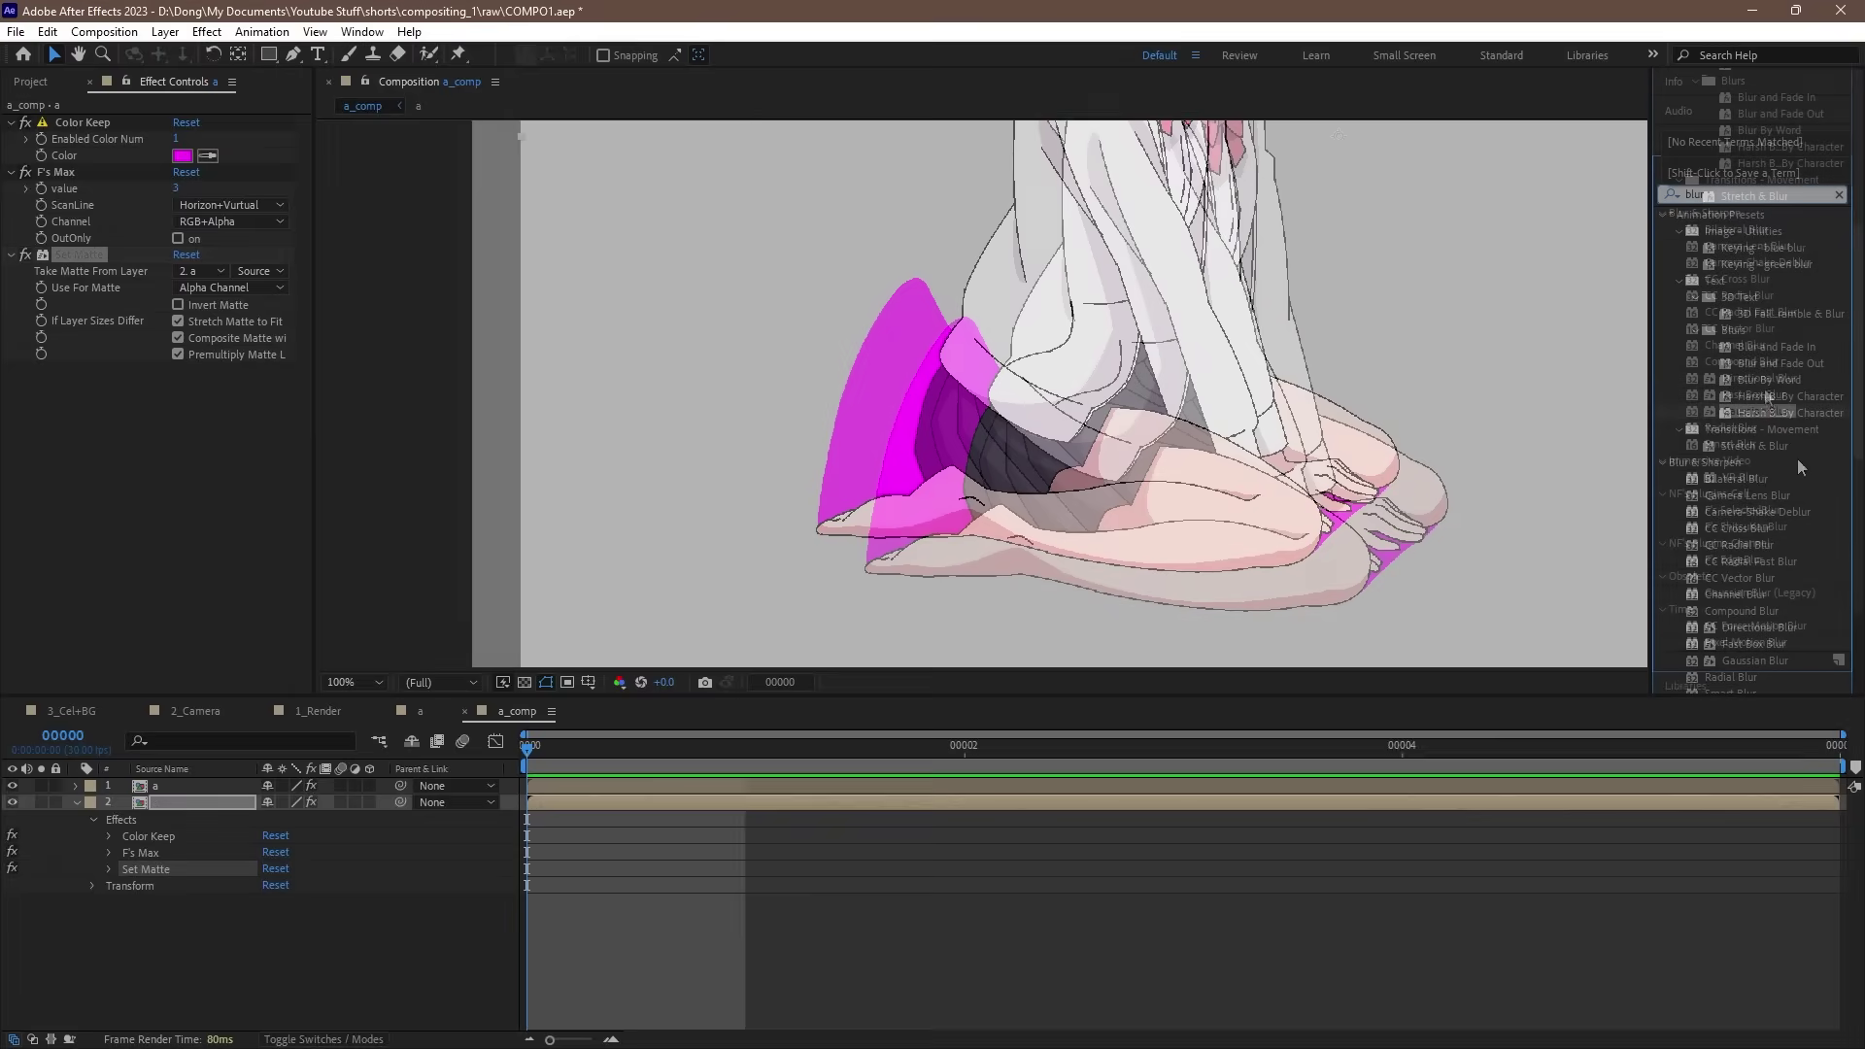
{"action": "left_click", "coordinate": [1762, 412]}
{"action": "left_click_drag", "start_coordinate": [1747, 417], "coordinate": [158, 451]}
{"action": "left_click", "coordinate": [184, 387]}
{"action": "type", "text": "2"}
{"action": "key", "text": "Return"}
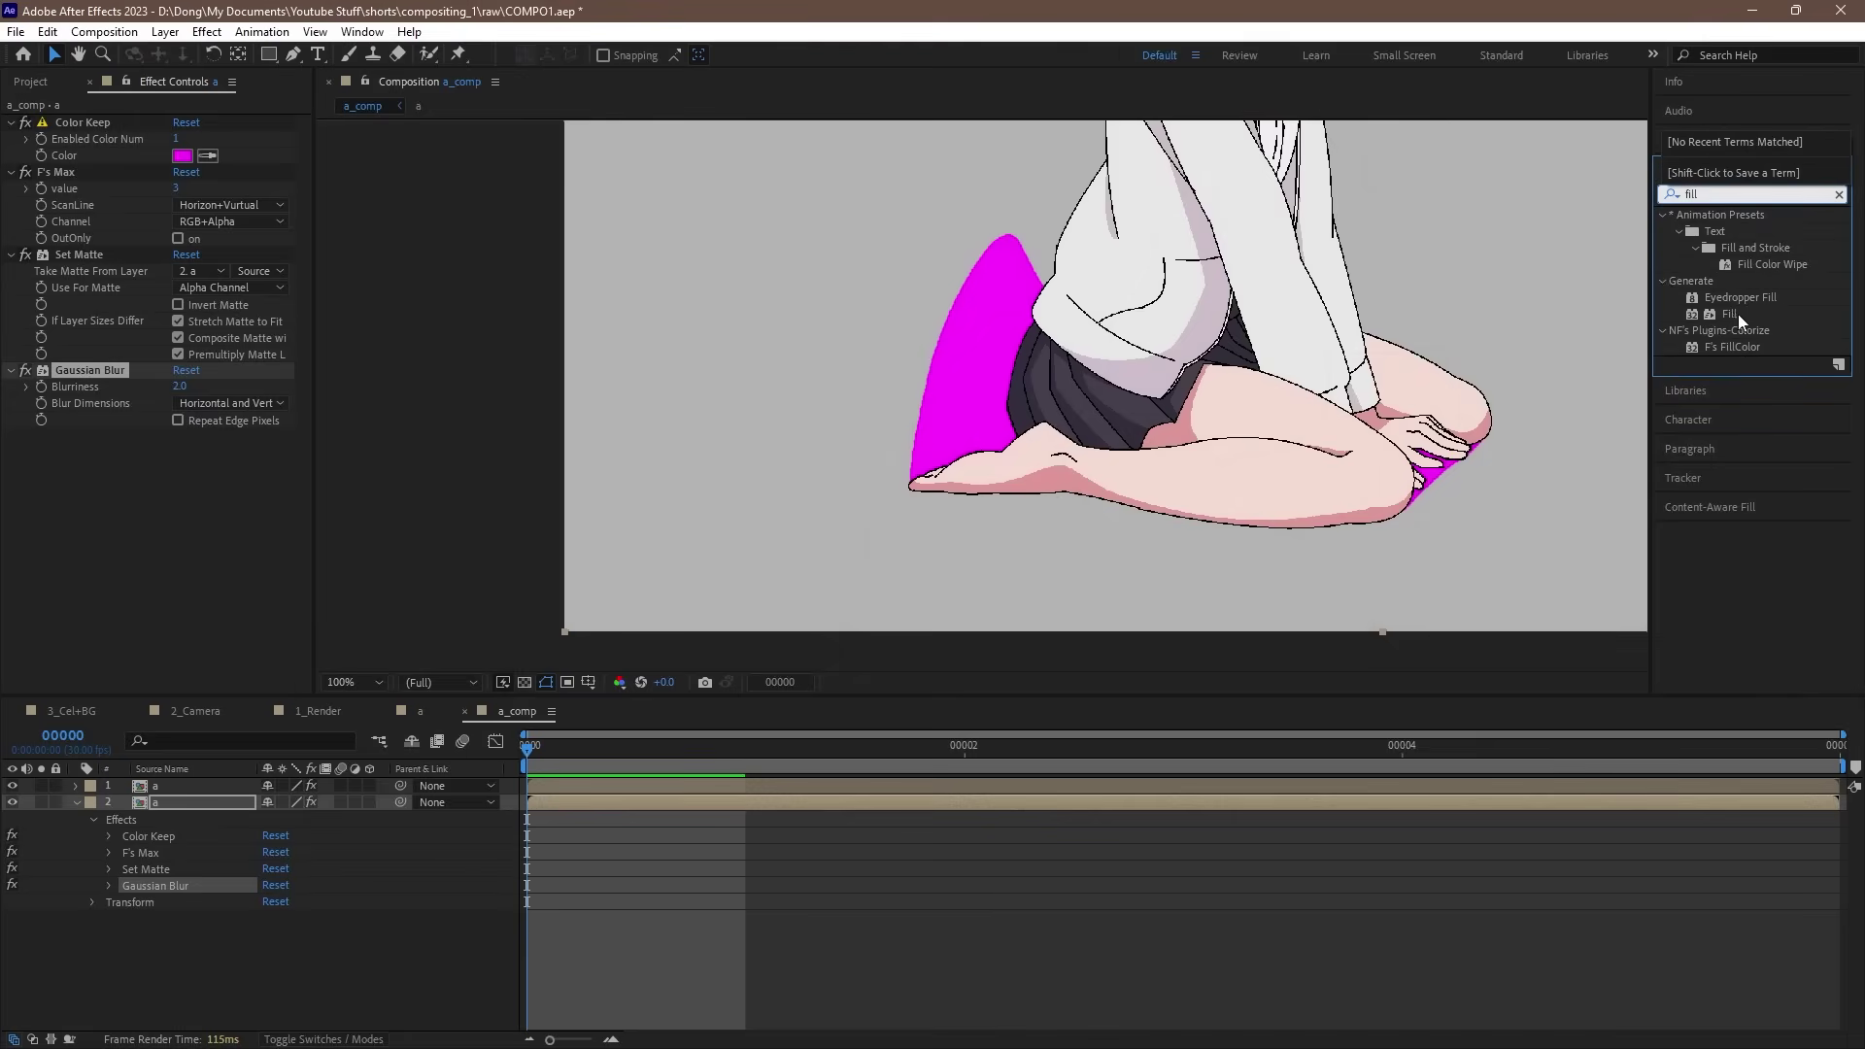
Step: Add a Fill effect with a dark brown colour to the lower layer
{"action": "left_click_drag", "start_coordinate": [1729, 313], "coordinate": [230, 468]}
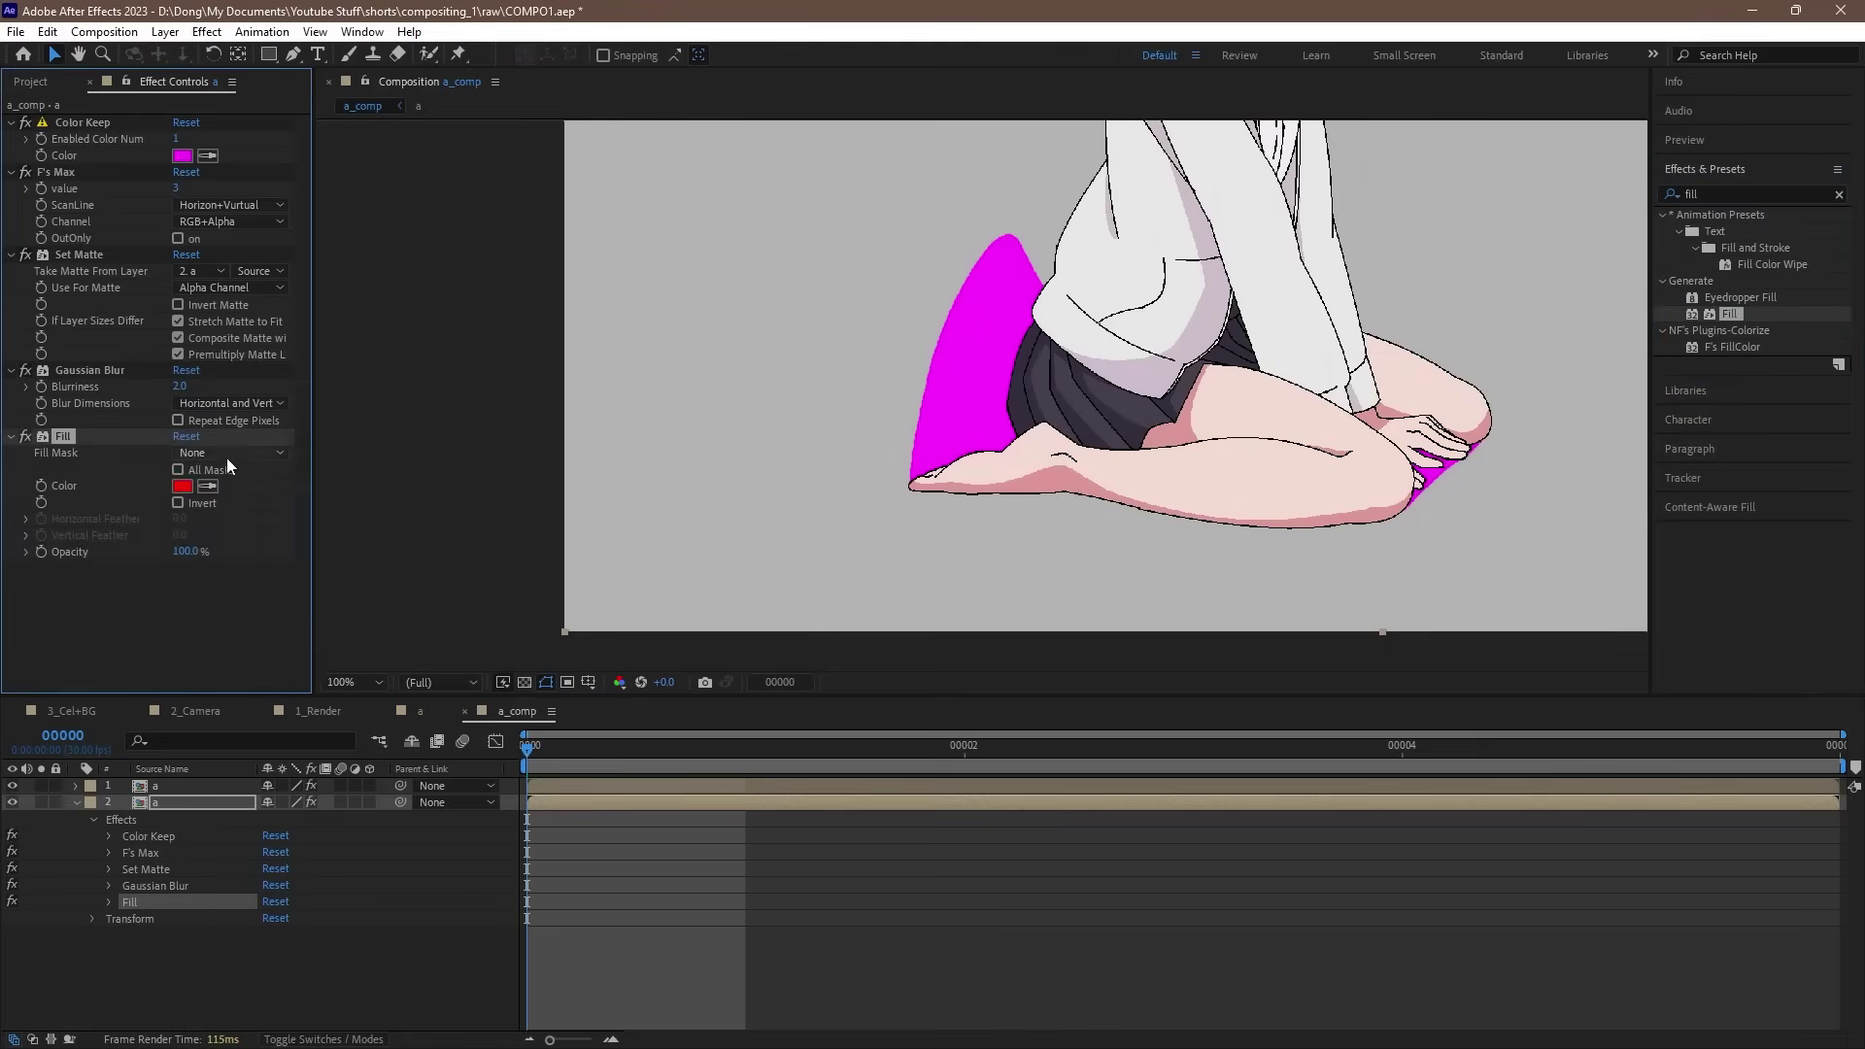
{"action": "left_click", "coordinate": [182, 486]}
{"action": "left_click", "coordinate": [725, 400]}
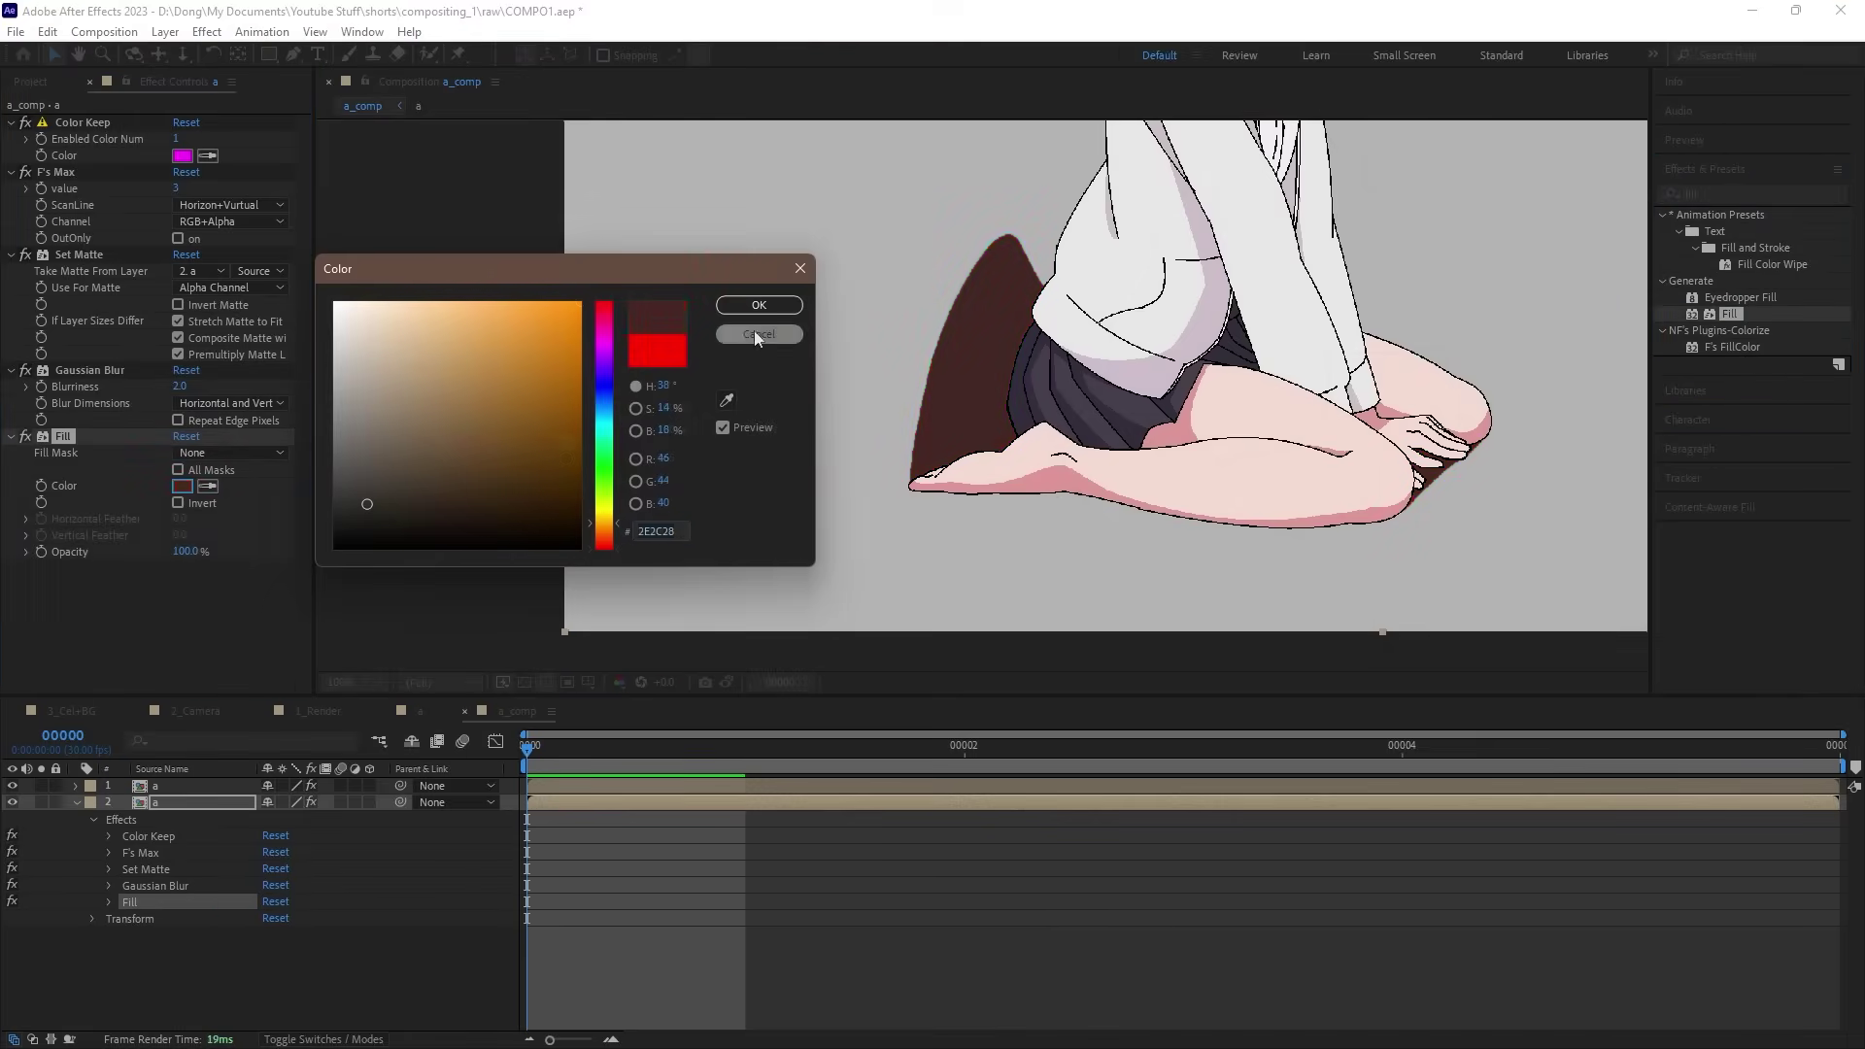
{"action": "left_click", "coordinate": [759, 305]}
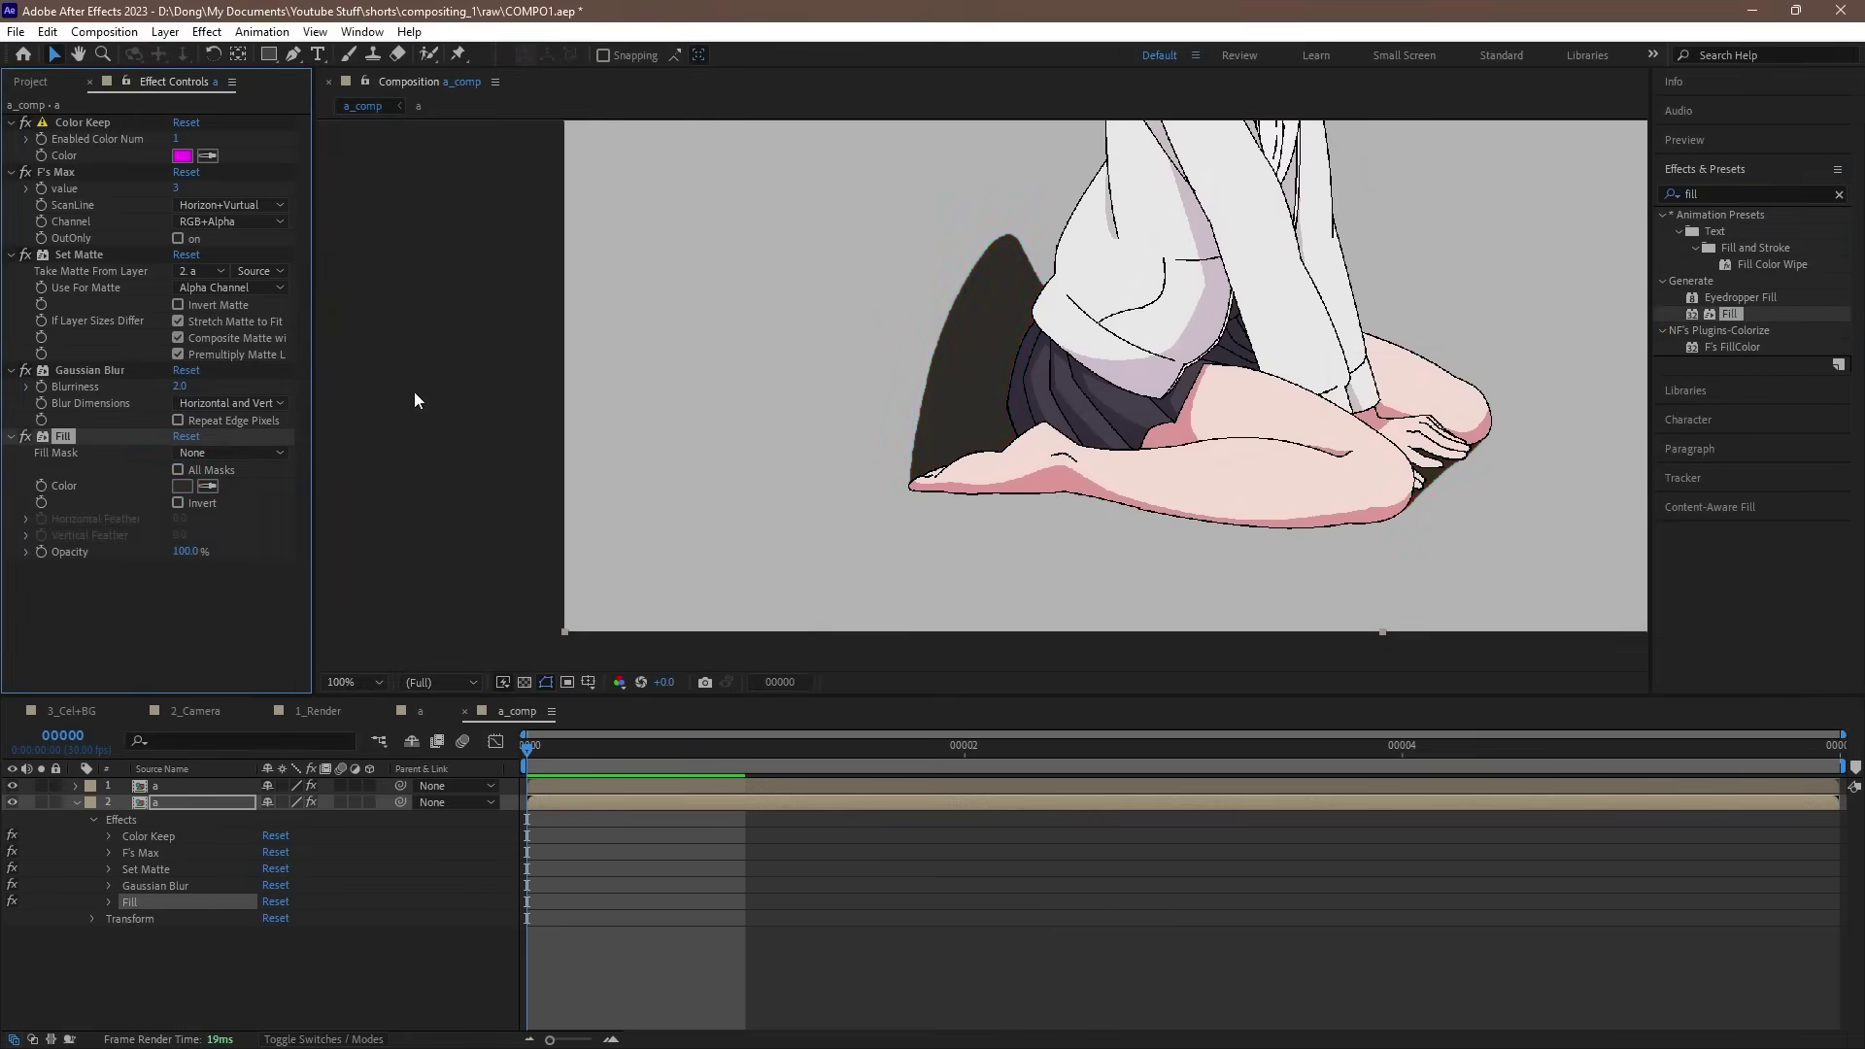
Step: Set the lower 'a' layer's opacity to 50%
{"action": "left_click", "coordinate": [93, 918]}
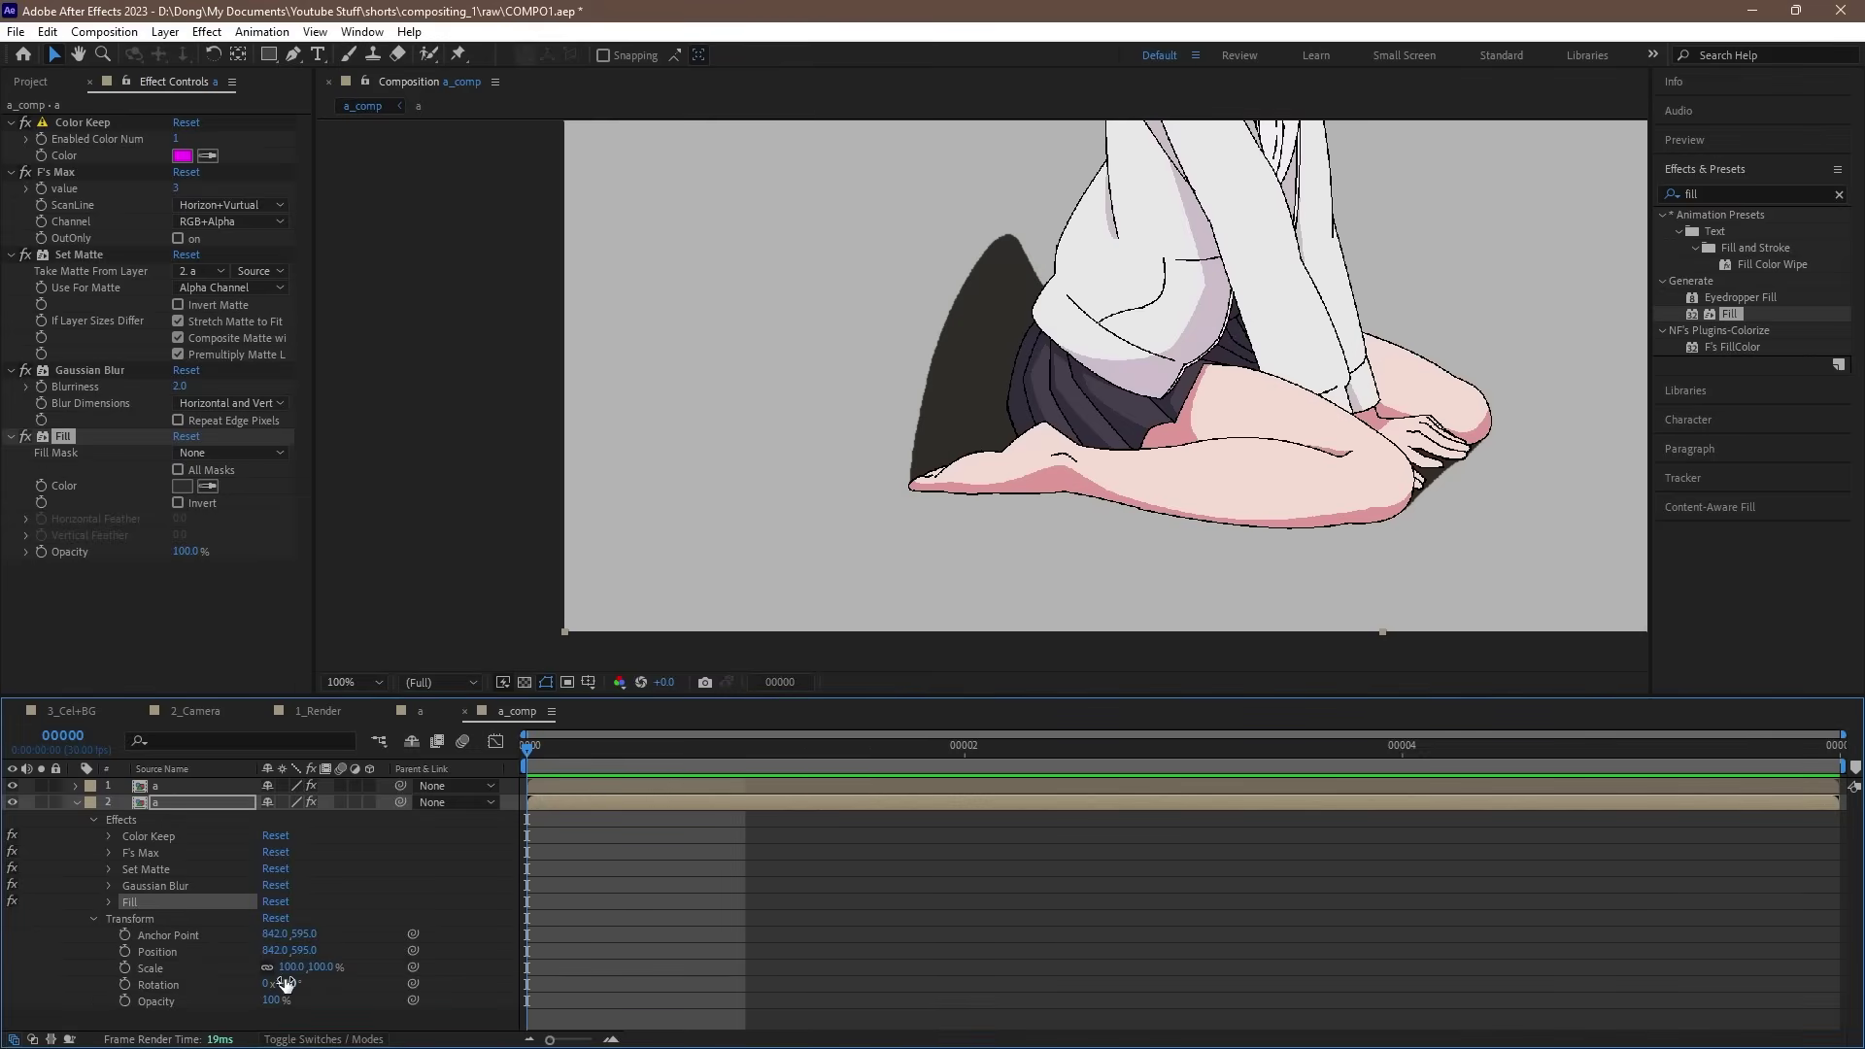
{"action": "left_click", "coordinate": [272, 1001]}
{"action": "type", "text": "50"}
{"action": "key", "text": "Return"}
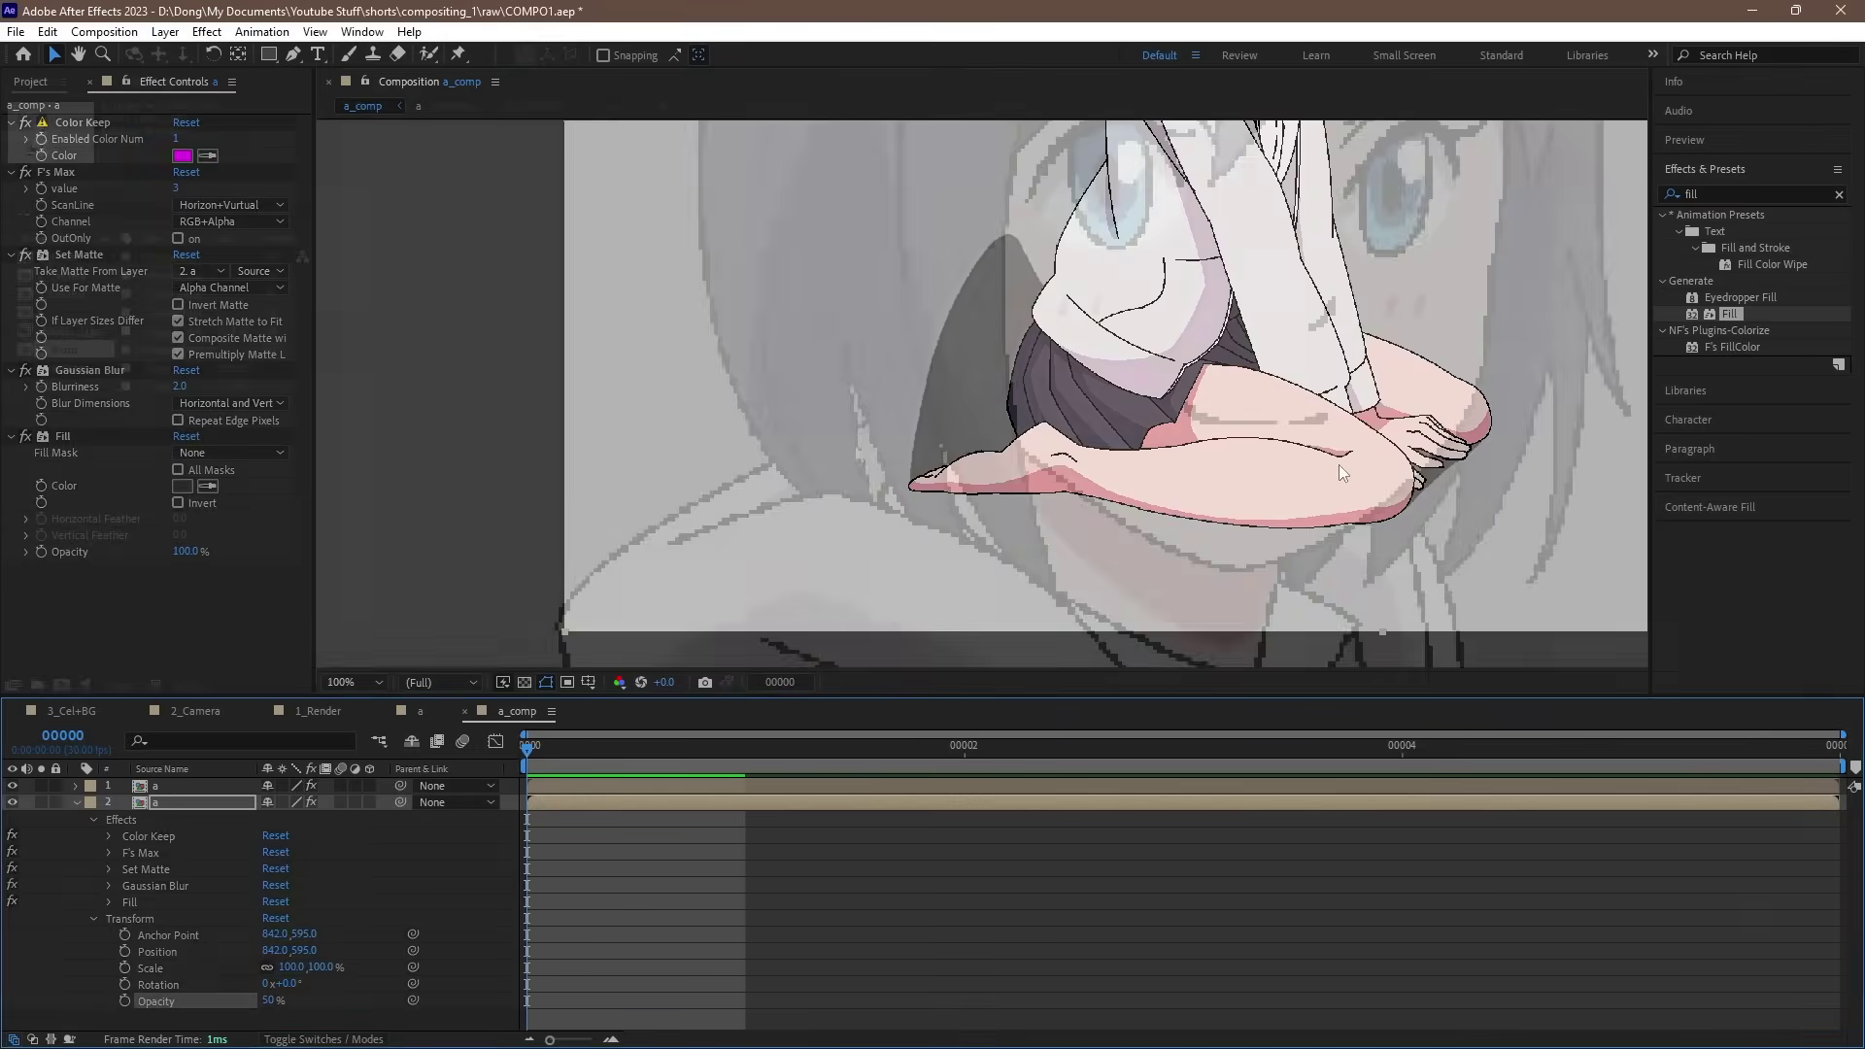
Step: Add Adjustment Layer 1 at the top of a_comp's layer stack
{"action": "right_click", "coordinate": [212, 841]}
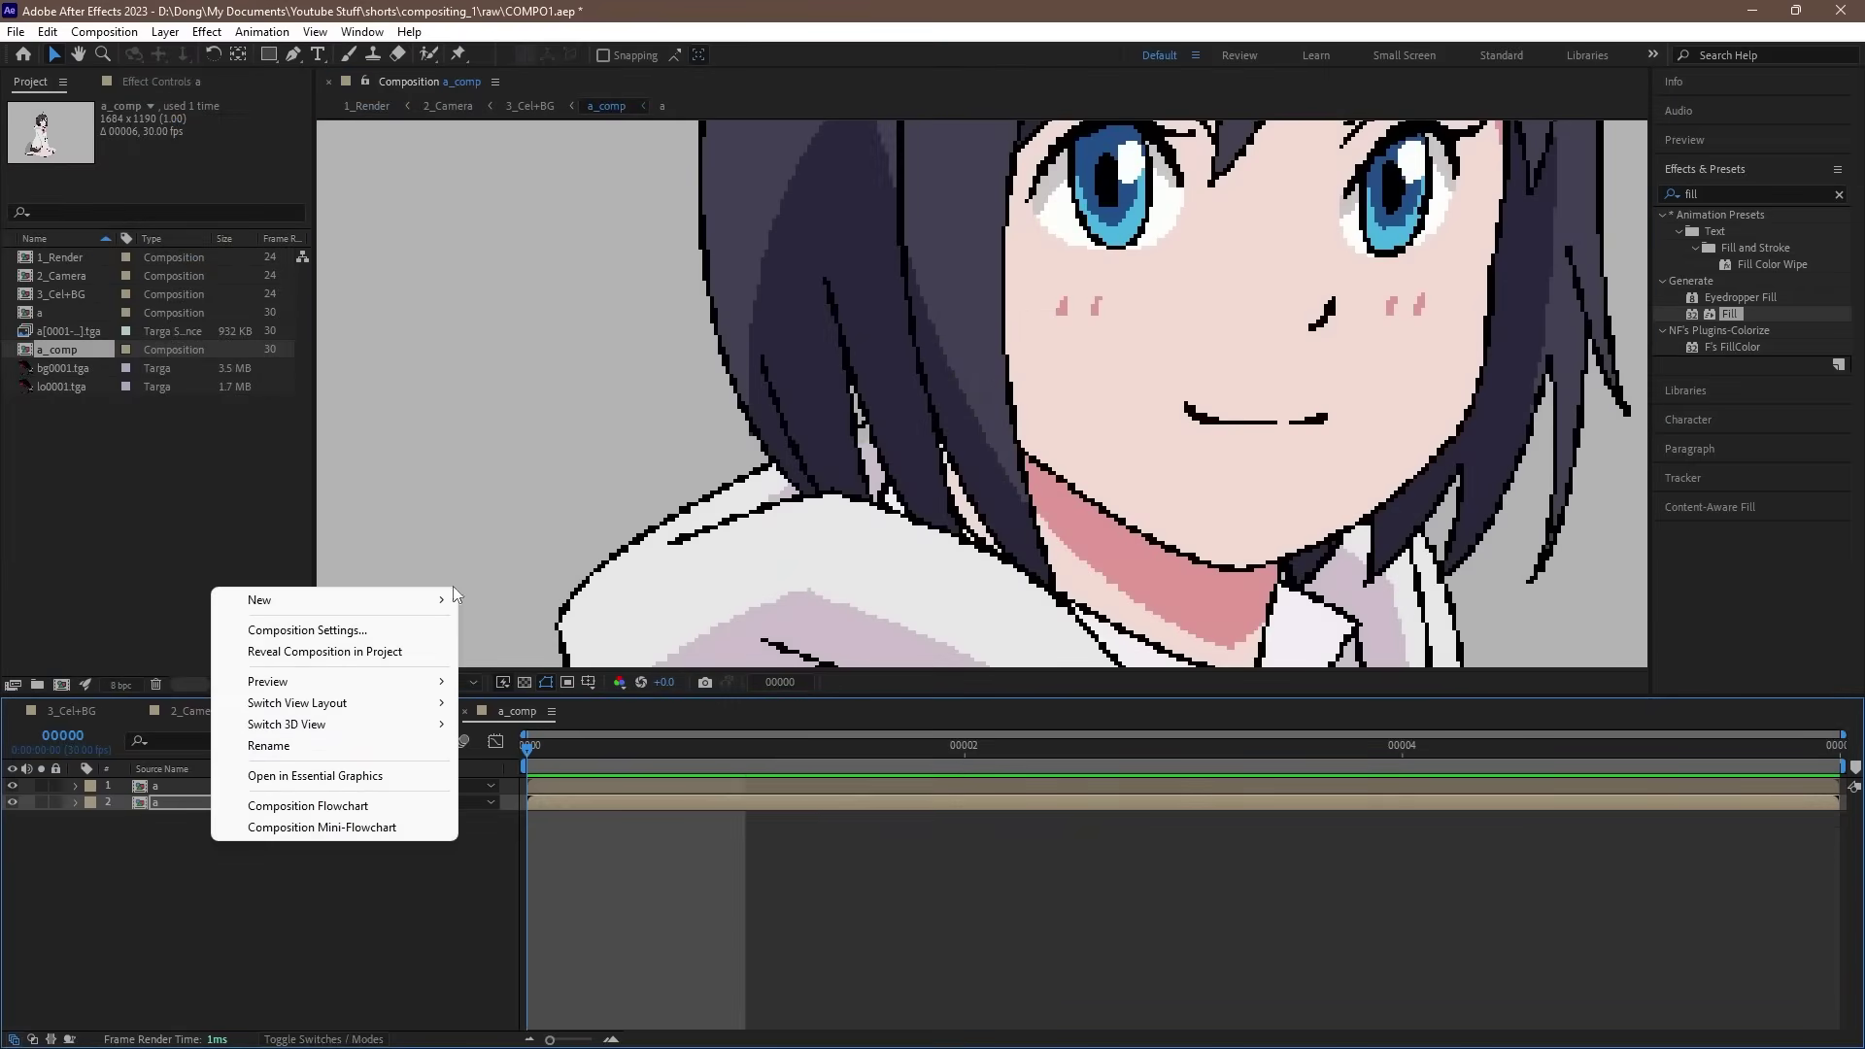
{"action": "mouse_move", "coordinate": [453, 597]}
{"action": "left_click", "coordinate": [525, 754]}
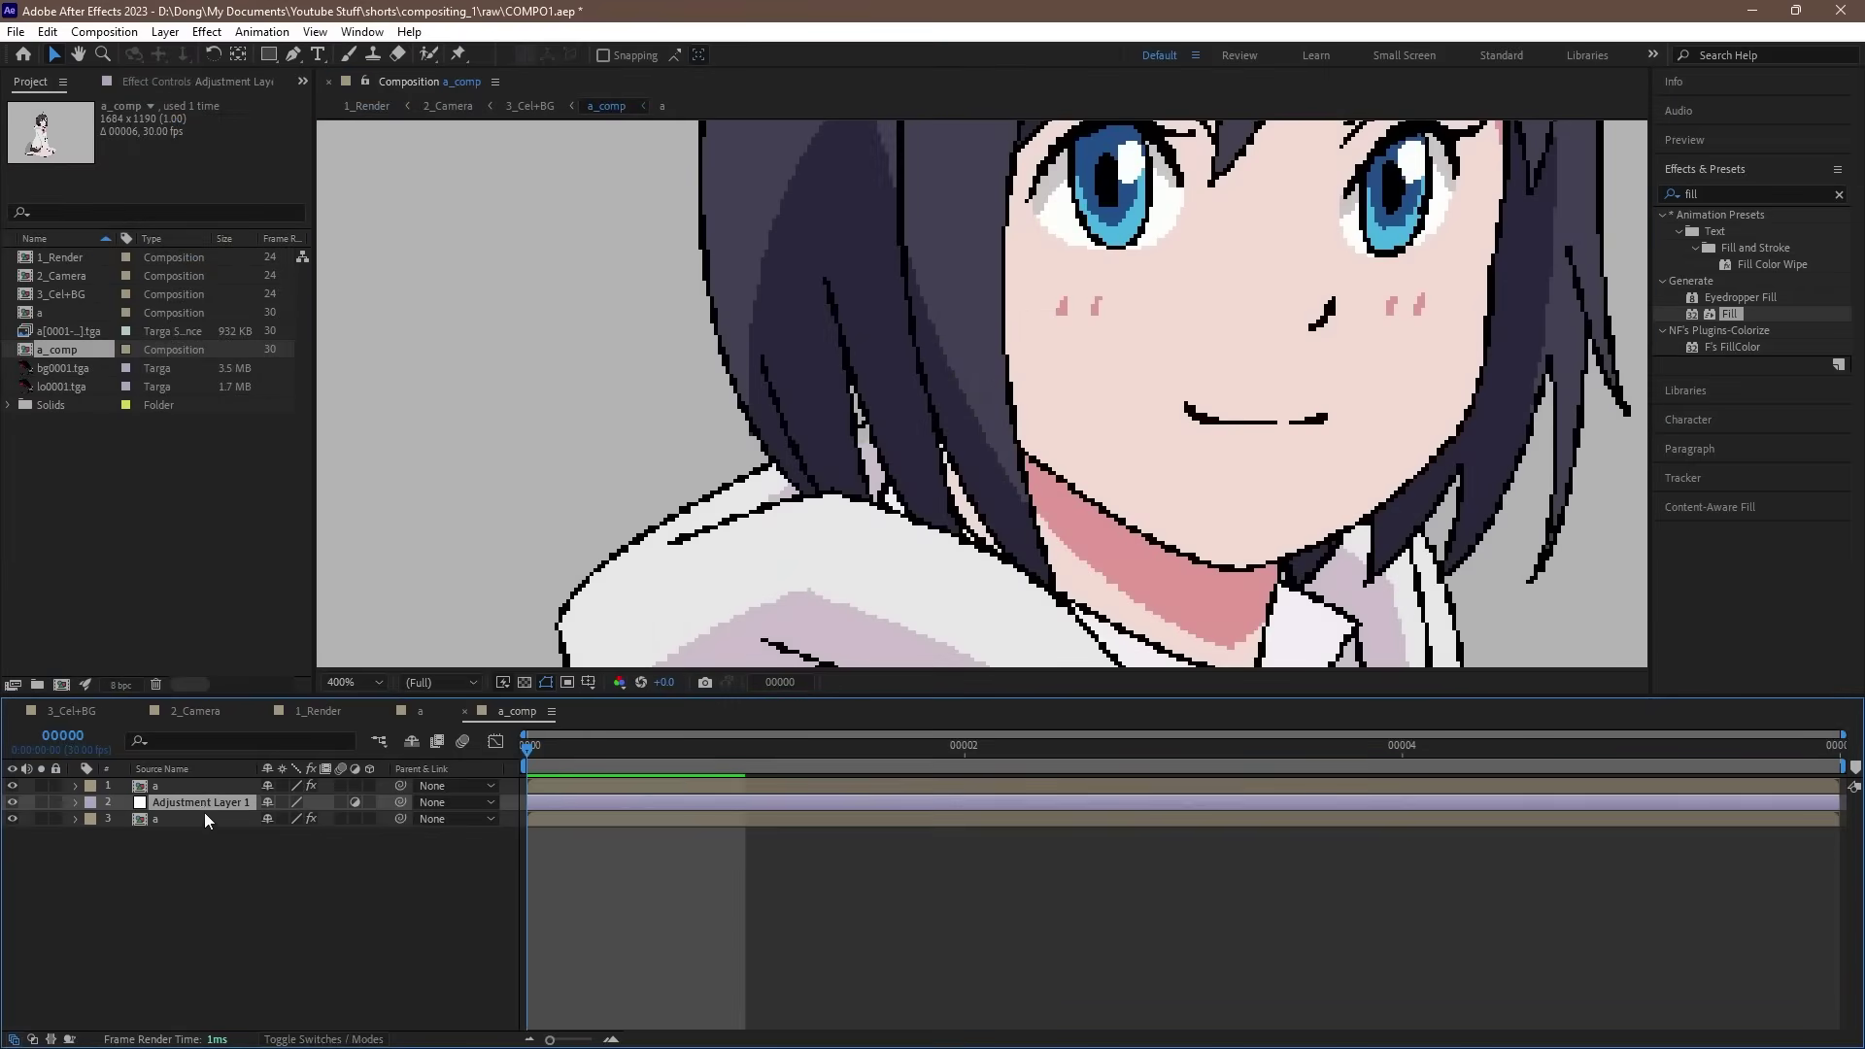
{"action": "left_click_drag", "start_coordinate": [173, 784], "coordinate": [173, 784]}
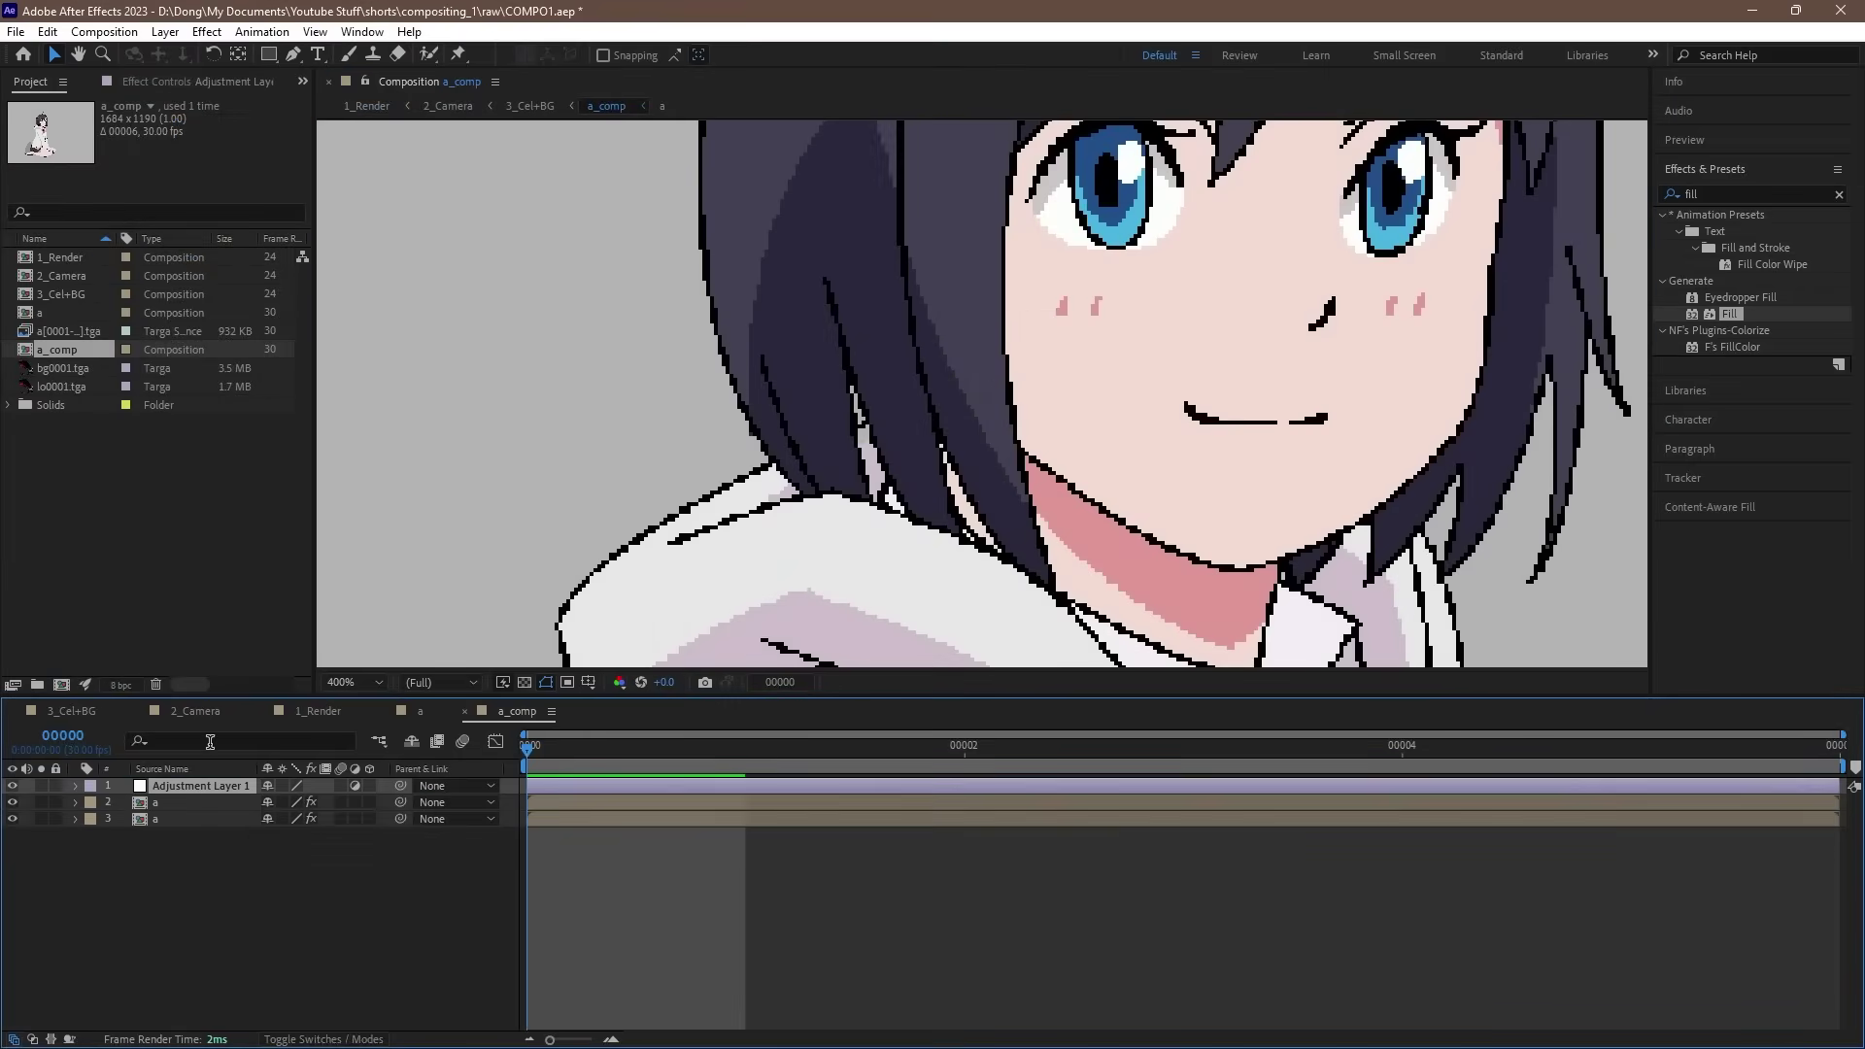
Step: Apply OLM Smoother to Adjustment Layer 1 to smooth the cel lines
{"action": "left_click", "coordinate": [204, 82]}
{"action": "right_click", "coordinate": [157, 184]}
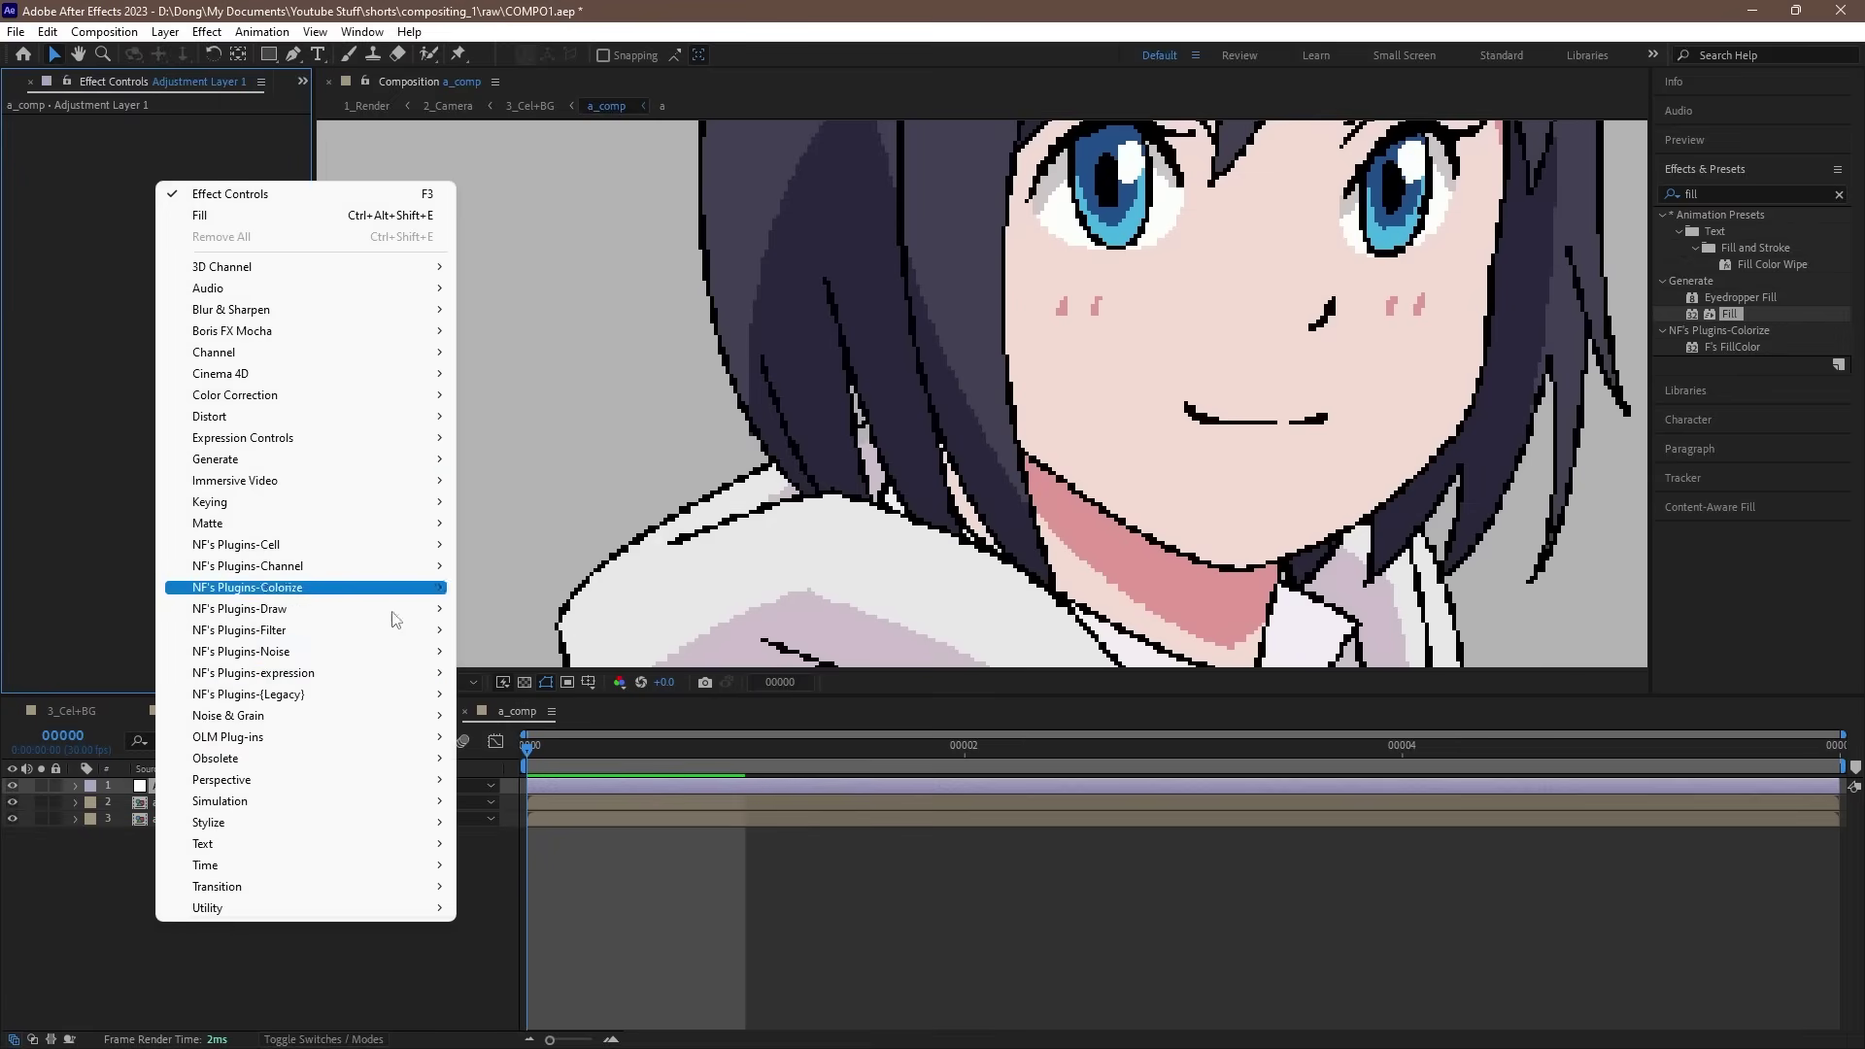
{"action": "mouse_move", "coordinate": [387, 750]}
{"action": "left_click", "coordinate": [549, 759]}
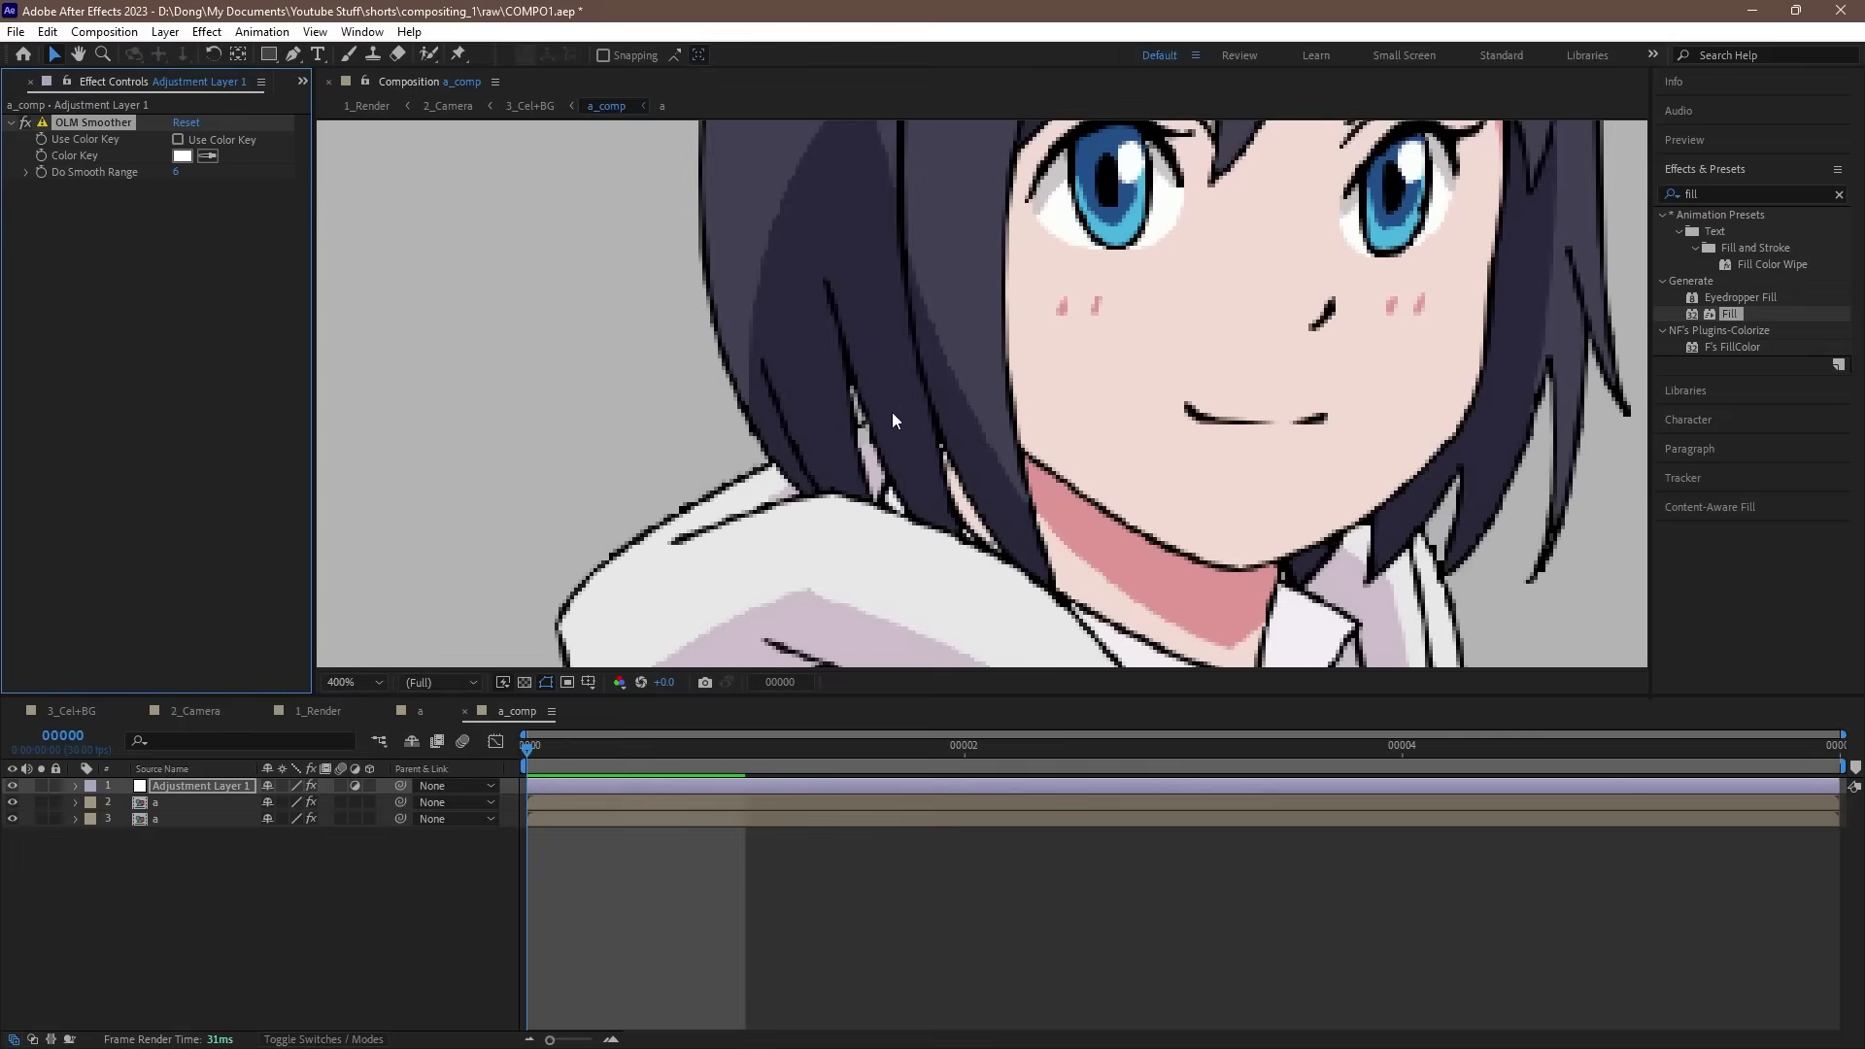
{"action": "scroll", "coordinate": [804, 442], "scroll_direction": "down", "scroll_amount": 2}
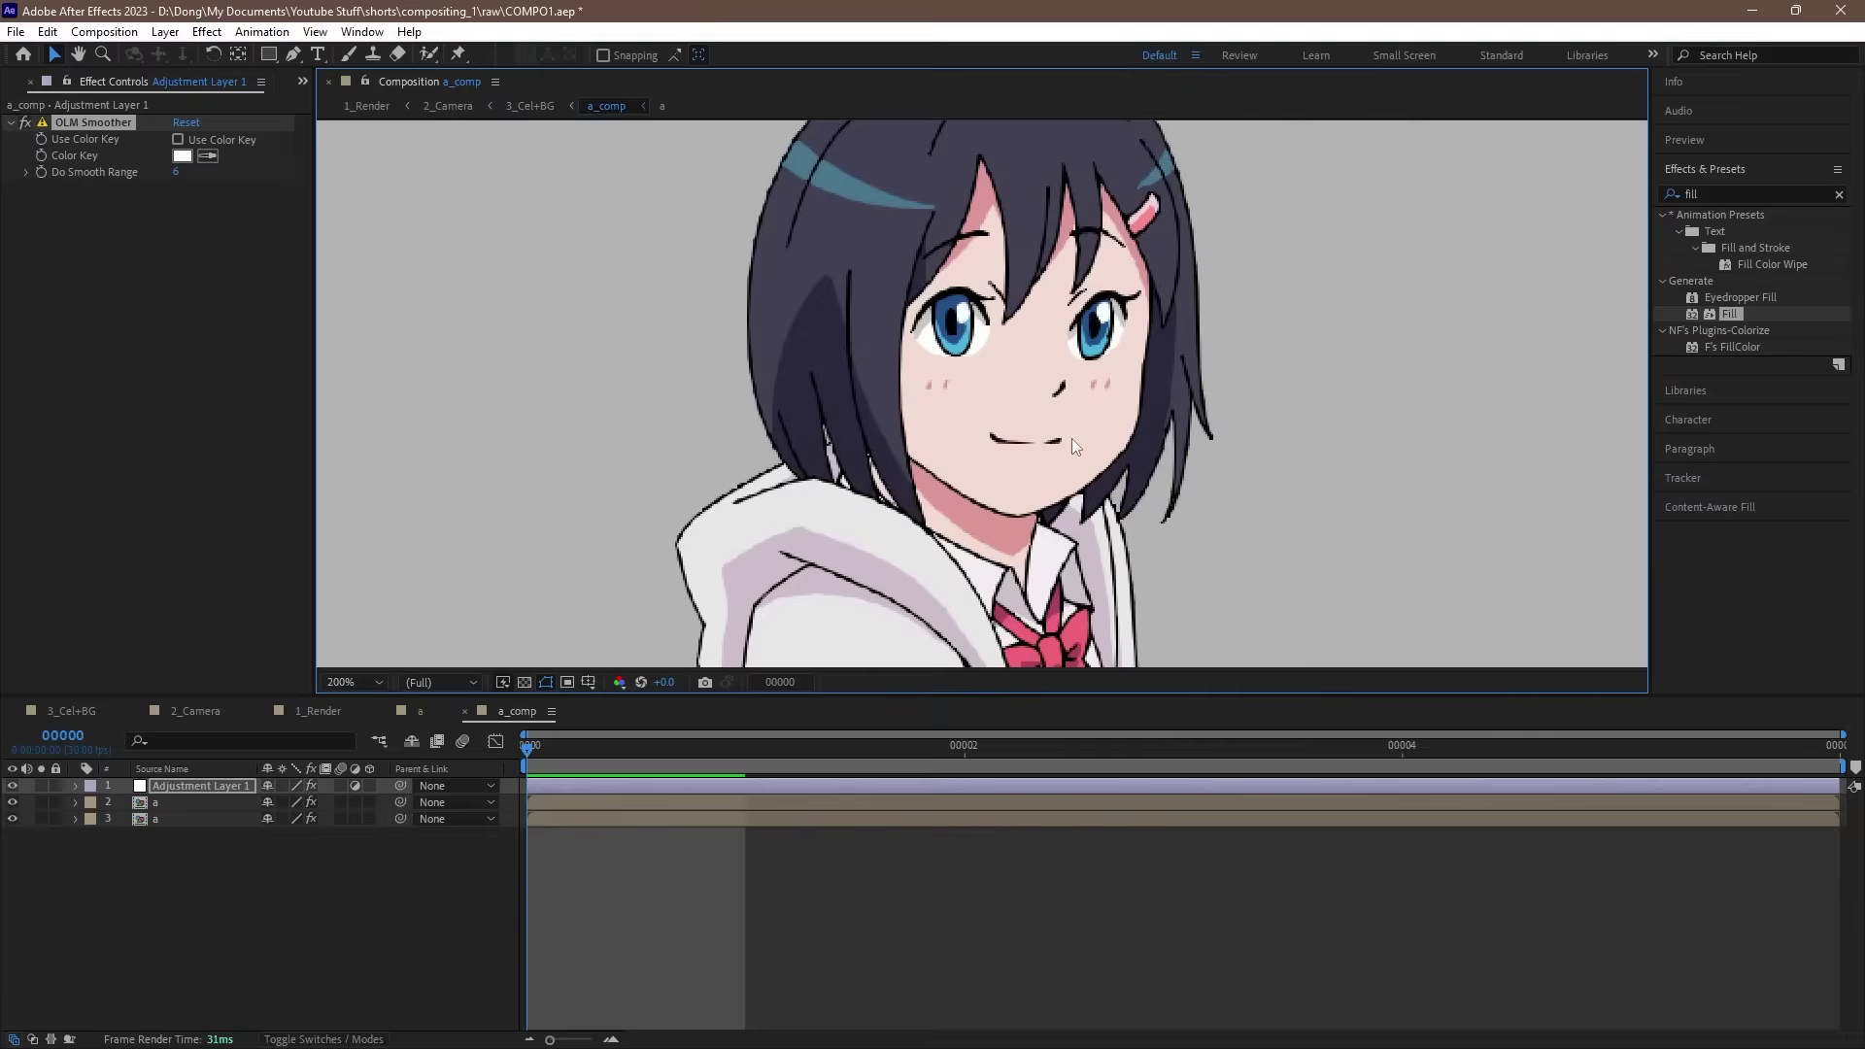
{"action": "scroll", "coordinate": [1215, 428], "scroll_direction": "down", "scroll_amount": 2}
{"action": "scroll", "coordinate": [1204, 451], "scroll_direction": "up", "scroll_amount": 1}
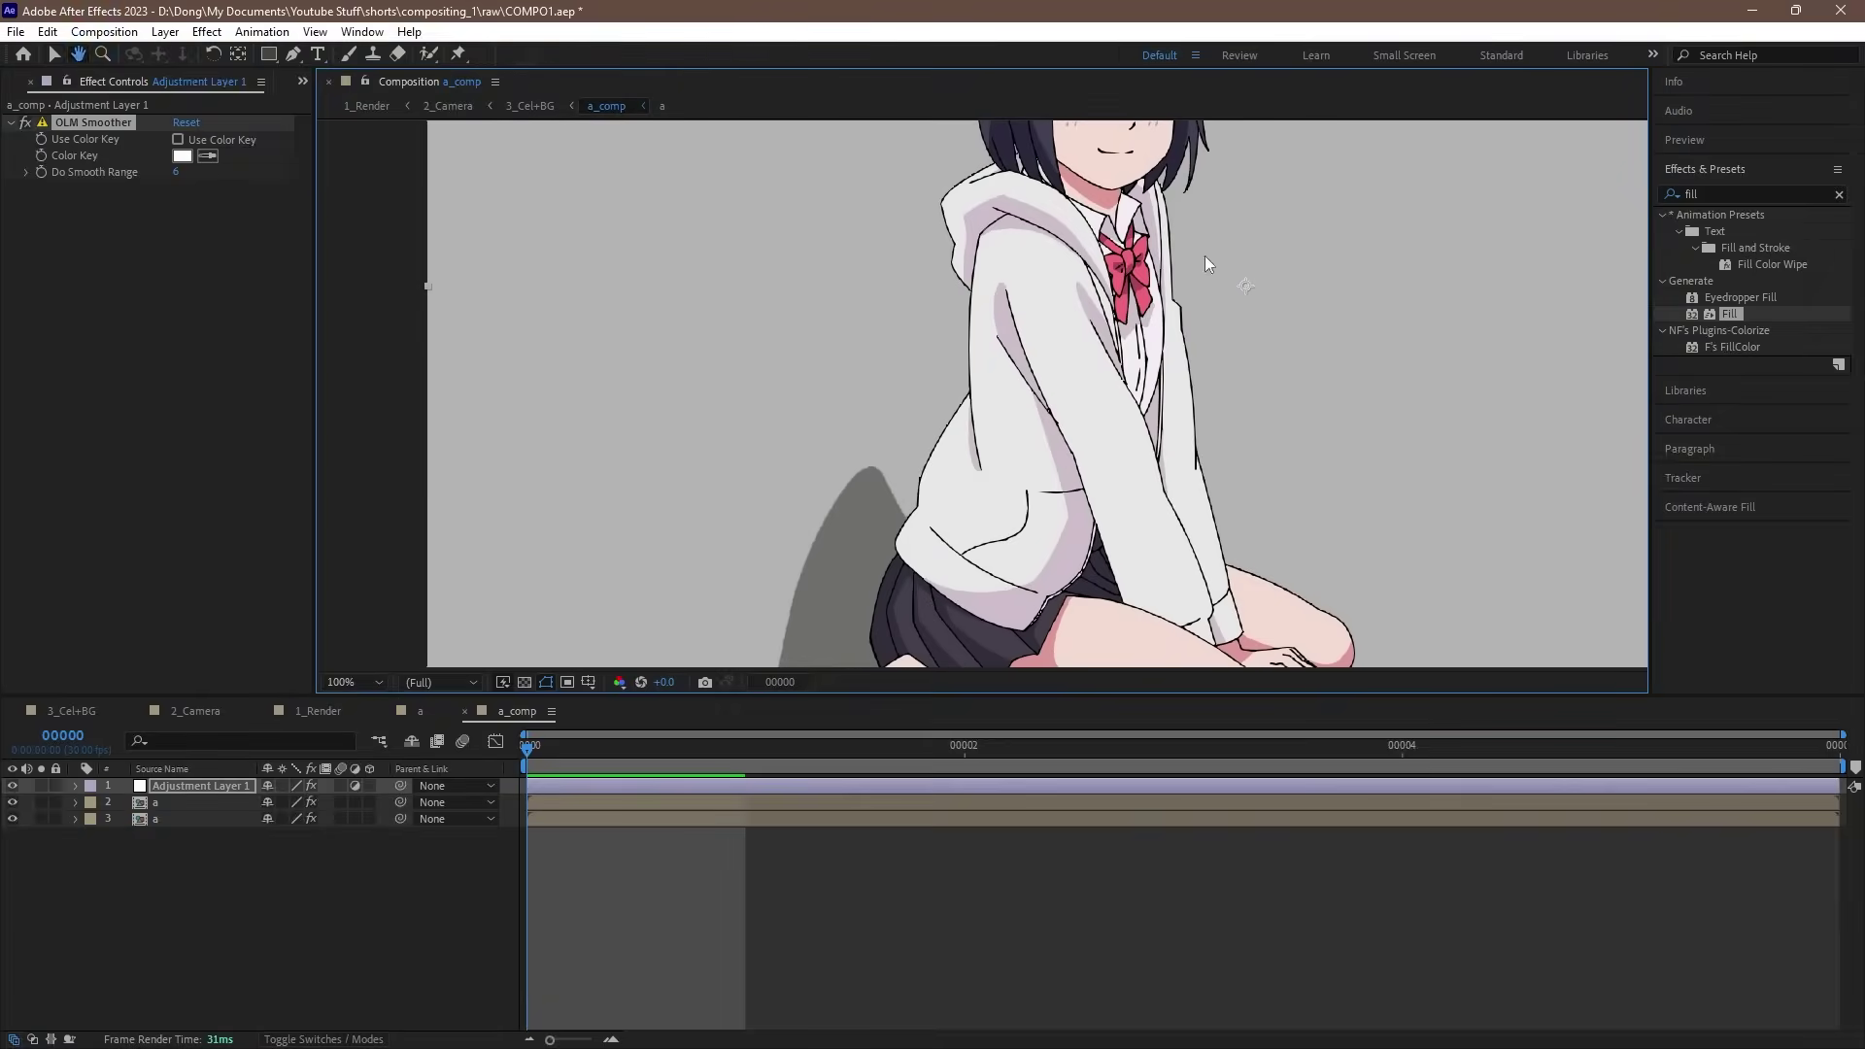
{"action": "key", "text": "v"}
{"action": "scroll", "coordinate": [1070, 451], "scroll_direction": "up", "scroll_amount": 3}
{"action": "scroll", "coordinate": [1070, 452], "scroll_direction": "down", "scroll_amount": 3}
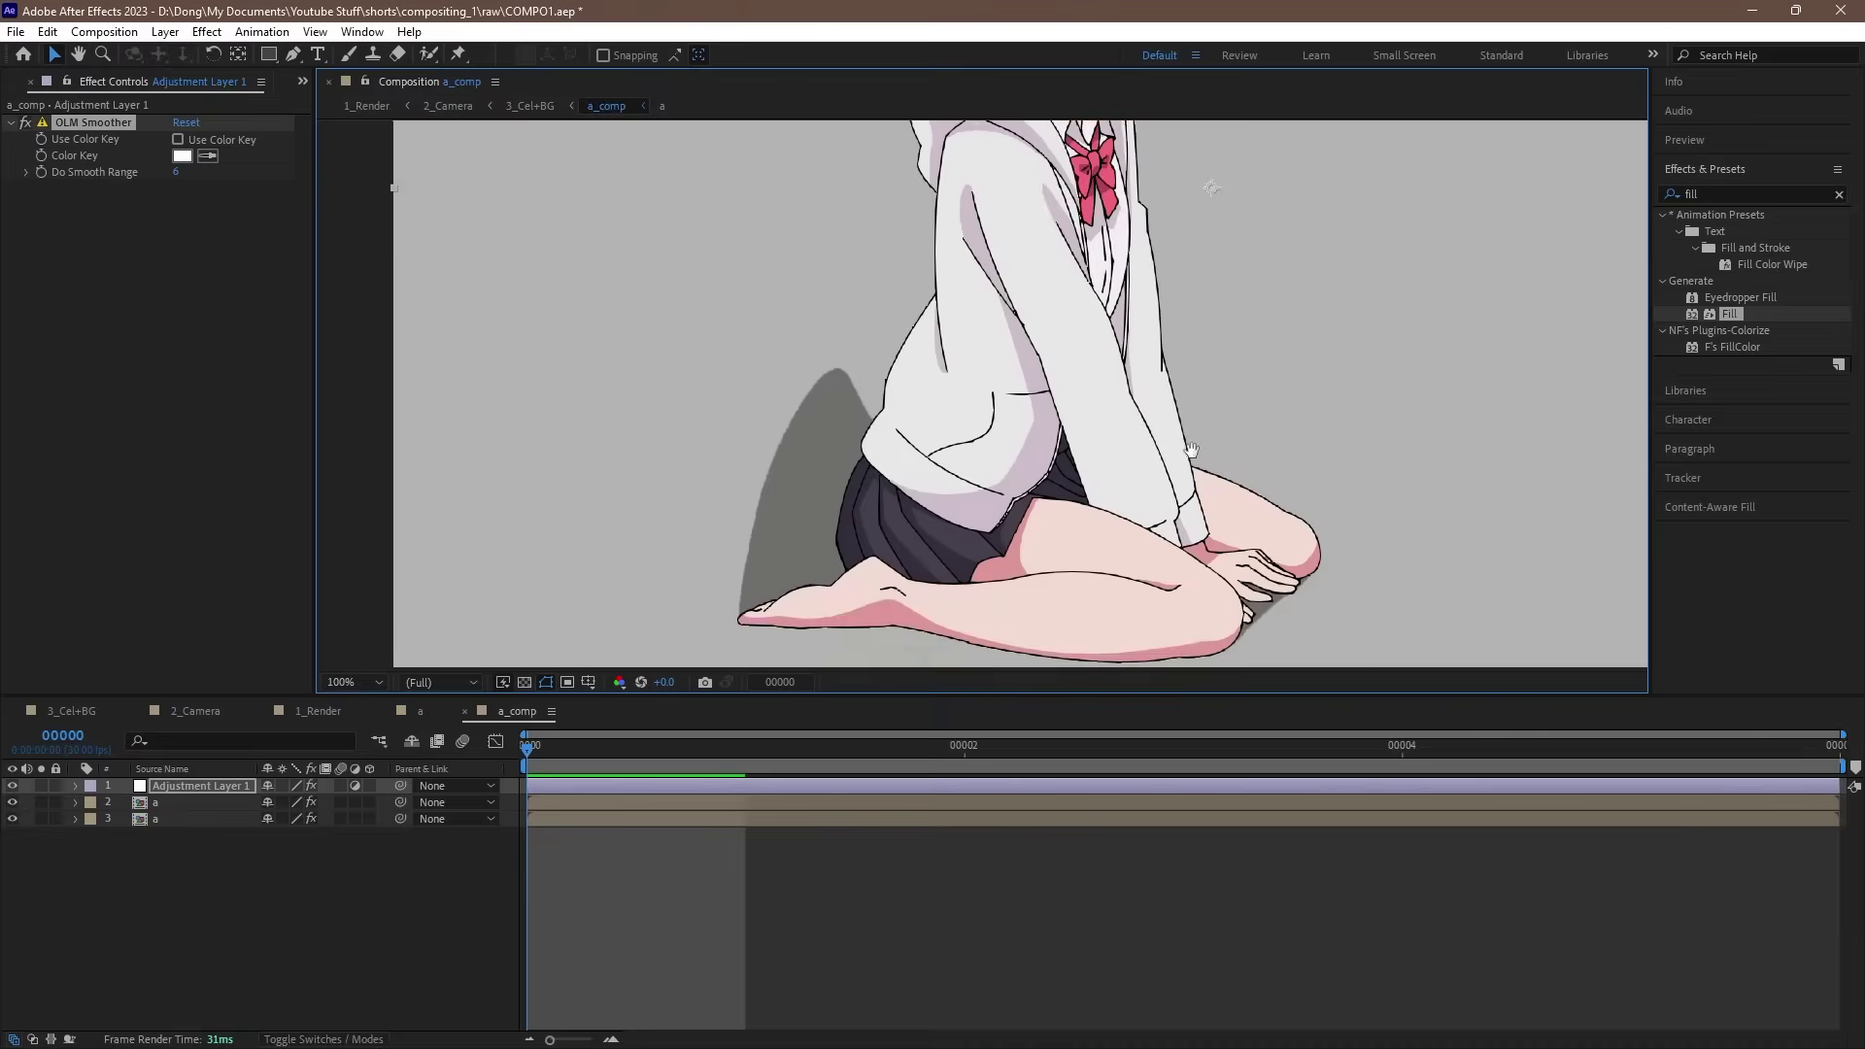
{"action": "scroll", "coordinate": [1191, 448], "scroll_direction": "up", "scroll_amount": 2}
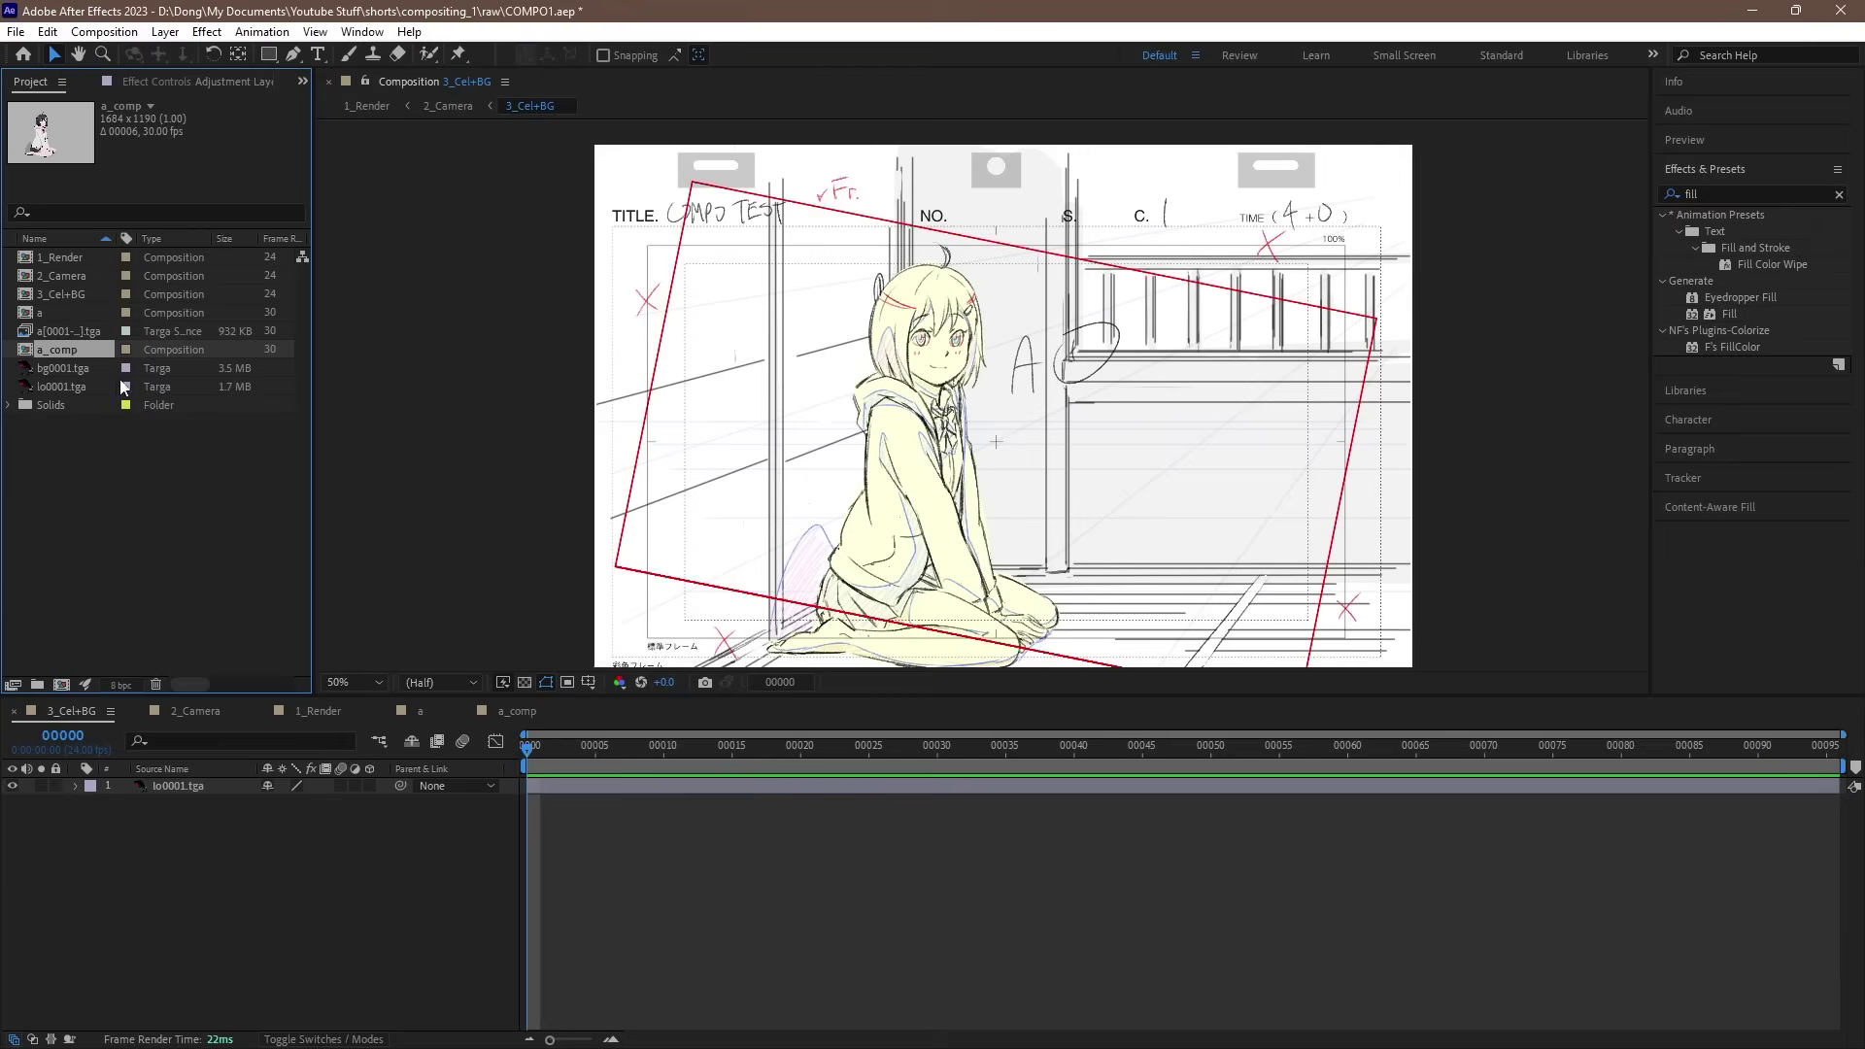
Step: Stack a_comp over the newly imported bg0001.tga room background in 3_Cel+BG and hide lo0001.tga
{"action": "left_click_drag", "start_coordinate": [71, 345], "coordinate": [177, 784]}
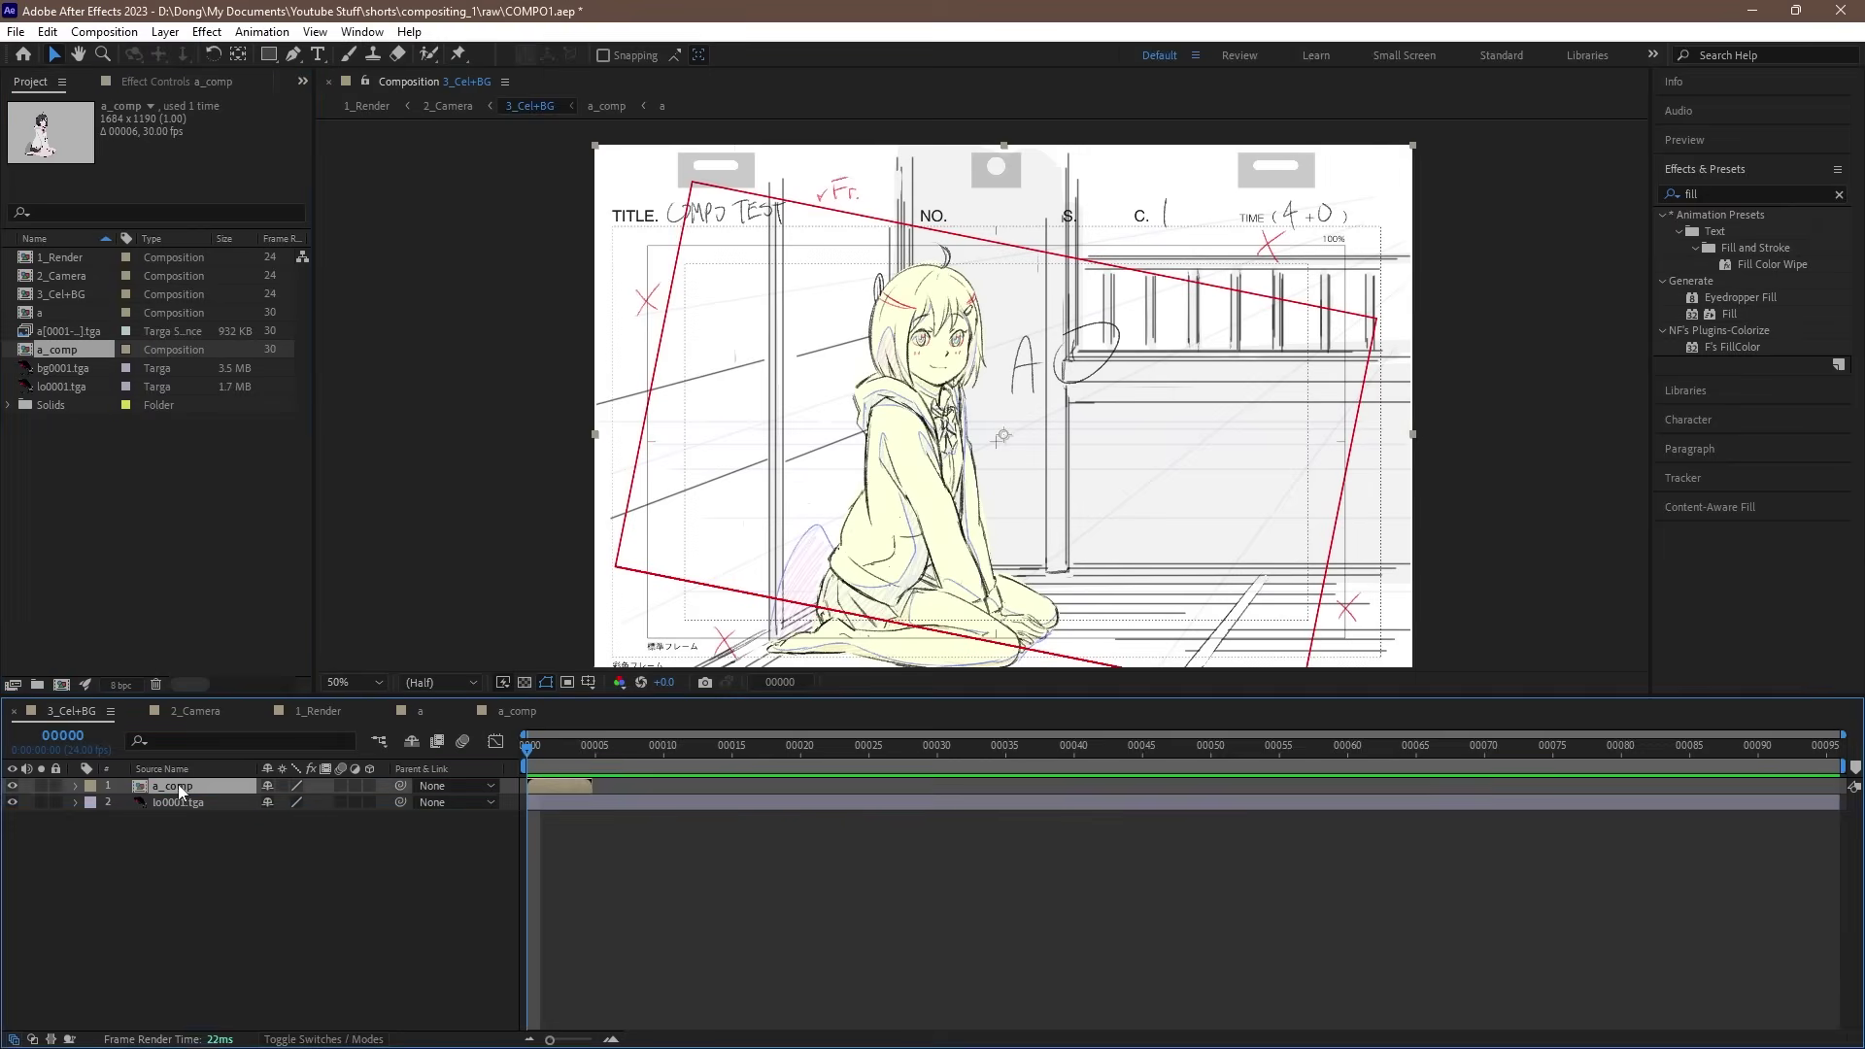
{"action": "key", "text": "alt+Tab"}
{"action": "left_click_drag", "start_coordinate": [1268, 156], "coordinate": [1098, 86]}
{"action": "left_click_drag", "start_coordinate": [1282, 684], "coordinate": [96, 419]}
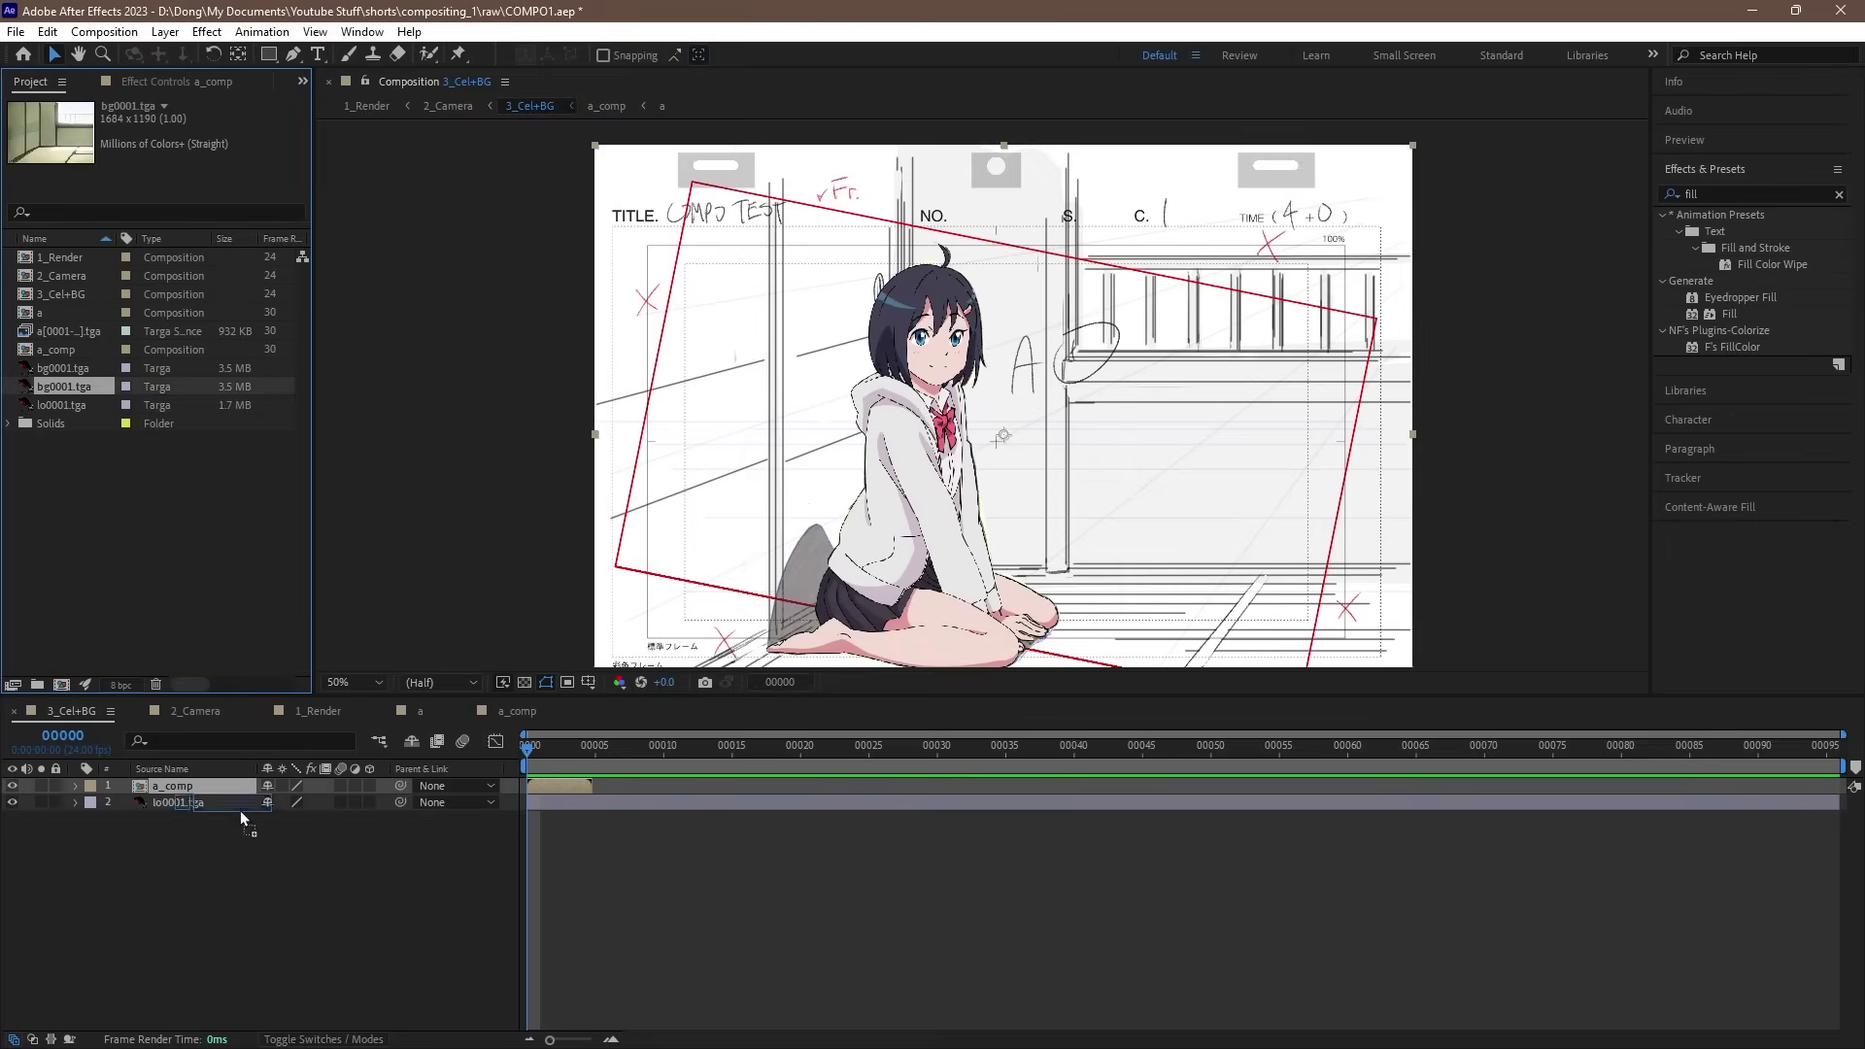
{"action": "left_click_drag", "start_coordinate": [241, 811], "coordinate": [223, 799]}
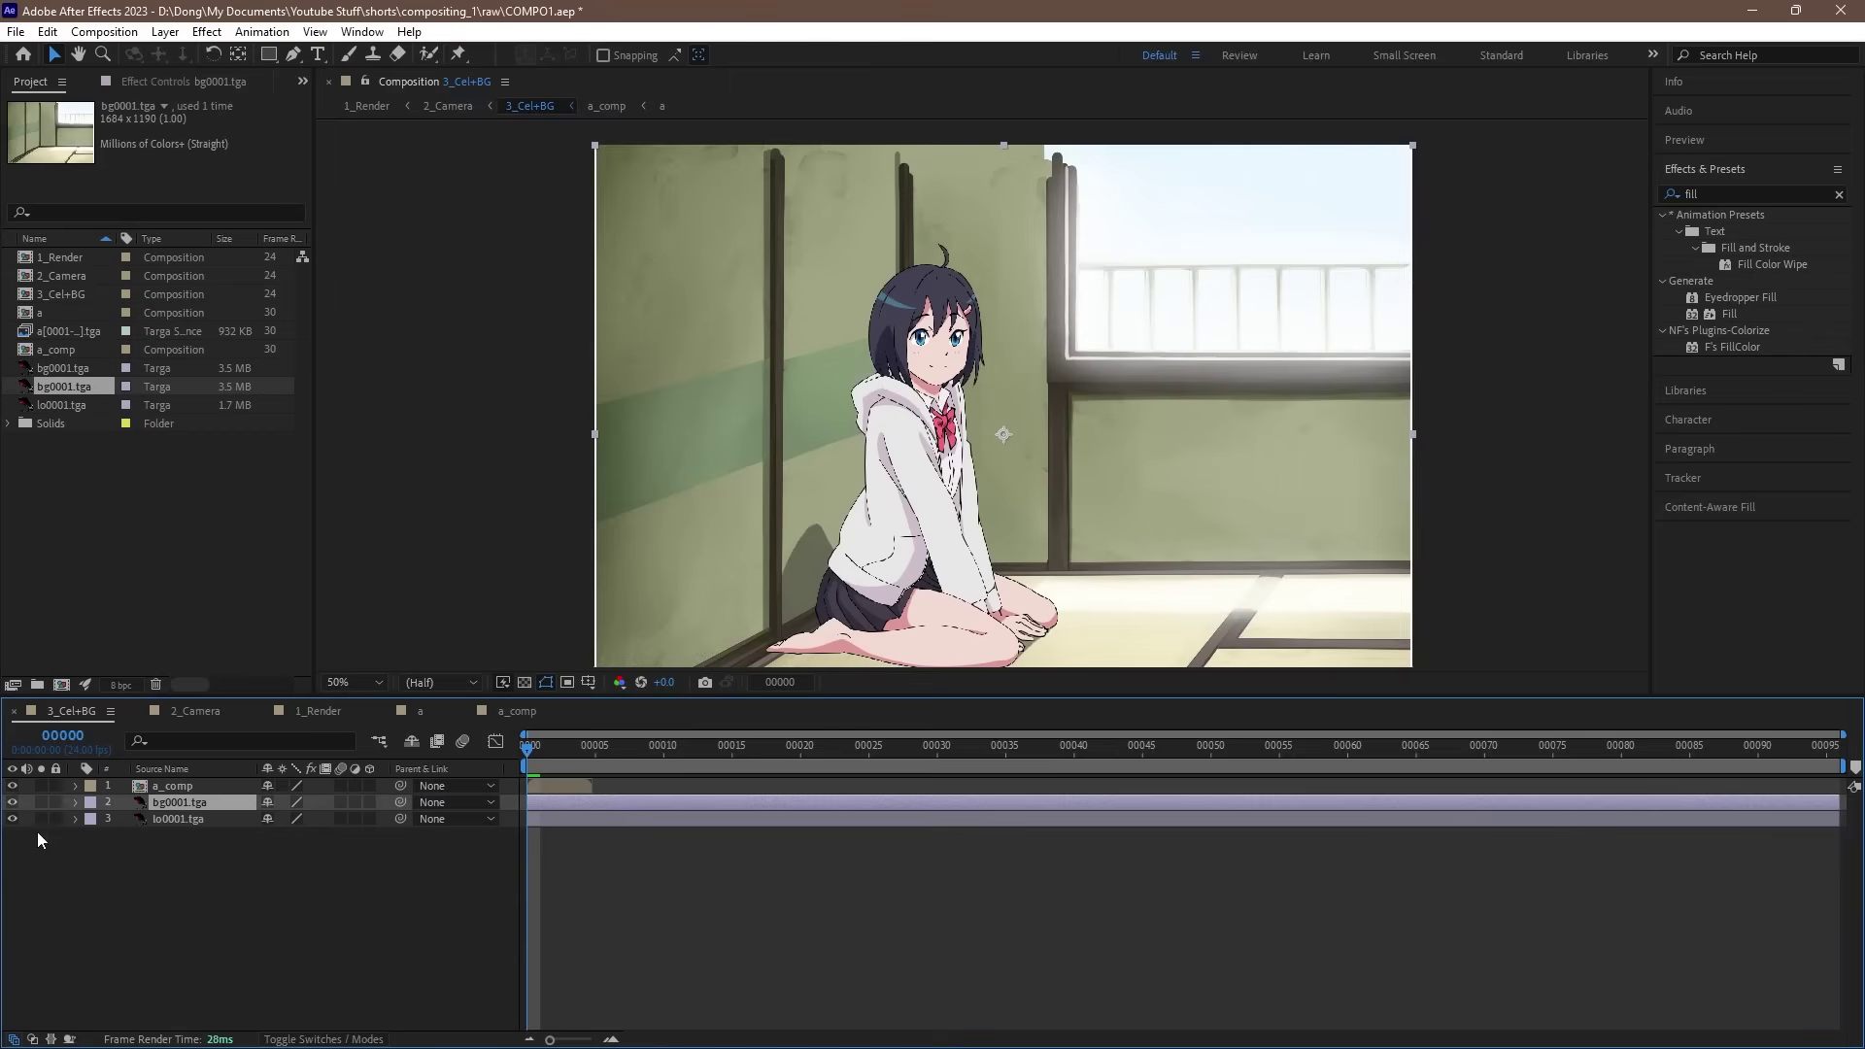
{"action": "left_click", "coordinate": [12, 819]}
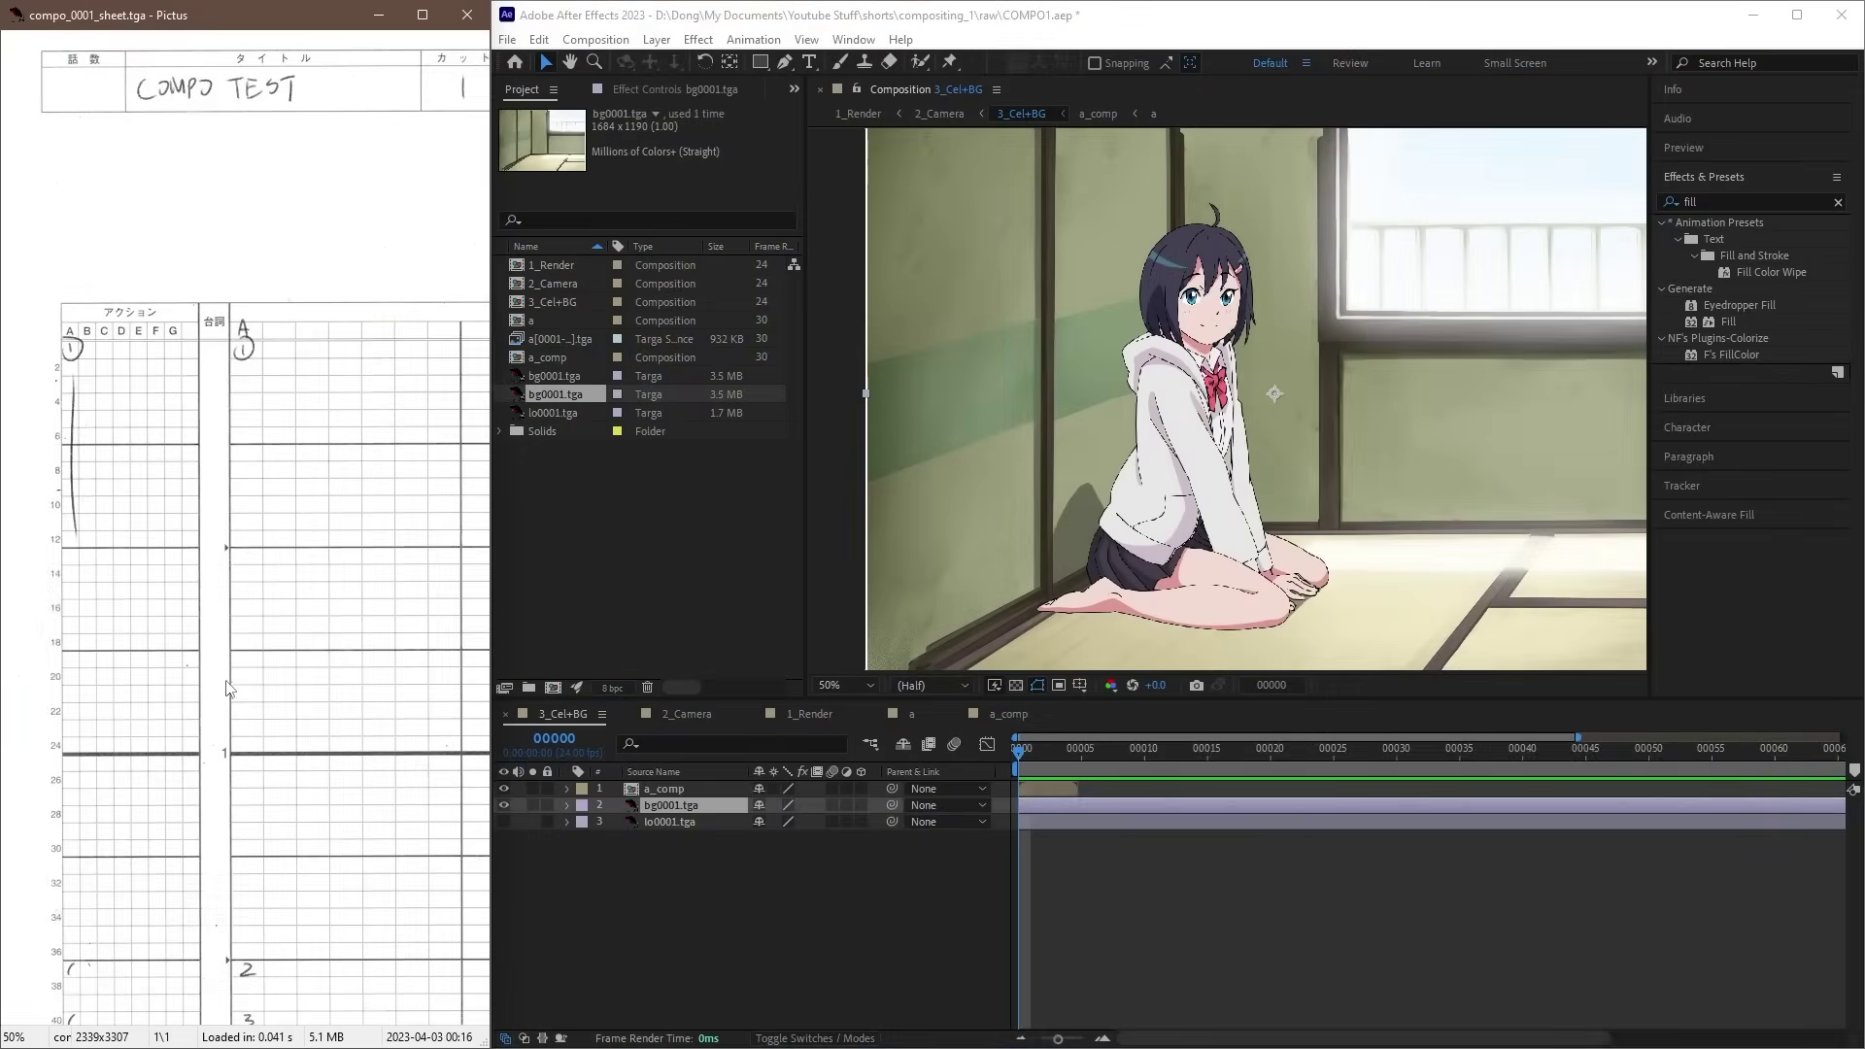
{"action": "scroll", "coordinate": [226, 688], "scroll_direction": "right", "scroll_amount": 3}
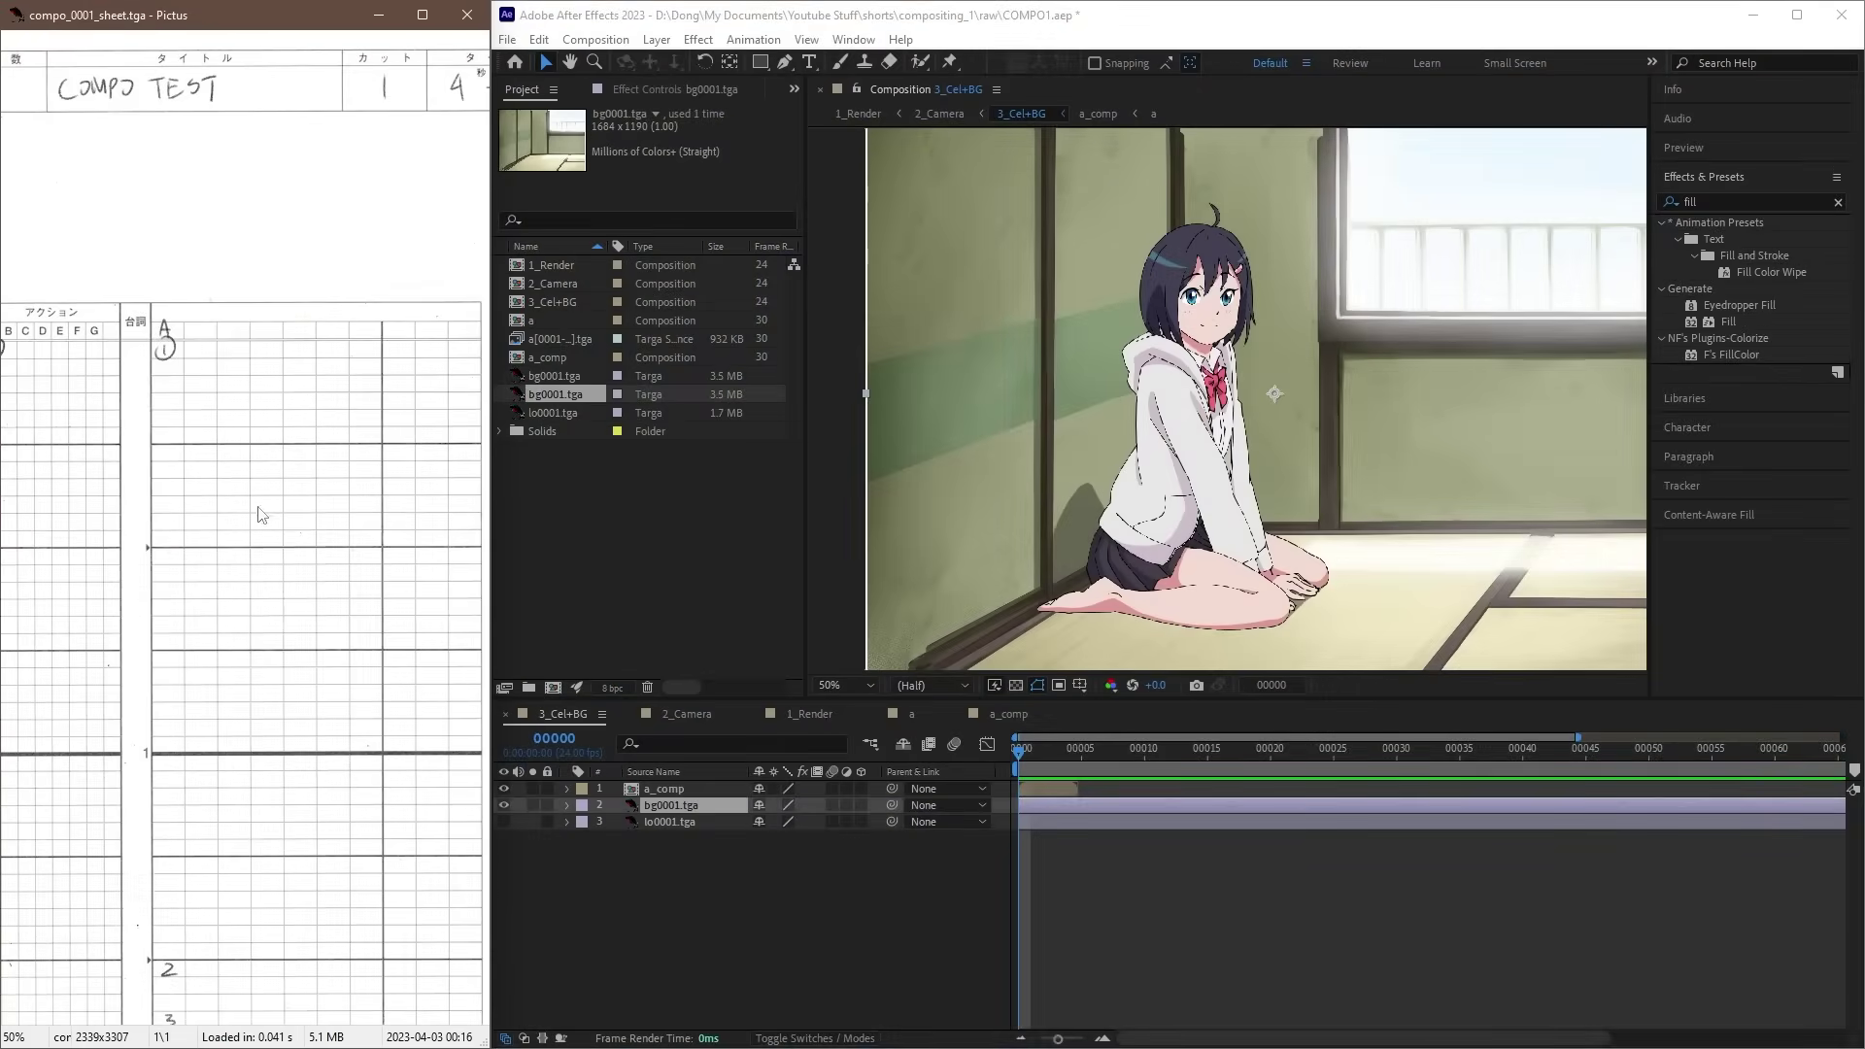
Step: Enable Time Remapping on a_comp, delete its end keyframe, and extend the layer to the comp's end
{"action": "right_click", "coordinate": [1046, 791]}
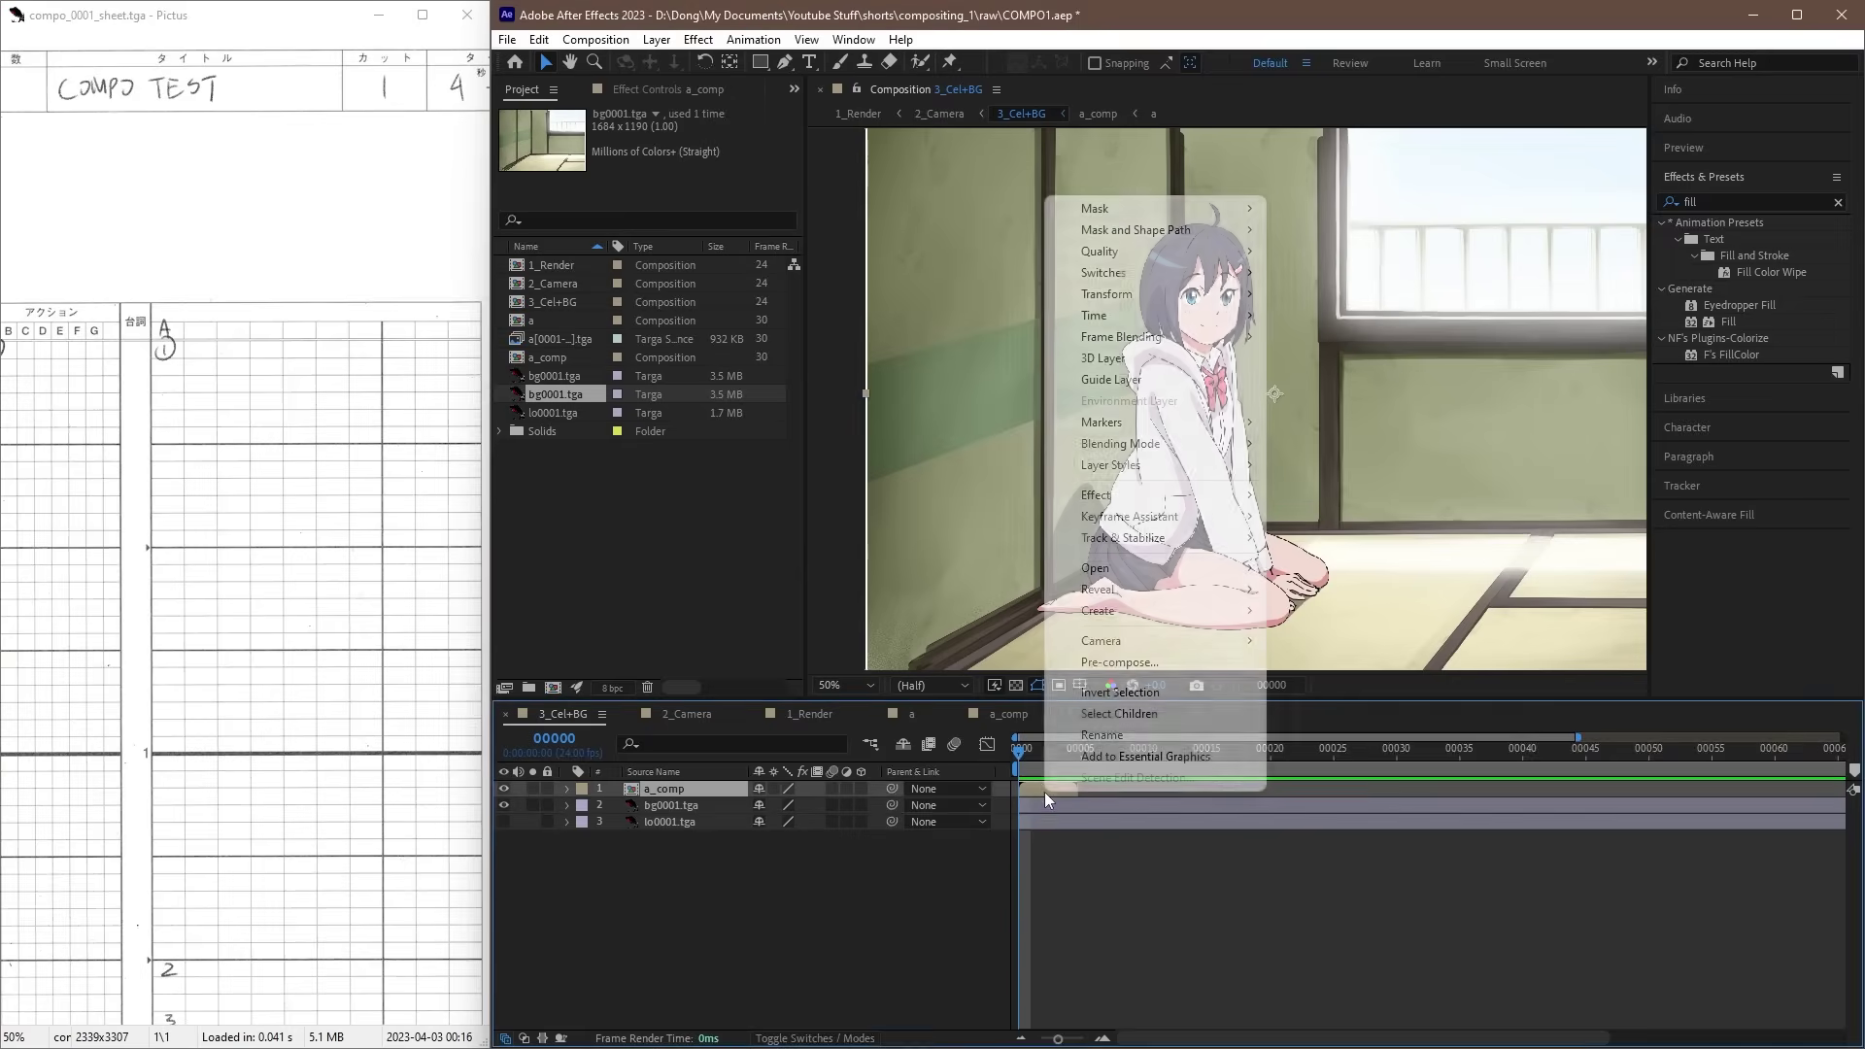
{"action": "mouse_move", "coordinate": [1204, 315]}
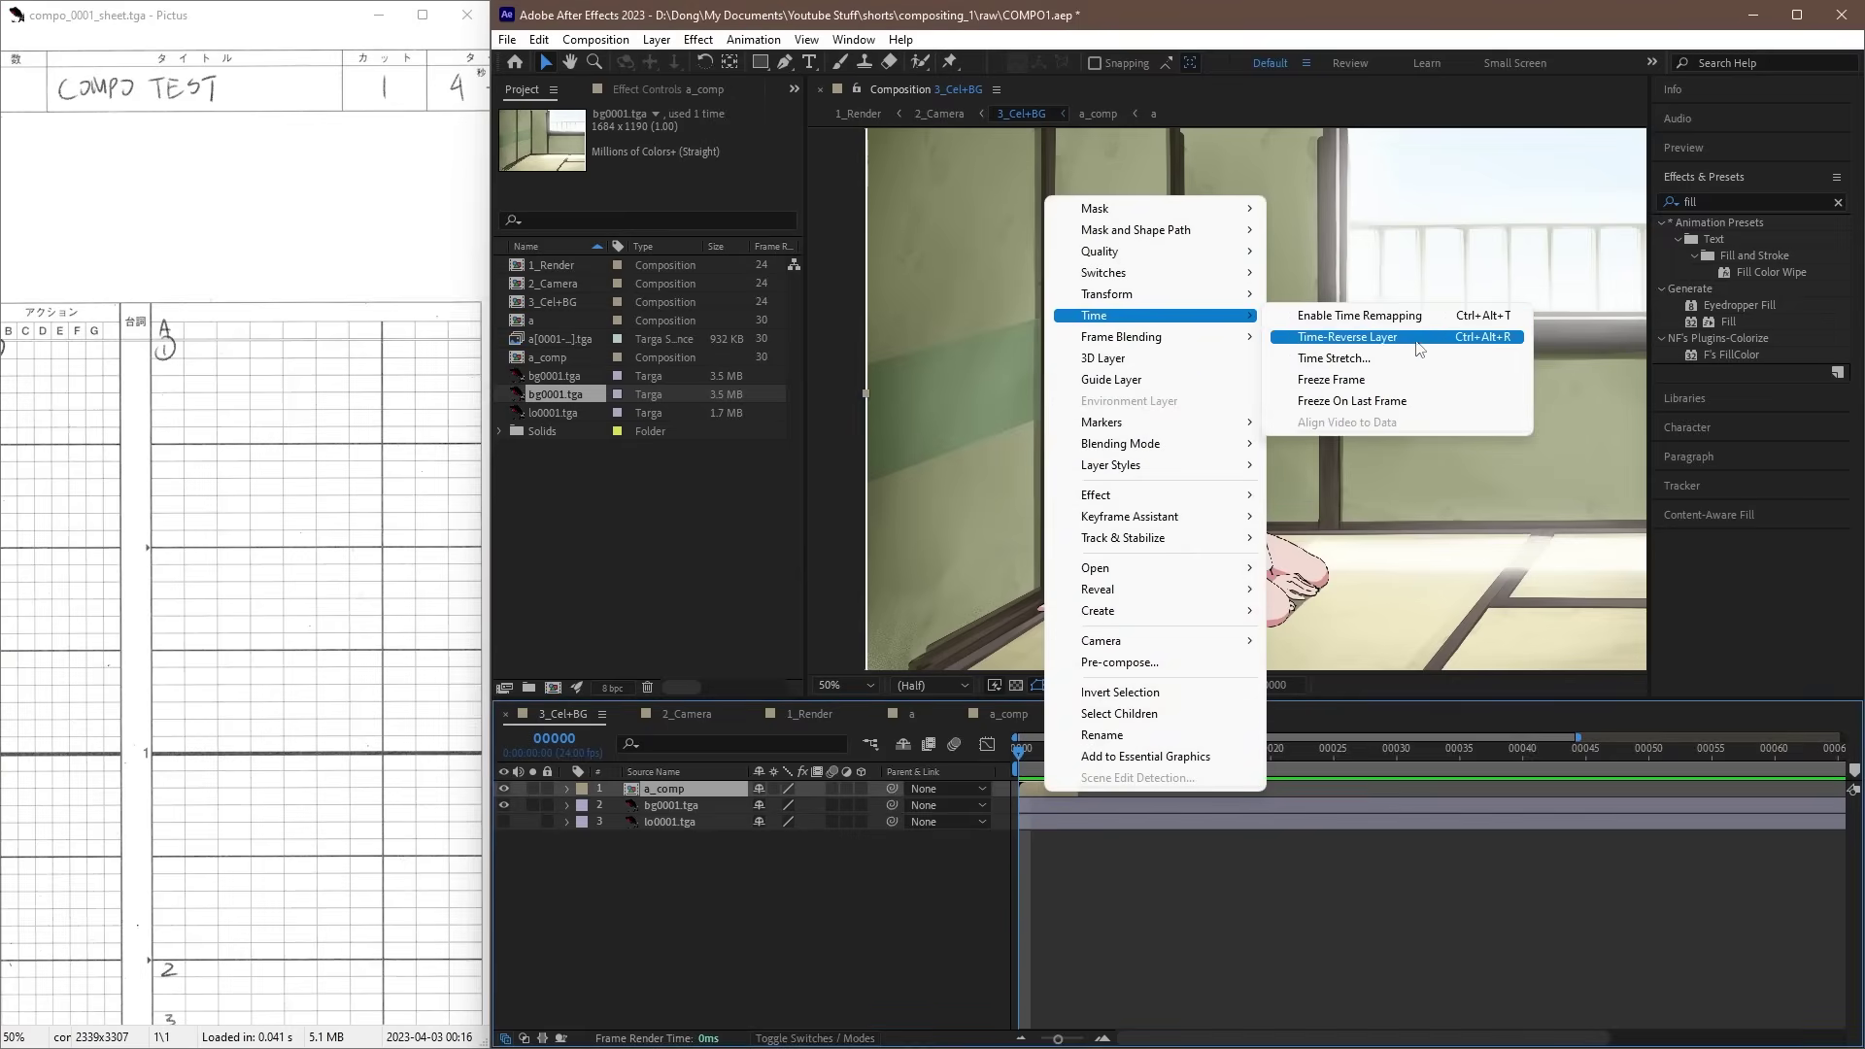
{"action": "left_click", "coordinate": [1341, 317]}
{"action": "left_click", "coordinate": [1078, 805]}
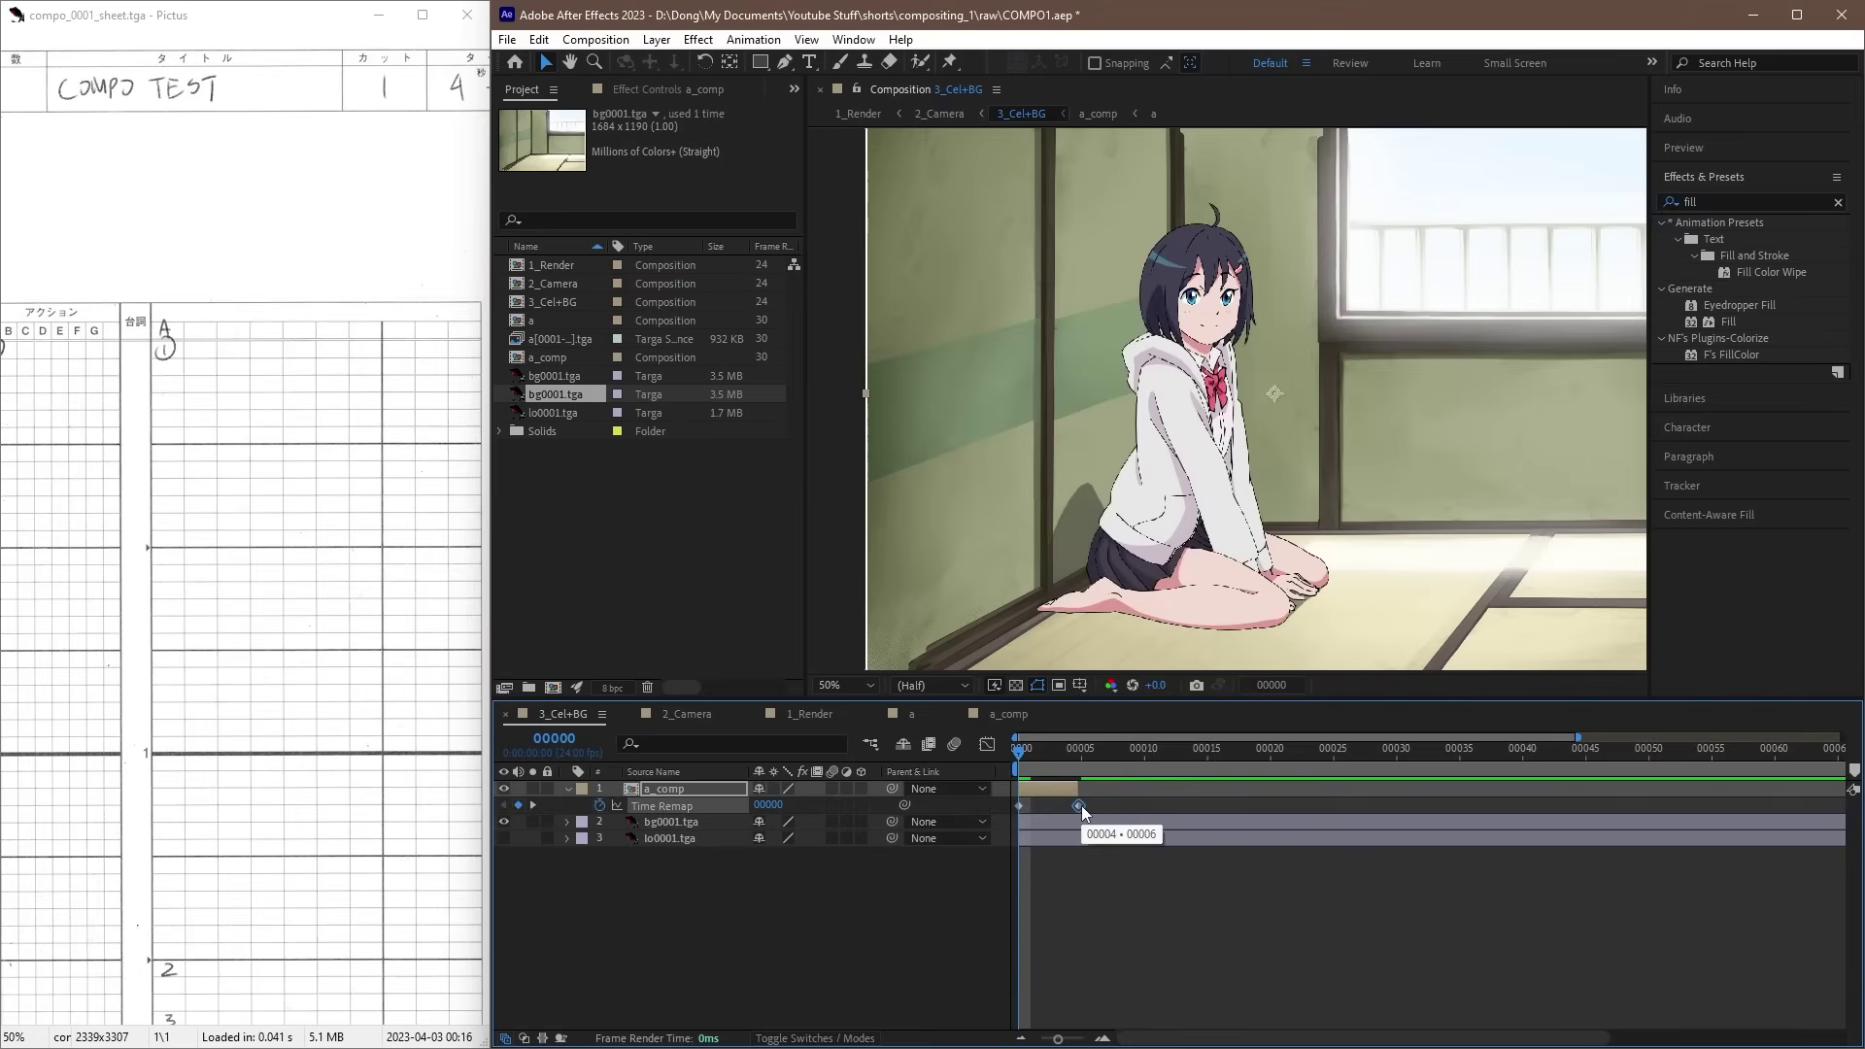
{"action": "key", "text": "Delete"}
{"action": "left_click_drag", "start_coordinate": [1085, 786], "coordinate": [1843, 788]}
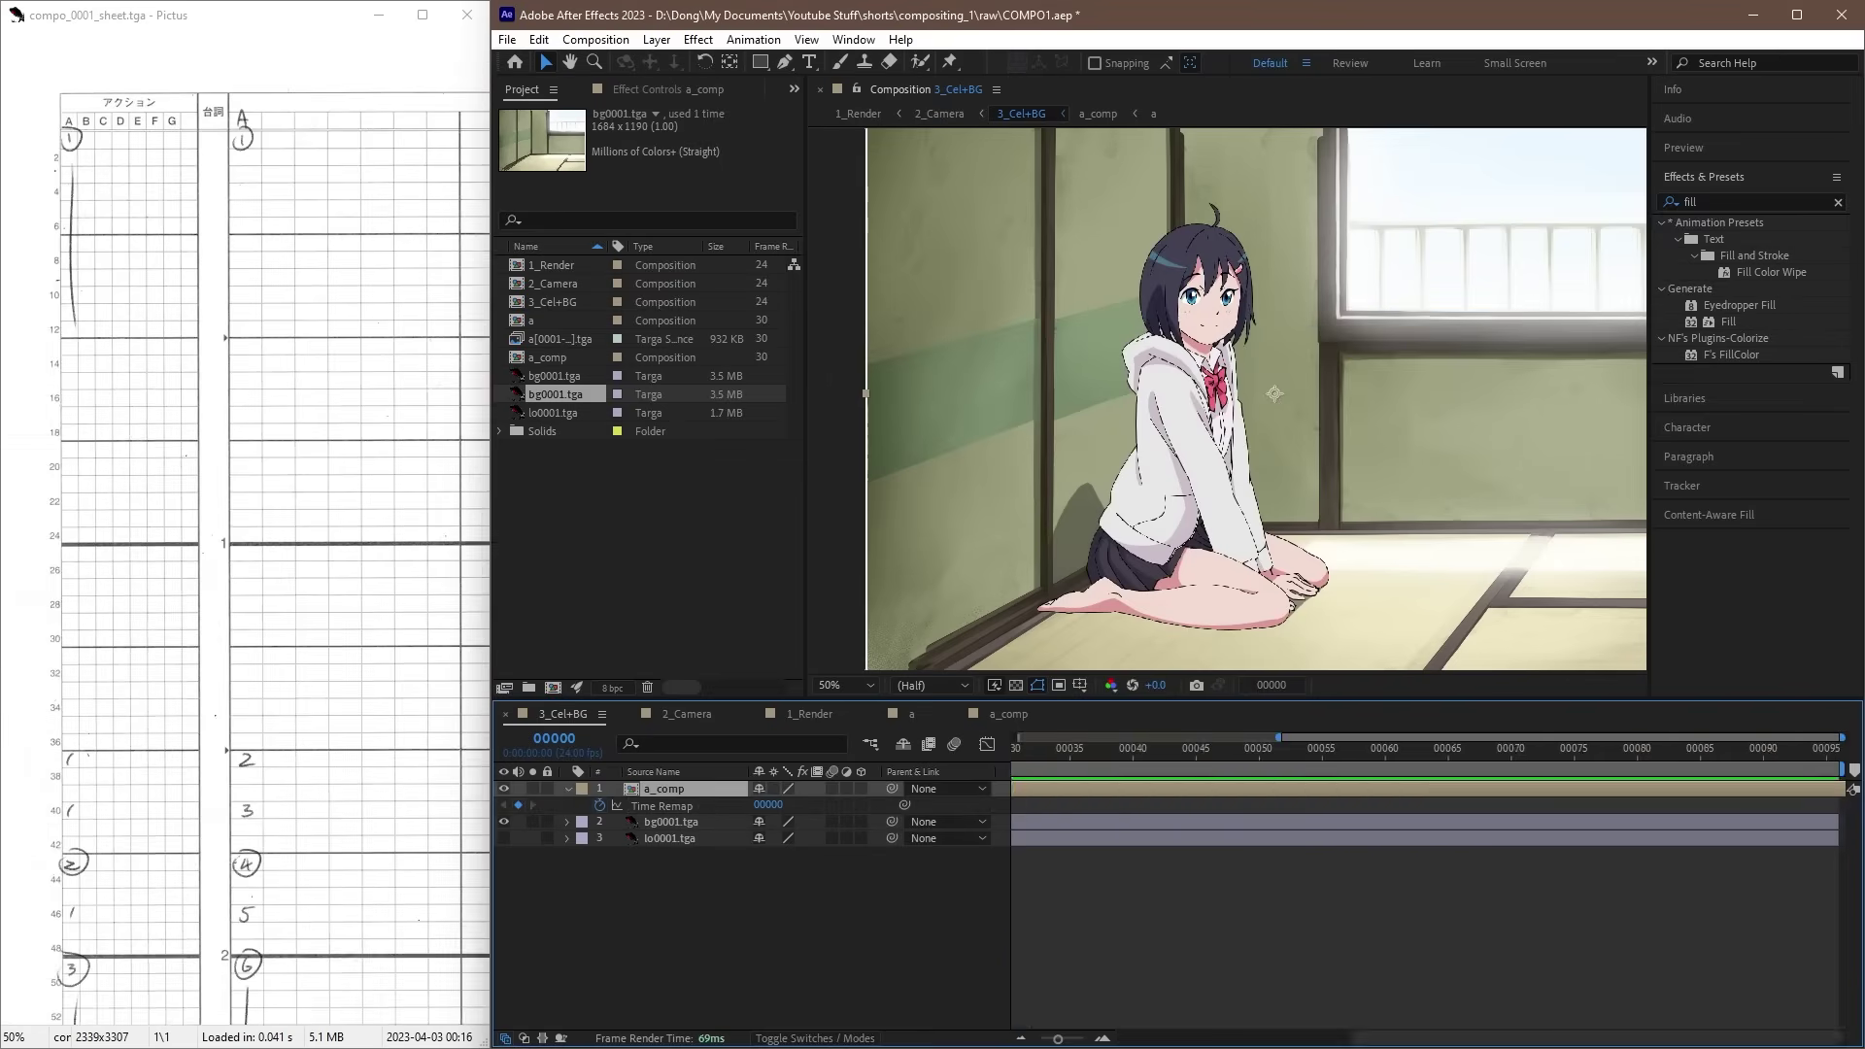
{"action": "left_click_drag", "start_coordinate": [1373, 1034], "coordinate": [1140, 1036]}
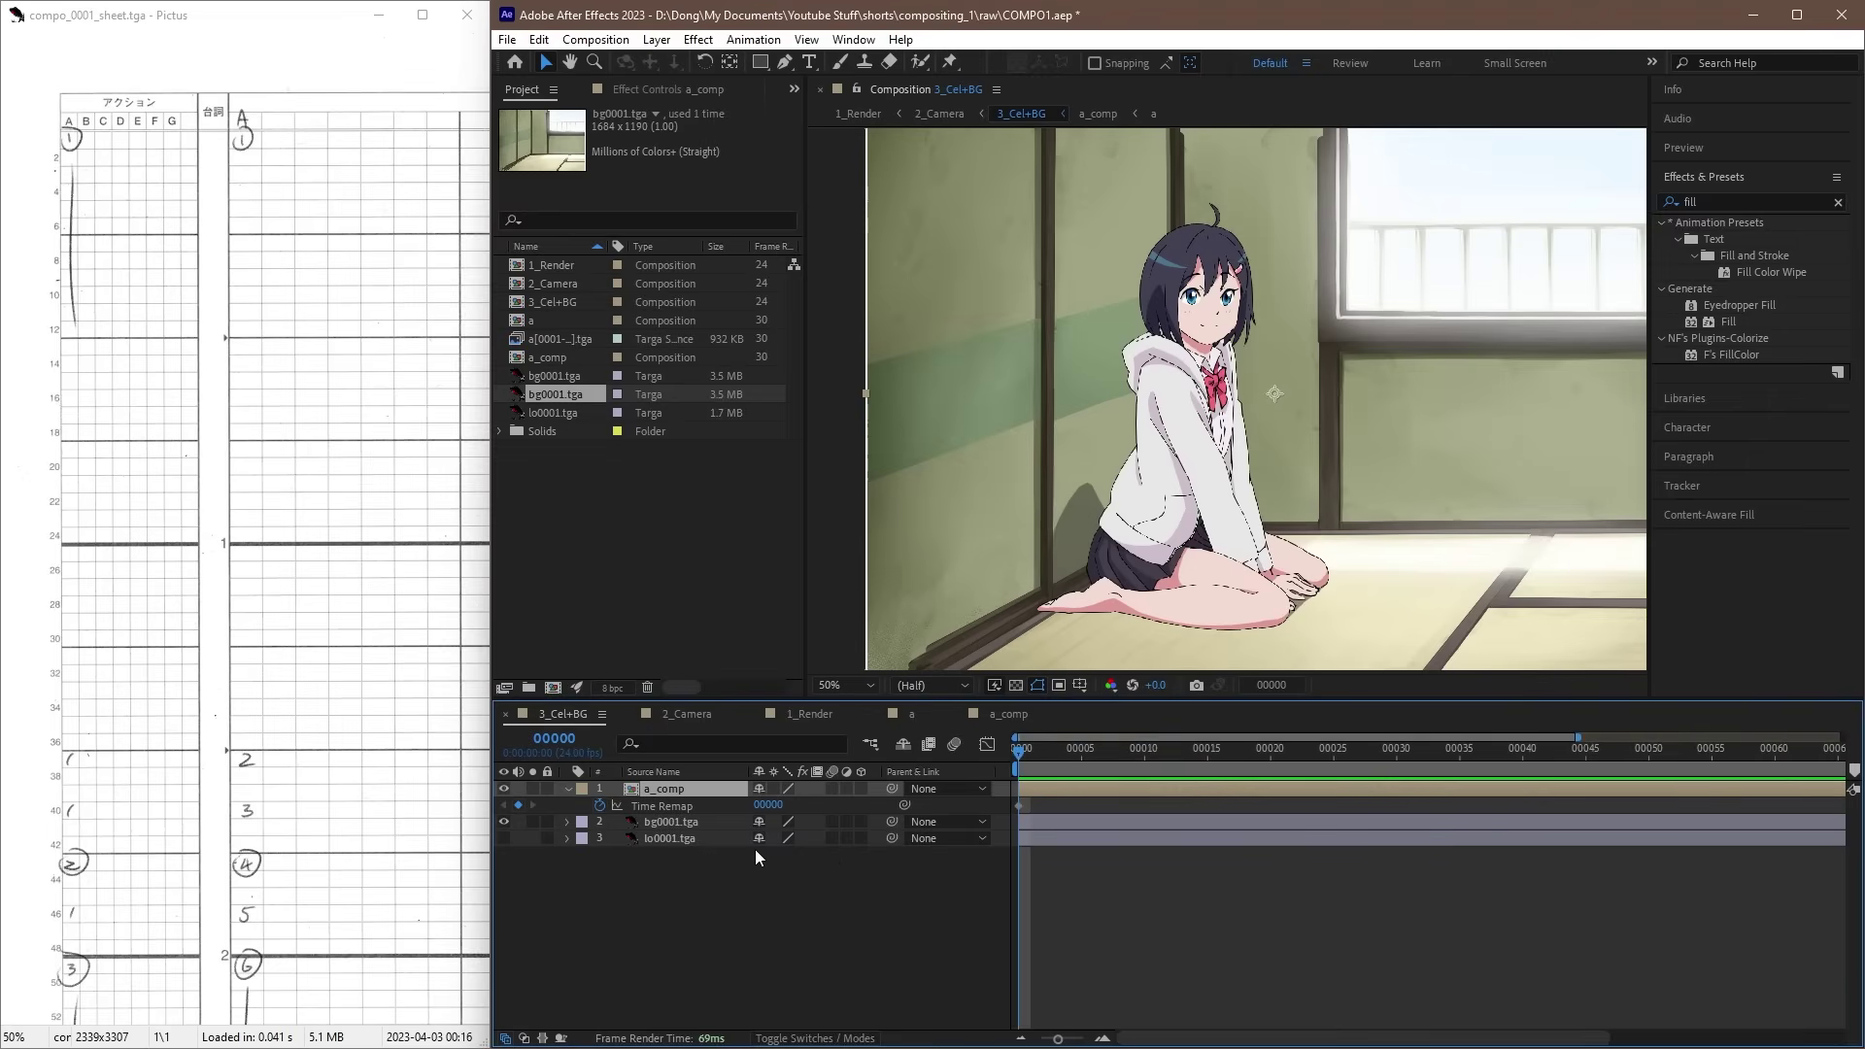
Step: Add Time Remap keyframes on frames 1 through 5, then select all six keyframes
{"action": "key", "text": "Page_Down"}
{"action": "left_click", "coordinate": [518, 805]}
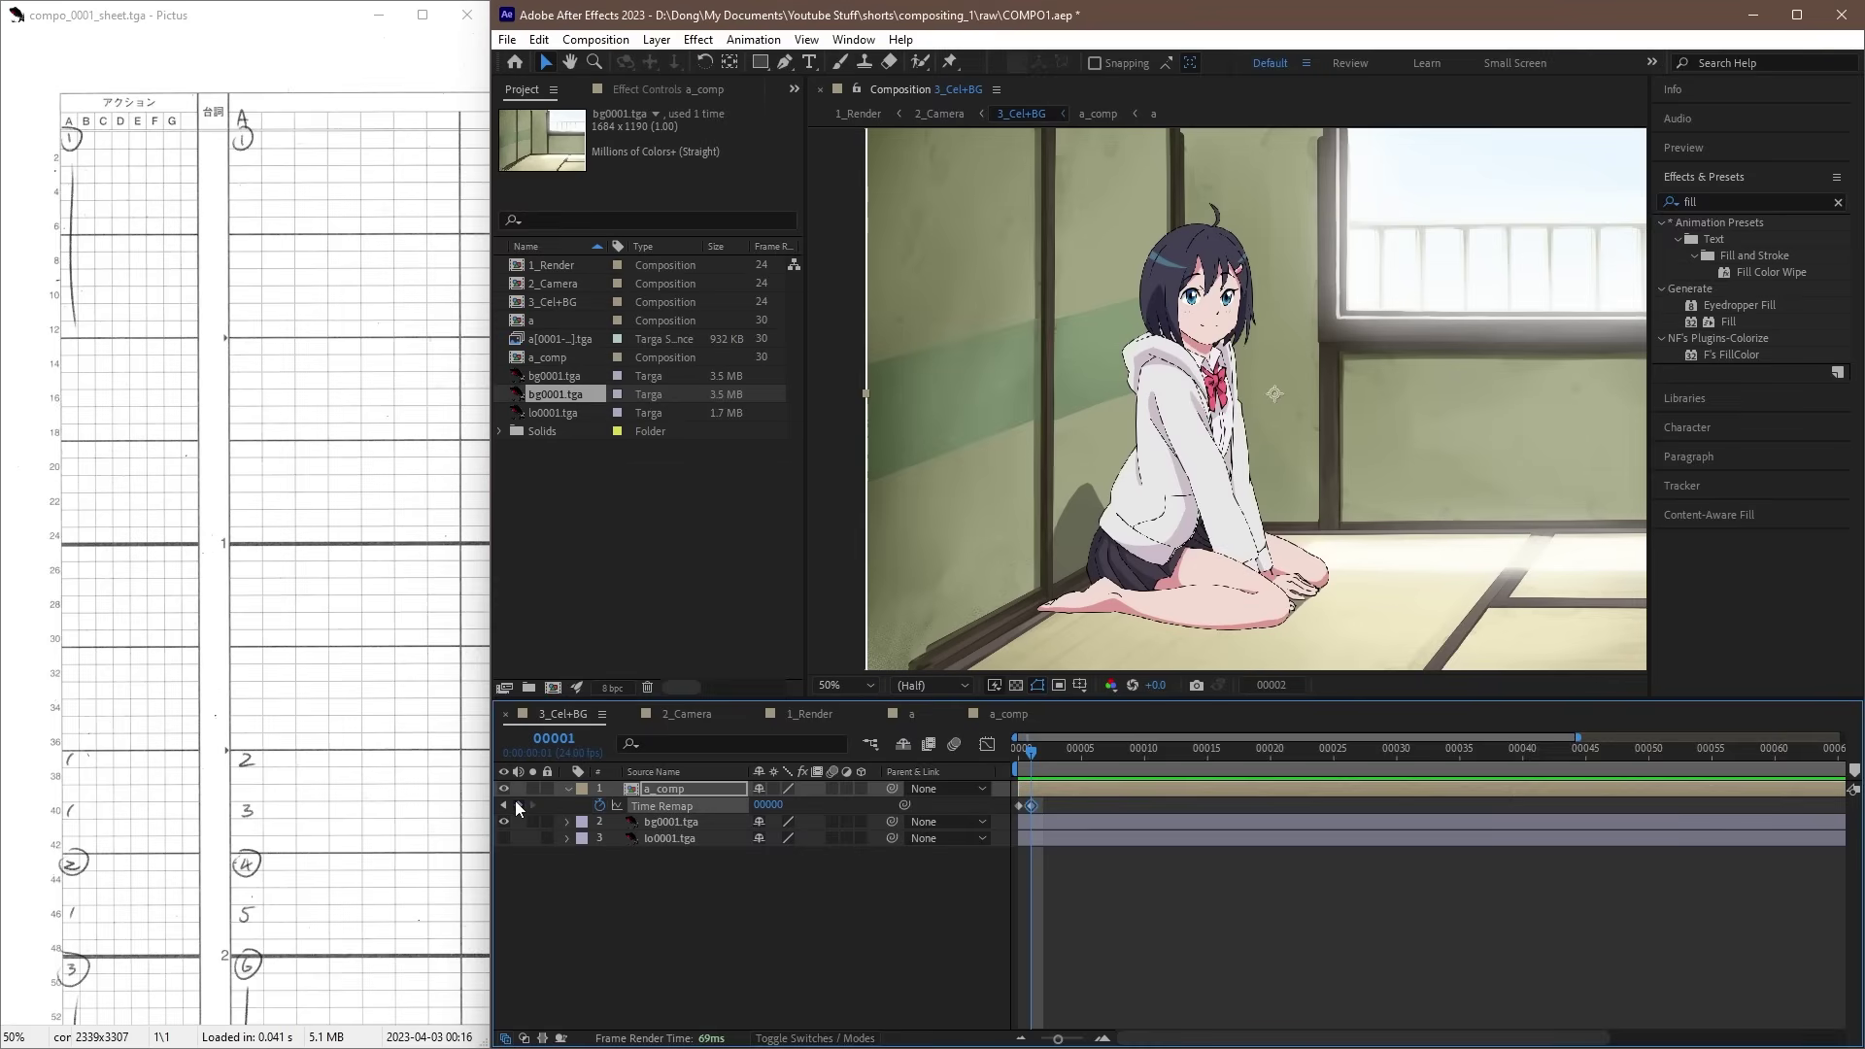
{"action": "key", "text": "Page_Down"}
{"action": "left_click", "coordinate": [518, 805]}
{"action": "key", "text": "Page_Down"}
{"action": "left_click", "coordinate": [518, 806]}
{"action": "key", "text": "Page_Down"}
{"action": "left_click", "coordinate": [518, 805]}
{"action": "key", "text": "Page_Down"}
{"action": "left_click", "coordinate": [518, 805]}
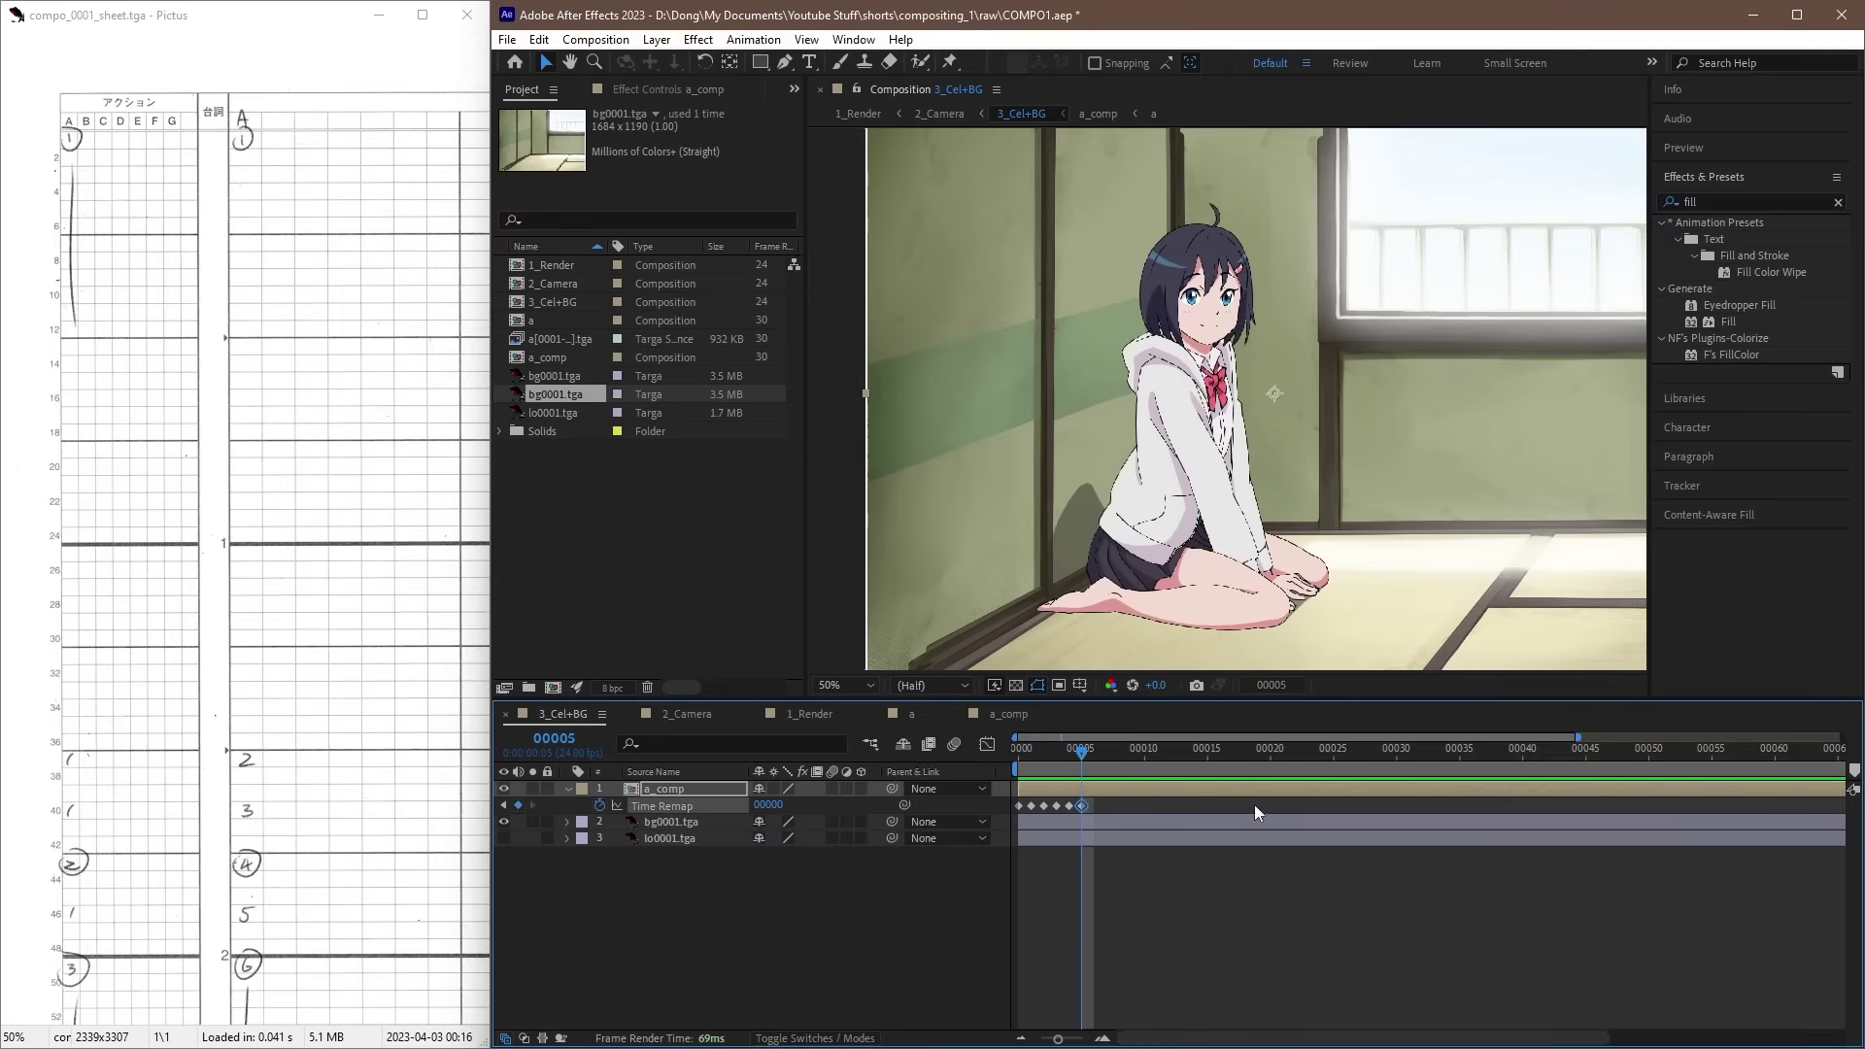
{"action": "left_click", "coordinate": [1100, 814]}
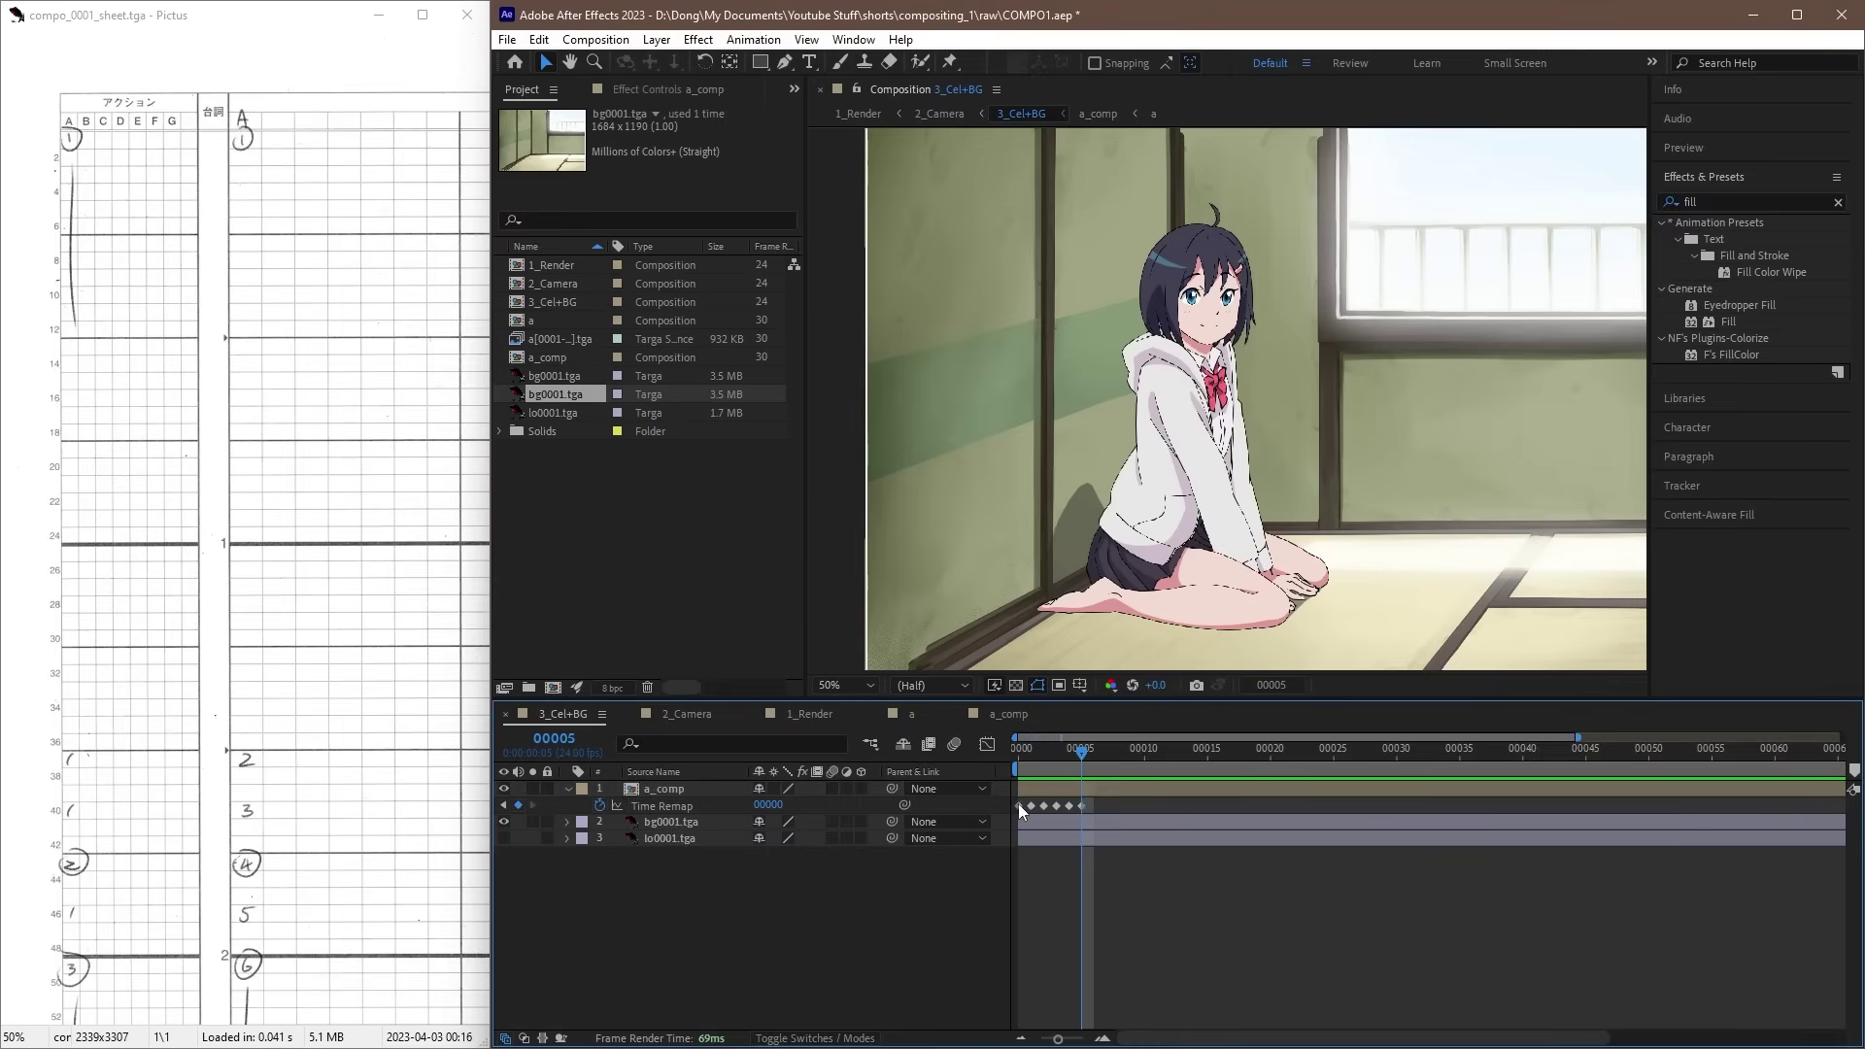
{"action": "left_click_drag", "start_coordinate": [1013, 798], "coordinate": [1078, 814]}
Step: Convert the selected Time Remap keyframes to hold keyframes and return to frame 0
{"action": "right_click", "coordinate": [1086, 809]}
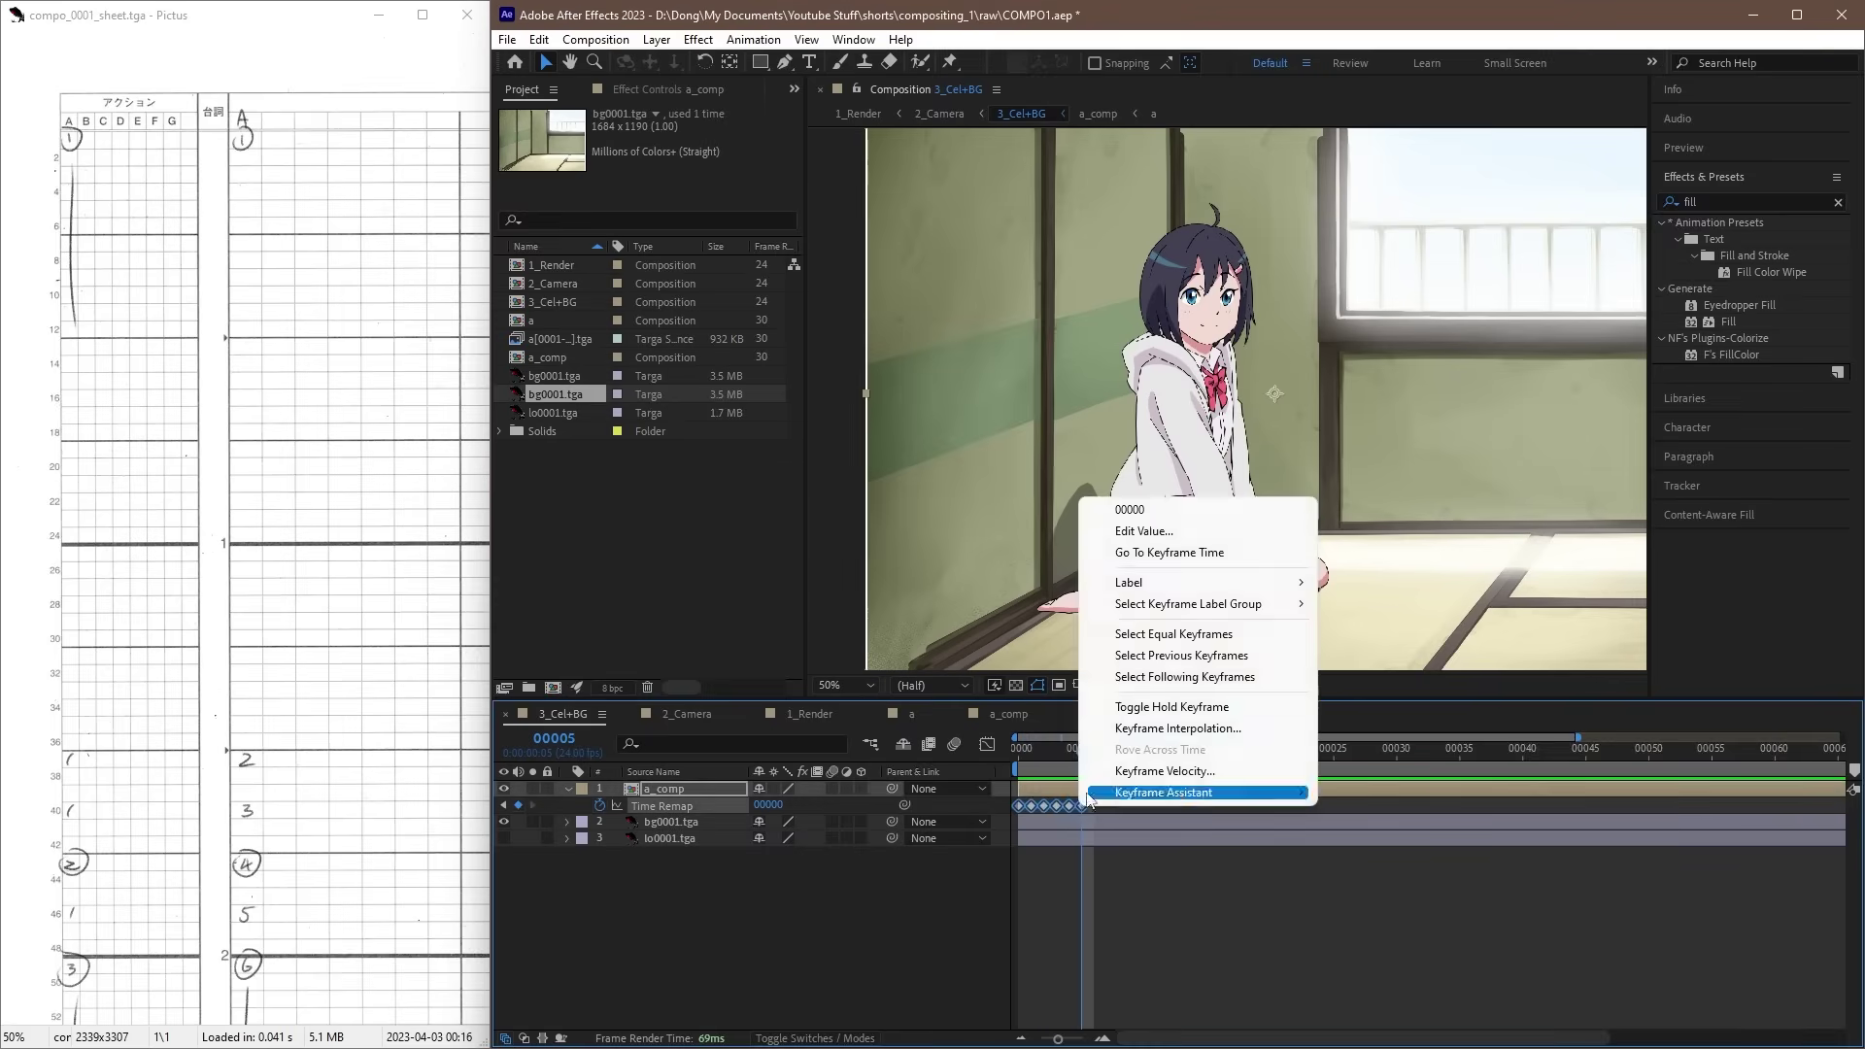
{"action": "left_click", "coordinate": [1178, 706]}
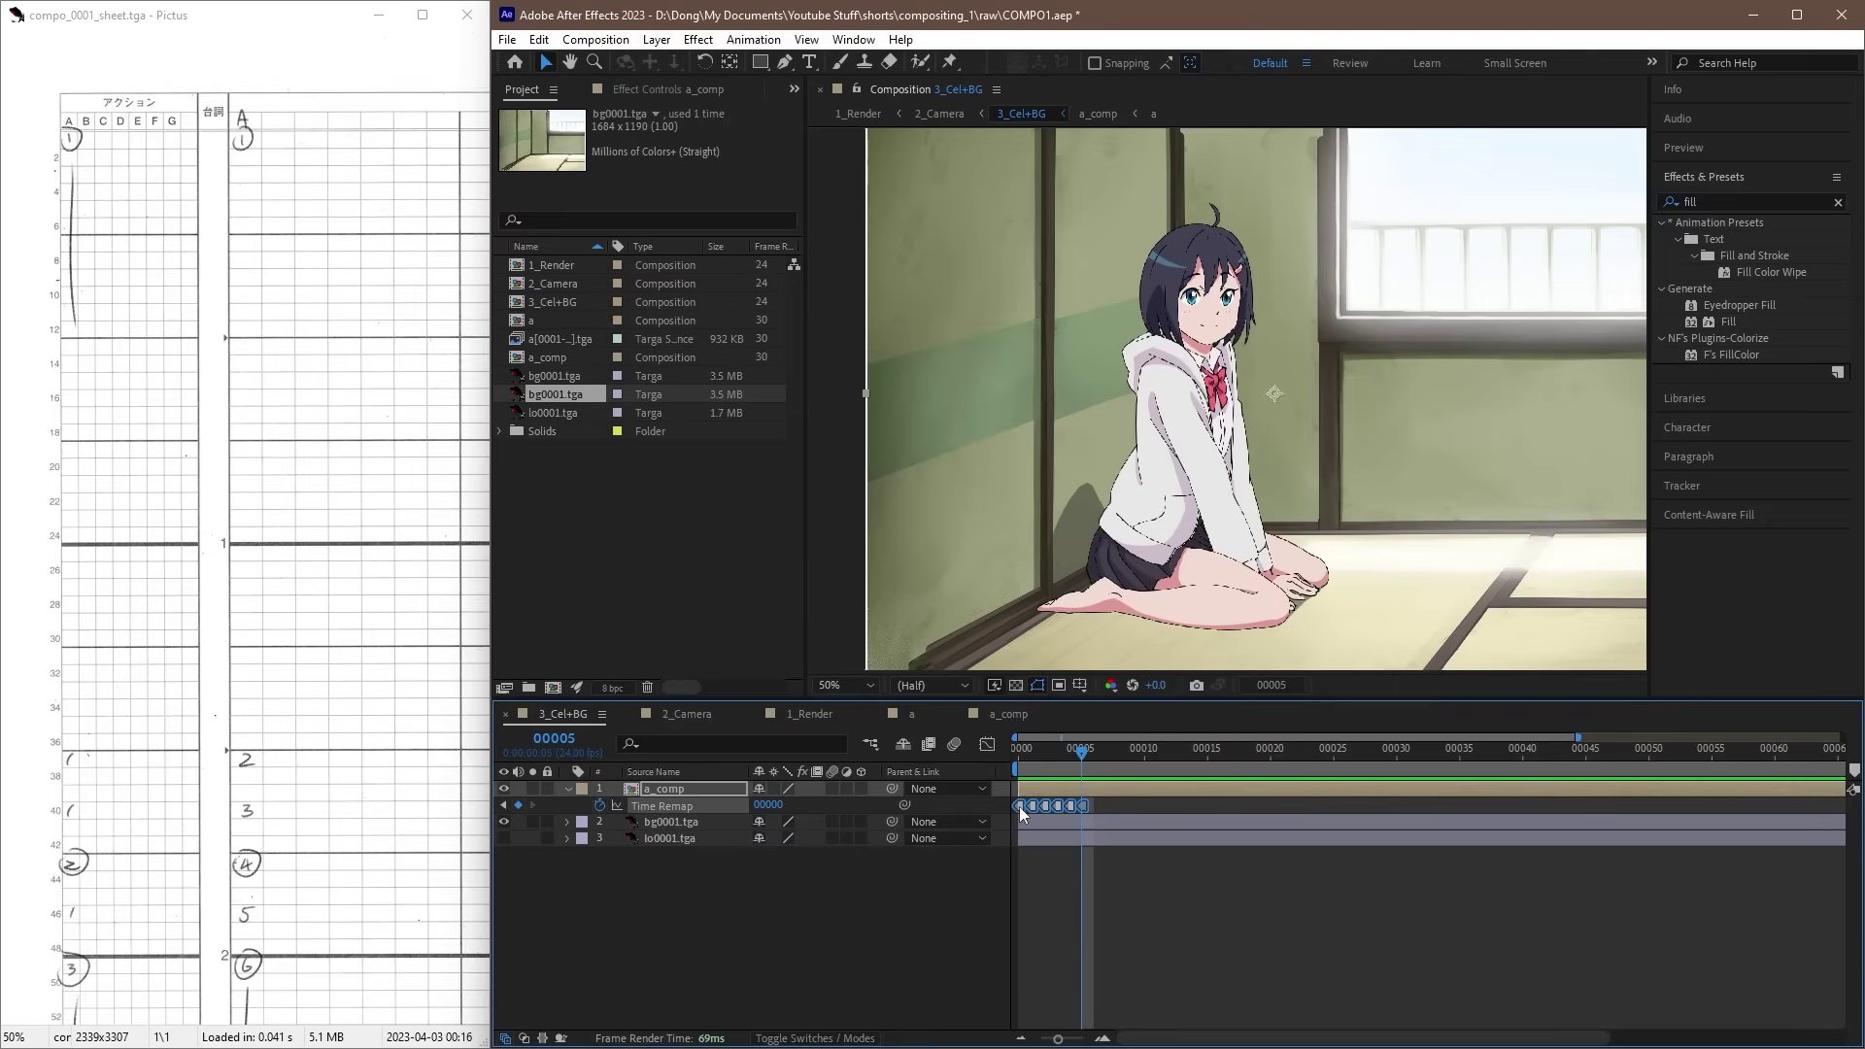
{"action": "left_click_drag", "start_coordinate": [1034, 756], "coordinate": [1018, 755]}
{"action": "left_click", "coordinate": [1037, 816]}
{"action": "left_click", "coordinate": [1019, 806]}
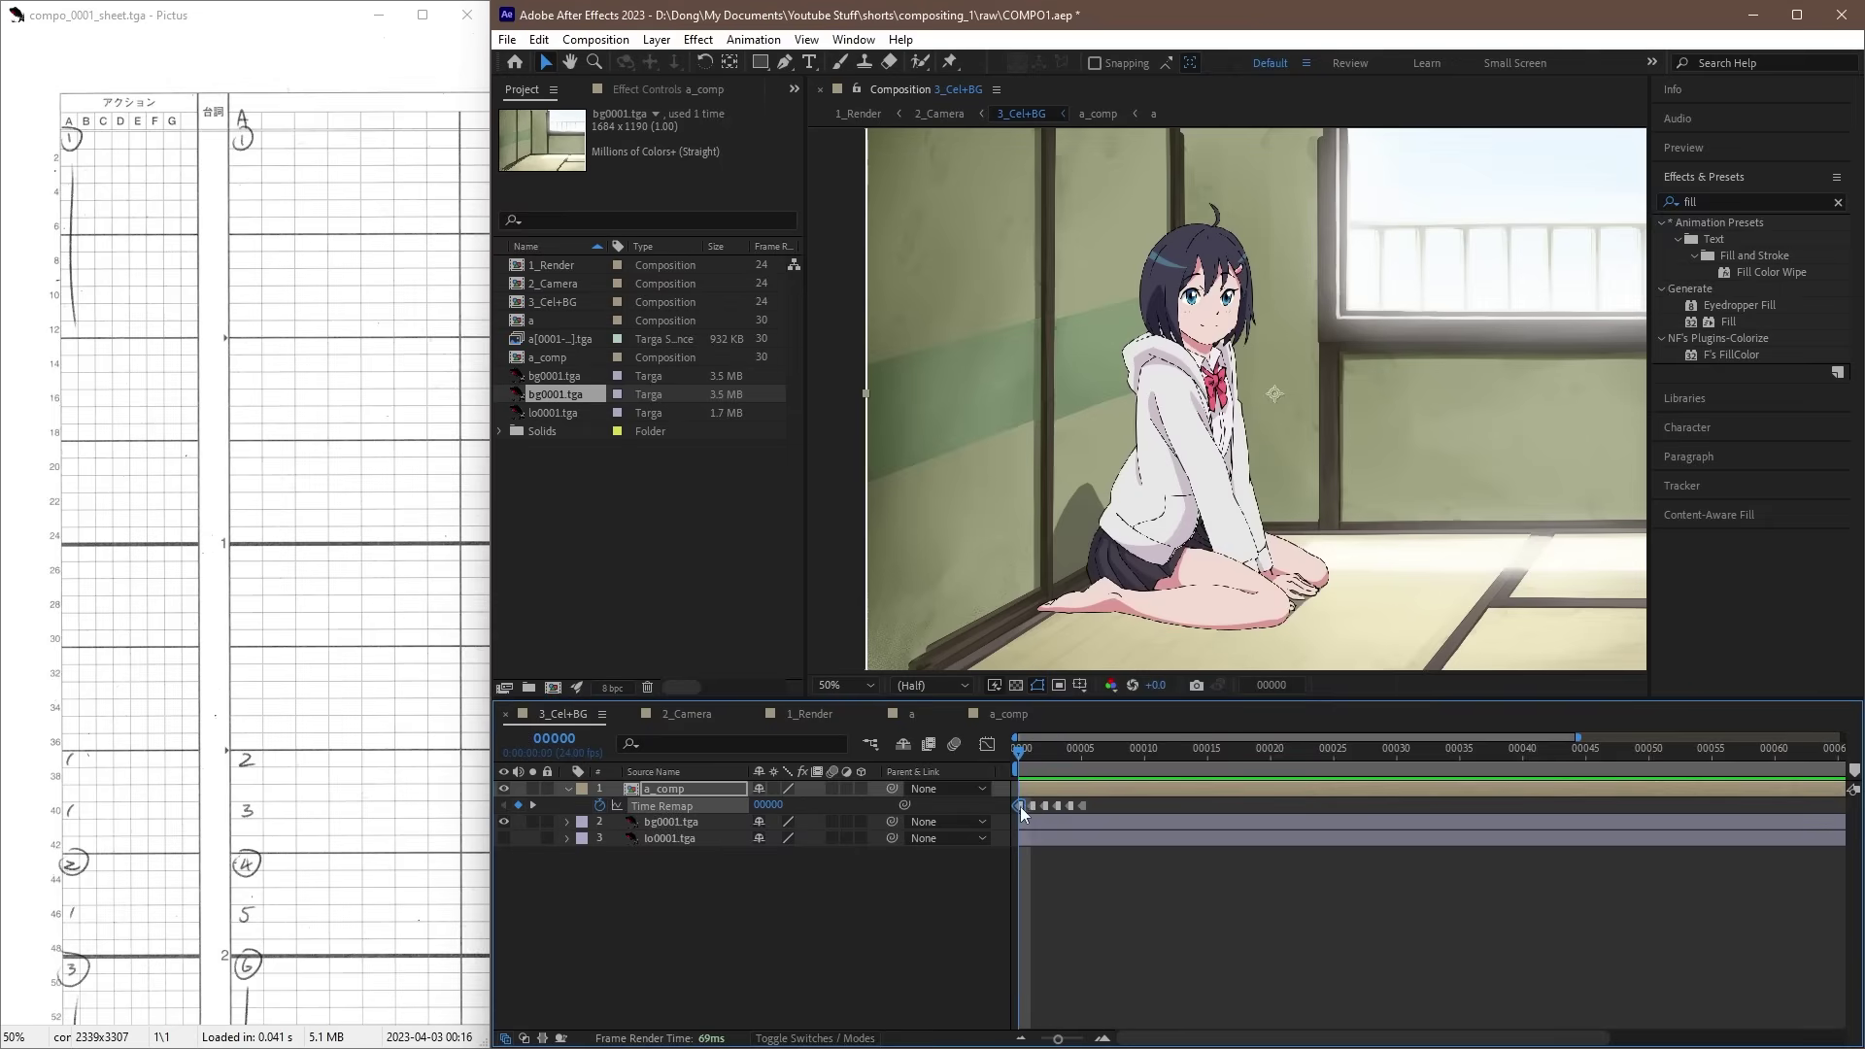
Step: Set the Time Remap value to 0 at frame 1 and 1 at frame 2
{"action": "left_click", "coordinate": [1038, 763]}
{"action": "left_click", "coordinate": [777, 806]}
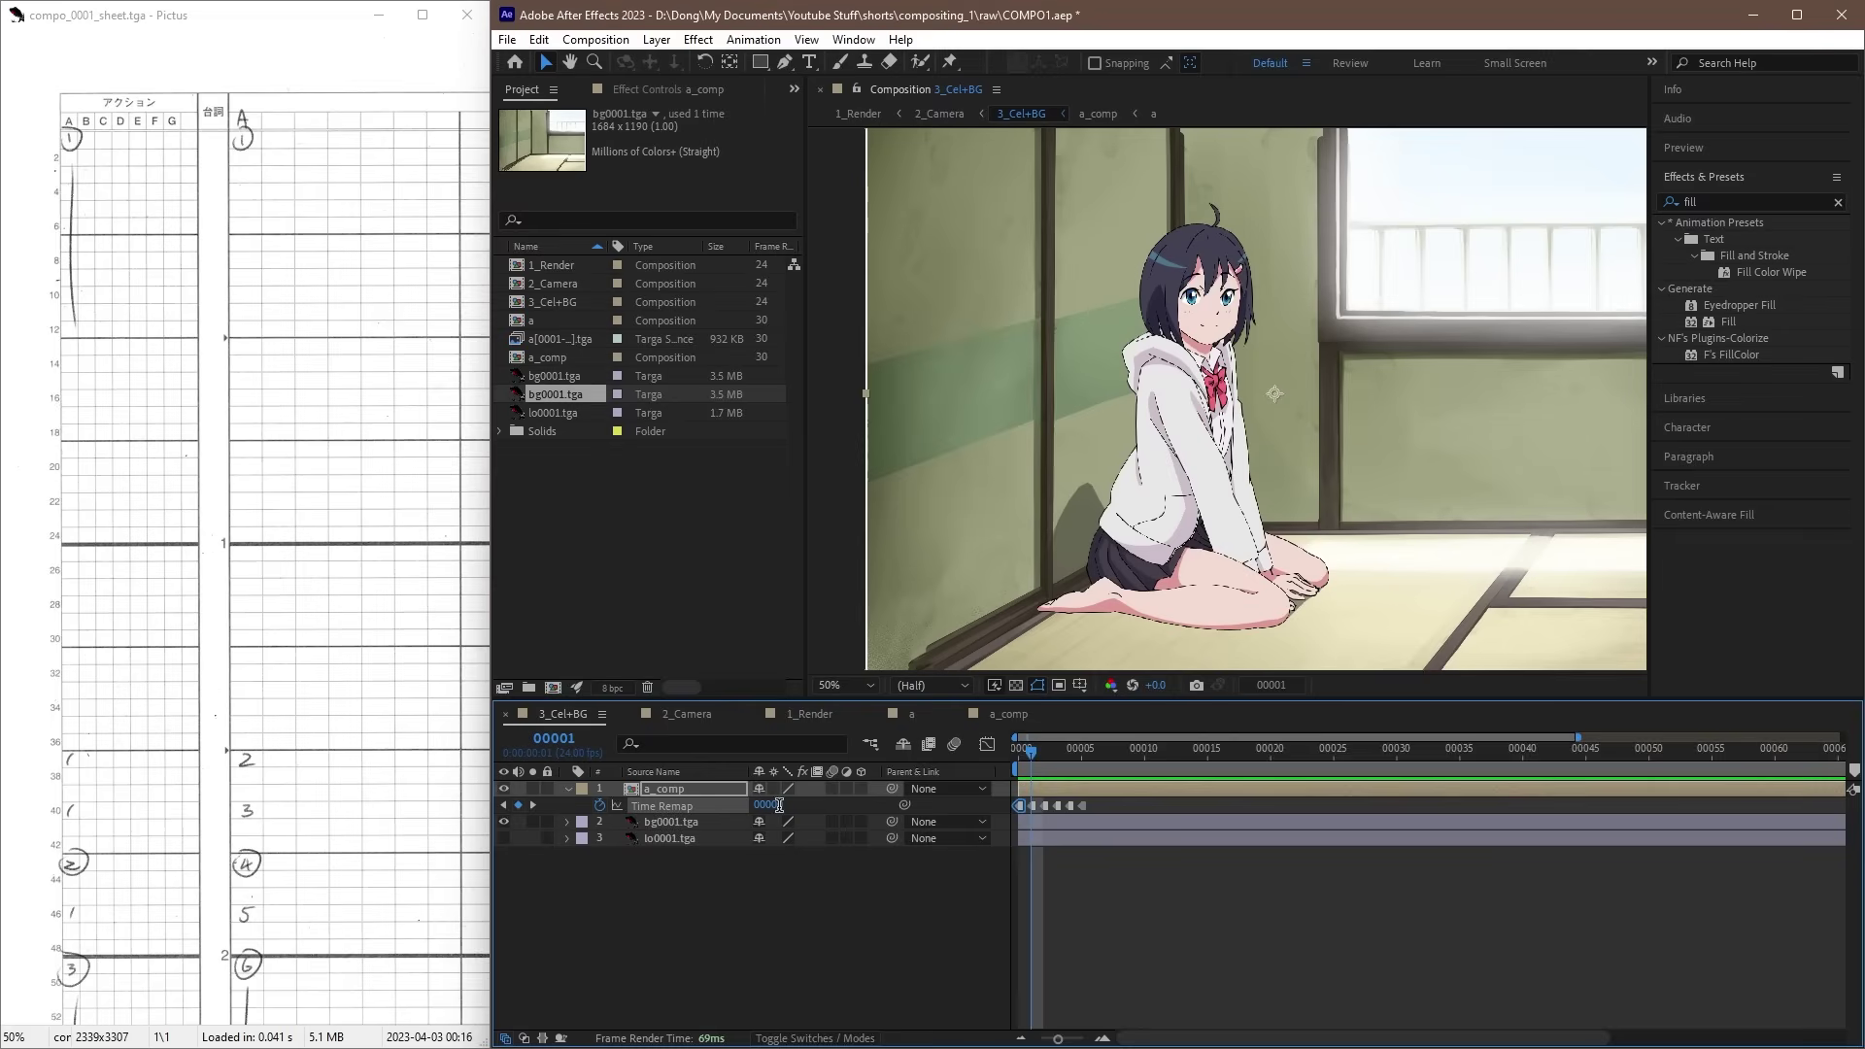
{"action": "type", "text": "0"}
{"action": "key", "text": "Return"}
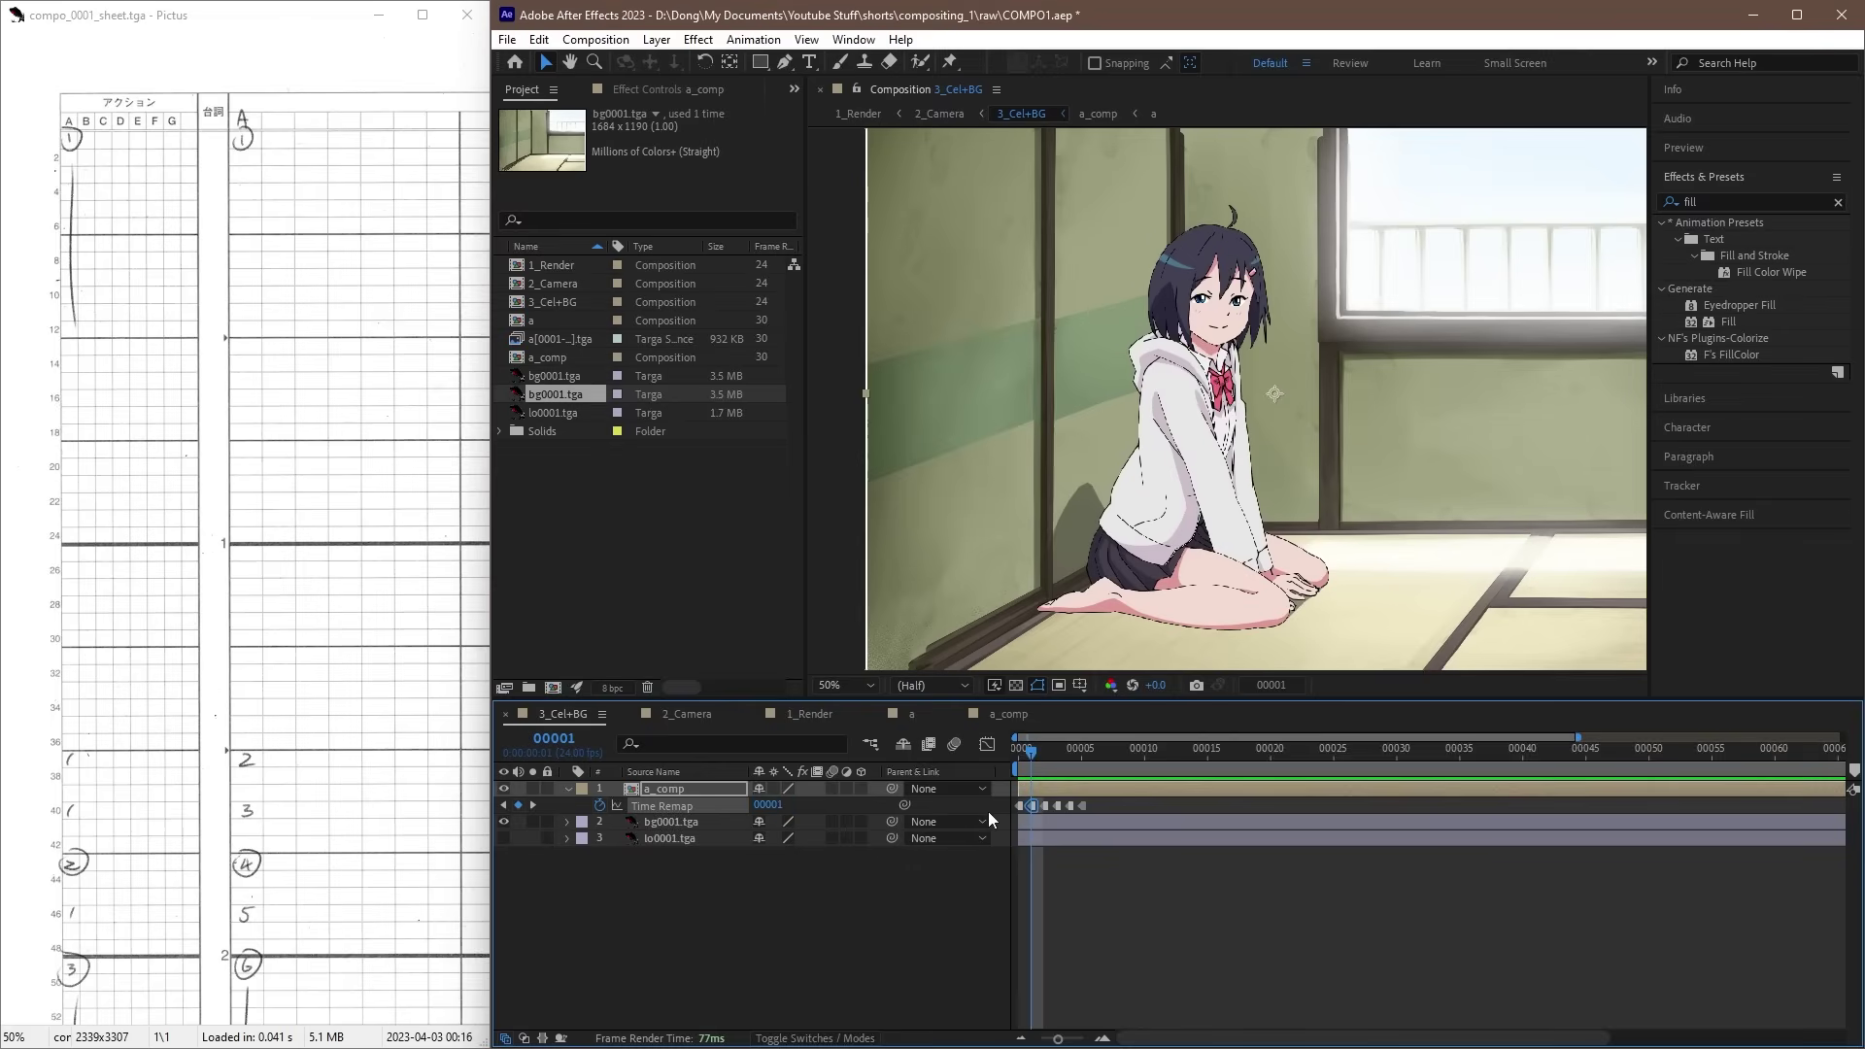
{"action": "key", "text": "Page_Down"}
{"action": "left_click", "coordinate": [1045, 806]}
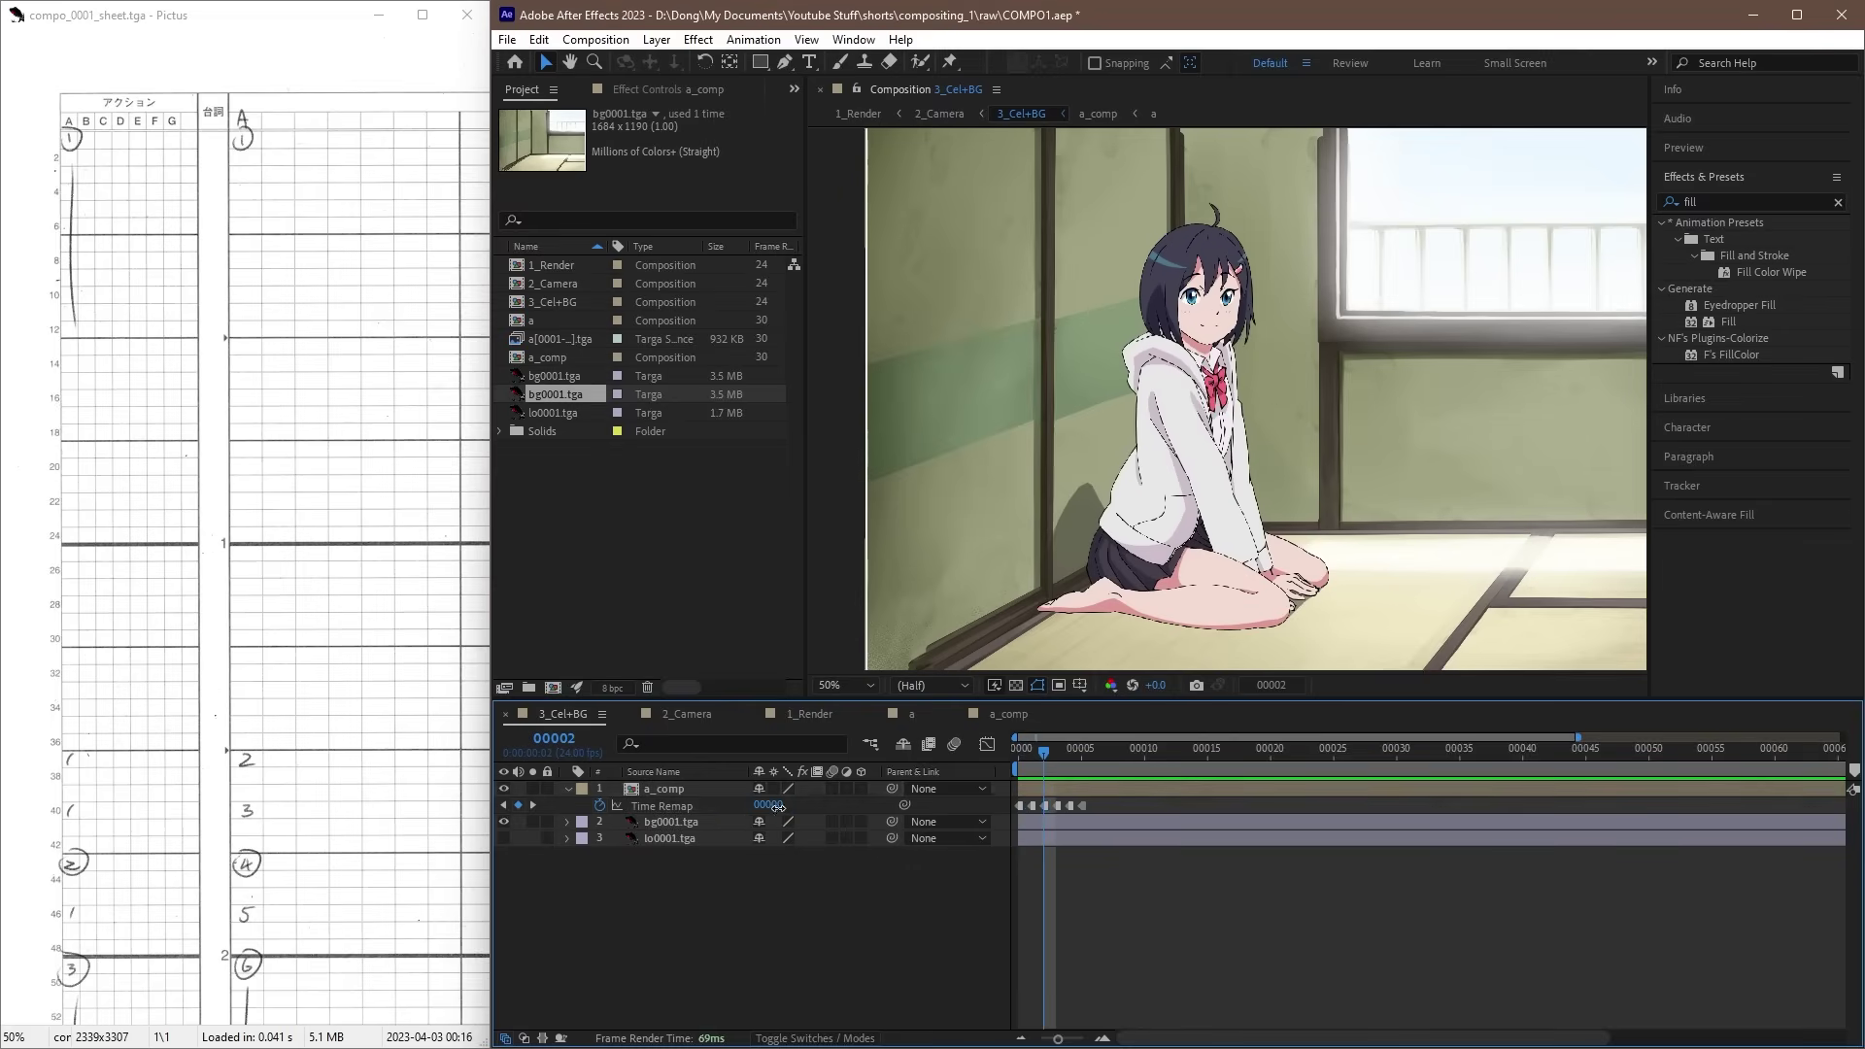
{"action": "left_click", "coordinate": [785, 805]}
{"action": "type", "text": "1"}
{"action": "key", "text": "Return"}
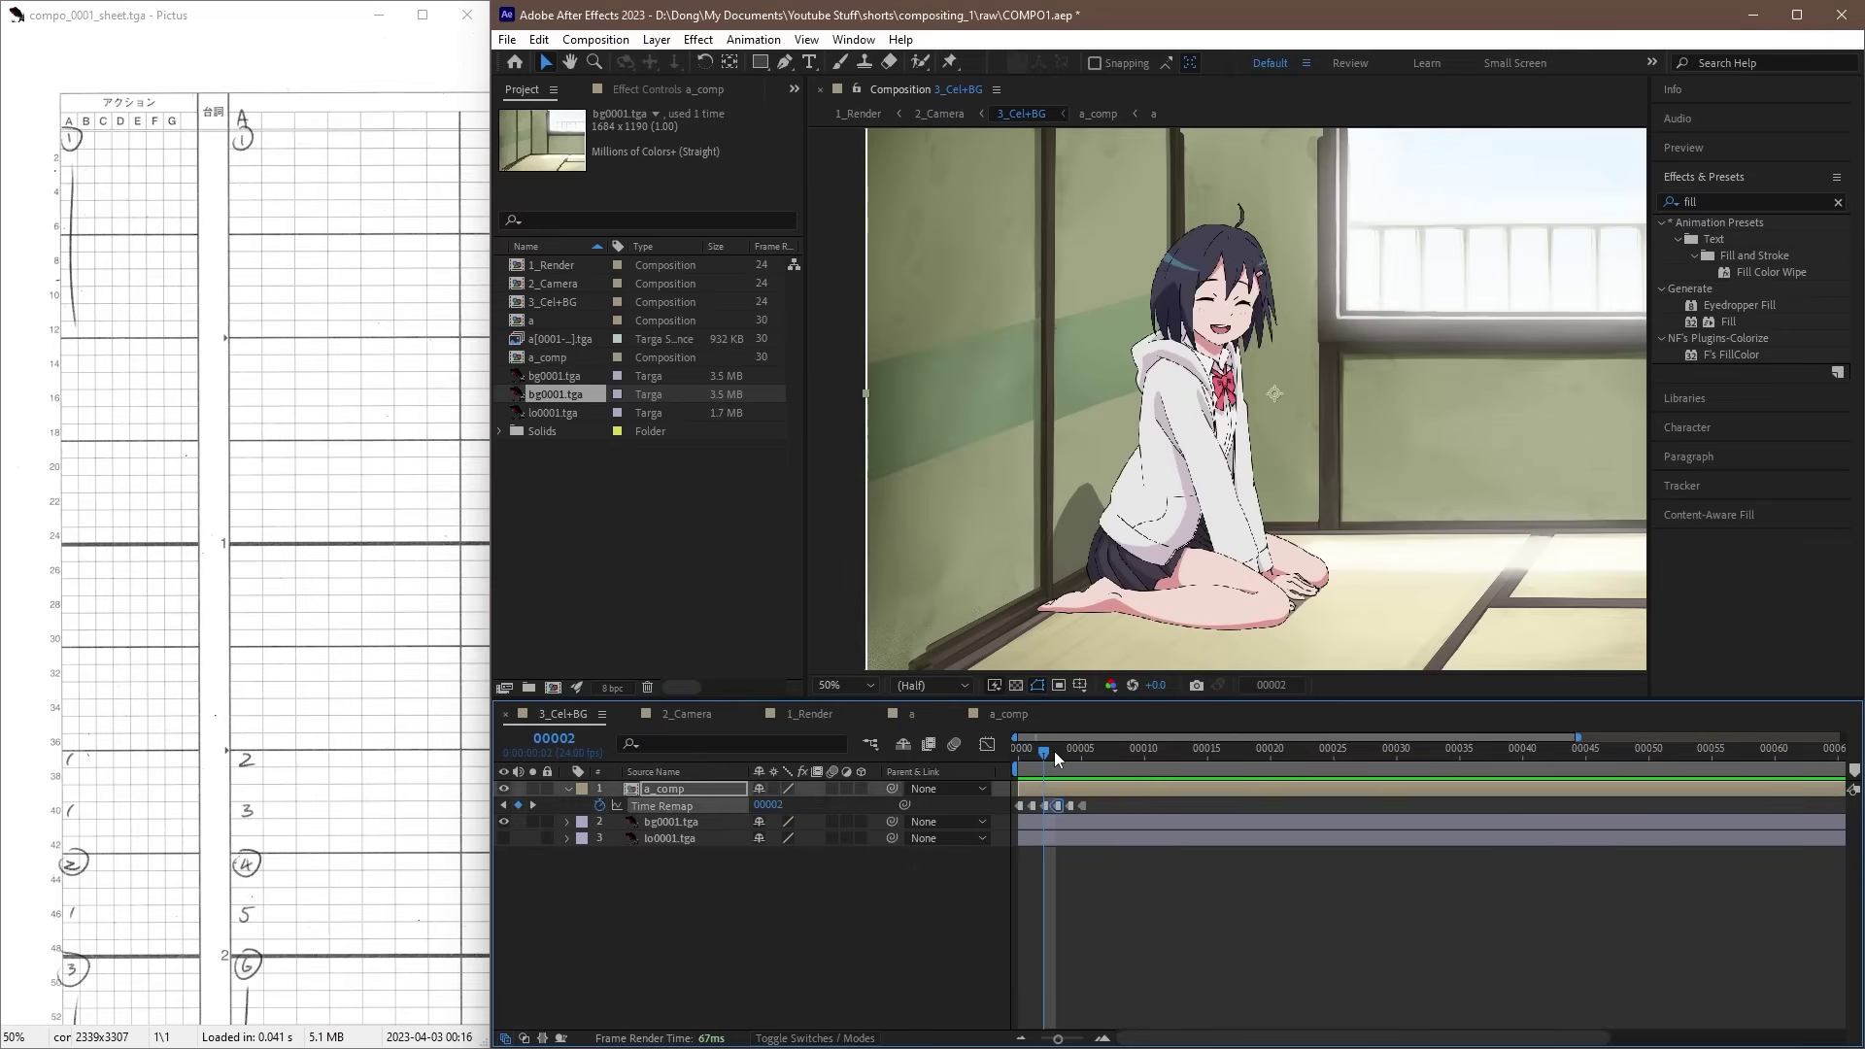
Step: Set the Time Remap value to 3 at both frame 3 and frame 4
{"action": "key", "text": "Page_Down"}
{"action": "left_click", "coordinate": [782, 805]}
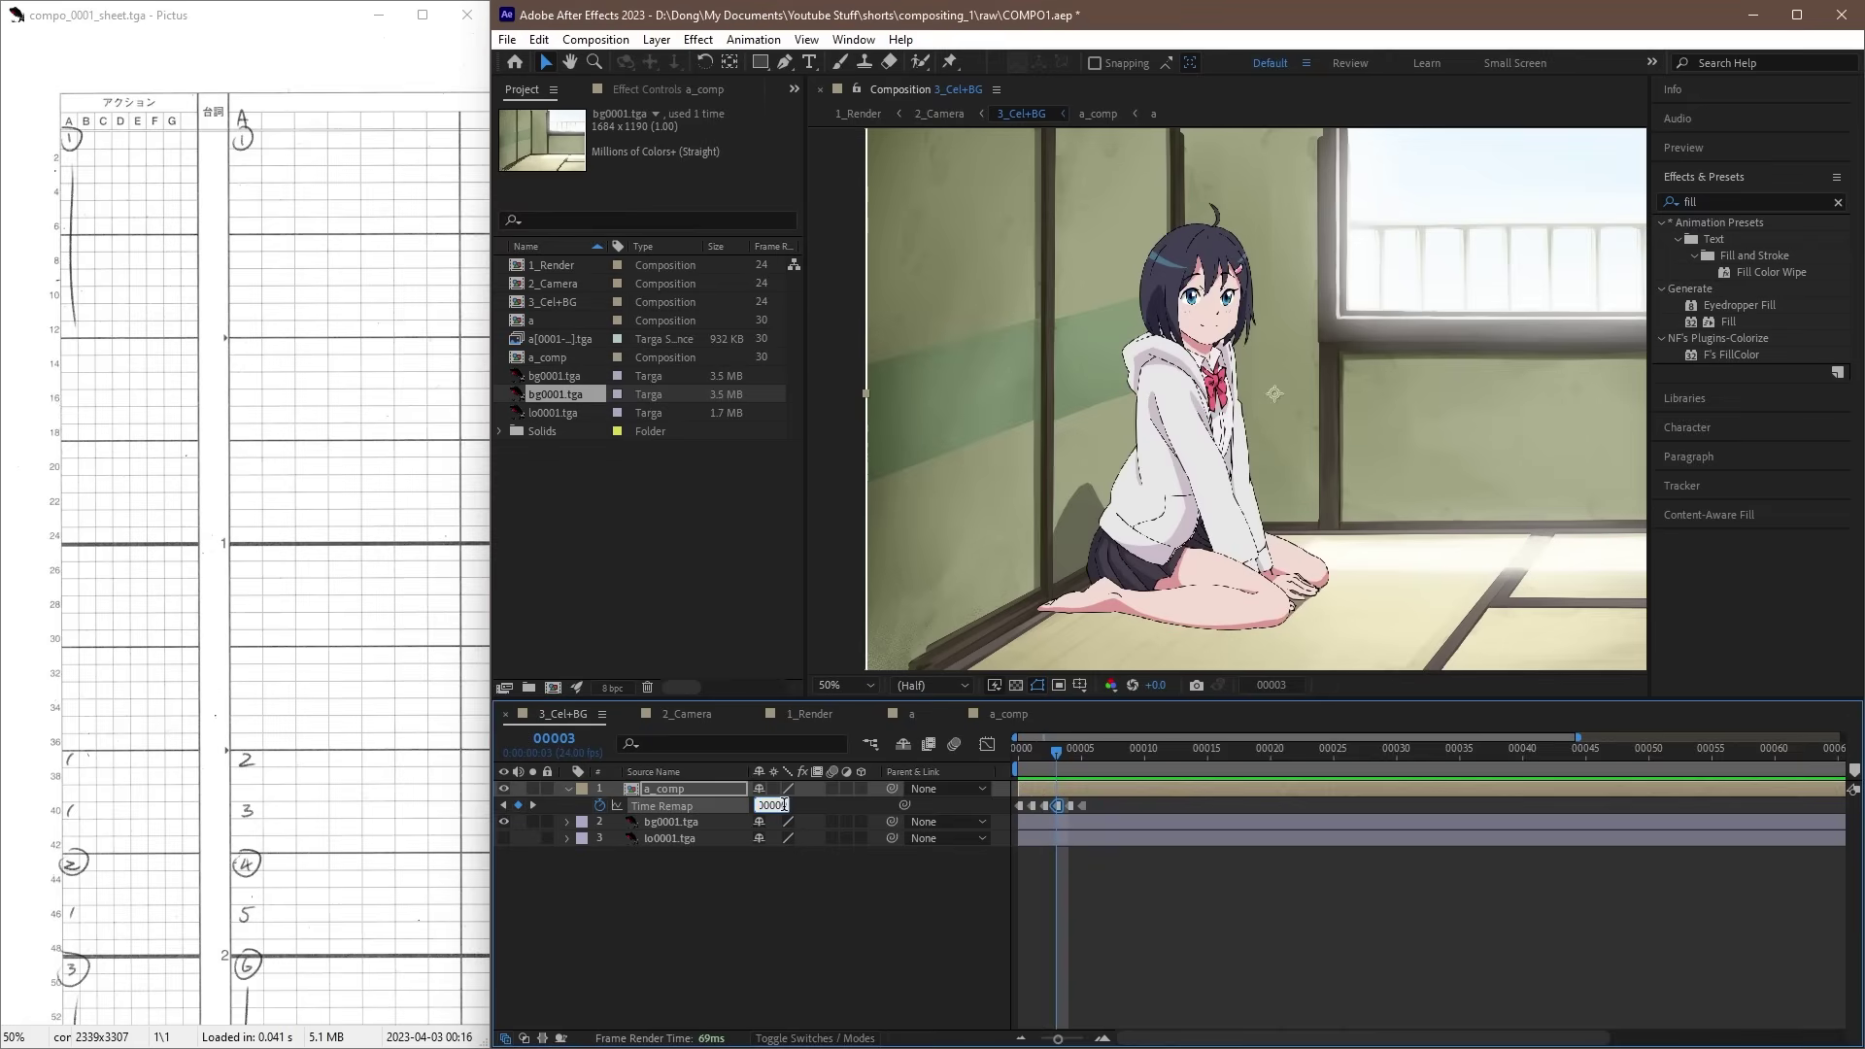
{"action": "type", "text": "3"}
{"action": "key", "text": "Return"}
{"action": "key", "text": "Page_Down"}
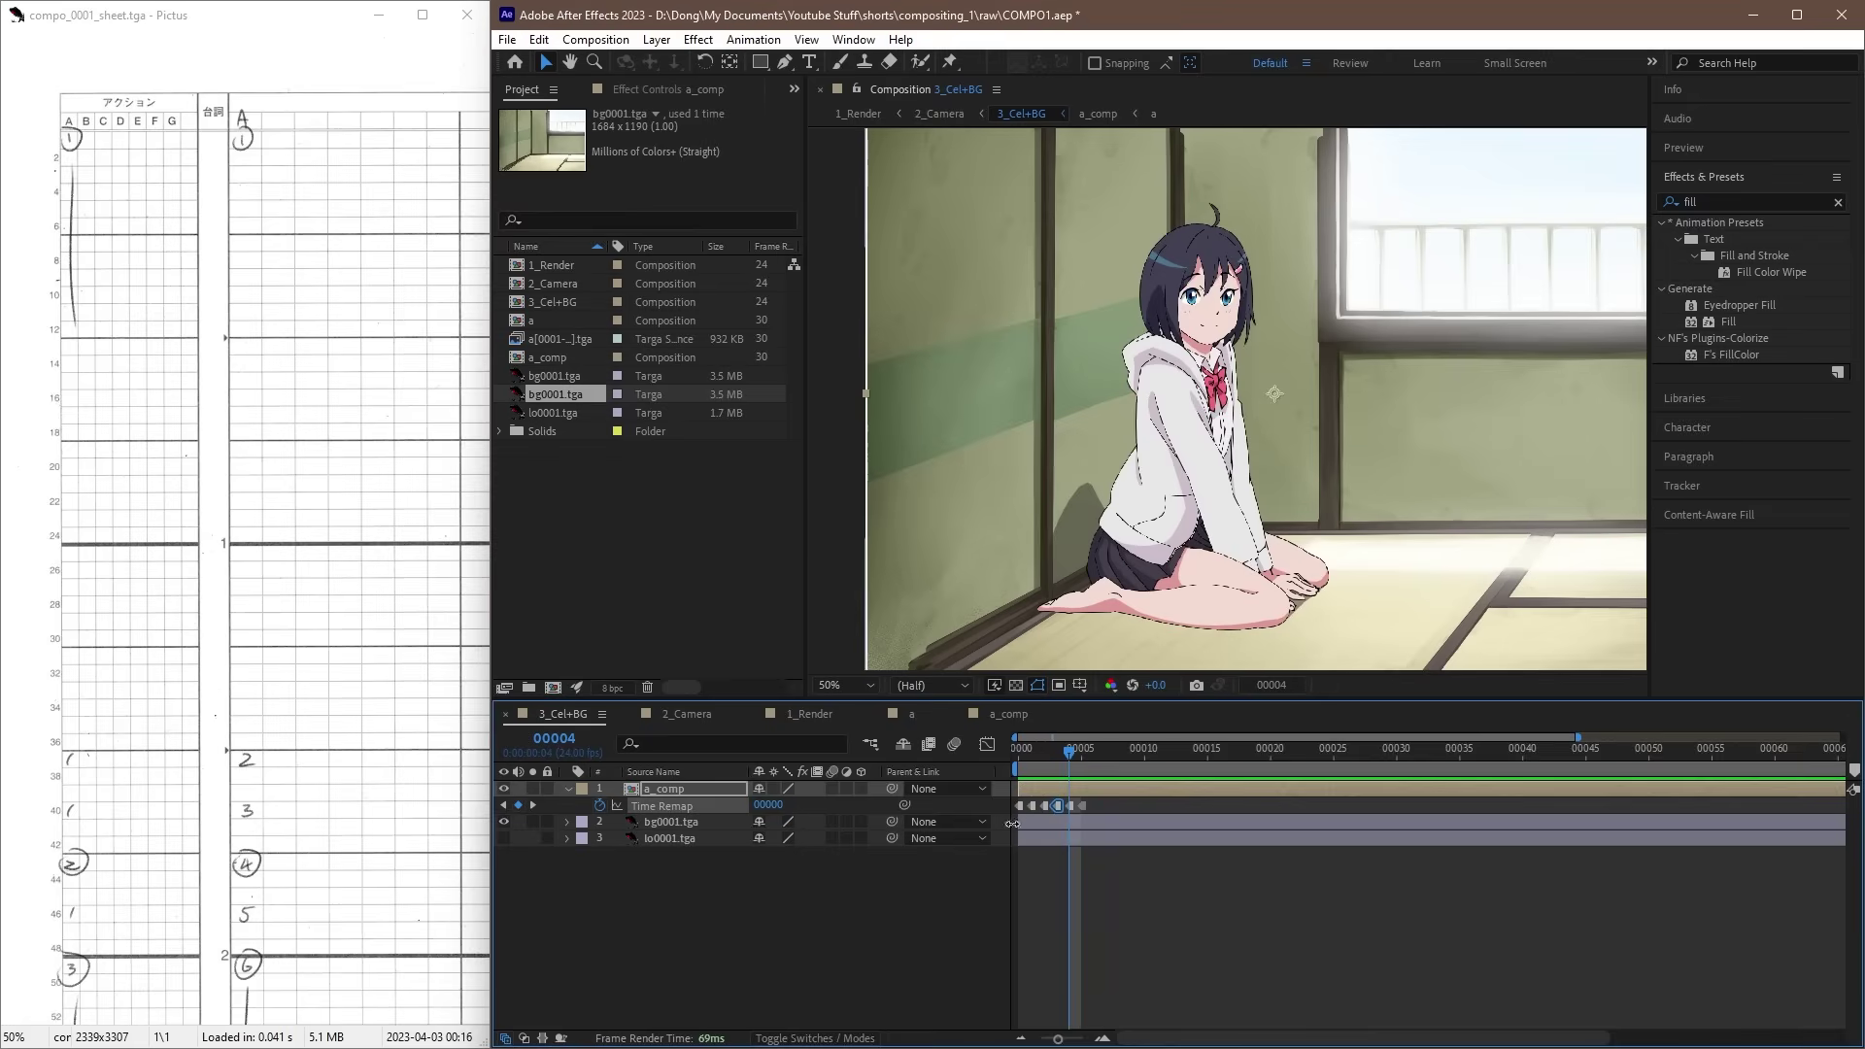
{"action": "left_click", "coordinate": [785, 805]}
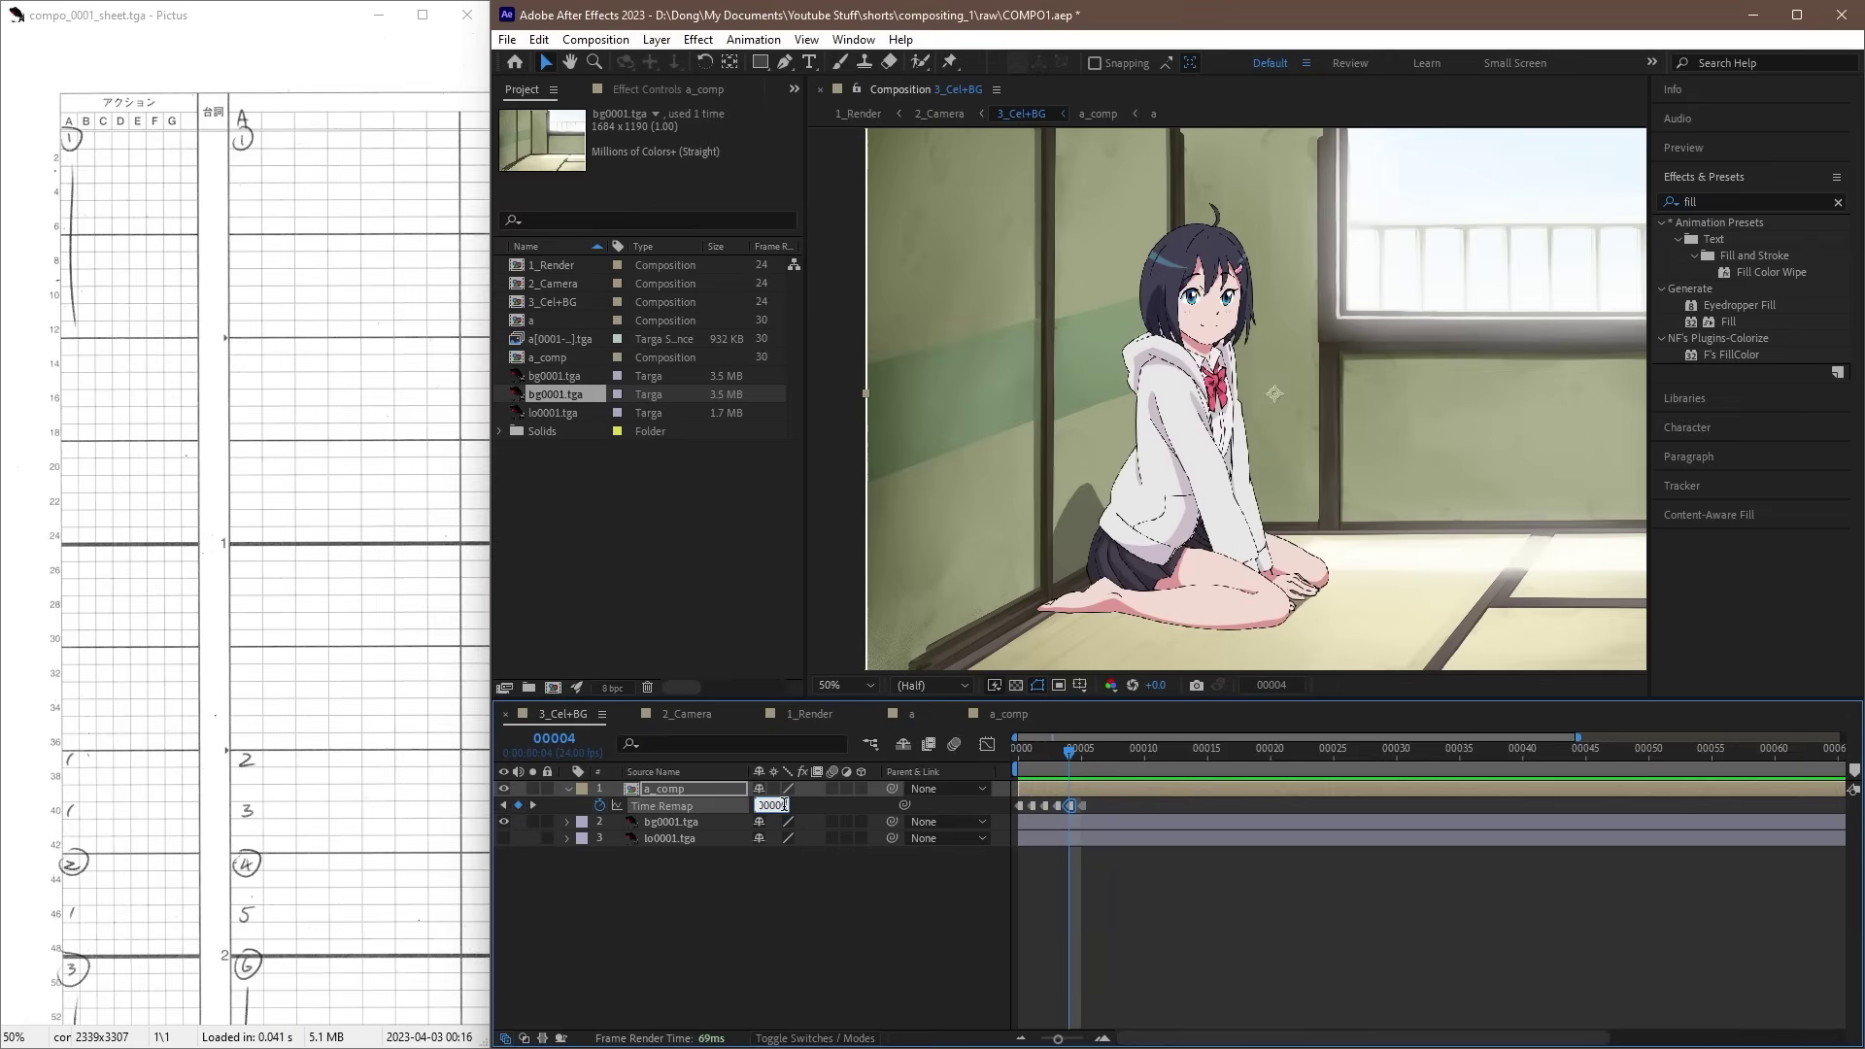
{"action": "type", "text": "3"}
{"action": "key", "text": "Return"}
Step: Set the frame 5 Time Remap value to 5 and select all the keyframes
{"action": "key", "text": "Page_Down"}
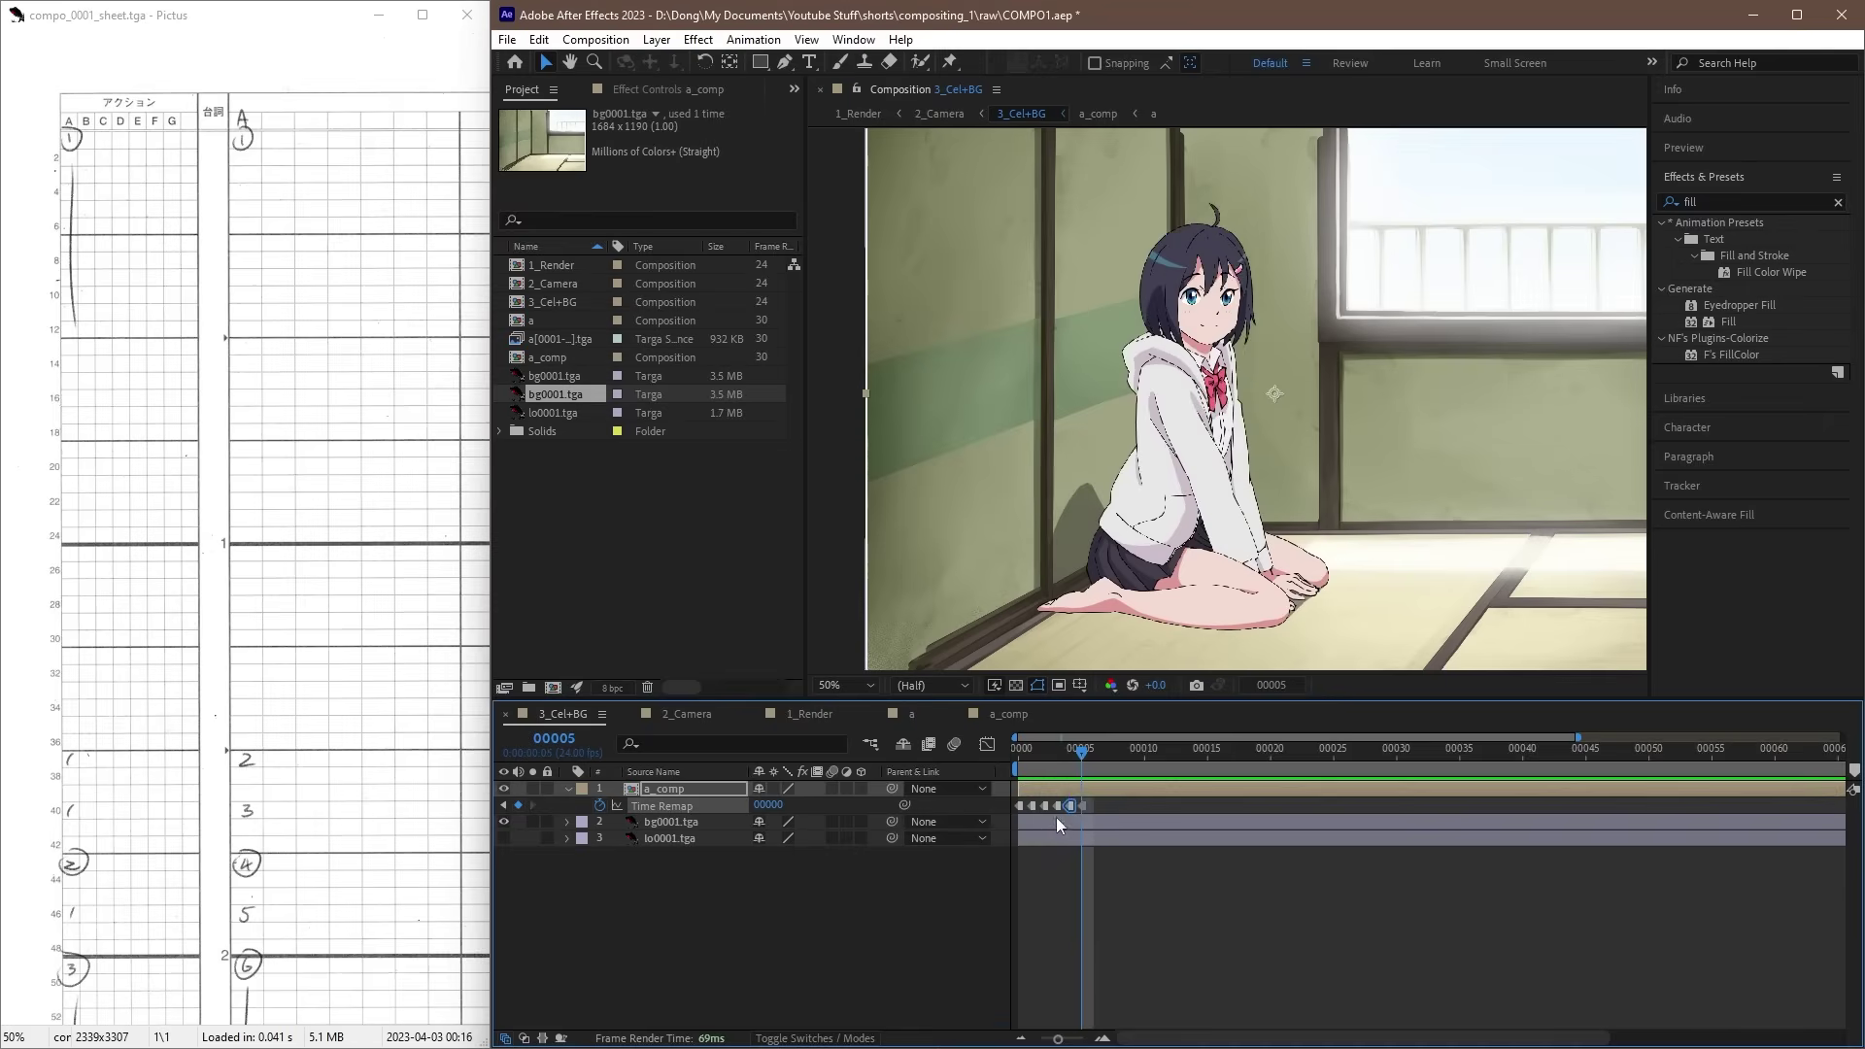
{"action": "left_click", "coordinate": [783, 805]}
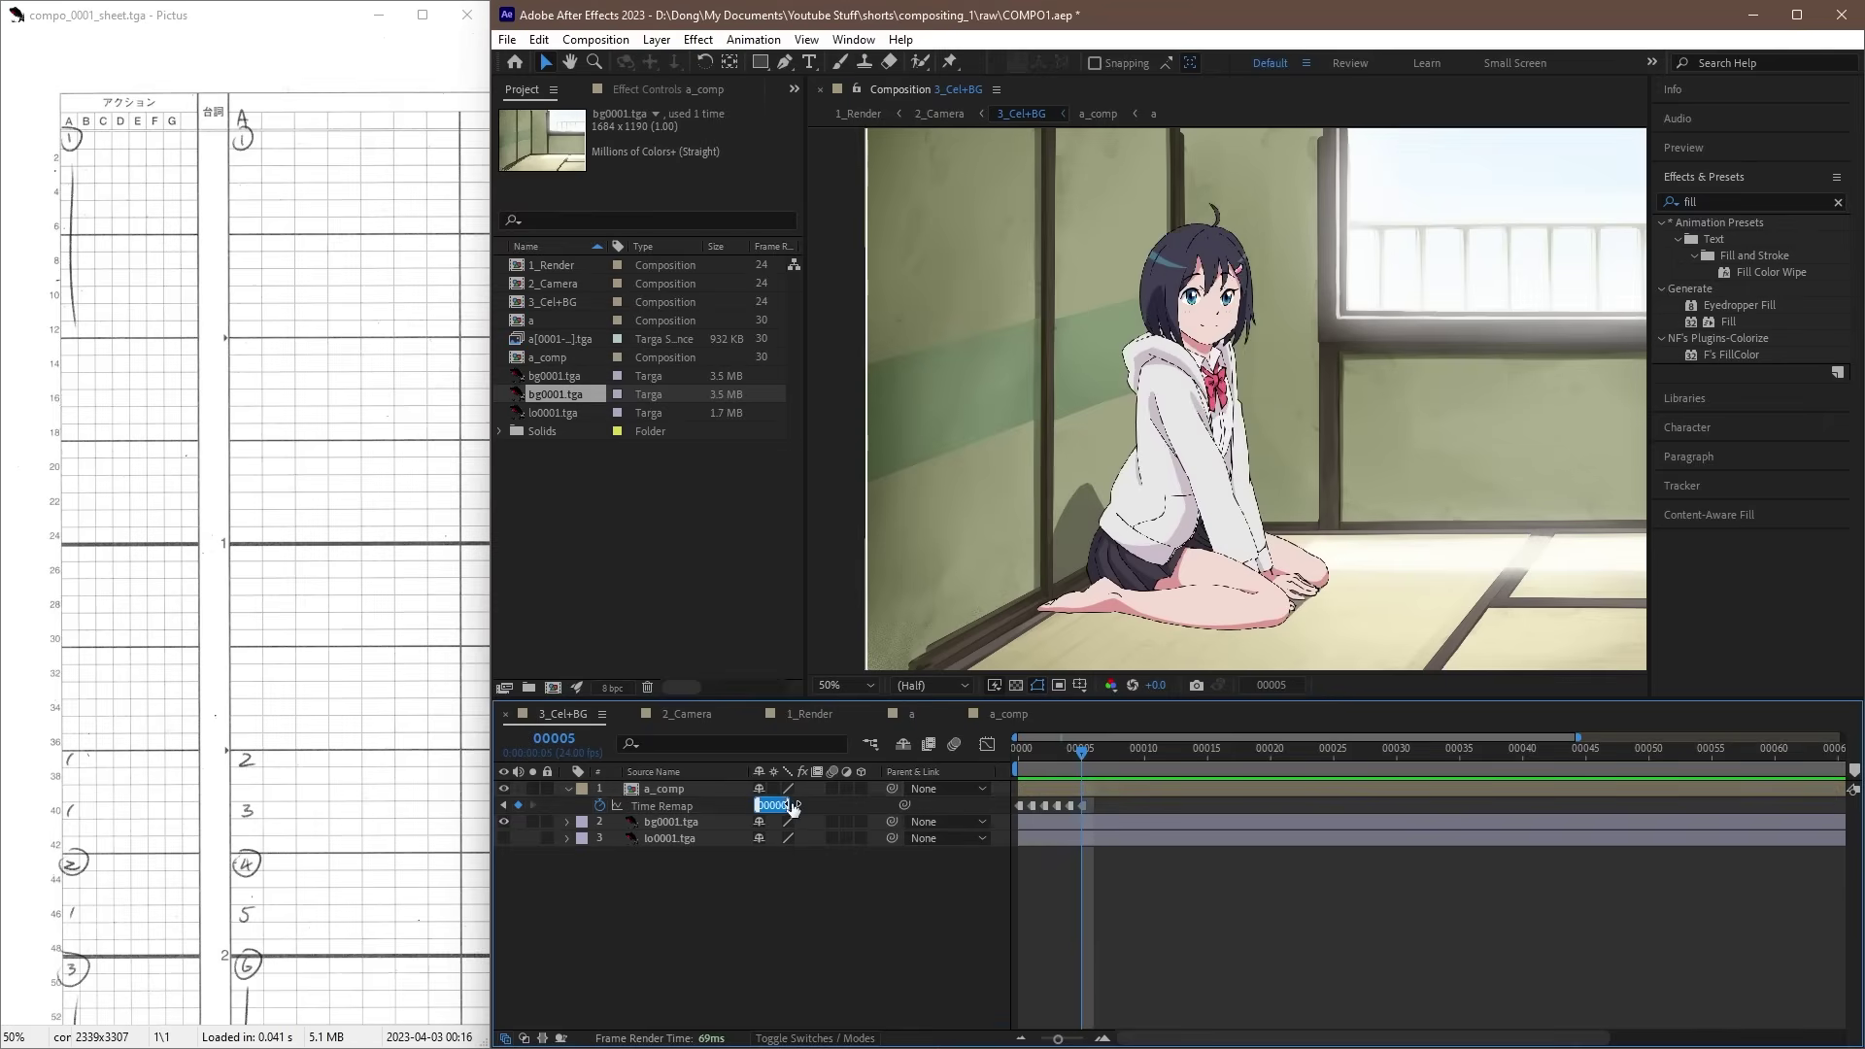
{"action": "left_click", "coordinate": [785, 804]}
{"action": "key", "text": "BackSpace"}
{"action": "type", "text": "5"}
{"action": "key", "text": "Return"}
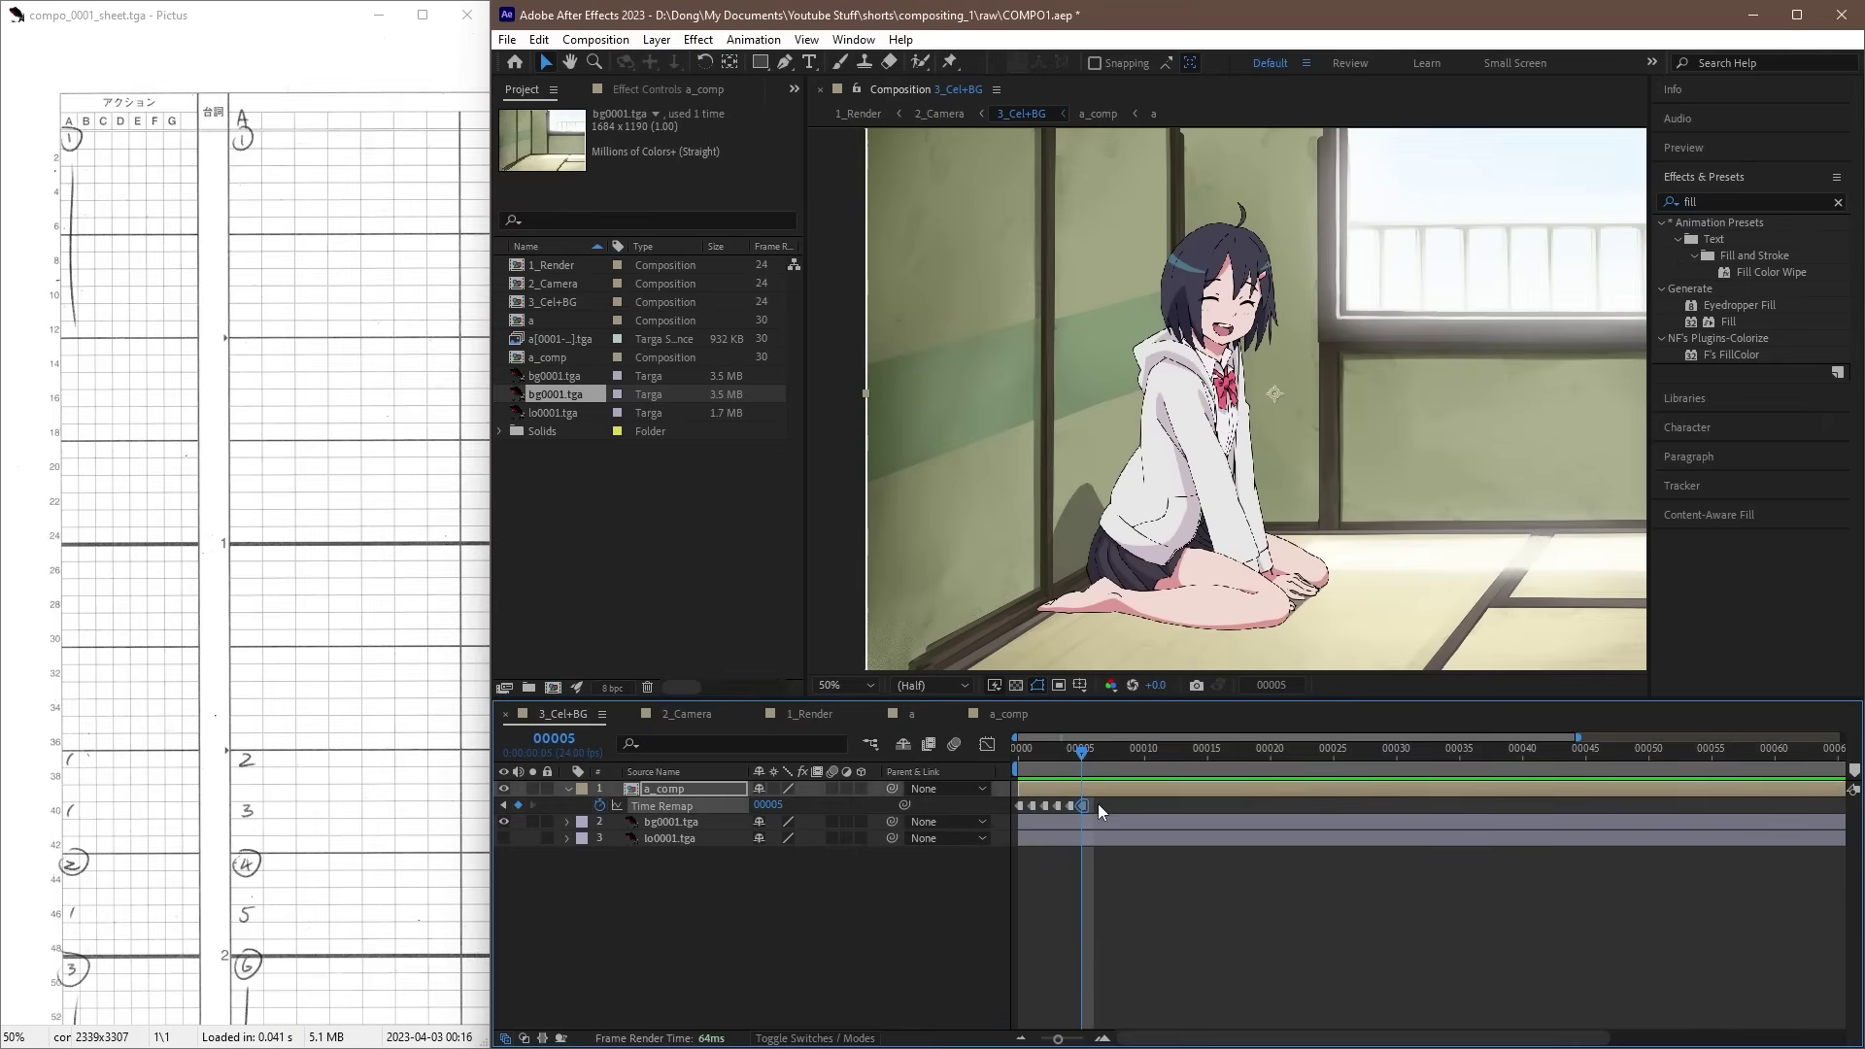
{"action": "left_click_drag", "start_coordinate": [1097, 825], "coordinate": [1033, 814]}
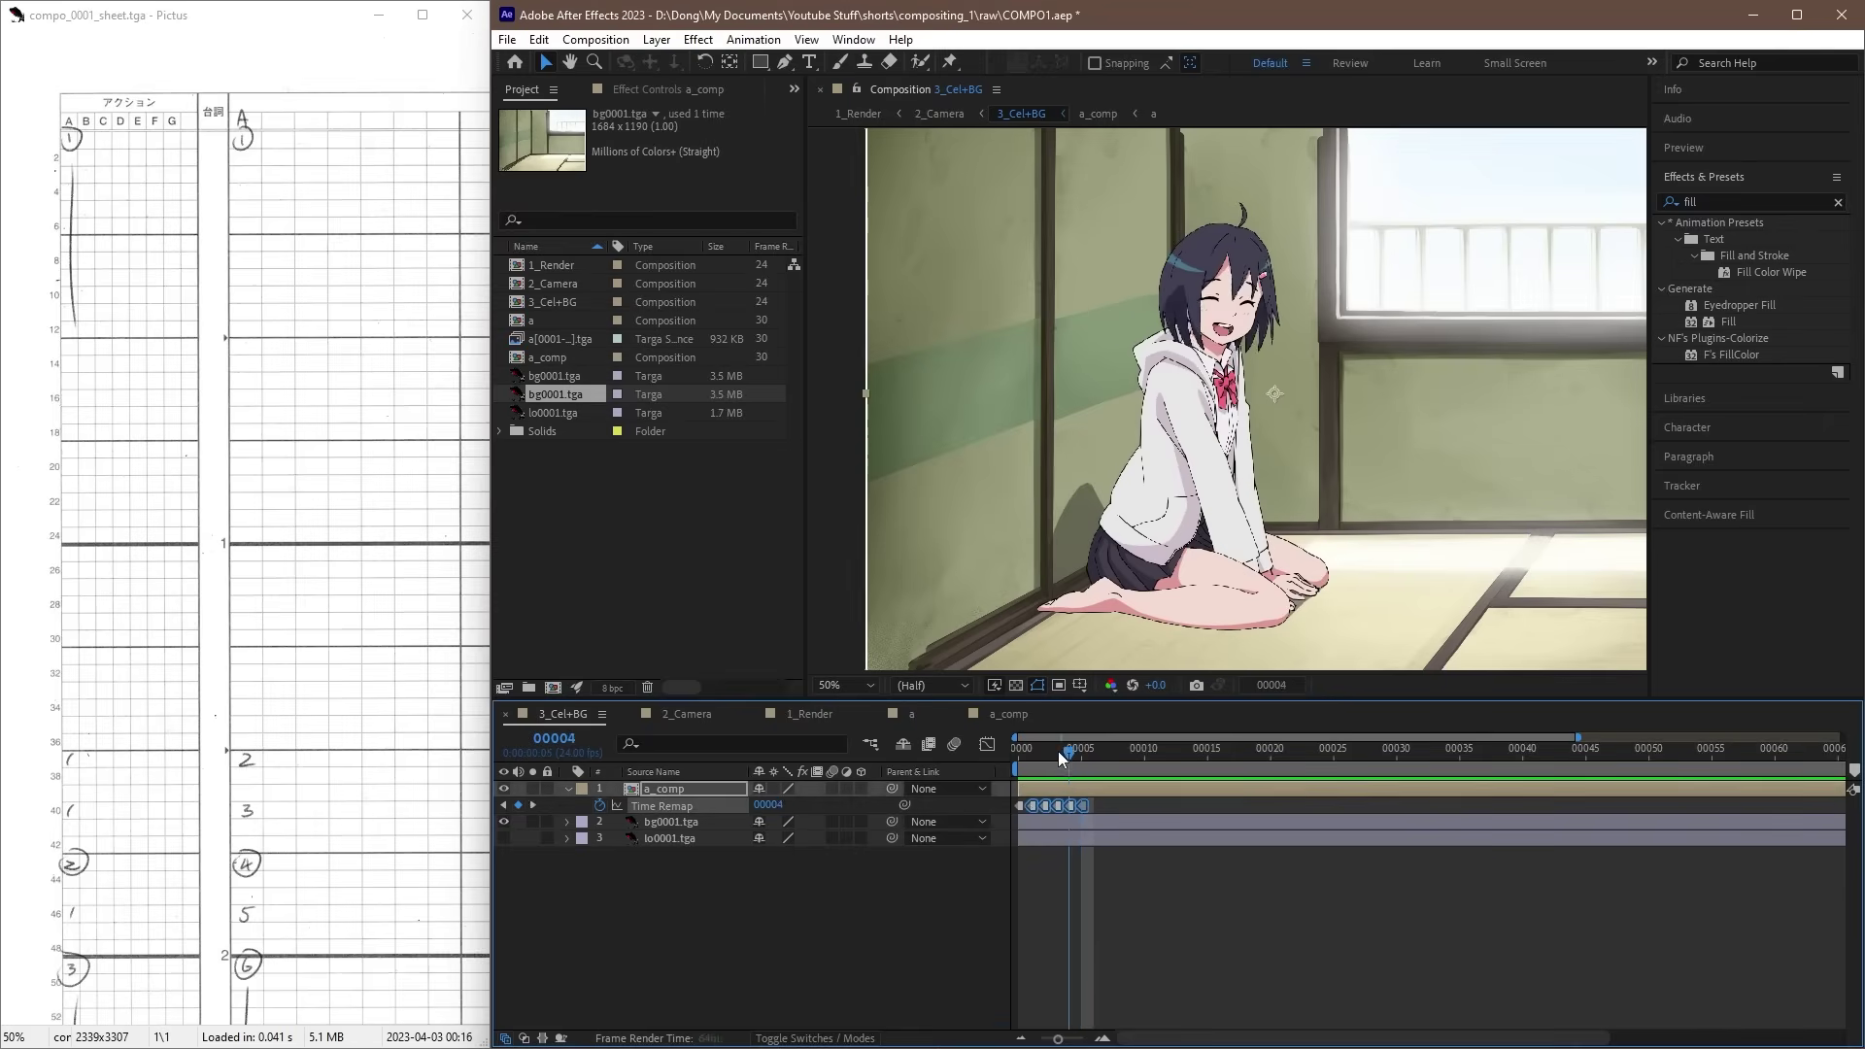
Step: Move a_comp's Time Remap keyframes to frames 37, 40, 43, 46 and about 49, then preview
{"action": "left_click_drag", "start_coordinate": [1068, 753], "coordinate": [1484, 777]}
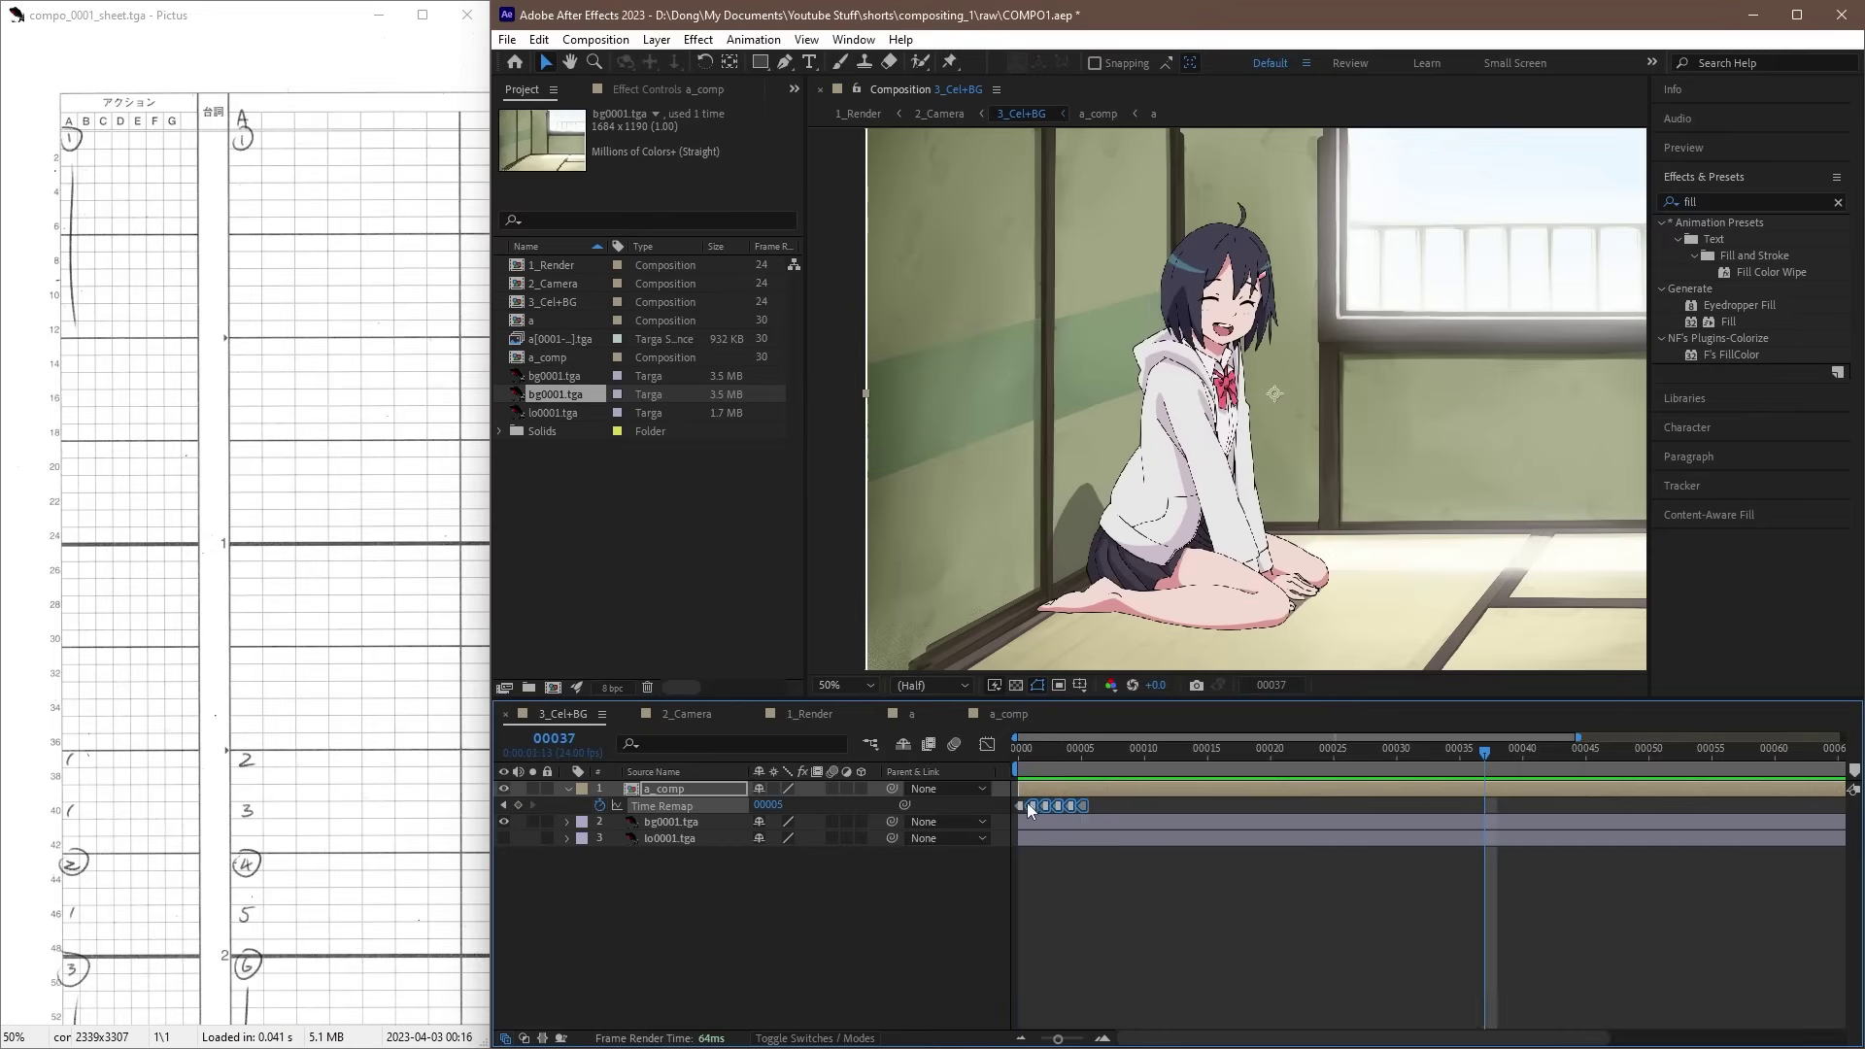
{"action": "left_click_drag", "start_coordinate": [1031, 805], "coordinate": [1479, 812]}
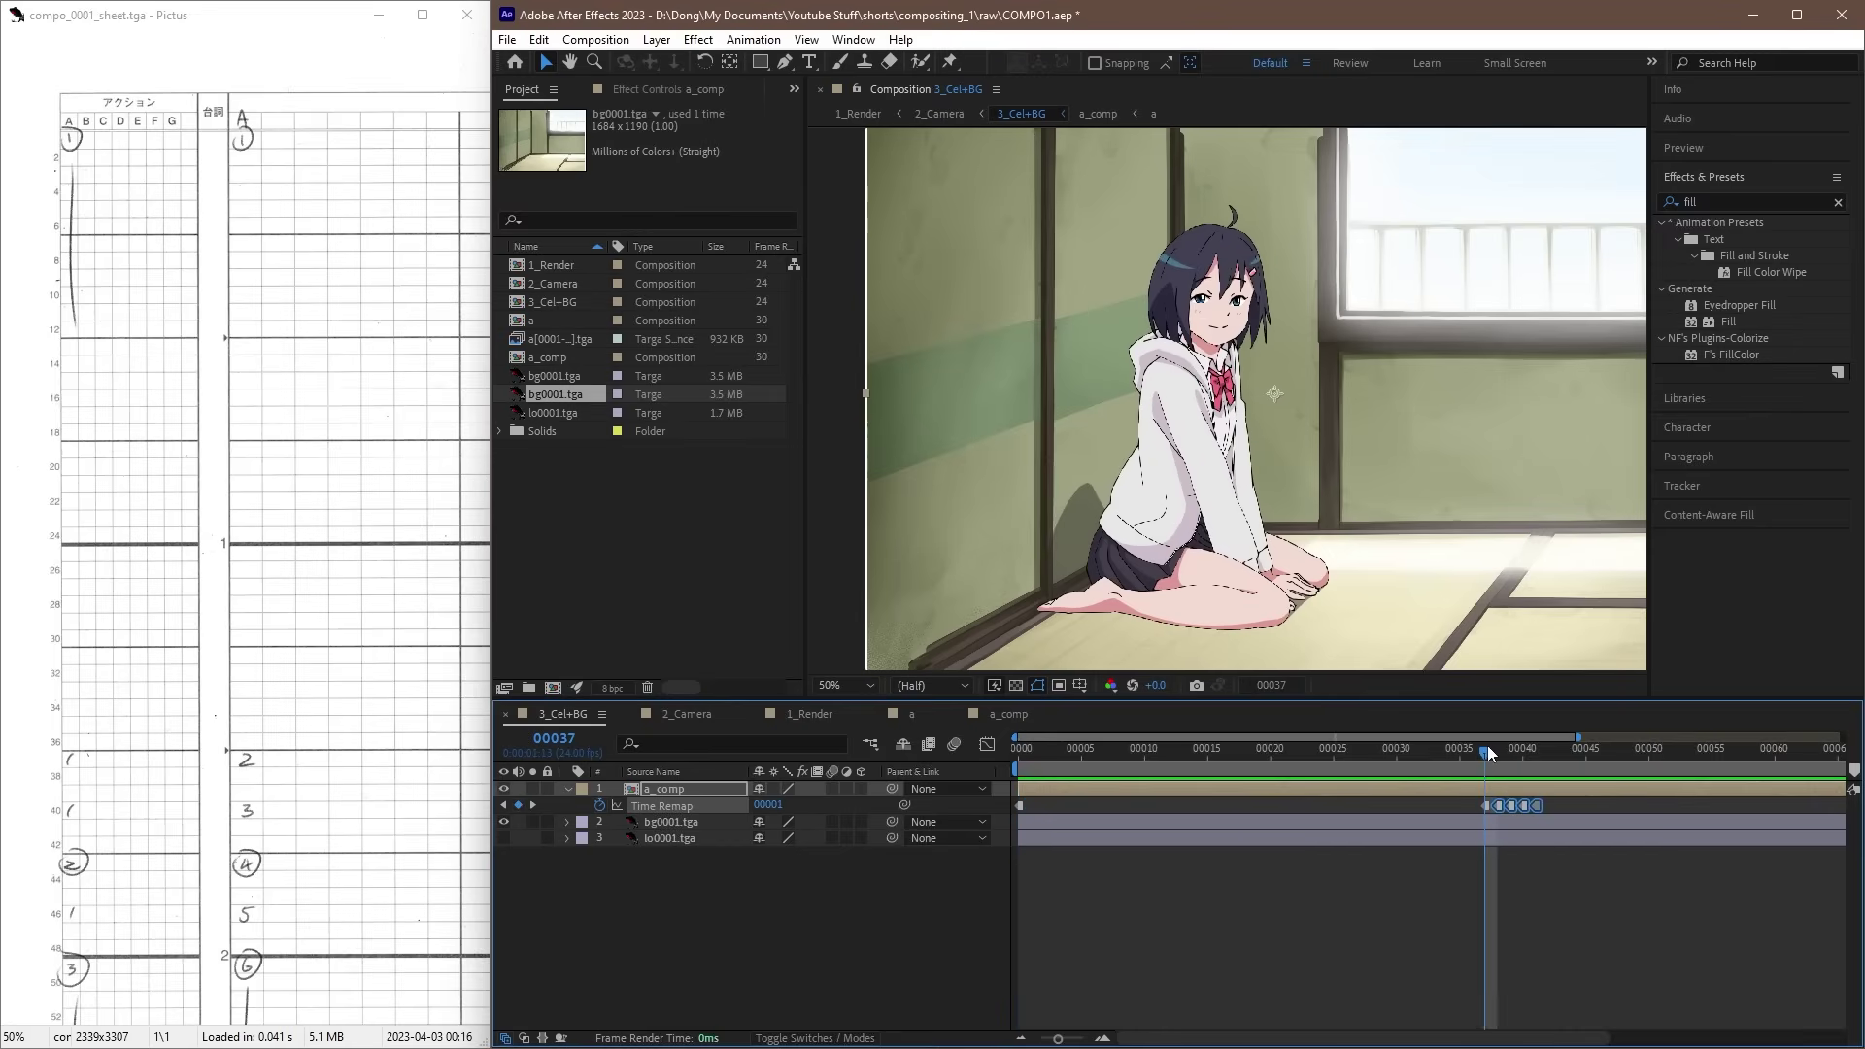
{"action": "left_click_drag", "start_coordinate": [1488, 746], "coordinate": [1523, 807]}
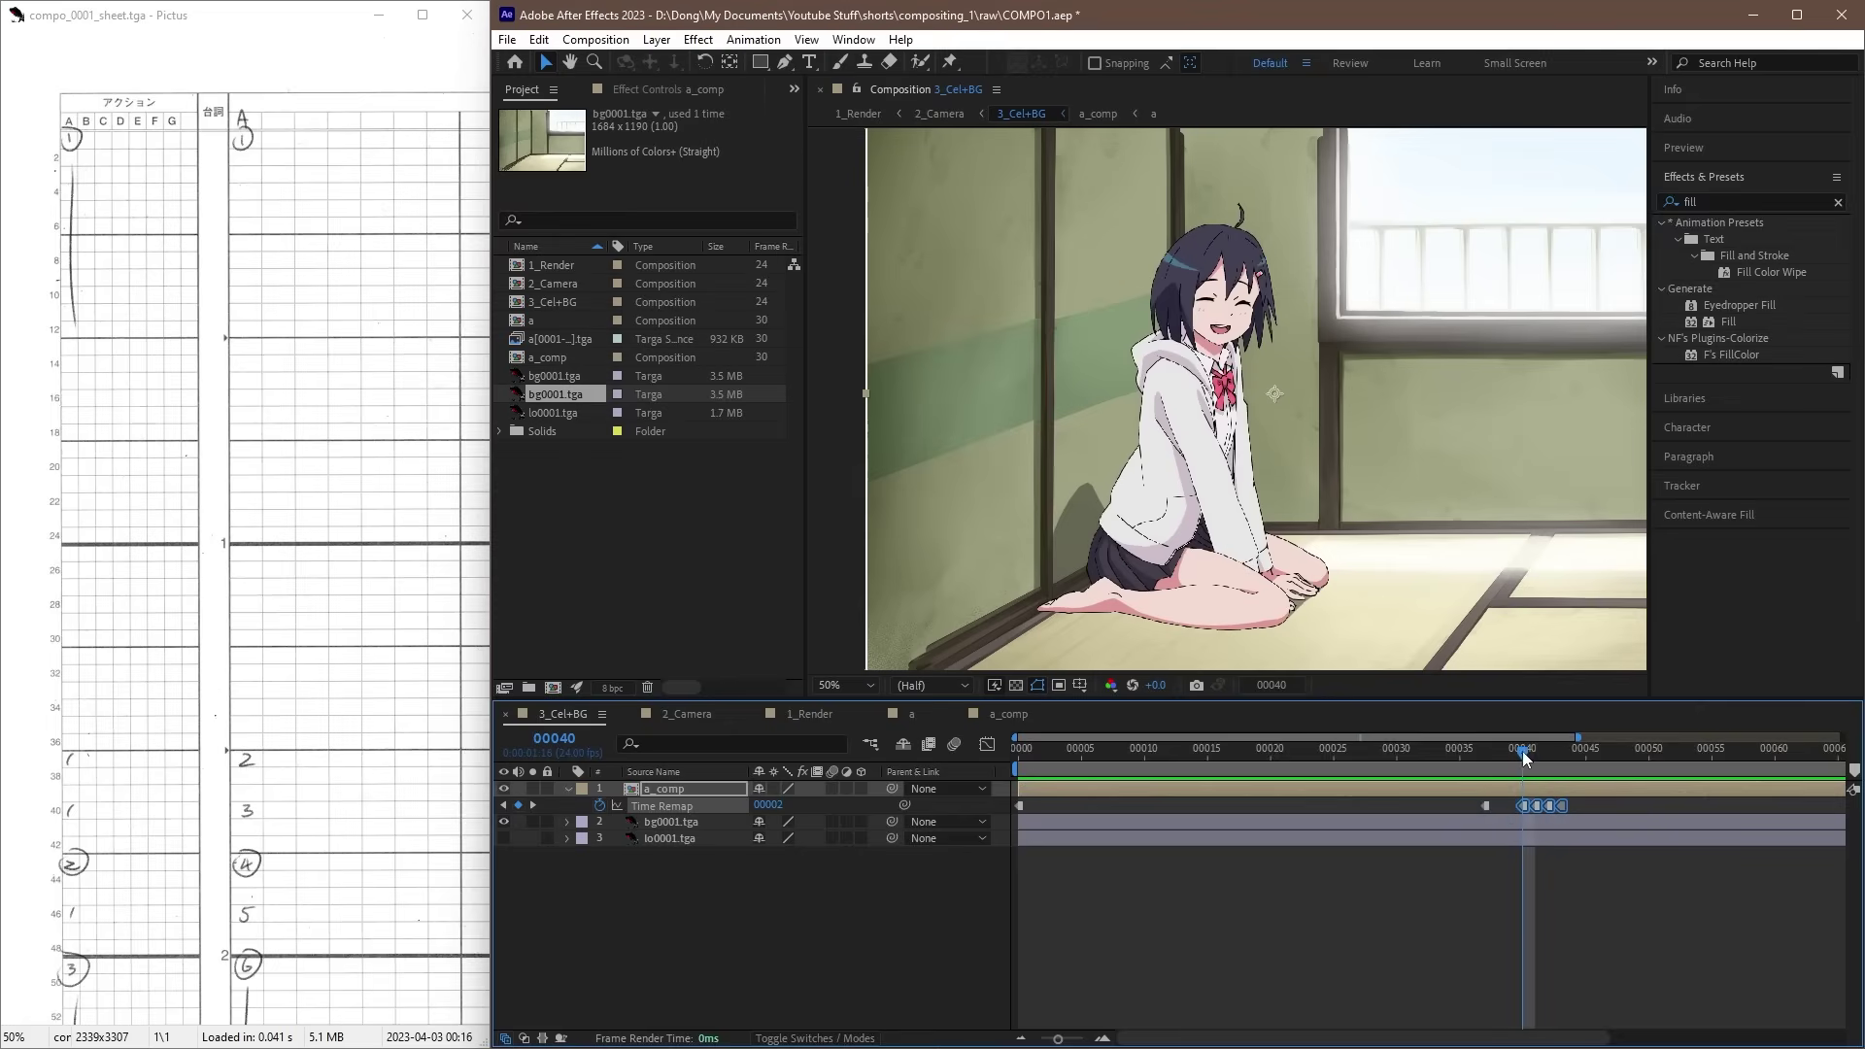
{"action": "left_click_drag", "start_coordinate": [1523, 750], "coordinate": [1566, 806]}
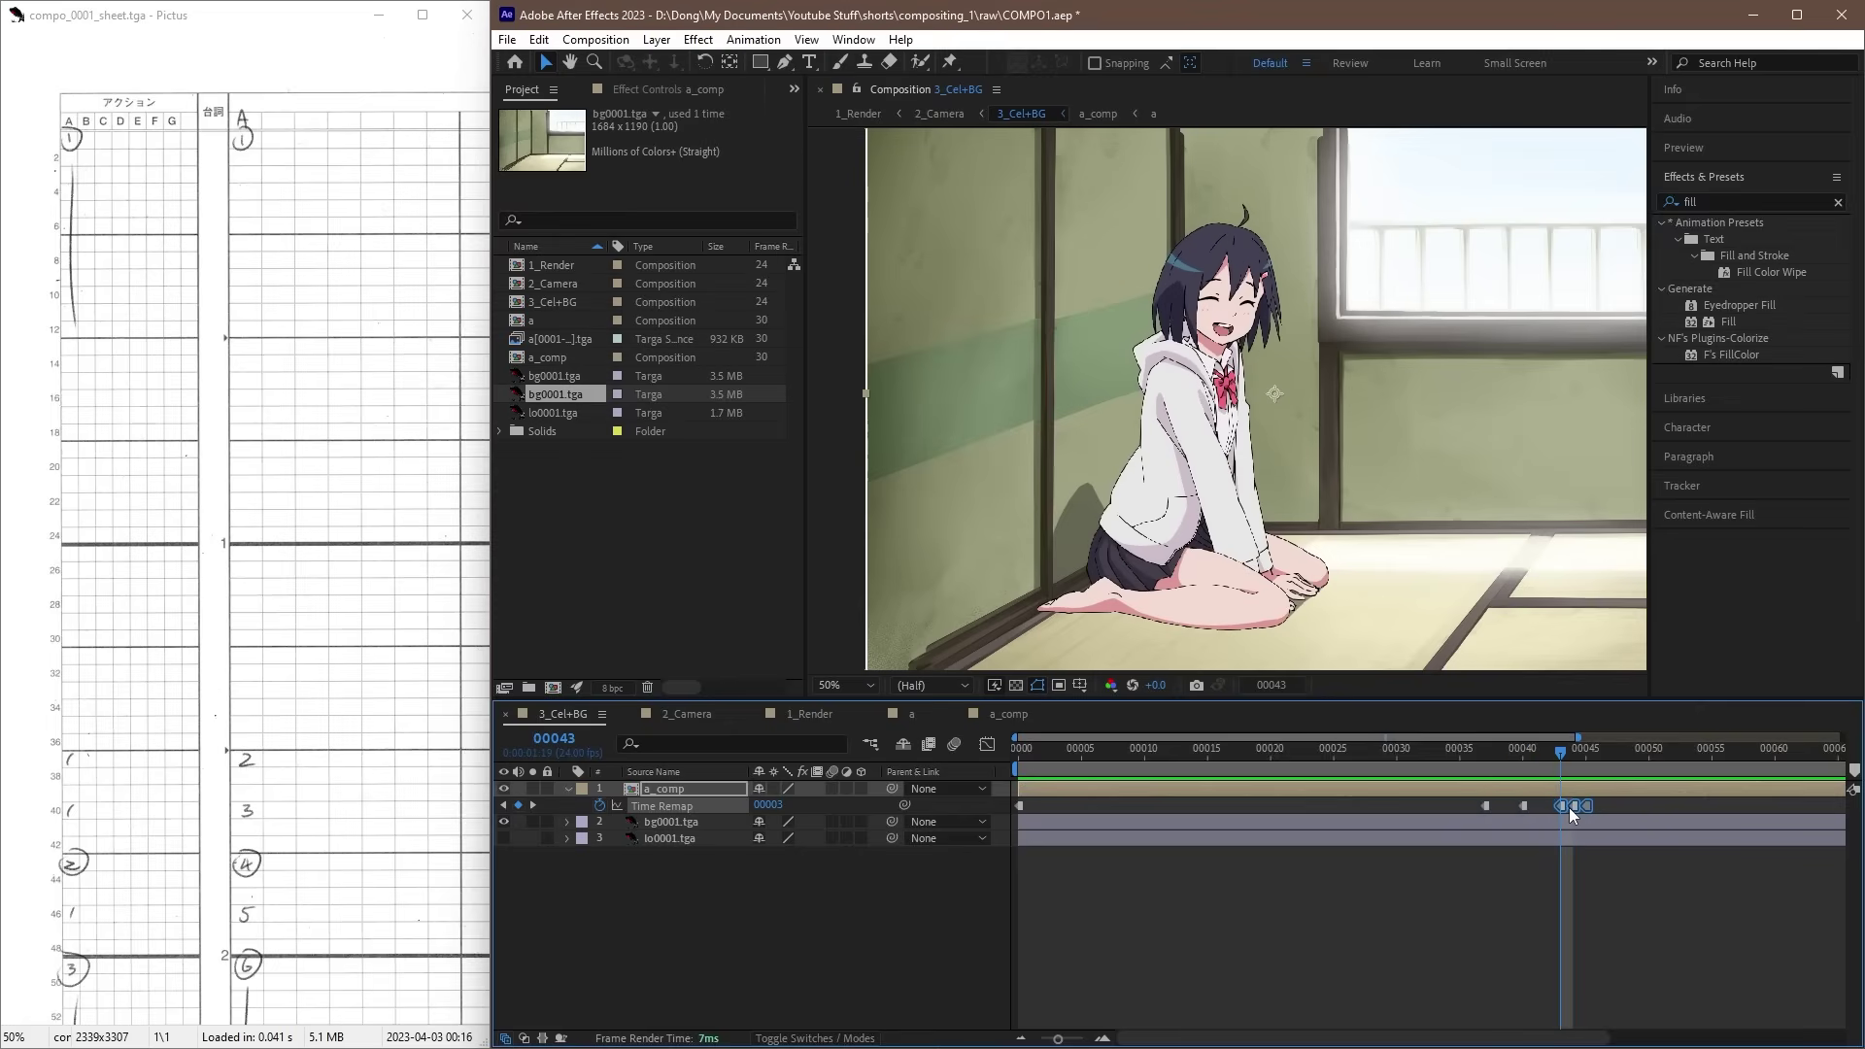
{"action": "left_click_drag", "start_coordinate": [1558, 750], "coordinate": [1637, 754]}
{"action": "key", "text": "space"}
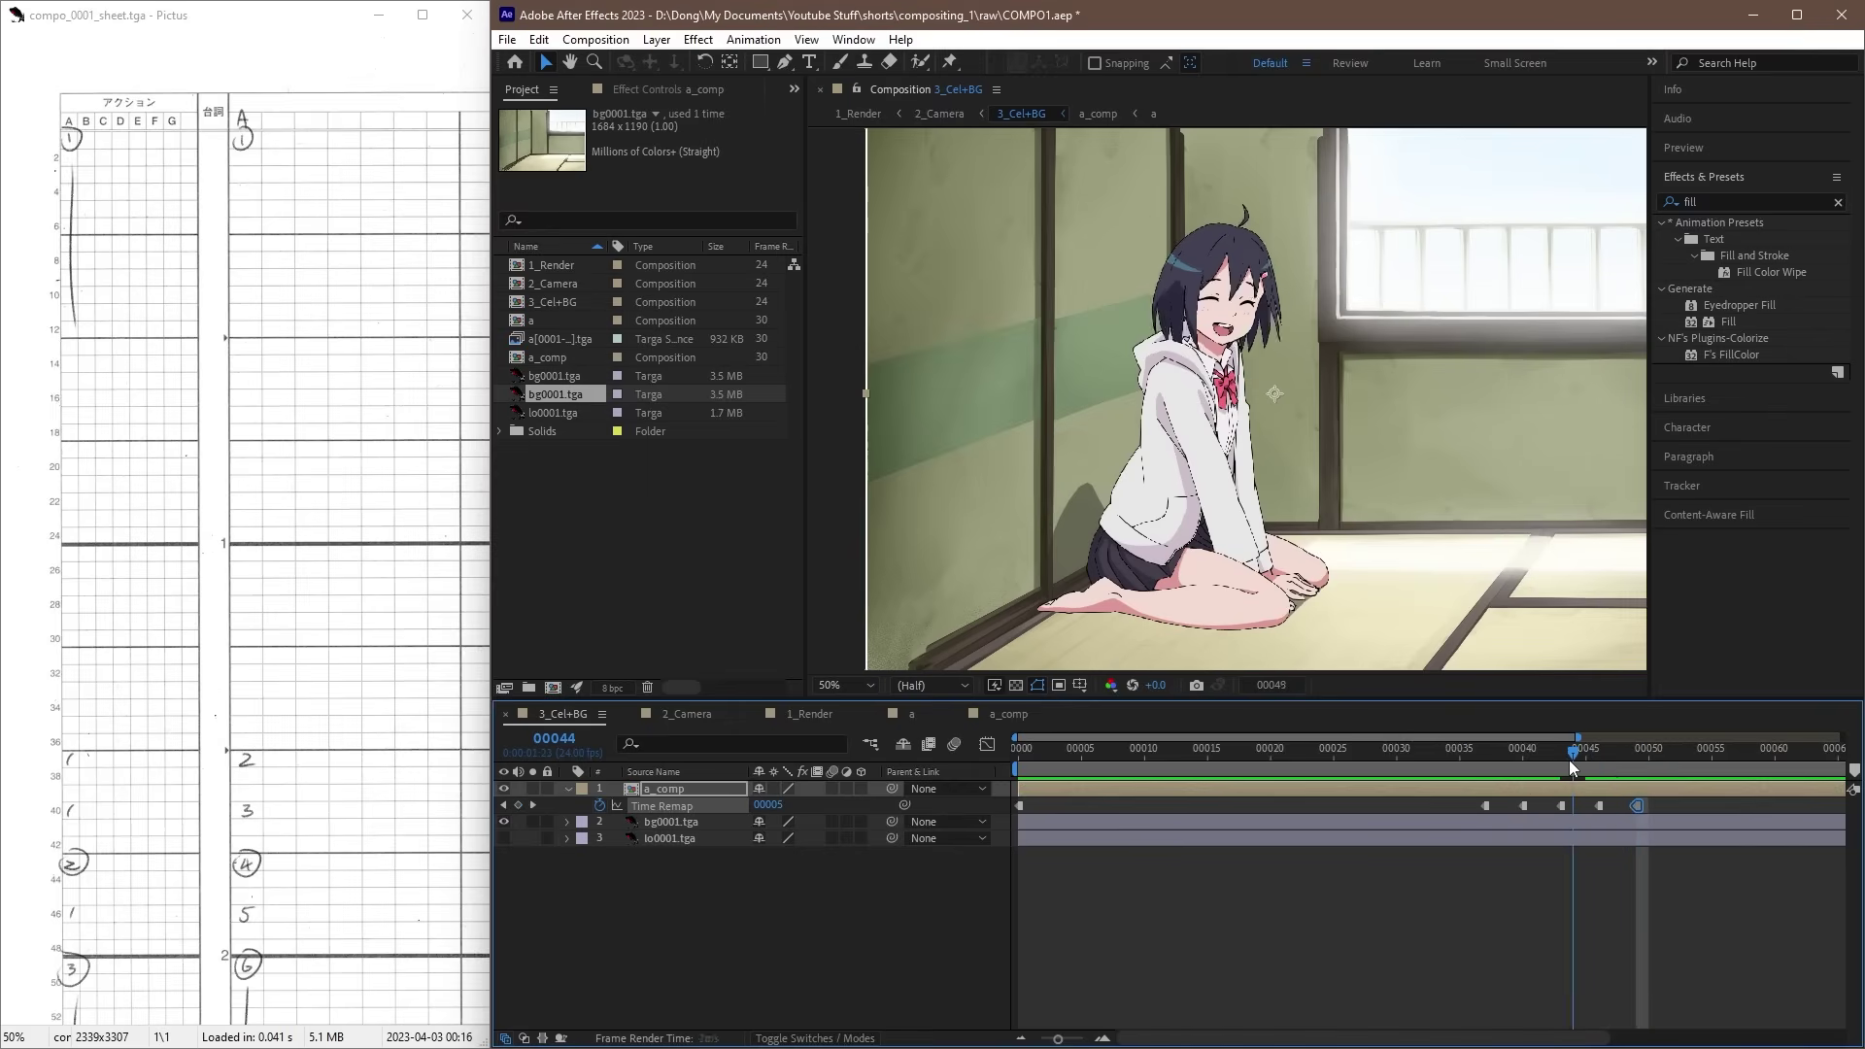
Step: Switch to the 1_Render composition and play the preview from frame 0
{"action": "left_click", "coordinate": [804, 718]}
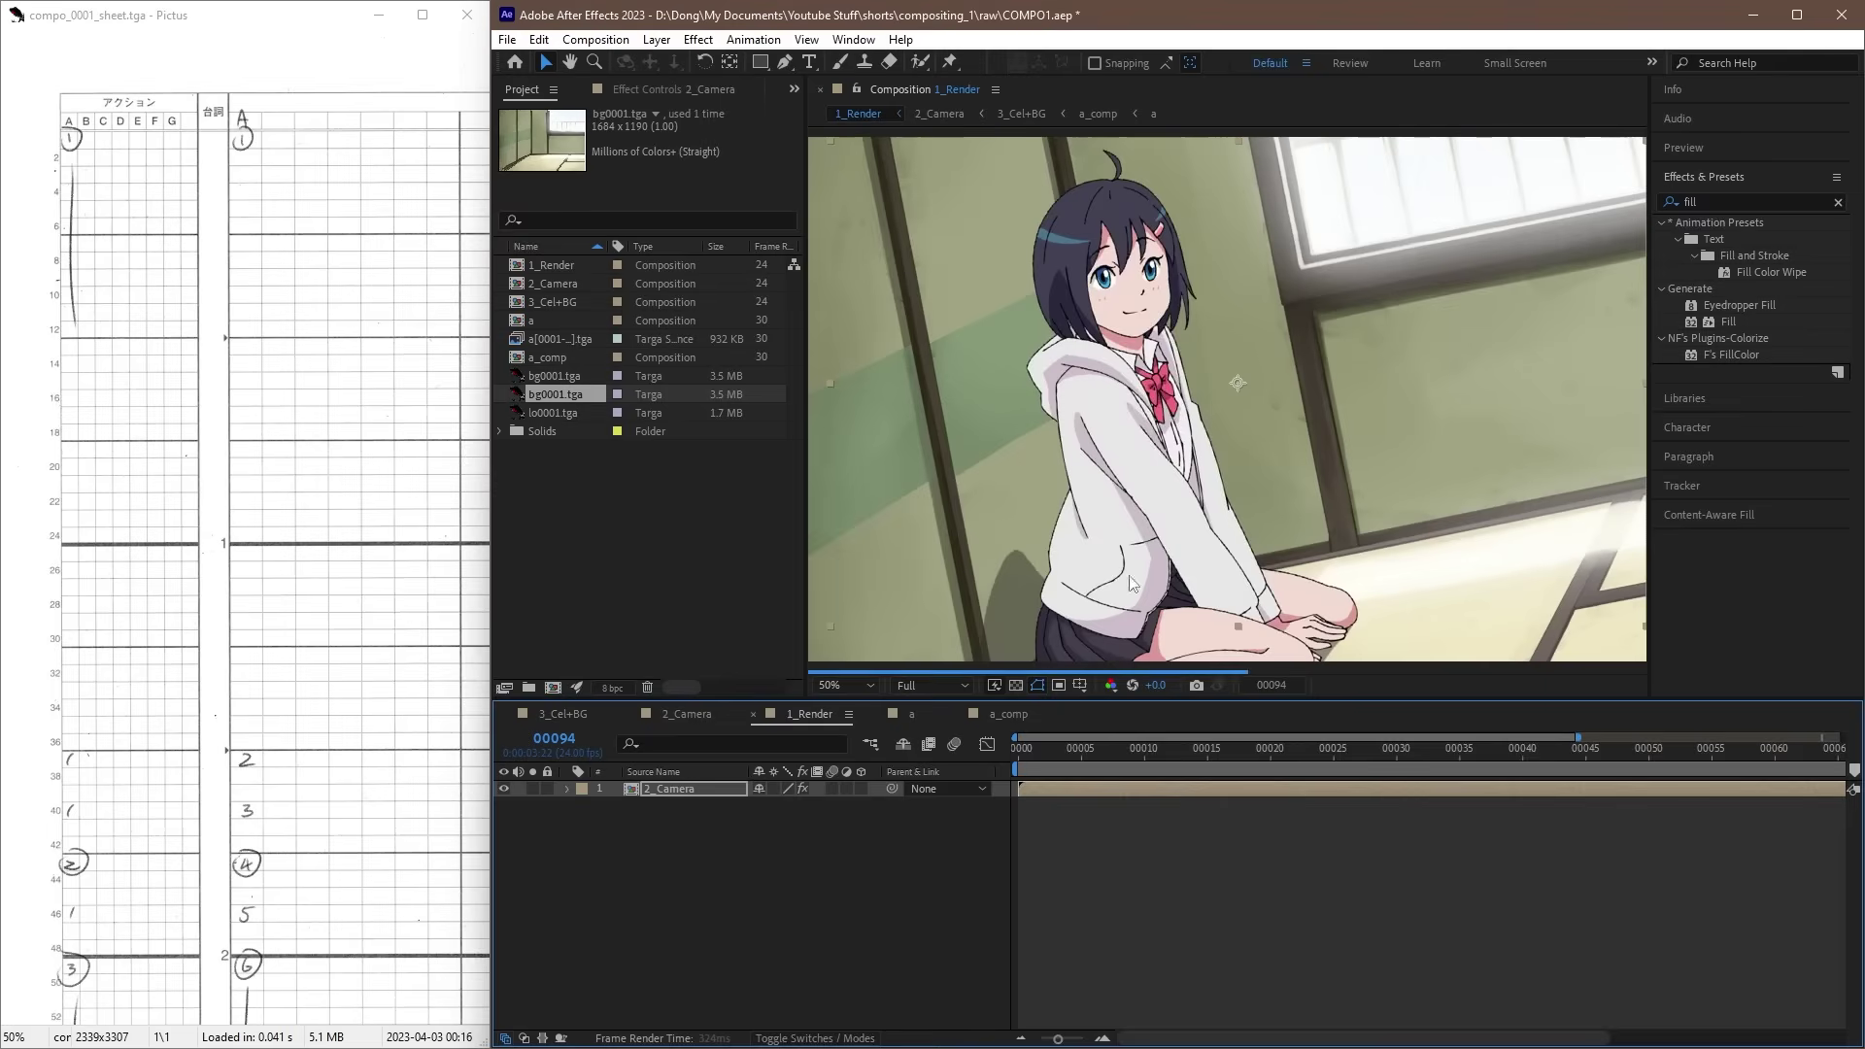
{"action": "key", "text": "Home"}
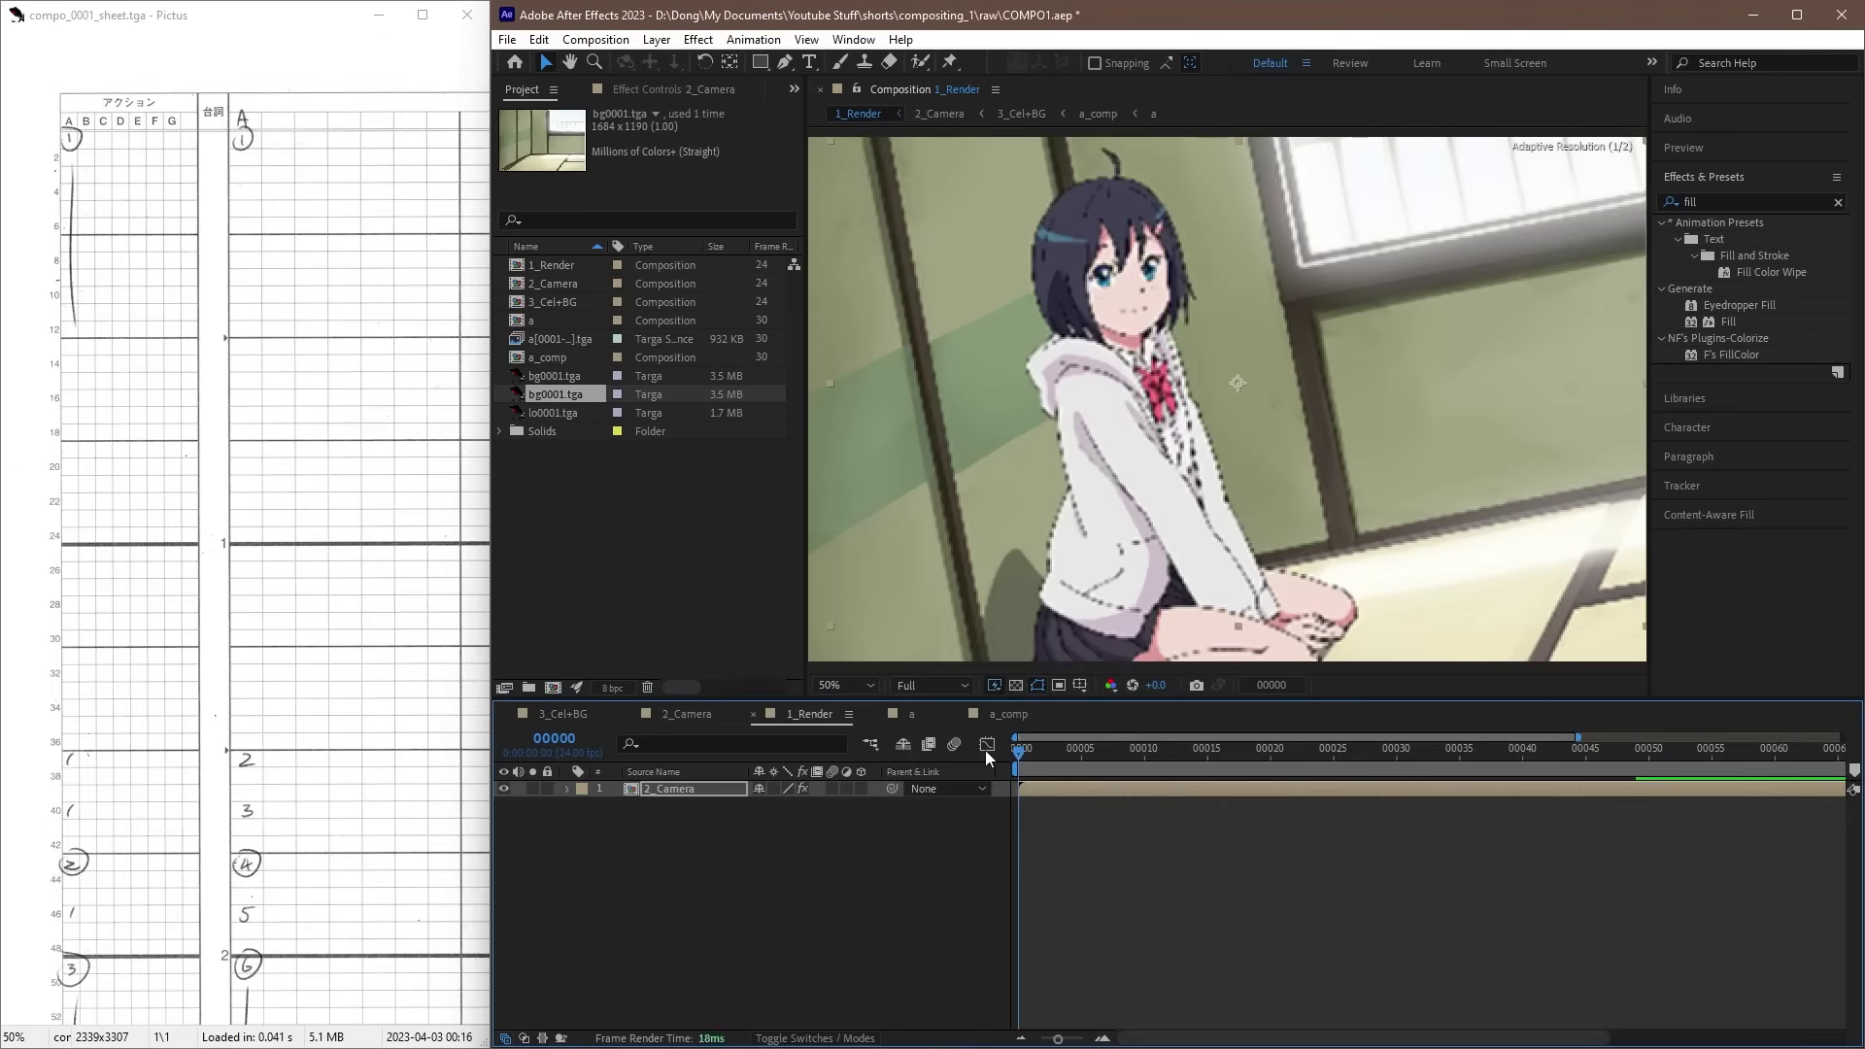
{"action": "key", "text": "space"}
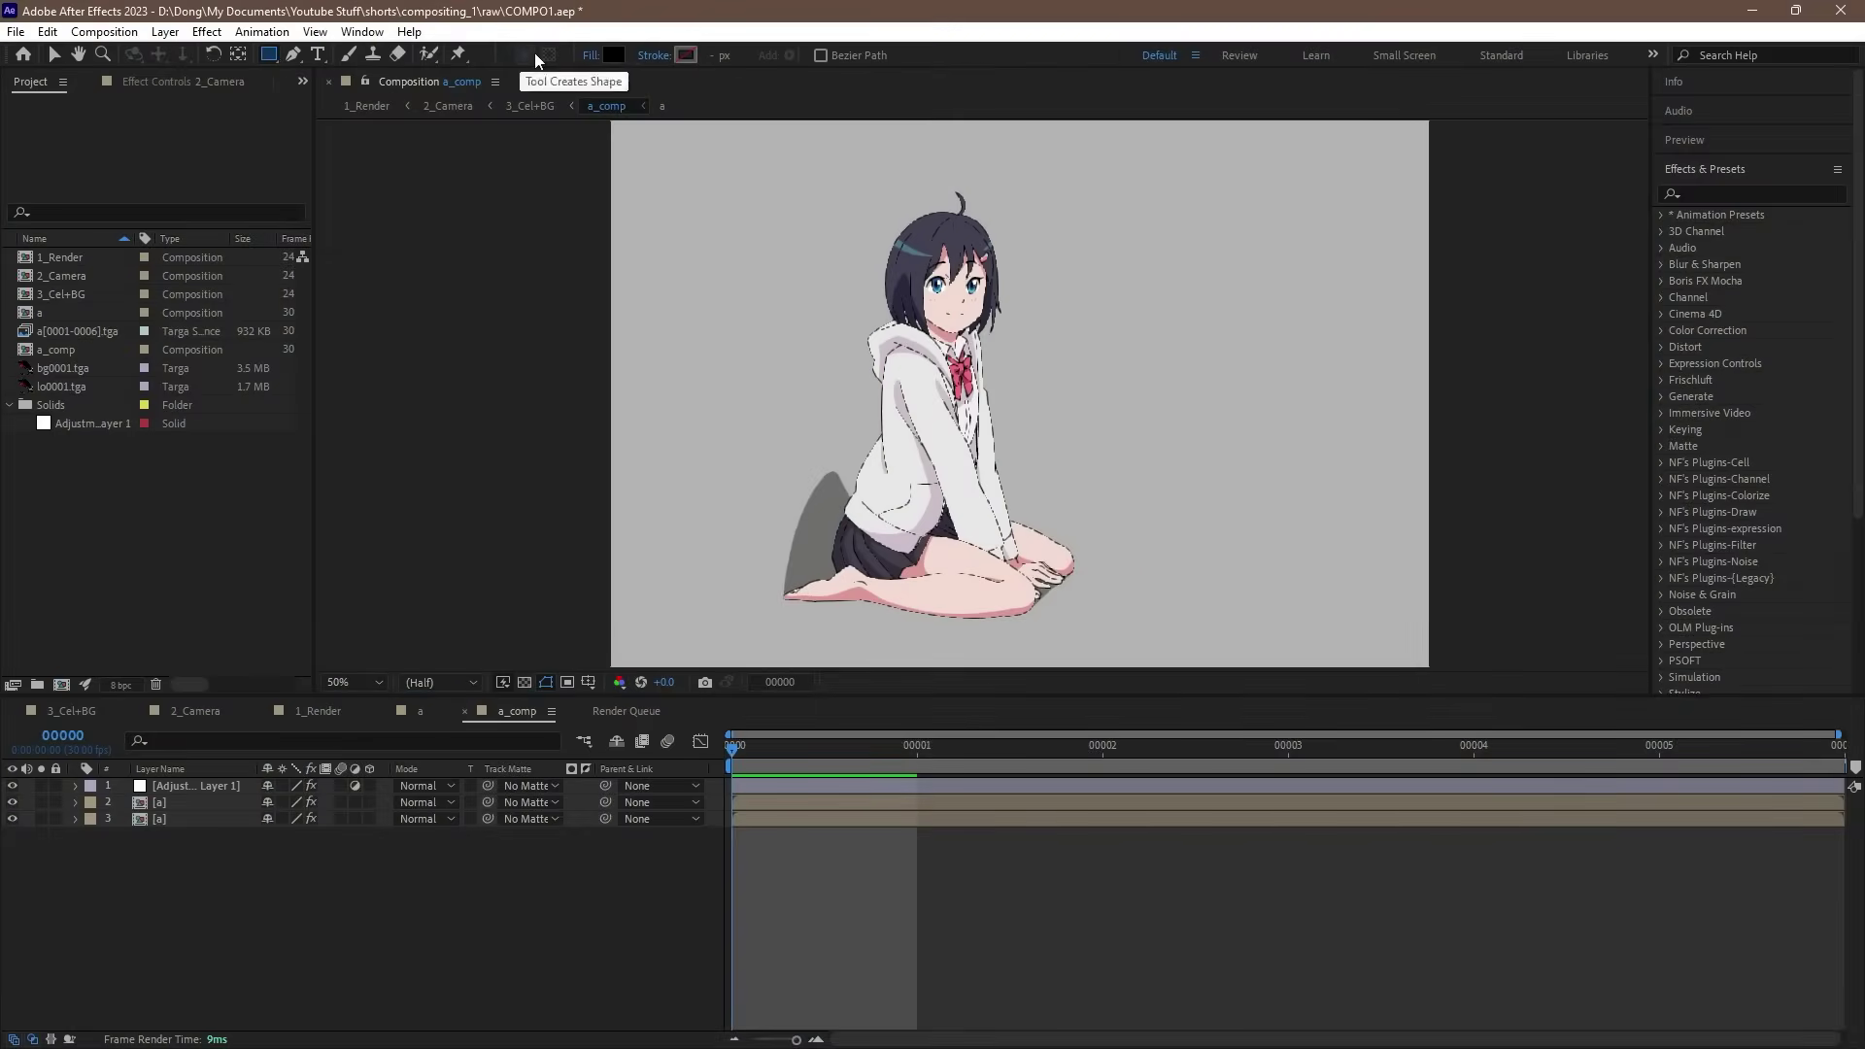
Step: Set the Rectangle tool's fill to Linear Gradient, draw a rectangle over the girl, and open its Gradient Editor
{"action": "left_click", "coordinate": [591, 55]}
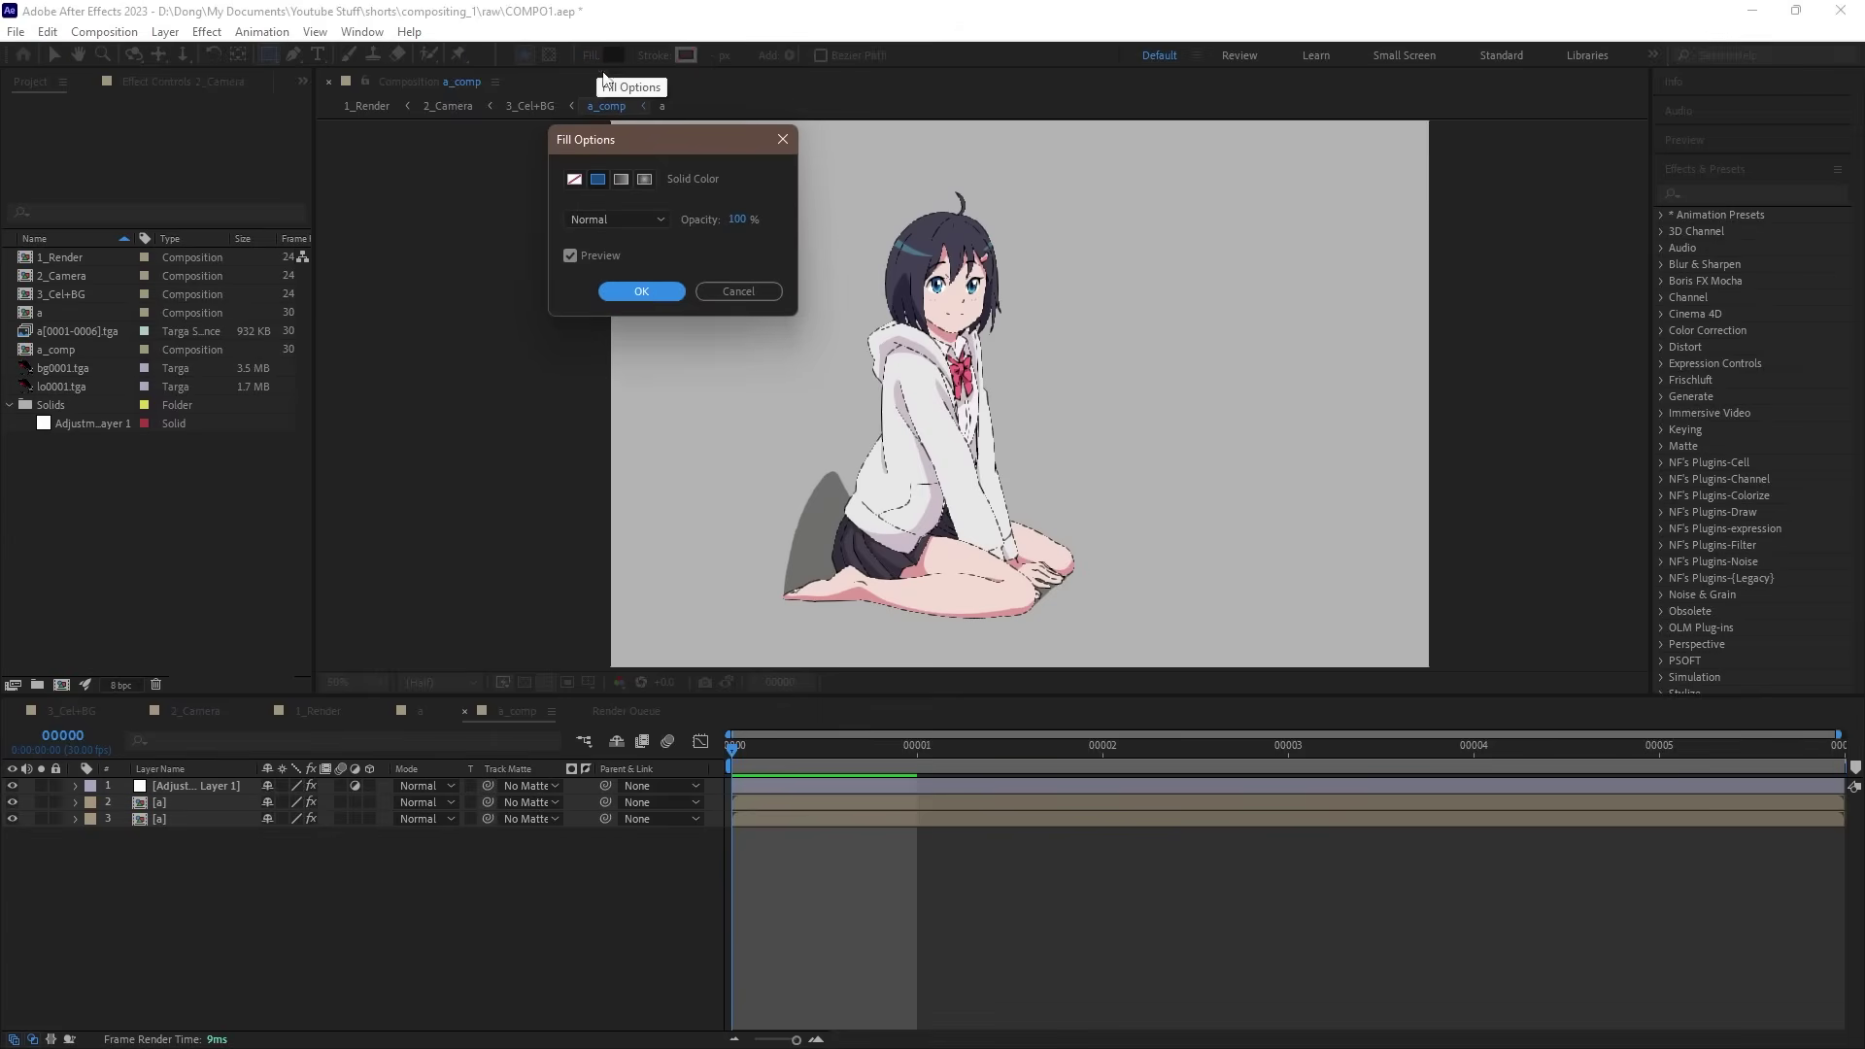
{"action": "left_click", "coordinate": [620, 179]}
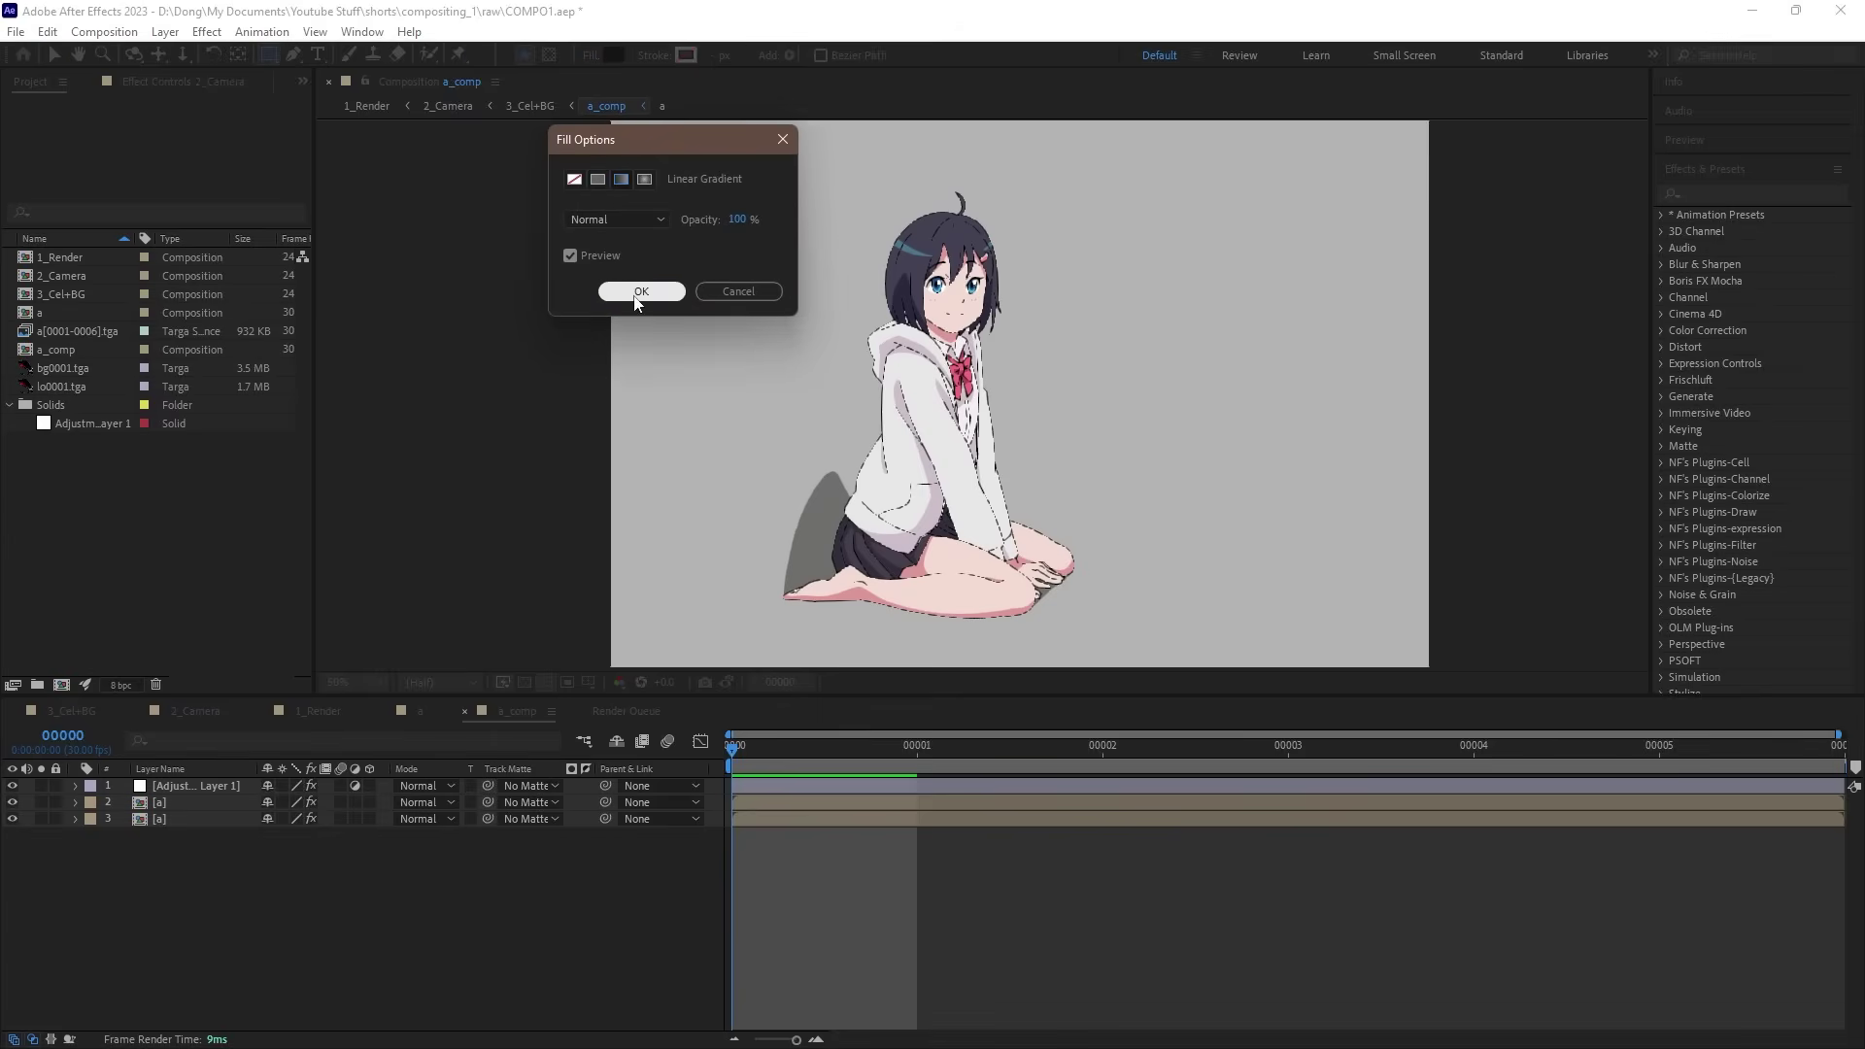
{"action": "left_click", "coordinate": [636, 296]}
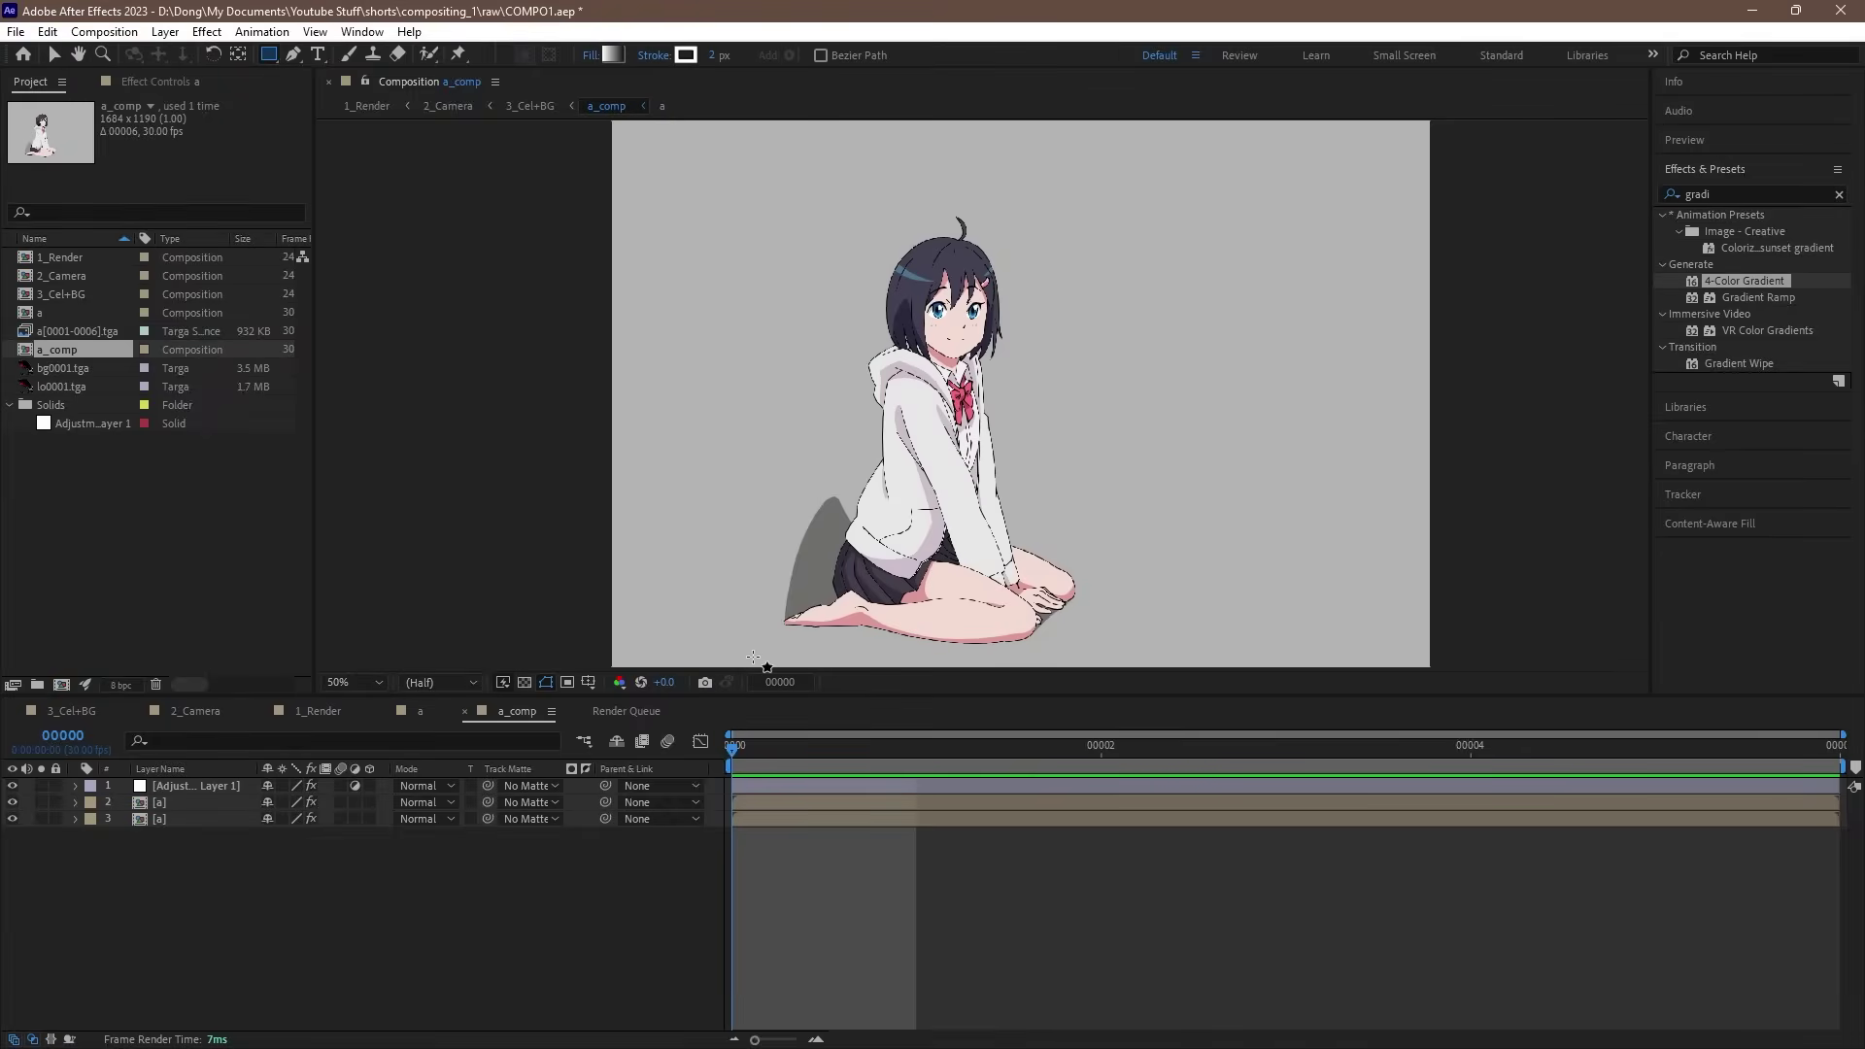
{"action": "left_click_drag", "start_coordinate": [754, 666], "coordinate": [1163, 141]}
{"action": "left_click", "coordinate": [602, 56]}
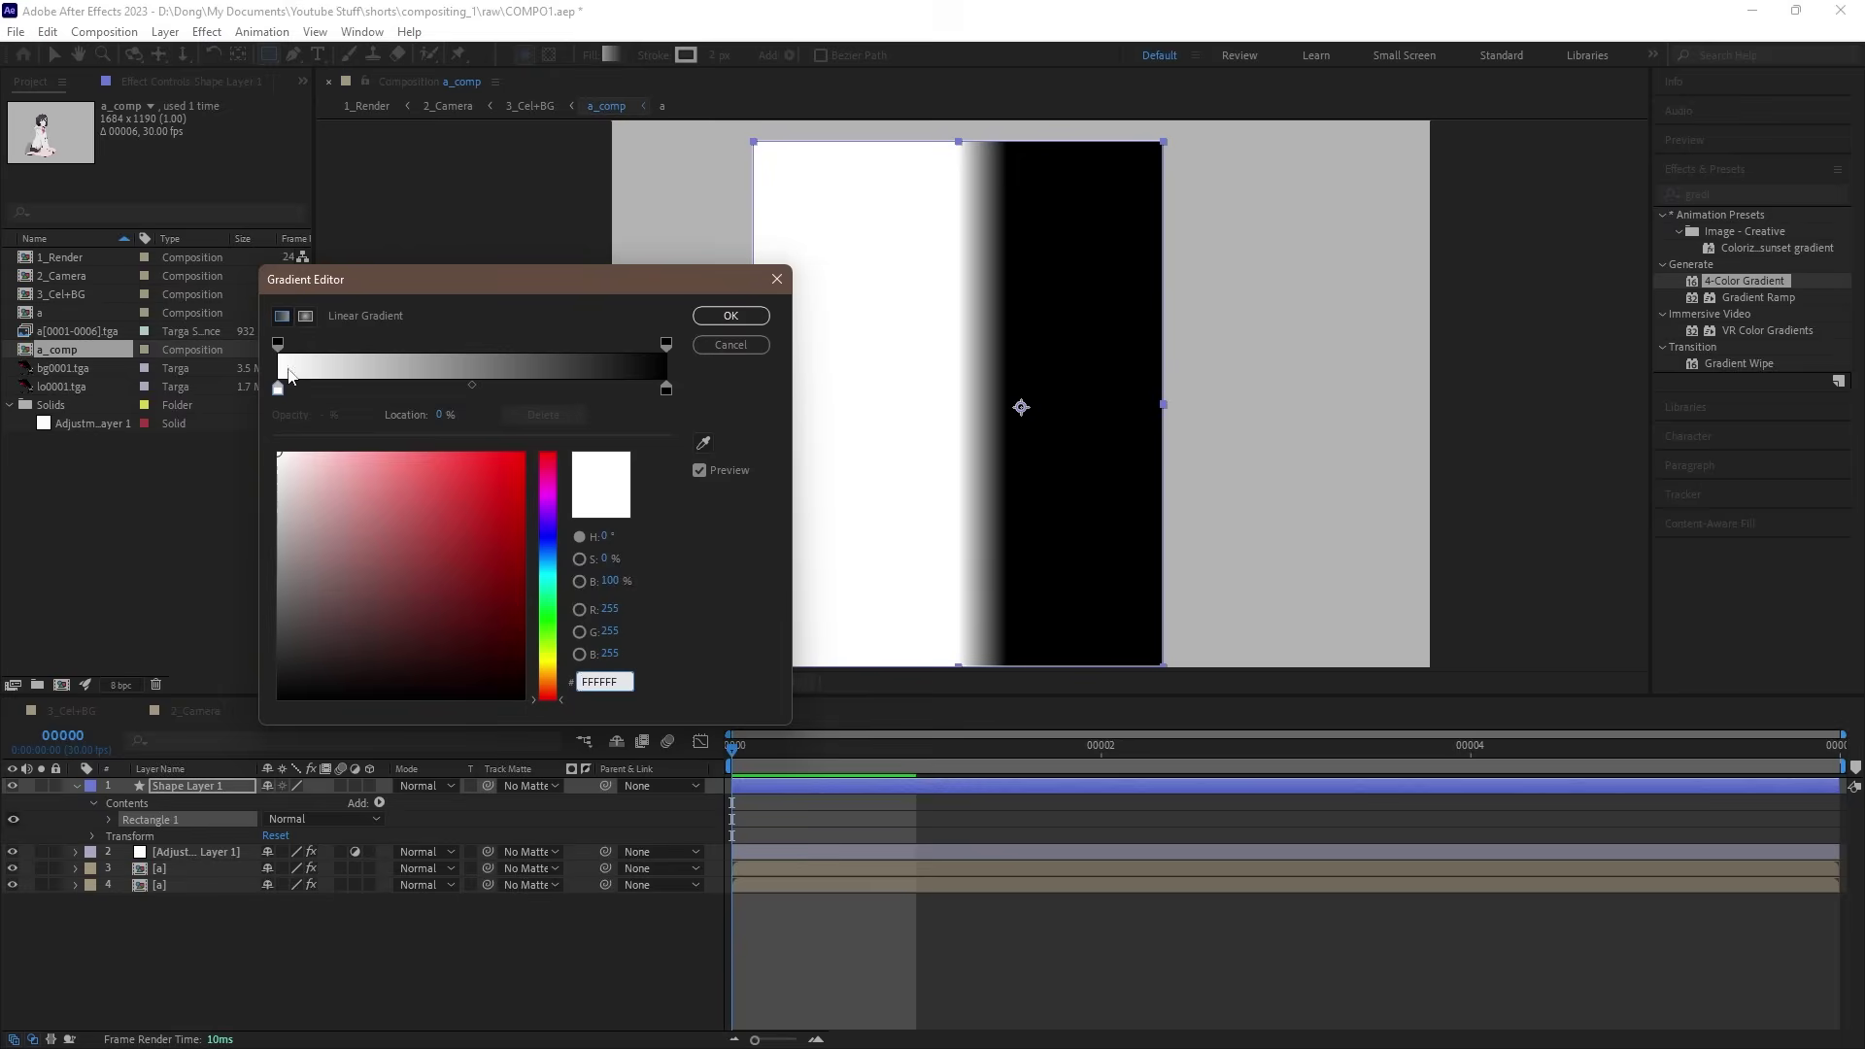
Step: Set the gradient's left opacity stop to 30 and right stop to 50
{"action": "left_click", "coordinate": [278, 344]}
{"action": "left_click", "coordinate": [328, 414]}
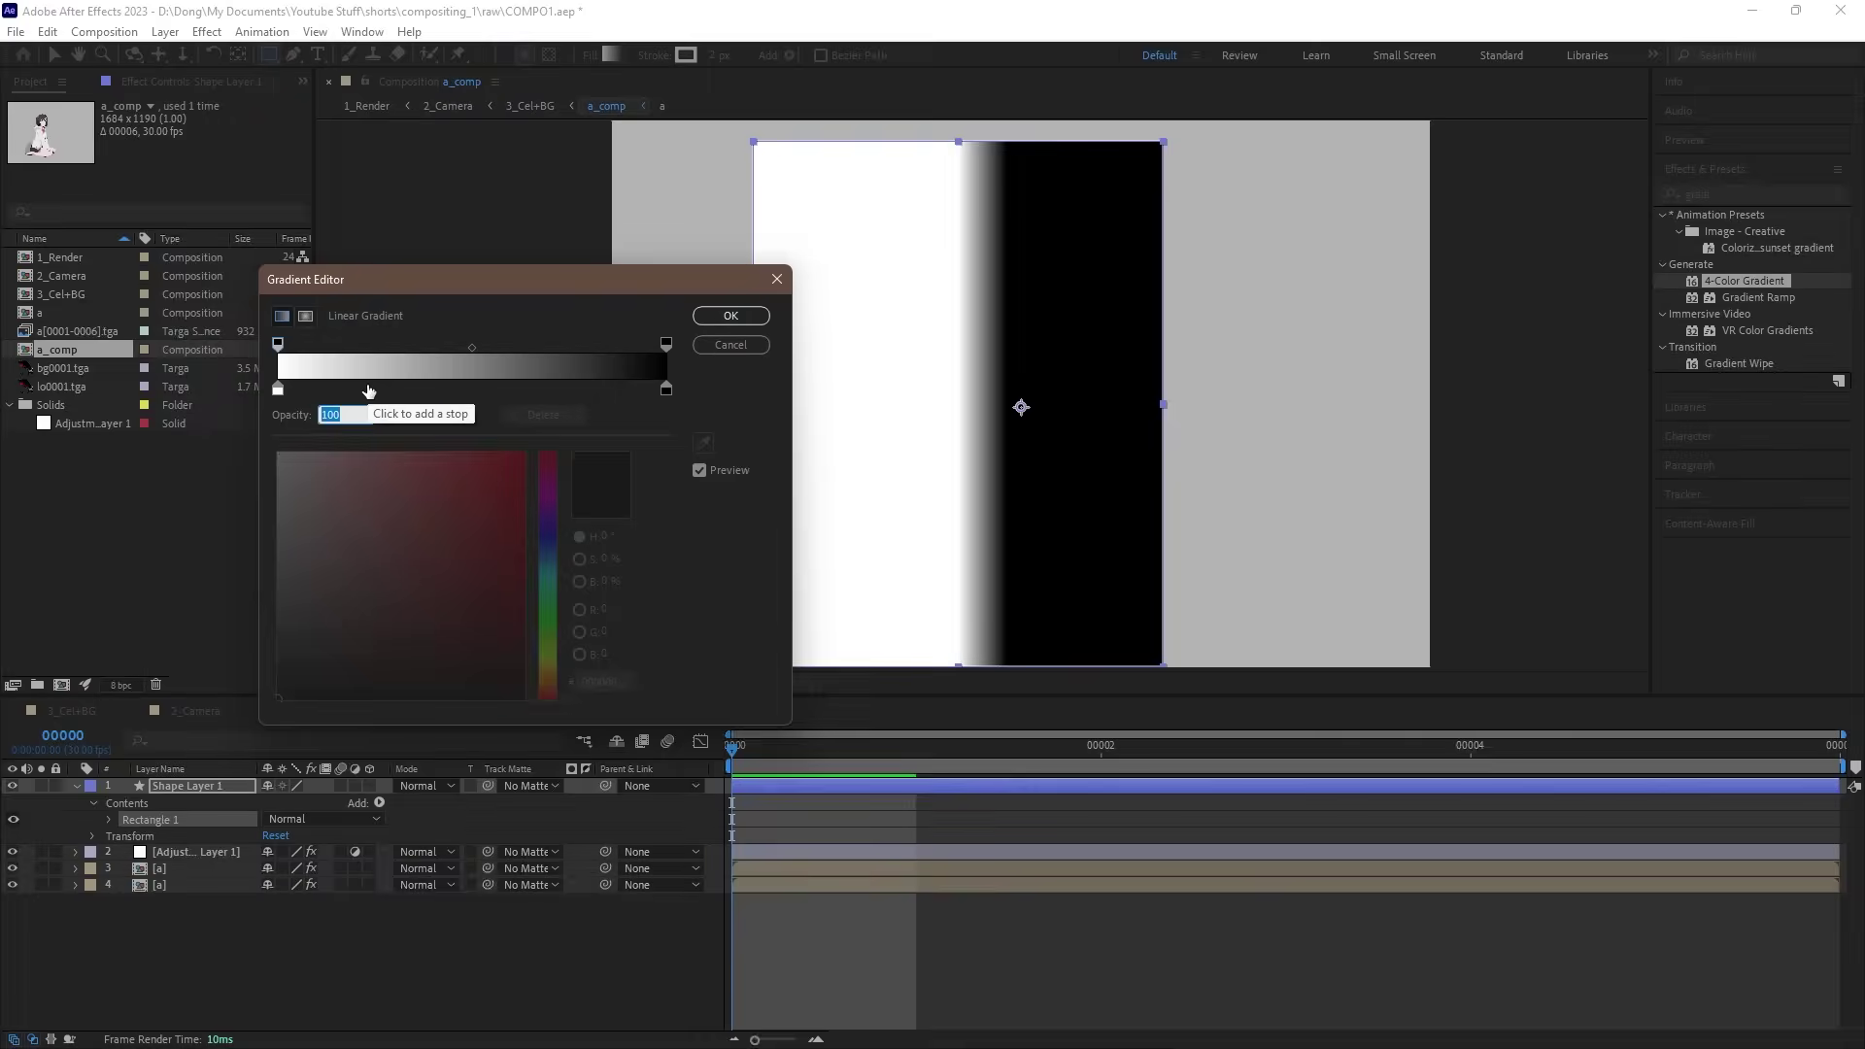
{"action": "type", "text": "30"}
{"action": "left_click", "coordinate": [667, 343]}
{"action": "left_click", "coordinate": [329, 414]}
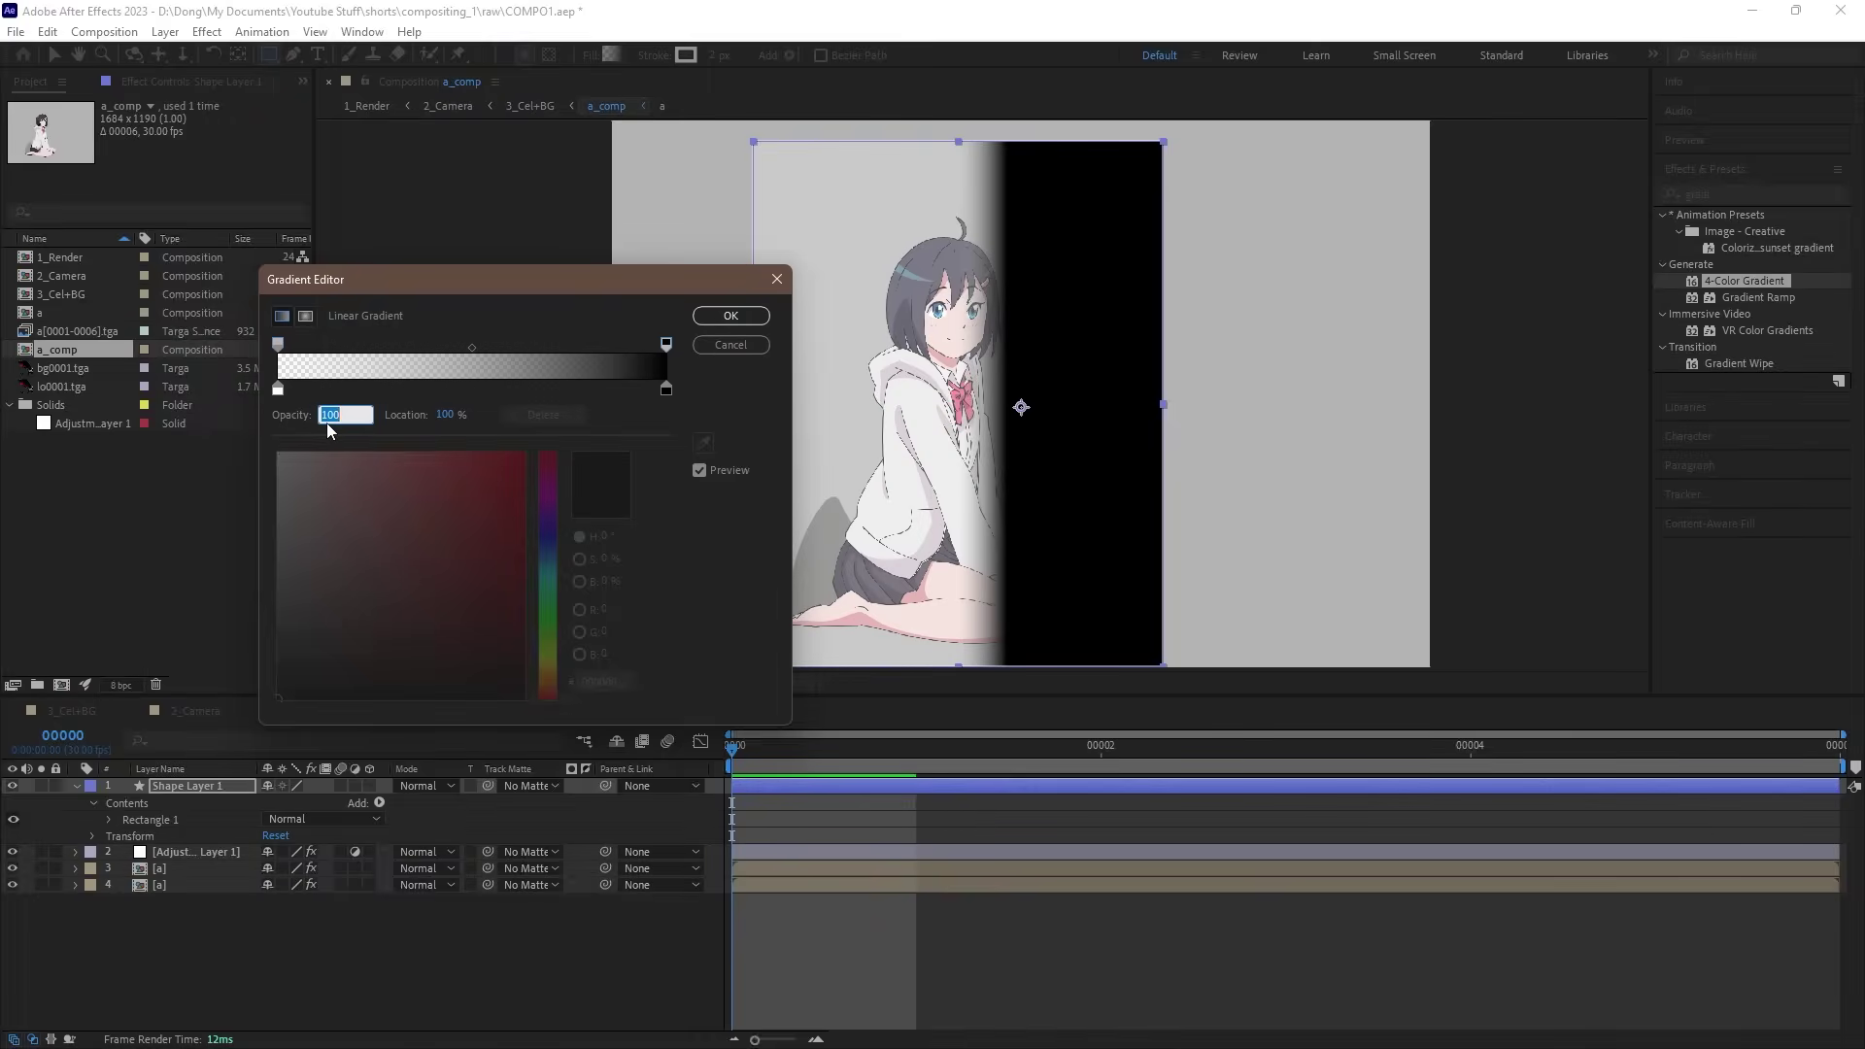
{"action": "type", "text": "50"}
{"action": "left_click", "coordinate": [731, 315]}
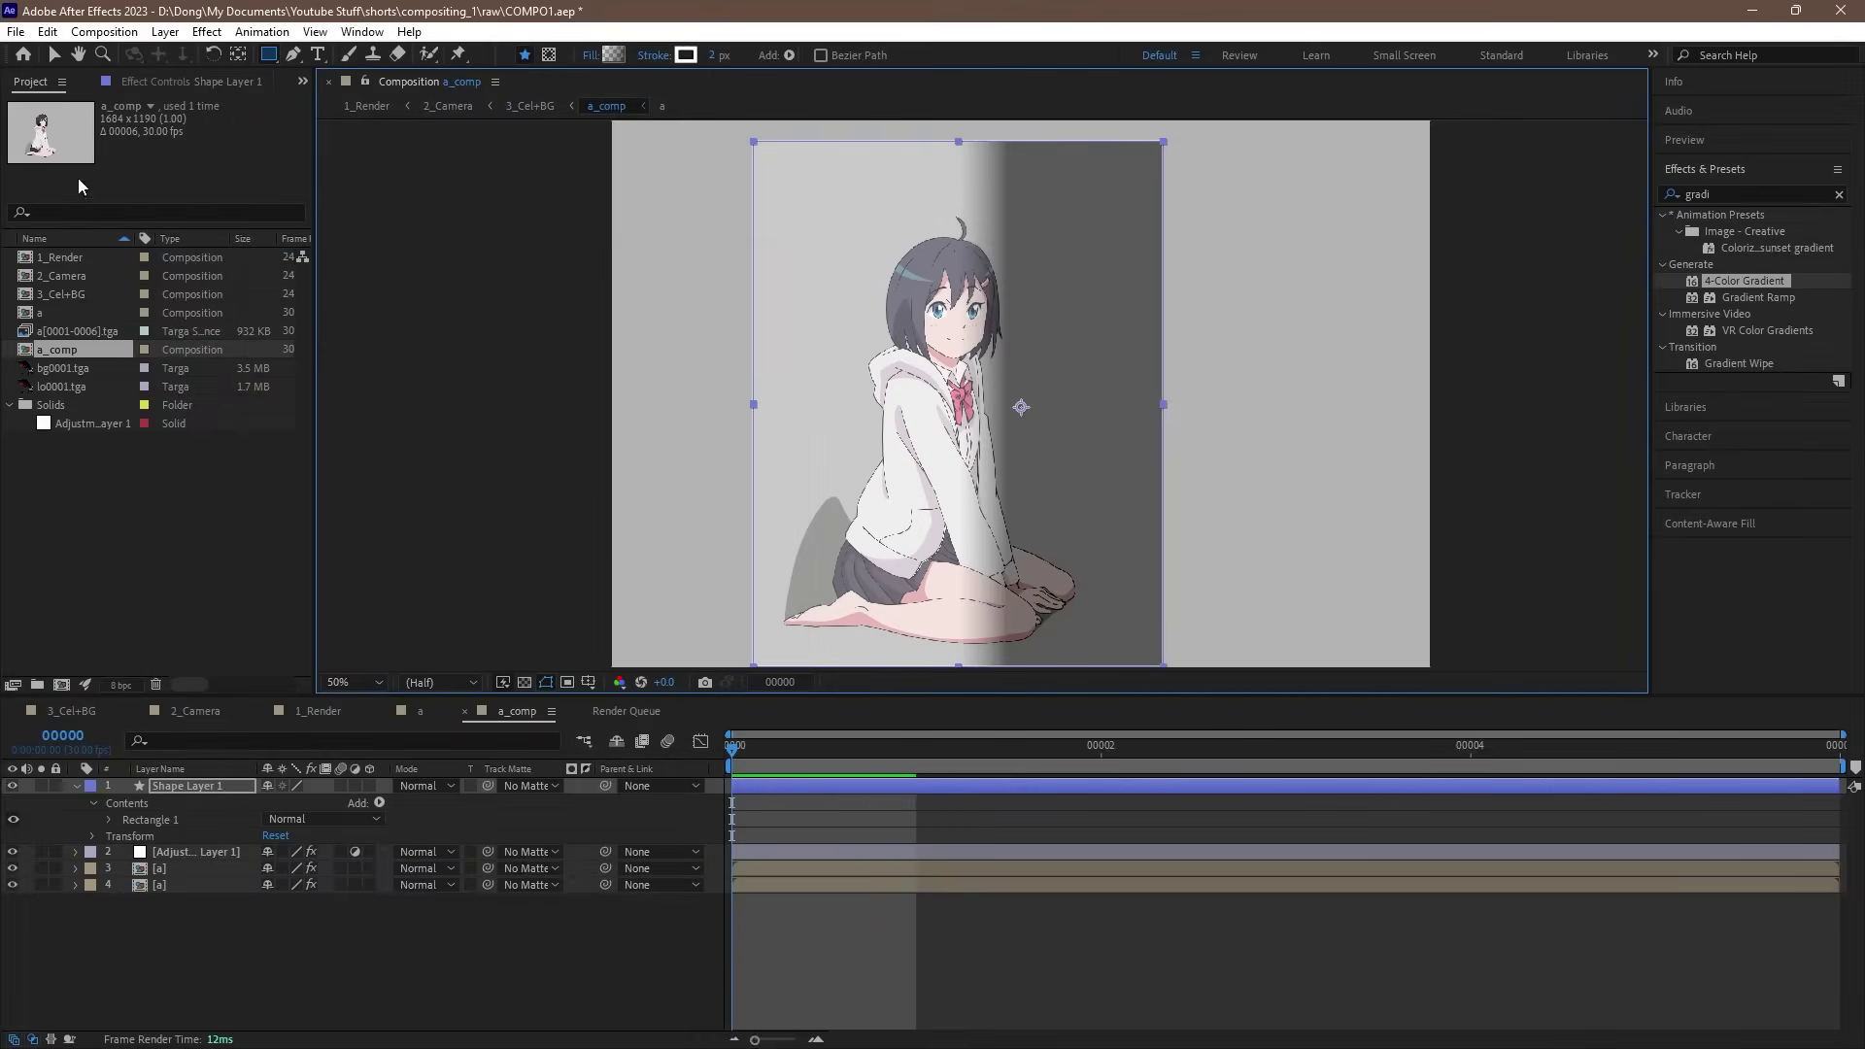
Step: Reposition the gradient handles so it runs top to bottom from the chin down
{"action": "left_click", "coordinate": [54, 55]}
{"action": "left_click_drag", "start_coordinate": [1004, 405], "coordinate": [916, 565]}
{"action": "left_click_drag", "start_coordinate": [956, 408], "coordinate": [967, 318]}
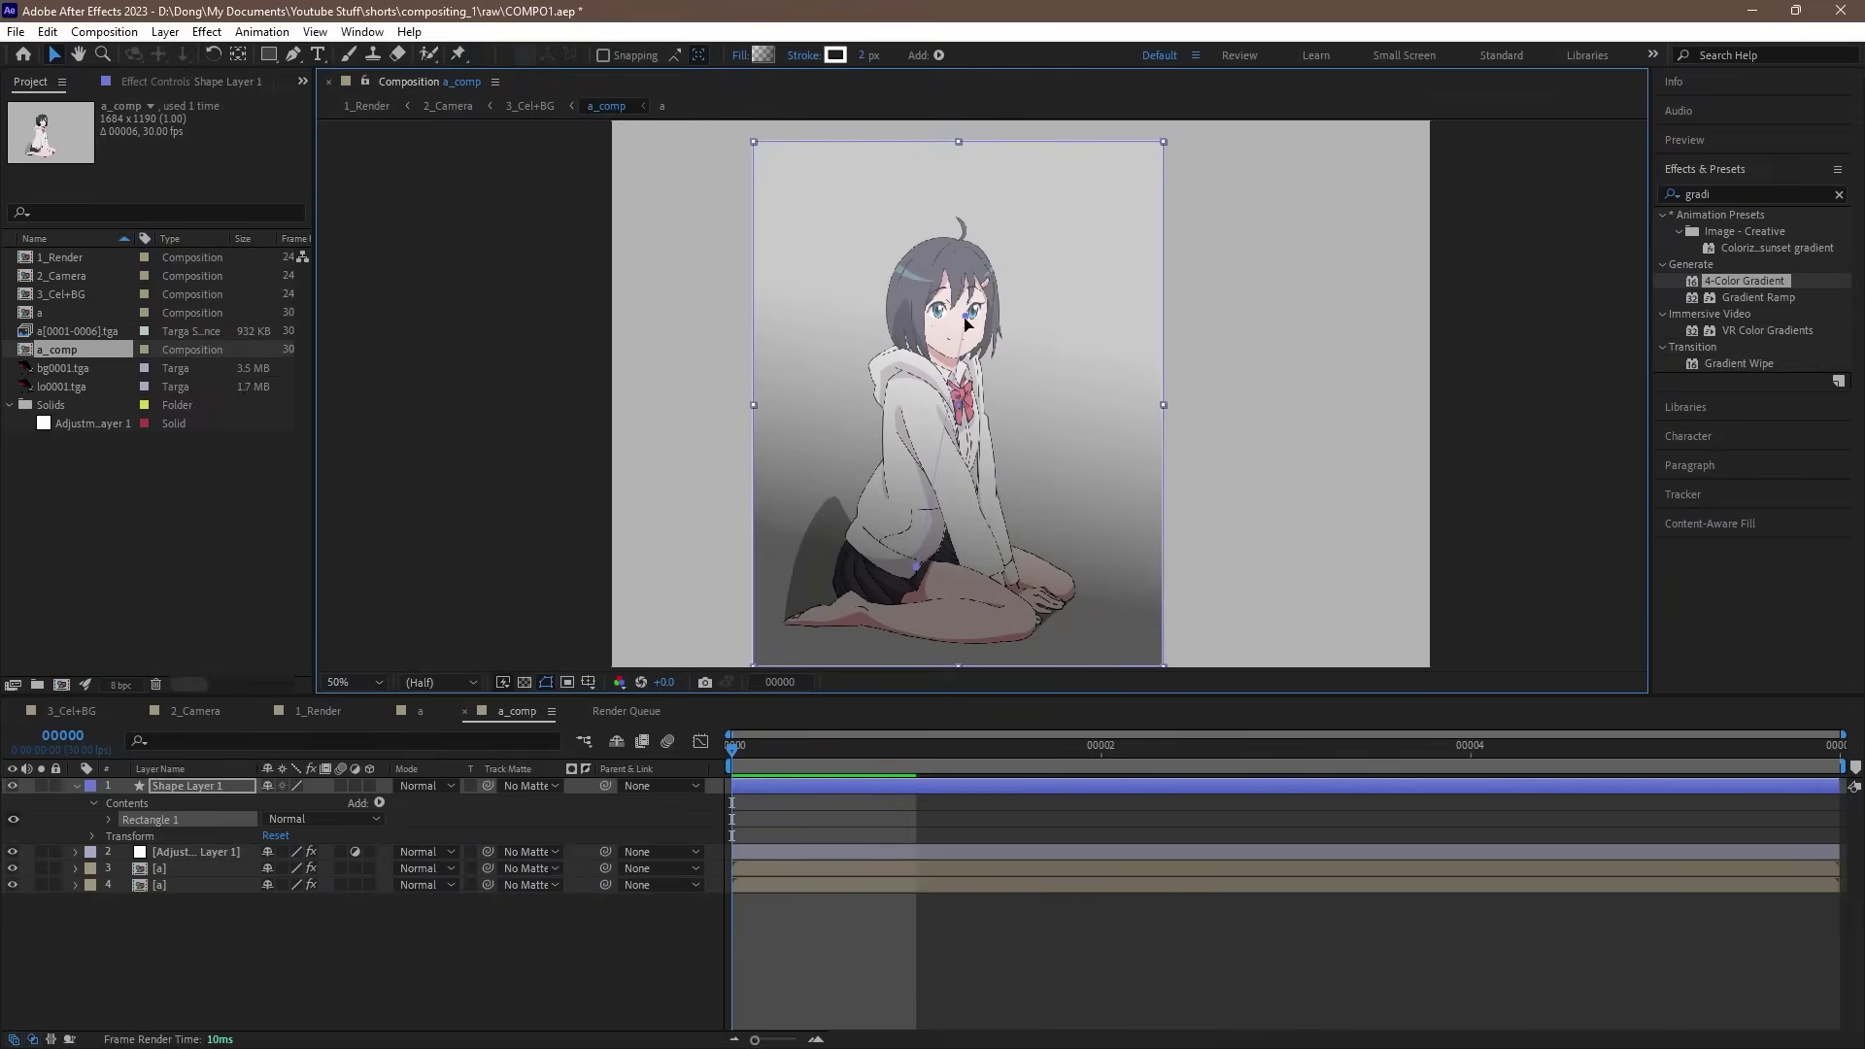
{"action": "mouse_move", "coordinate": [916, 567]}
{"action": "left_mouse_down"}
{"action": "mouse_move", "coordinate": [926, 537]}
{"action": "mouse_move", "coordinate": [875, 506]}
{"action": "left_mouse_up"}
Step: Set Shape Layer 1's Track Matte to layer 3. a and move it below the Adjustment Layer
{"action": "left_click", "coordinate": [33, 1038]}
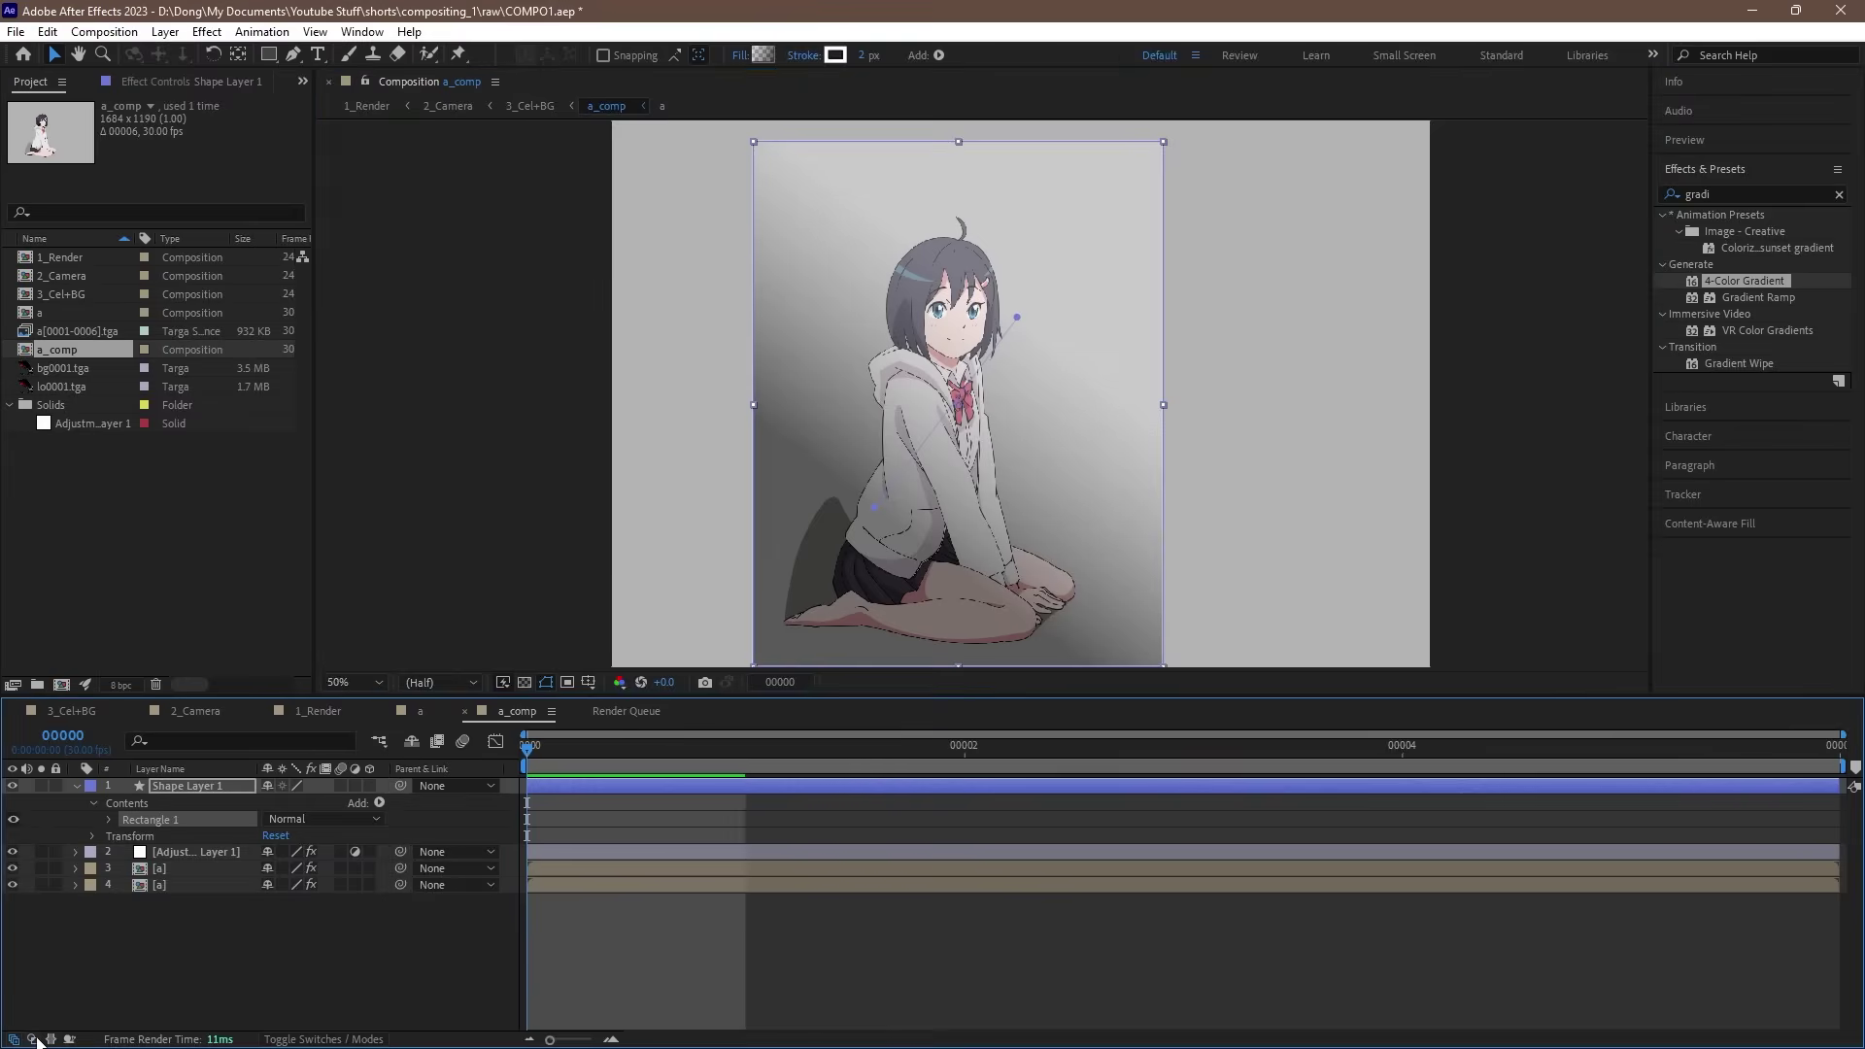
{"action": "left_click", "coordinate": [31, 1039]}
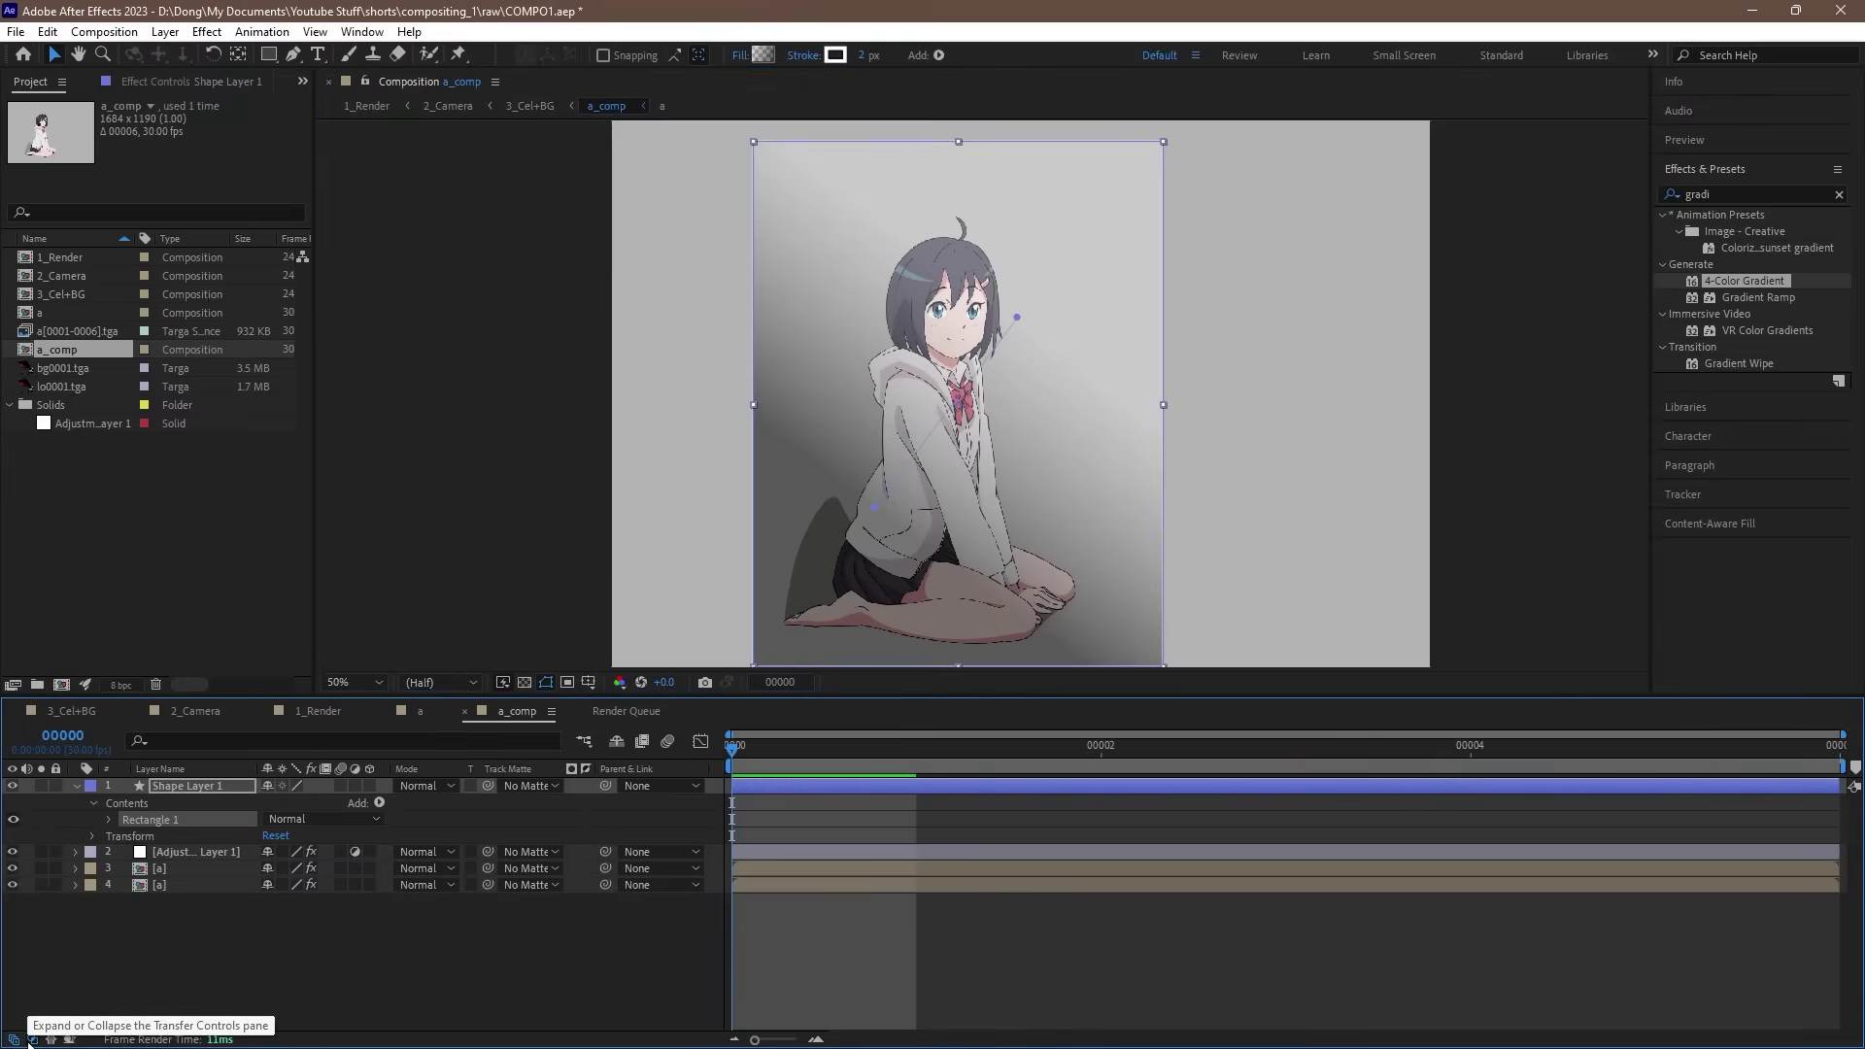
{"action": "left_click", "coordinate": [528, 786]}
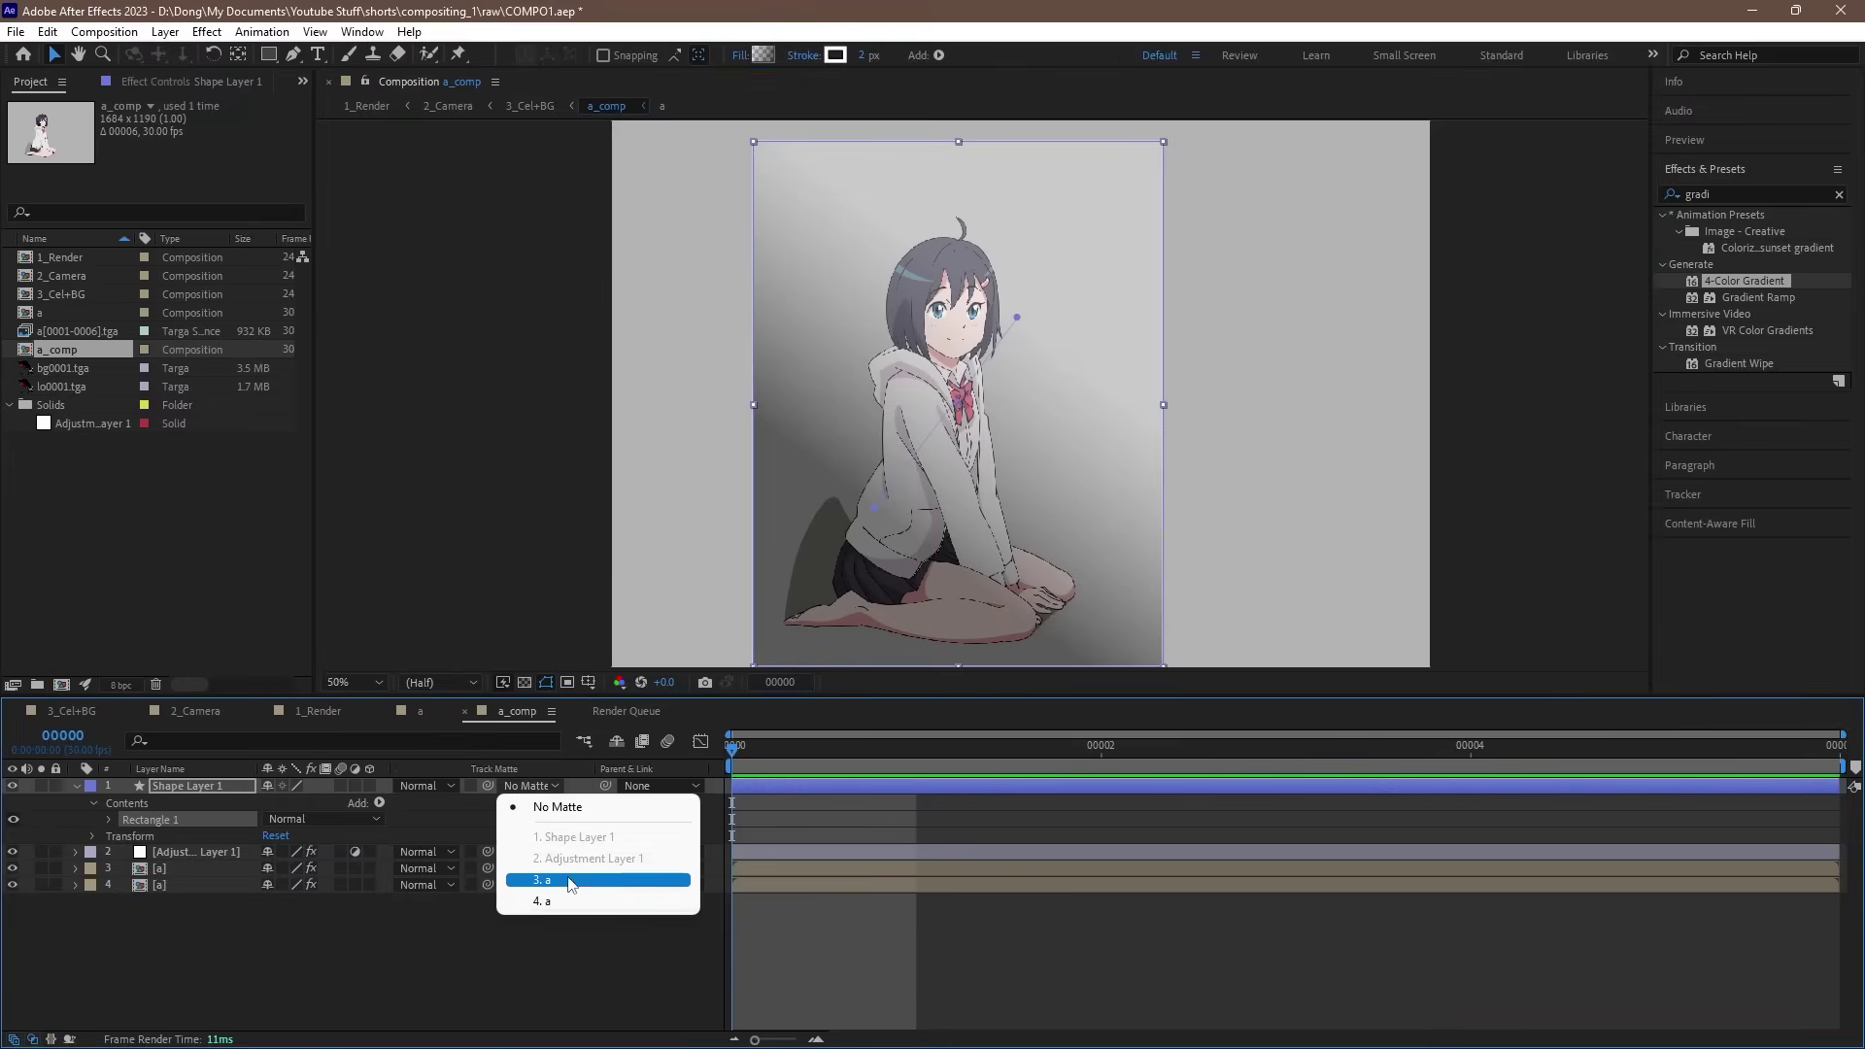
{"action": "left_click", "coordinate": [571, 881]}
{"action": "left_click_drag", "start_coordinate": [220, 792], "coordinate": [219, 861]}
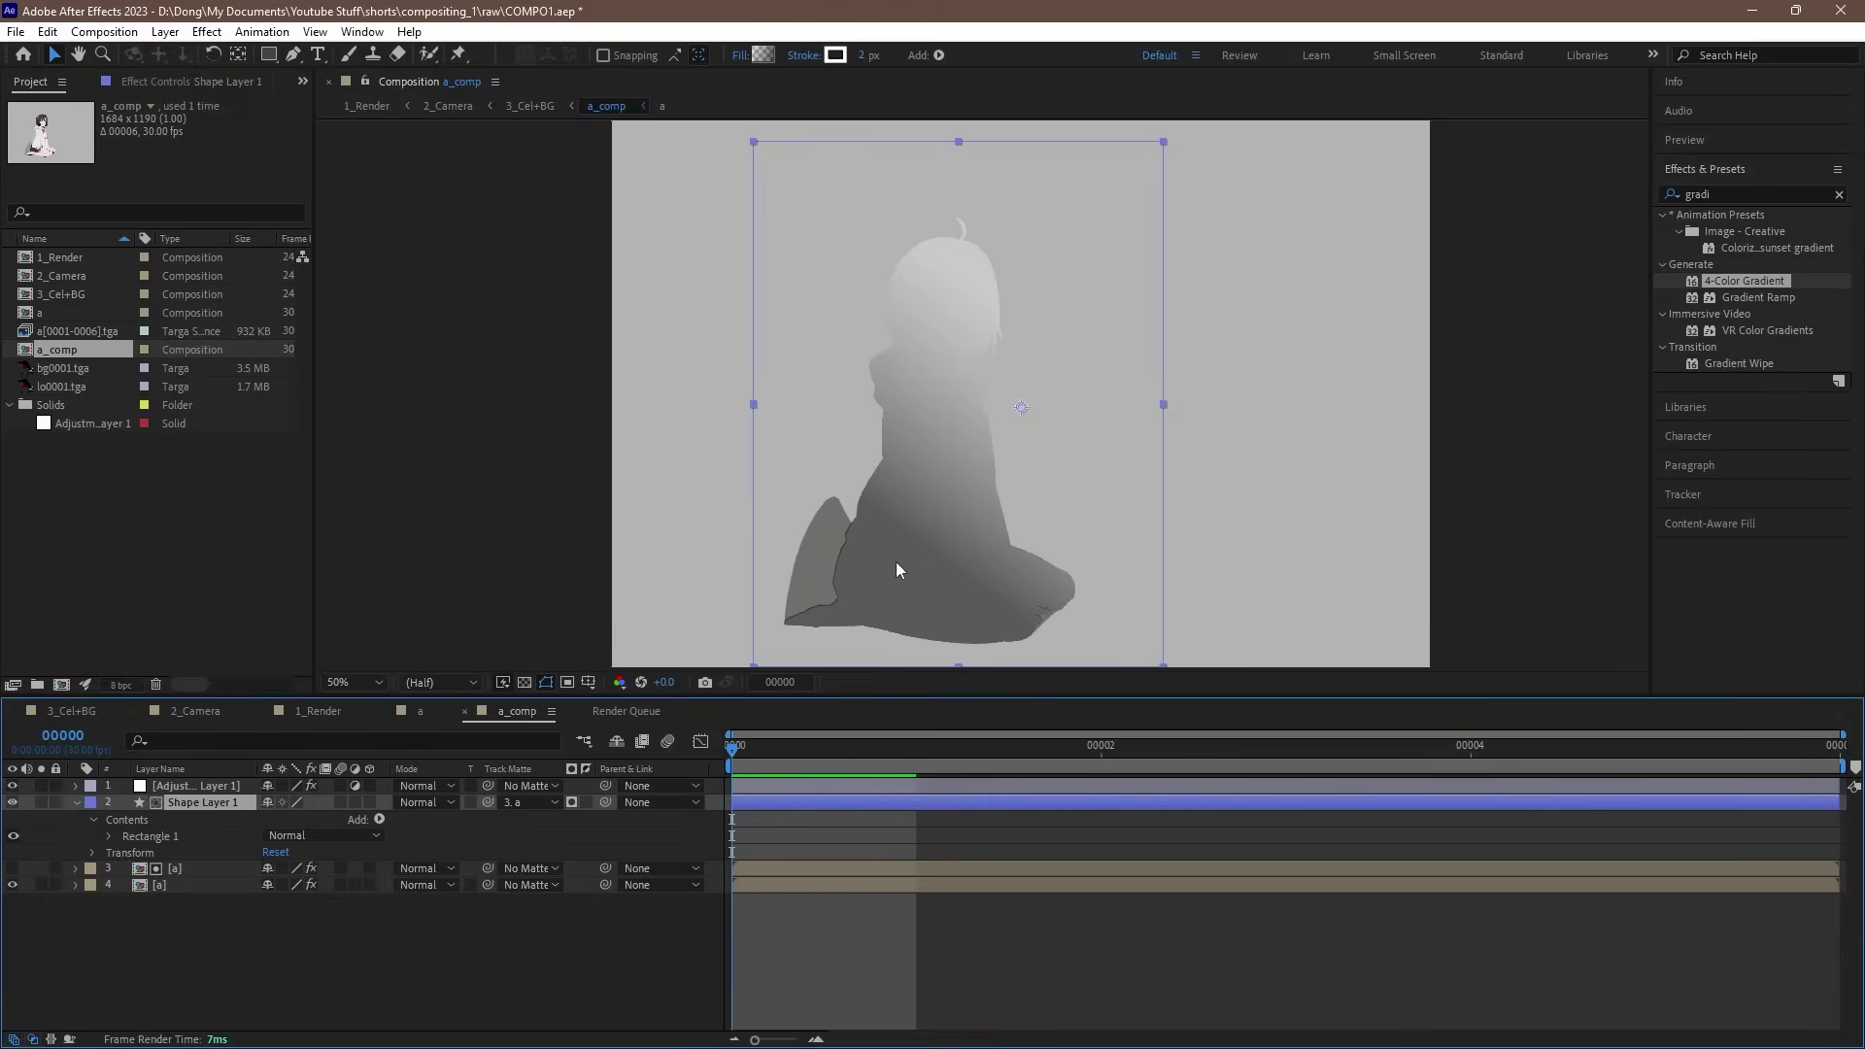
Step: Blend Shape Layer 1 in Soft Light, compare it on and off, and return to 3_Cel+BG
{"action": "left_click", "coordinate": [435, 803]}
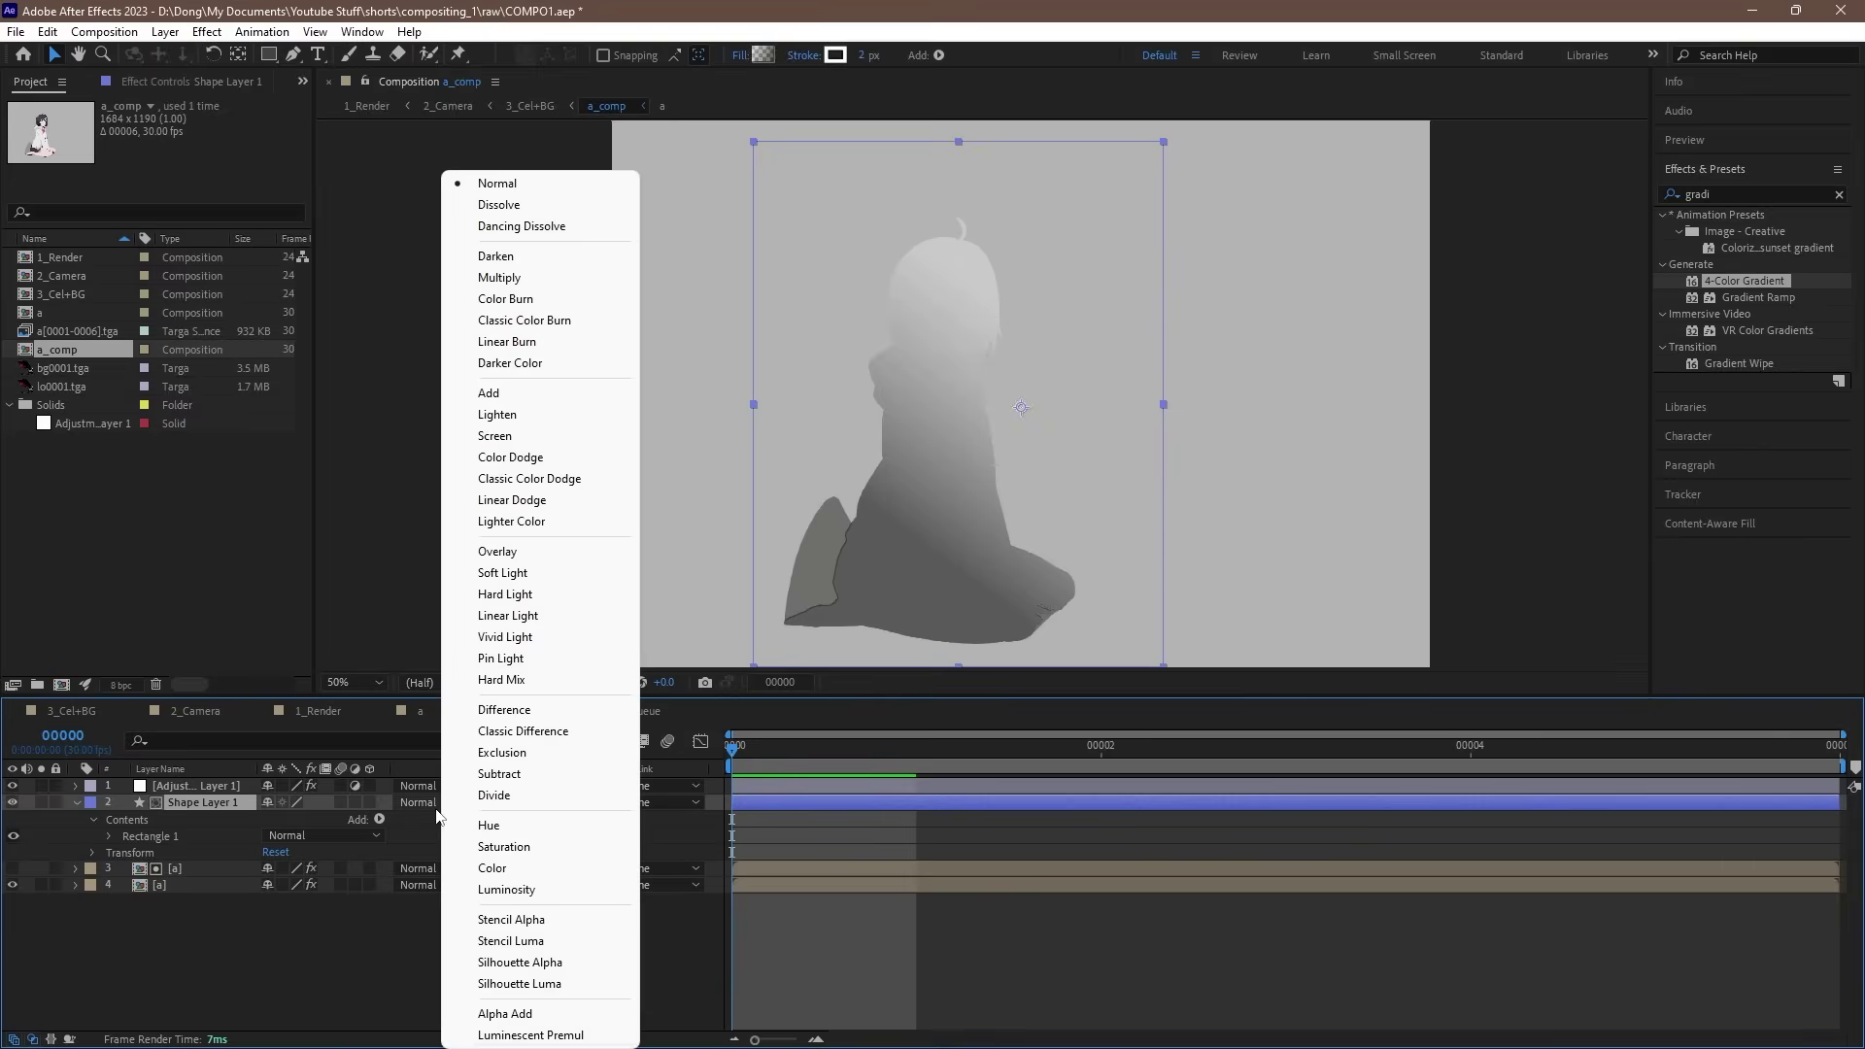
{"action": "left_click", "coordinate": [12, 871]}
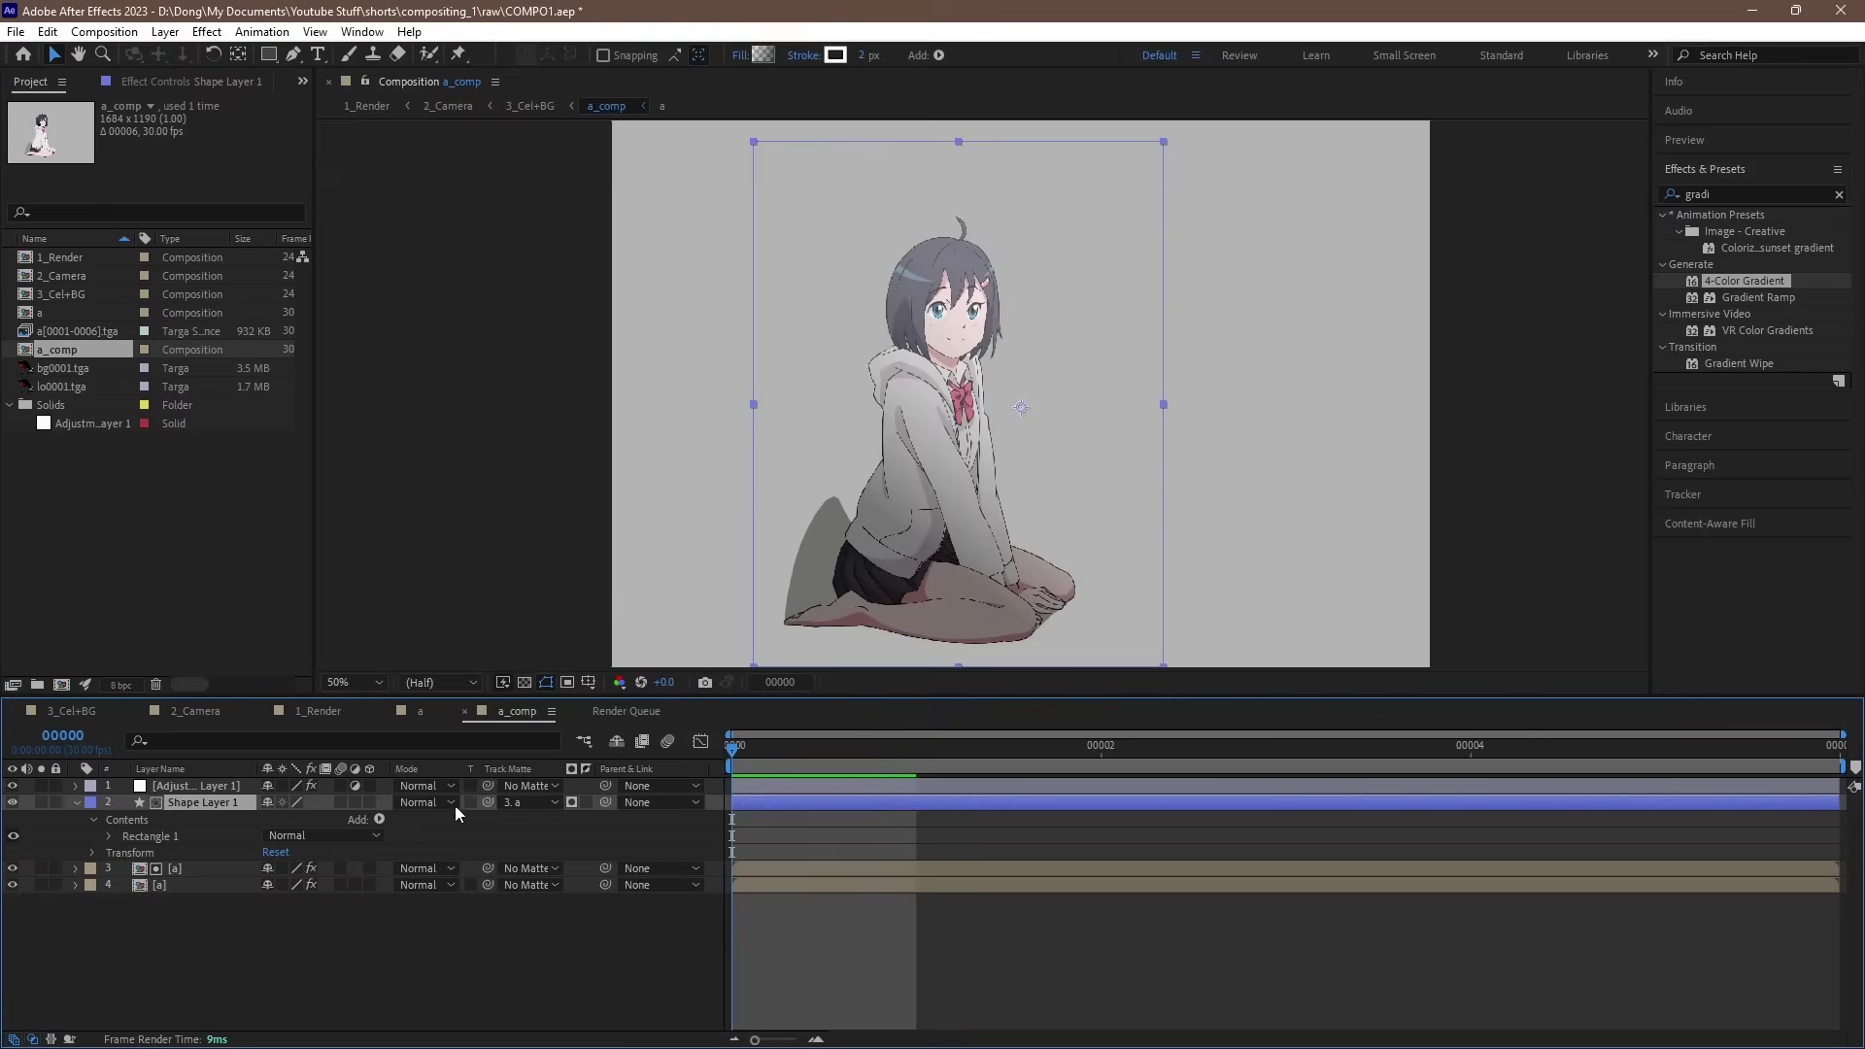
{"action": "left_click", "coordinate": [427, 803]}
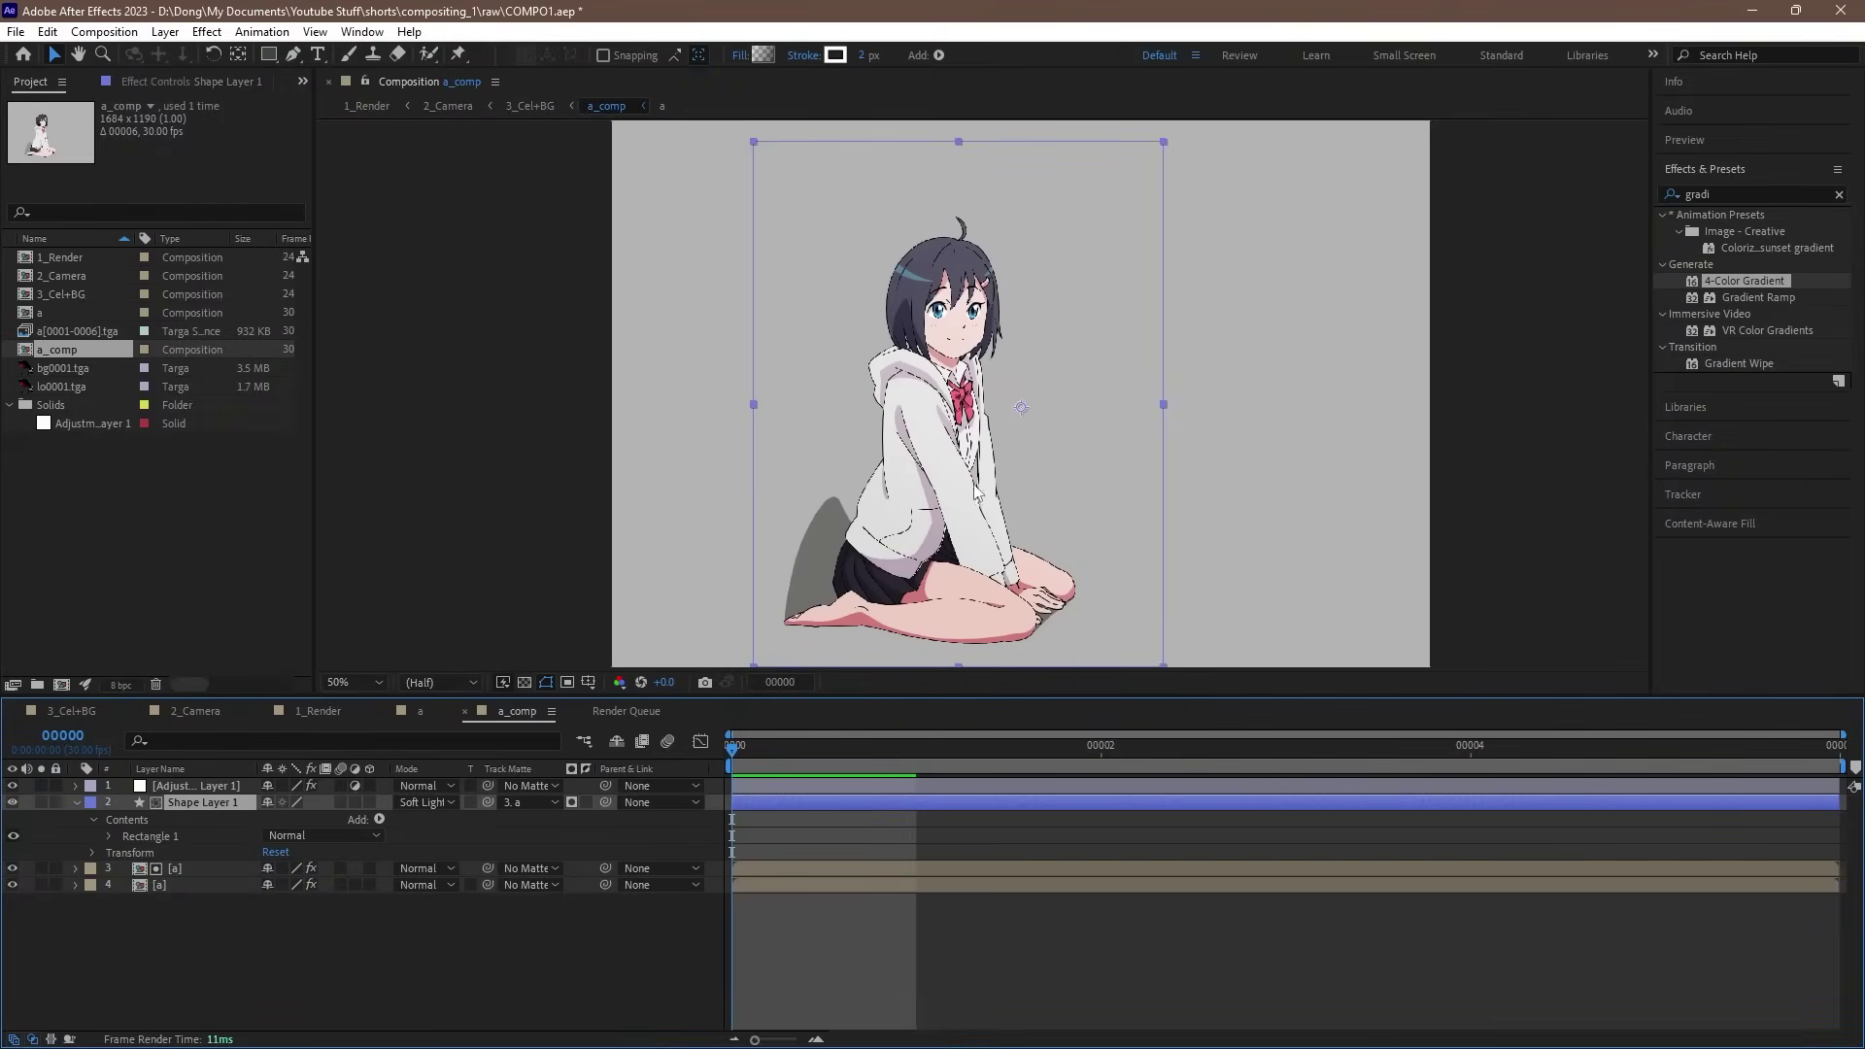
{"action": "left_click", "coordinate": [14, 800]}
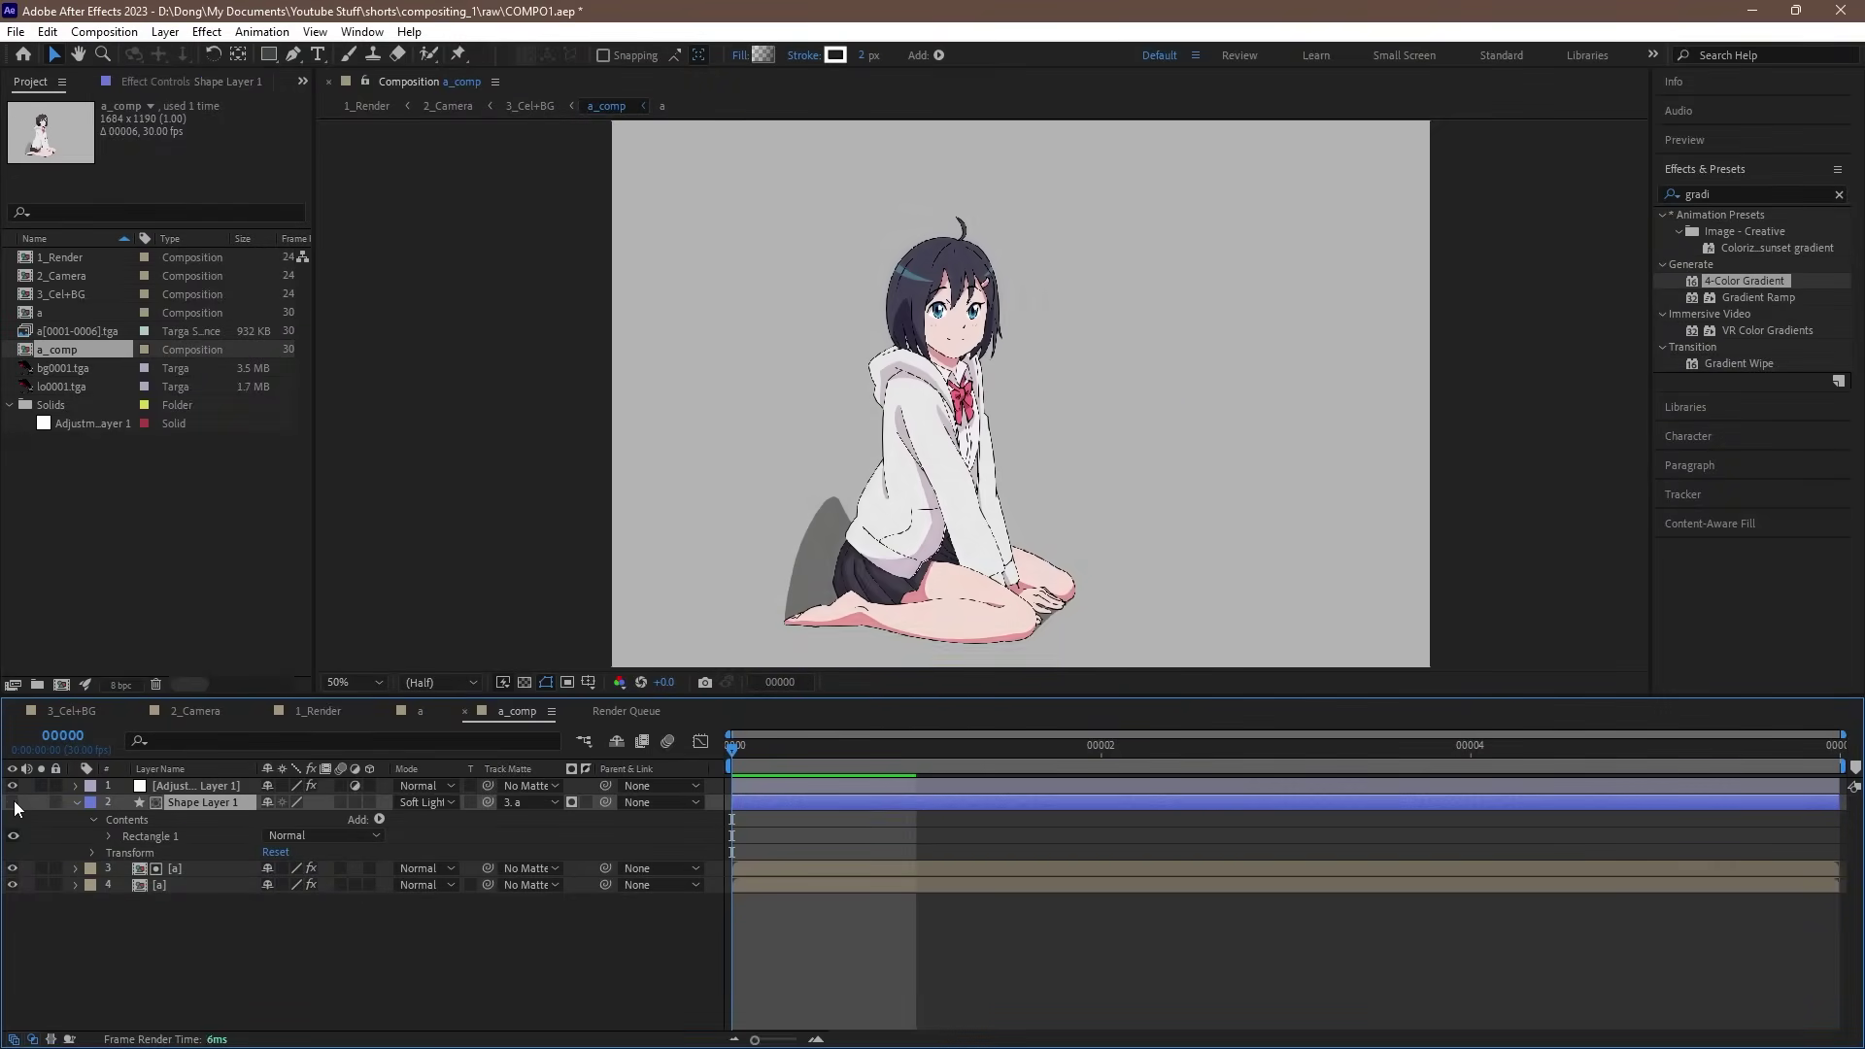
{"action": "left_click", "coordinate": [14, 800]}
{"action": "left_click", "coordinate": [14, 801]}
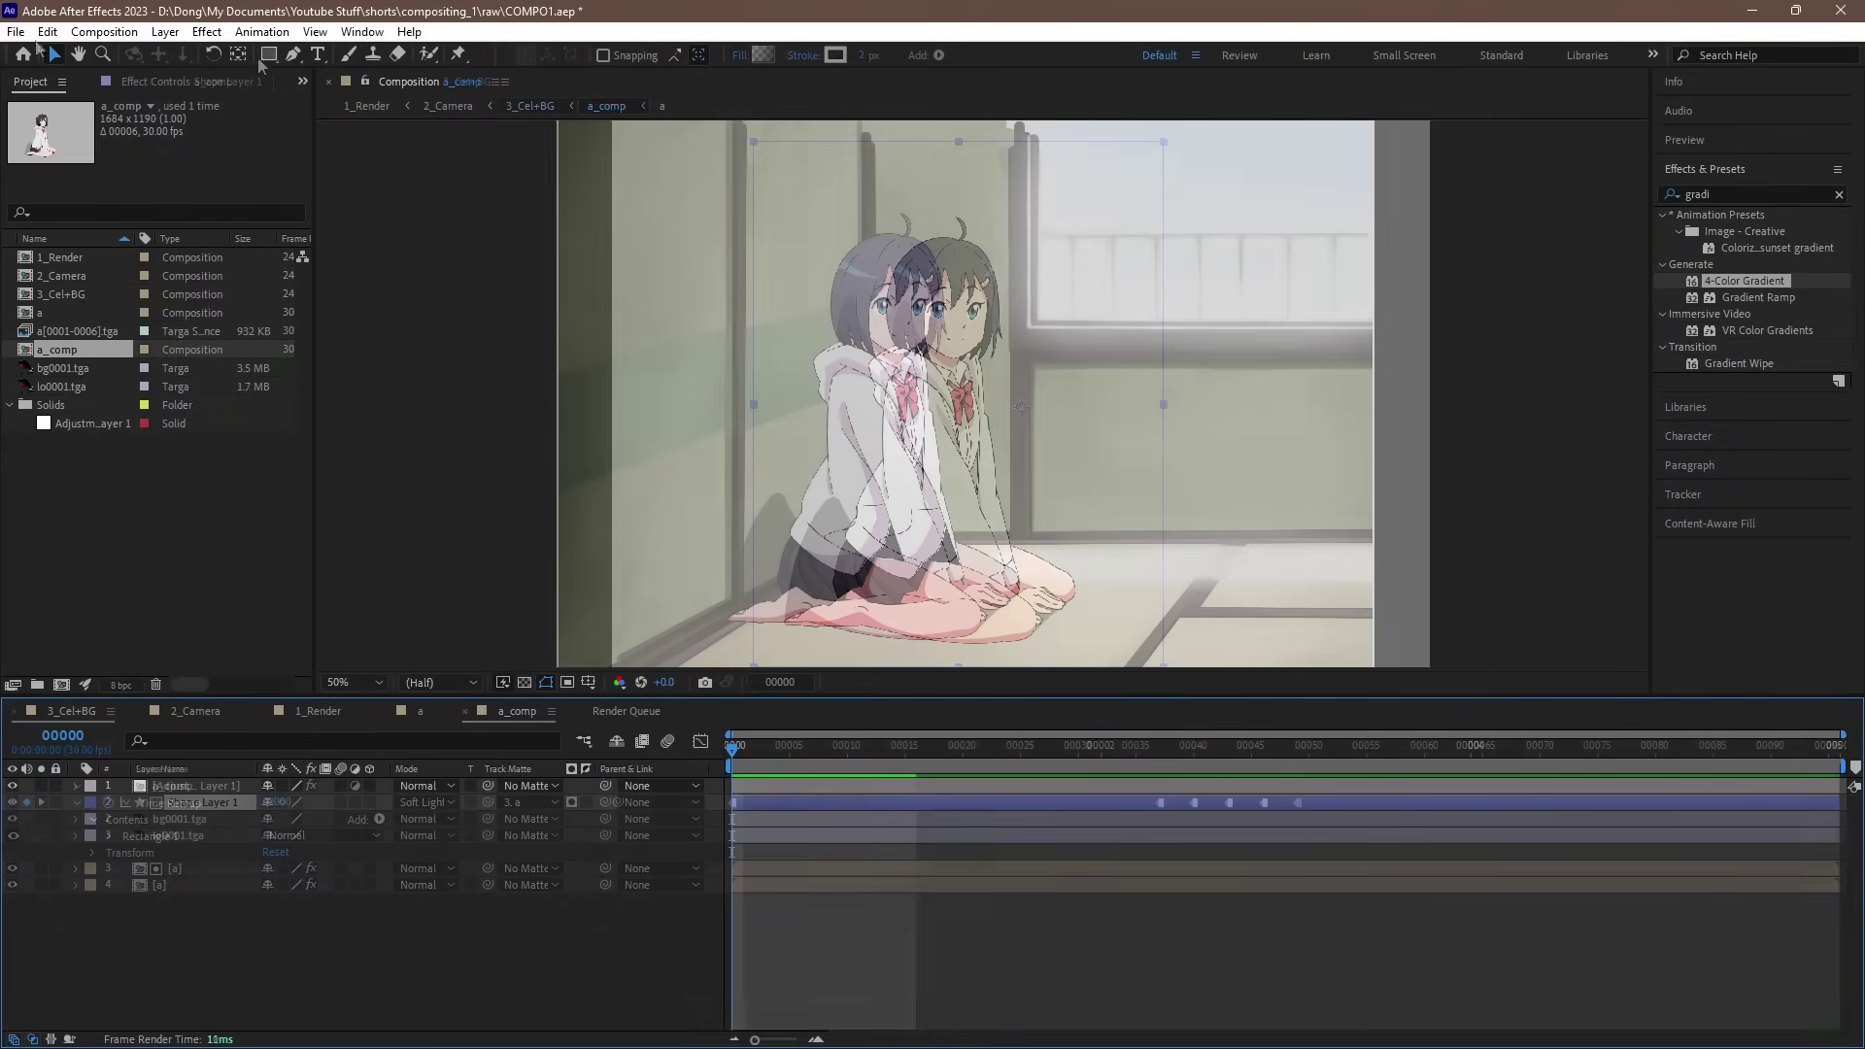
{"action": "left_click", "coordinate": [529, 105]}
Step: Draw a full-frame rectangle with an opaque-white linear gradient angled toward the upper right
{"action": "key", "text": "q"}
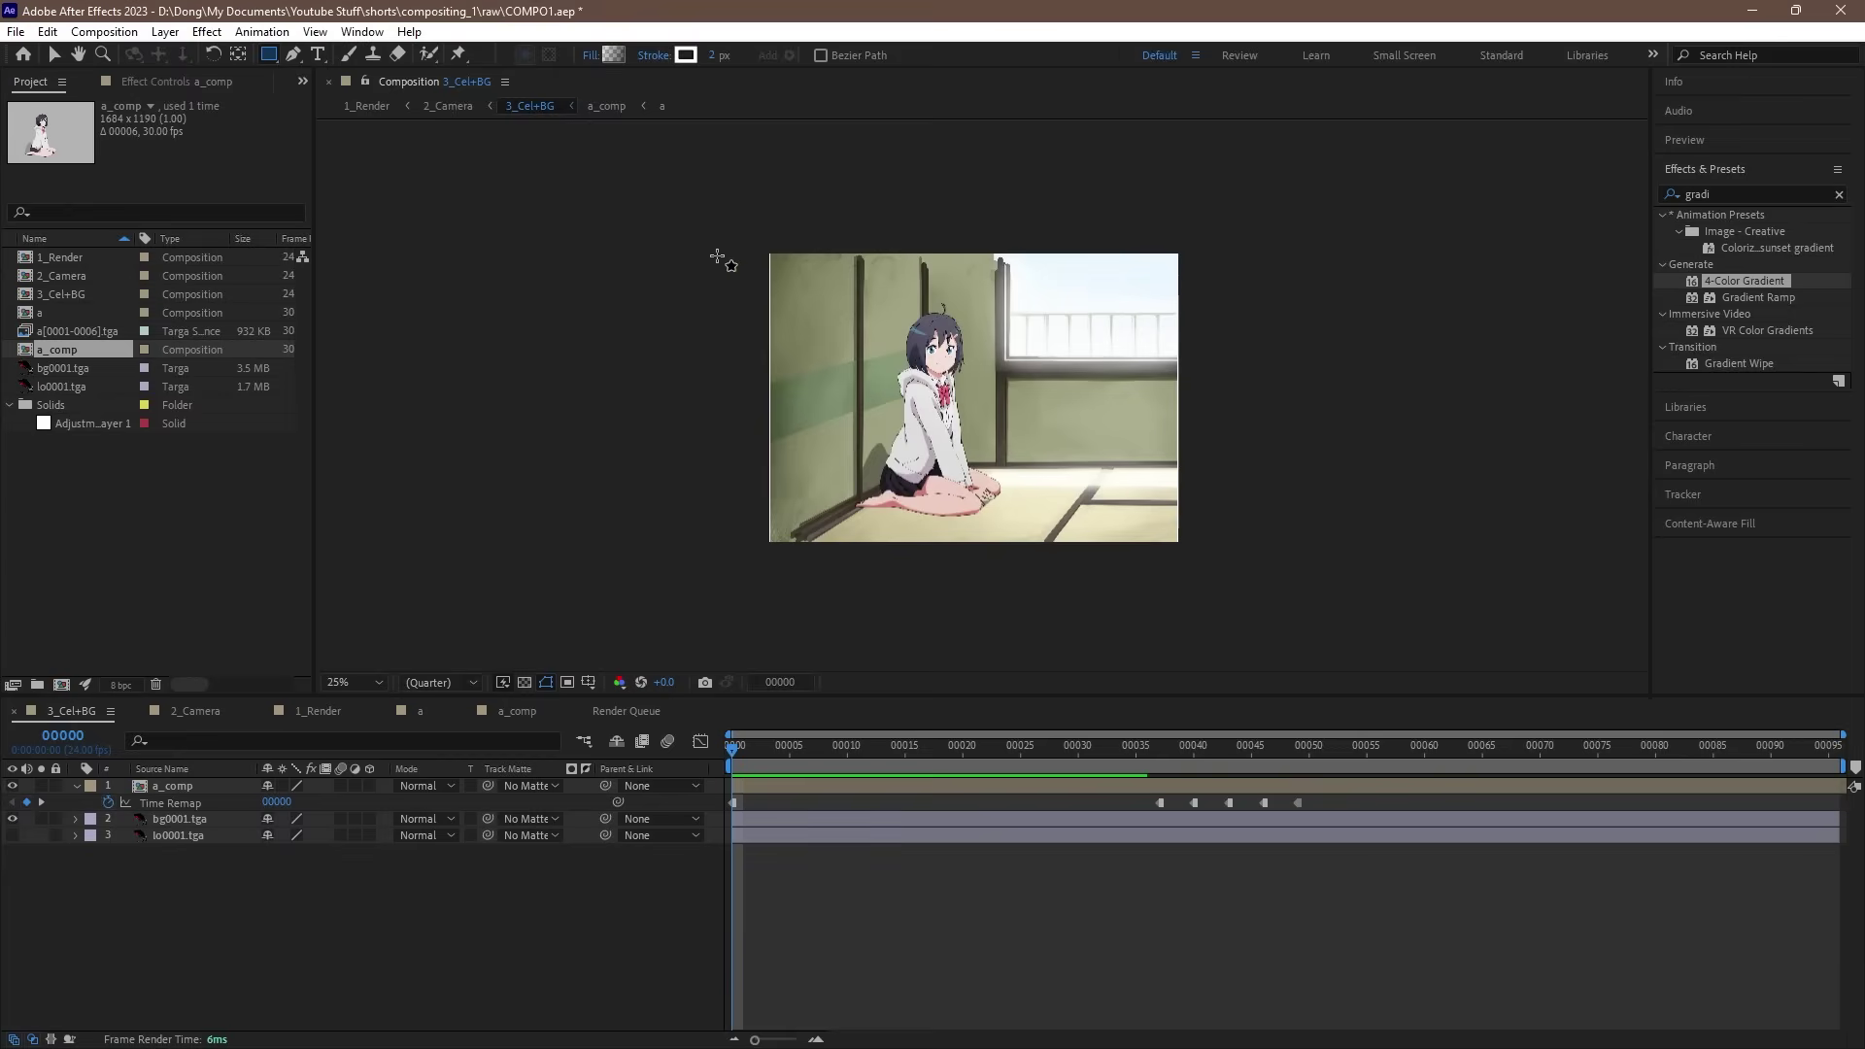
{"action": "left_click_drag", "start_coordinate": [749, 235], "coordinate": [1224, 570]}
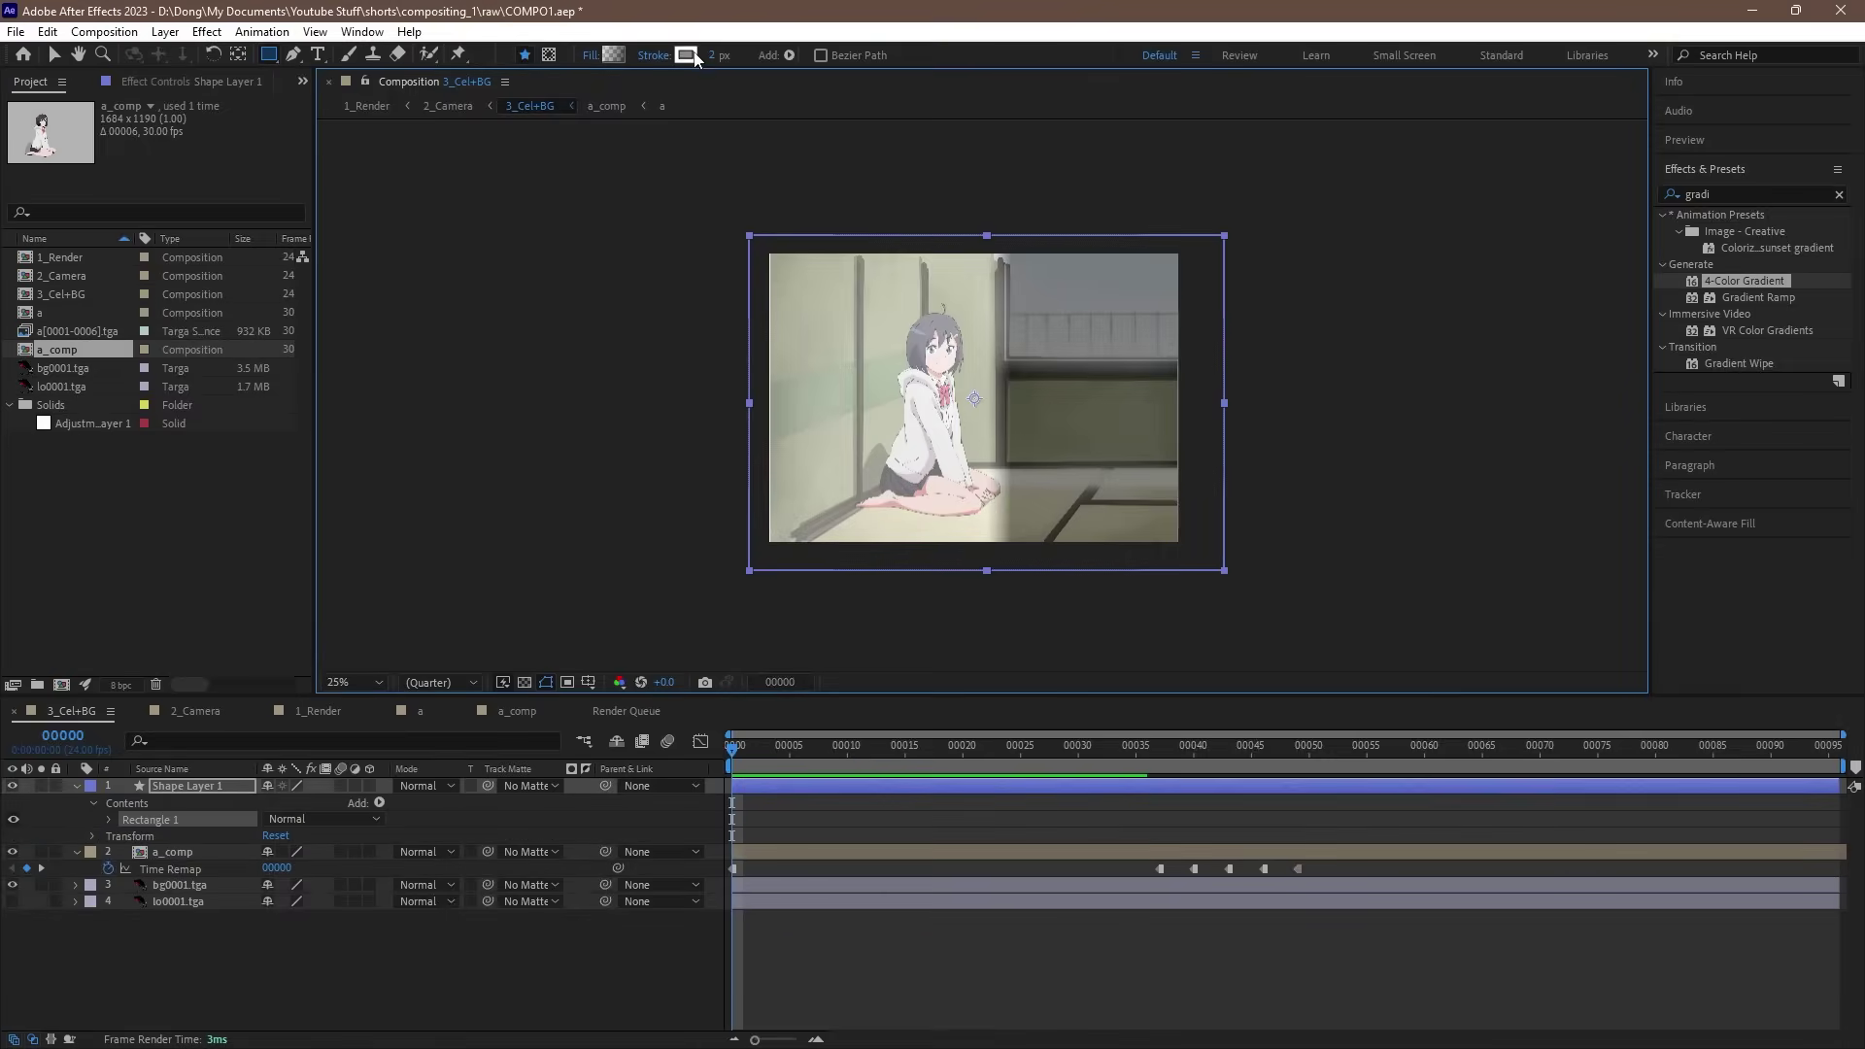
{"action": "left_click", "coordinate": [616, 57]}
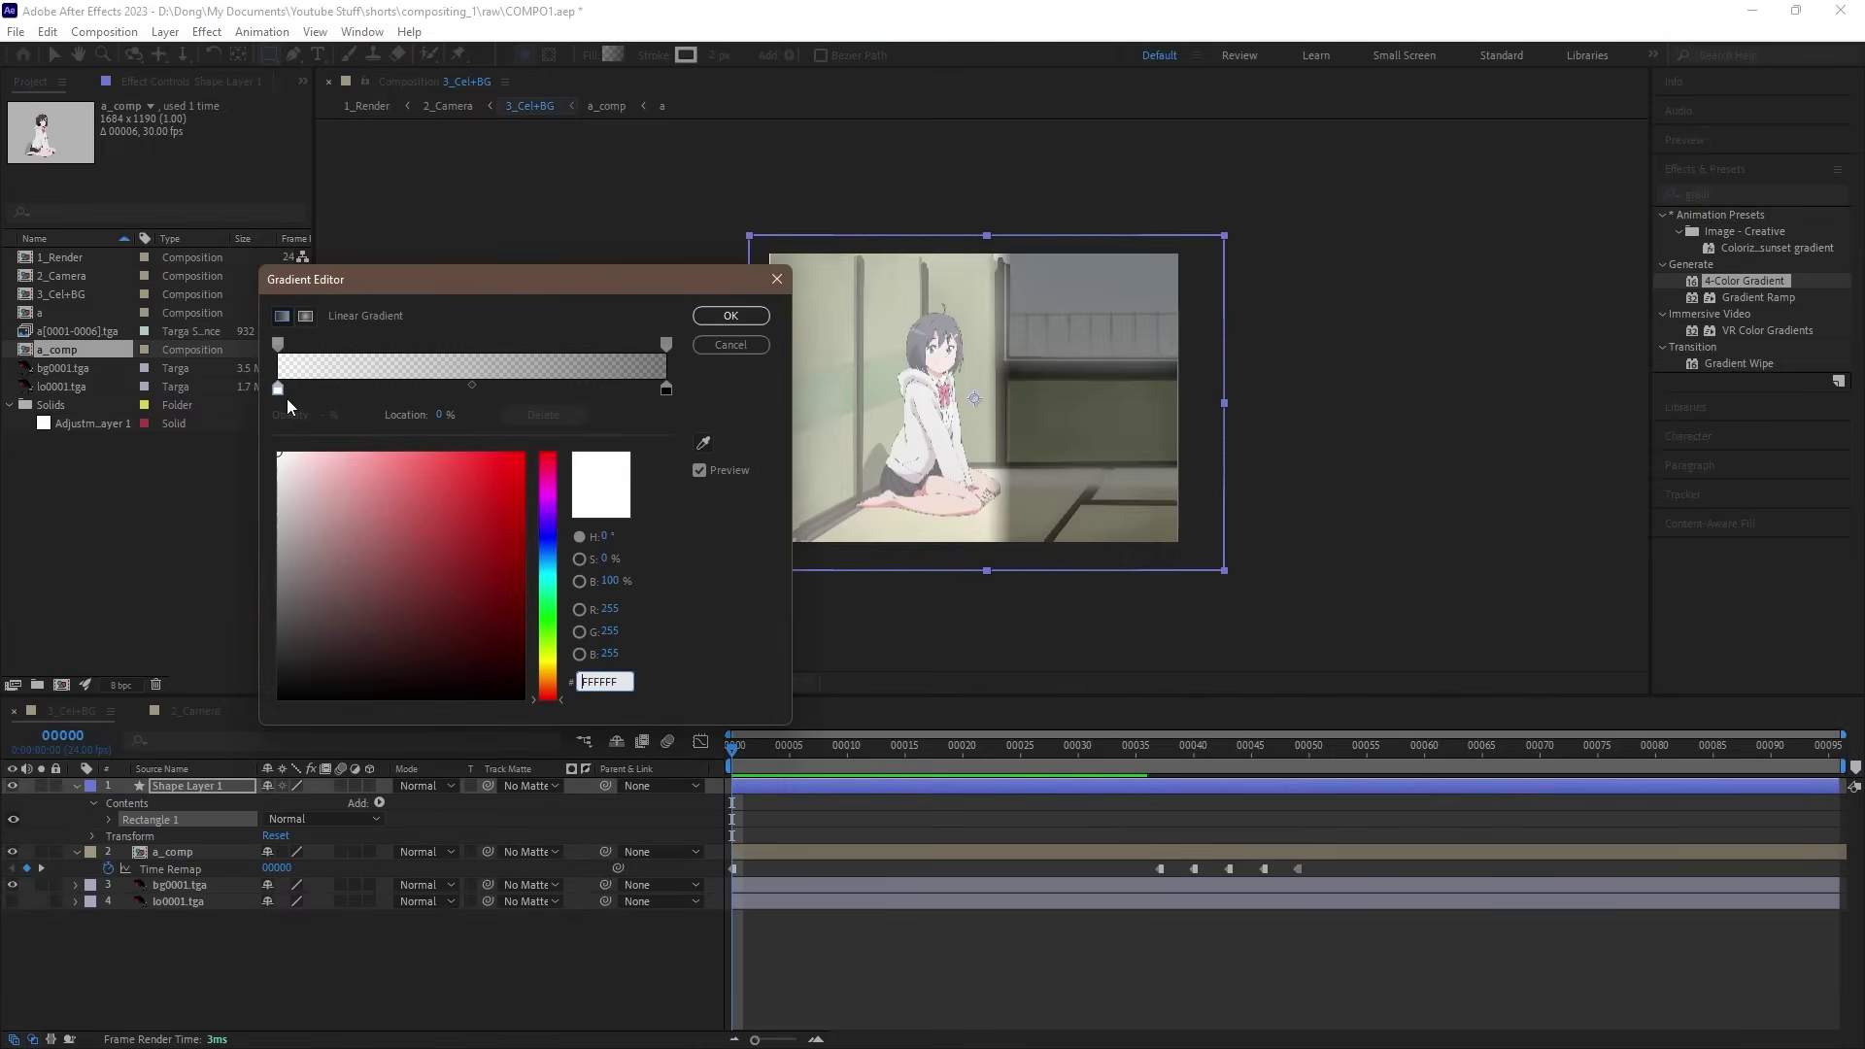
{"action": "left_click", "coordinate": [278, 344]}
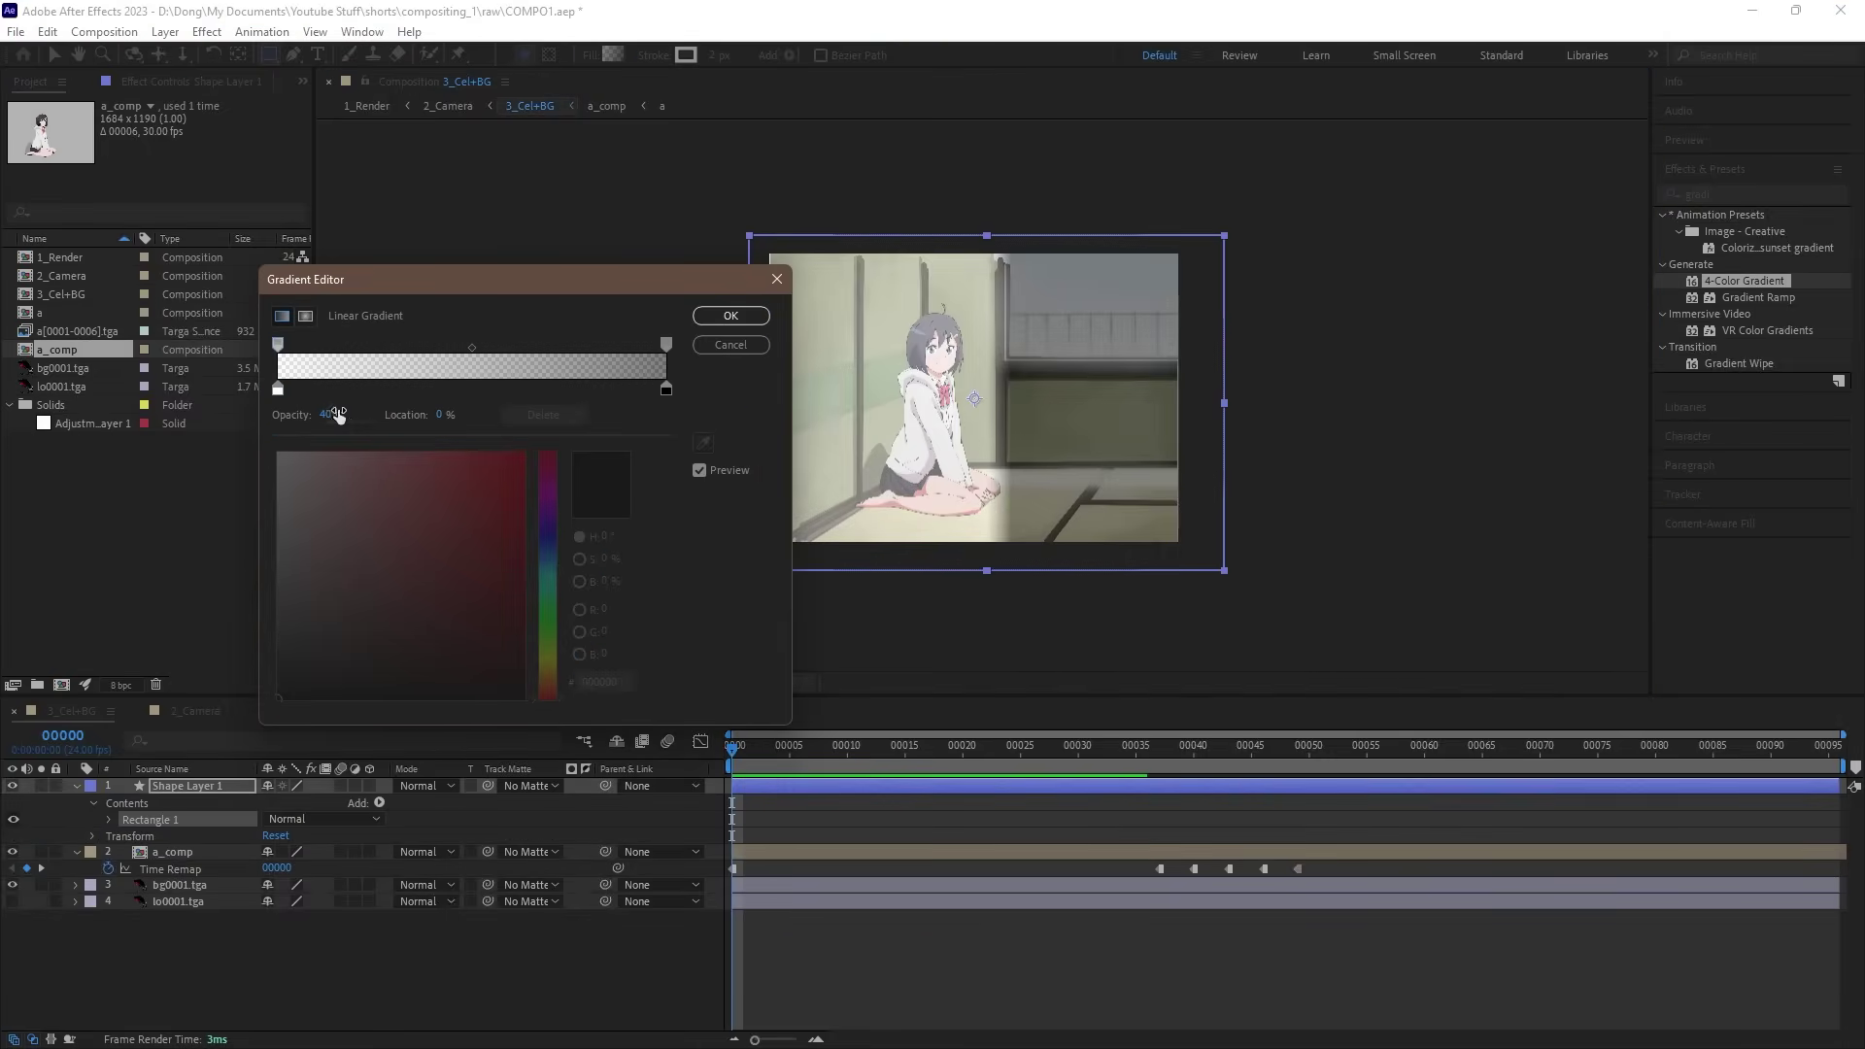
{"action": "left_click_drag", "start_coordinate": [338, 415], "coordinate": [408, 416]}
{"action": "key", "text": "Return"}
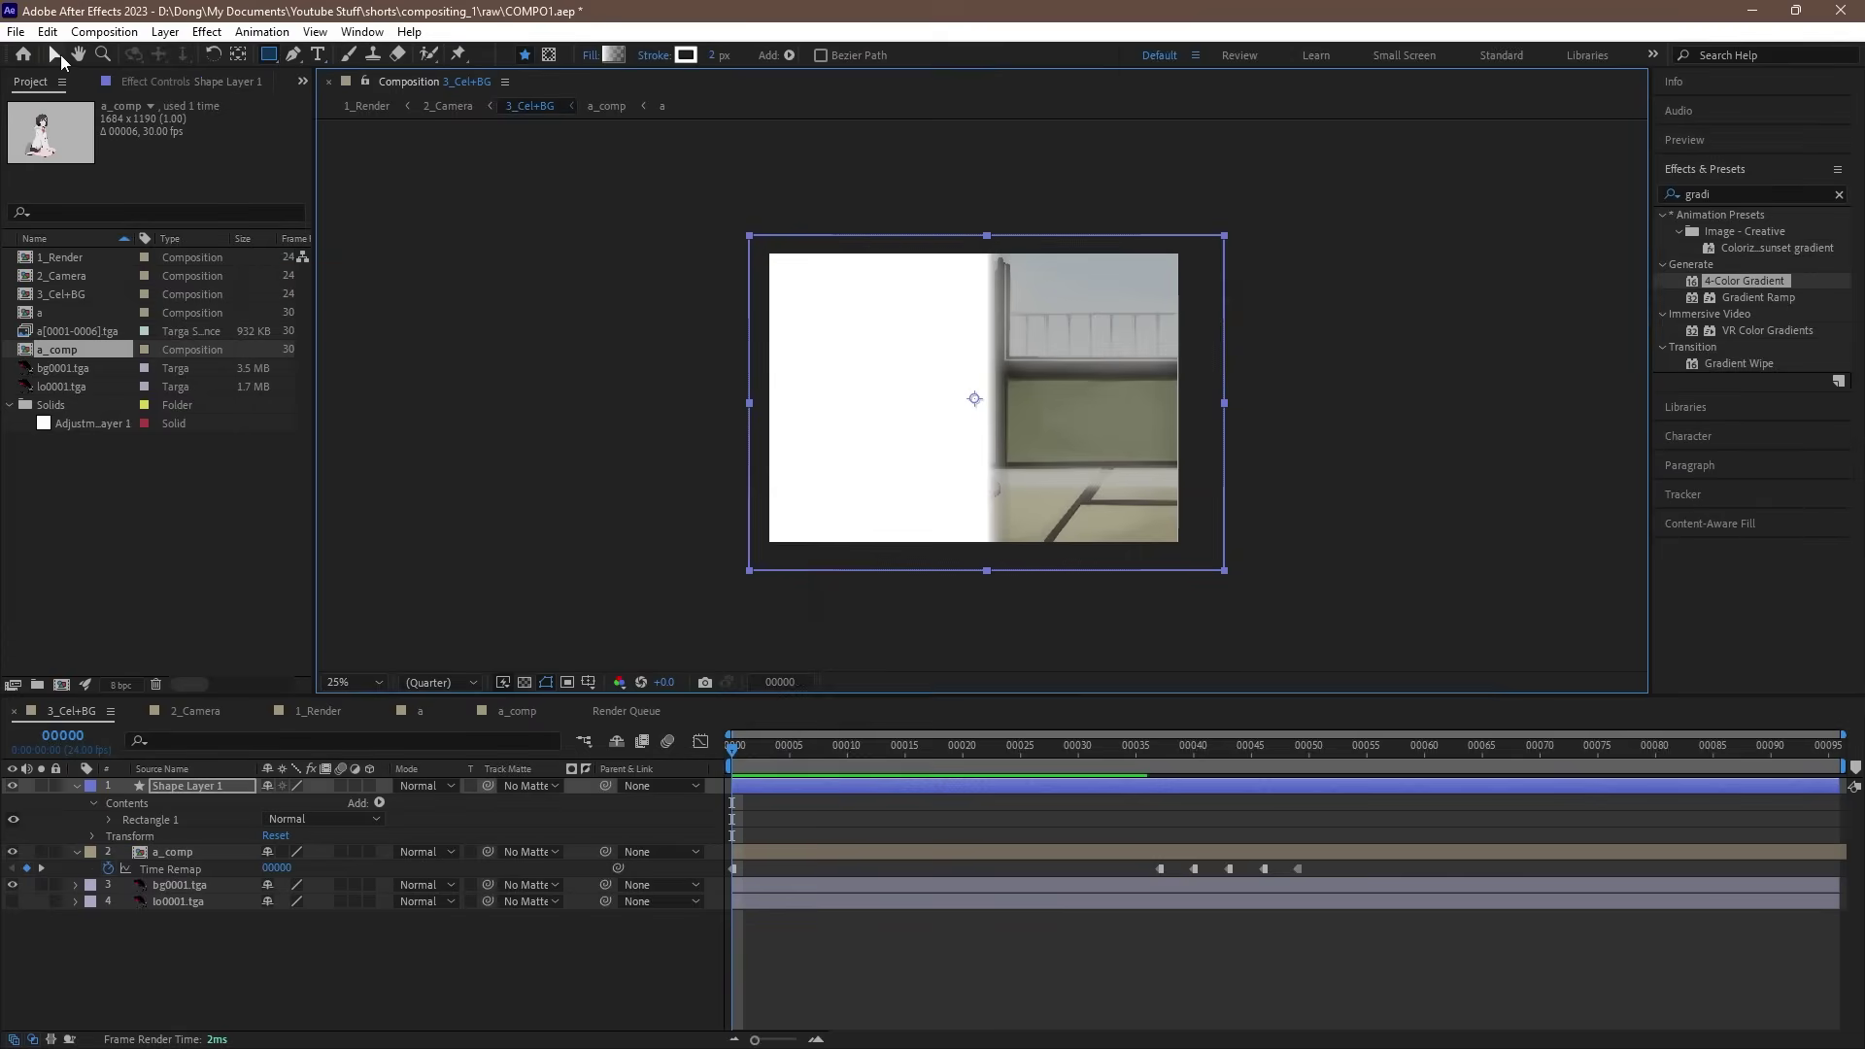
{"action": "left_click", "coordinate": [56, 56]}
{"action": "left_click_drag", "start_coordinate": [987, 400], "coordinate": [1045, 341]}
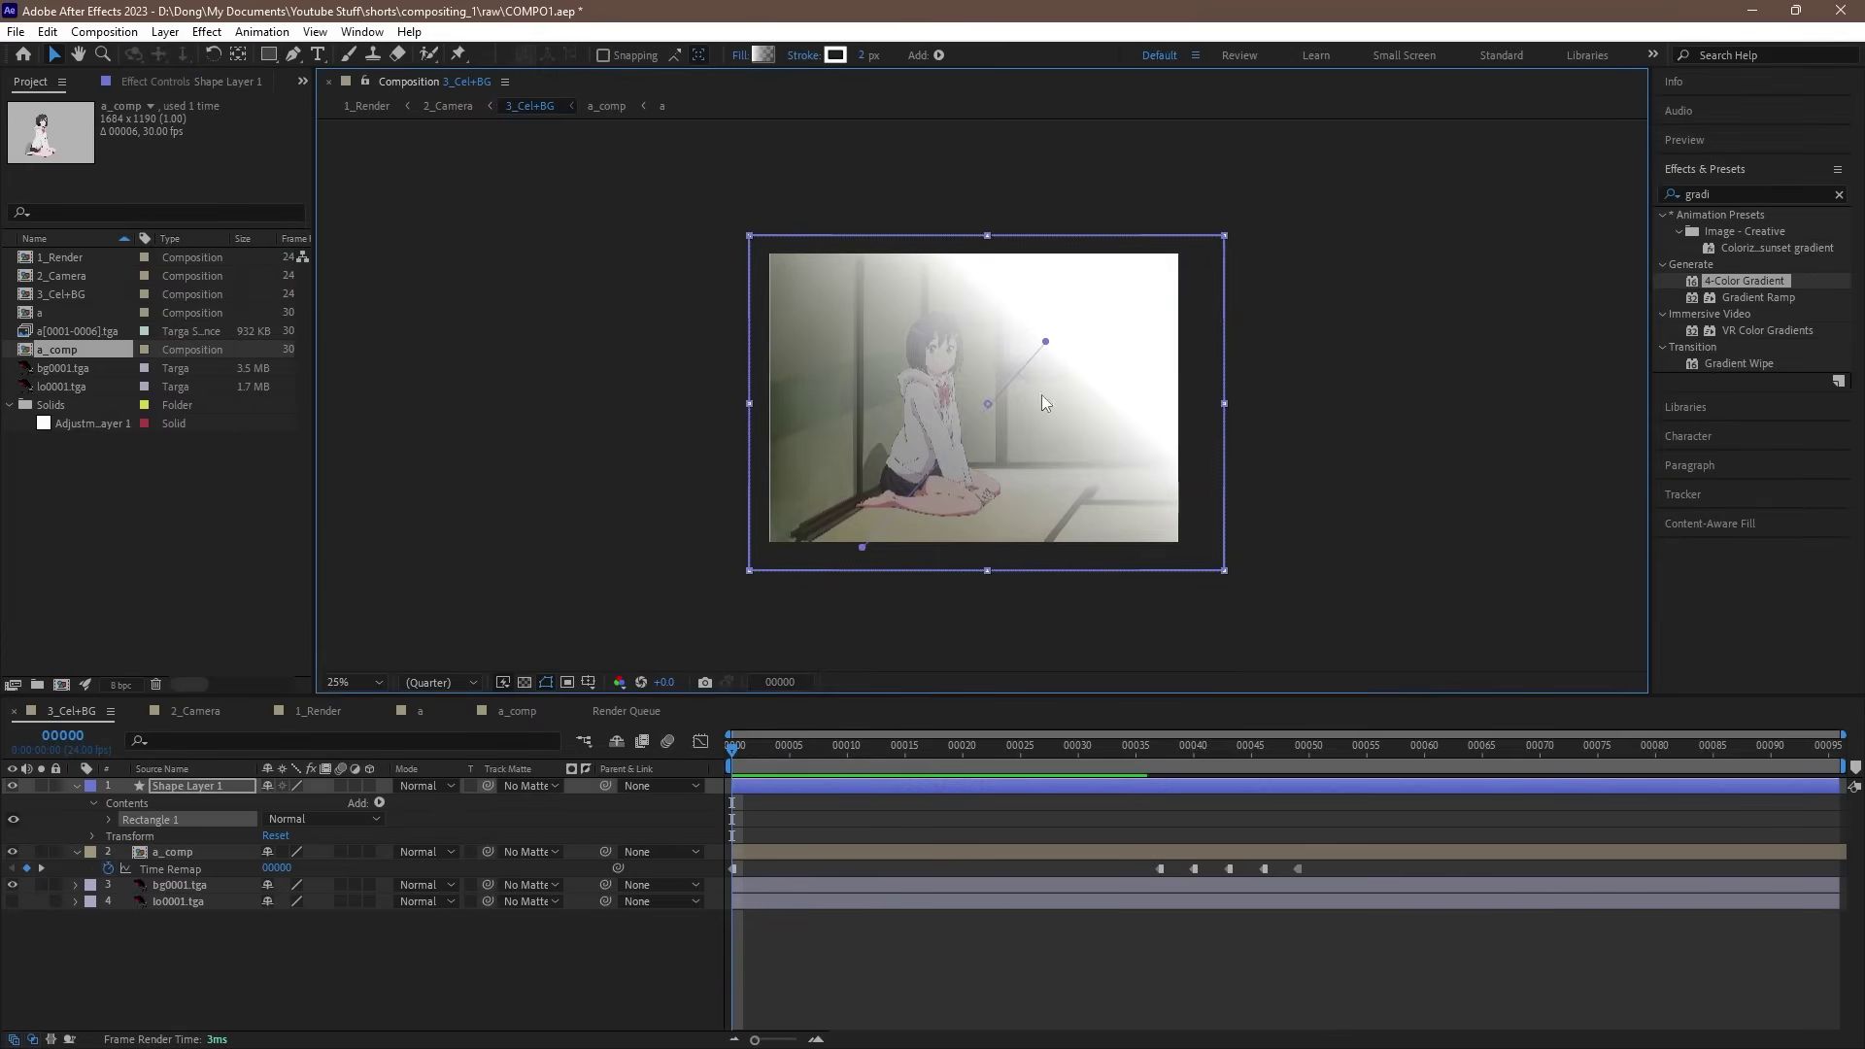
{"action": "left_click_drag", "start_coordinate": [1045, 343], "coordinate": [934, 448]}
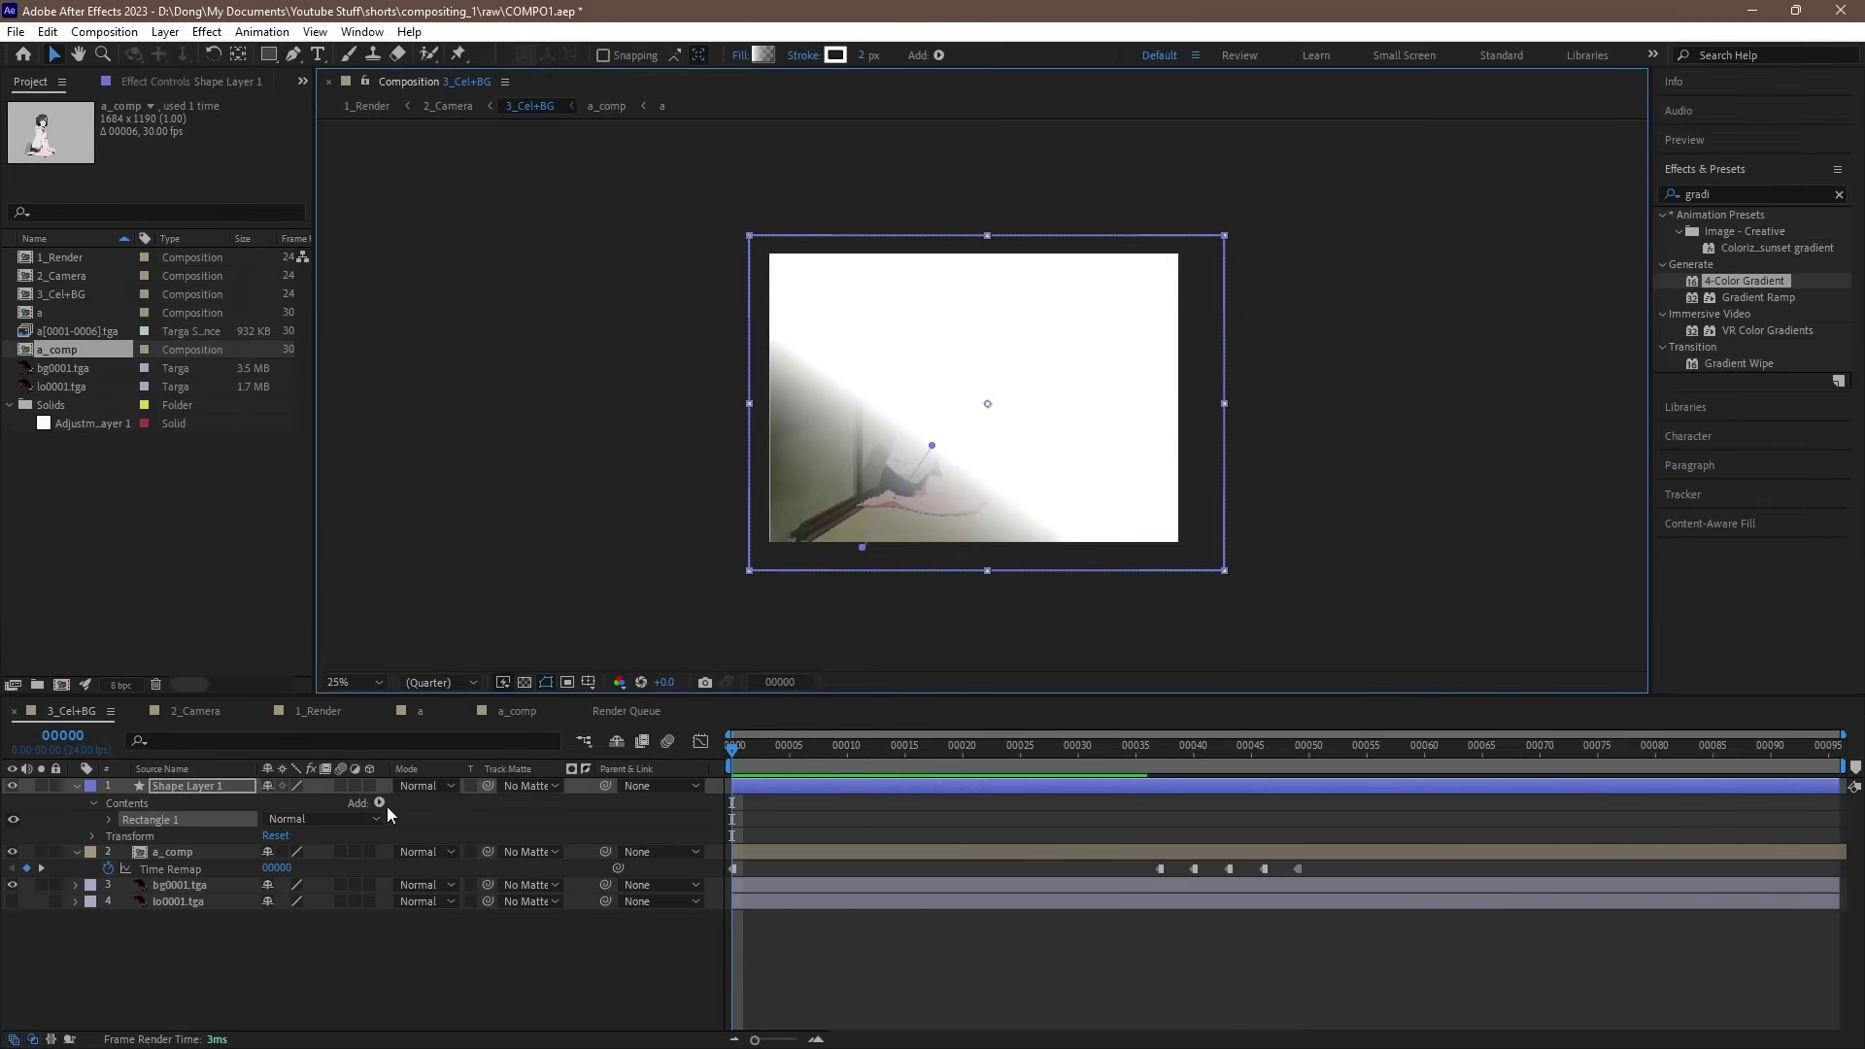
Step: Set Shape Layer 1 to Multiply and view the comp at 50% zoom, half resolution
{"action": "left_click", "coordinate": [438, 789]}
{"action": "left_click", "coordinate": [499, 277]}
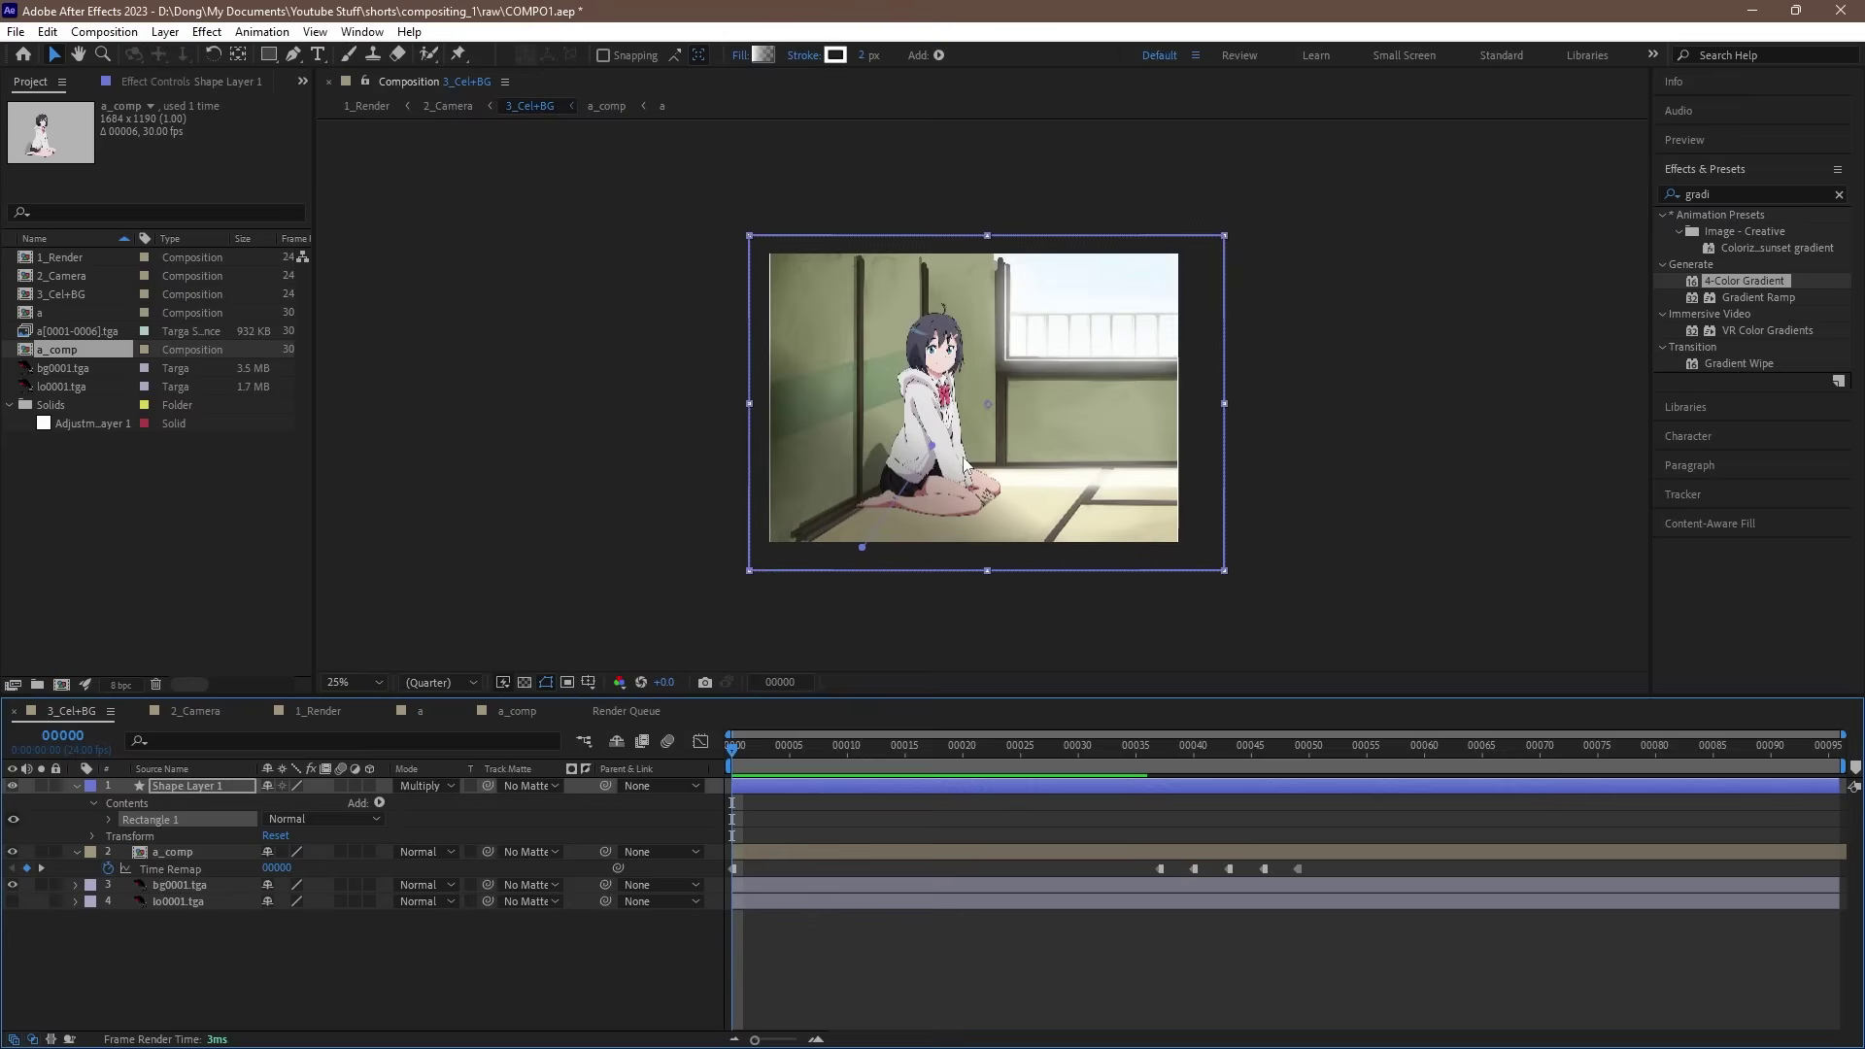
{"action": "key", "text": "period"}
{"action": "key", "text": "F2"}
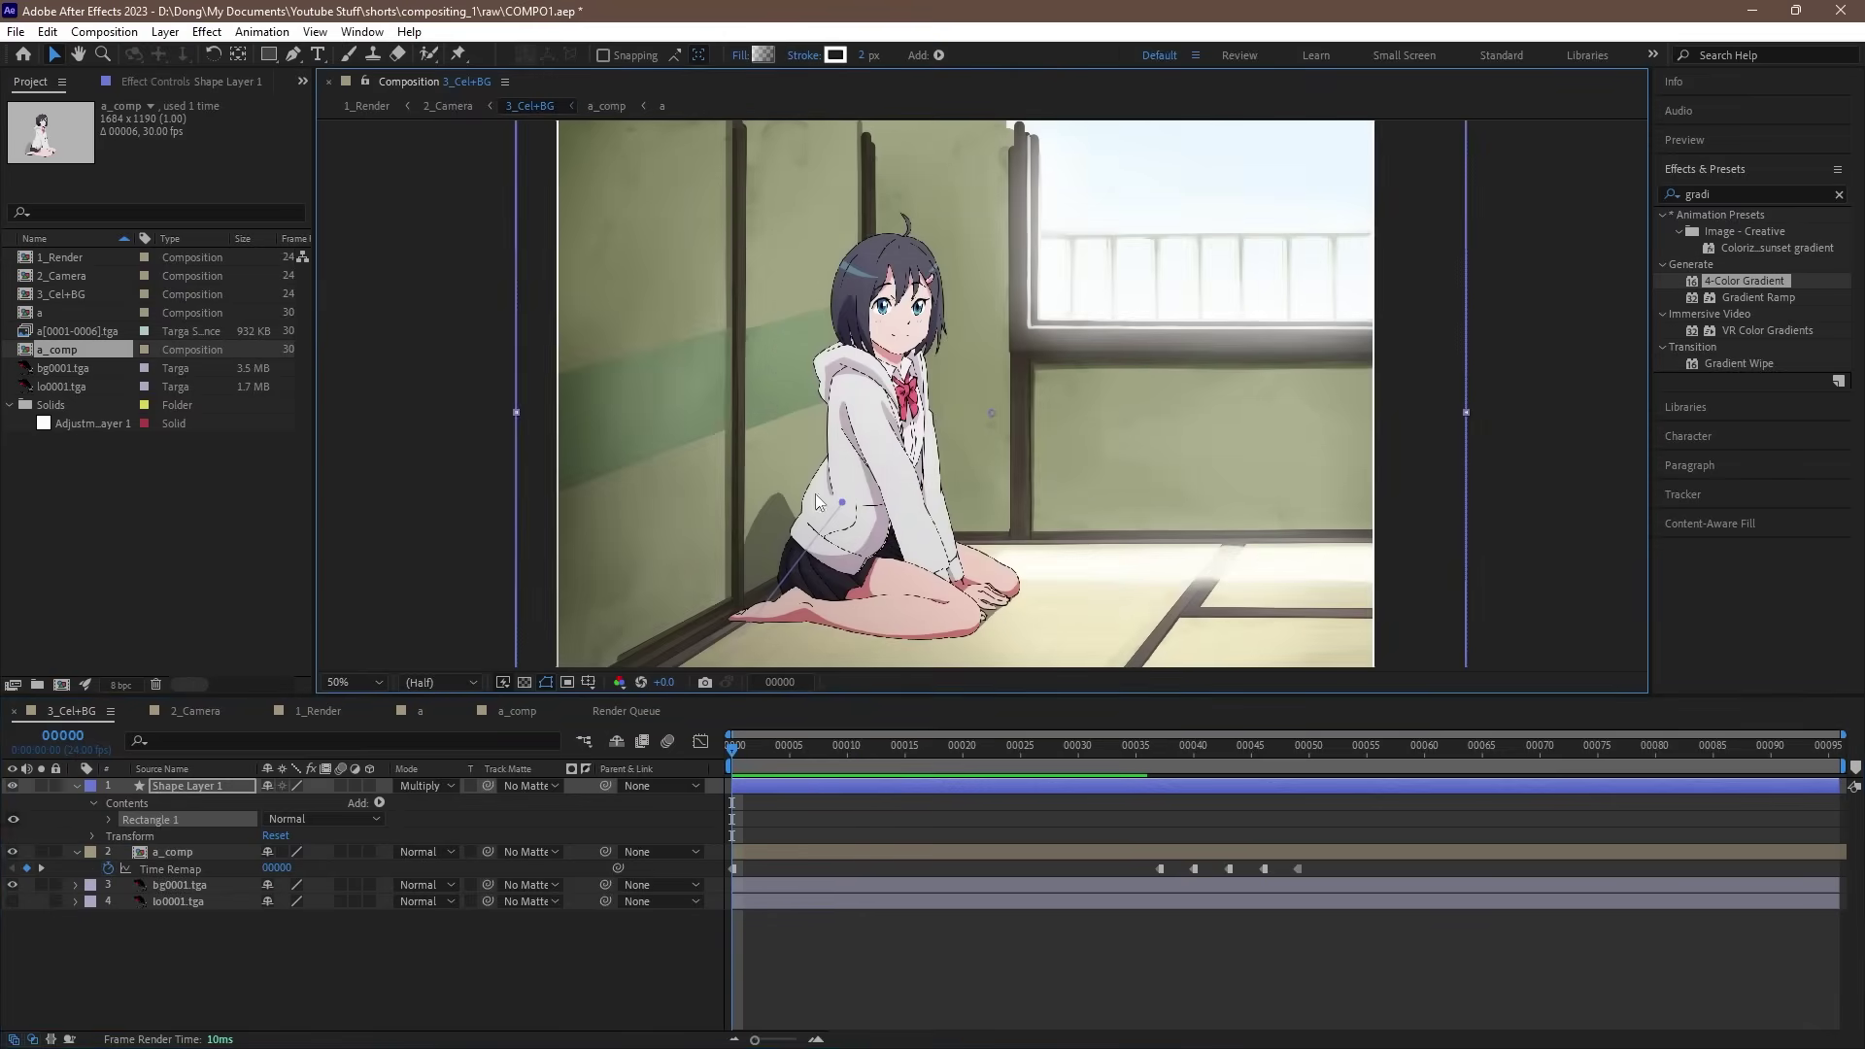
{"action": "key", "text": "u"}
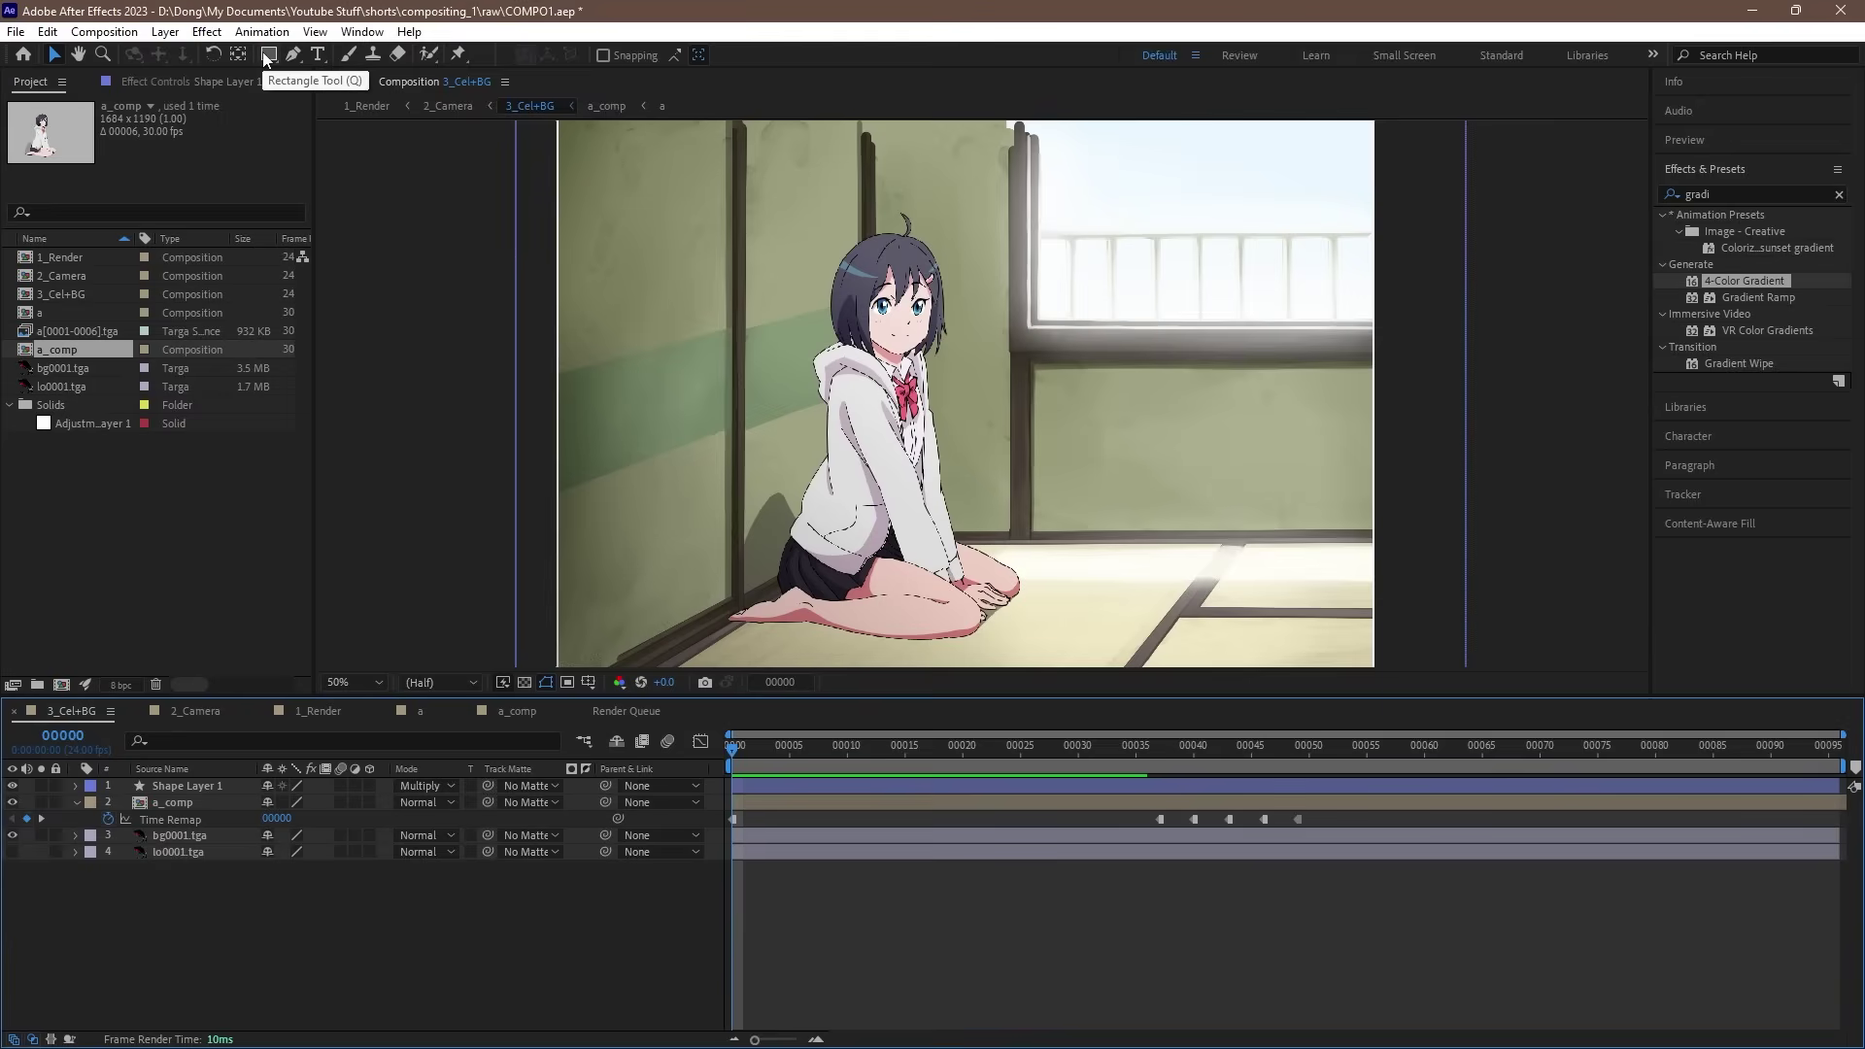
Step: Set the Ellipse tool to a solid cyan 36C4FF fill
{"action": "mouse_move", "coordinate": [265, 59]}
{"action": "left_mouse_down"}
{"action": "mouse_move", "coordinate": [359, 91]}
{"action": "mouse_move", "coordinate": [418, 87]}
{"action": "left_mouse_up"}
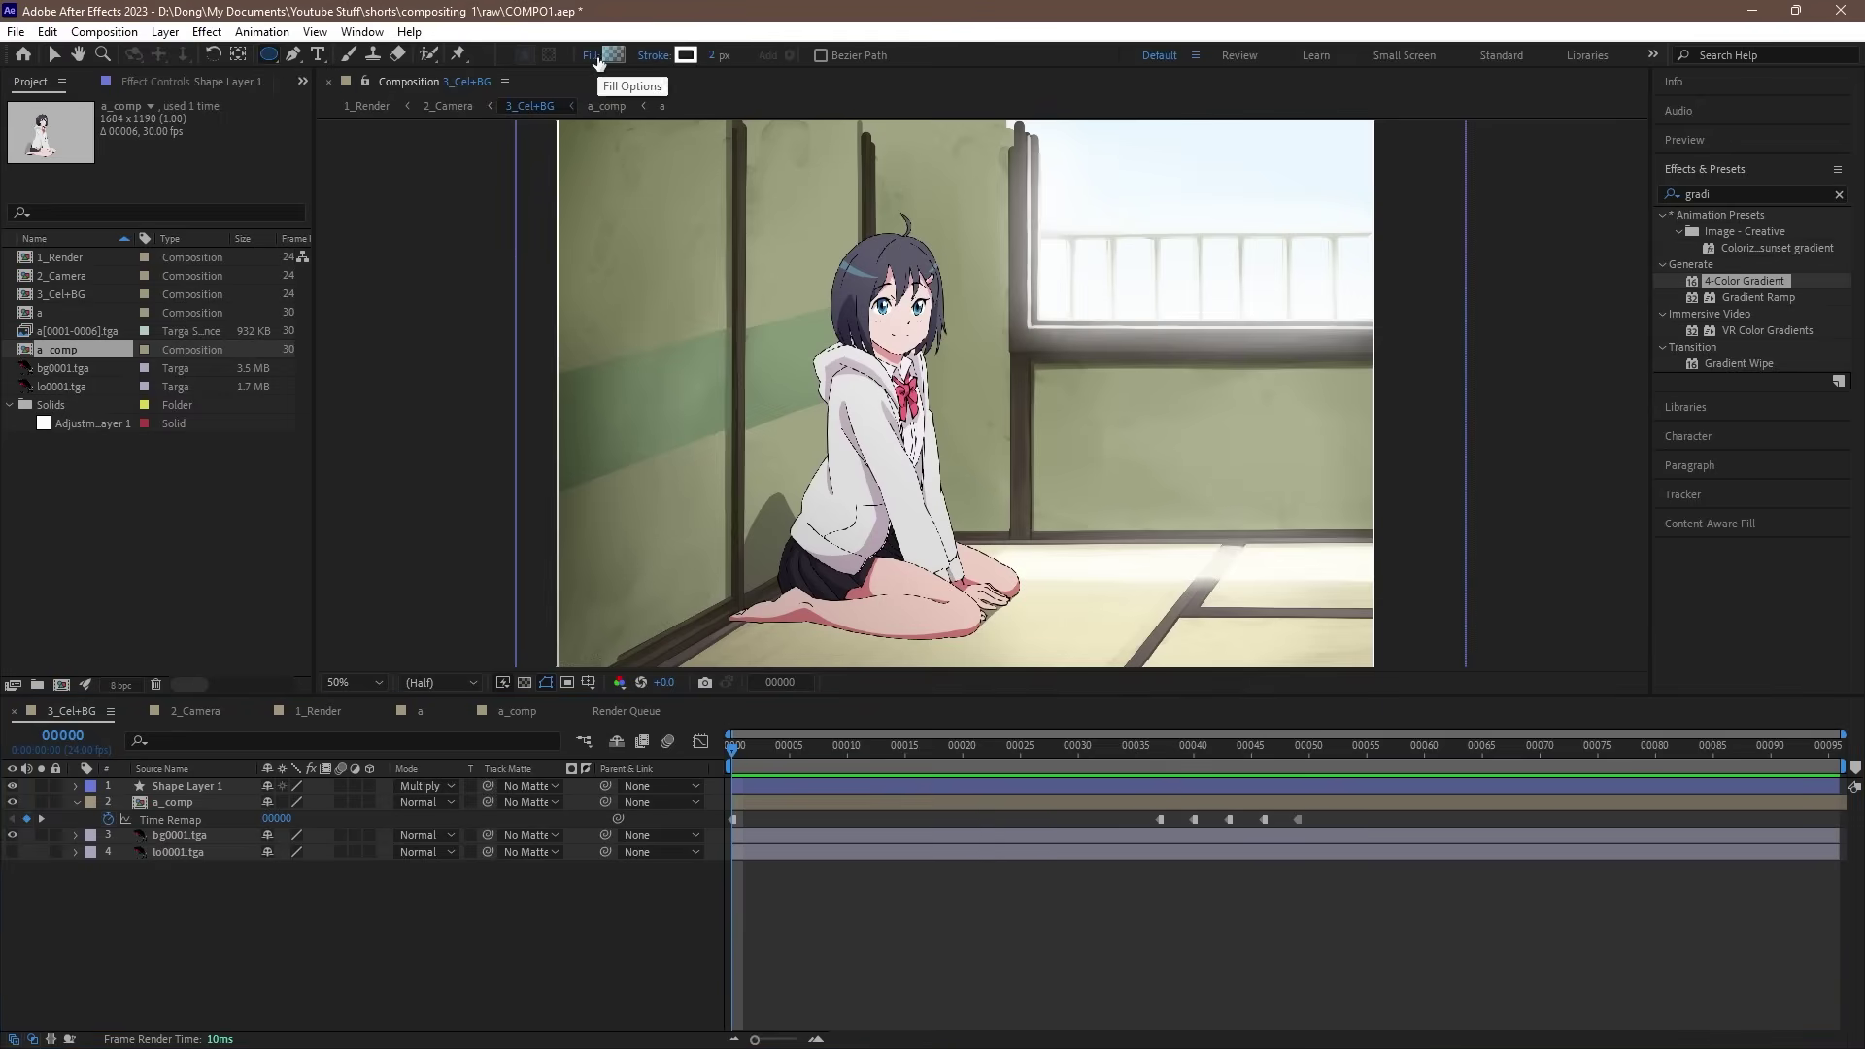
{"action": "left_click", "coordinate": [597, 56]}
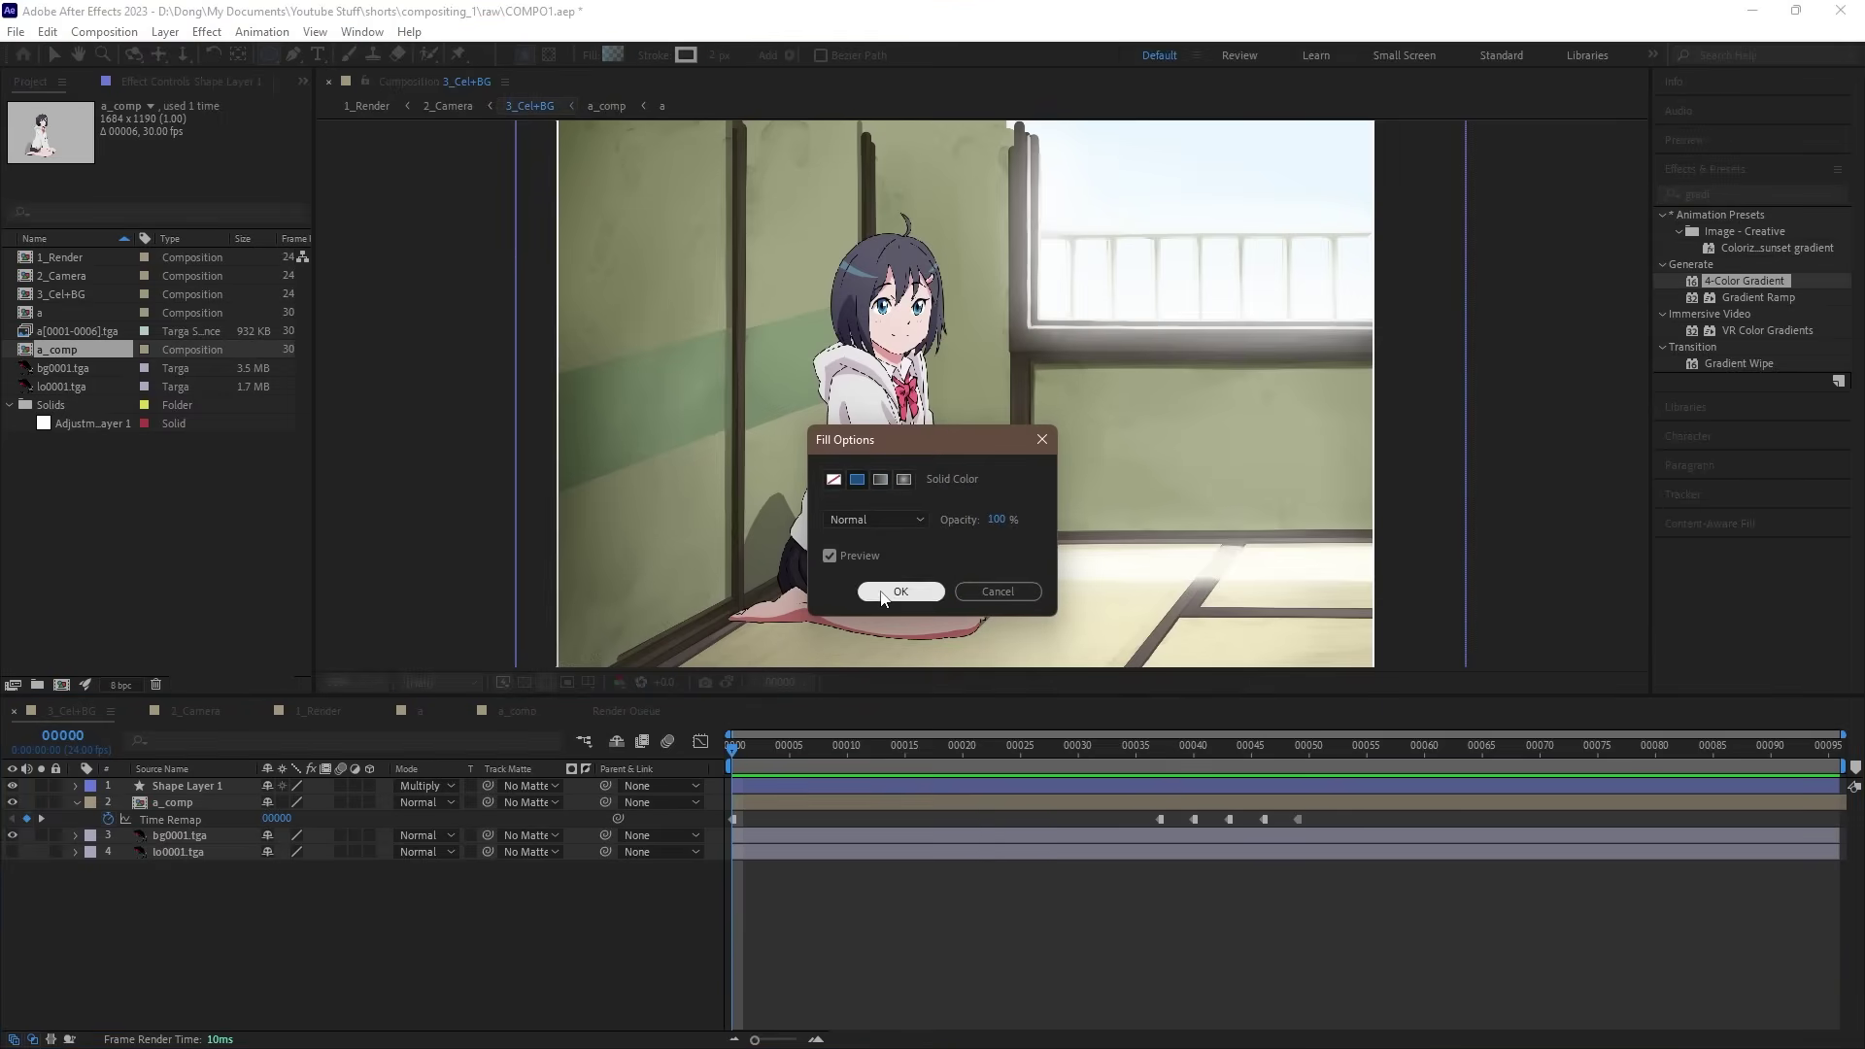
{"action": "left_click", "coordinate": [879, 591]}
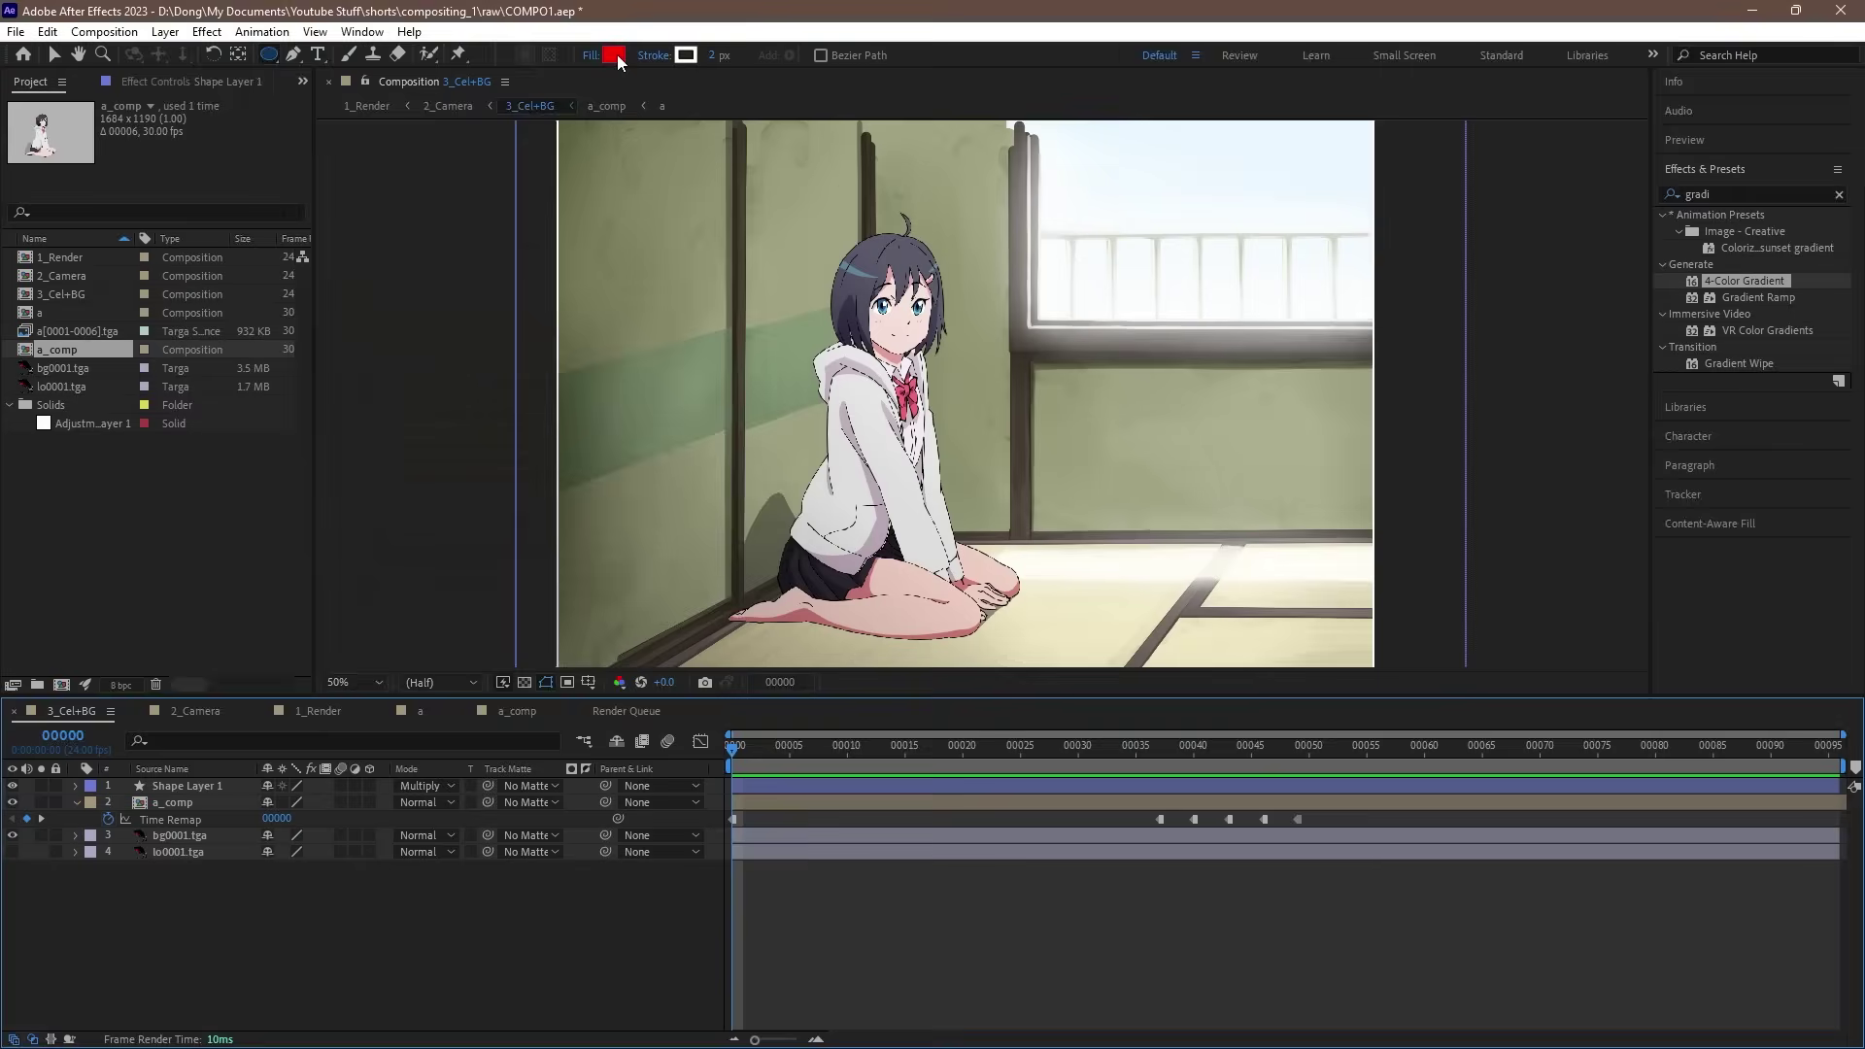
{"action": "left_click", "coordinate": [614, 55]}
{"action": "left_click_drag", "start_coordinate": [614, 431], "coordinate": [614, 413]}
{"action": "left_click_drag", "start_coordinate": [539, 335], "coordinate": [529, 279]}
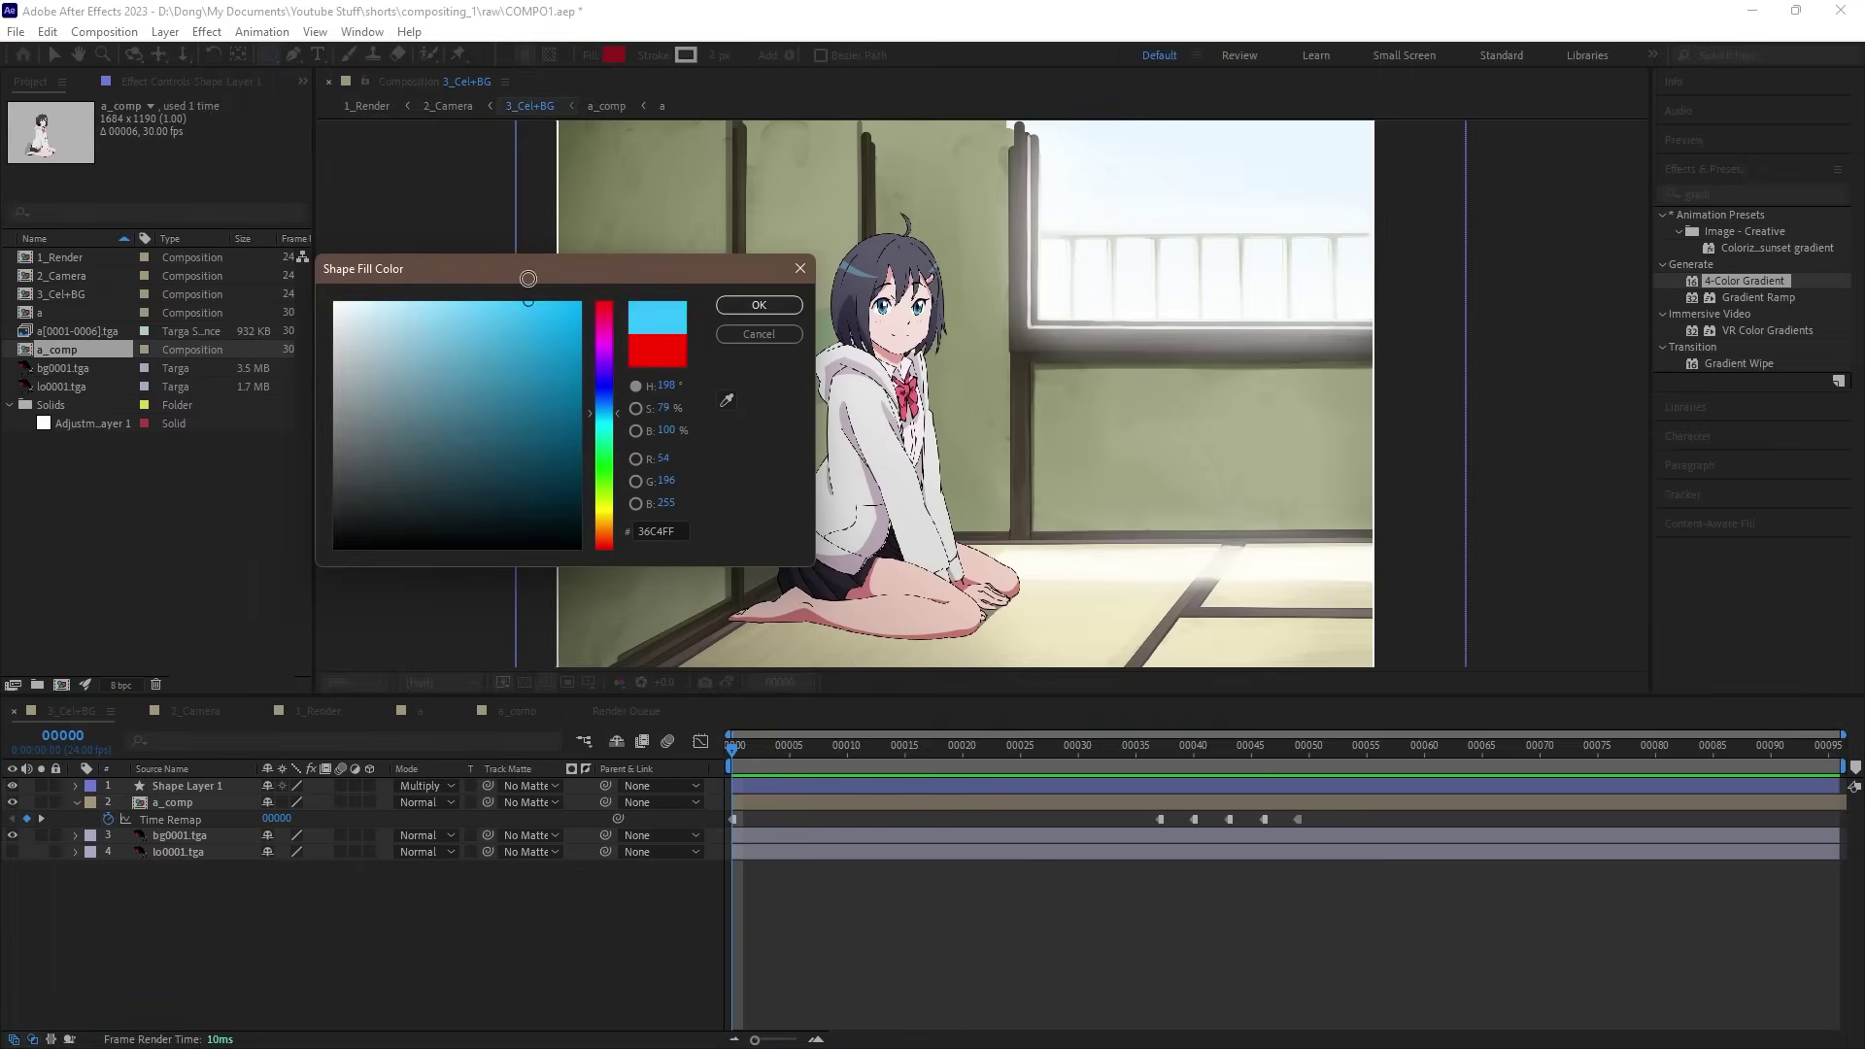
{"action": "left_click", "coordinate": [754, 304]}
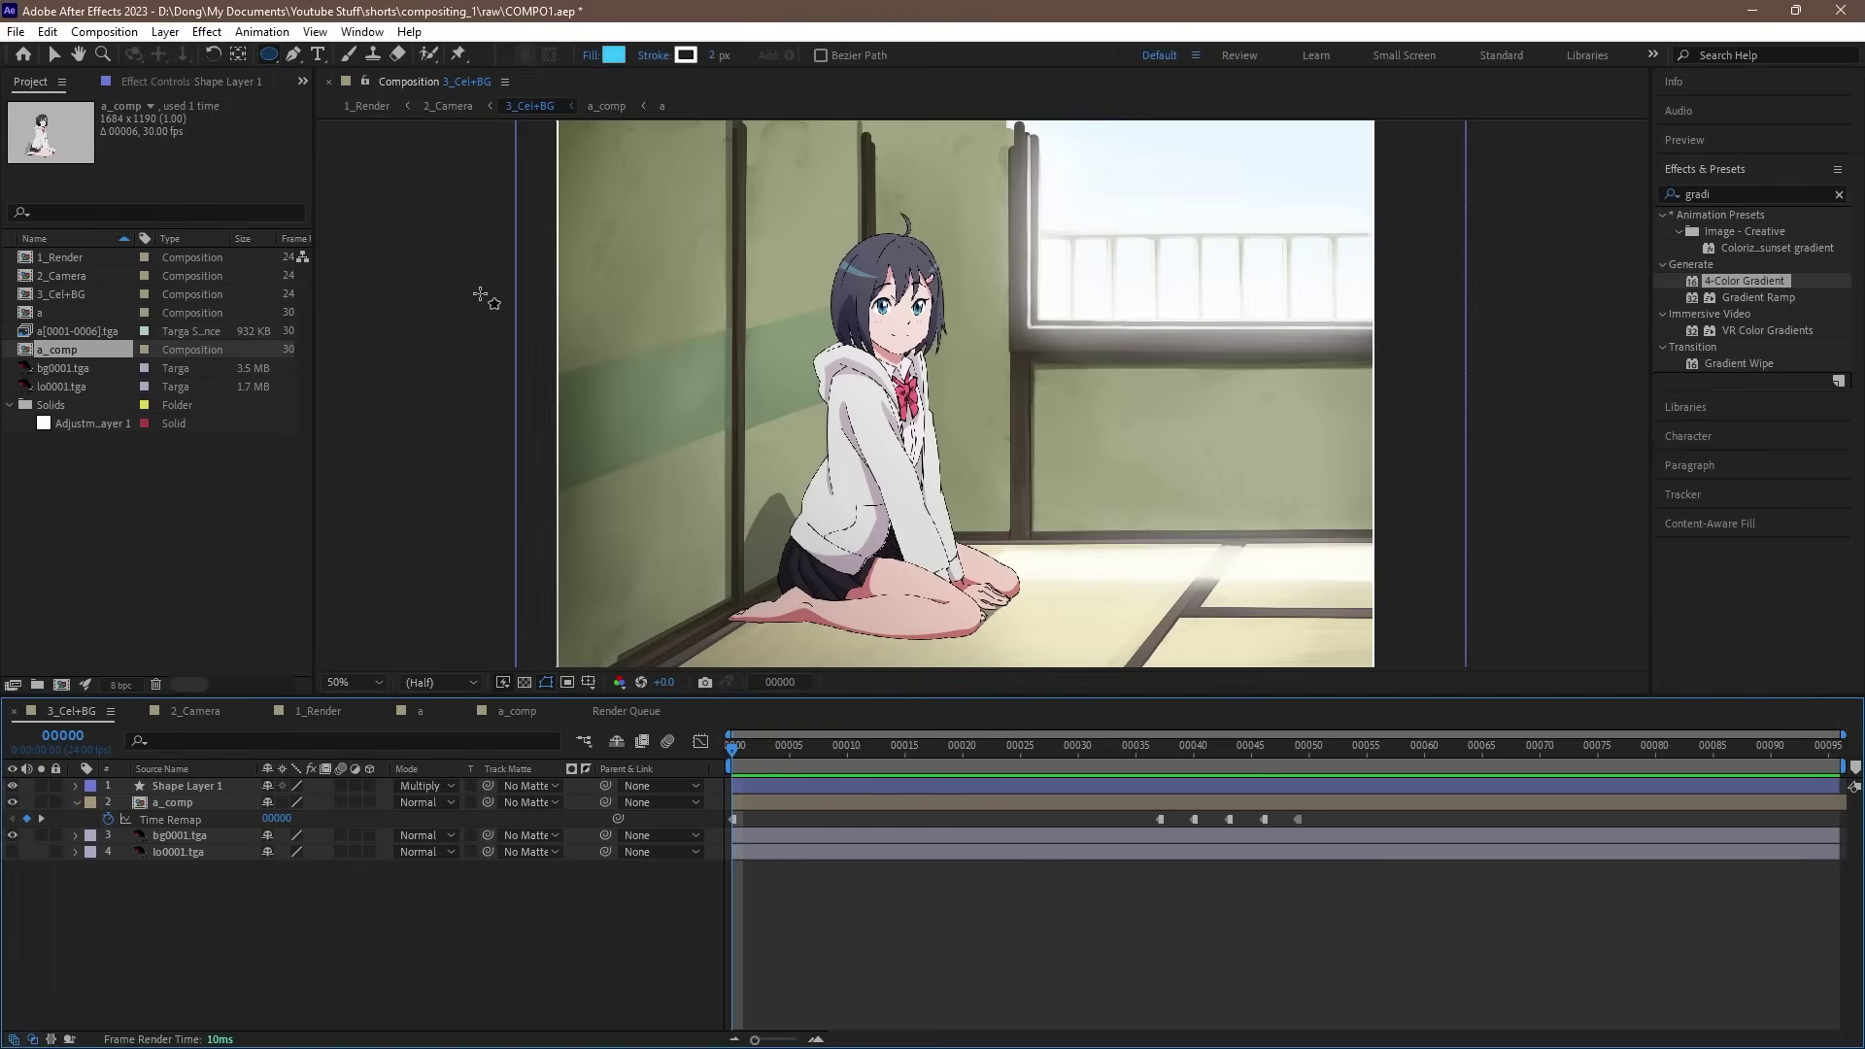
Step: Draw a huge ellipse over the top of the frame and set Ellipse 1's opacity to 60%
{"action": "scroll", "coordinate": [667, 229], "scroll_direction": "down", "scroll_amount": 2}
{"action": "mouse_move", "coordinate": [1338, 188]}
{"action": "left_mouse_down"}
{"action": "mouse_move", "coordinate": [695, 562]}
{"action": "mouse_move", "coordinate": [629, 436]}
{"action": "mouse_move", "coordinate": [621, 469]}
{"action": "left_mouse_up"}
{"action": "scroll", "coordinate": [621, 470], "scroll_direction": "up", "scroll_amount": 4}
{"action": "left_click", "coordinate": [109, 819]}
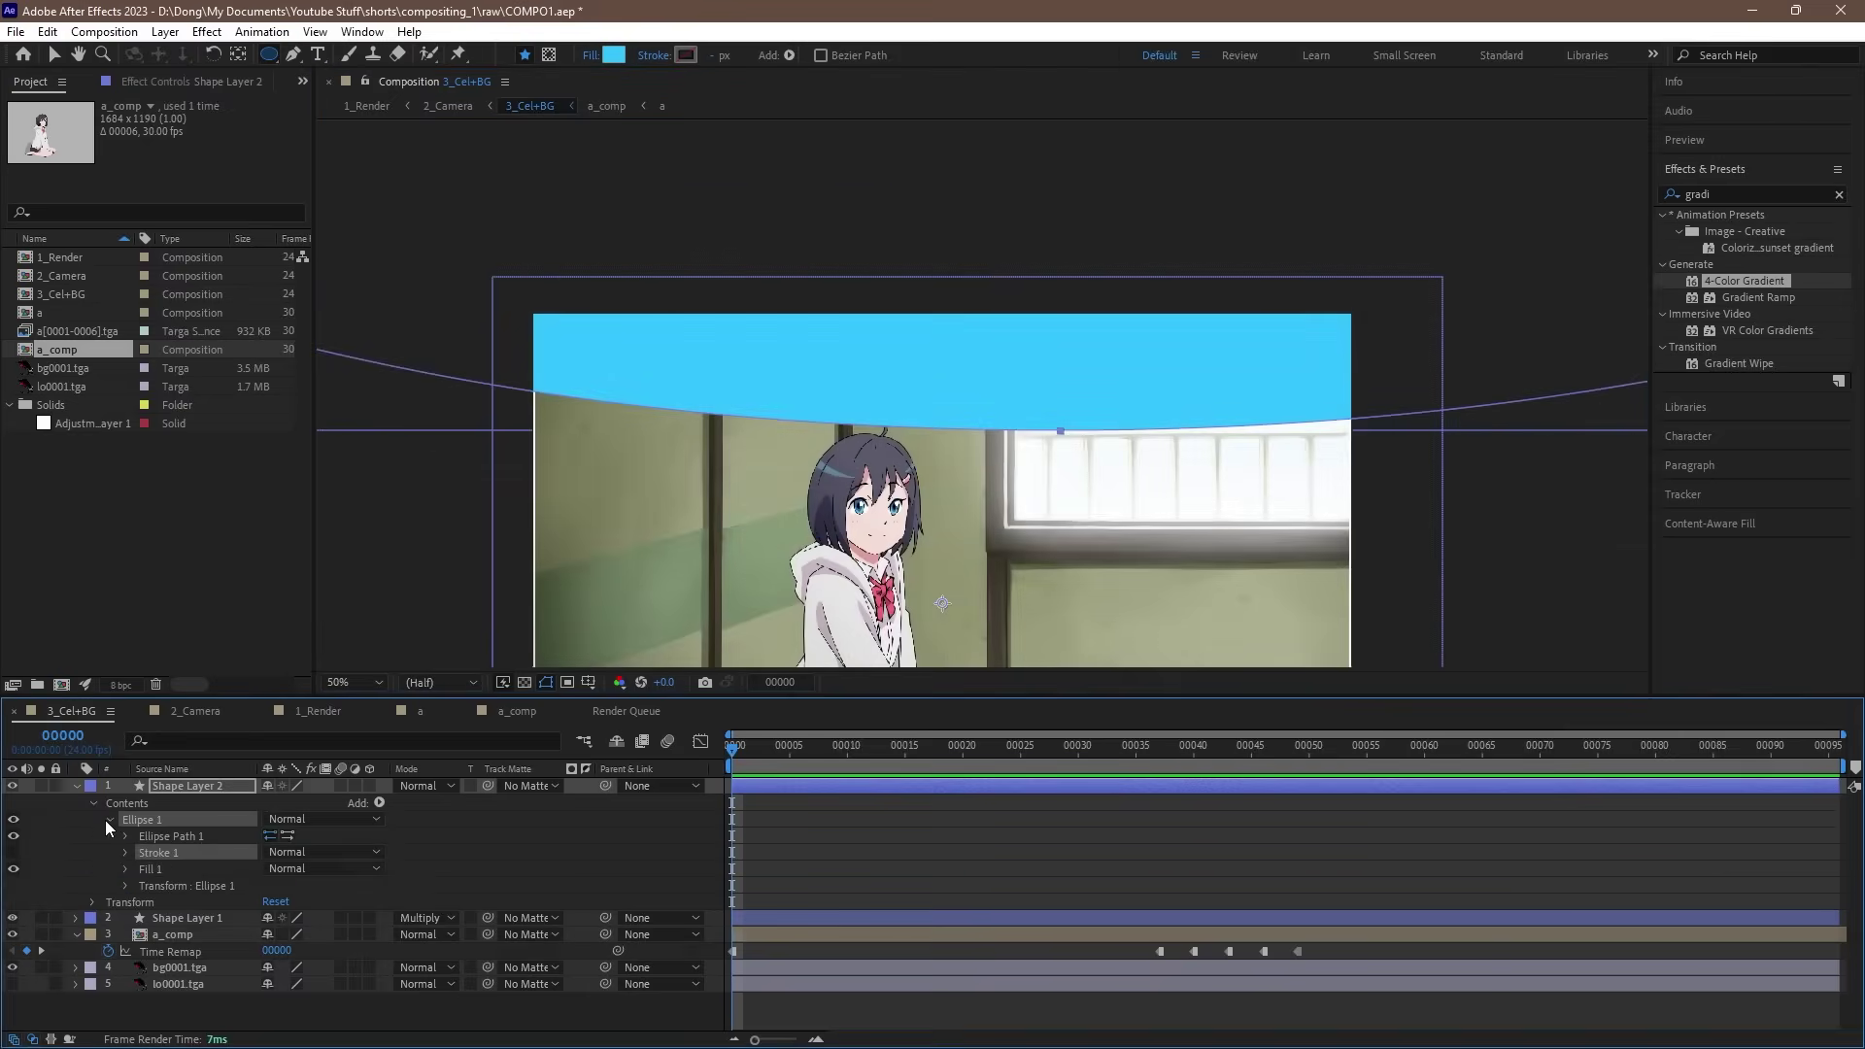
{"action": "left_click", "coordinate": [126, 885]}
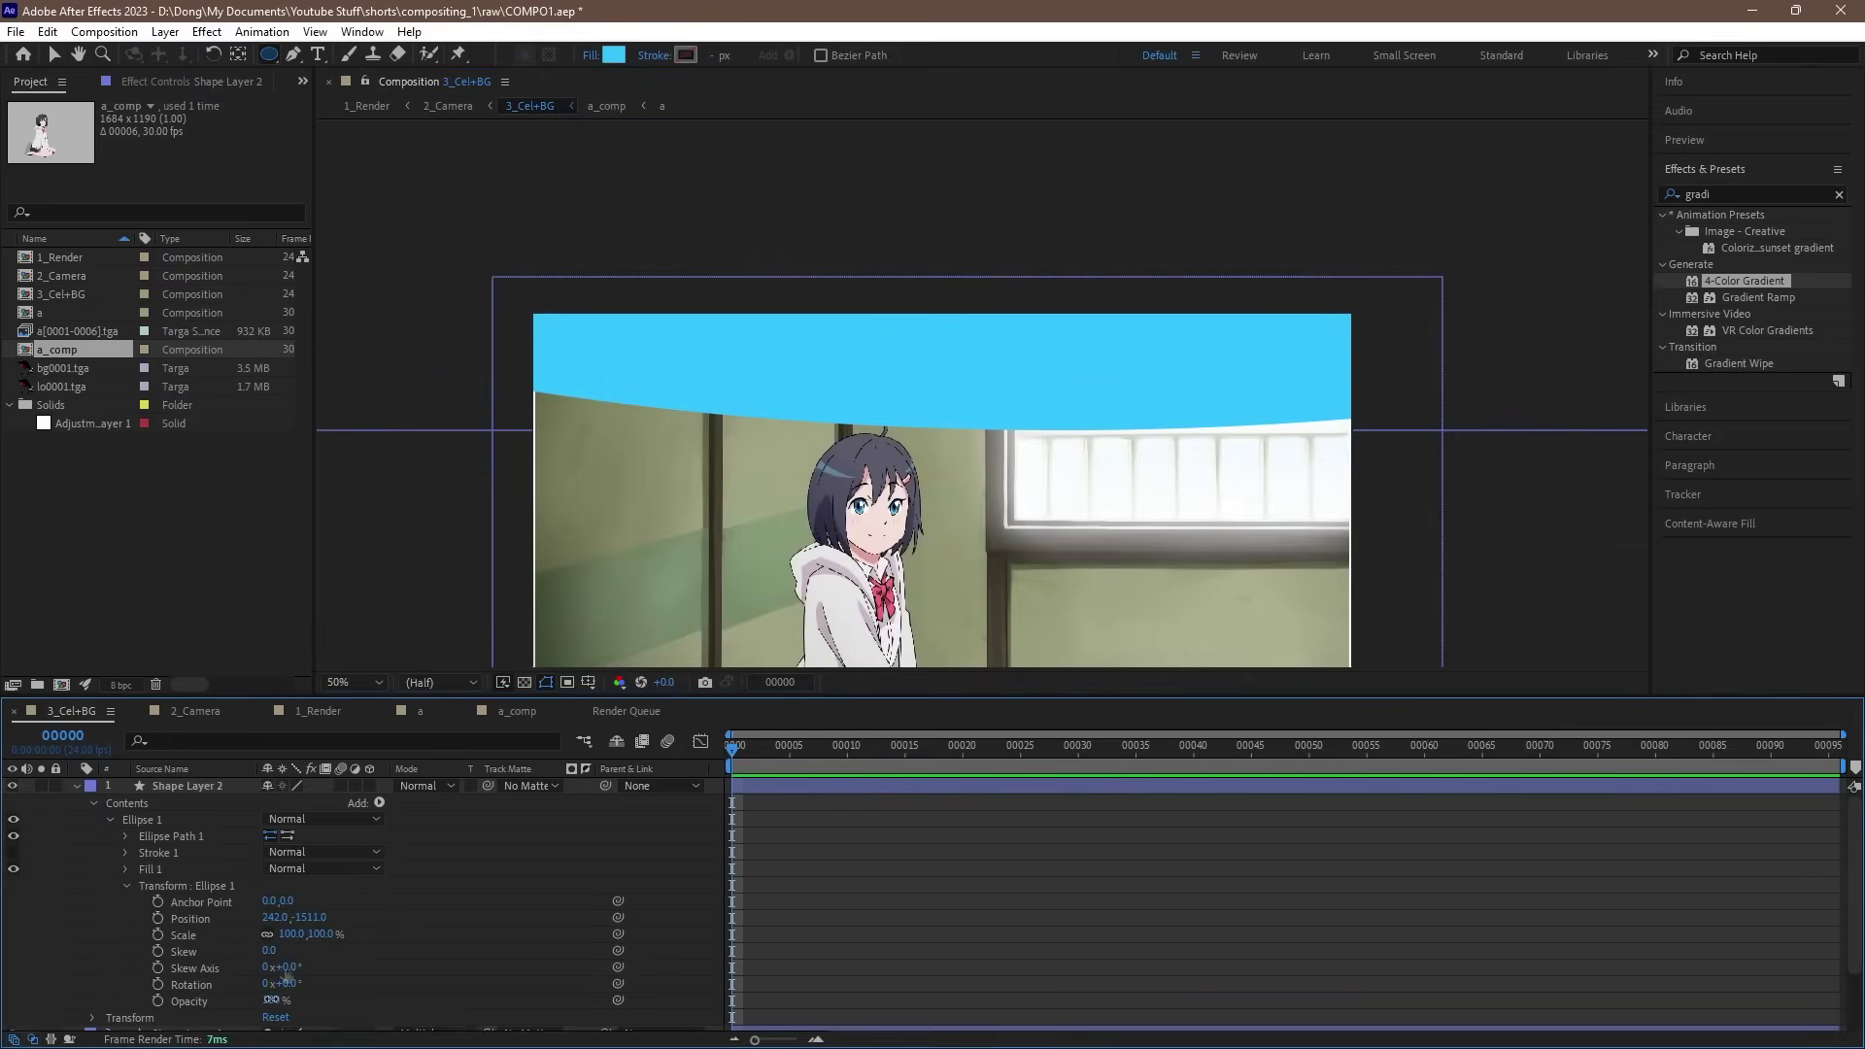
{"action": "left_click", "coordinate": [278, 1000]}
{"action": "type", "text": "60"}
{"action": "key", "text": "Return"}
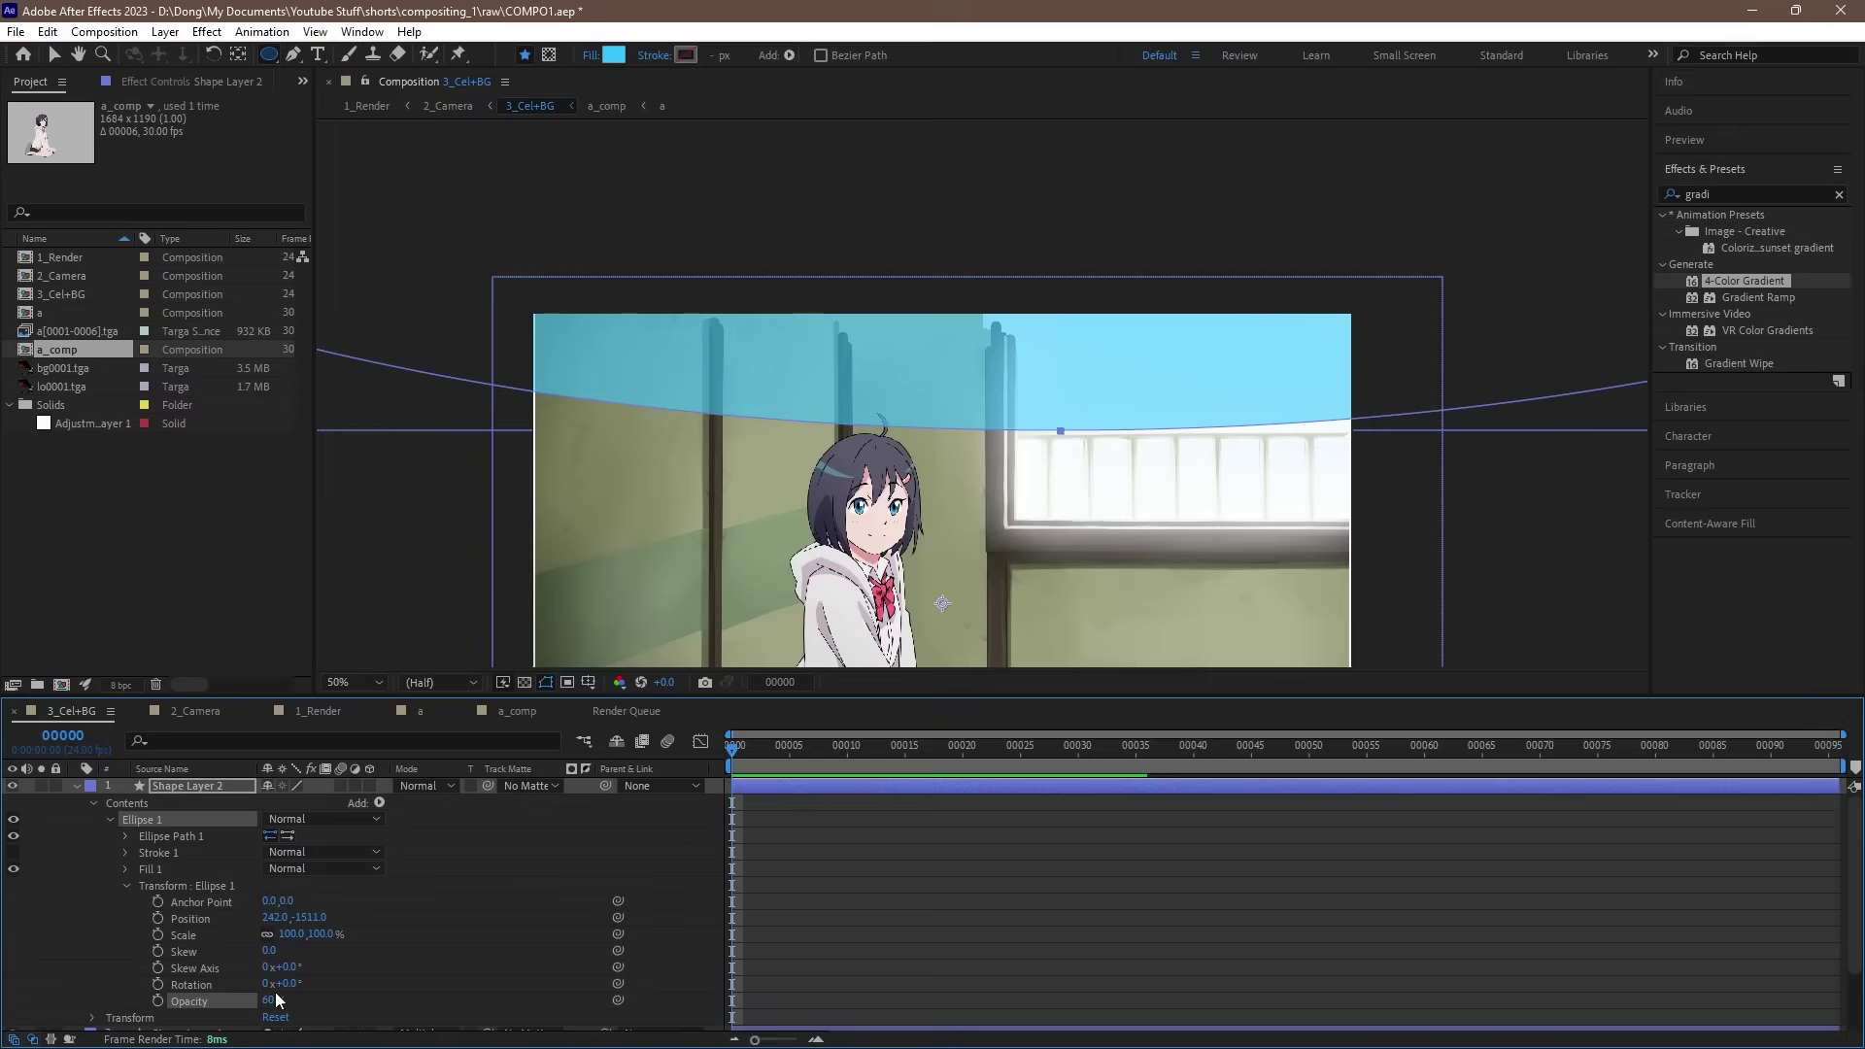
Step: Add Fast Box Blur to the cyan ellipse on Shape Layer 2 with Blur Radius 223
{"action": "left_click", "coordinate": [1667, 194]}
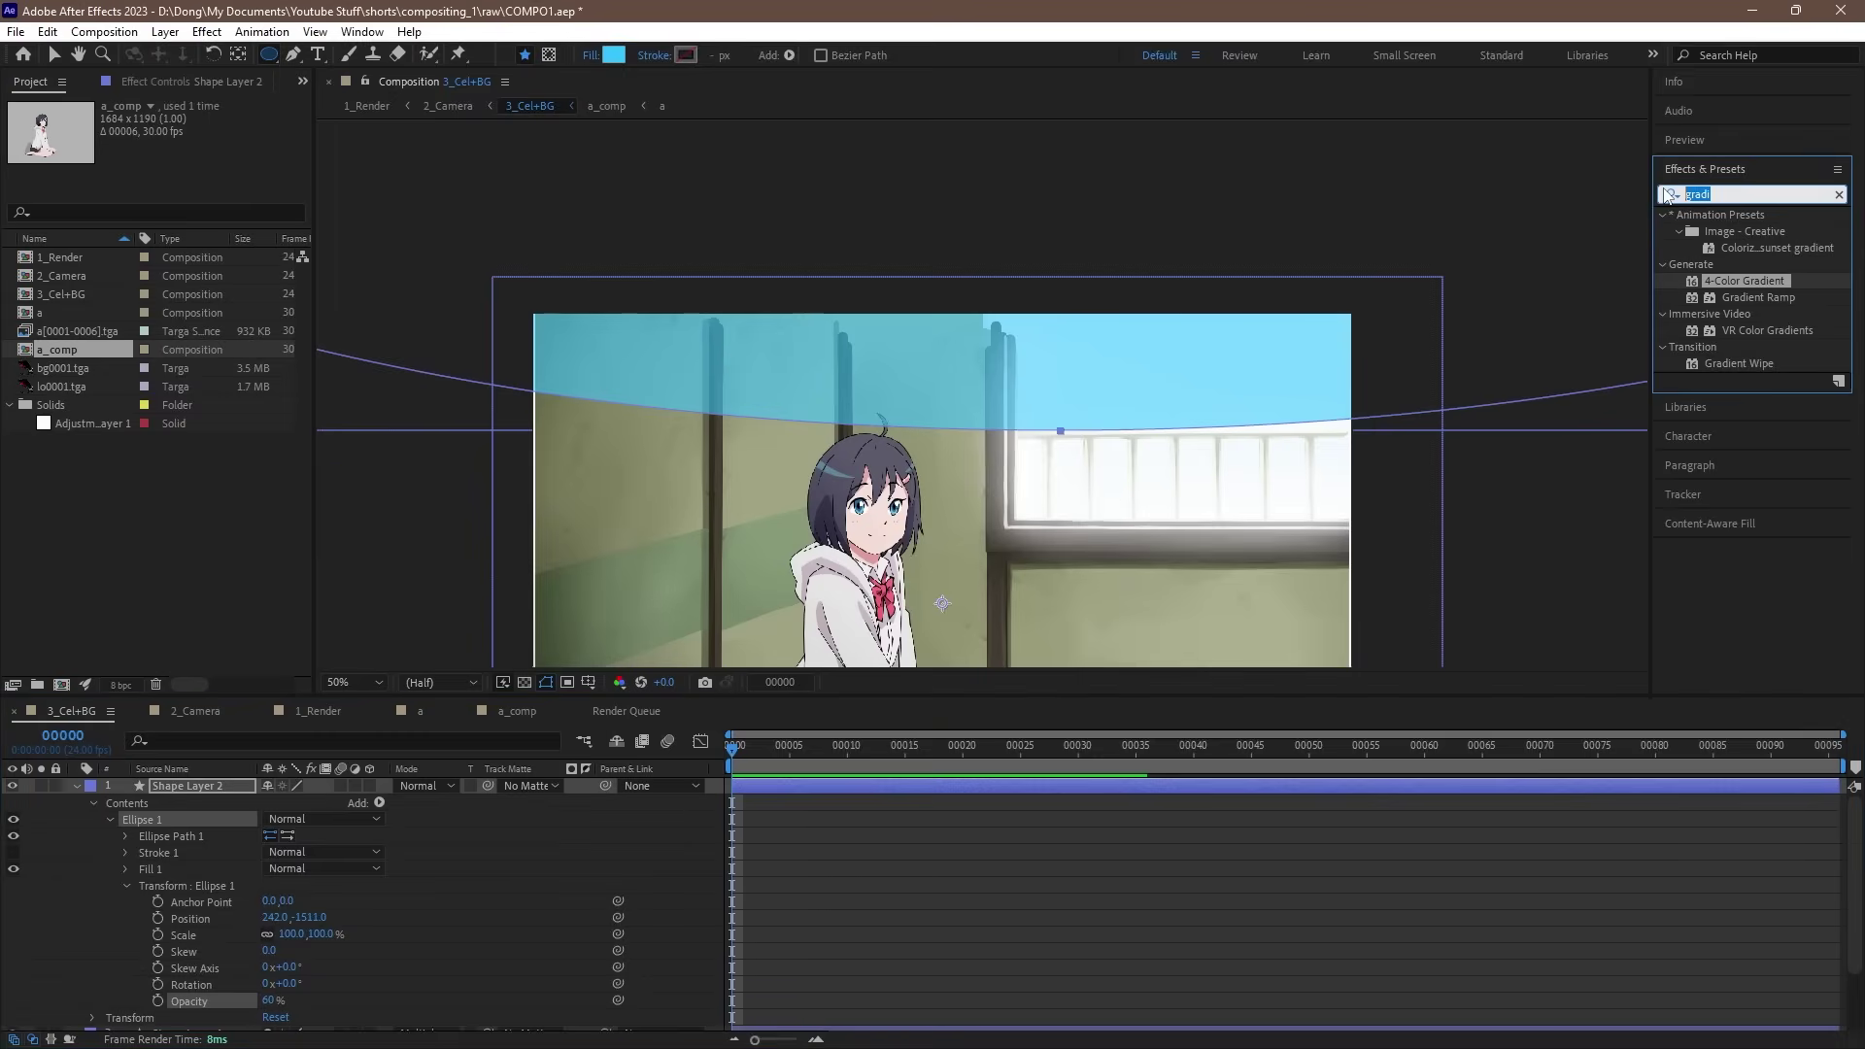
{"action": "type", "text": "blur"}
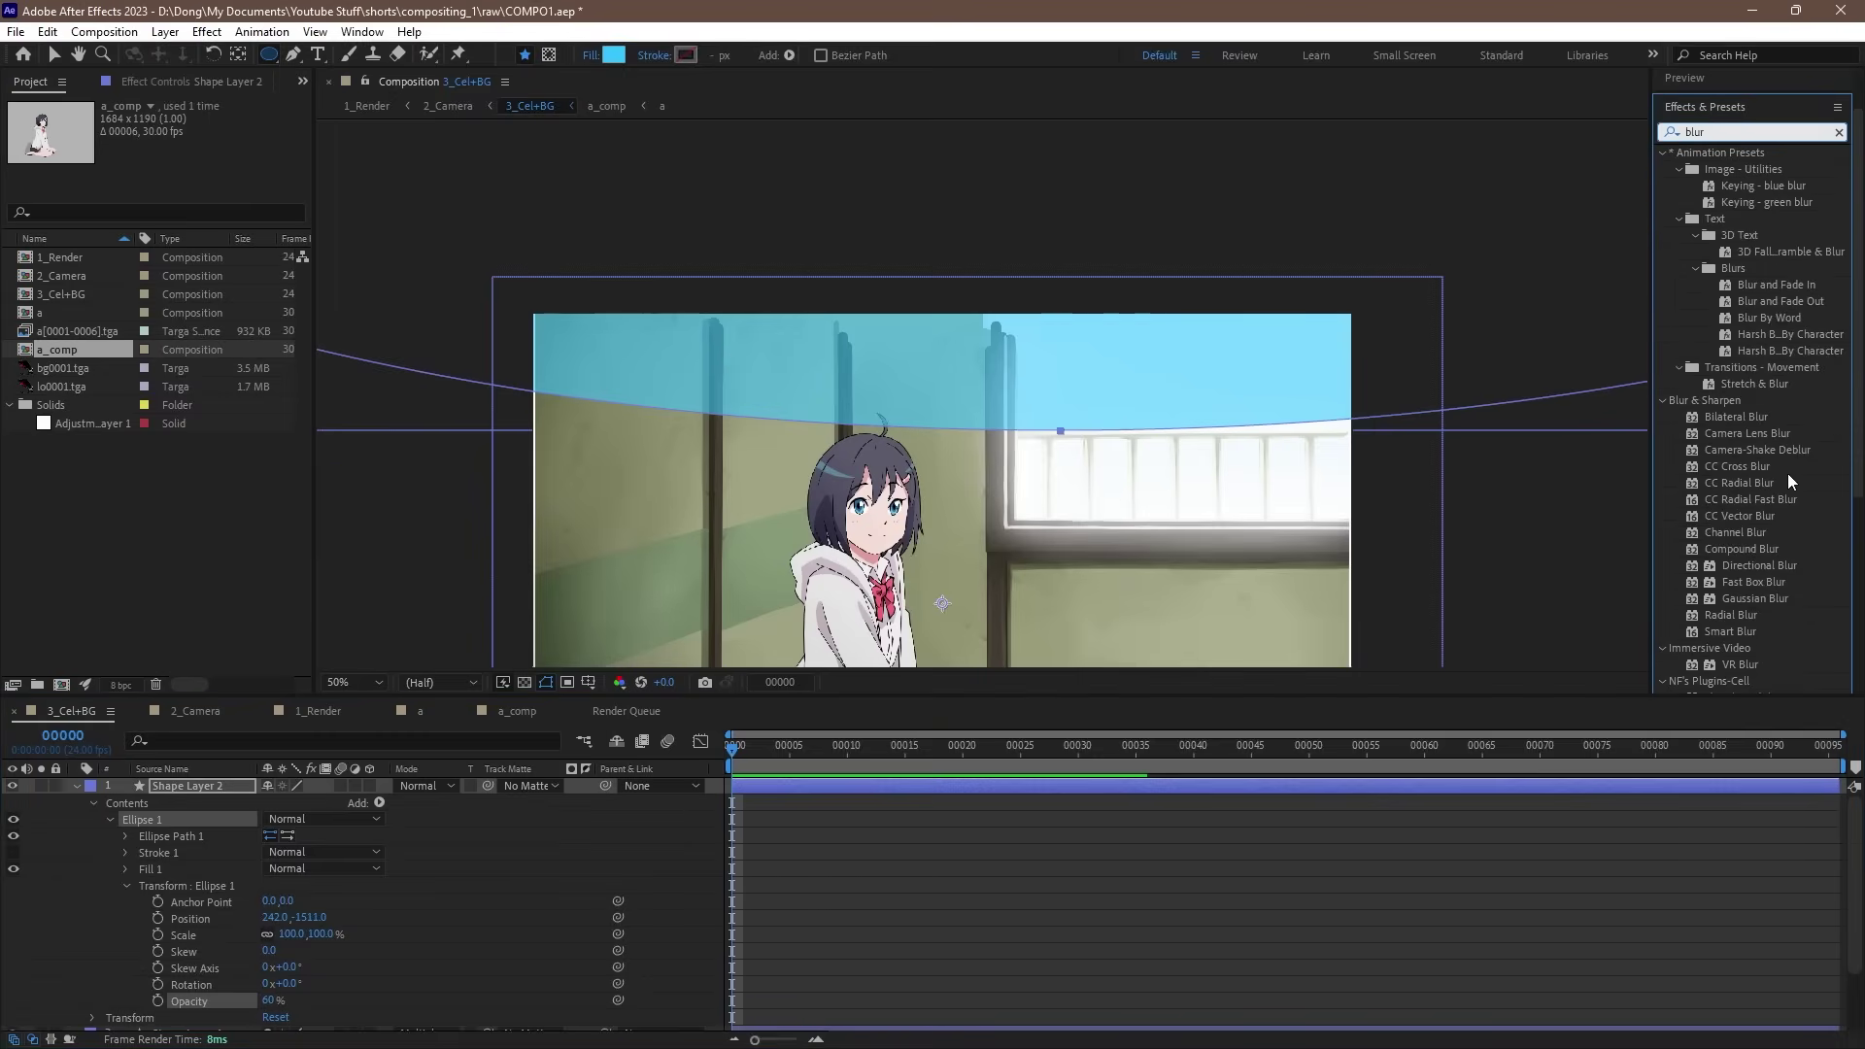
{"action": "left_click_drag", "start_coordinate": [1753, 582], "coordinate": [882, 358]}
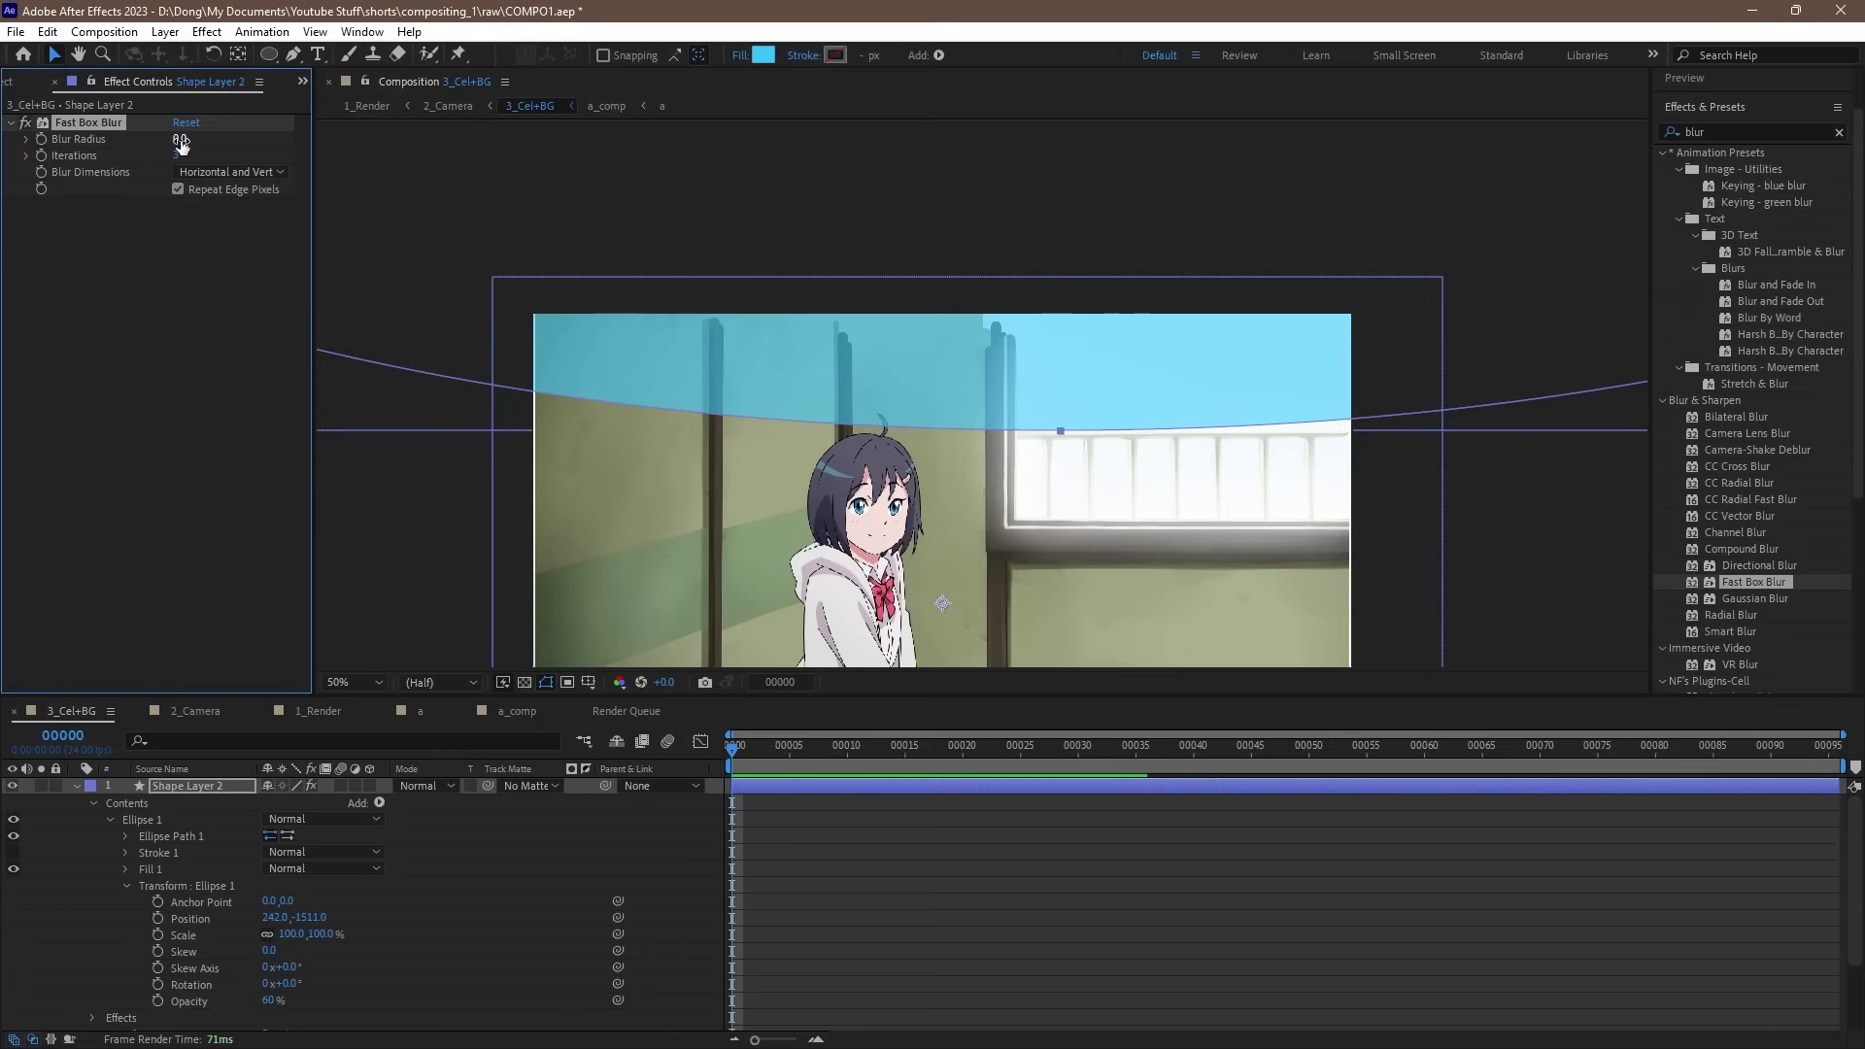
{"action": "left_click_drag", "start_coordinate": [180, 144], "coordinate": [450, 169]}
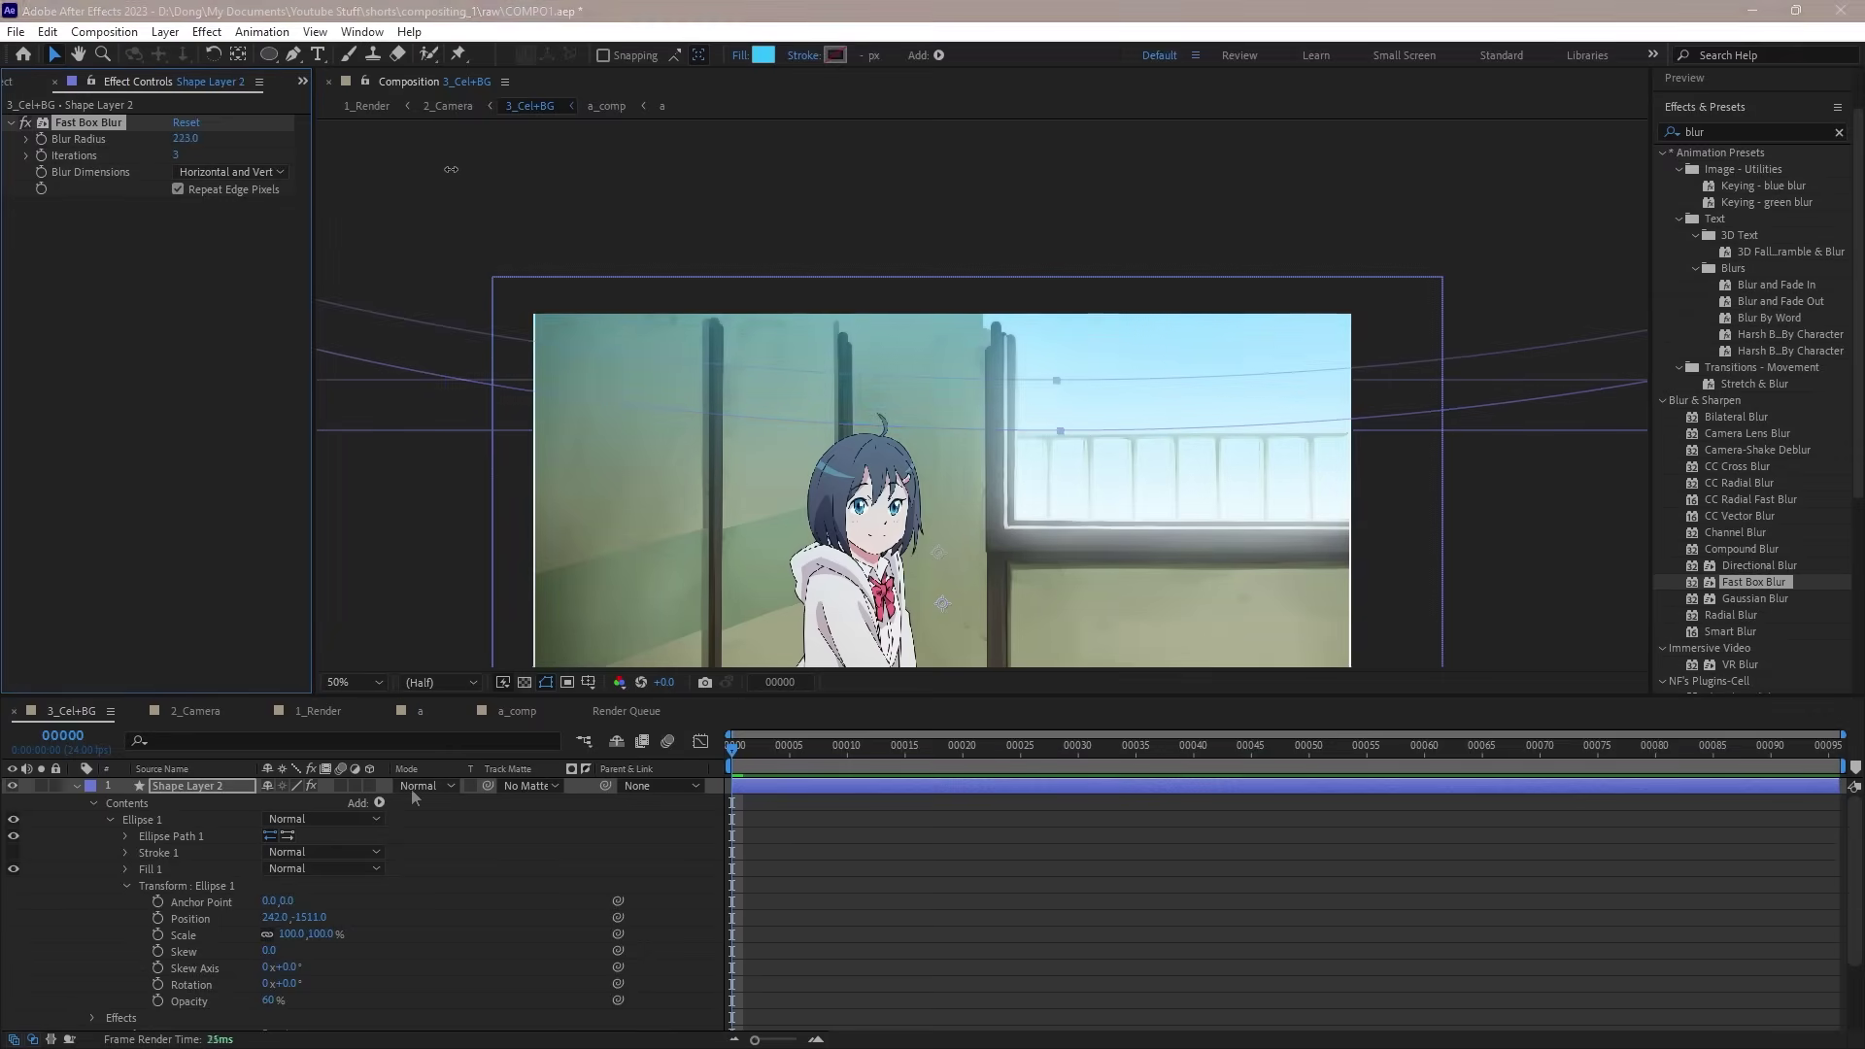
Step: Set Shape Layer 2's blending mode to Color Dodge
{"action": "left_click", "coordinate": [416, 788]}
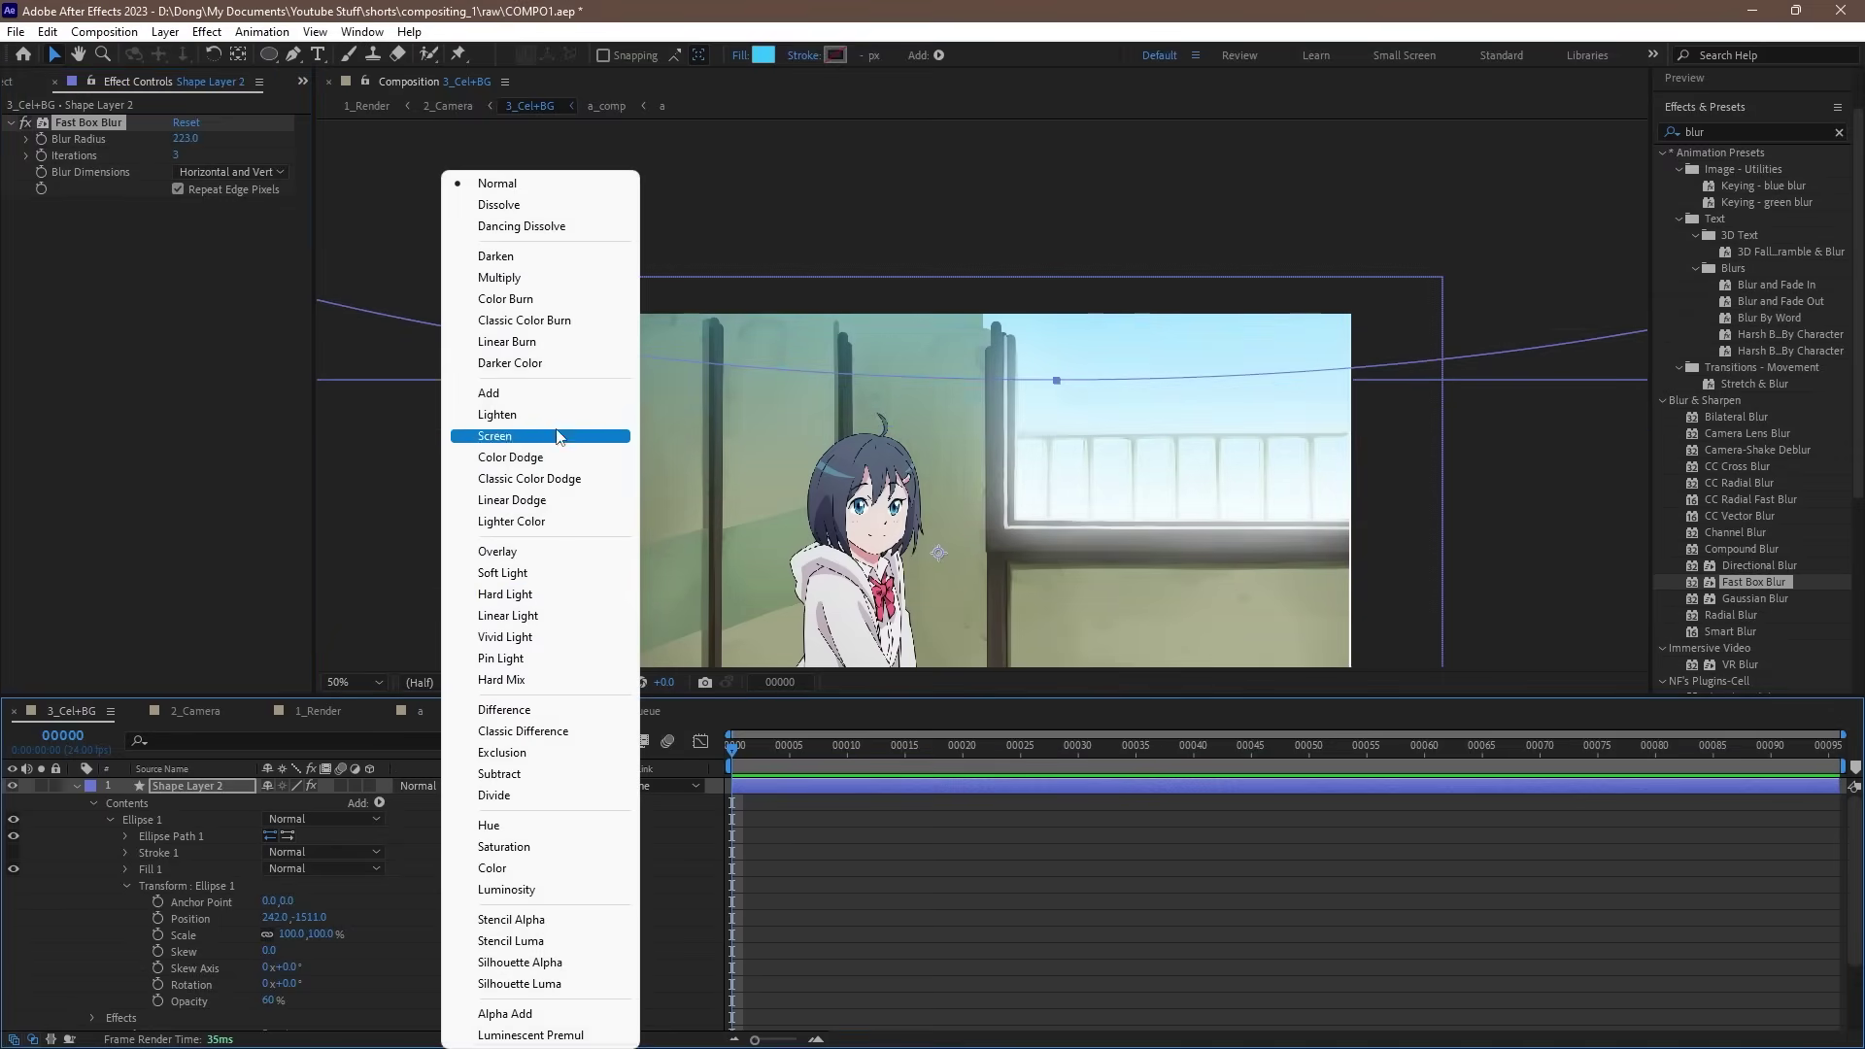
{"action": "left_click", "coordinate": [544, 457]}
{"action": "left_click", "coordinate": [172, 400]}
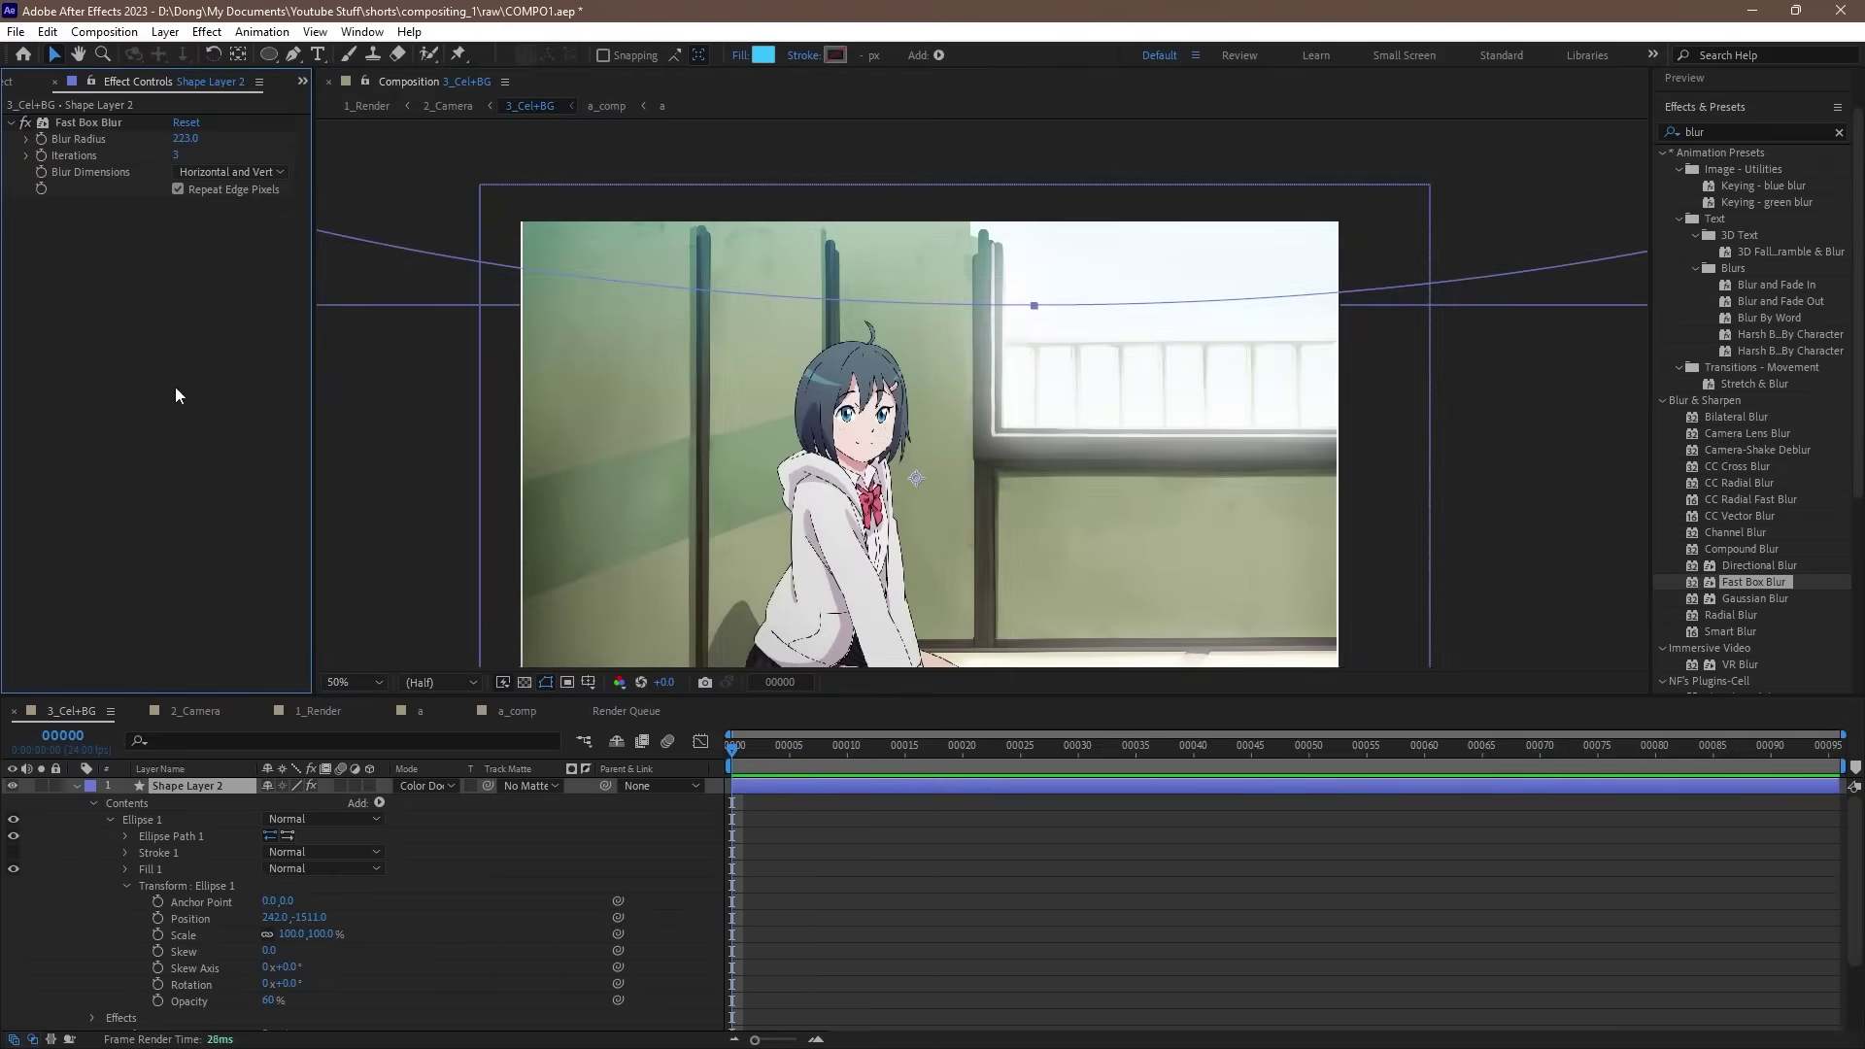
Step: Add Hue/Saturation to the glow, shifting Master Hue to -126° and adjusting Master Lightness
{"action": "right_click", "coordinate": [176, 393]}
{"action": "mouse_move", "coordinate": [367, 522]}
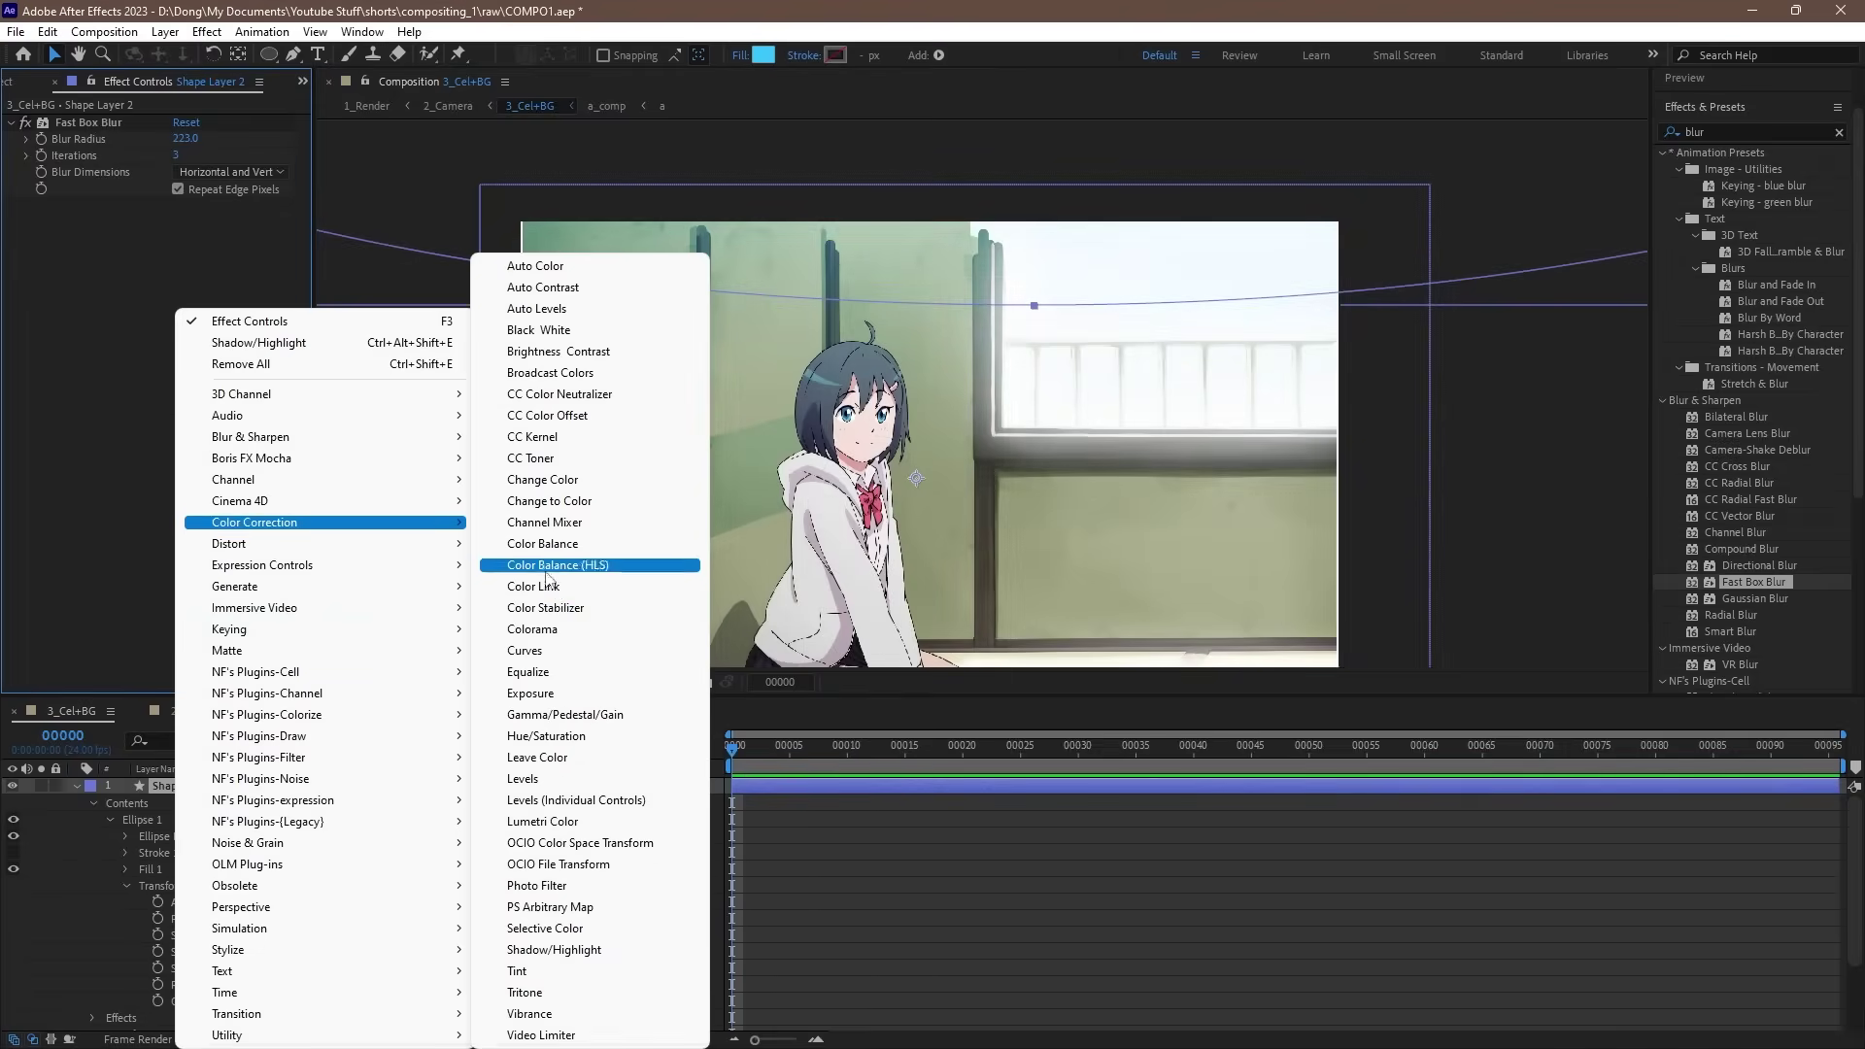
{"action": "left_click", "coordinate": [544, 748]}
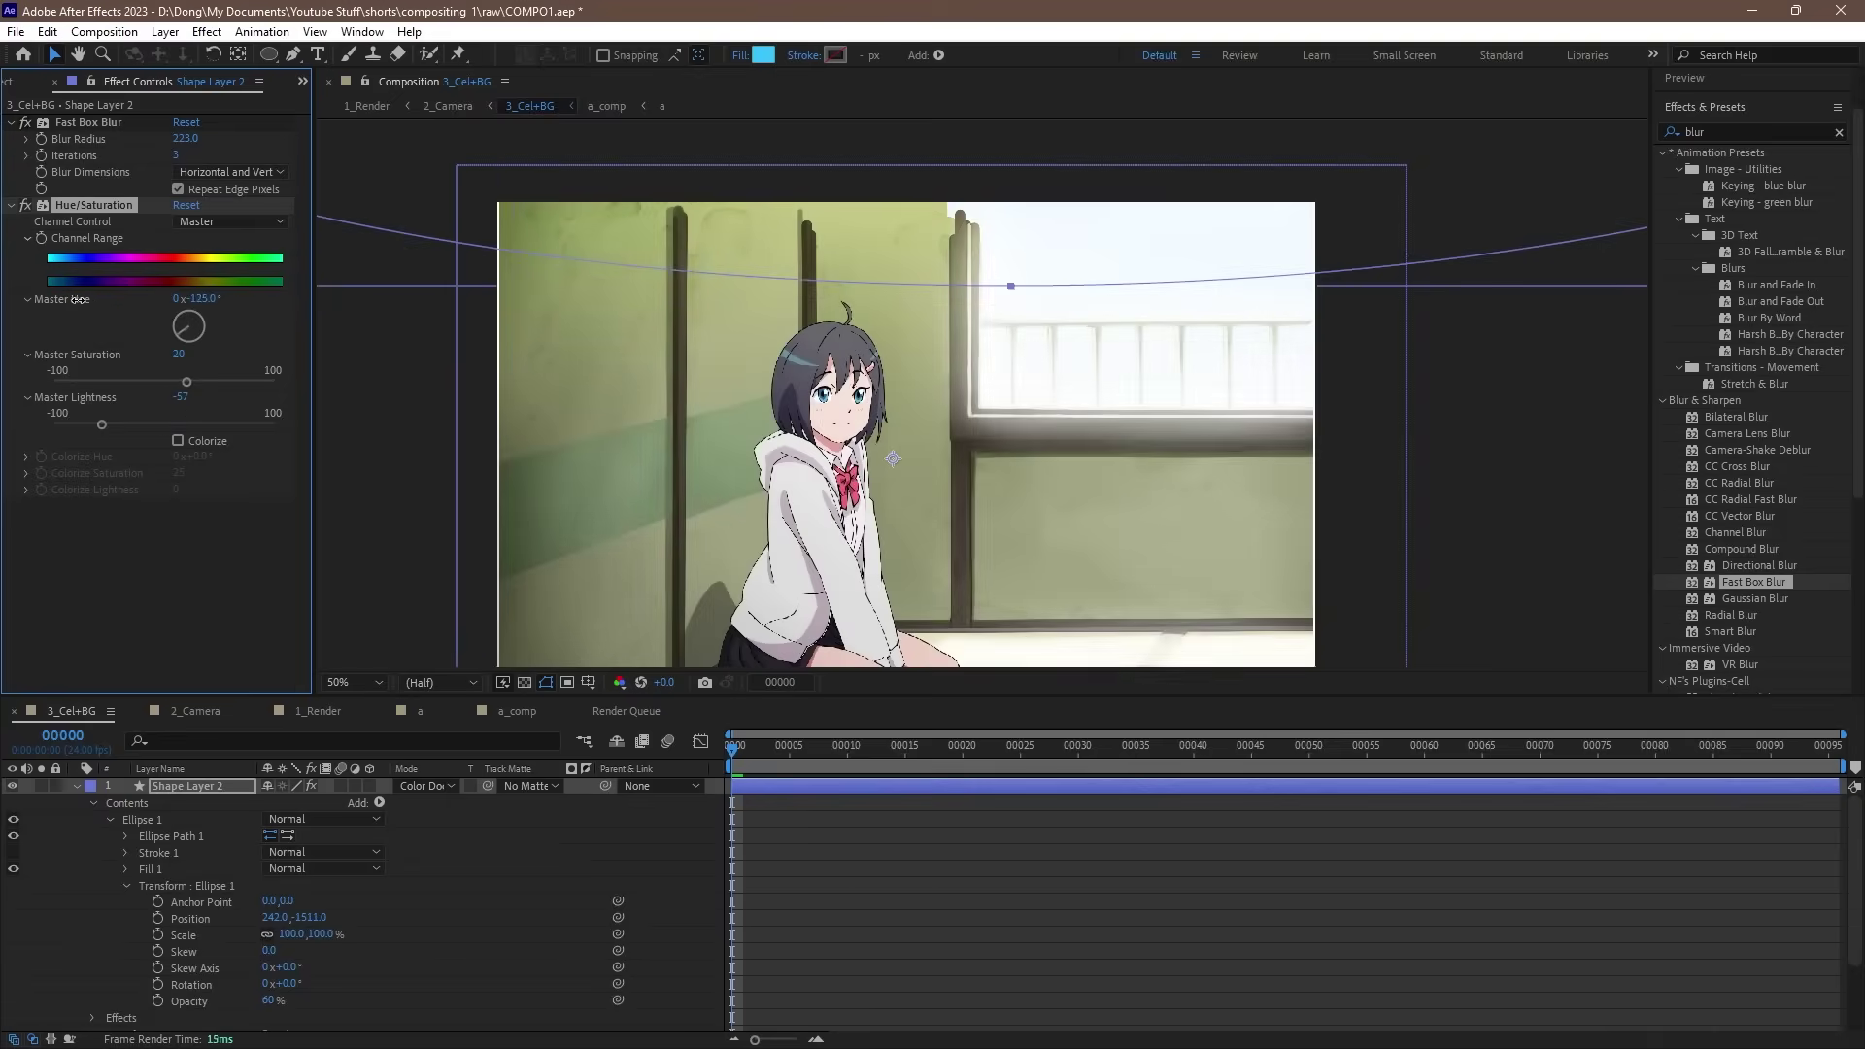
{"action": "left_click_drag", "start_coordinate": [76, 299], "coordinate": [73, 299]}
{"action": "mouse_move", "coordinate": [177, 419]}
{"action": "left_mouse_down"}
{"action": "mouse_move", "coordinate": [165, 410]}
{"action": "mouse_move", "coordinate": [226, 410]}
{"action": "mouse_move", "coordinate": [184, 424]}
{"action": "left_mouse_up"}
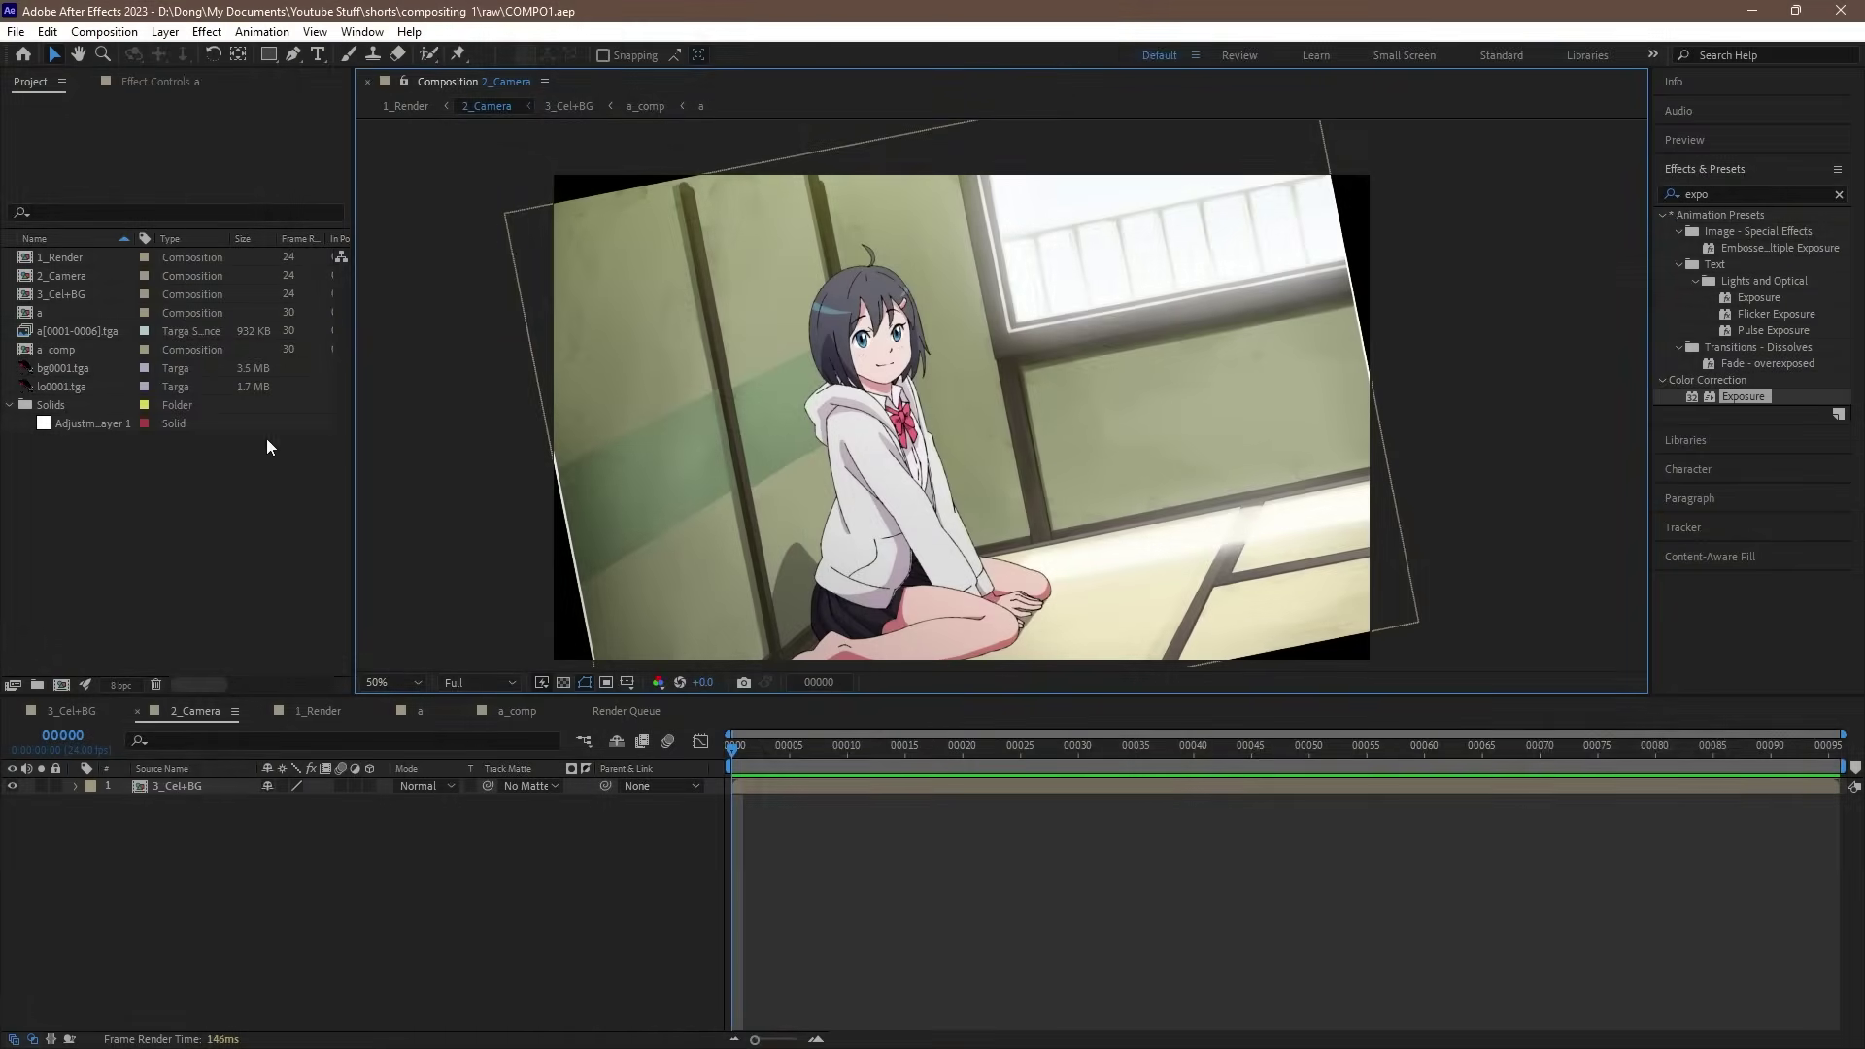
Step: Add Adjustment Layer 1 on top of 2_Camera and turn on its adjustment switch
{"action": "left_click_drag", "start_coordinate": [107, 425], "coordinate": [206, 782]}
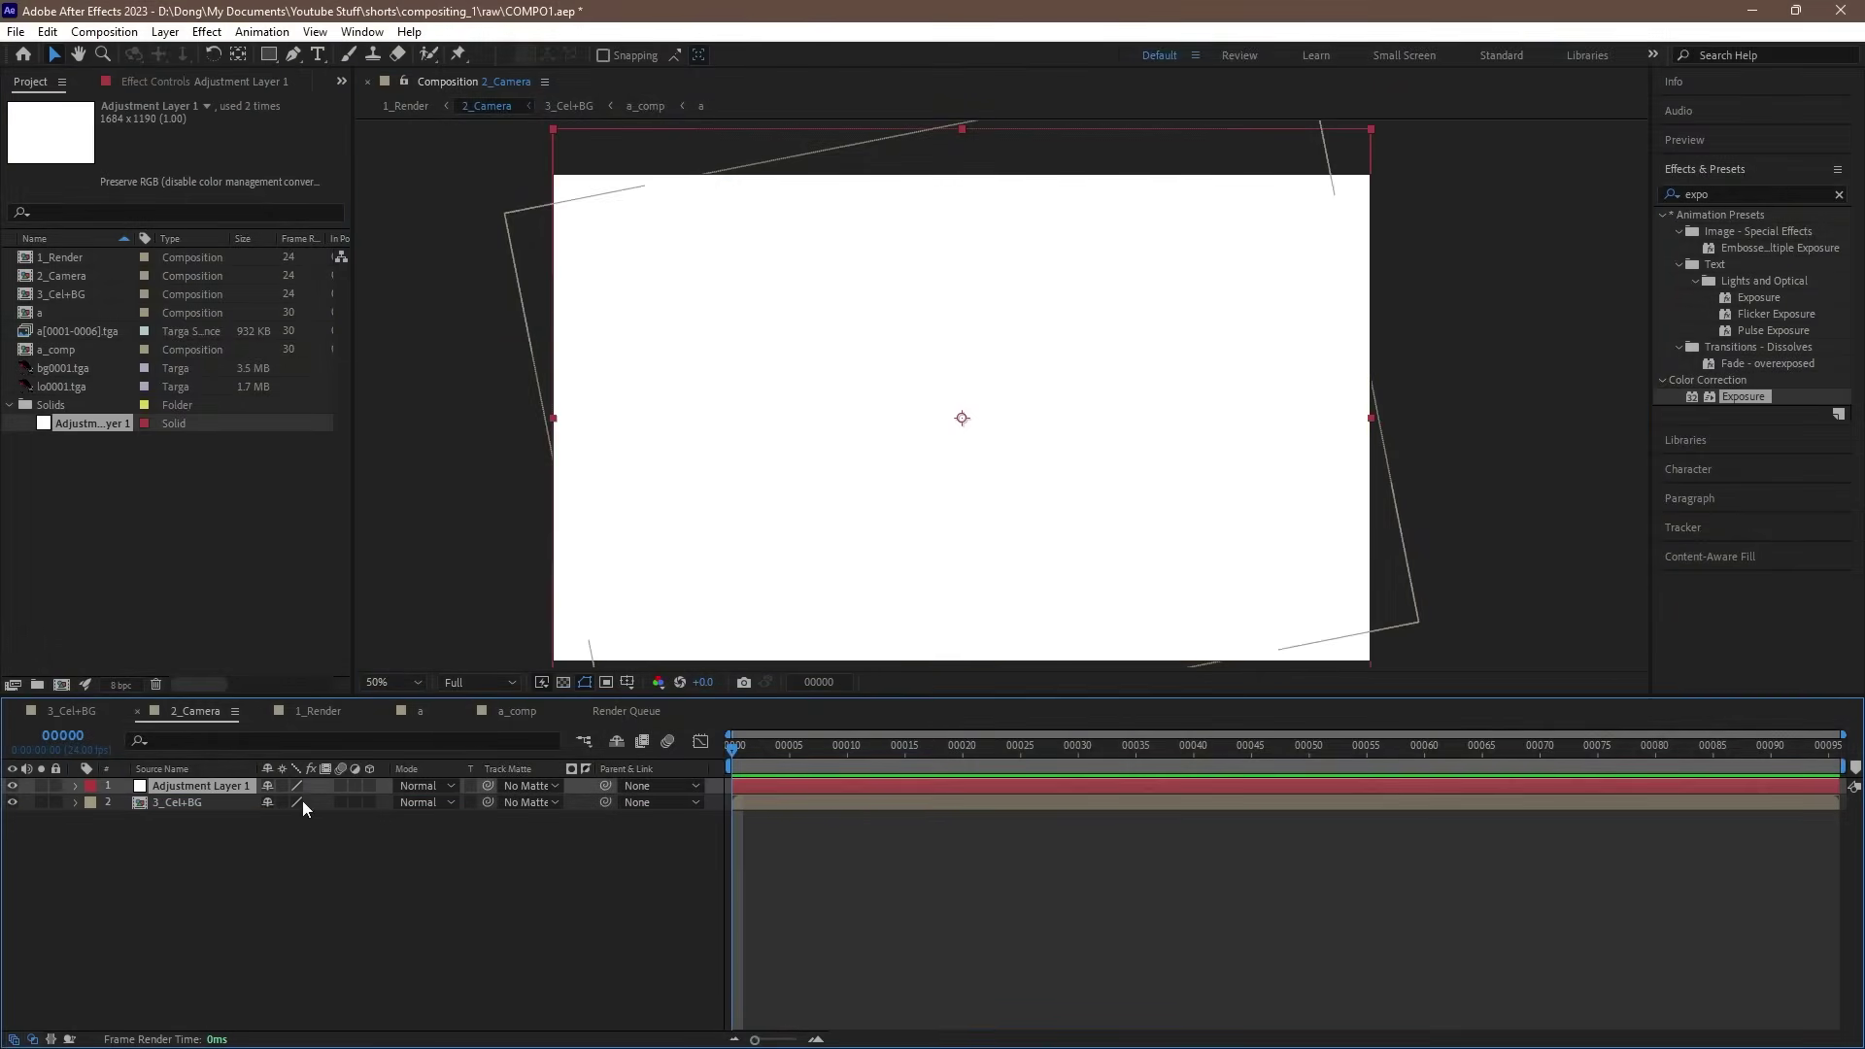
{"action": "left_click", "coordinate": [354, 786]}
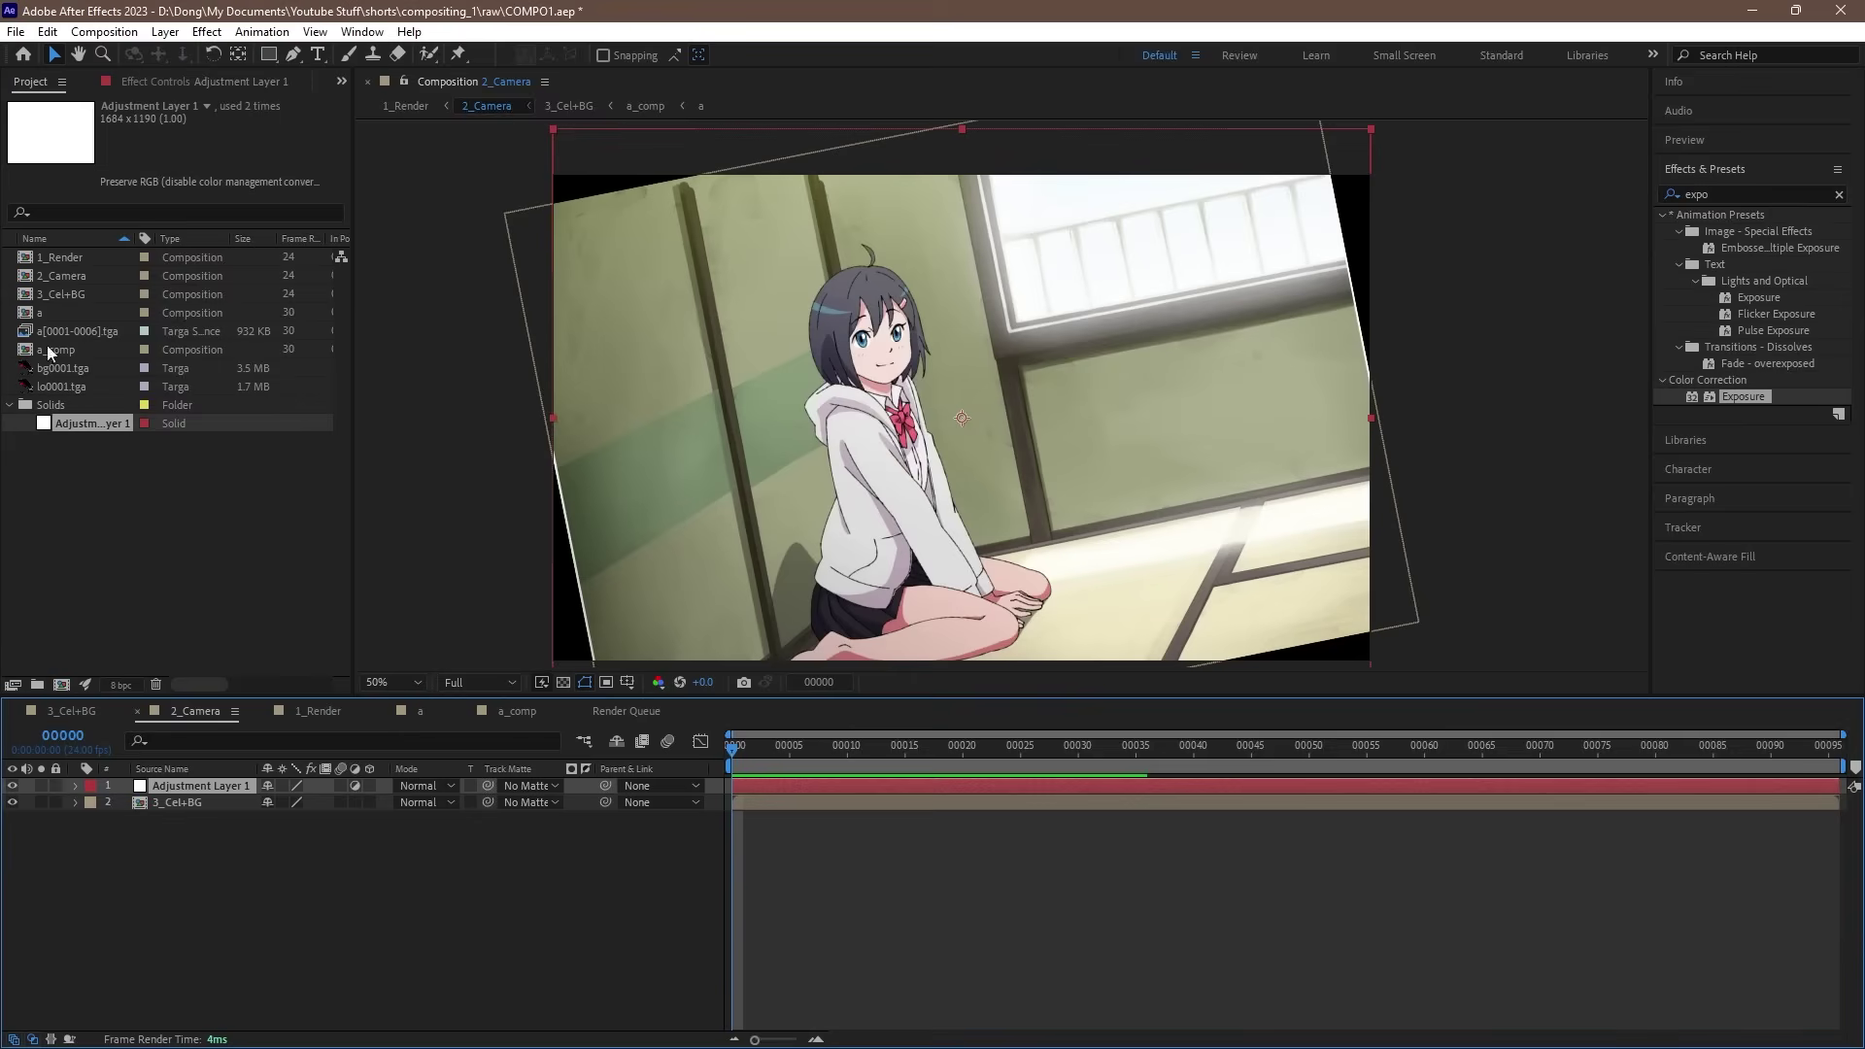
{"action": "left_click", "coordinate": [136, 85]}
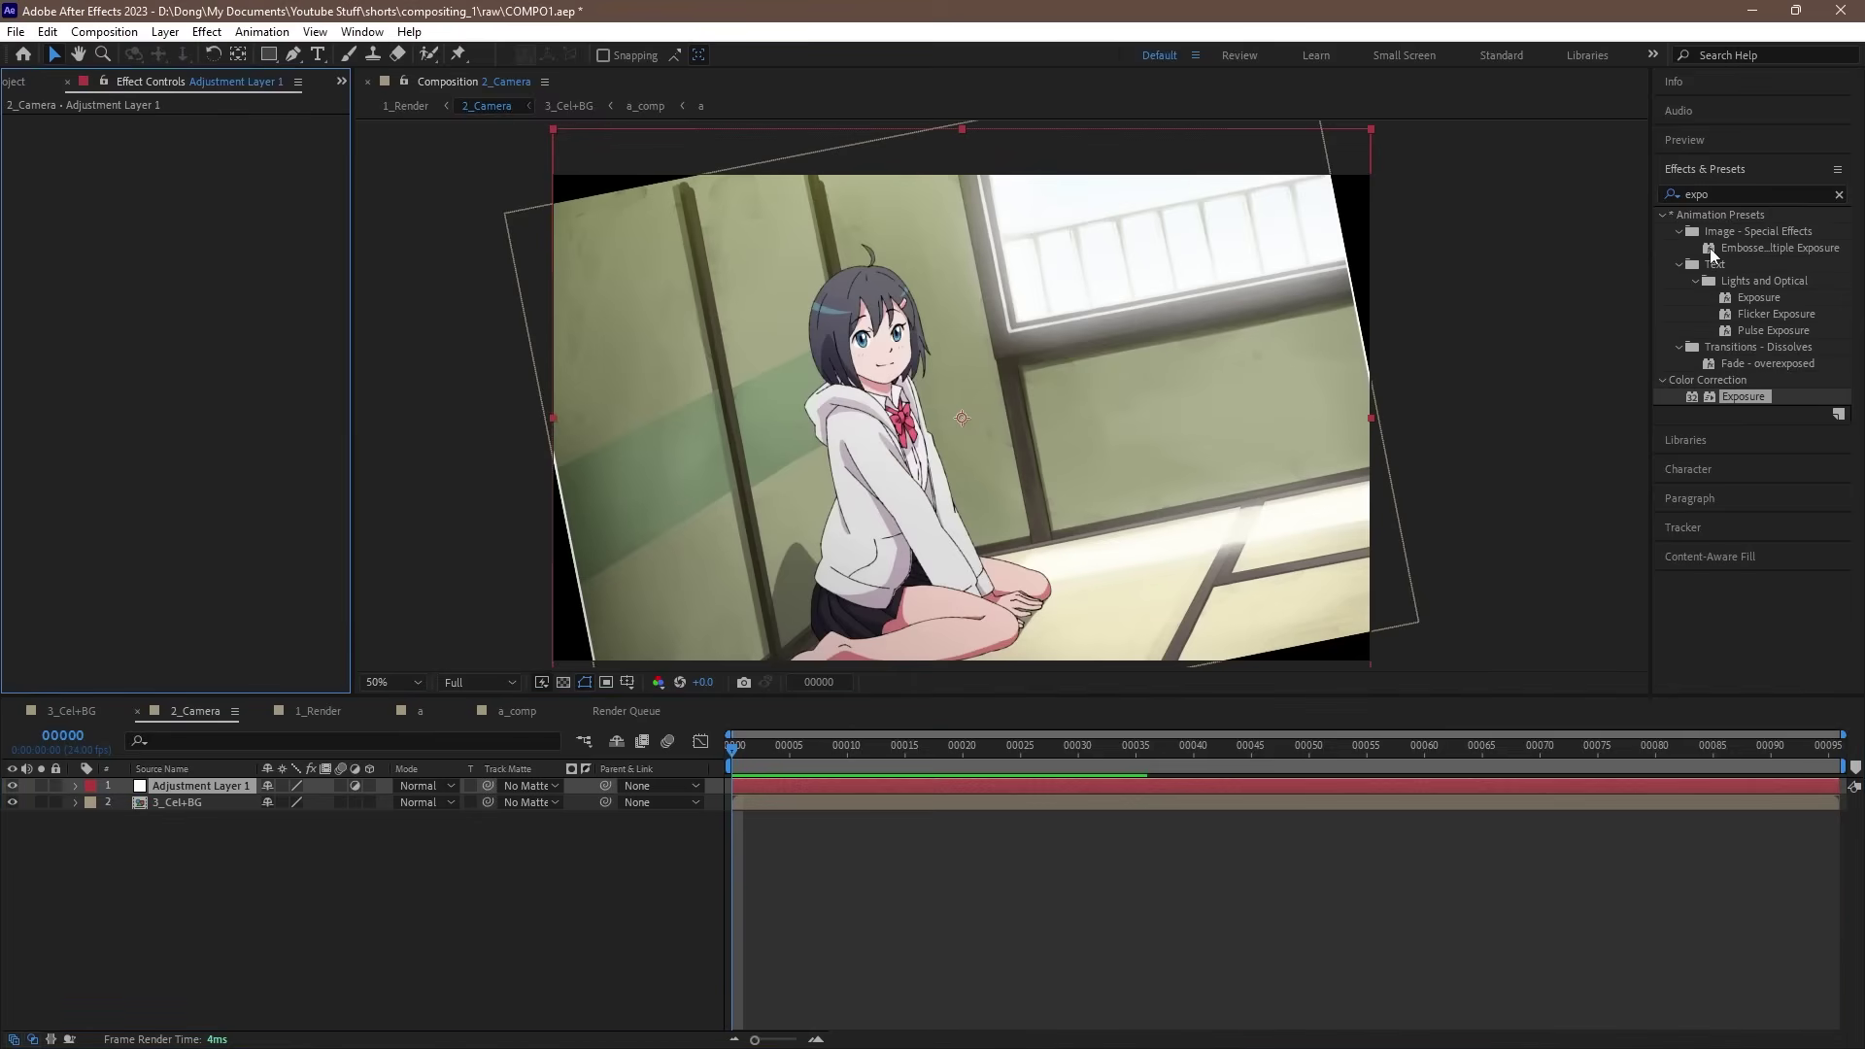
Step: Apply Color Balance (HLS) to the adjustment layer with Saturation -50
{"action": "left_click", "coordinate": [1832, 211]}
{"action": "left_click", "coordinate": [1719, 192]}
{"action": "type", "text": "color"}
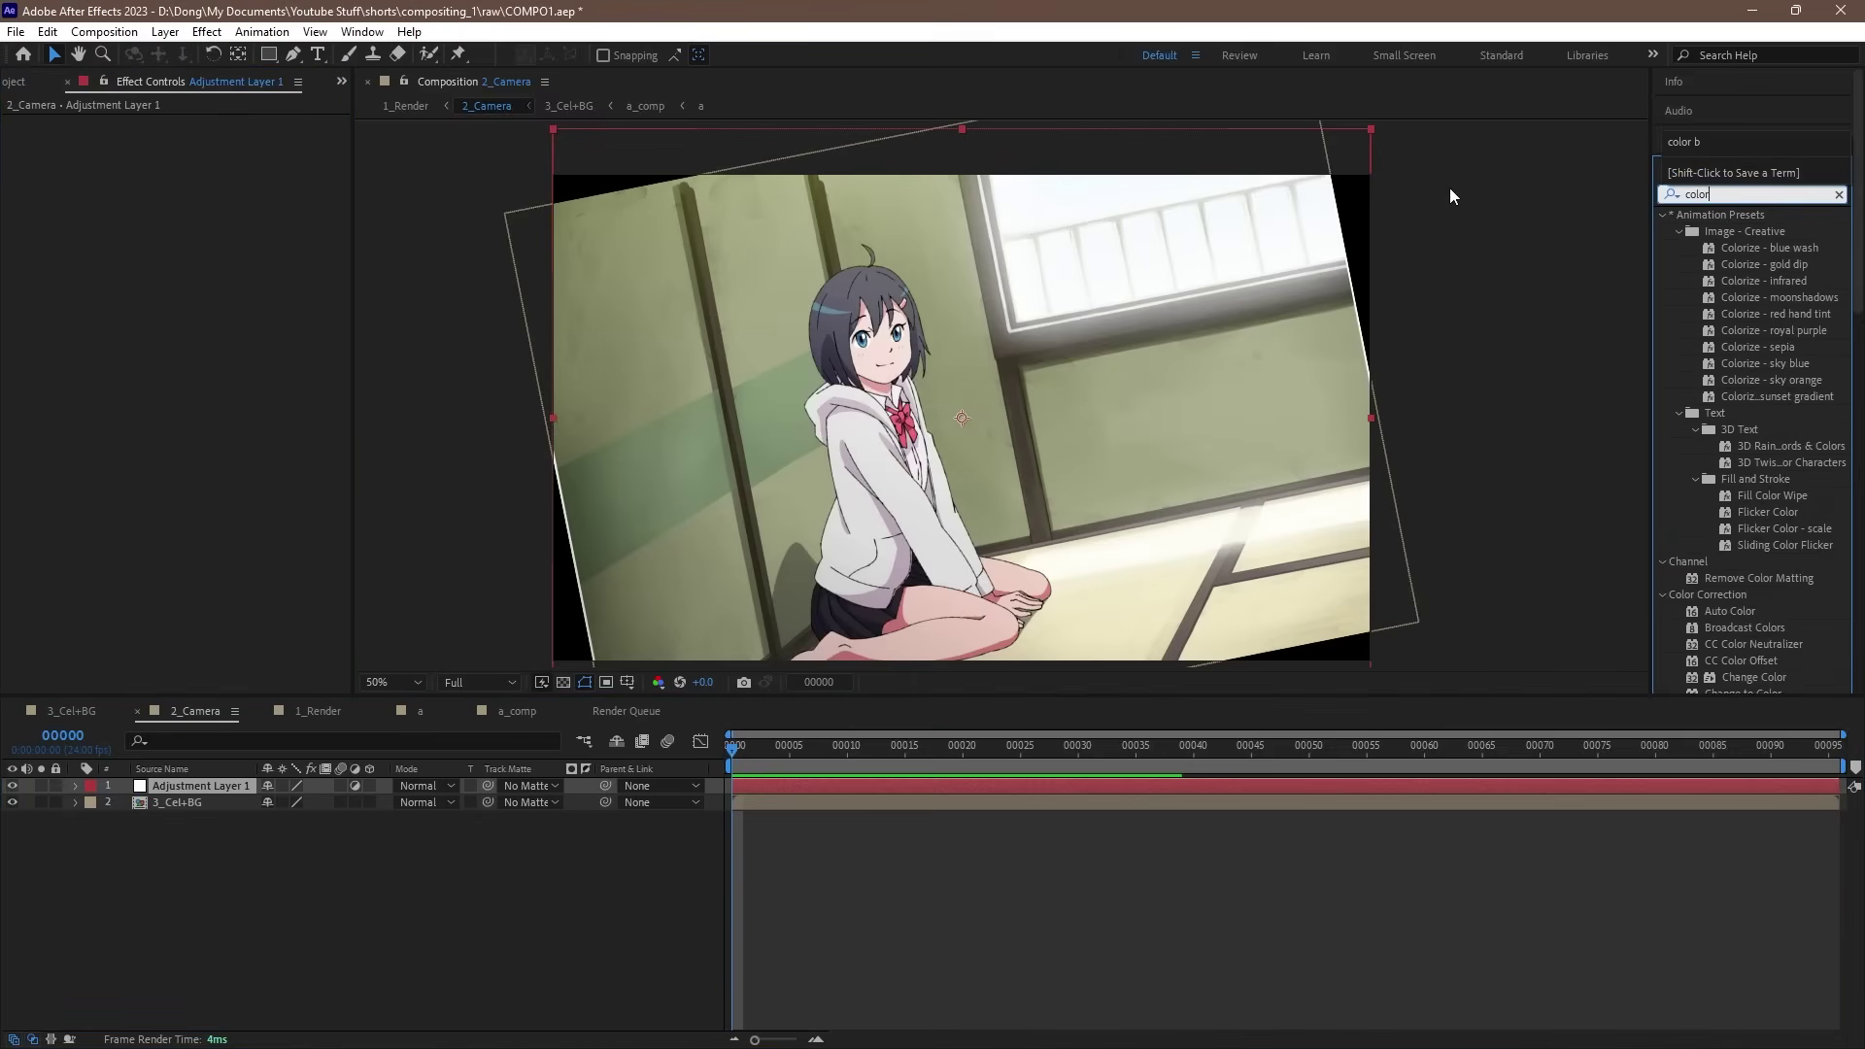
{"action": "type", "text": " b"}
{"action": "left_click_drag", "start_coordinate": [1768, 248], "coordinate": [209, 197]}
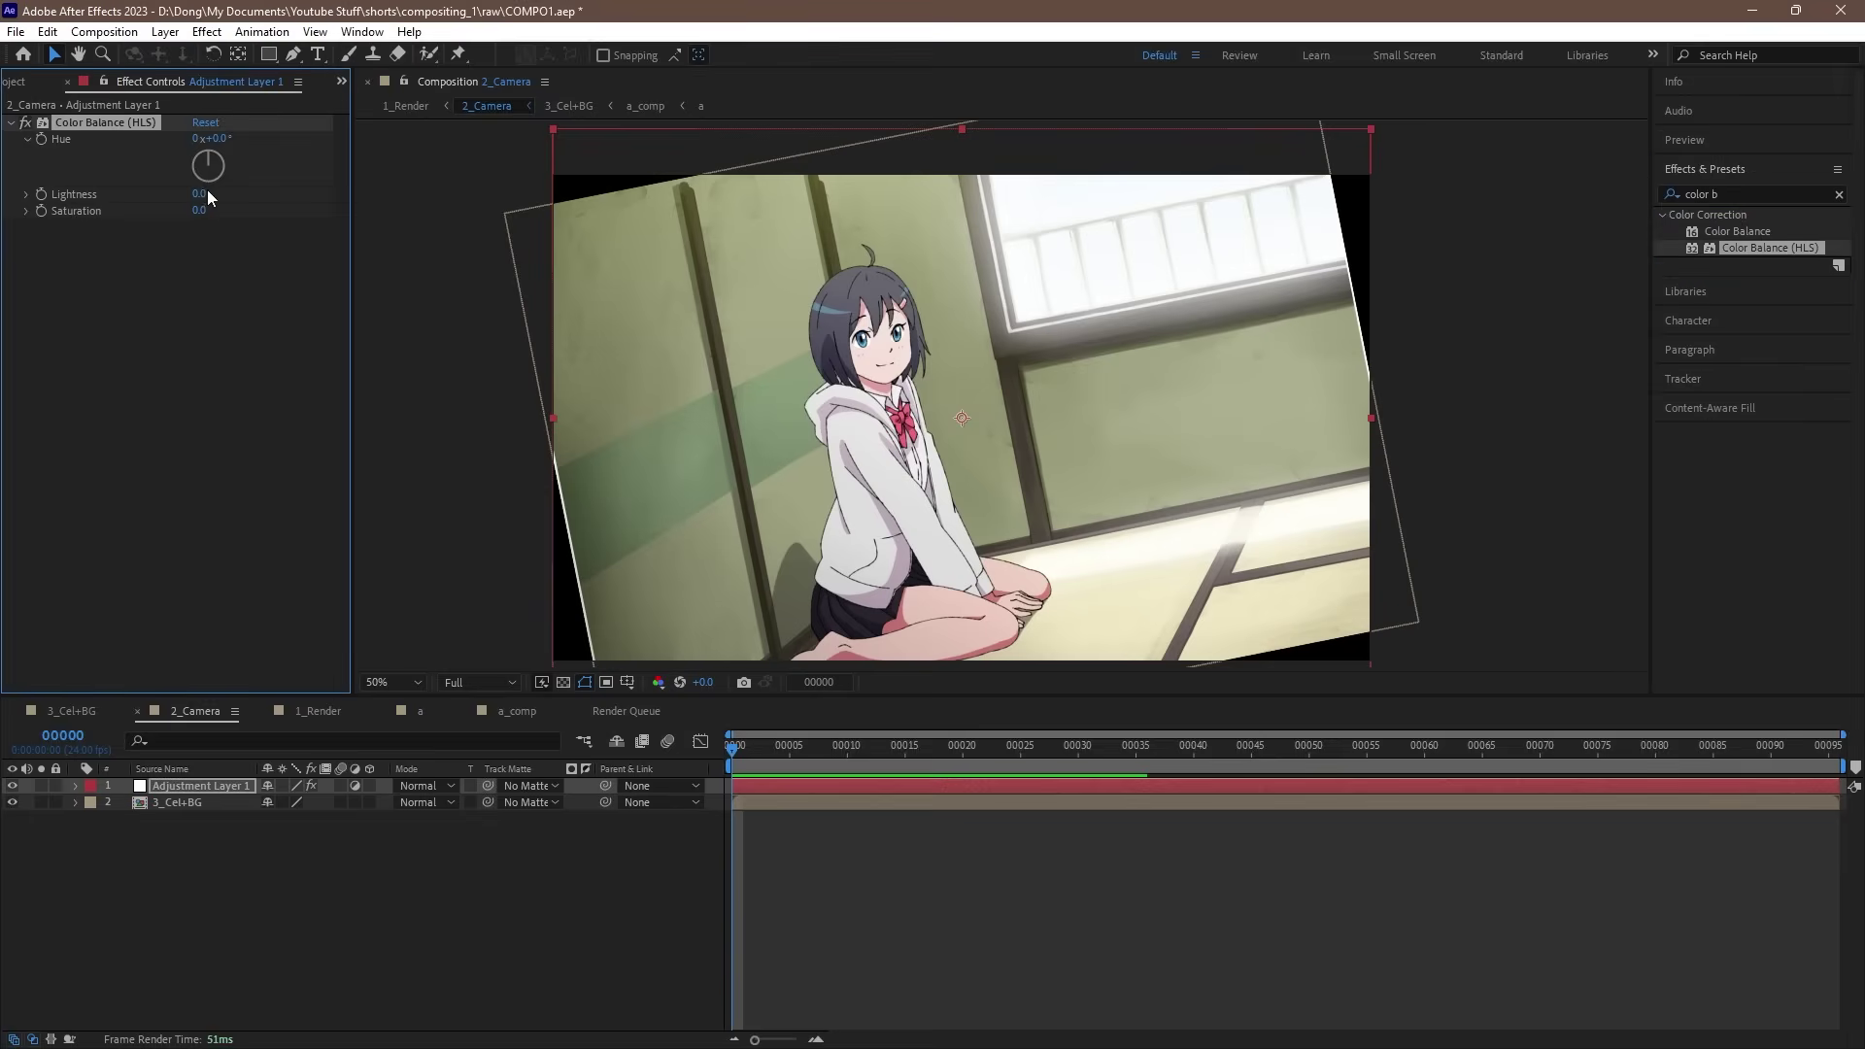
{"action": "left_click", "coordinate": [199, 214]}
{"action": "type", "text": "-50"}
{"action": "key", "text": "Return"}
Step: Add Gaussian Blur to the adjustment layer with Blurriness 2.0
{"action": "left_click", "coordinate": [1738, 193]}
{"action": "type", "text": "gaus"}
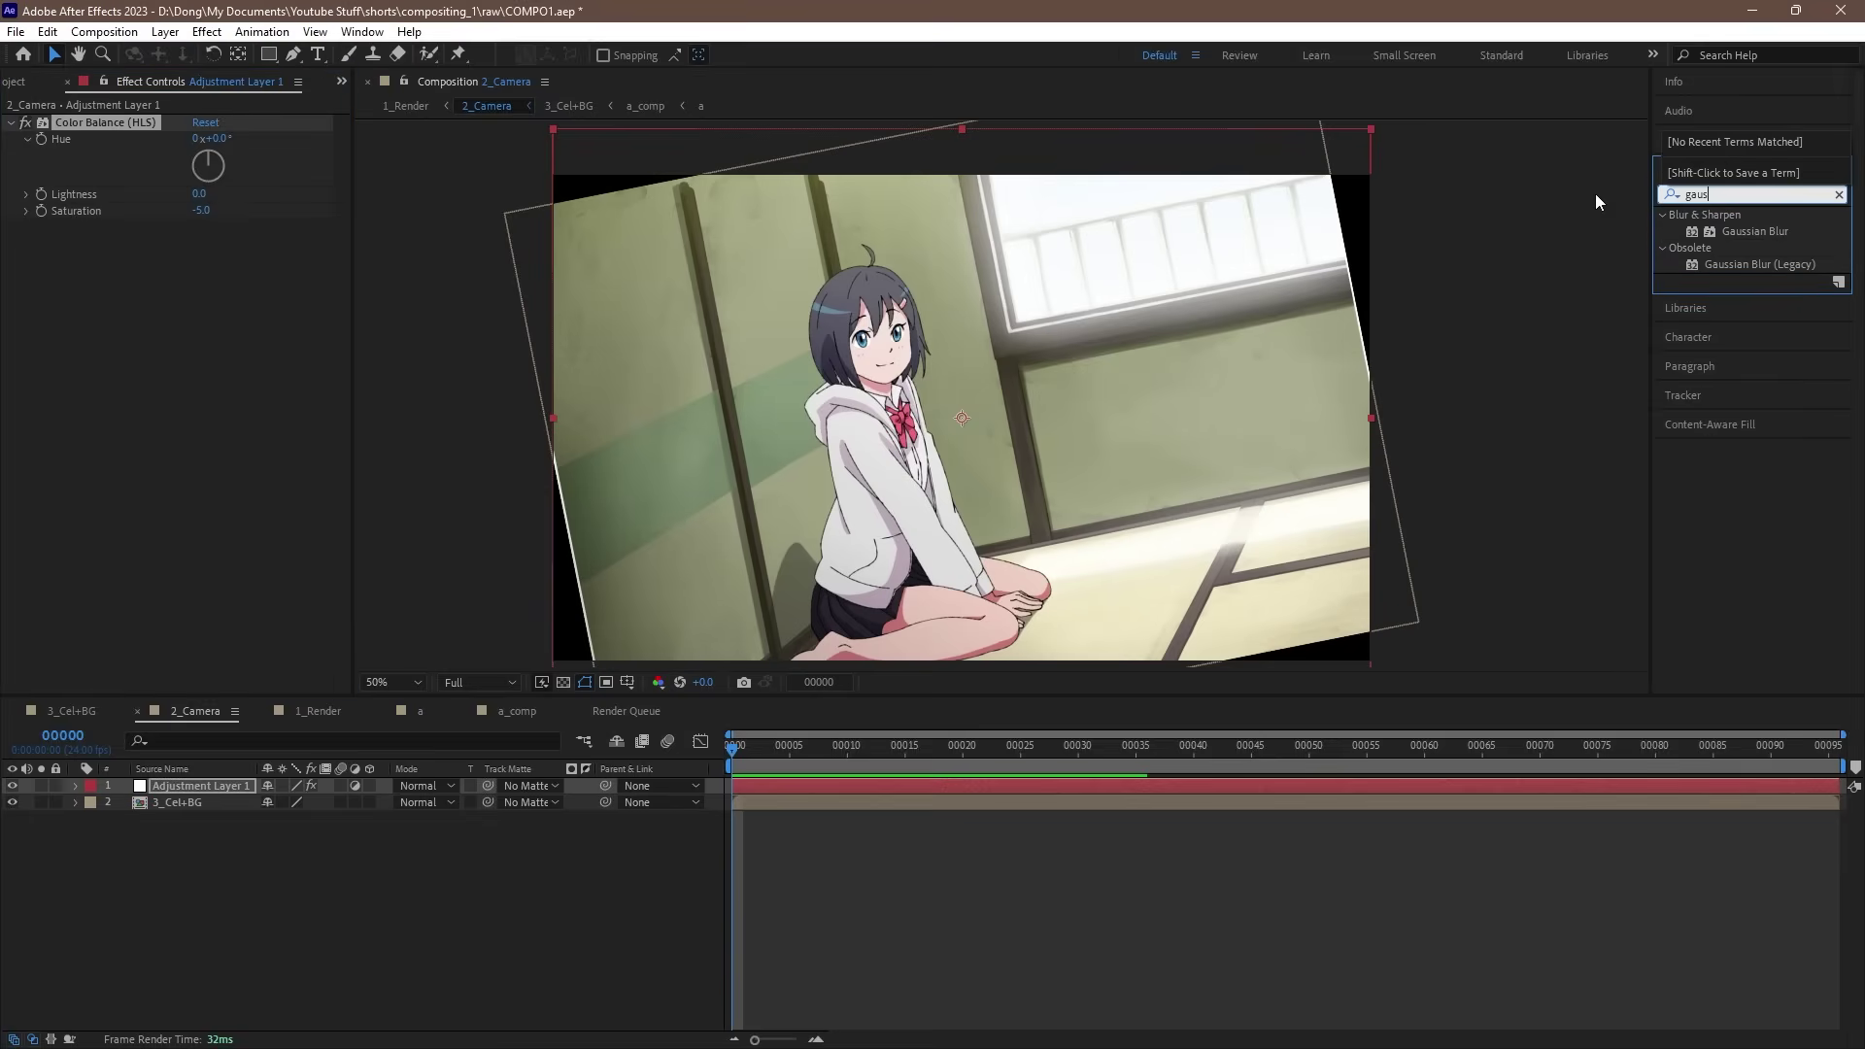
{"action": "left_click_drag", "start_coordinate": [1755, 232], "coordinate": [801, 235]}
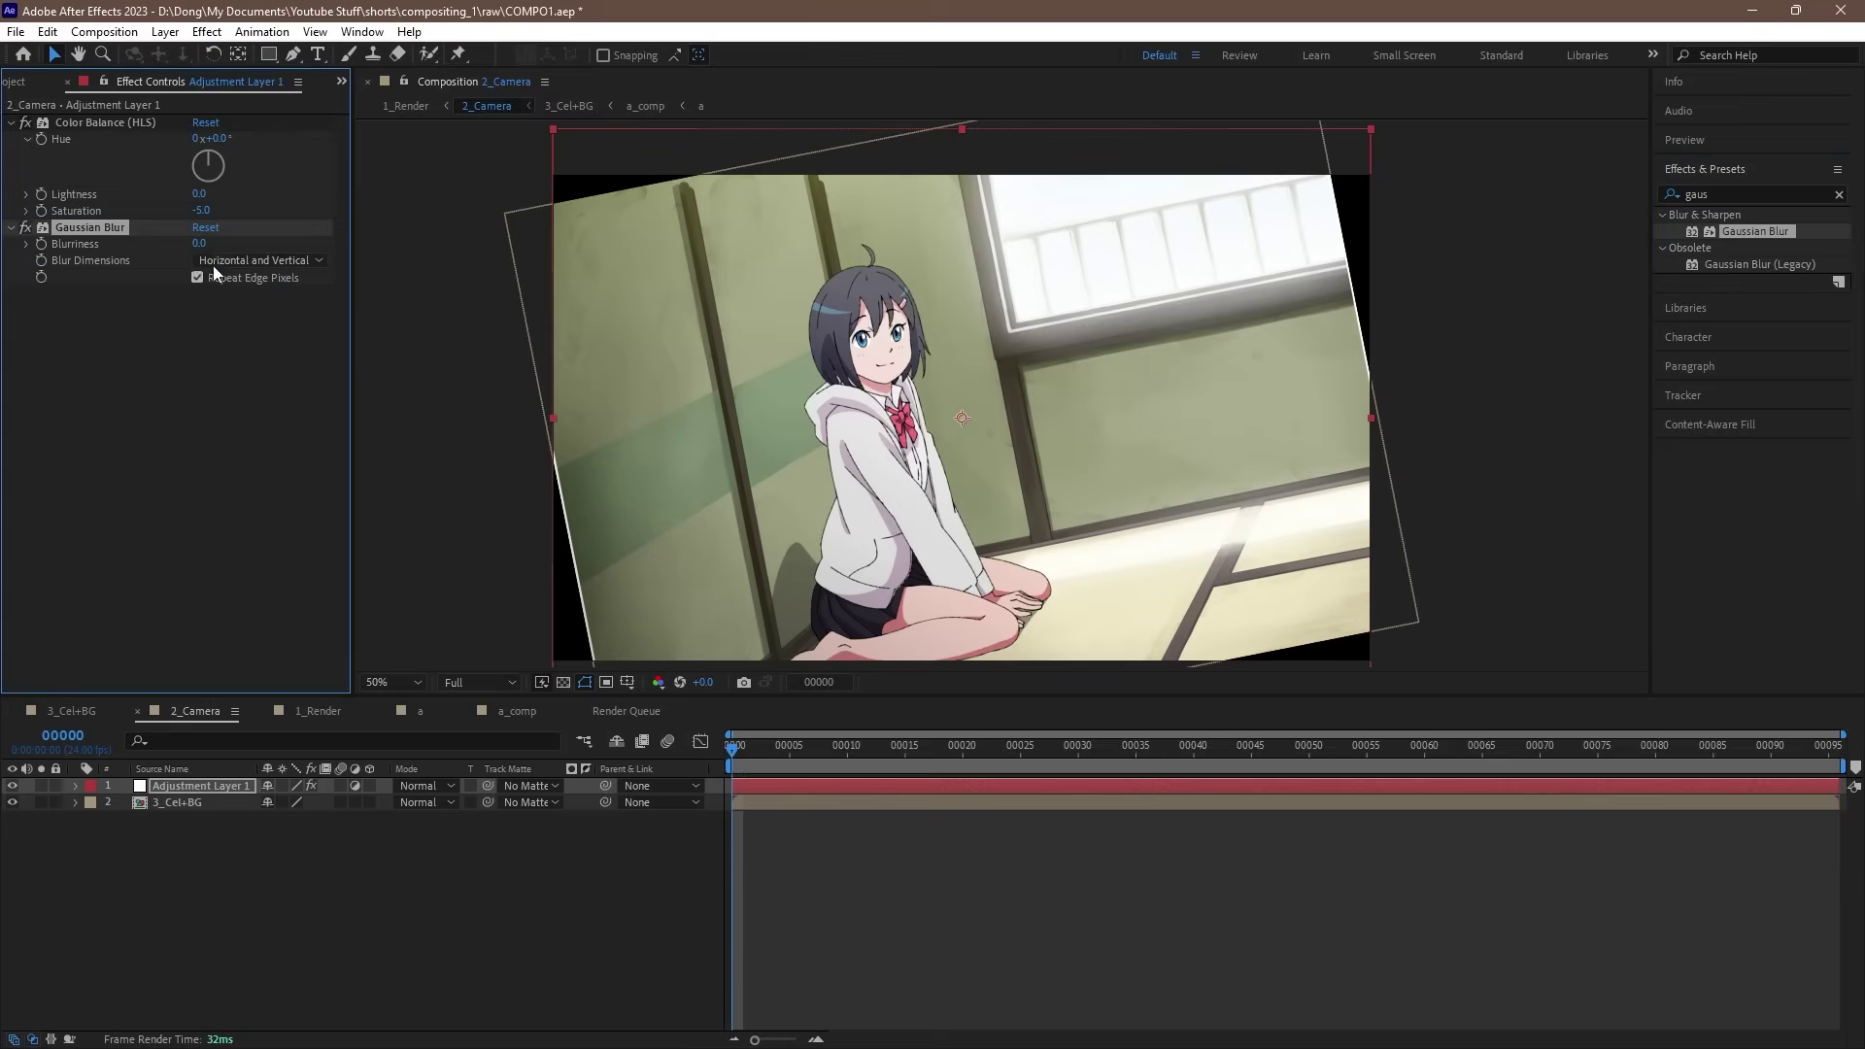
{"action": "left_click", "coordinate": [199, 244]}
{"action": "type", "text": "2"}
{"action": "key", "text": "Return"}
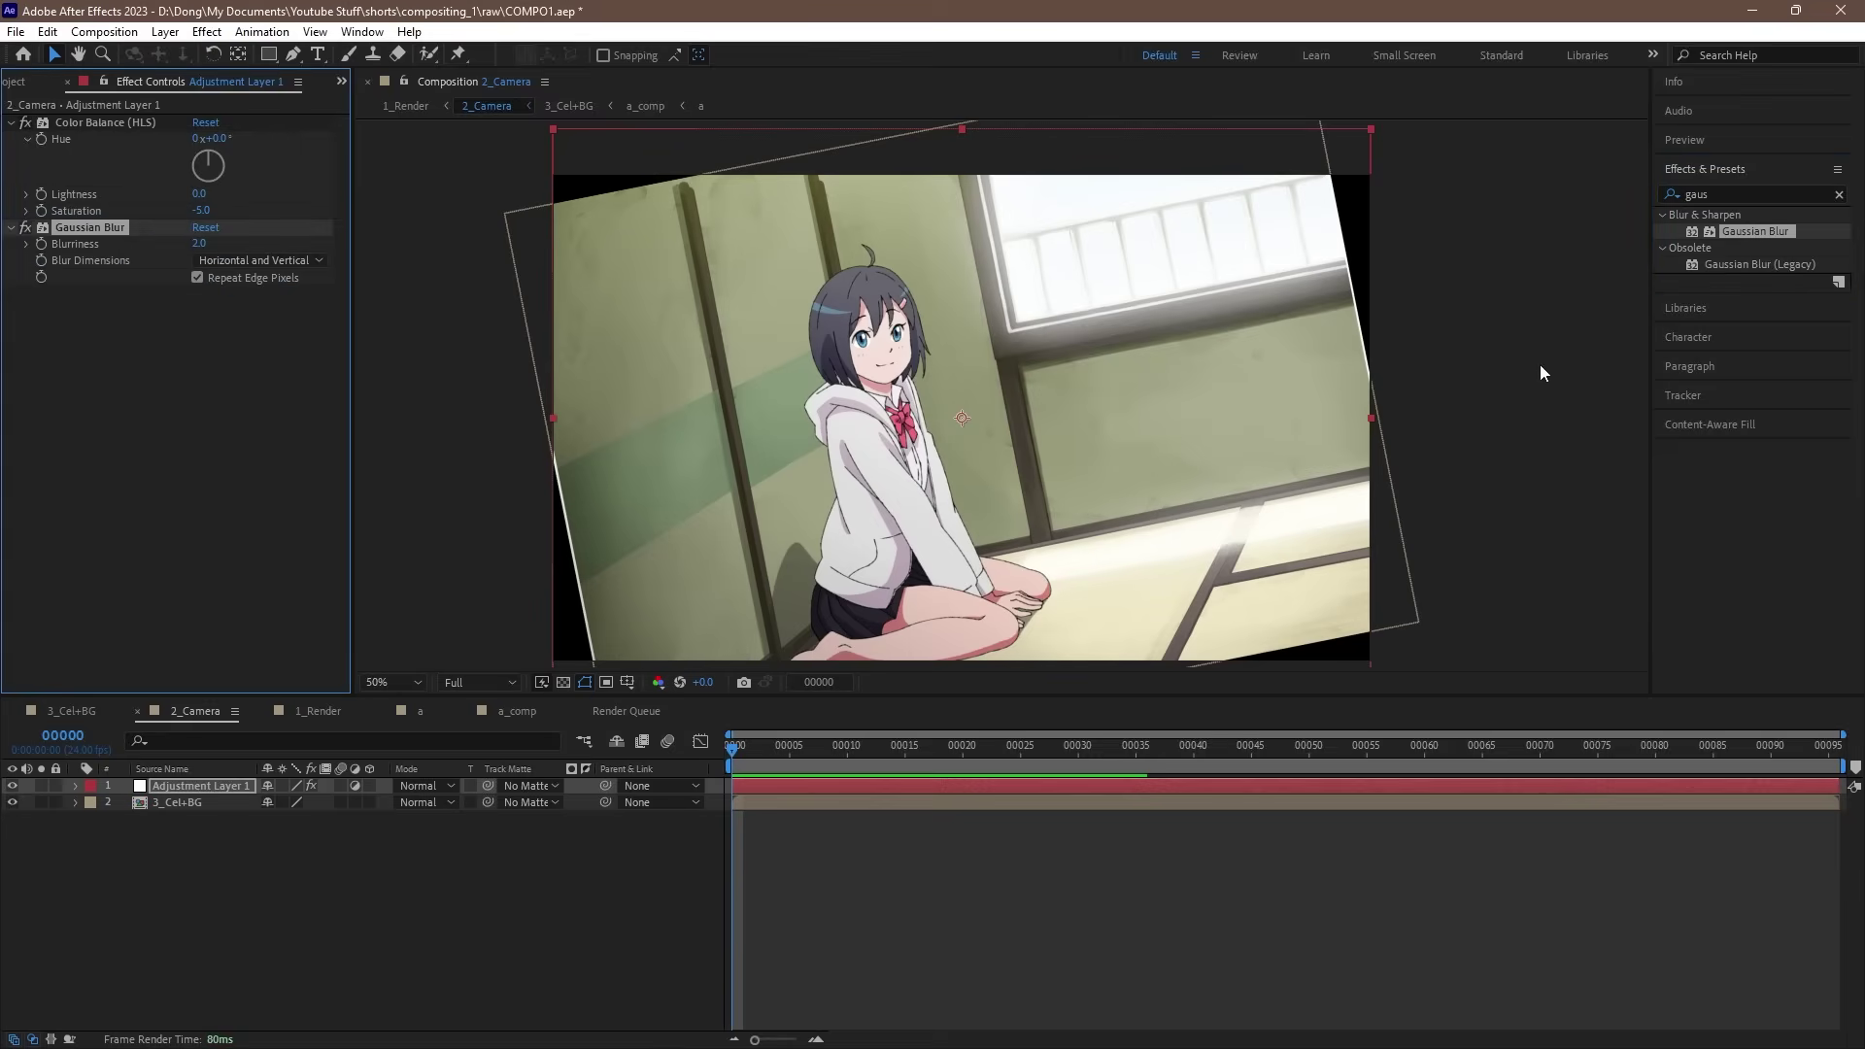
Step: Add Sharpen to the adjustment layer below the Gaussian Blur
{"action": "key", "text": "BackSpace"}
{"action": "key", "text": "BackSpace"}
{"action": "key", "text": "BackSpace"}
{"action": "key", "text": "BackSpace"}
{"action": "type", "text": "shar"}
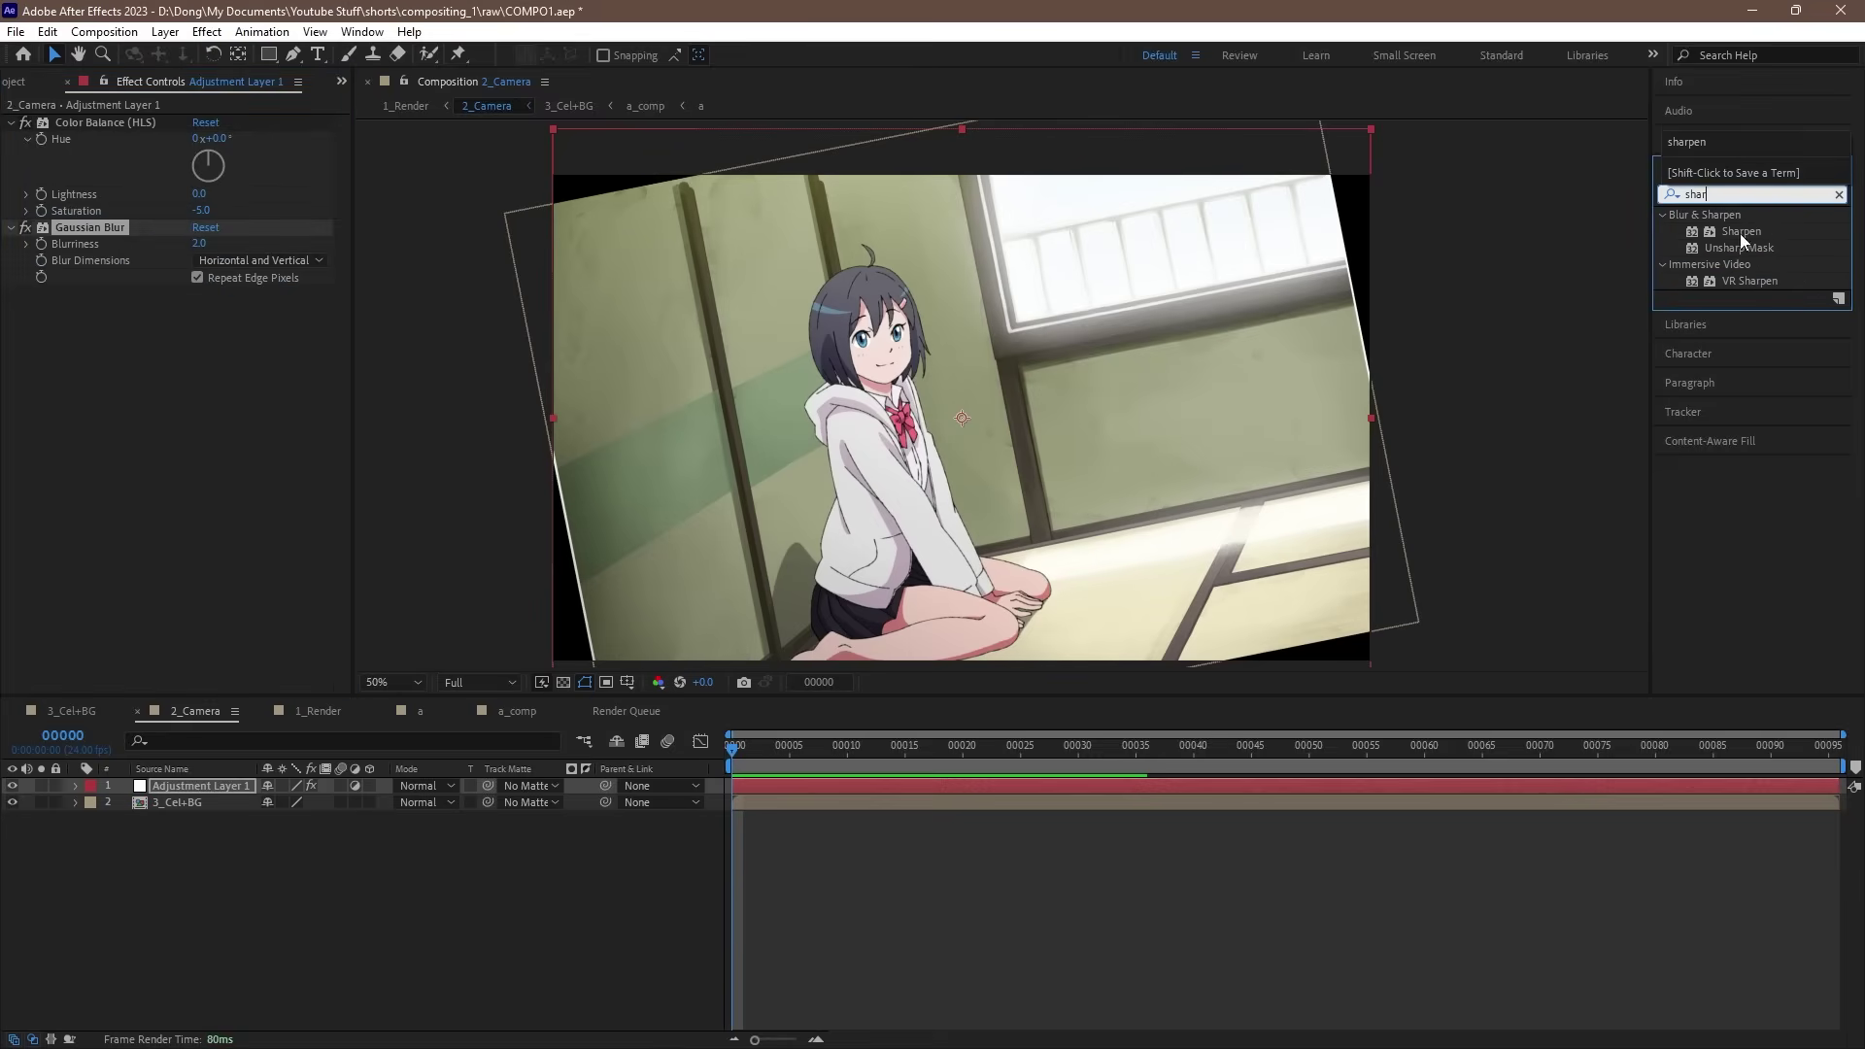
{"action": "left_click_drag", "start_coordinate": [1739, 233], "coordinate": [179, 318]}
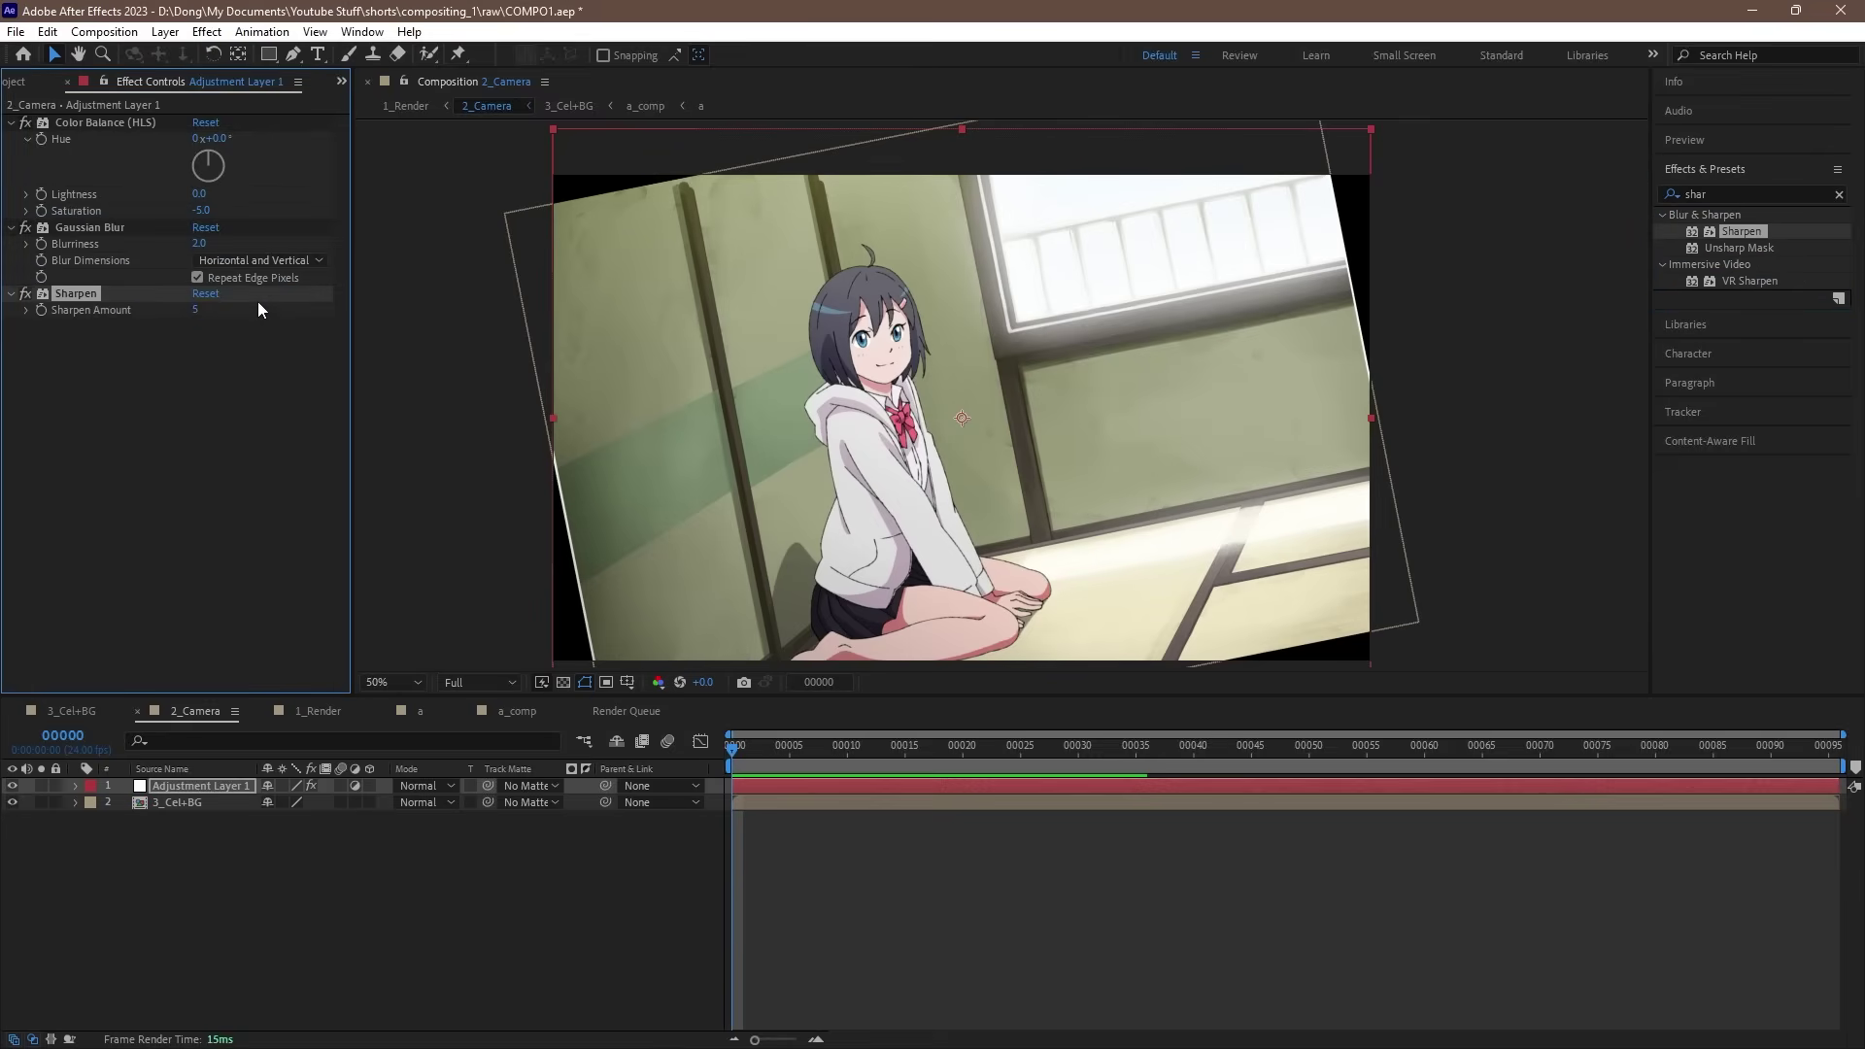
Step: Add the adjustment solid again as layer 2 and make it an adjustment layer
{"action": "left_click", "coordinate": [27, 82]}
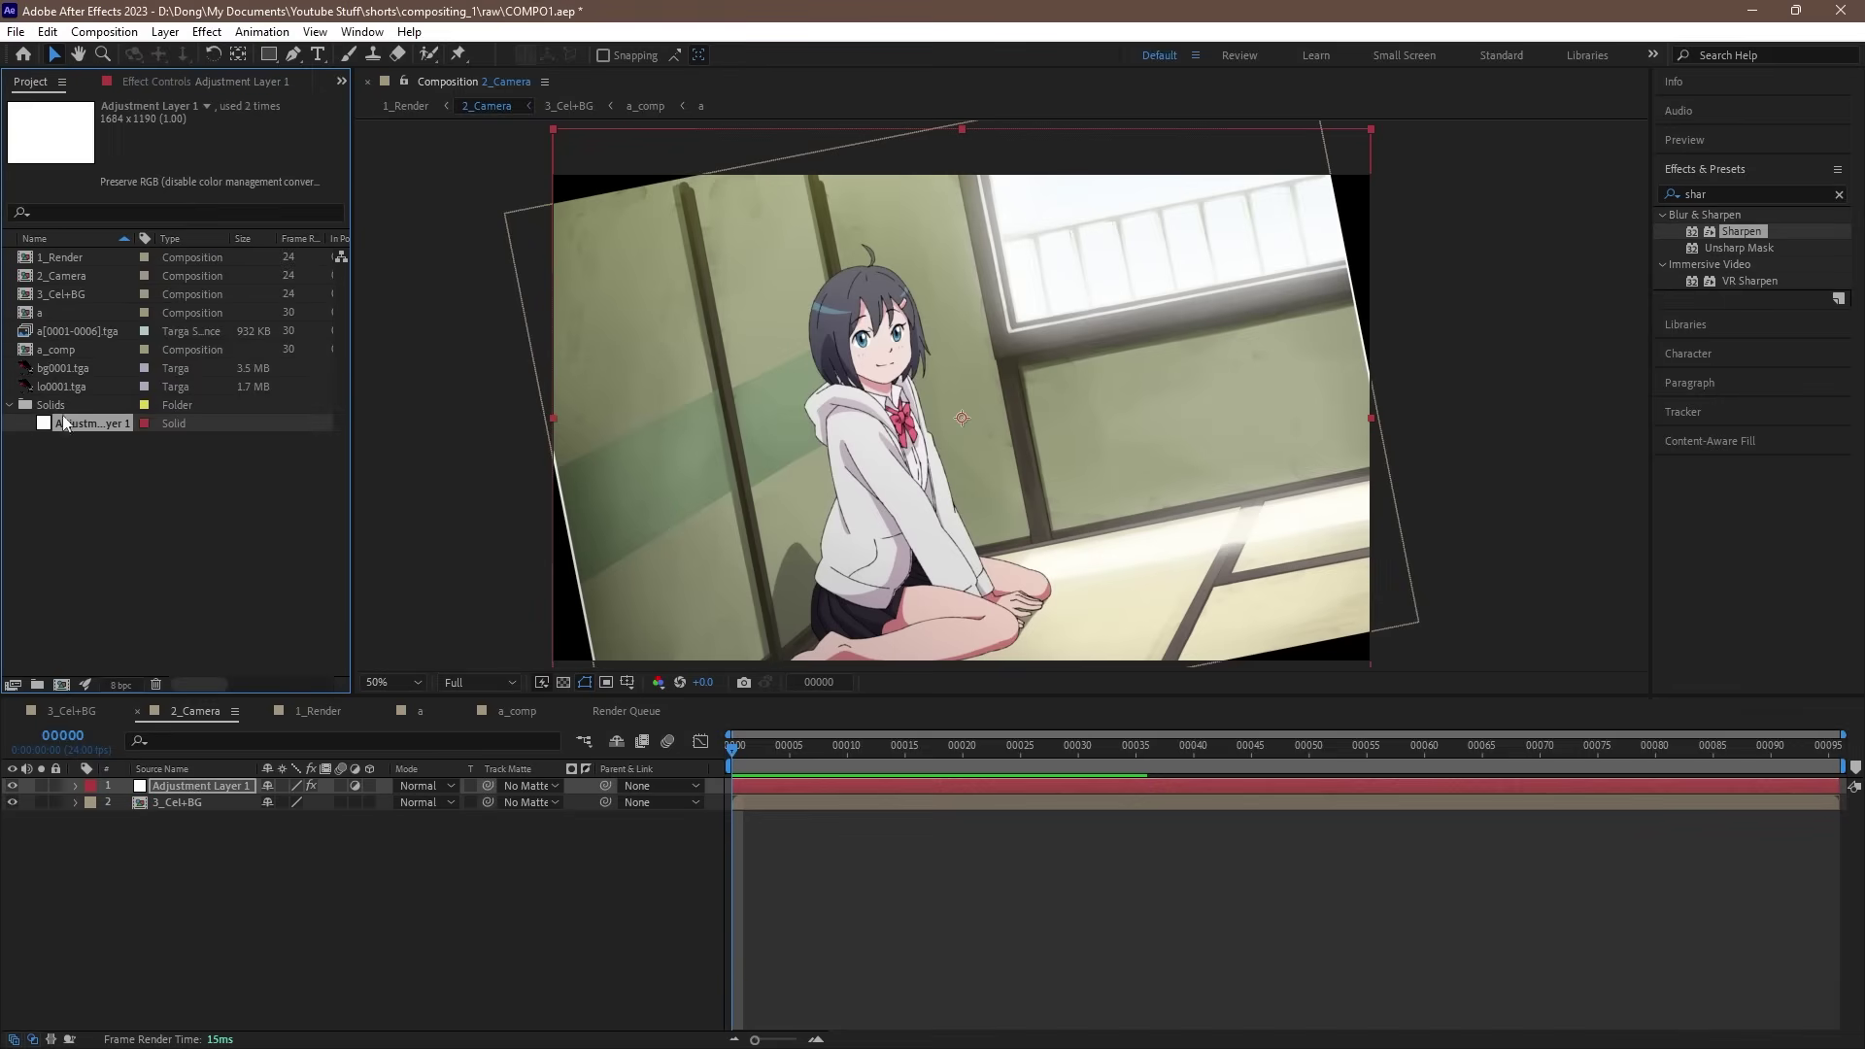
{"action": "left_click_drag", "start_coordinate": [68, 424], "coordinate": [235, 806]}
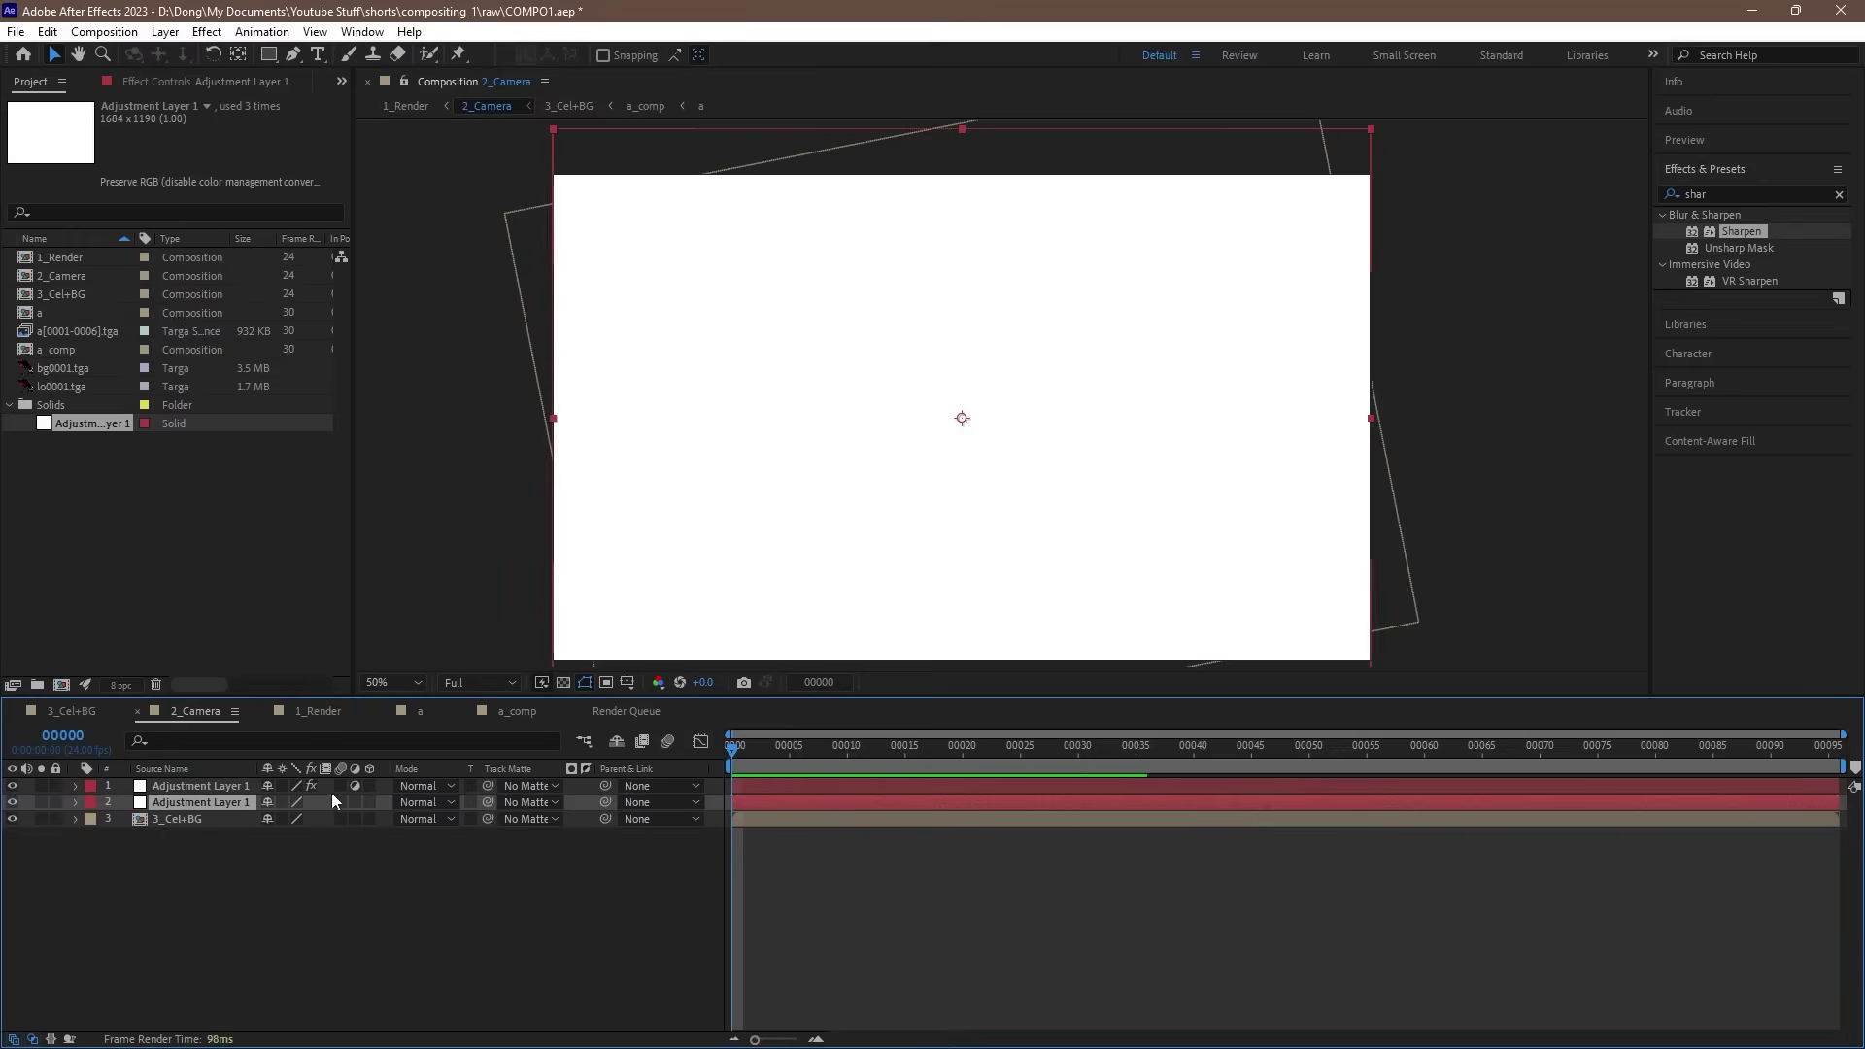
{"action": "left_click", "coordinate": [356, 802]}
Step: Apply Gaussian Blur with Blurriness 60 to the new adjustment layer
{"action": "left_click", "coordinate": [194, 82]}
{"action": "left_click", "coordinate": [1664, 199]}
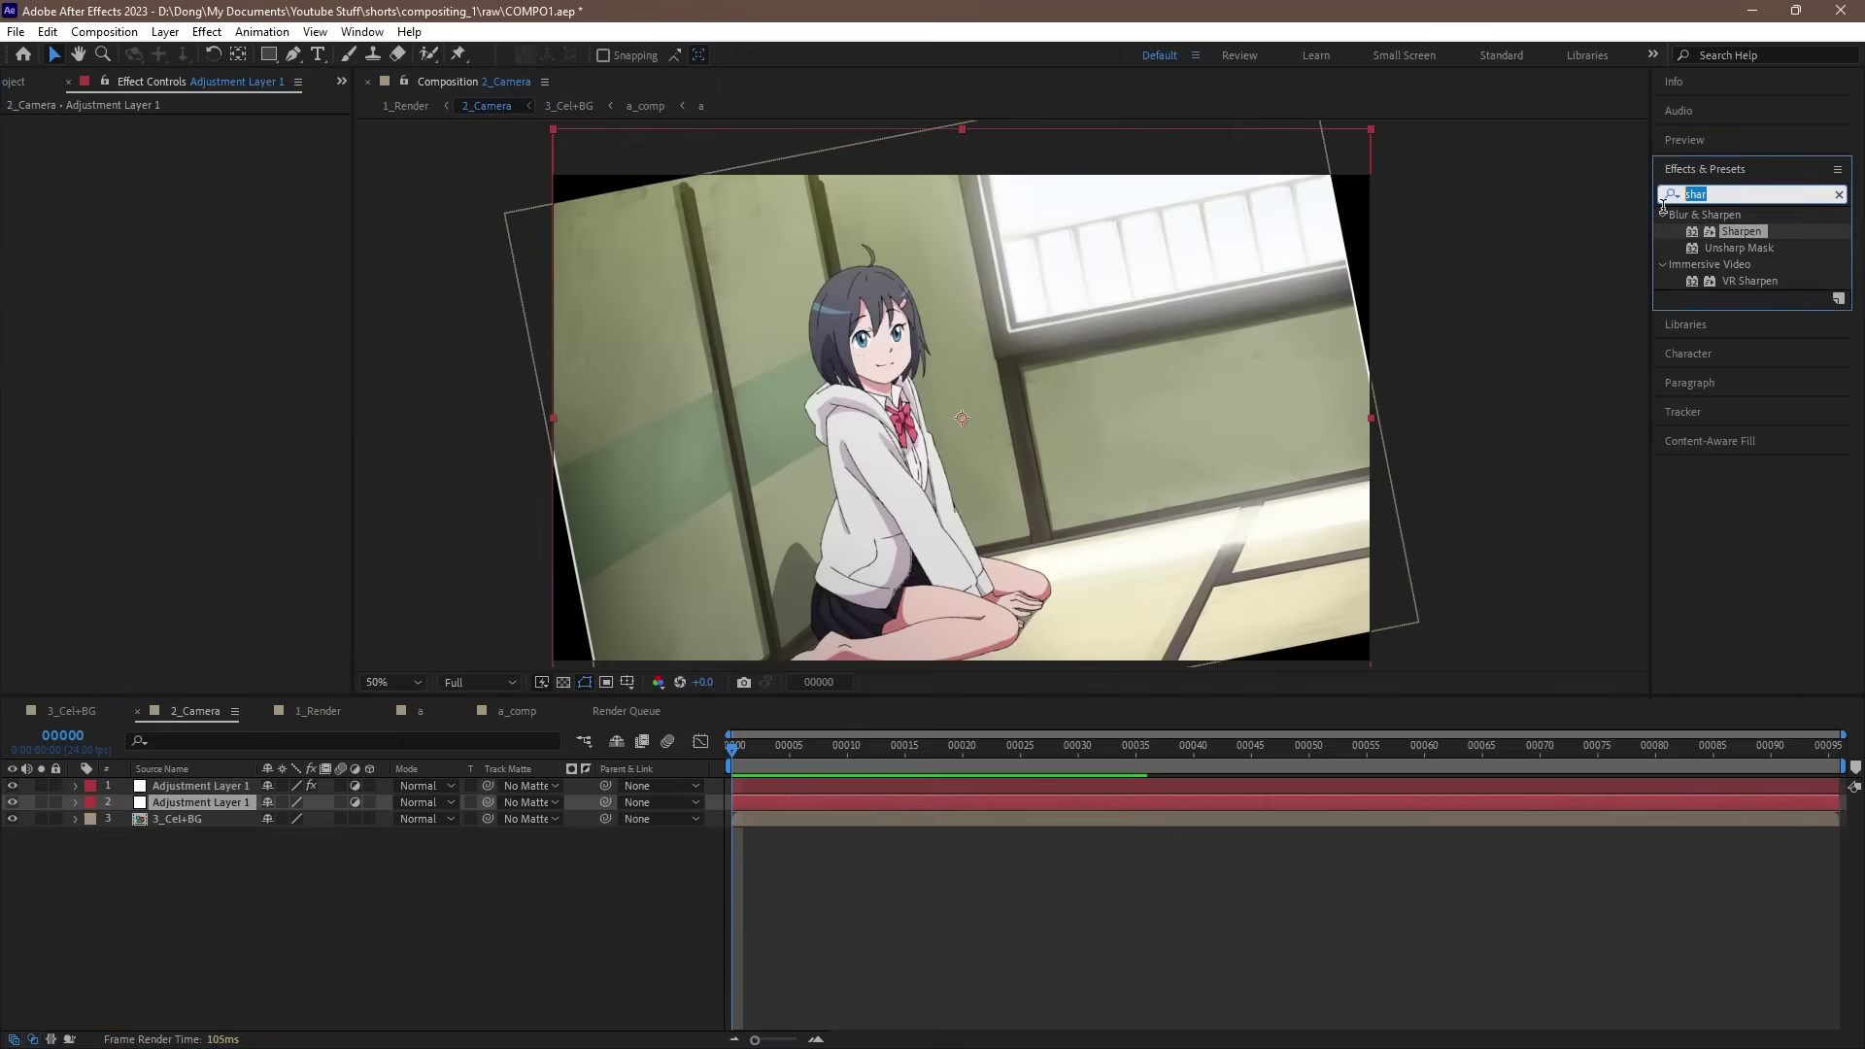
{"action": "type", "text": "gau"}
{"action": "left_click_drag", "start_coordinate": [1753, 233], "coordinate": [193, 145]}
{"action": "left_click", "coordinate": [197, 141]}
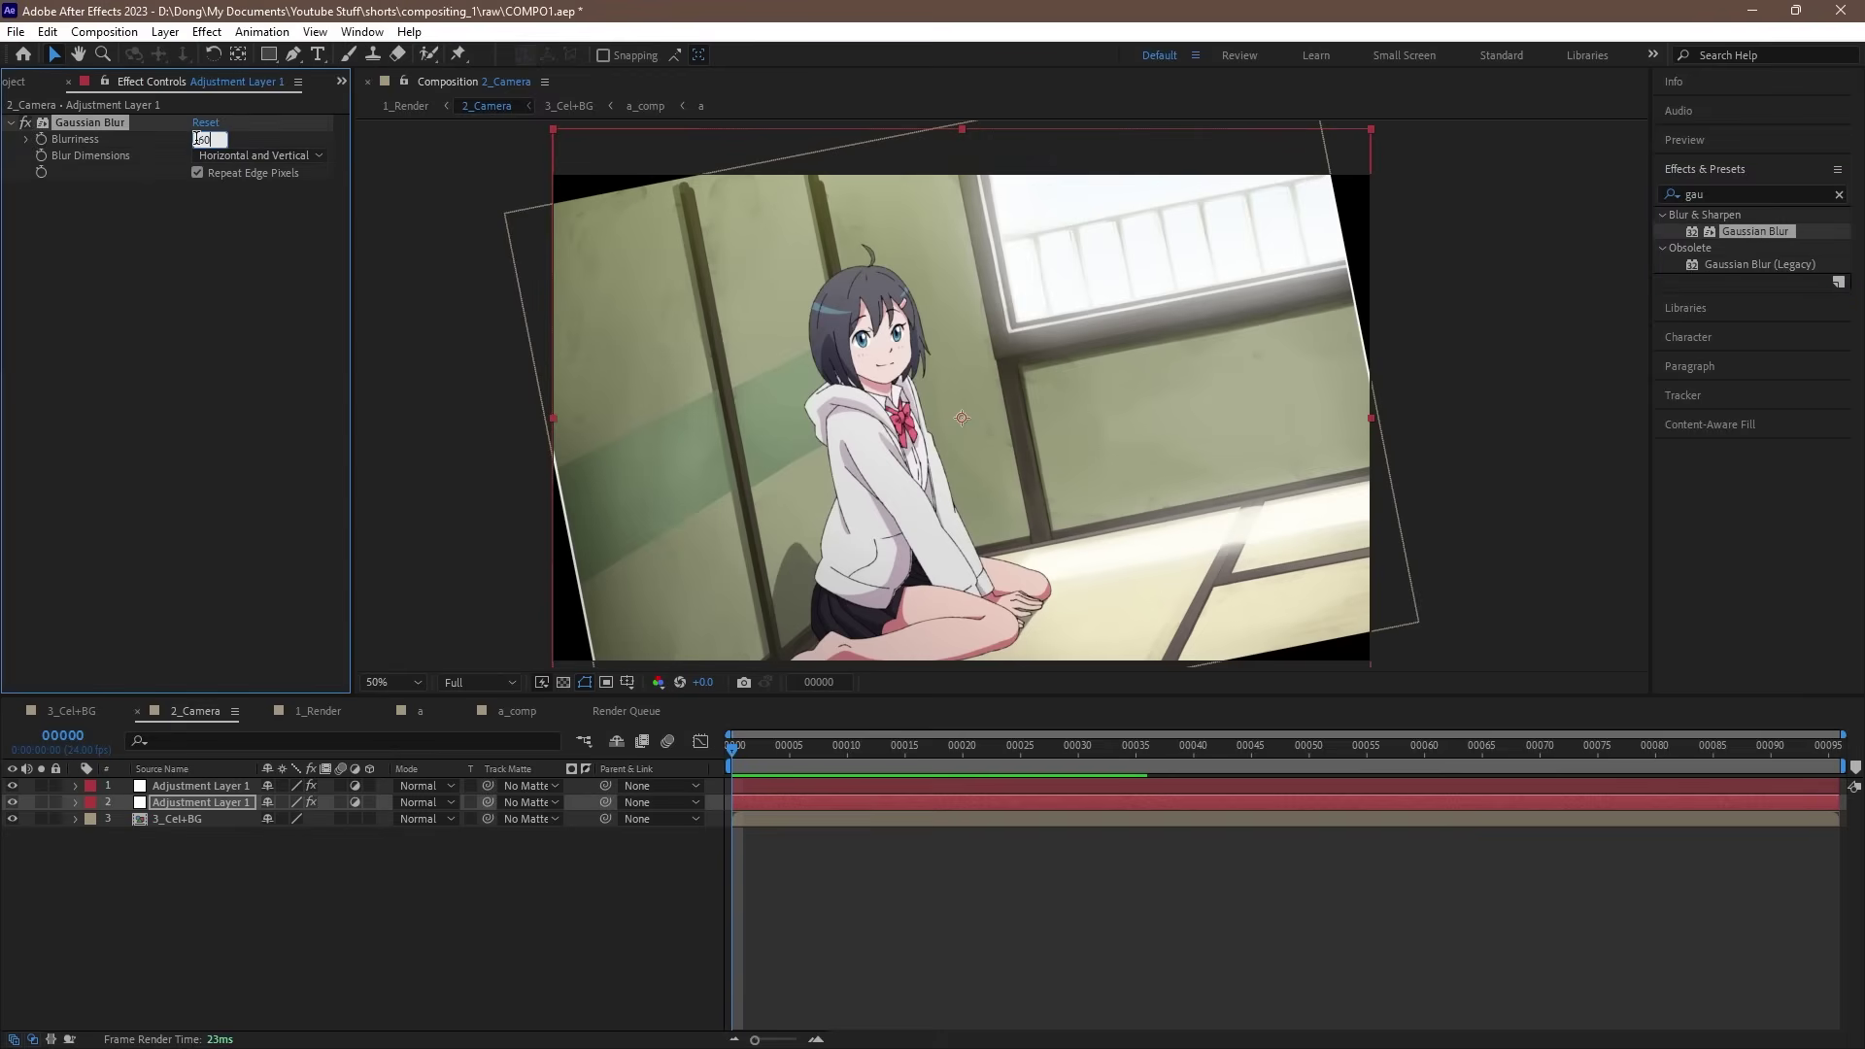
{"action": "key", "text": "Return"}
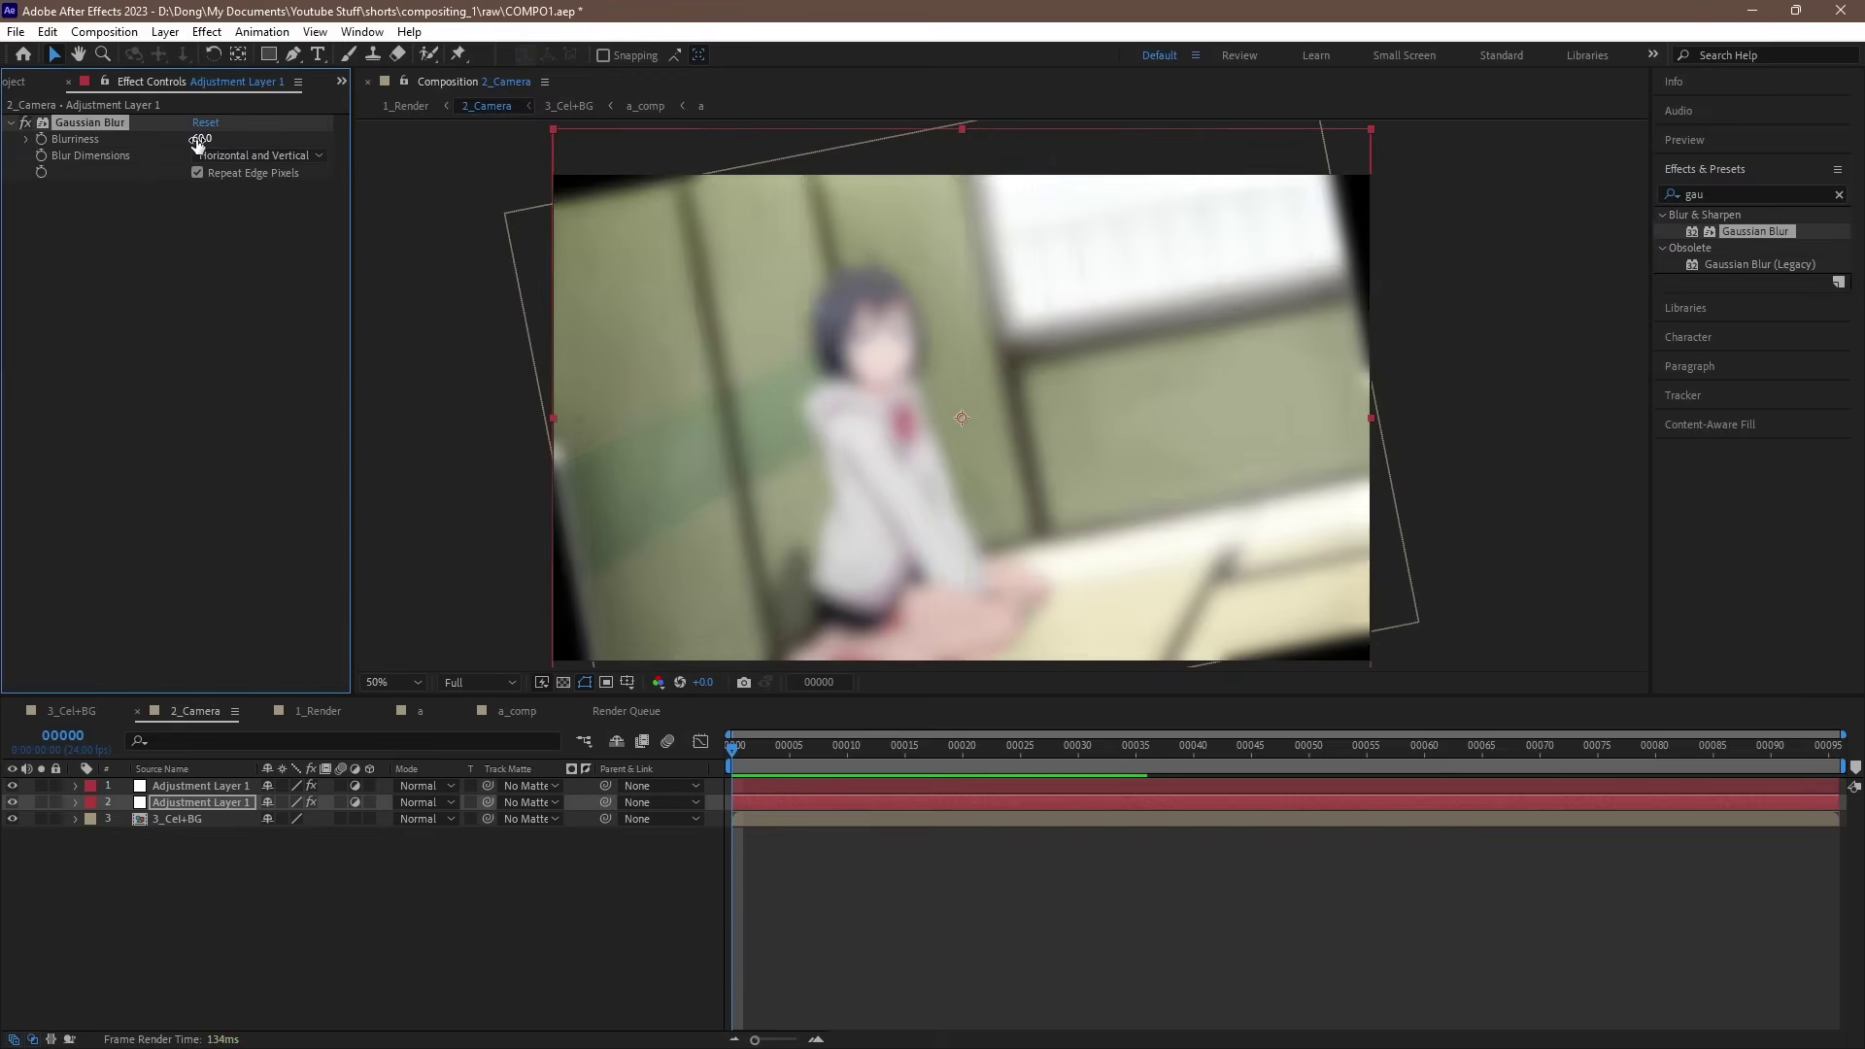
Step: Set layer 2 to Hard Light at 10% opacity, then duplicate it
{"action": "left_click", "coordinate": [420, 801]}
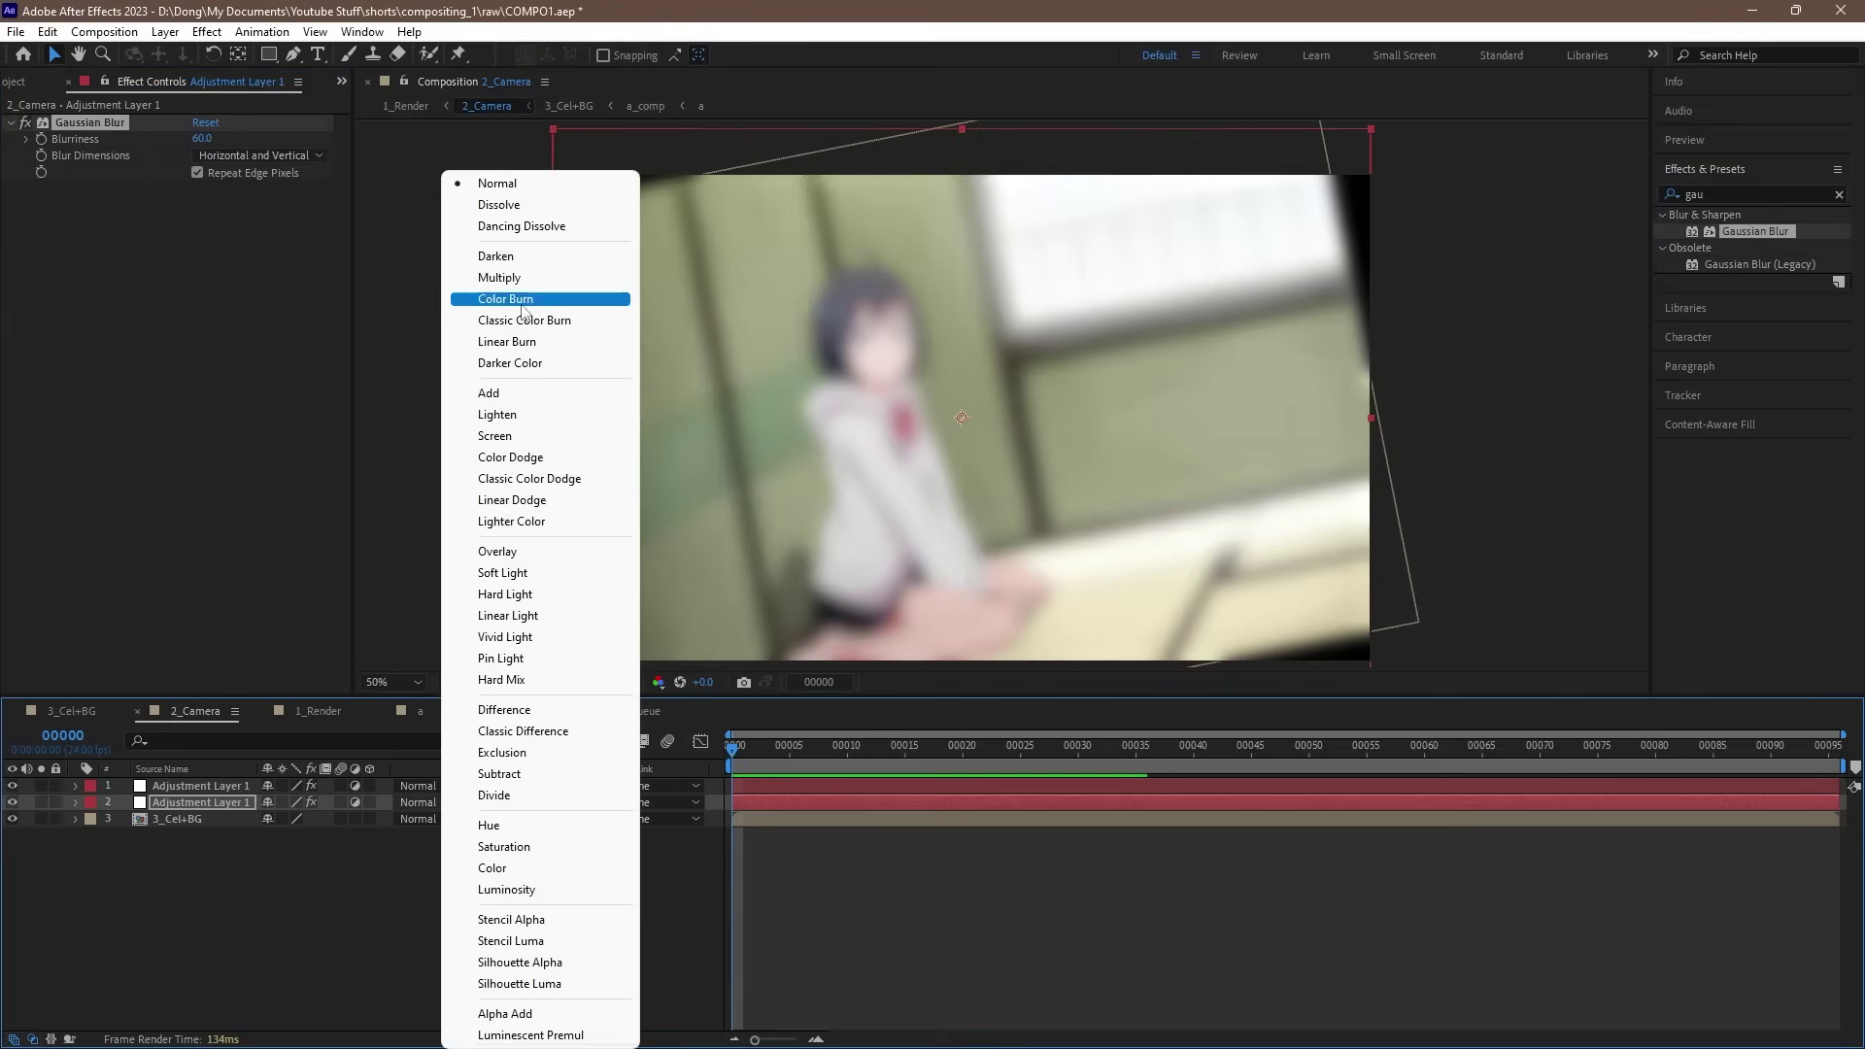
{"action": "left_click", "coordinate": [502, 594]}
{"action": "left_click", "coordinate": [214, 806]}
{"action": "key", "text": "t"}
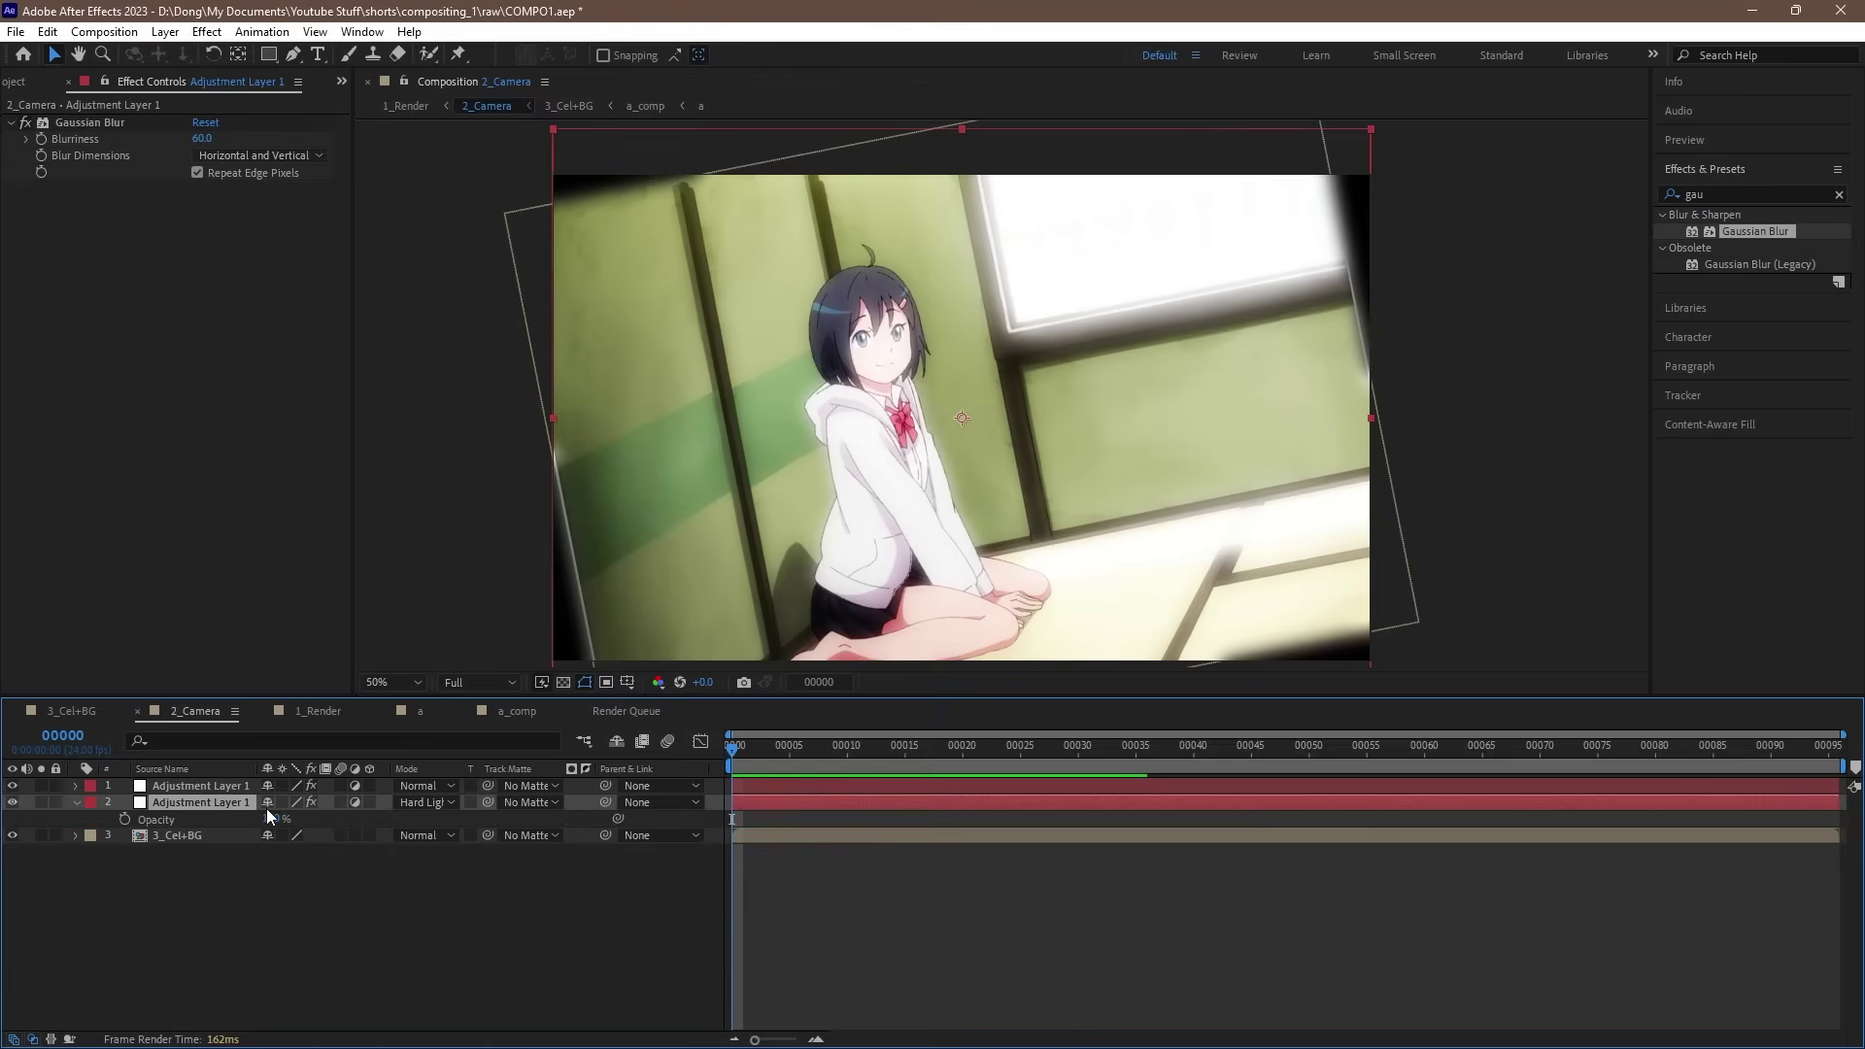
{"action": "left_click", "coordinate": [271, 819]}
{"action": "type", "text": "0"}
{"action": "key", "text": "Return"}
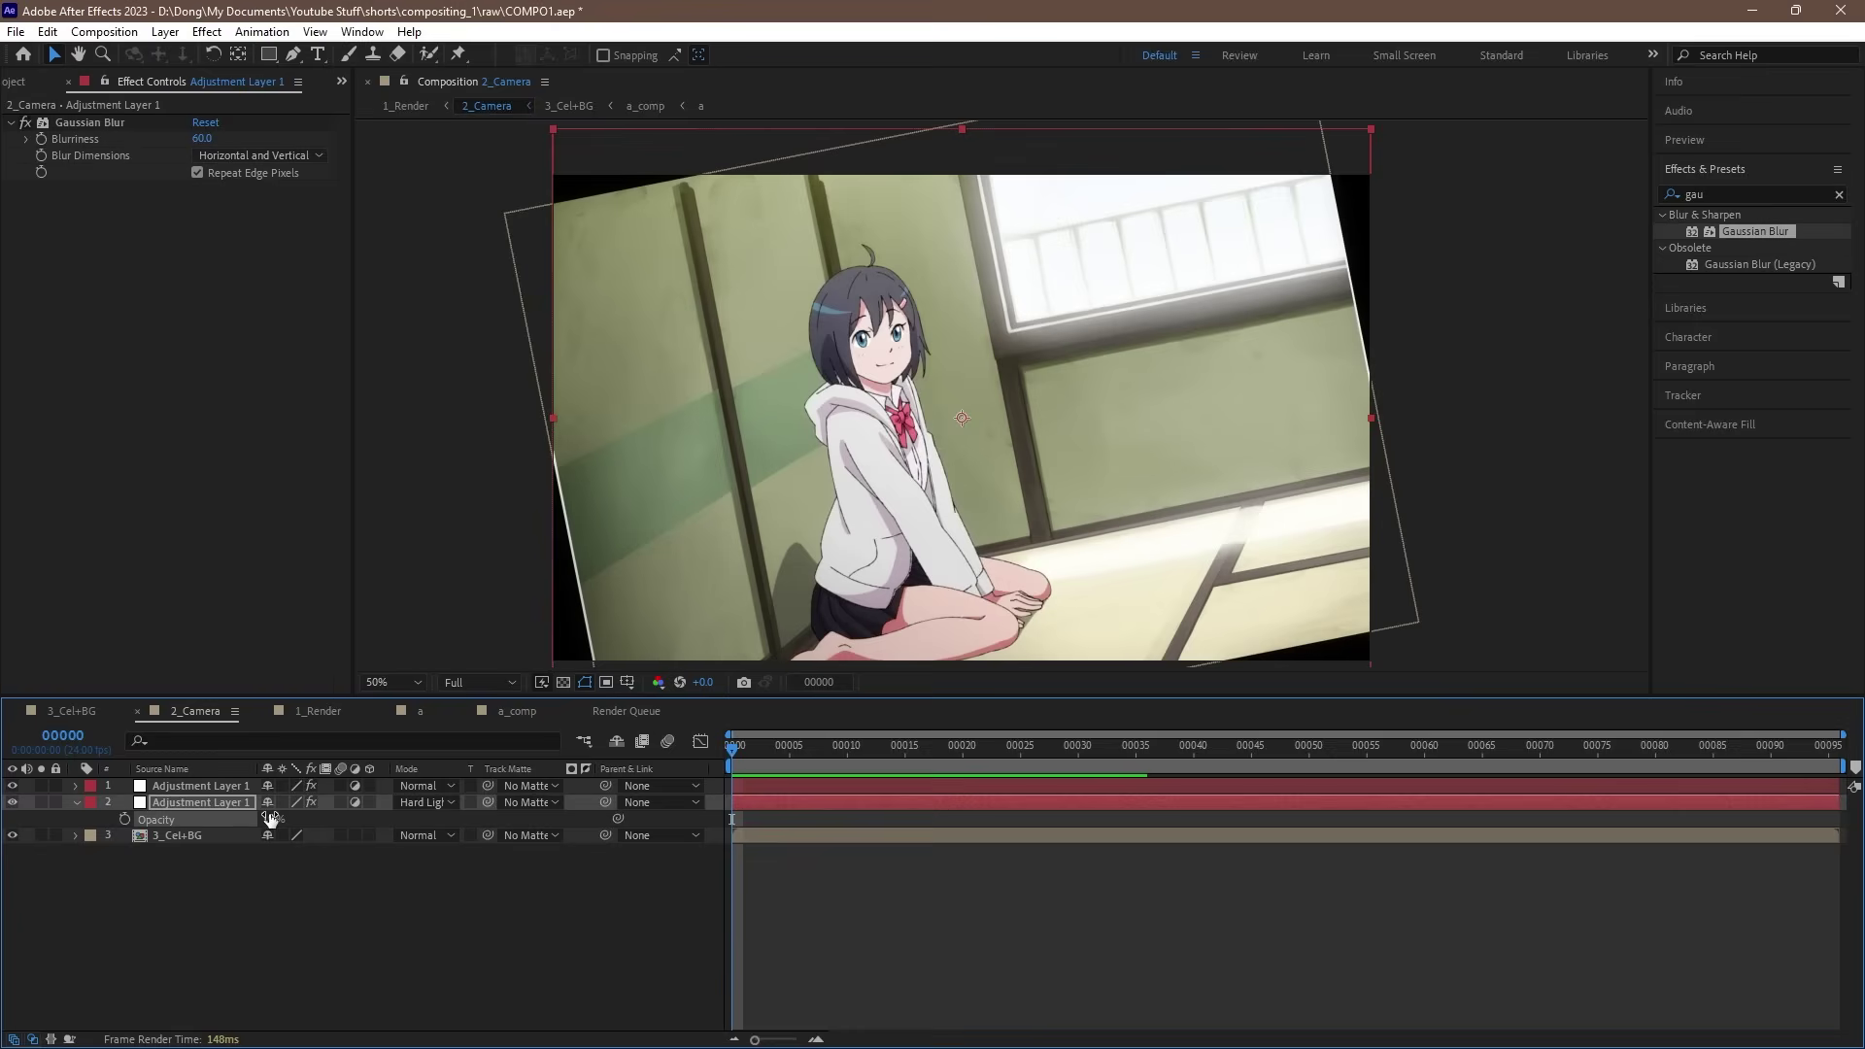
{"action": "left_click", "coordinate": [239, 802]}
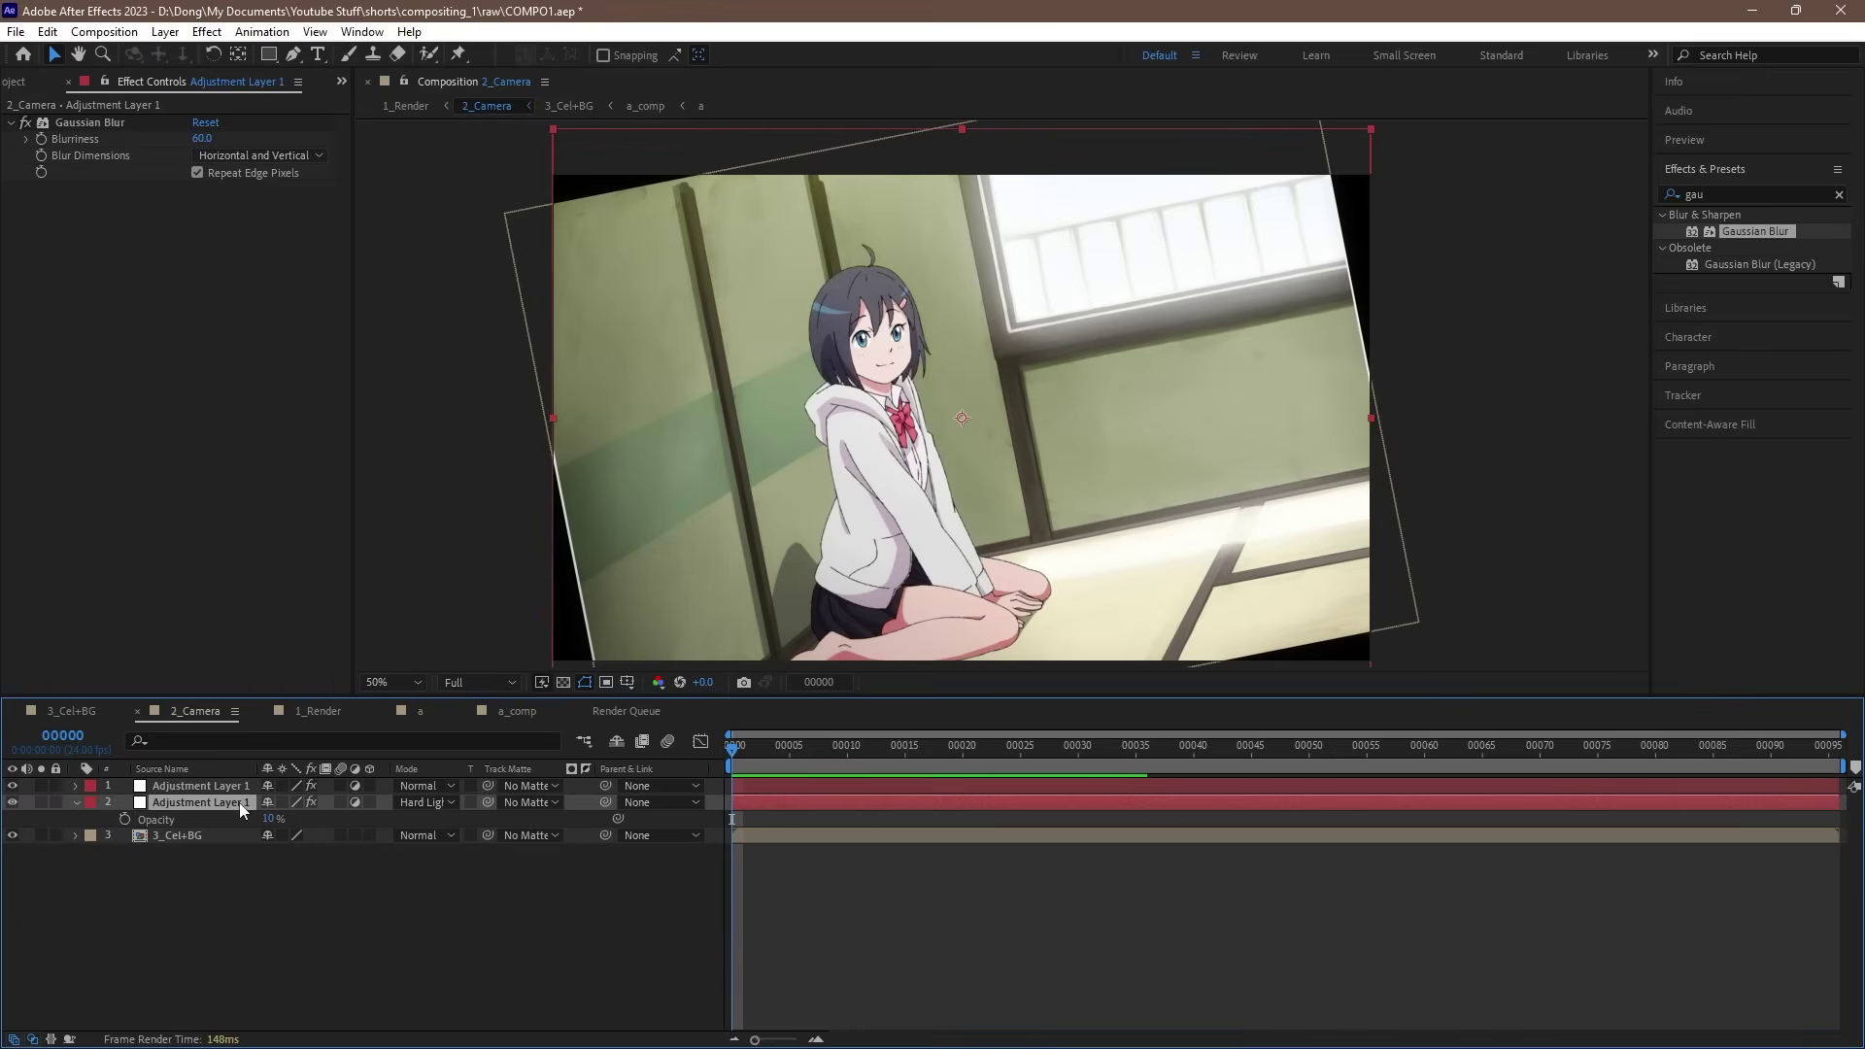
{"action": "key", "text": "ctrl+d"}
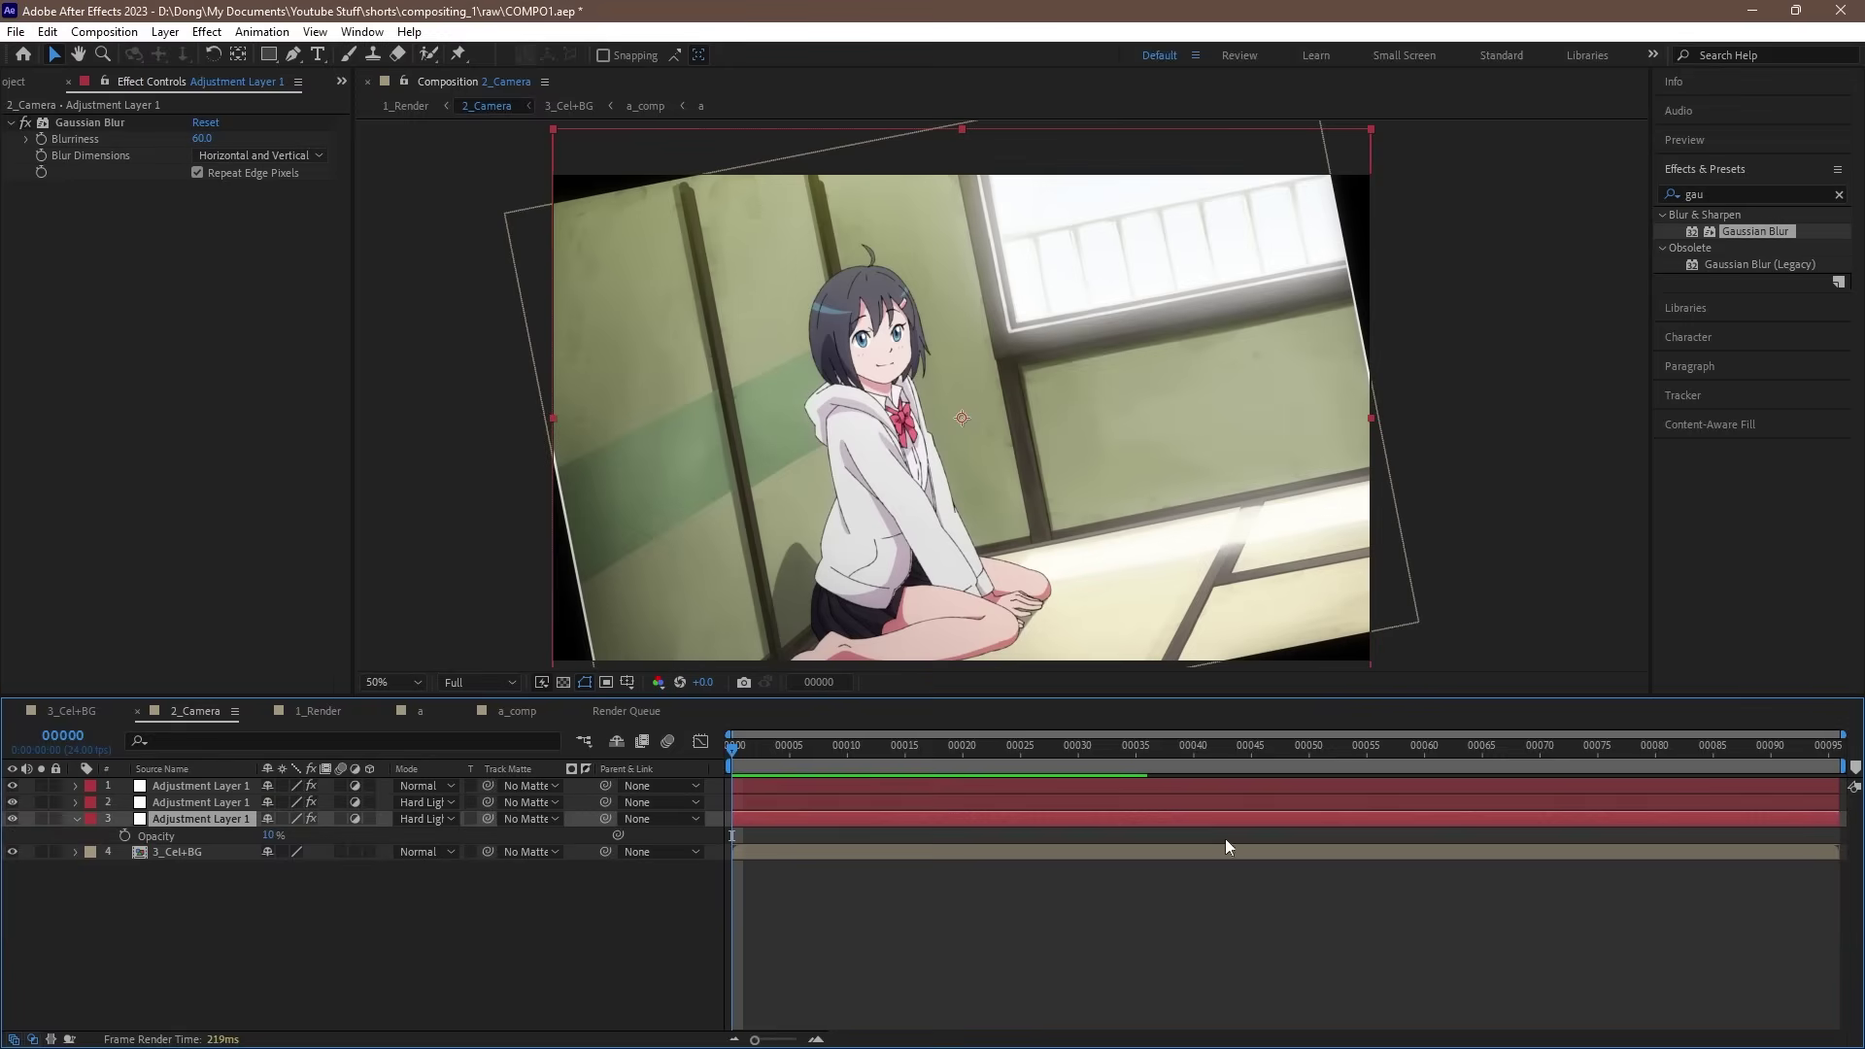
Step: Set layer 3 to Blurriness 30, 5% opacity and Color Burn blending
{"action": "left_click", "coordinate": [164, 222]}
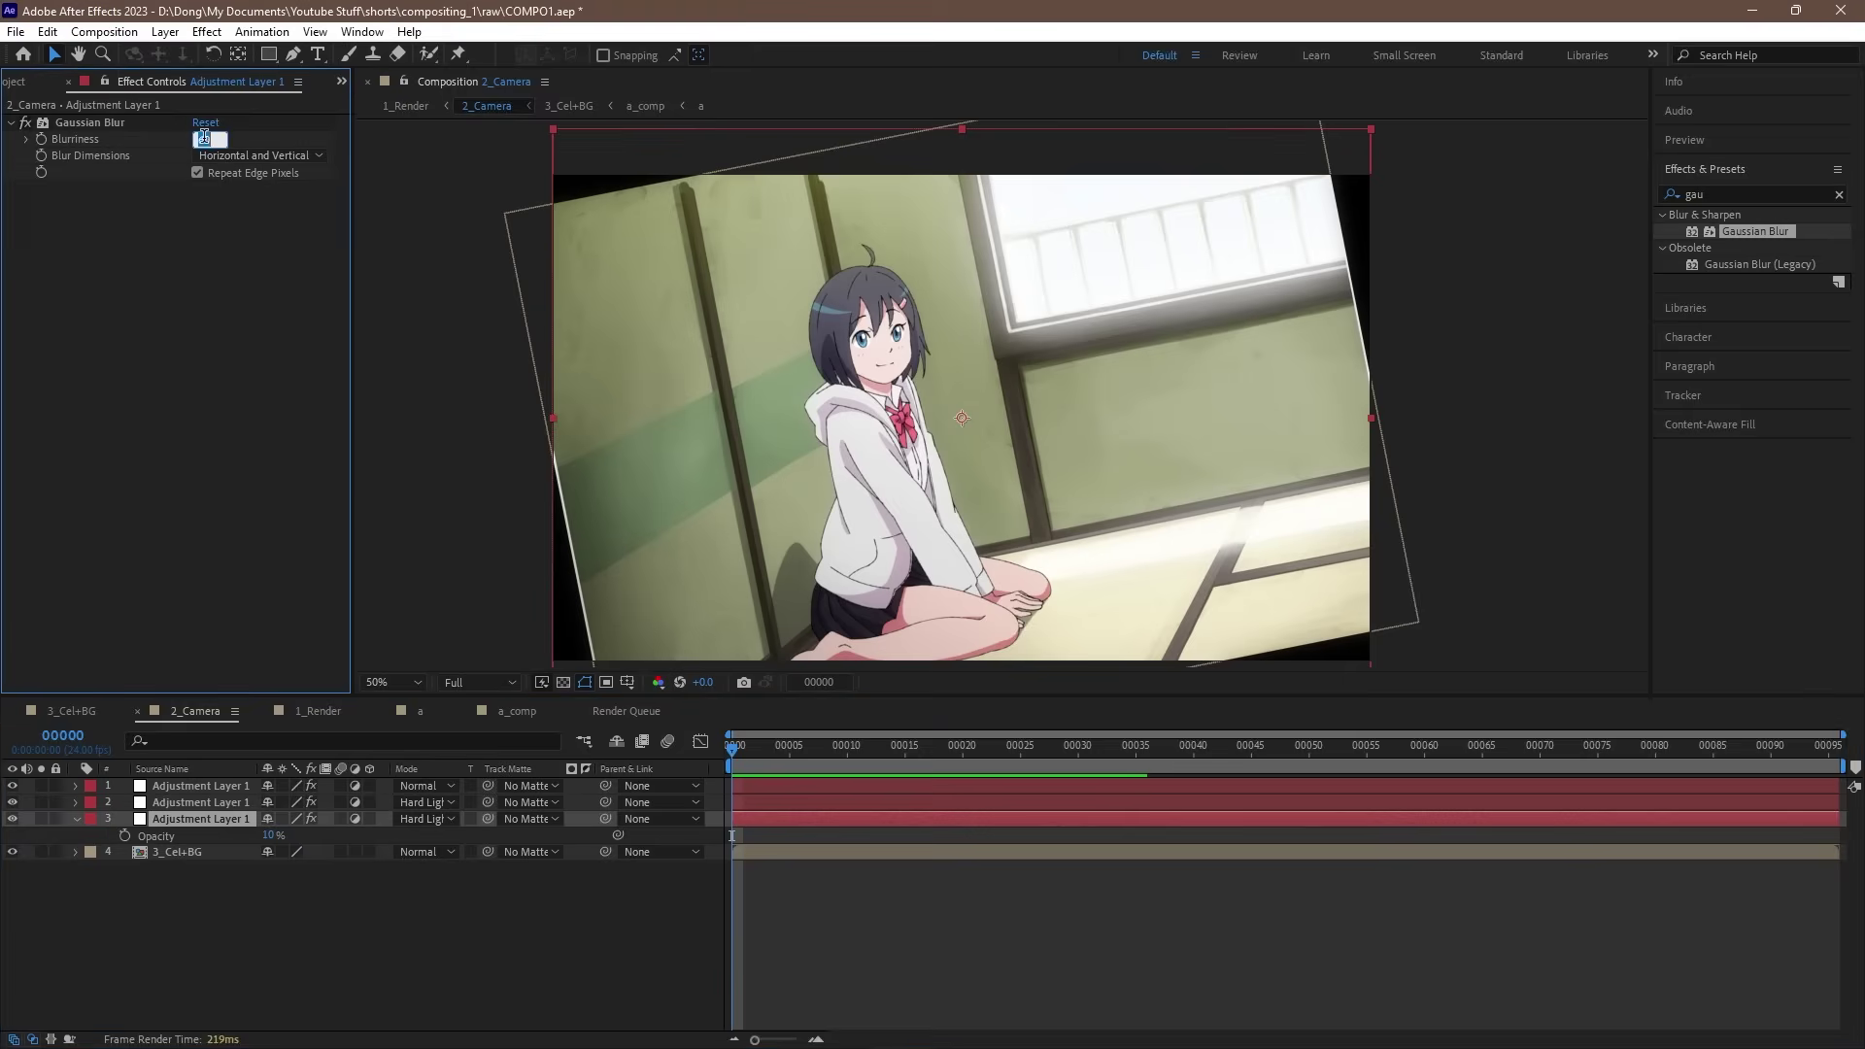
{"action": "left_click_drag", "start_coordinate": [206, 139], "coordinate": [205, 141]}
{"action": "left_click", "coordinate": [269, 835]}
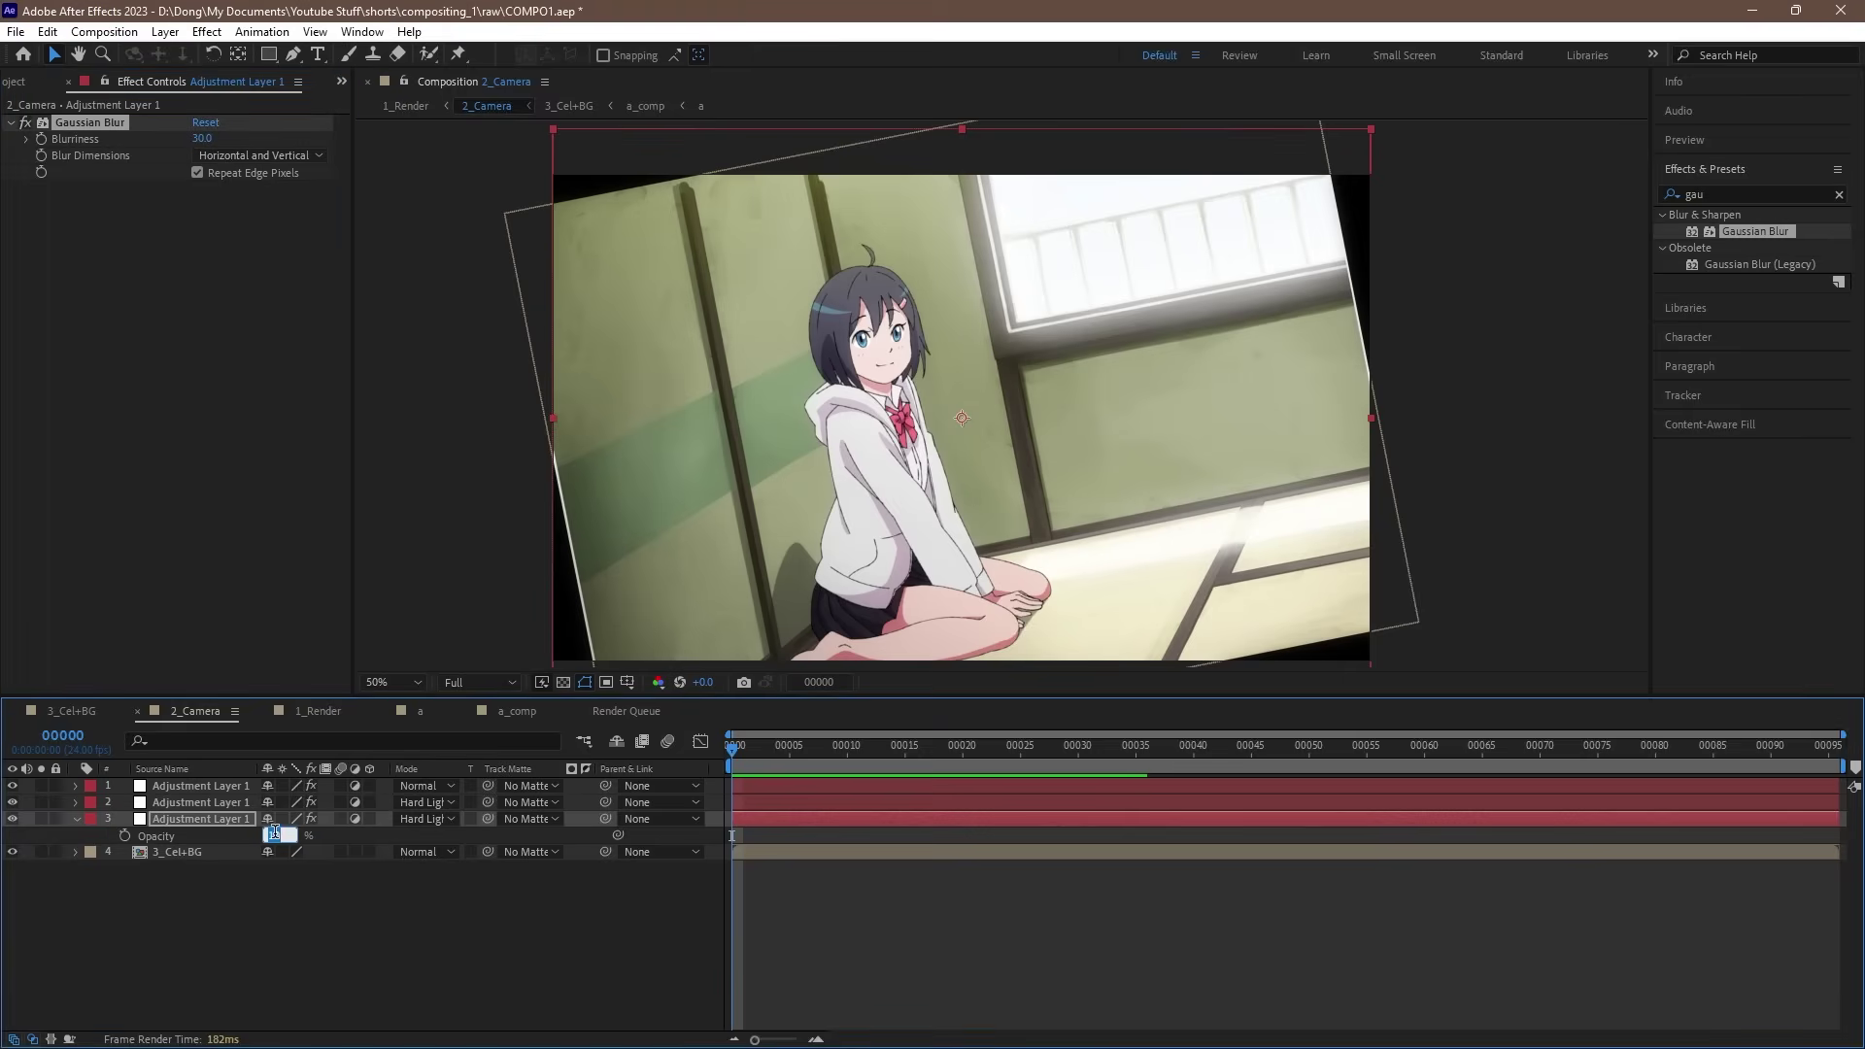
{"action": "key", "text": "Return"}
{"action": "left_click", "coordinate": [440, 821]}
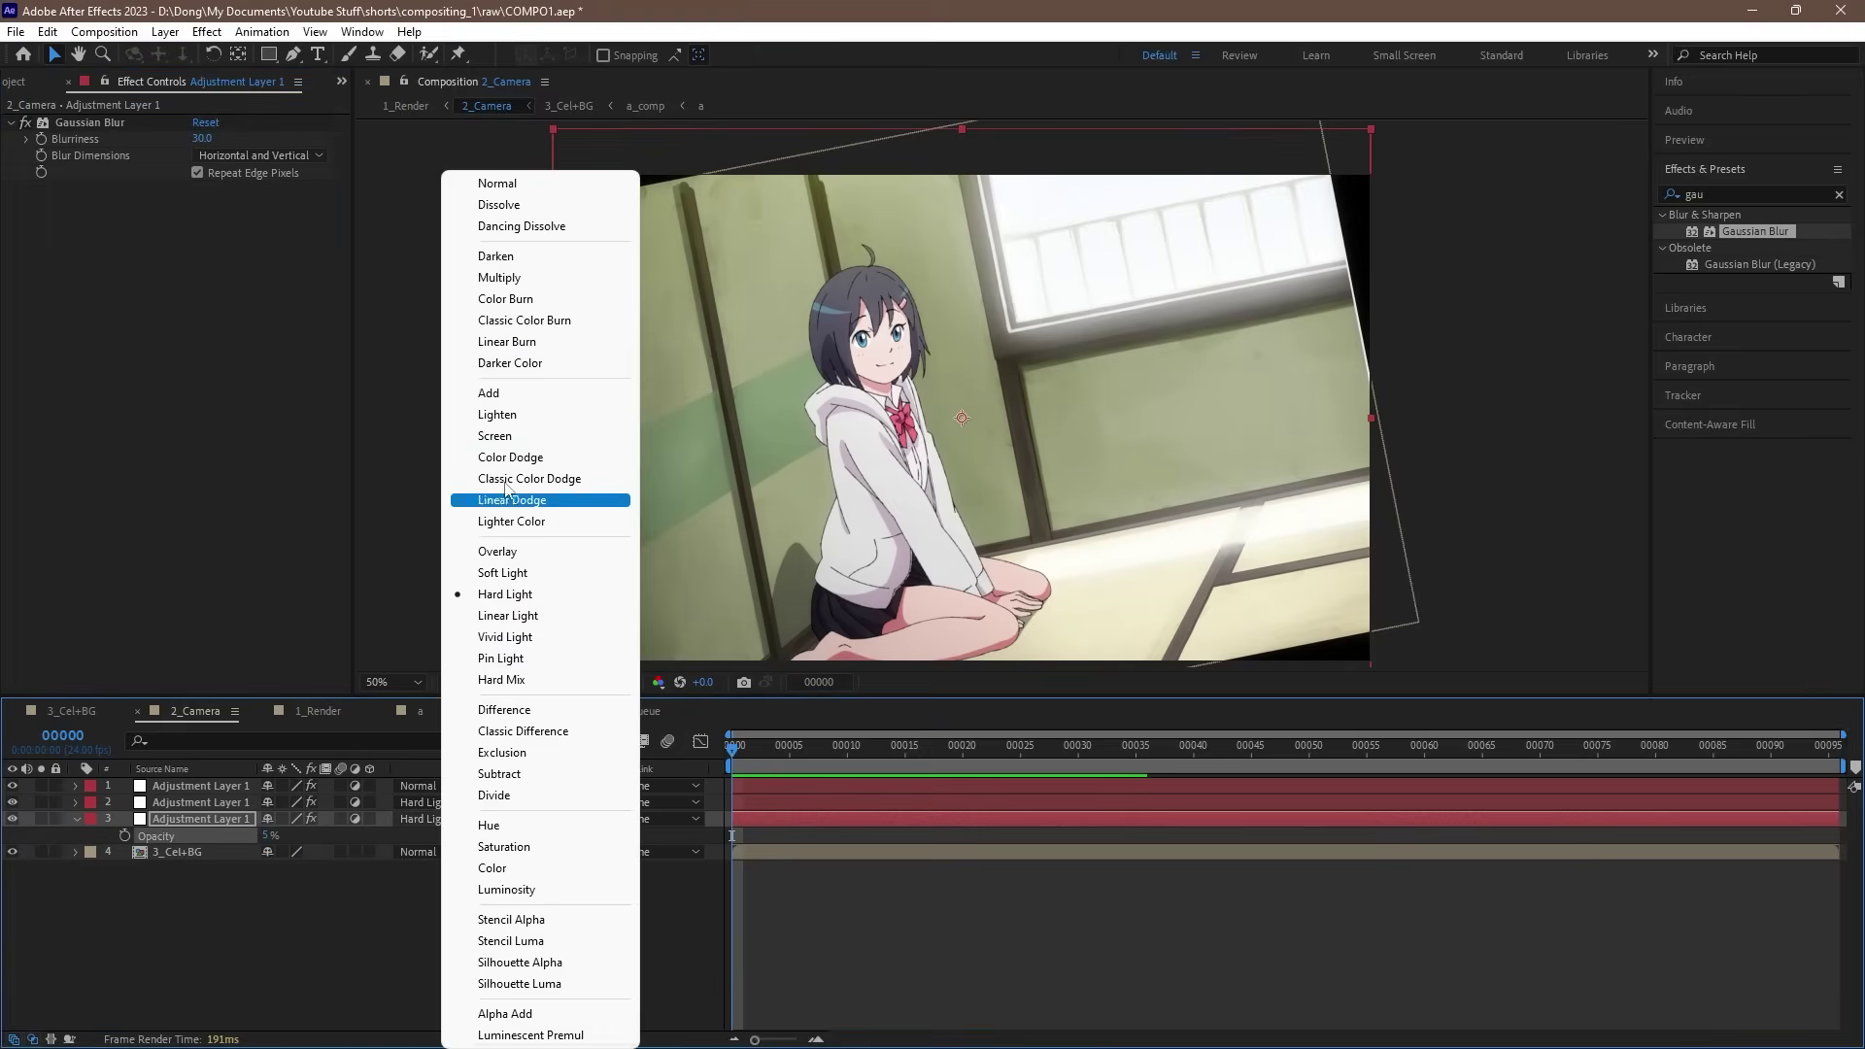
{"action": "left_click", "coordinate": [540, 294]}
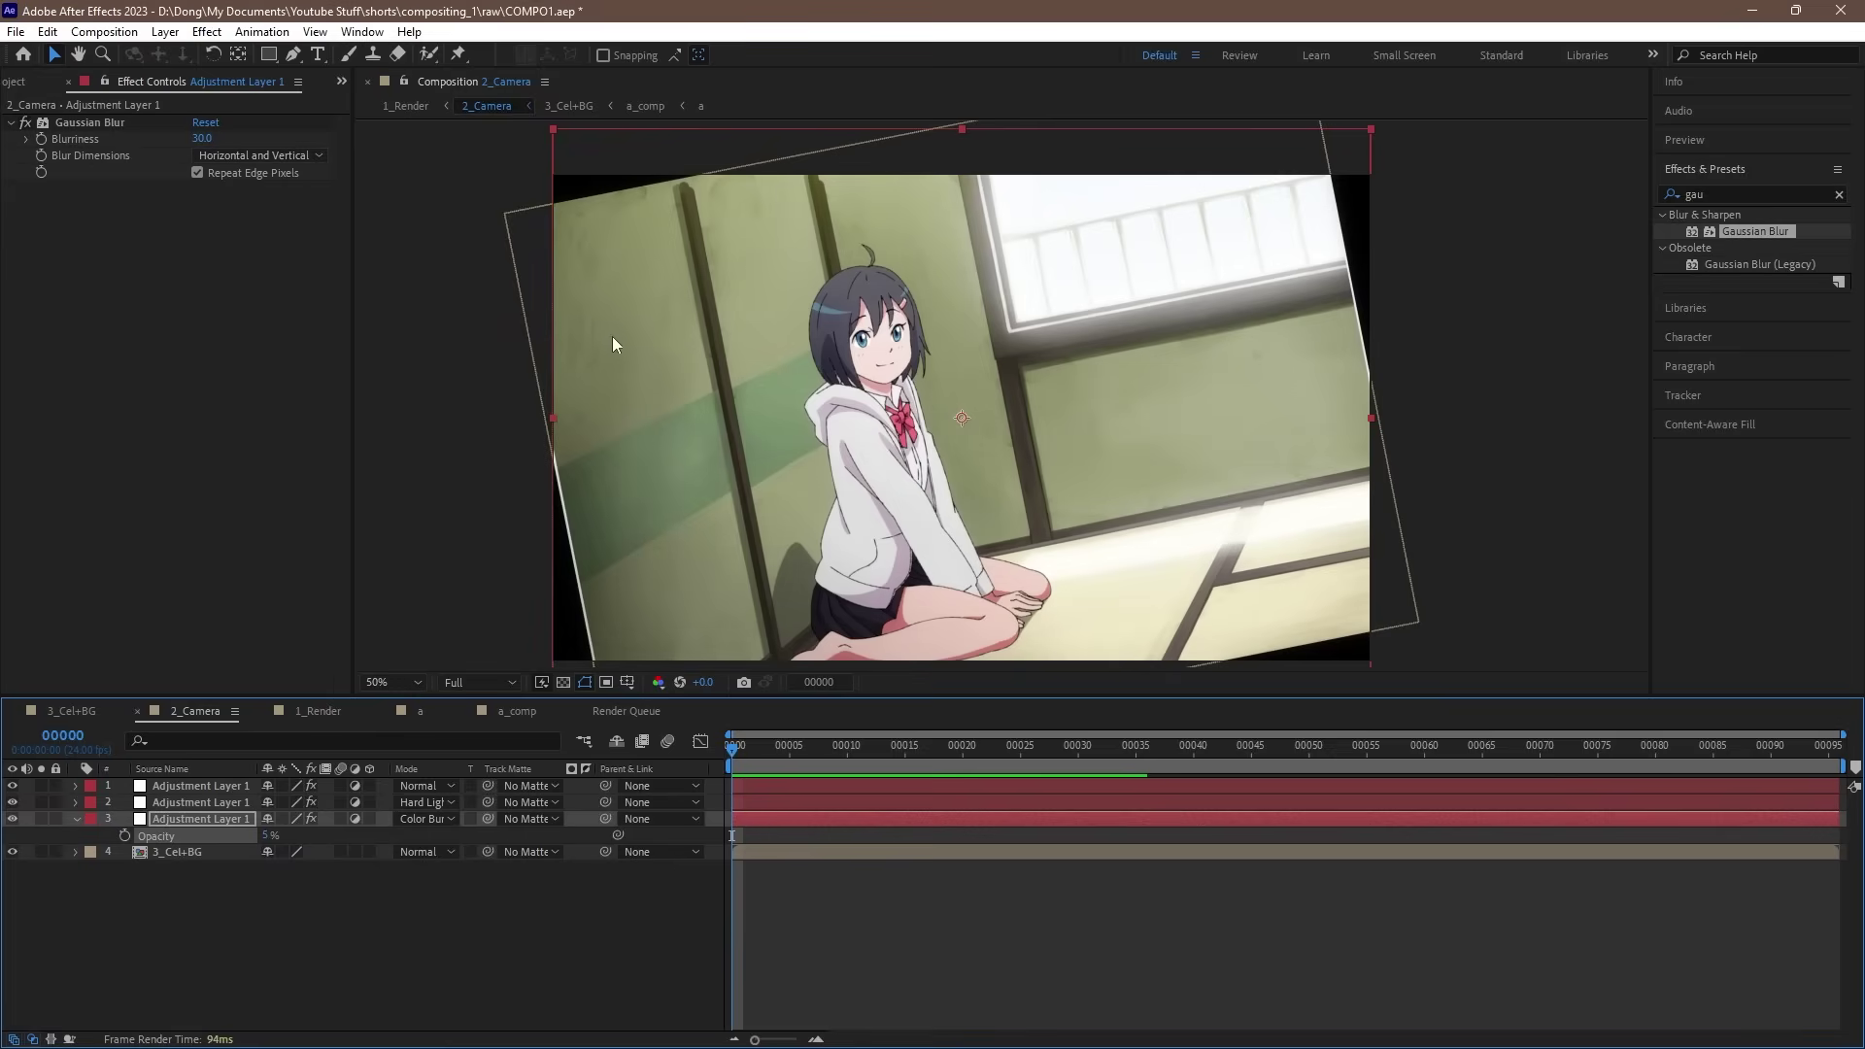
Step: Duplicate it as layer 4 with Blurriness 15, 50% opacity and Darken blending
{"action": "key", "text": "ctrl+d"}
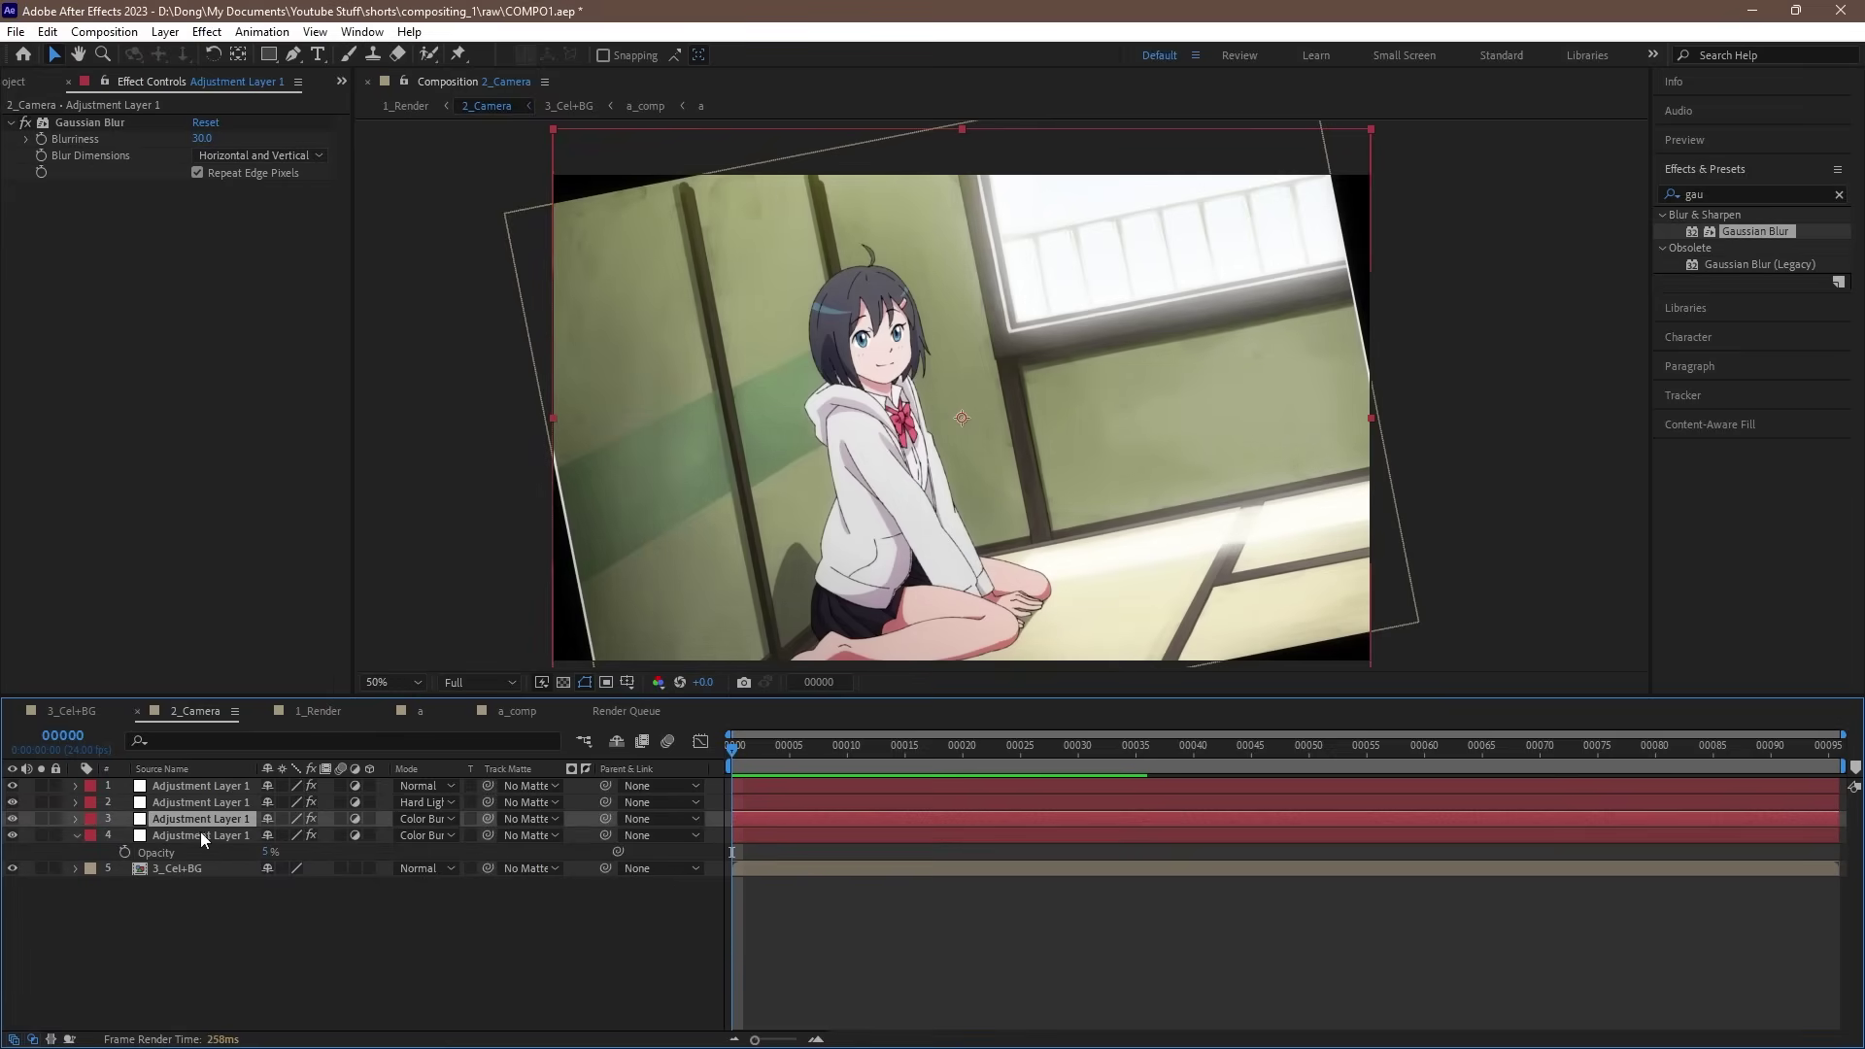
{"action": "left_click", "coordinate": [202, 139]}
{"action": "type", "text": "15"}
{"action": "key", "text": "Return"}
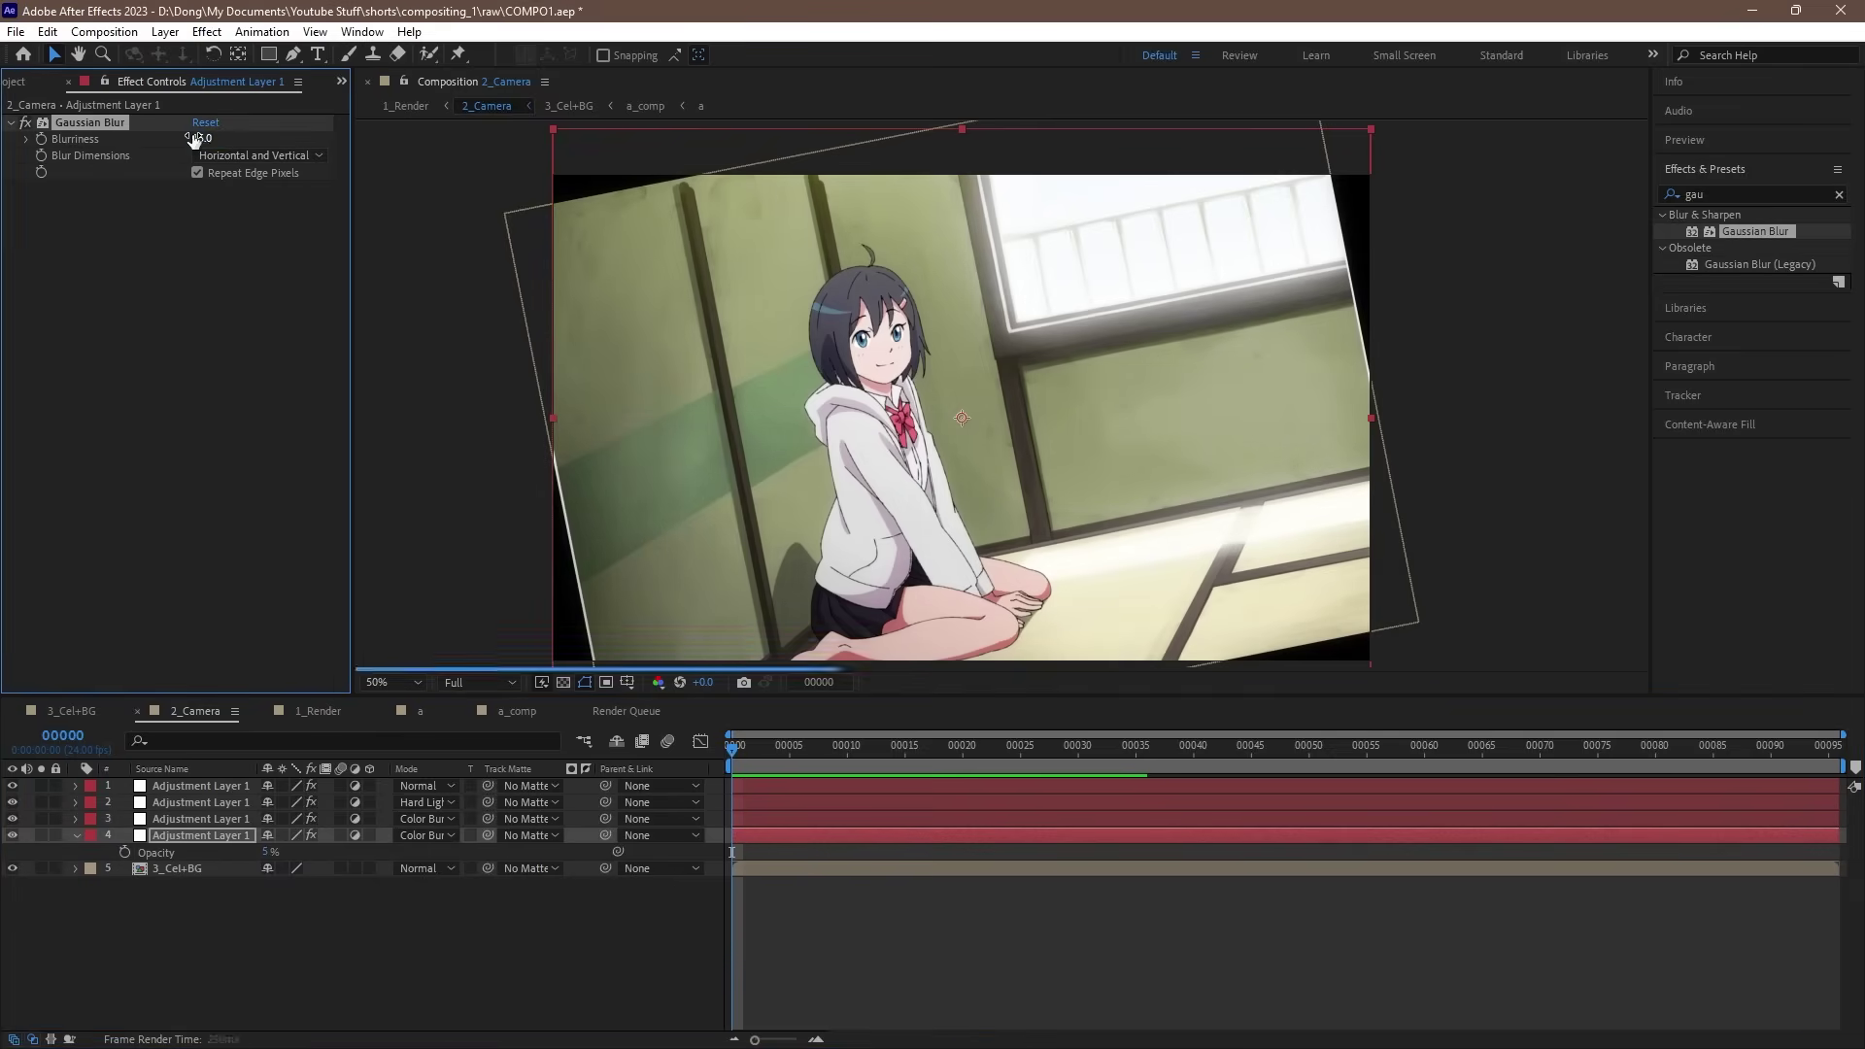
{"action": "left_click", "coordinate": [270, 852]}
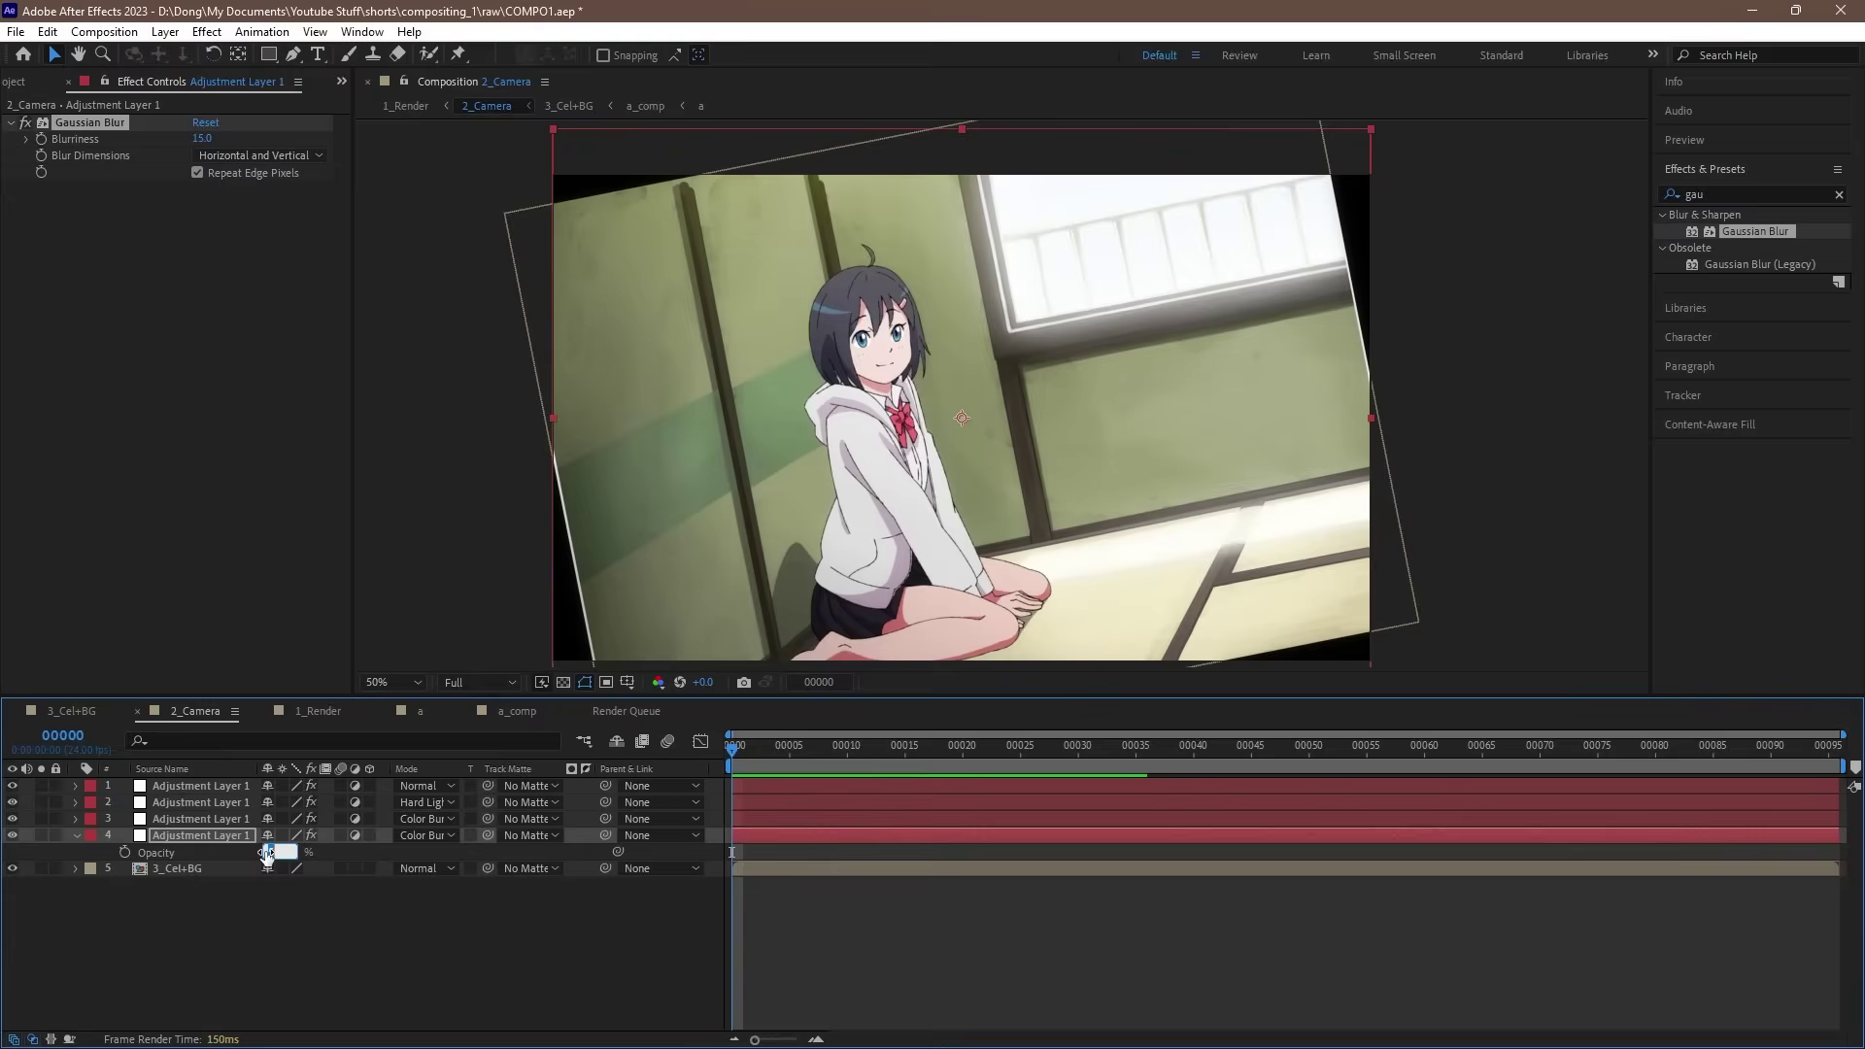
{"action": "type", "text": "50"}
{"action": "key", "text": "Return"}
{"action": "left_click", "coordinate": [408, 837]}
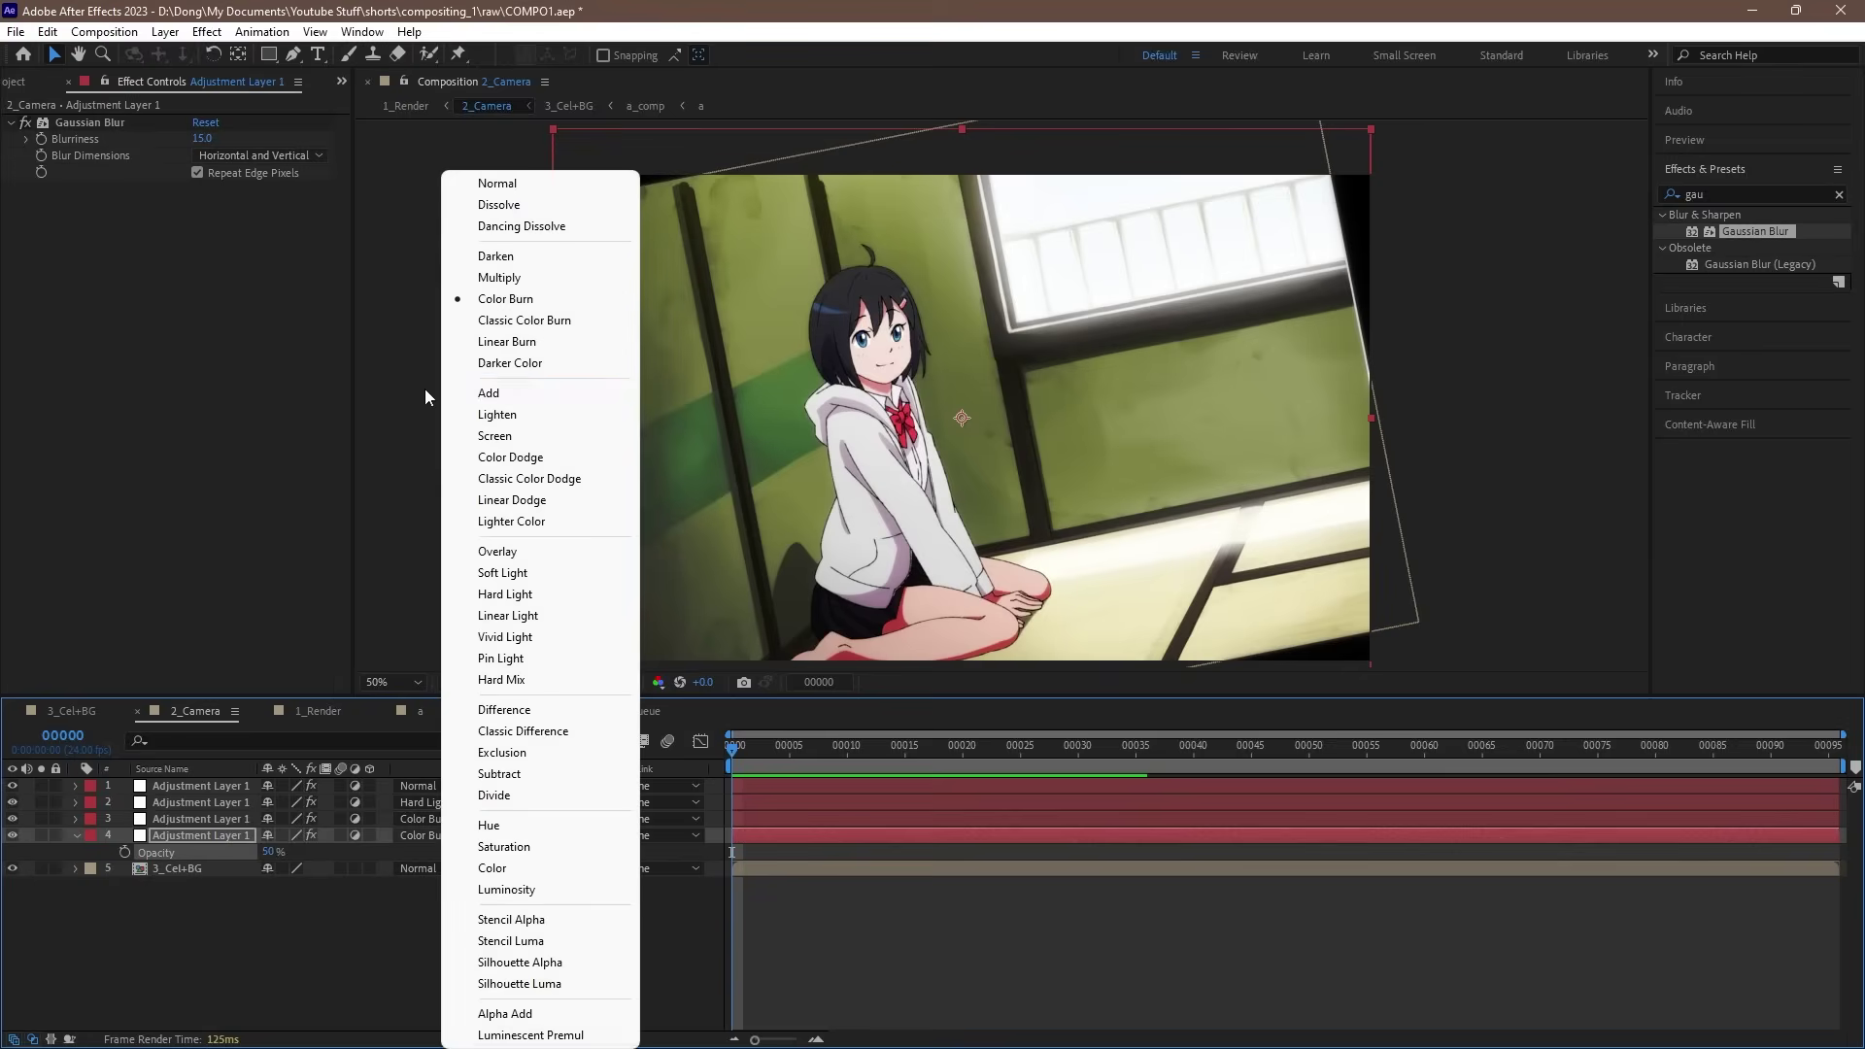
{"action": "left_click", "coordinate": [544, 252]}
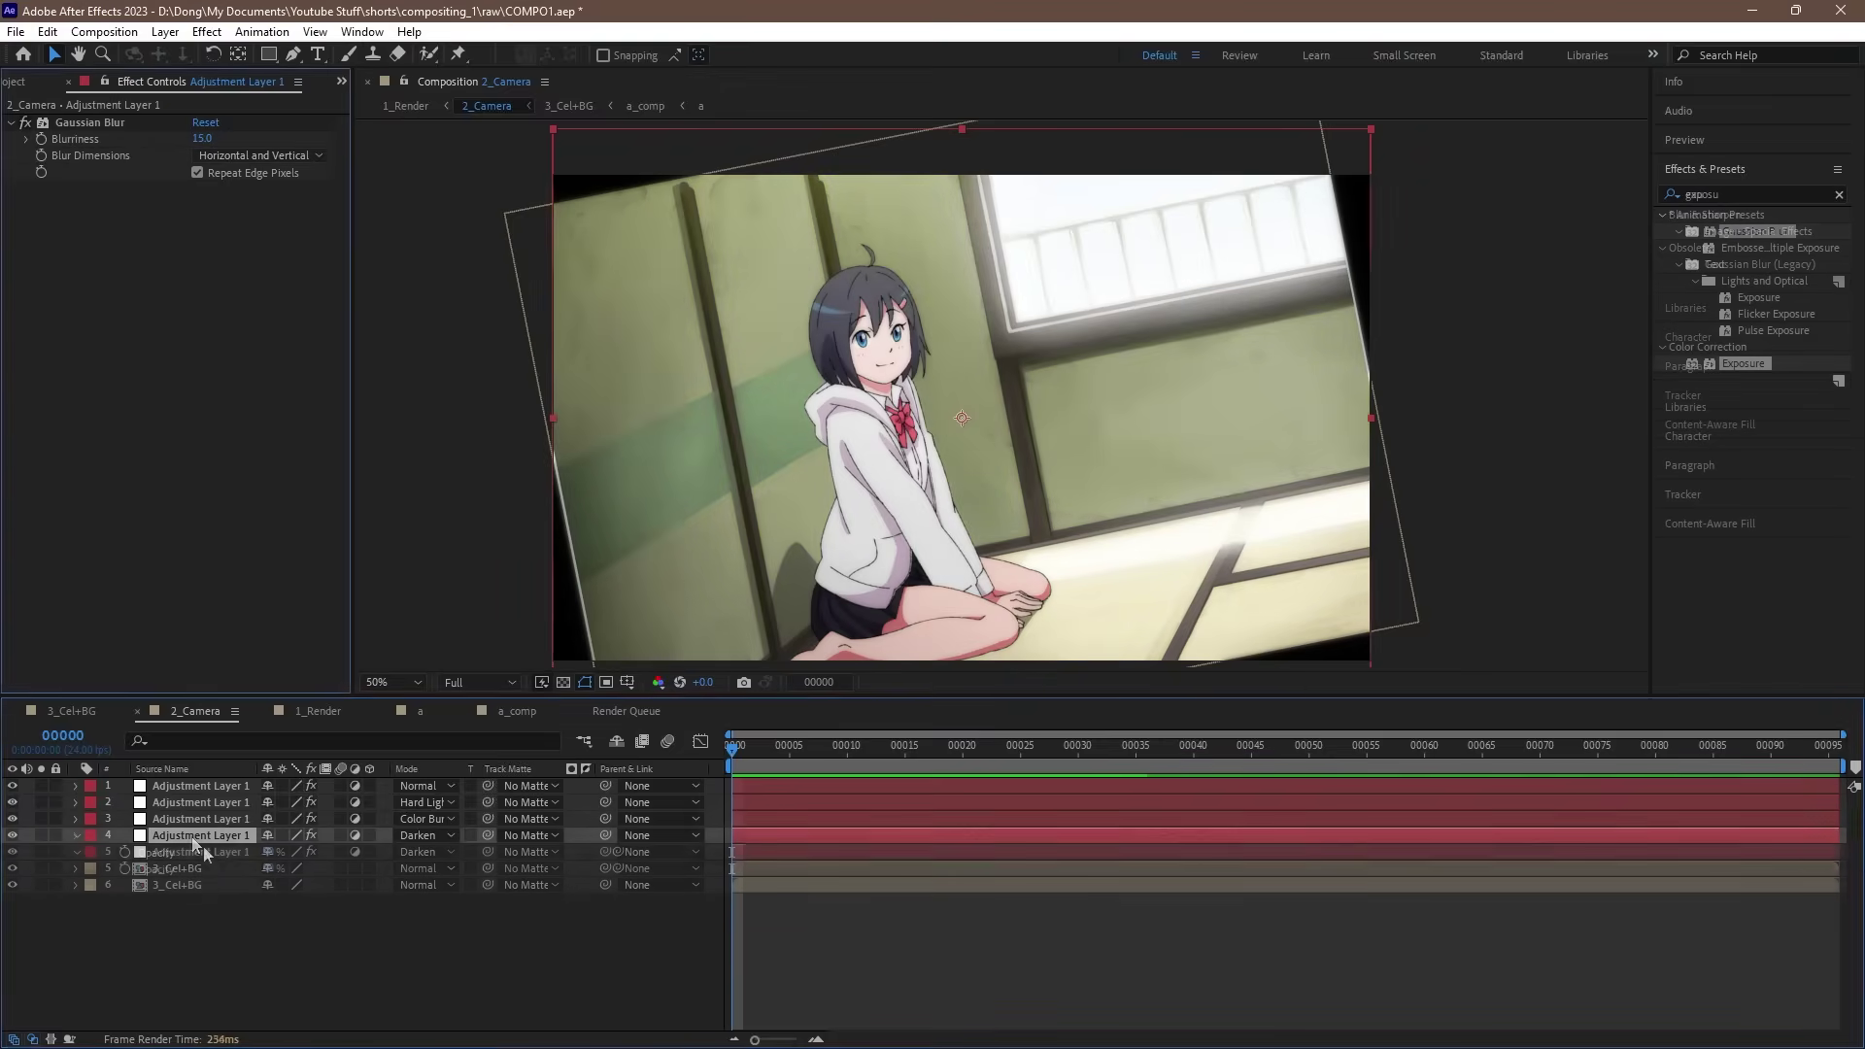
Step: Duplicate layer 4 into a fifth layer and add Exposure with Offset -0.25
{"action": "key", "text": "ctrl+d"}
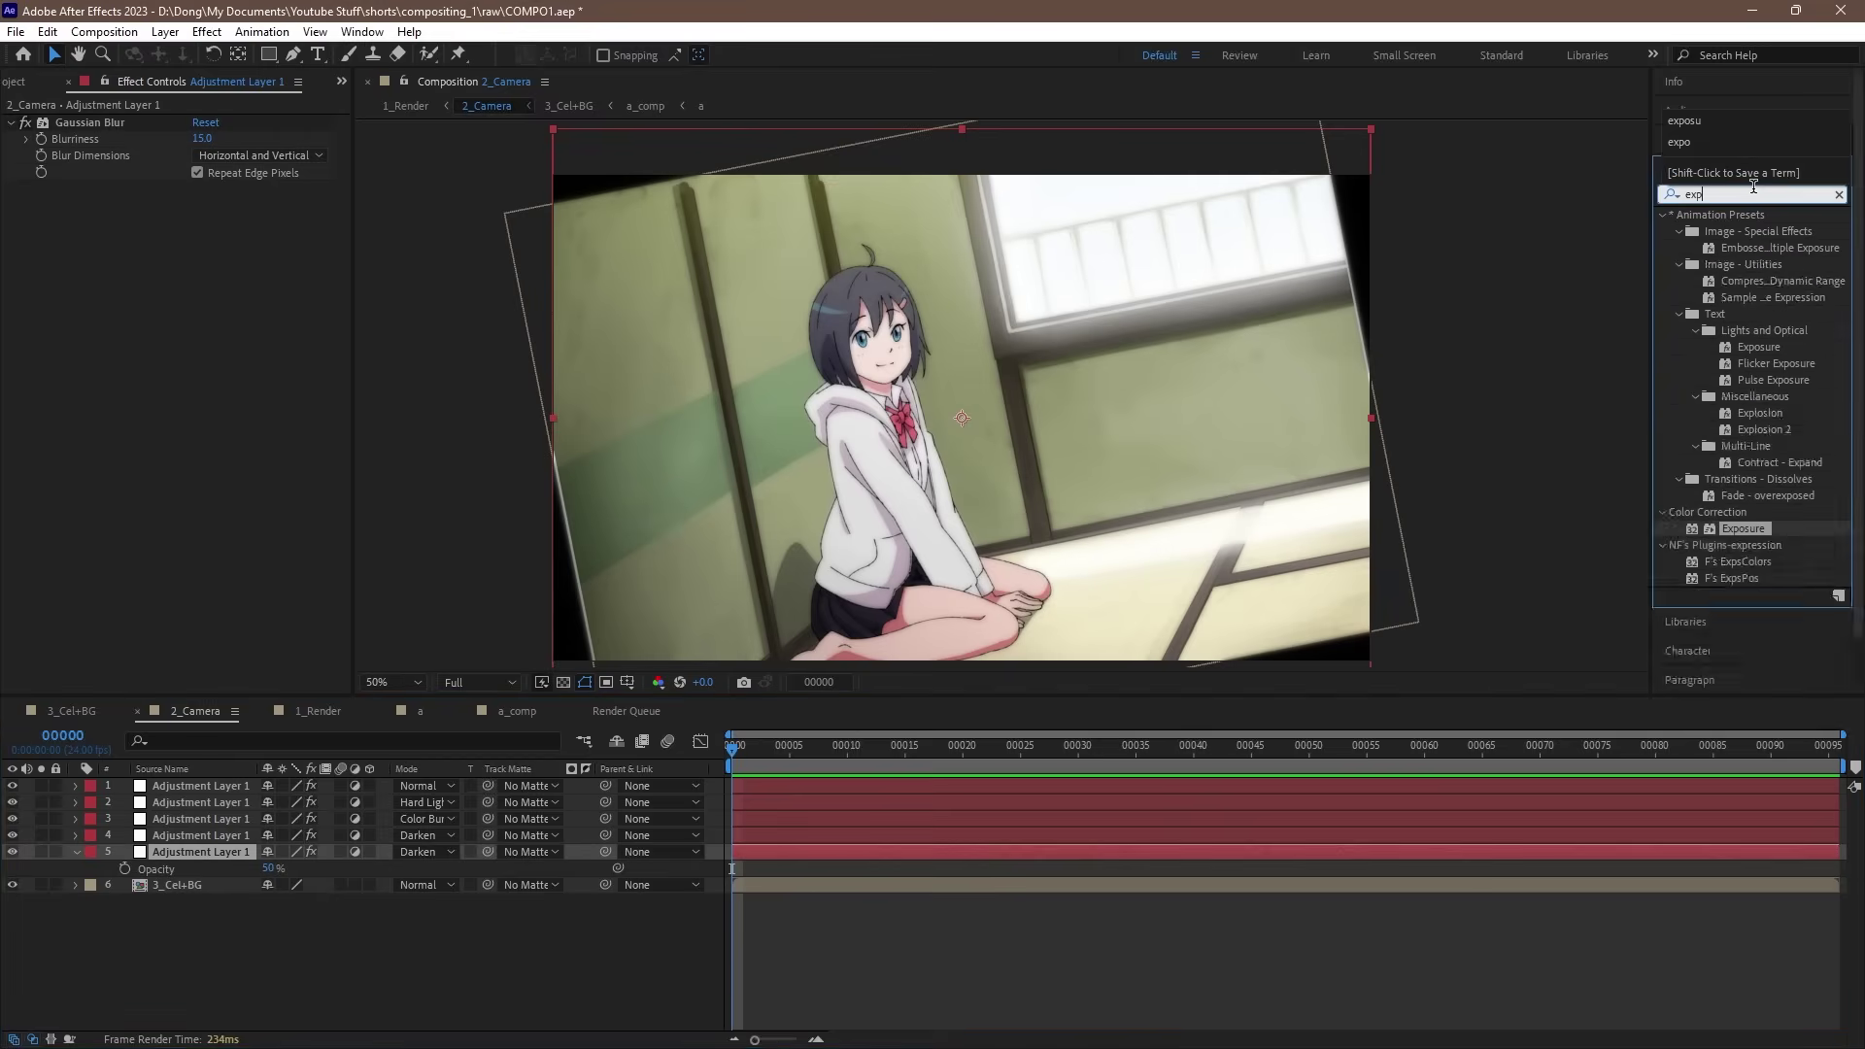
{"action": "type", "text": "re"}
{"action": "left_click_drag", "start_coordinate": [1743, 363], "coordinate": [200, 111]}
{"action": "left_click_drag", "start_coordinate": [203, 186], "coordinate": [201, 203]}
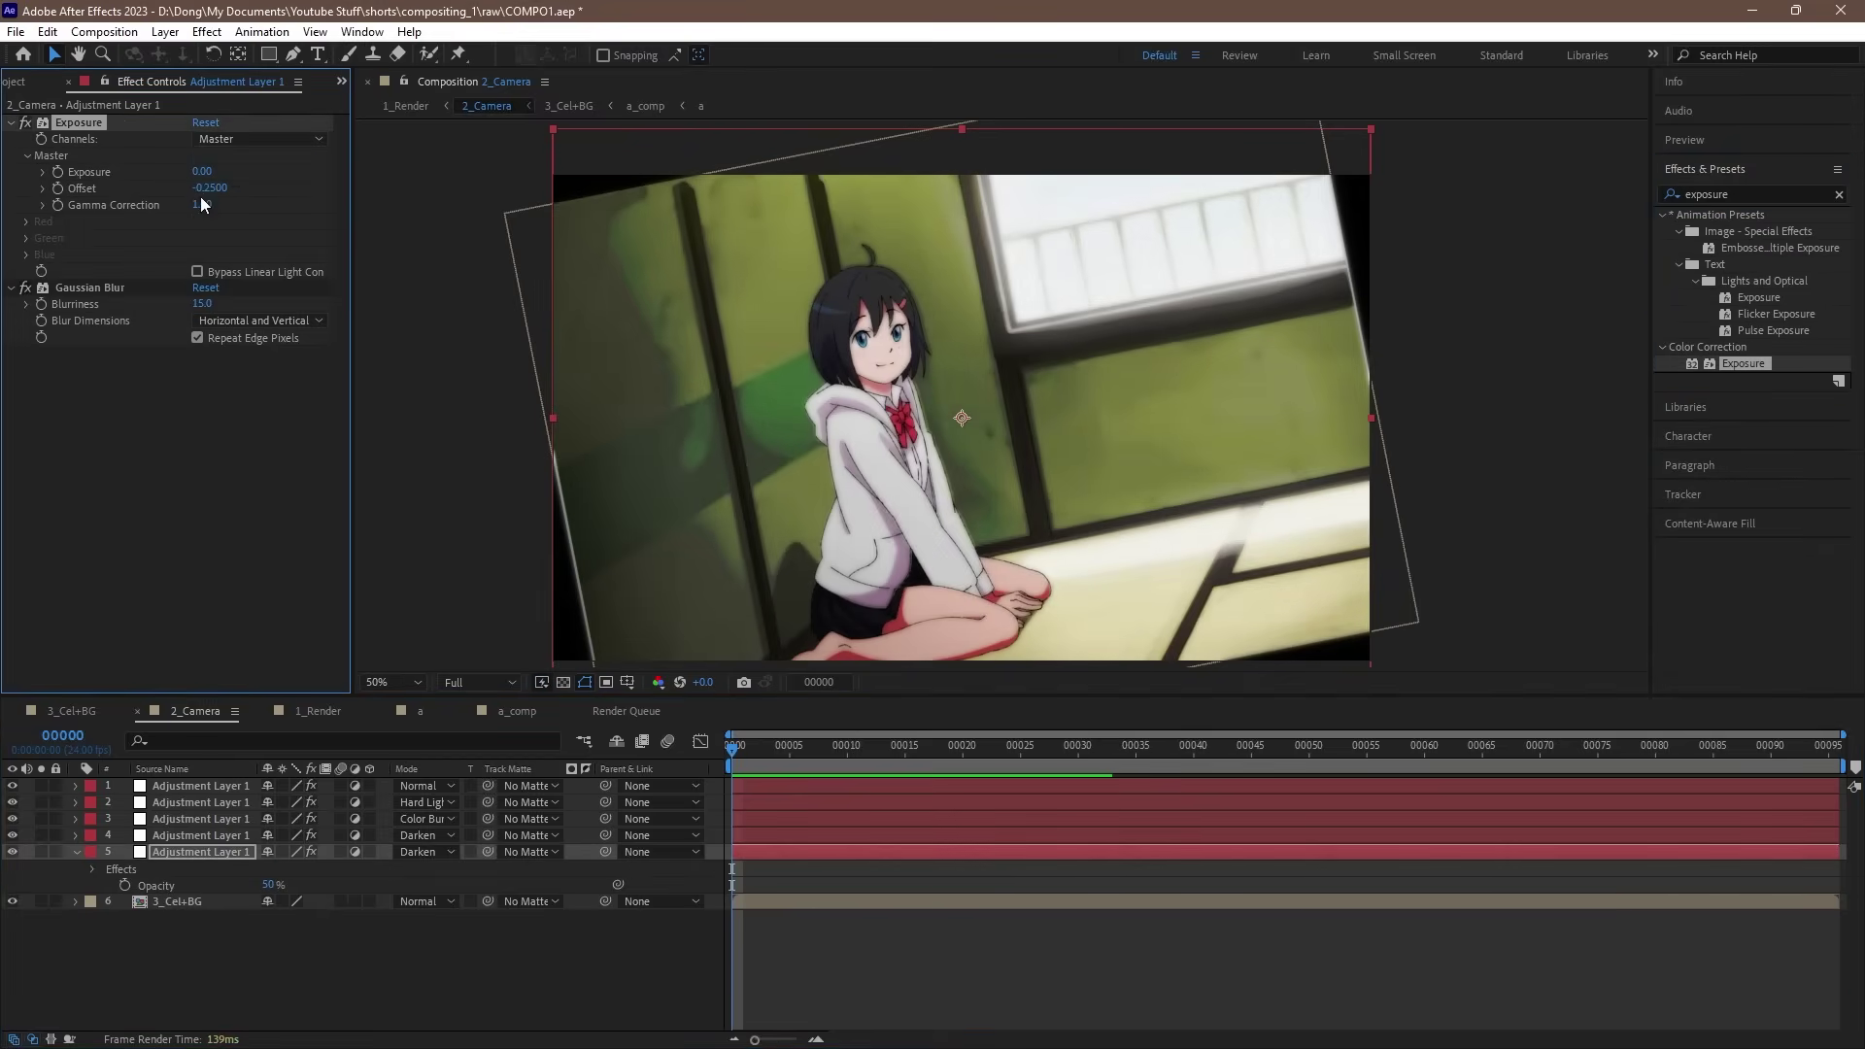
Step: Give layer 5 Blurriness 100, 15% opacity and Color Dodge blending
{"action": "left_click", "coordinate": [205, 304]}
{"action": "key", "text": "Return"}
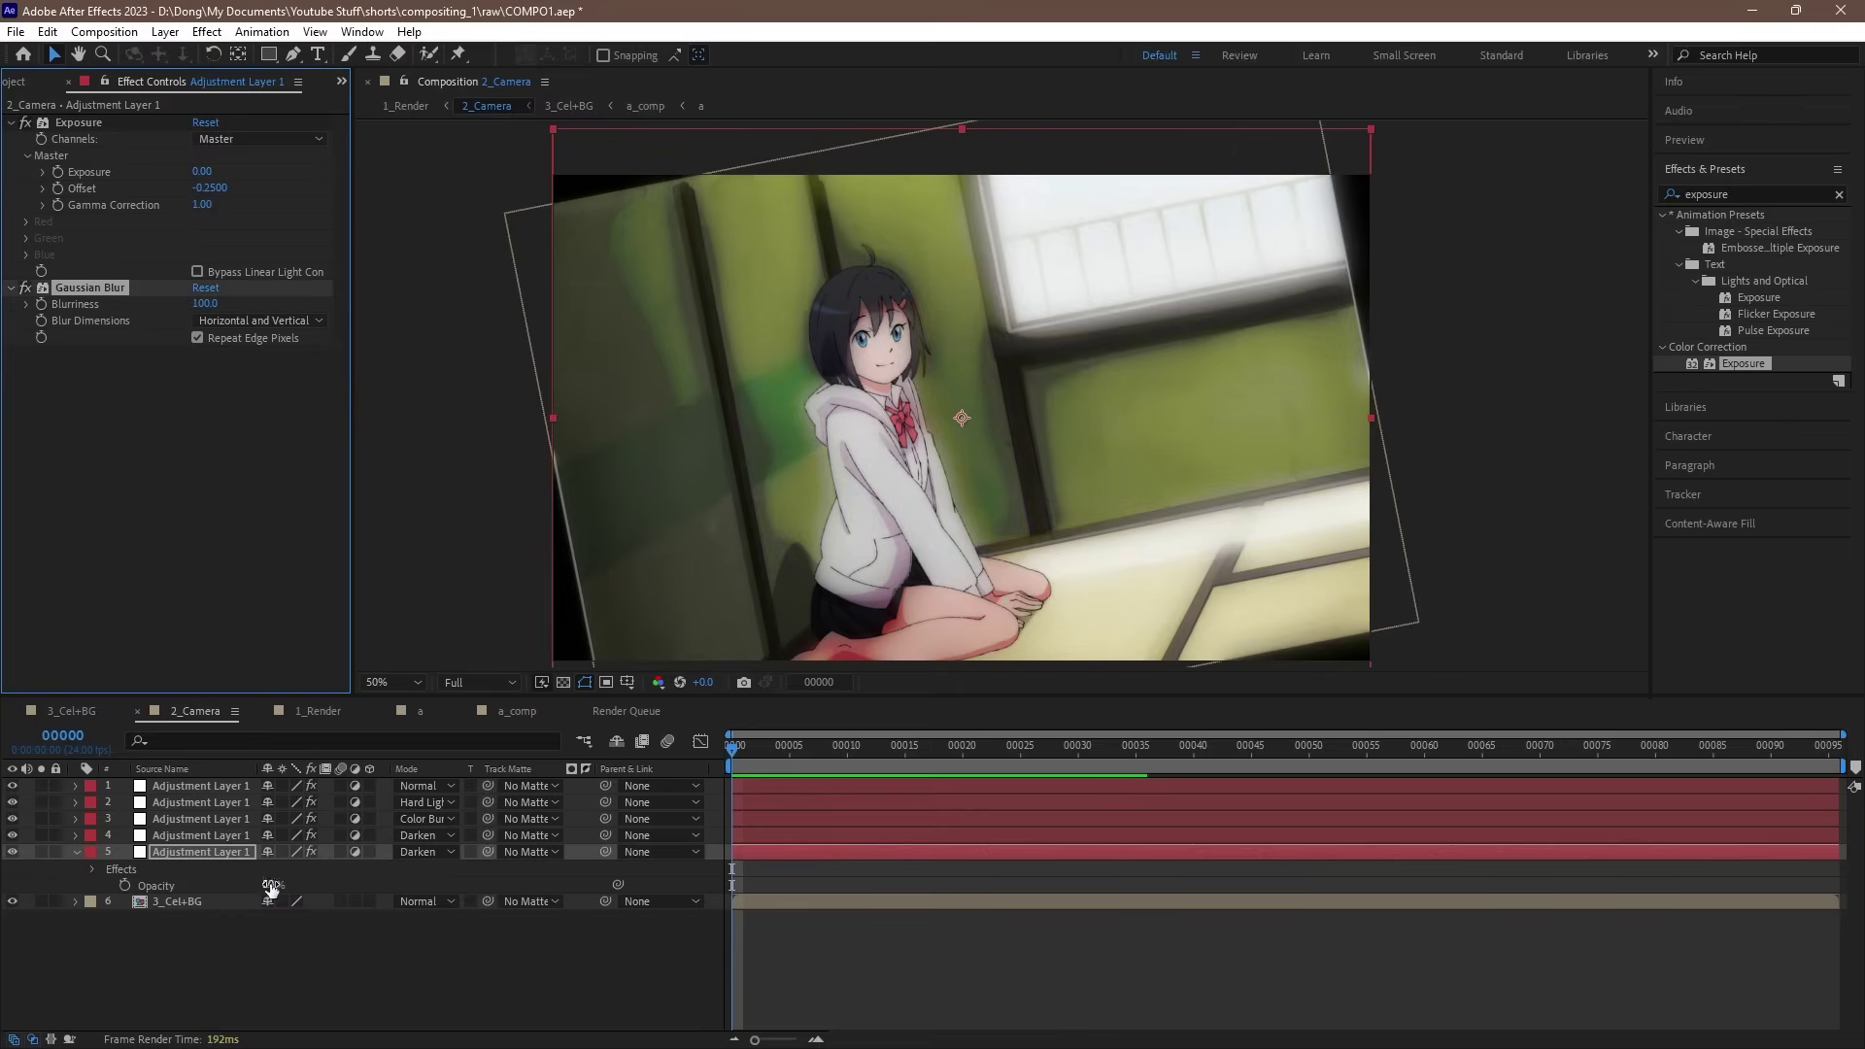
{"action": "left_click_drag", "start_coordinate": [271, 886], "coordinate": [243, 886]}
{"action": "left_click", "coordinate": [405, 852]}
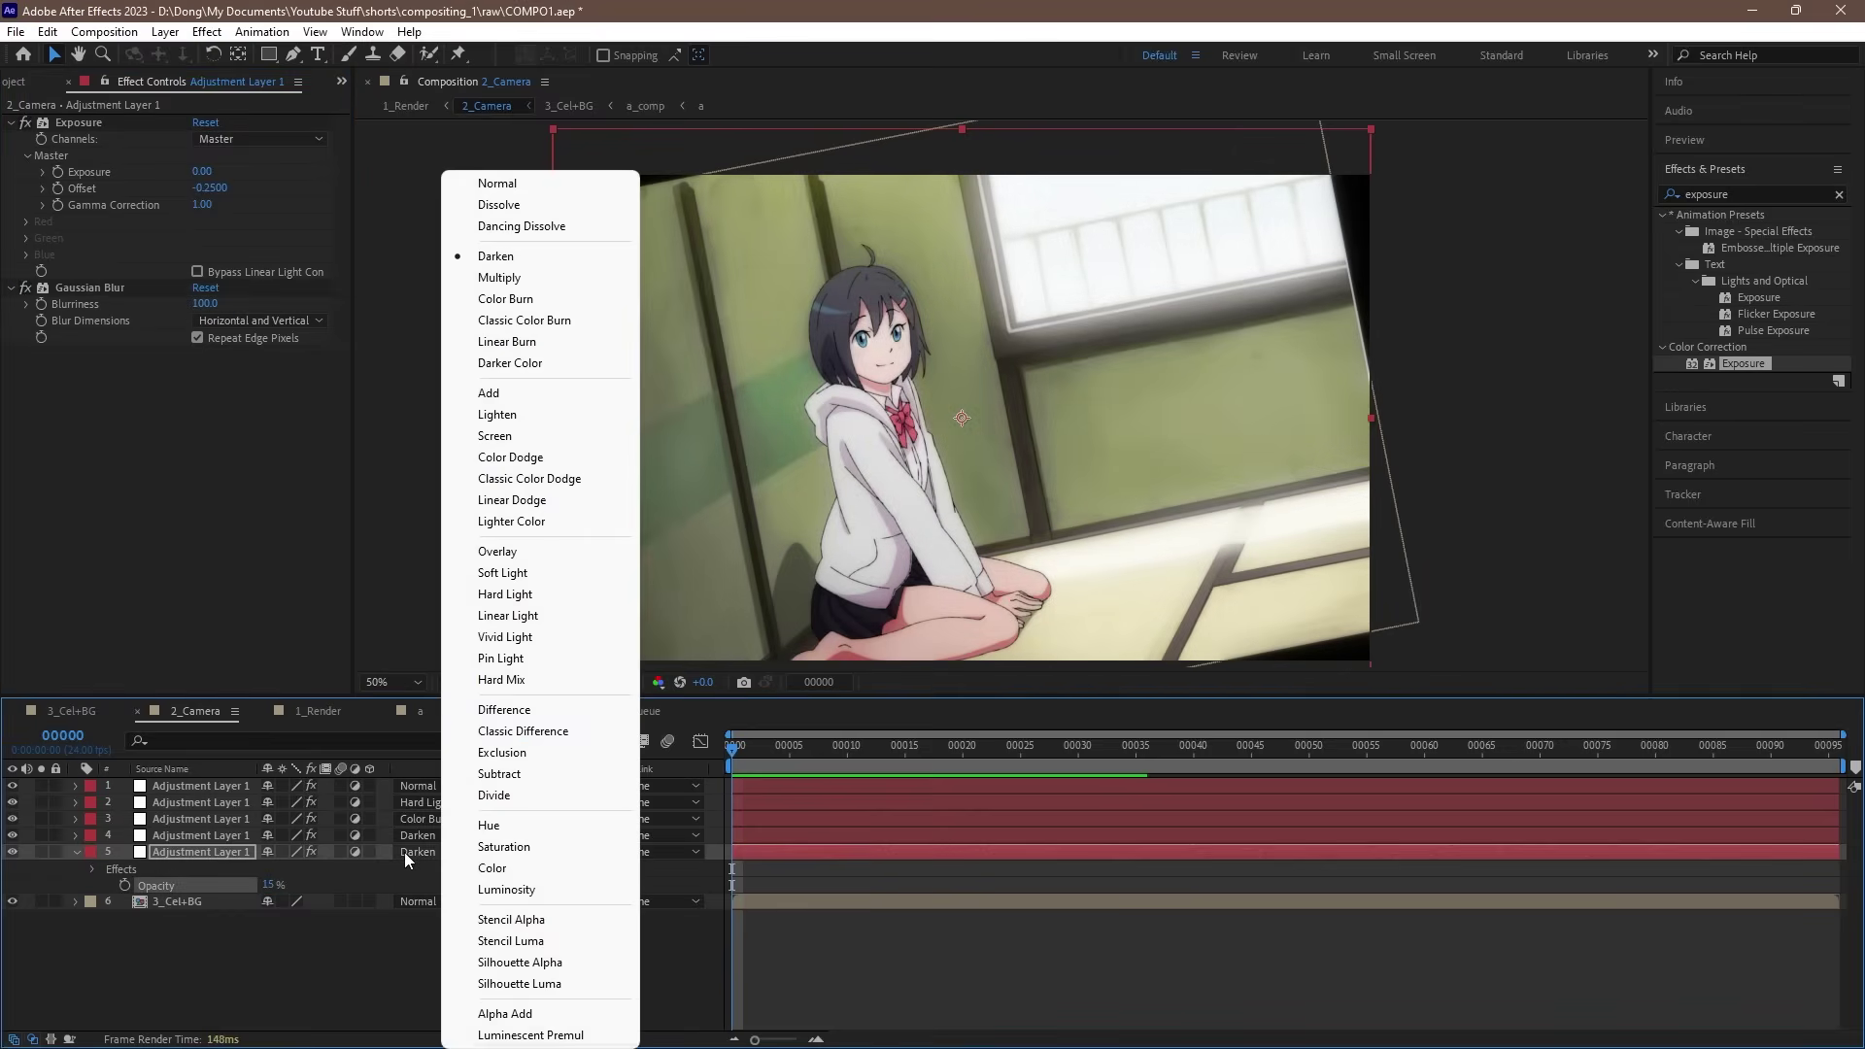
{"action": "left_click", "coordinate": [498, 456]}
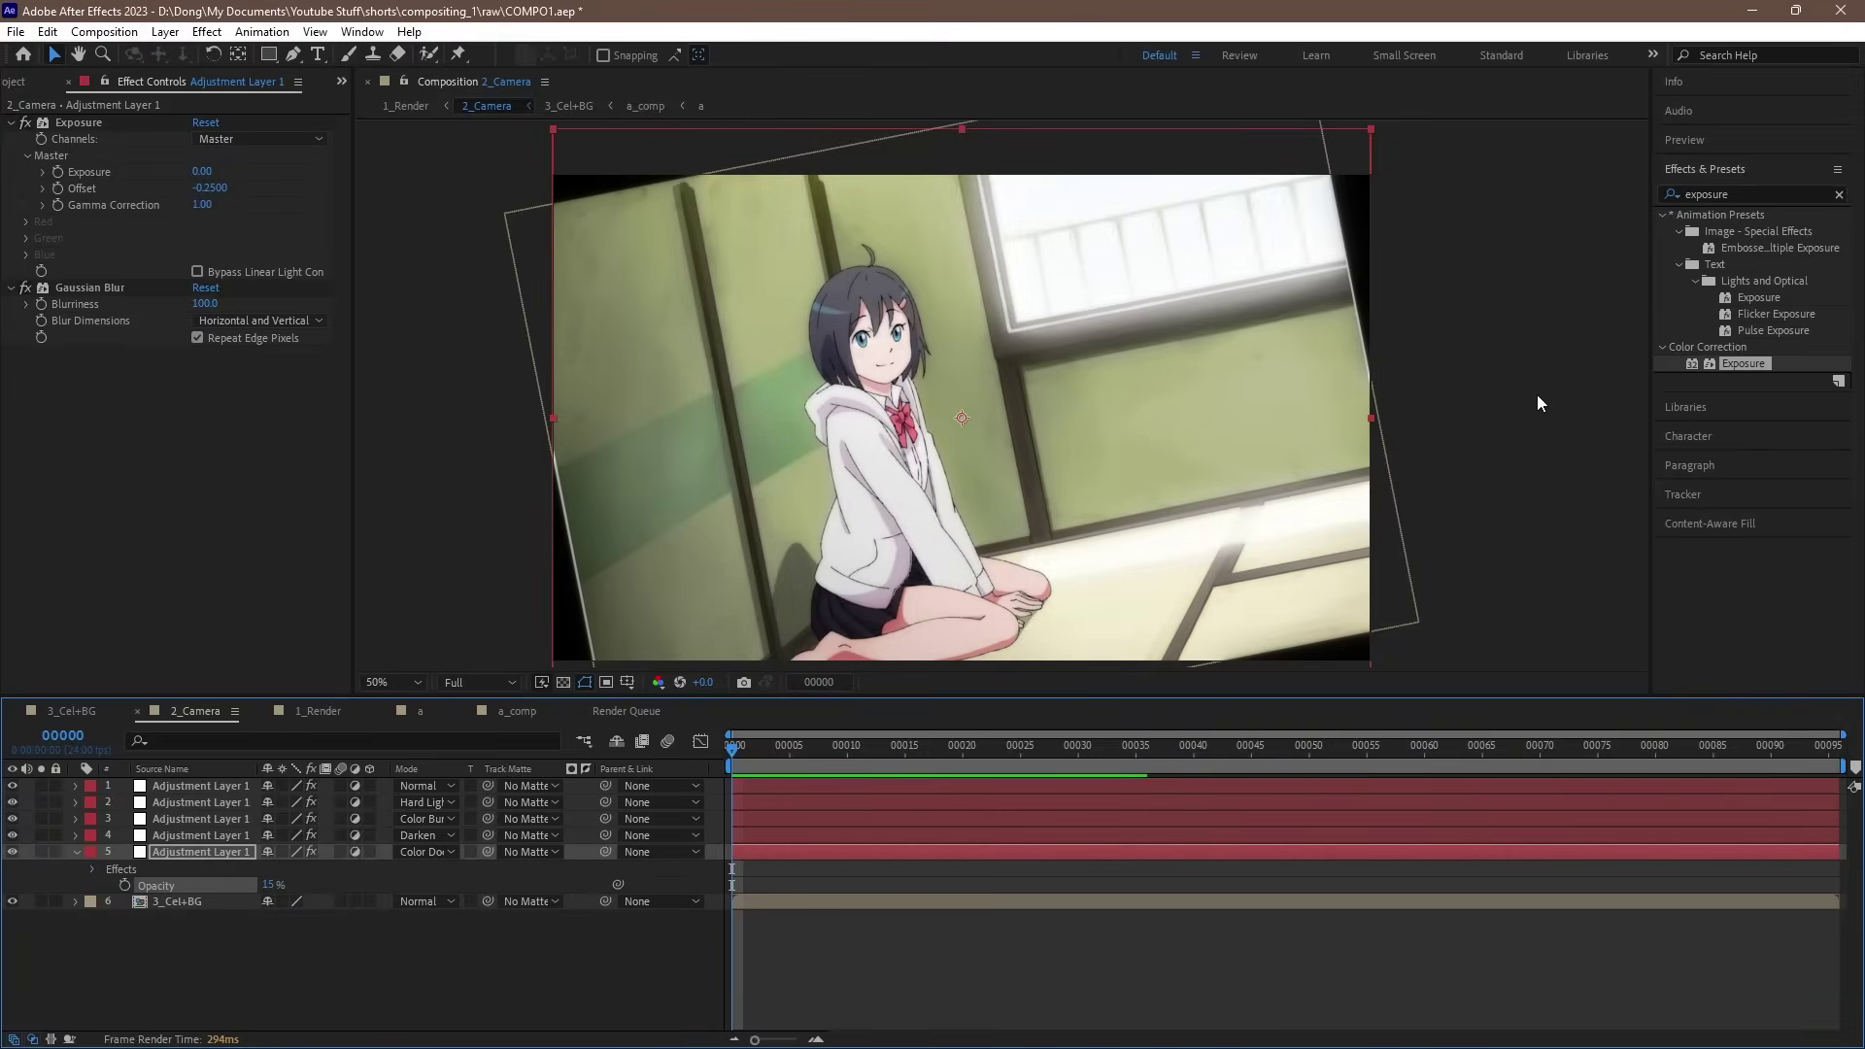
{"action": "left_click", "coordinate": [1537, 395]}
Step: Pre-compose the five adjustment layers into a comp named 'filter'
{"action": "left_click", "coordinate": [218, 851]}
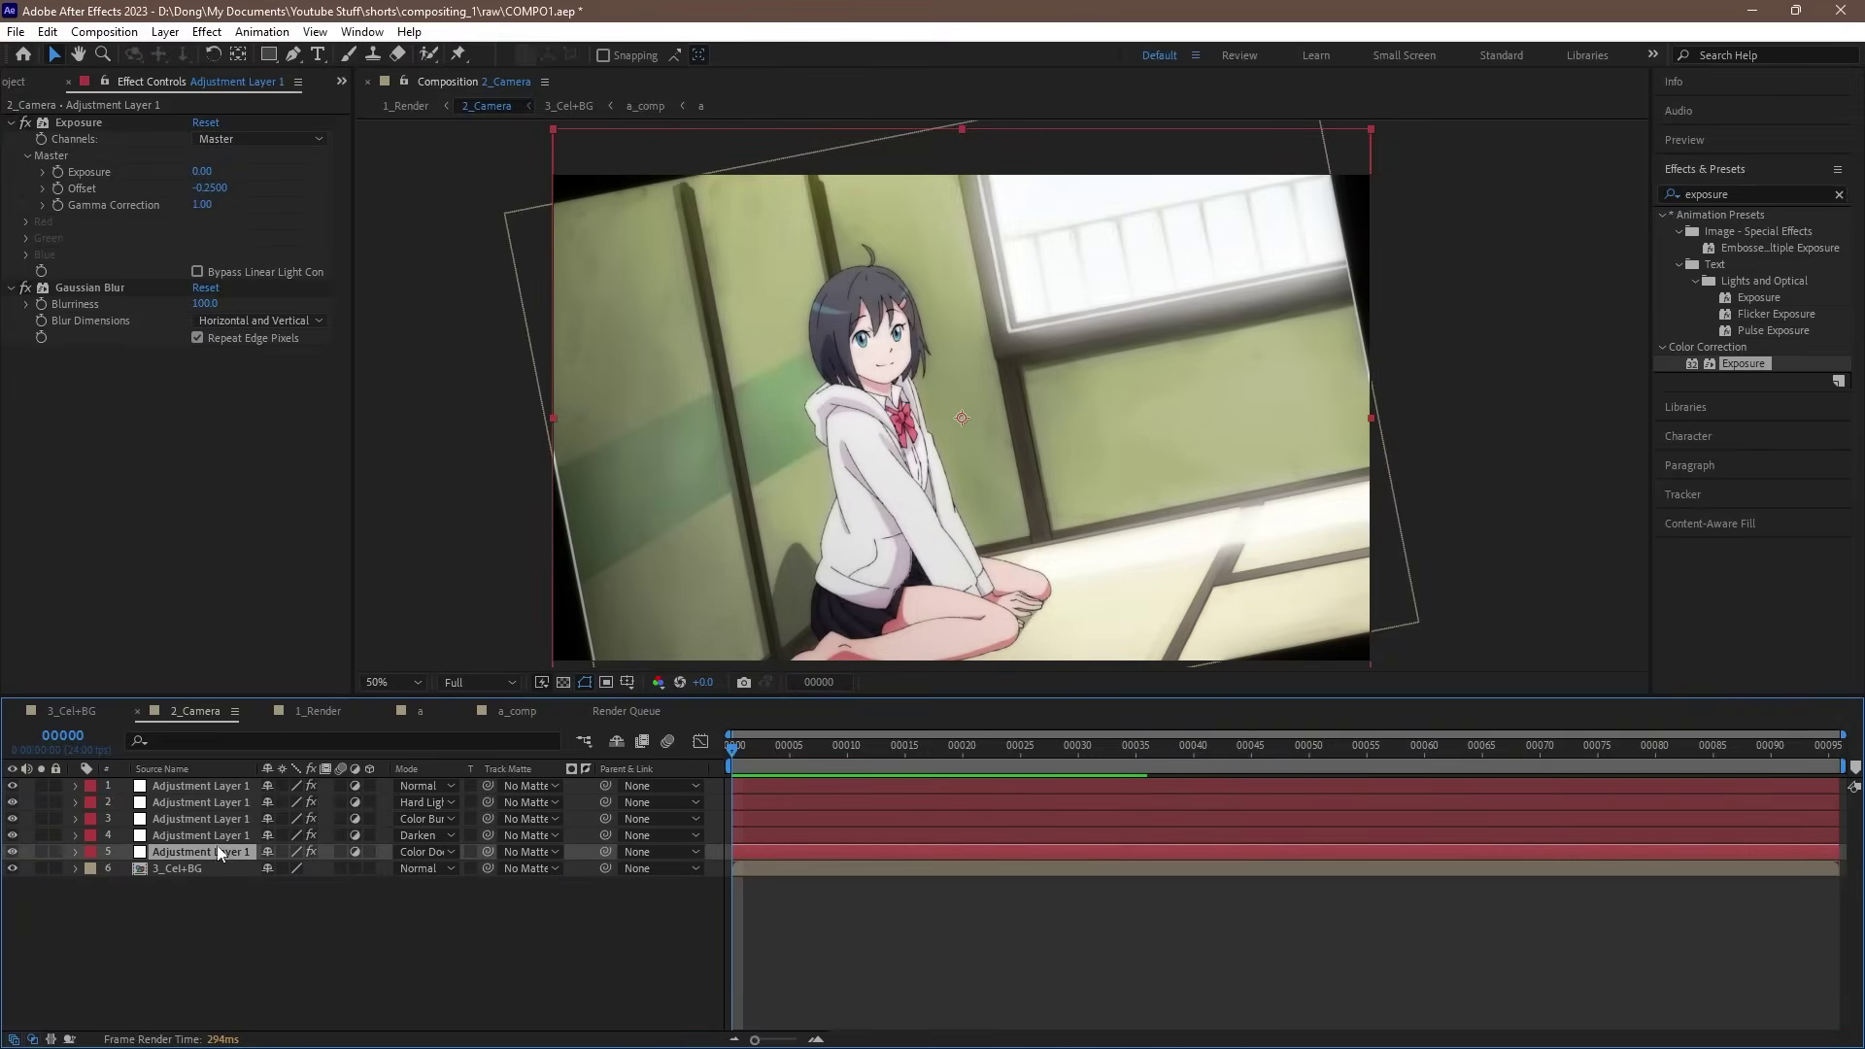
{"action": "left_click", "coordinate": [212, 785], "text": "shift"}
{"action": "right_click", "coordinate": [212, 785]}
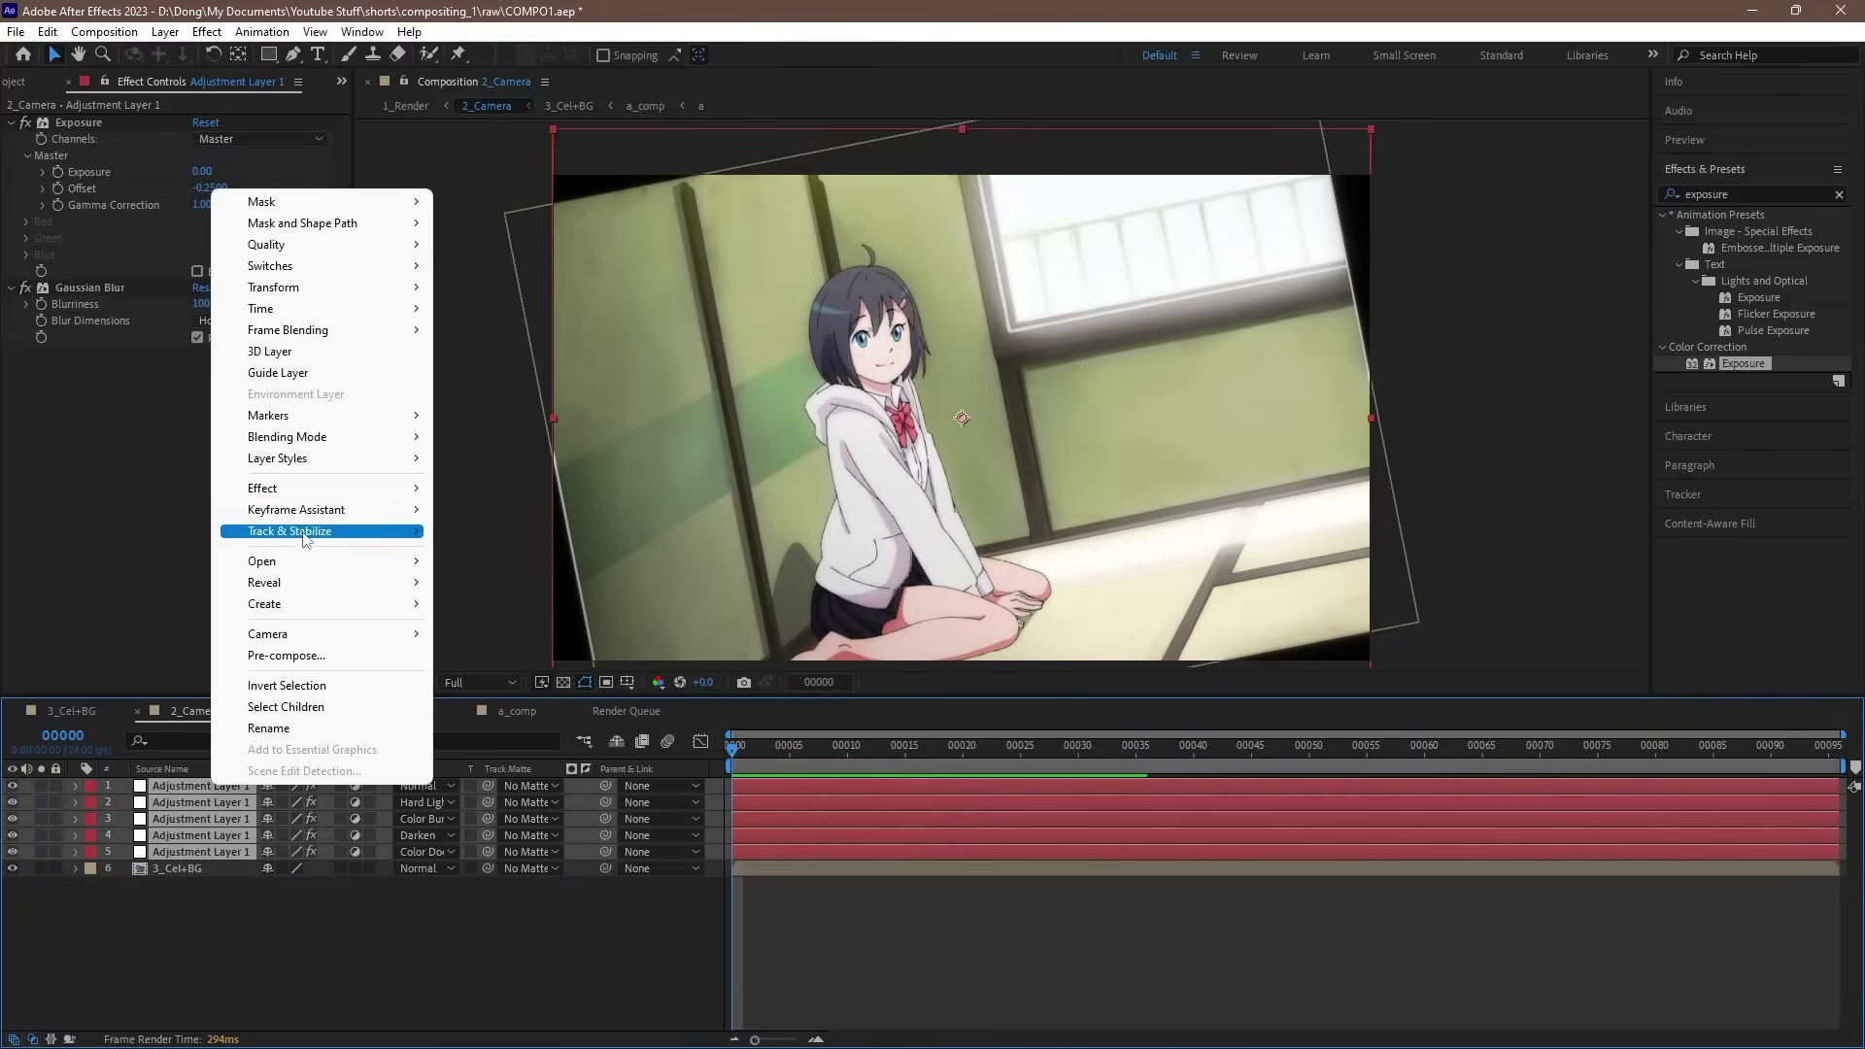
{"action": "left_click", "coordinate": [292, 656]}
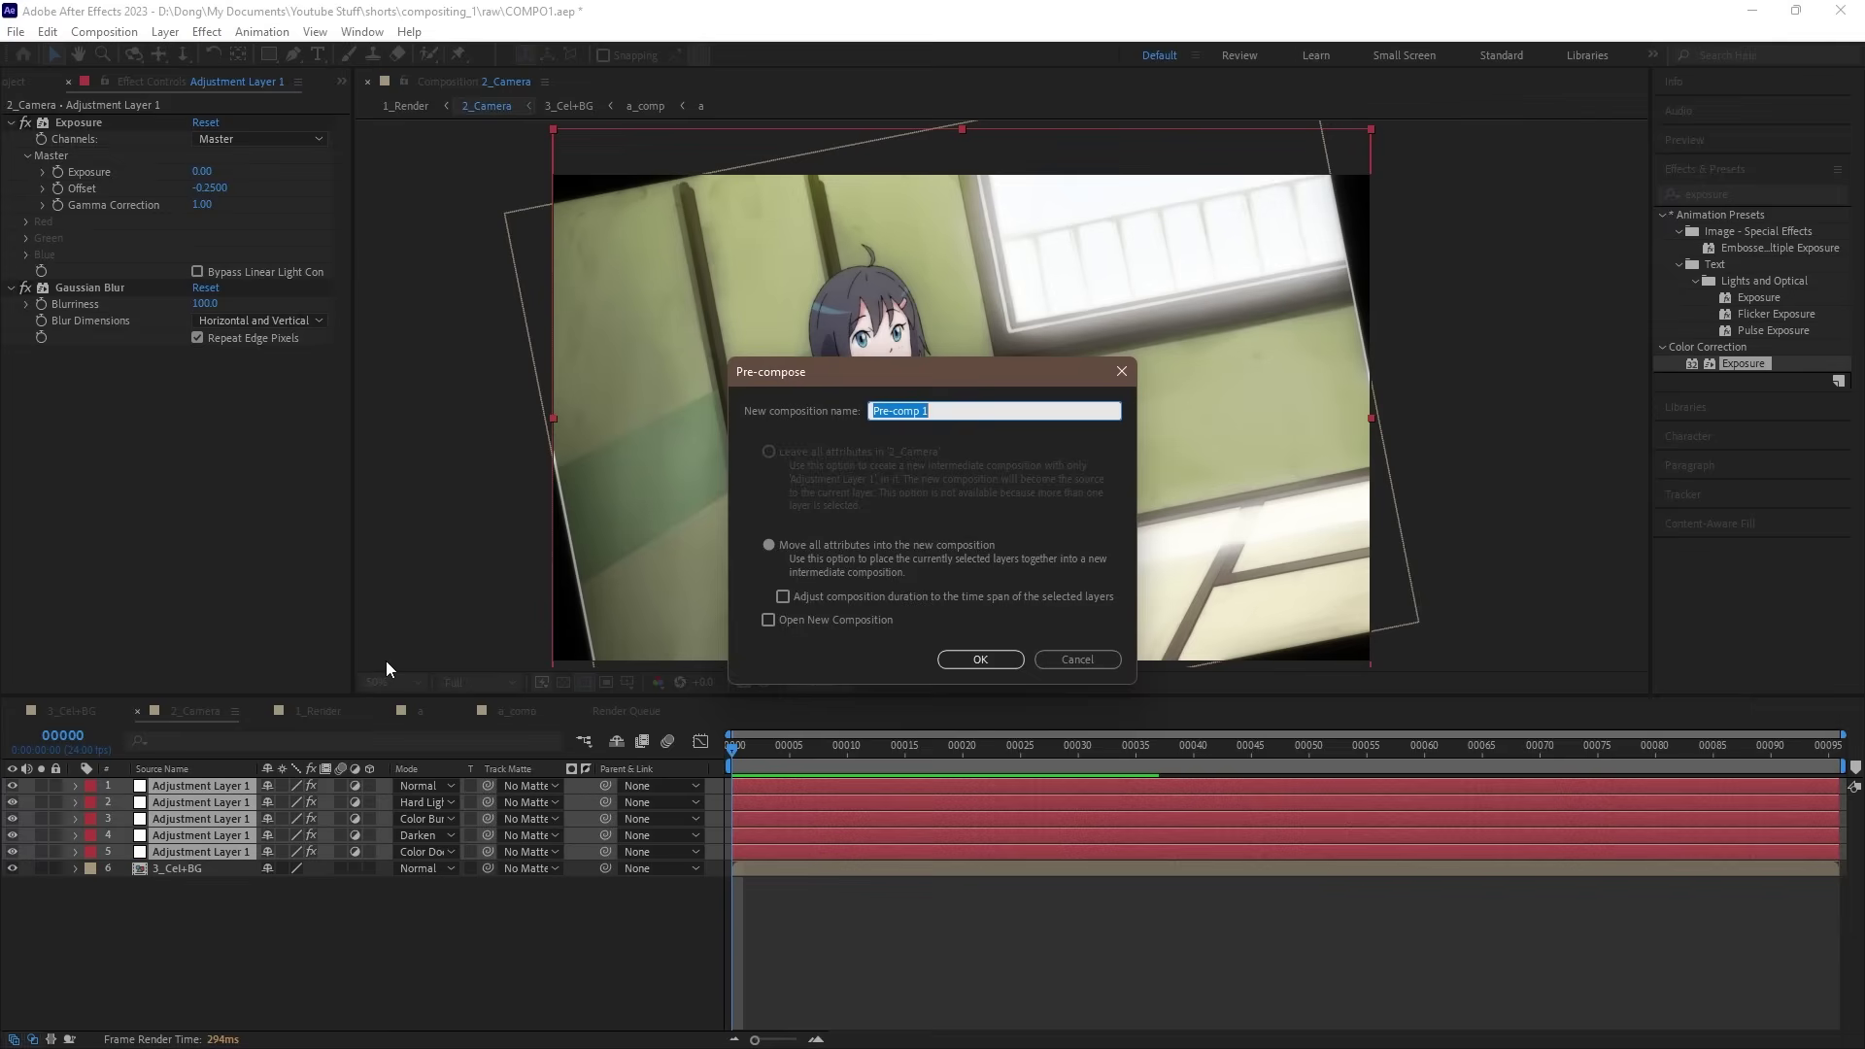
{"action": "type", "text": "filter"}
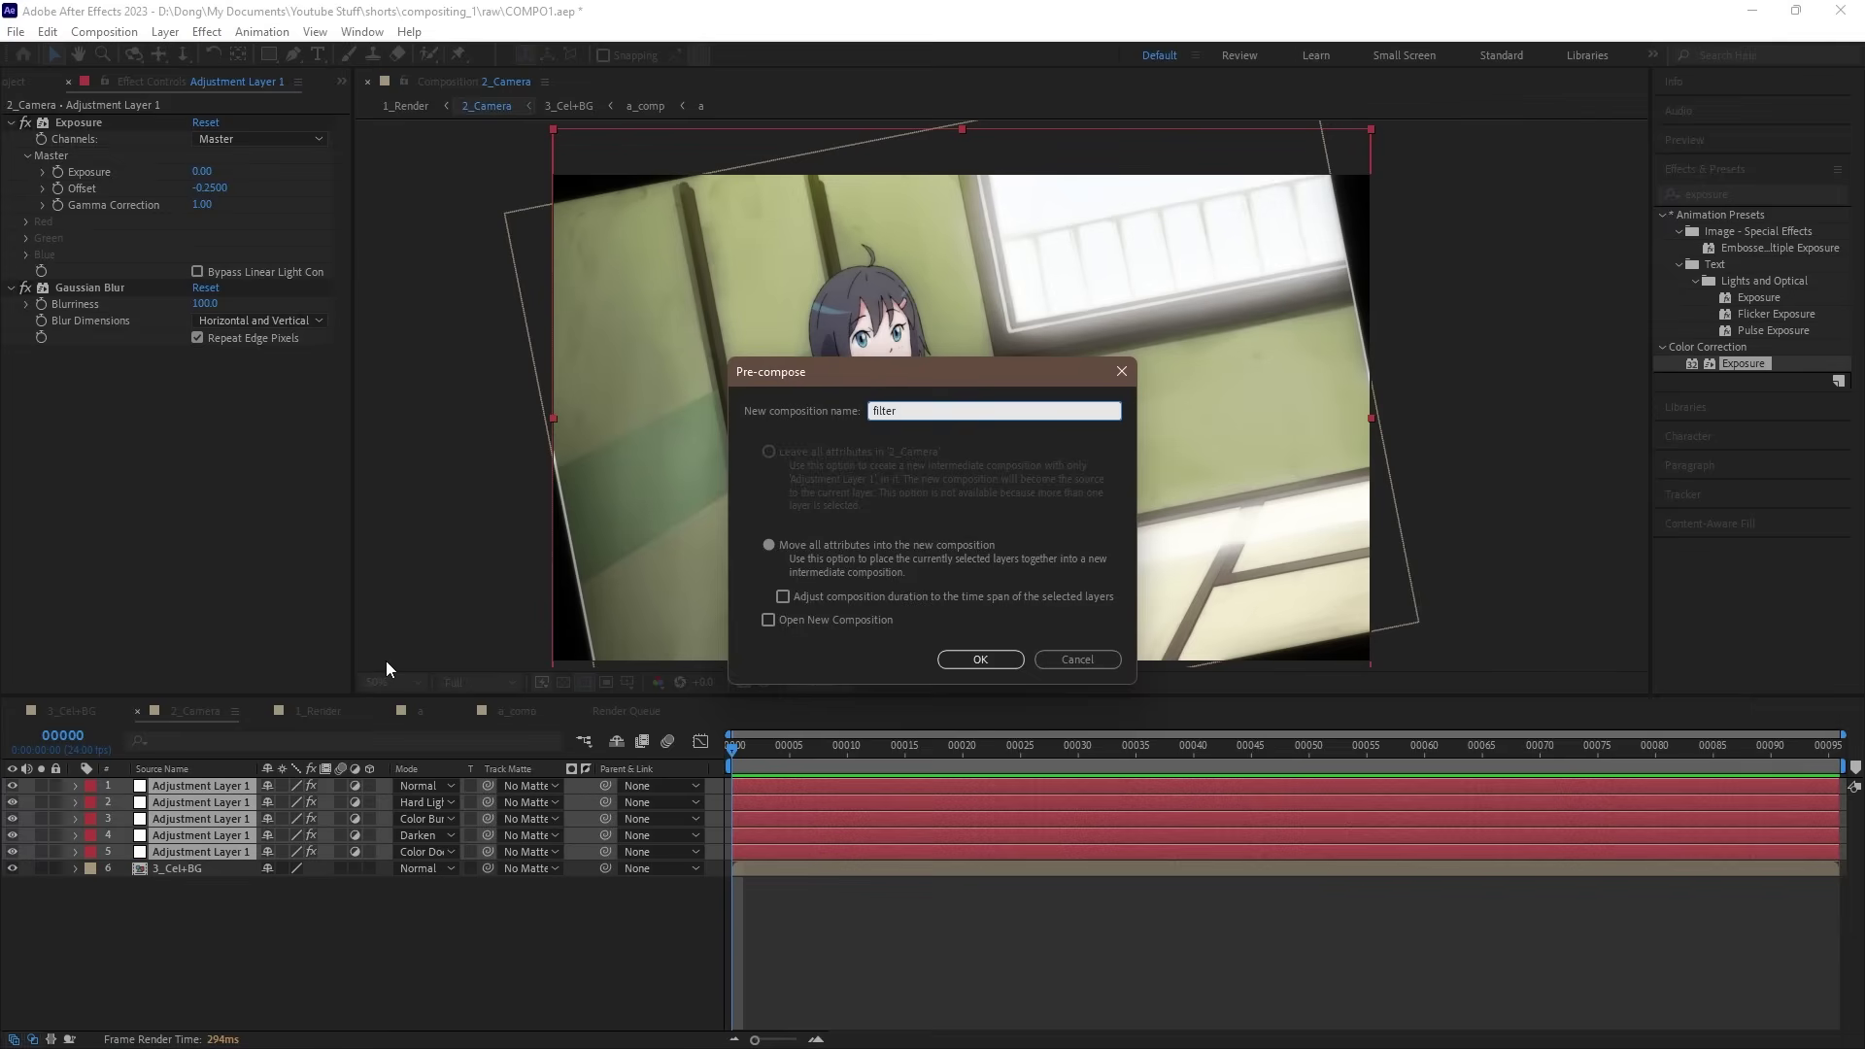
{"action": "key", "text": "Return"}
Step: Enable Collapse Transformations on the filter layer and set its Opacity to 60%
{"action": "left_click", "coordinate": [208, 789]}
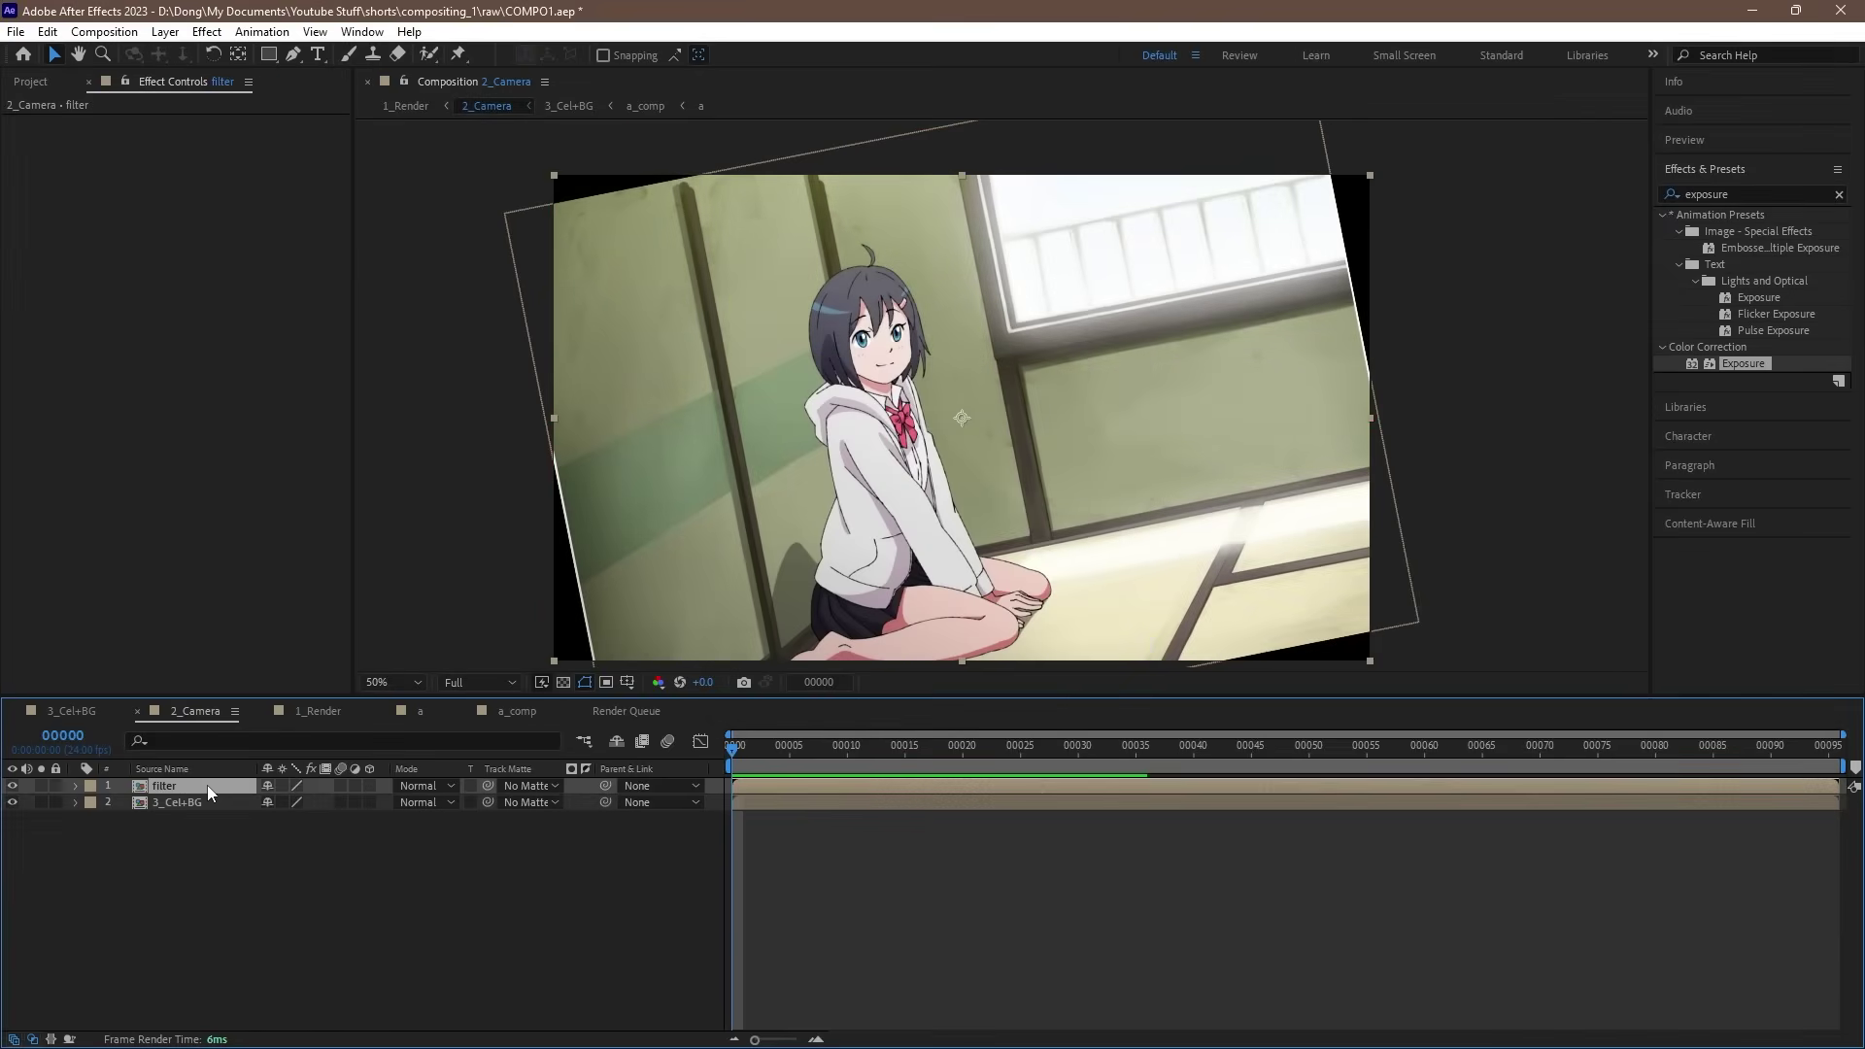
{"action": "left_click", "coordinate": [281, 785]}
{"action": "key", "text": "t"}
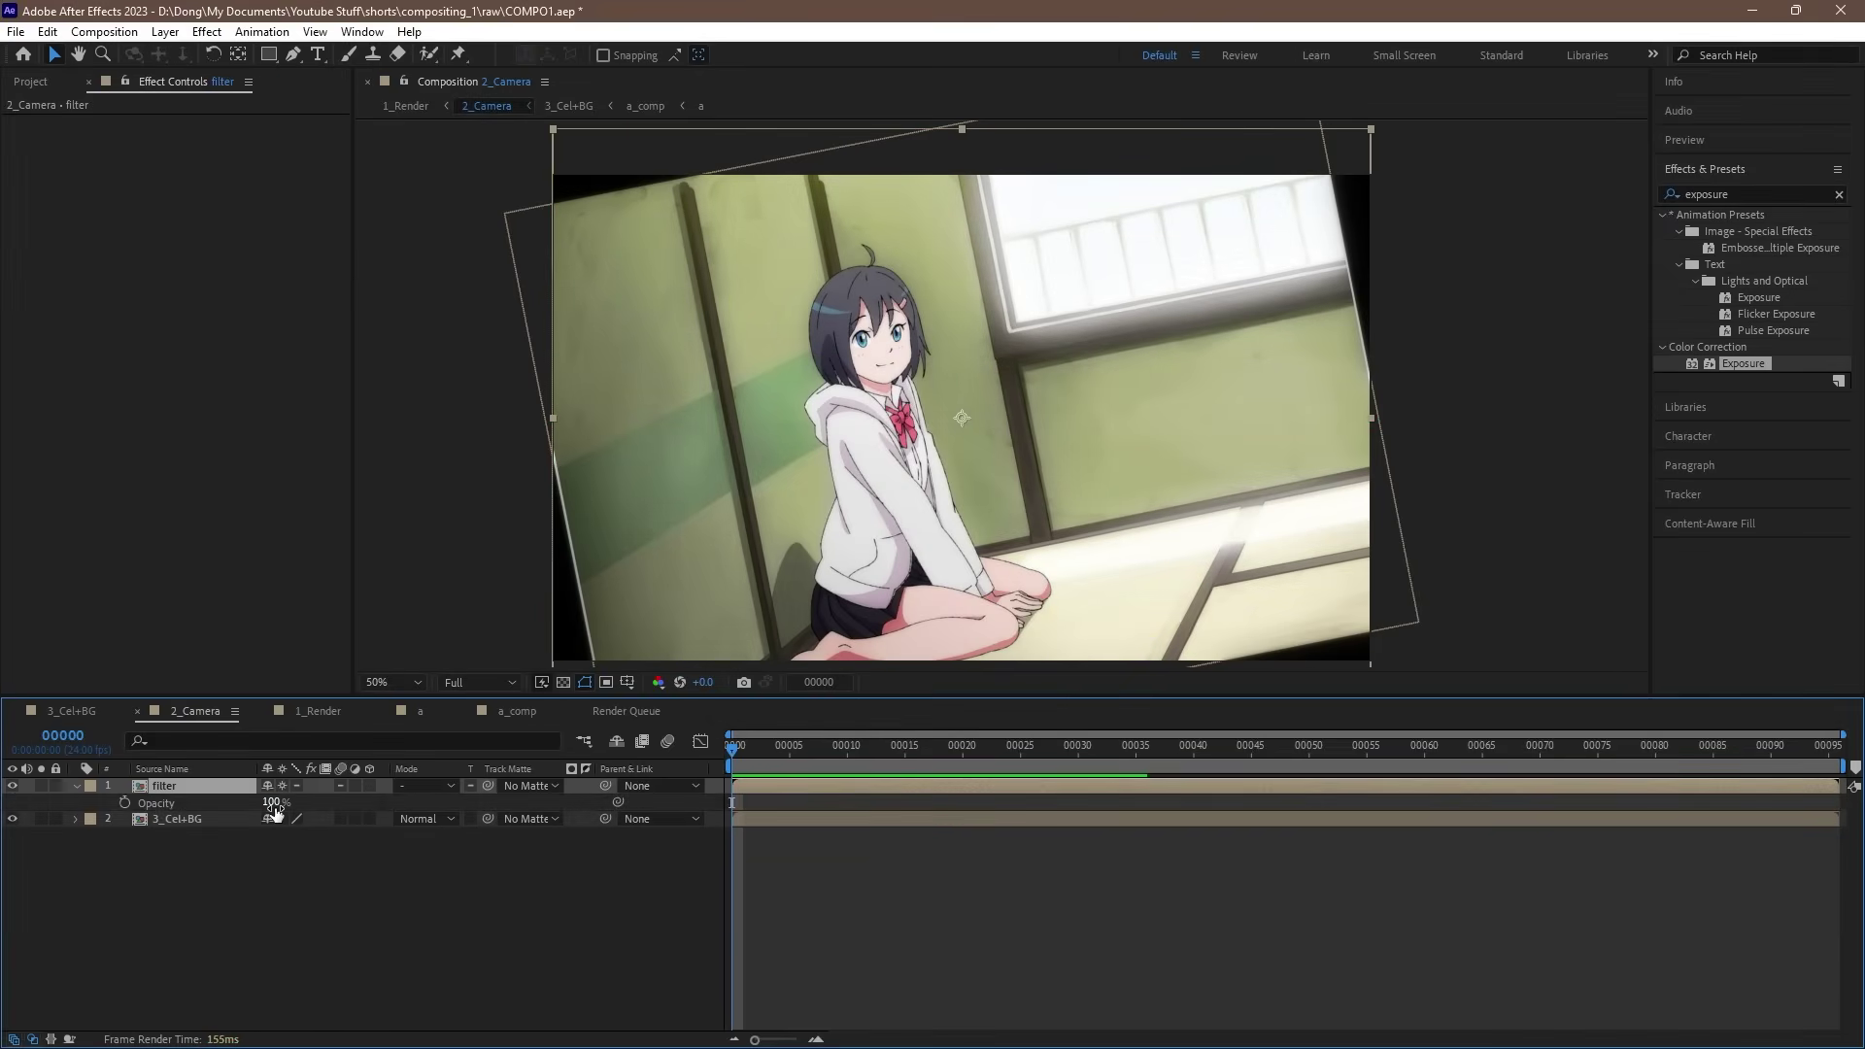
{"action": "left_click", "coordinate": [273, 803]}
{"action": "type", "text": "7"}
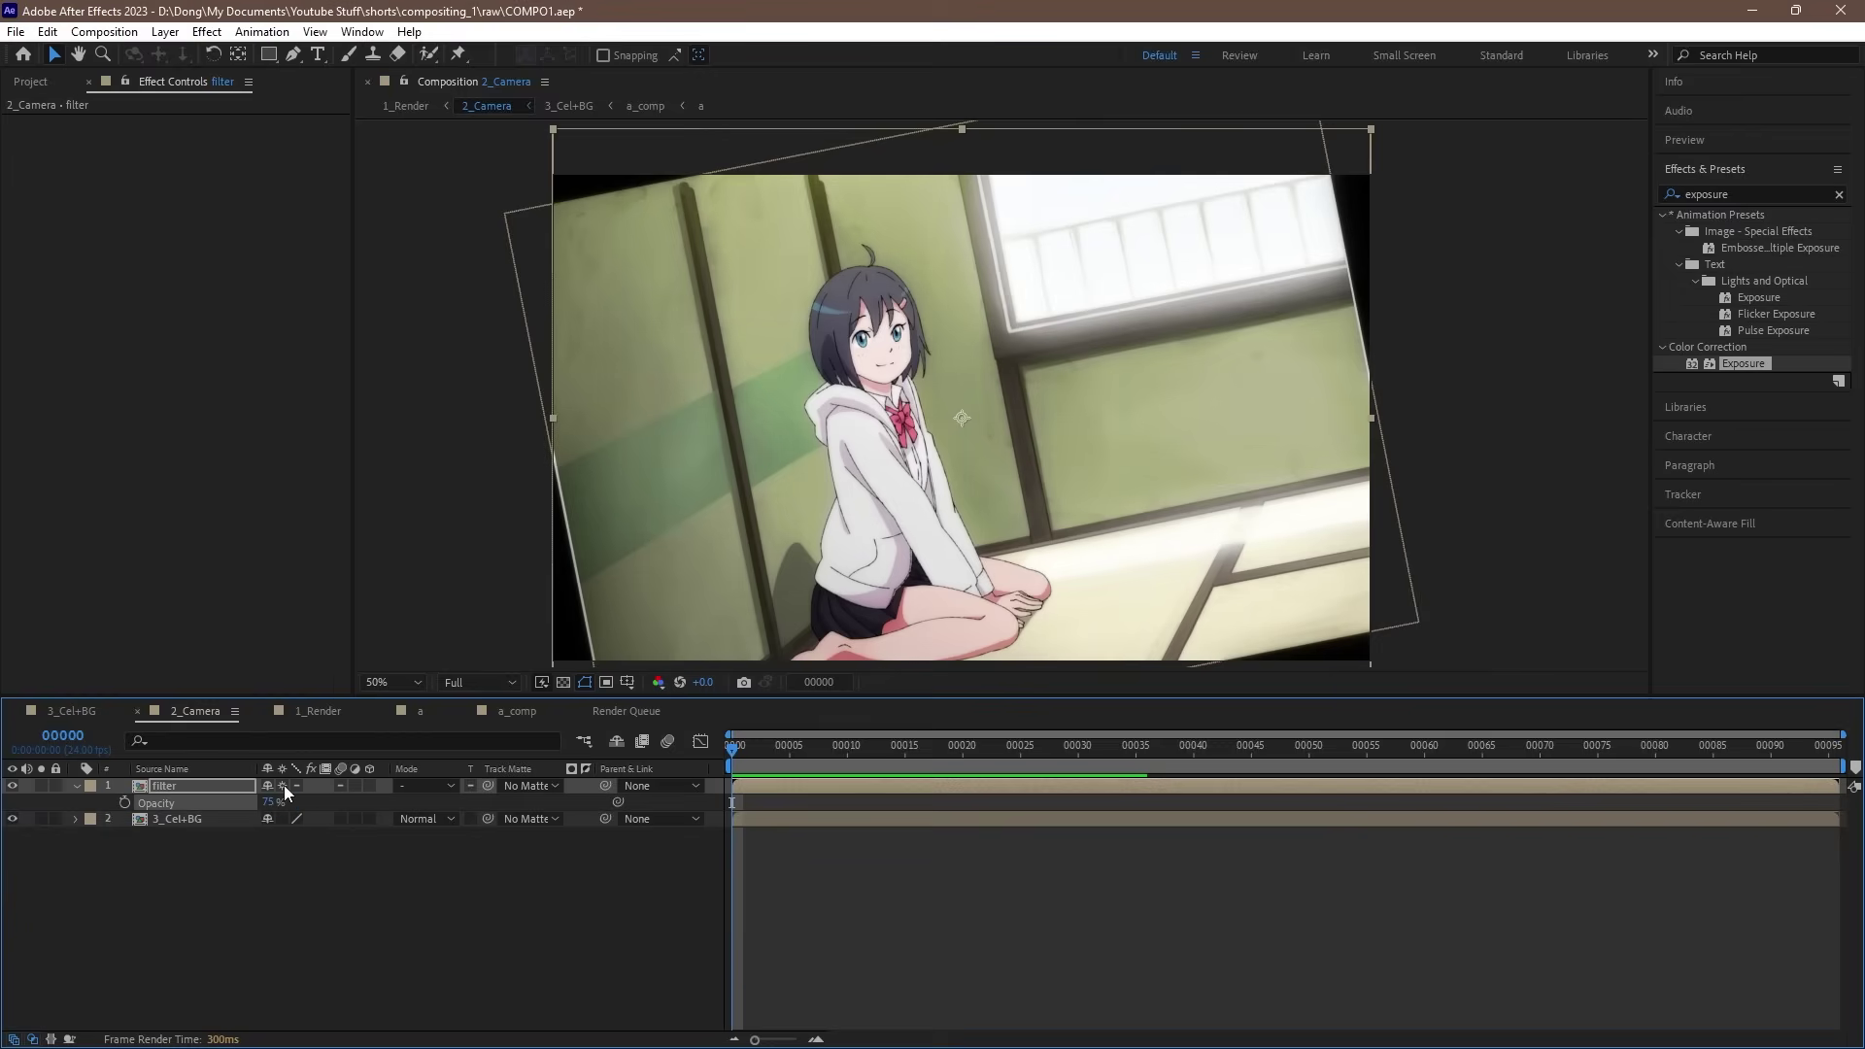
{"action": "type", "text": "5"}
{"action": "key", "text": "Return"}
{"action": "type", "text": "60"}
{"action": "key", "text": "Return"}
{"action": "left_click", "coordinate": [412, 571]}
Step: Add Adjustment Layer 1 as the new top layer with its adjustment switch on
{"action": "left_click", "coordinate": [30, 81]}
{"action": "left_click", "coordinate": [106, 442]}
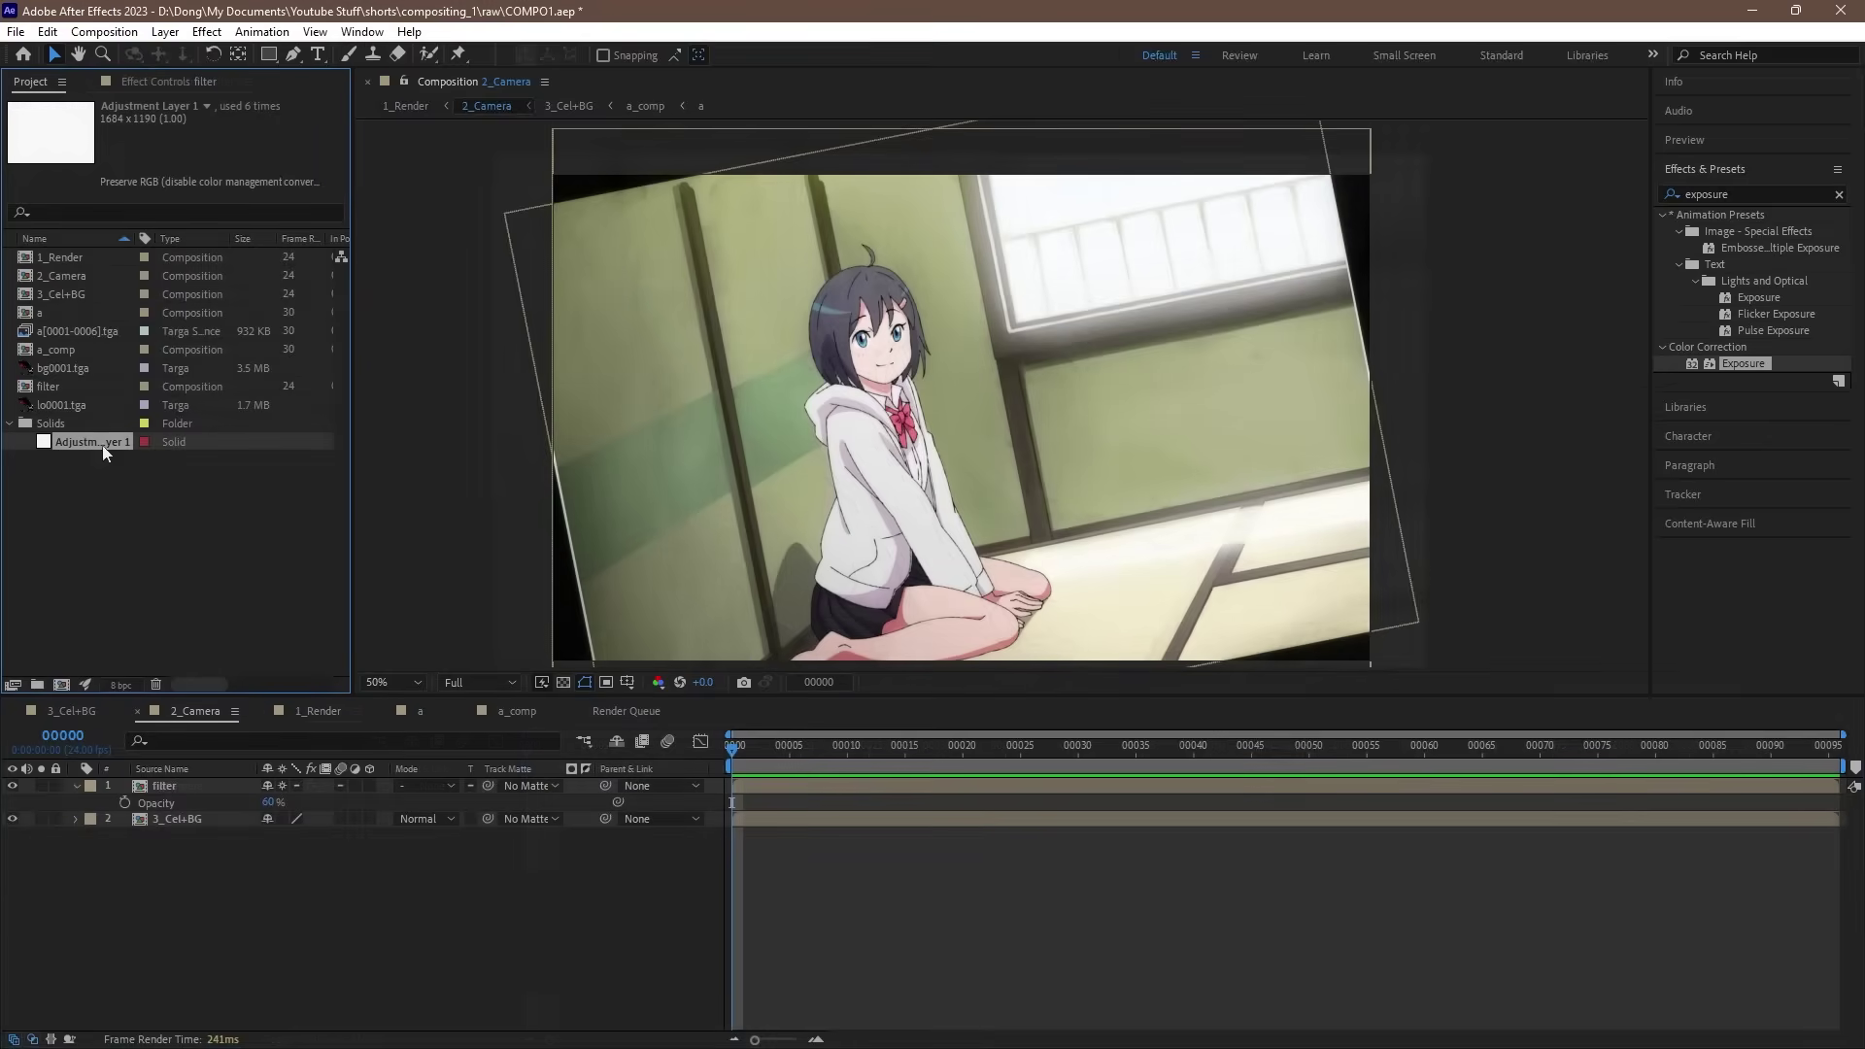
{"action": "left_click_drag", "start_coordinate": [106, 449], "coordinate": [194, 783]}
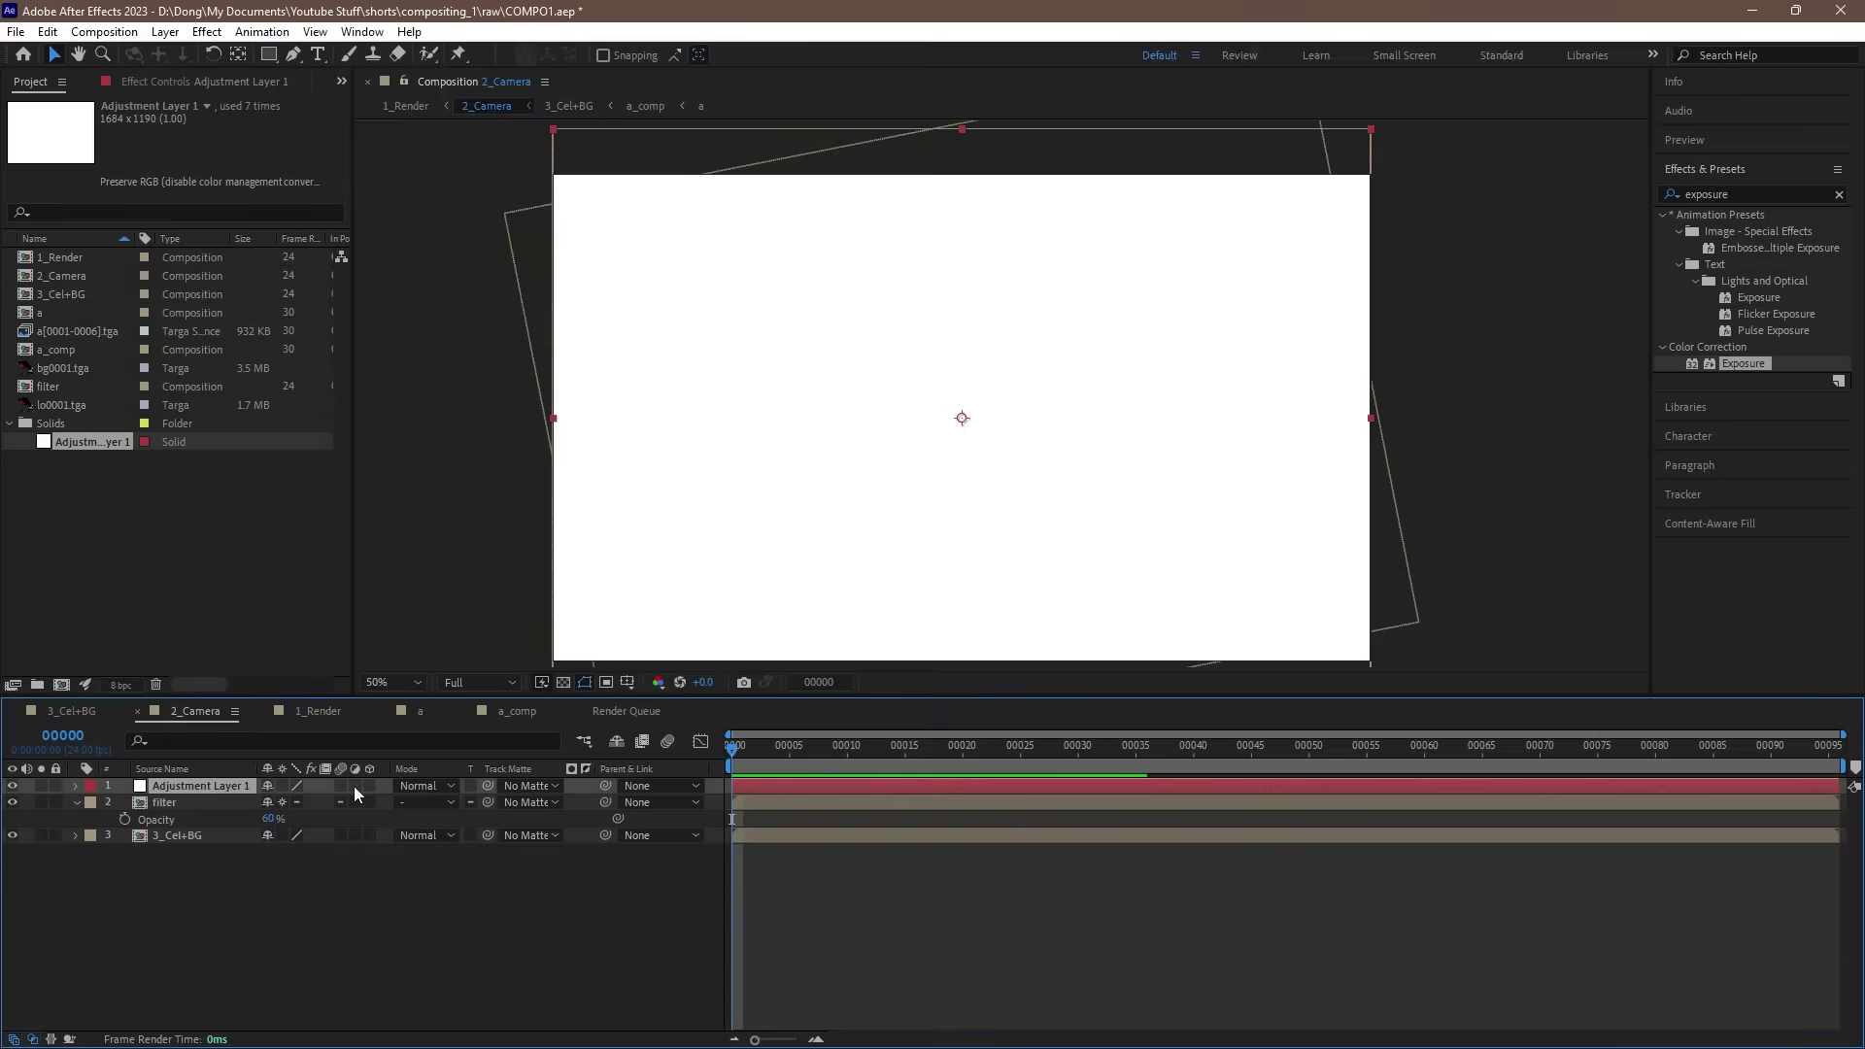
{"action": "left_click", "coordinate": [355, 786]}
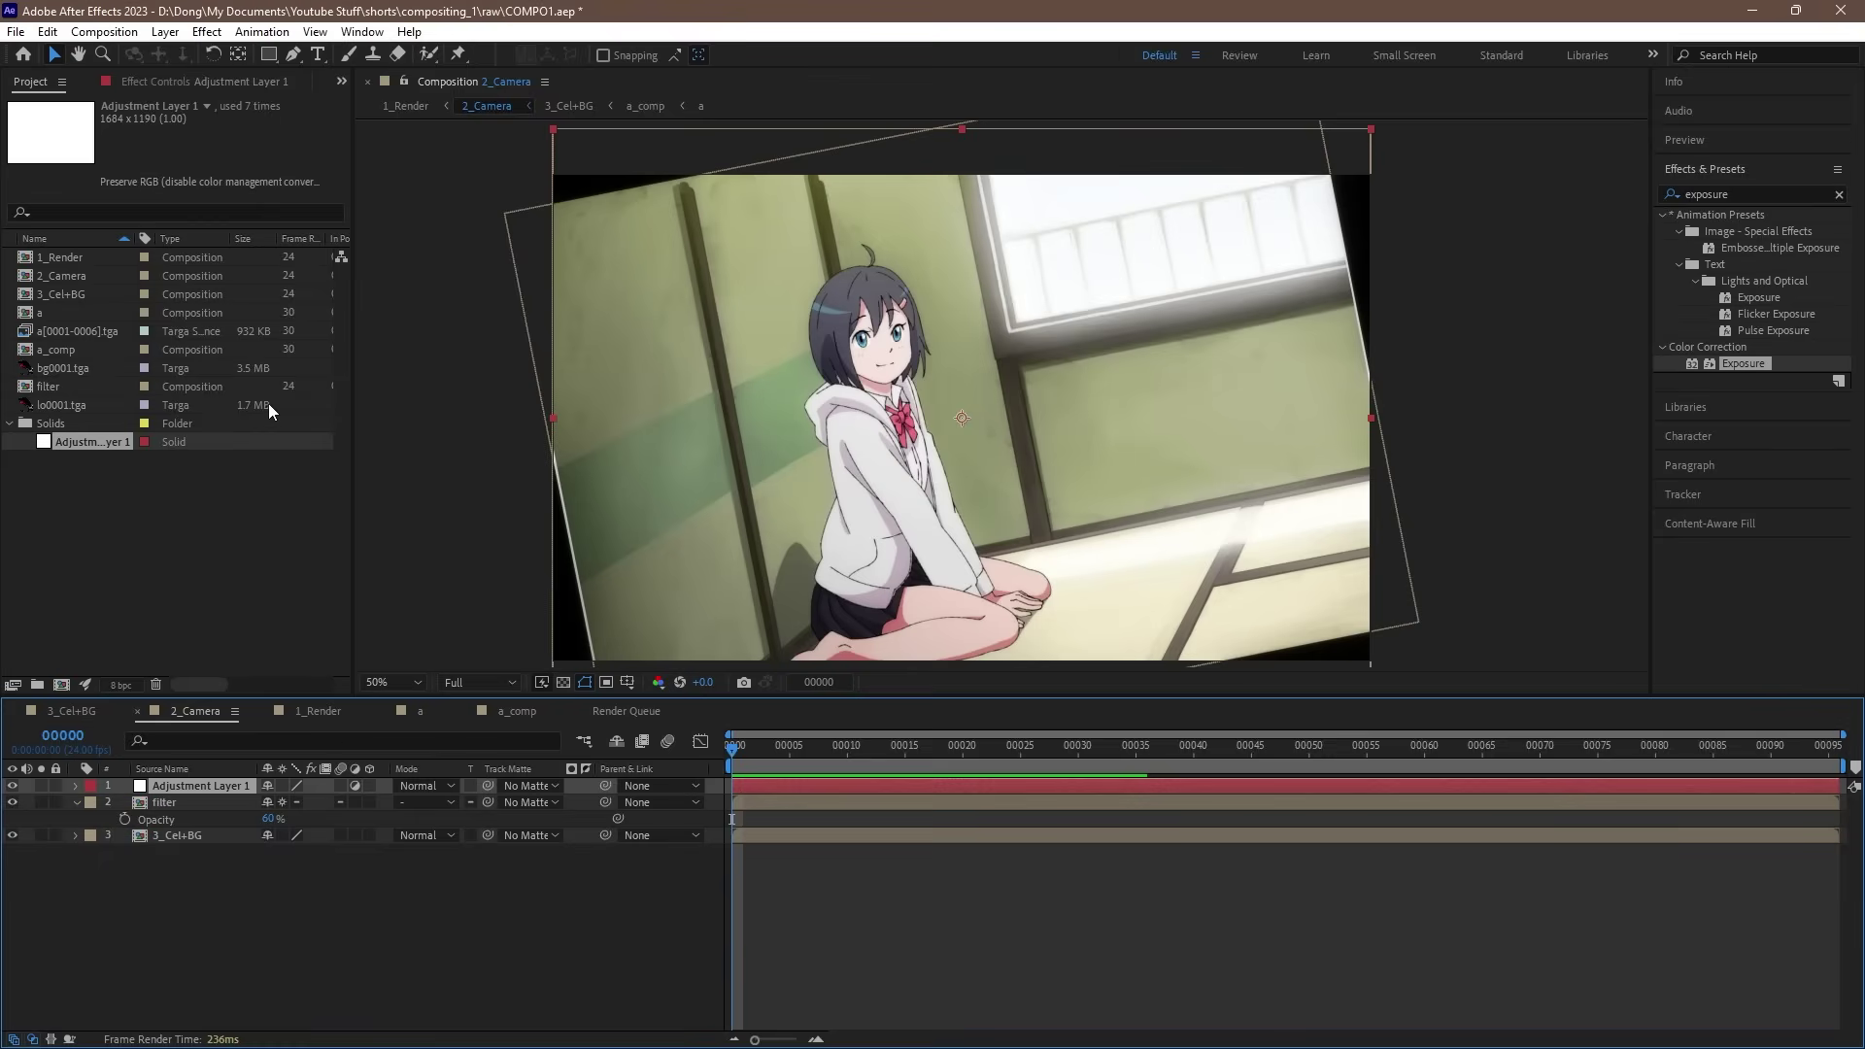
Step: Apply Lumetri Color and Hue/Saturation to the new adjustment layer
{"action": "key", "text": "ctrl+5"}
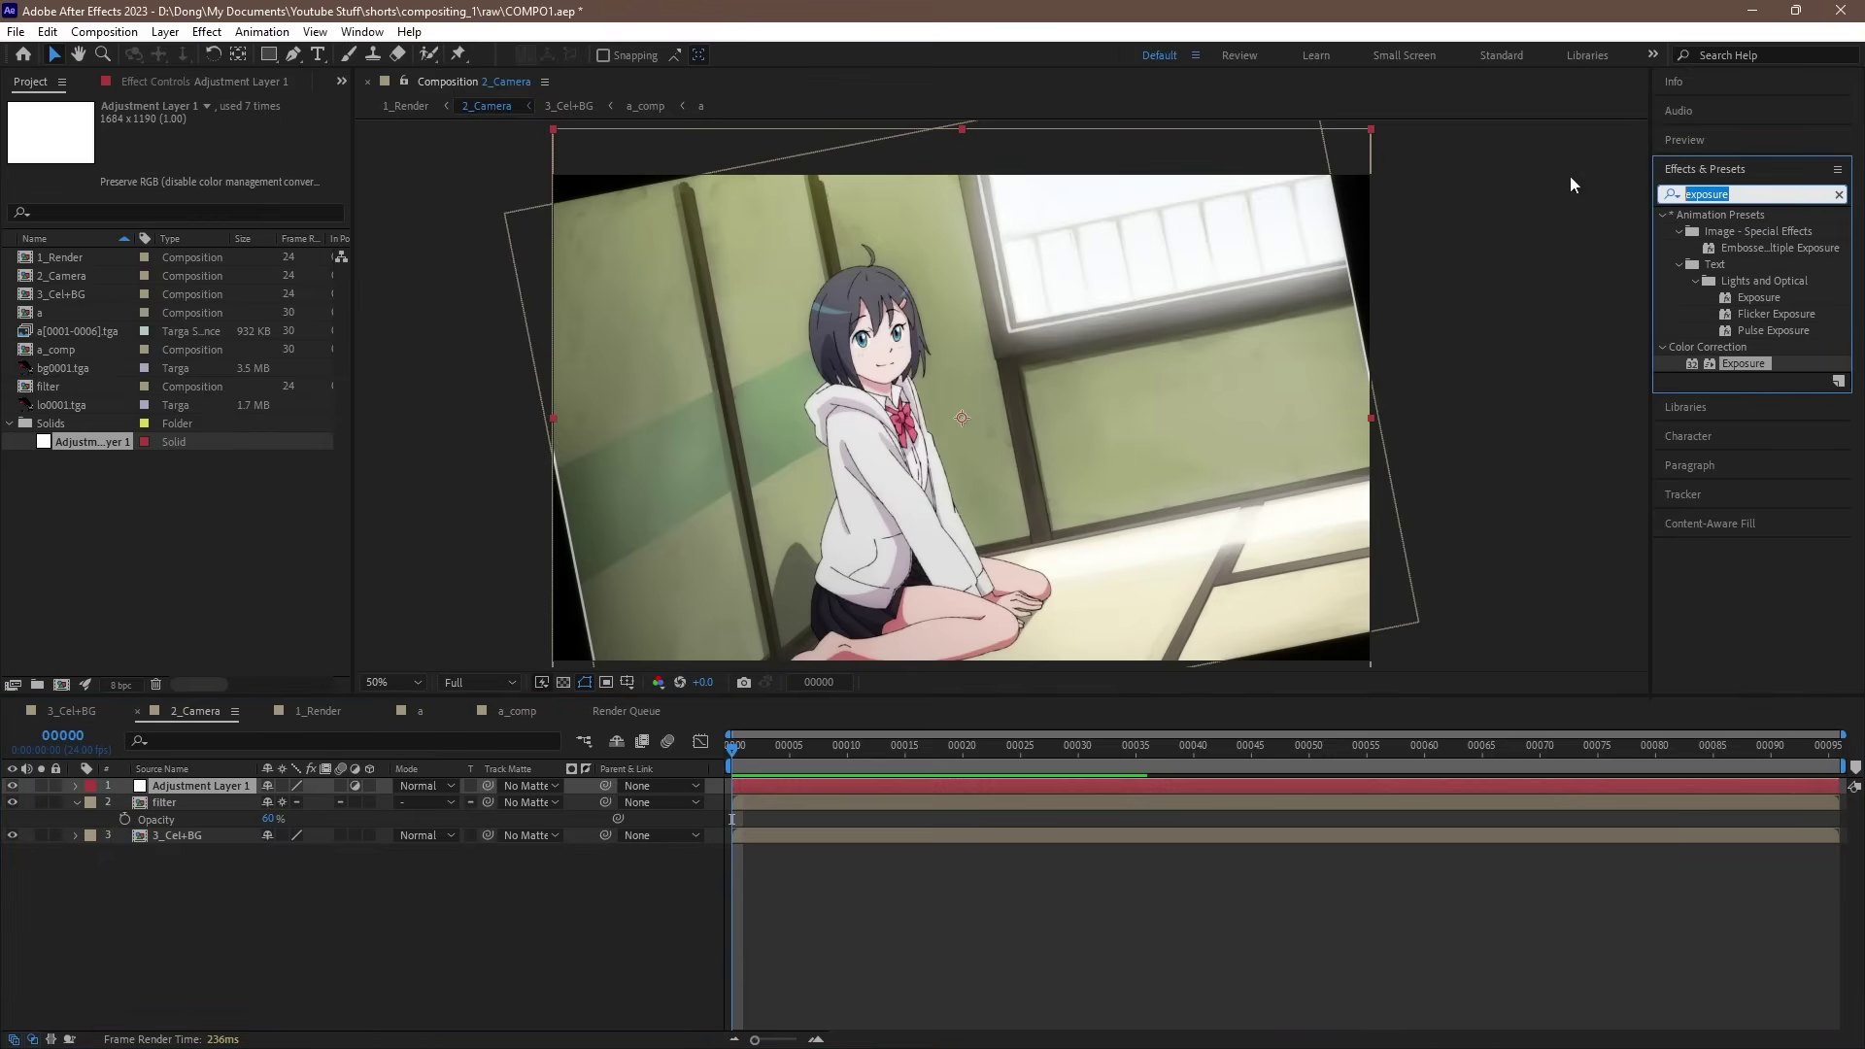
{"action": "left_click", "coordinate": [223, 81]}
{"action": "right_click", "coordinate": [155, 266]}
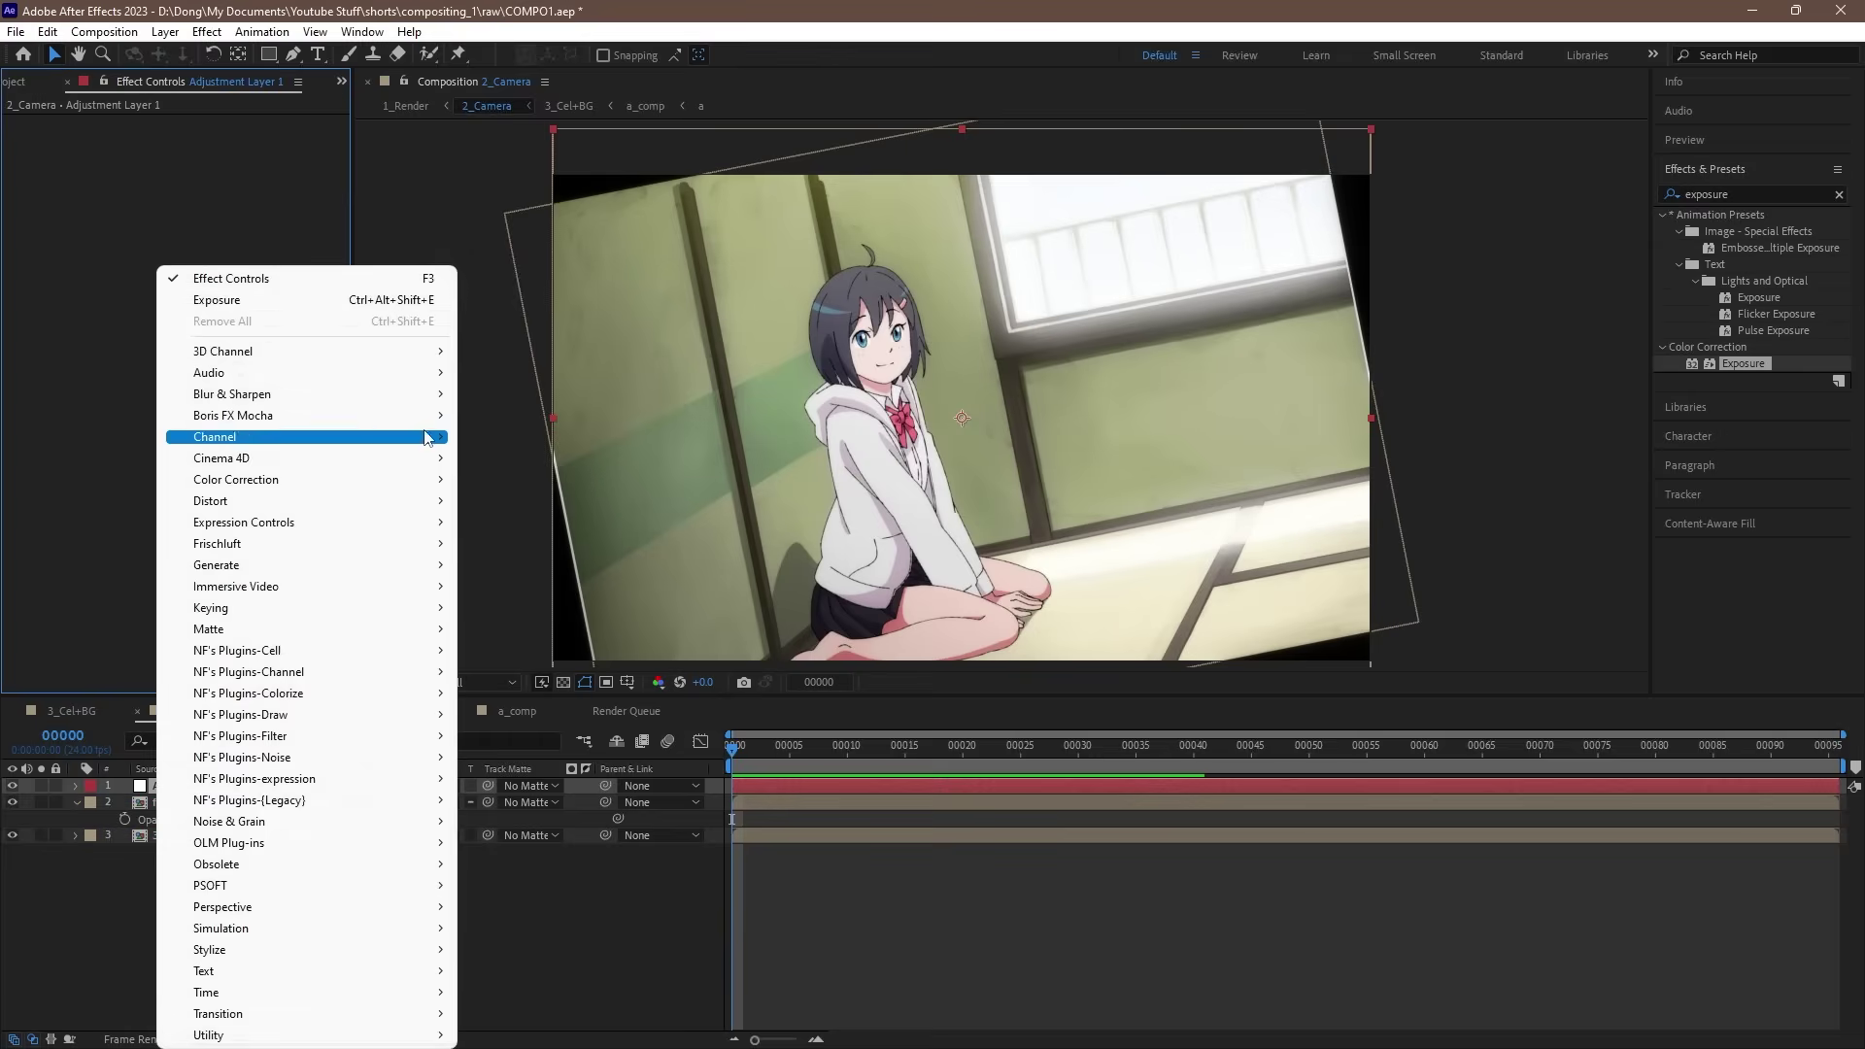
{"action": "mouse_move", "coordinate": [405, 482]}
{"action": "left_click", "coordinate": [525, 821]}
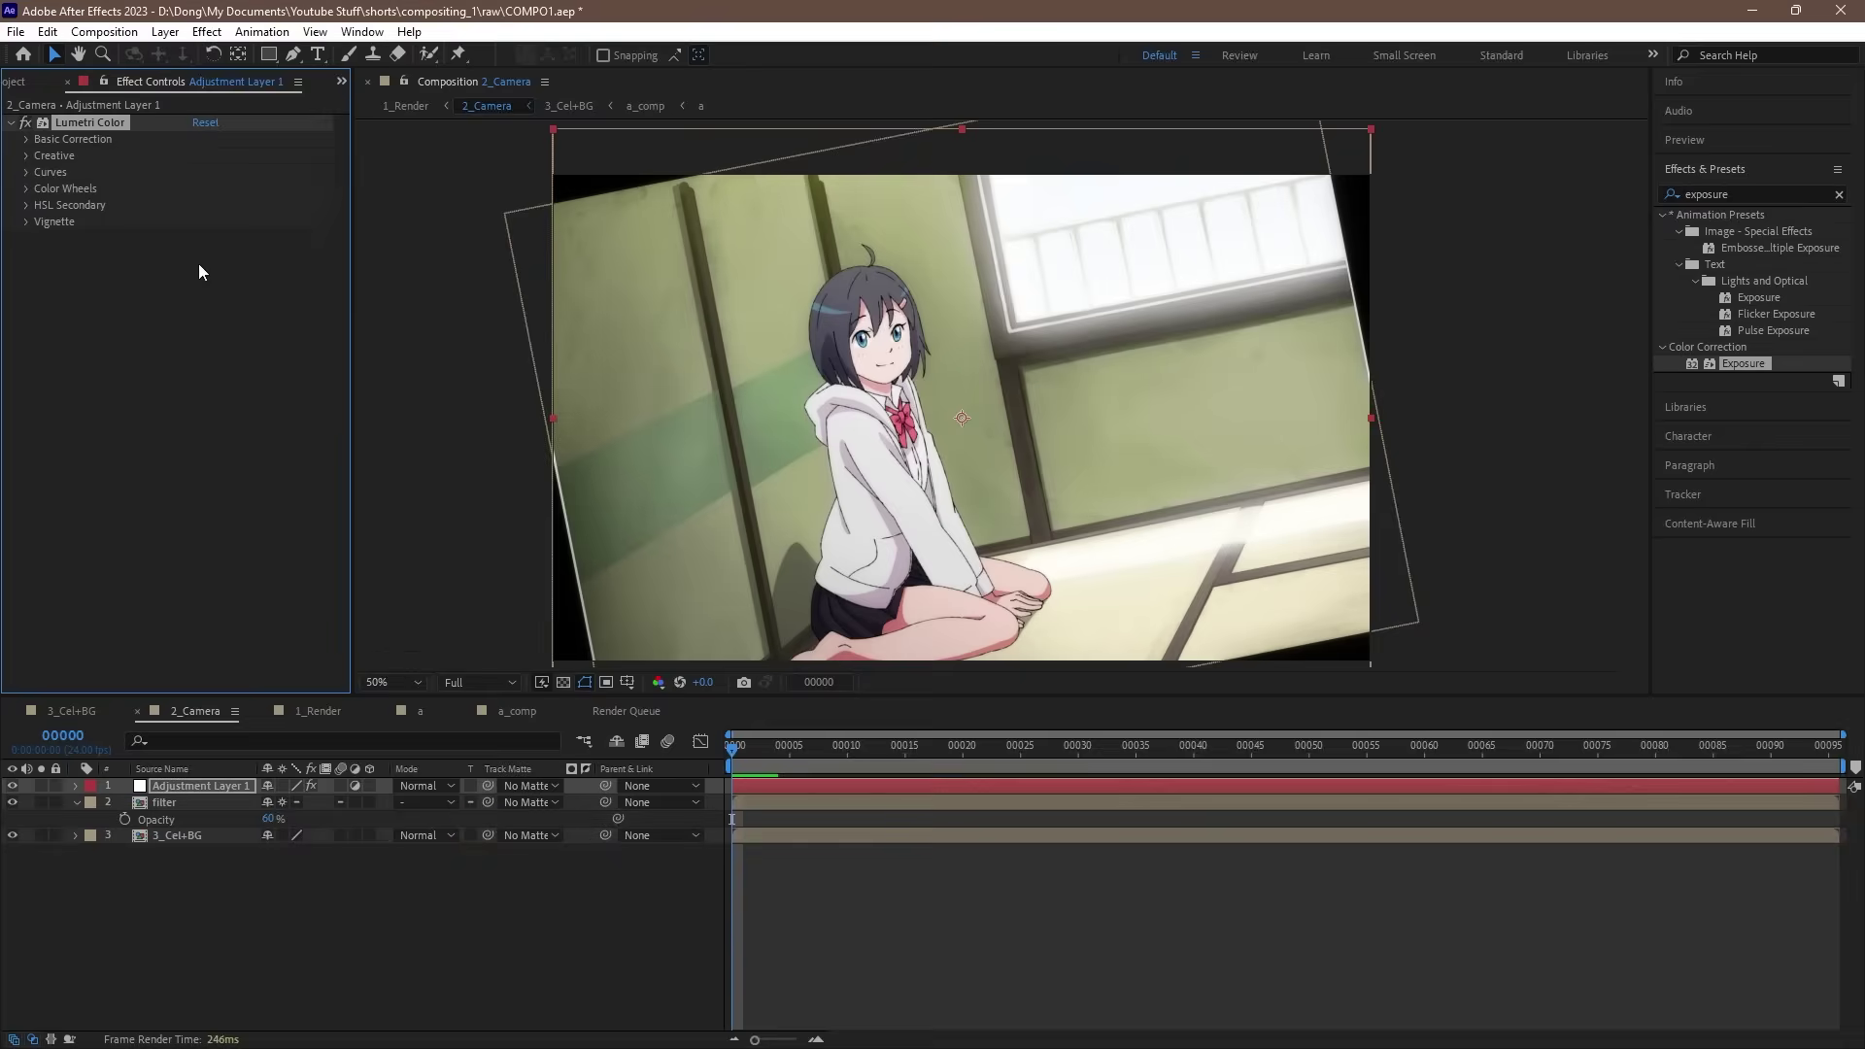
{"action": "right_click", "coordinate": [198, 265]}
{"action": "mouse_move", "coordinate": [456, 485]}
{"action": "left_click", "coordinate": [583, 735]}
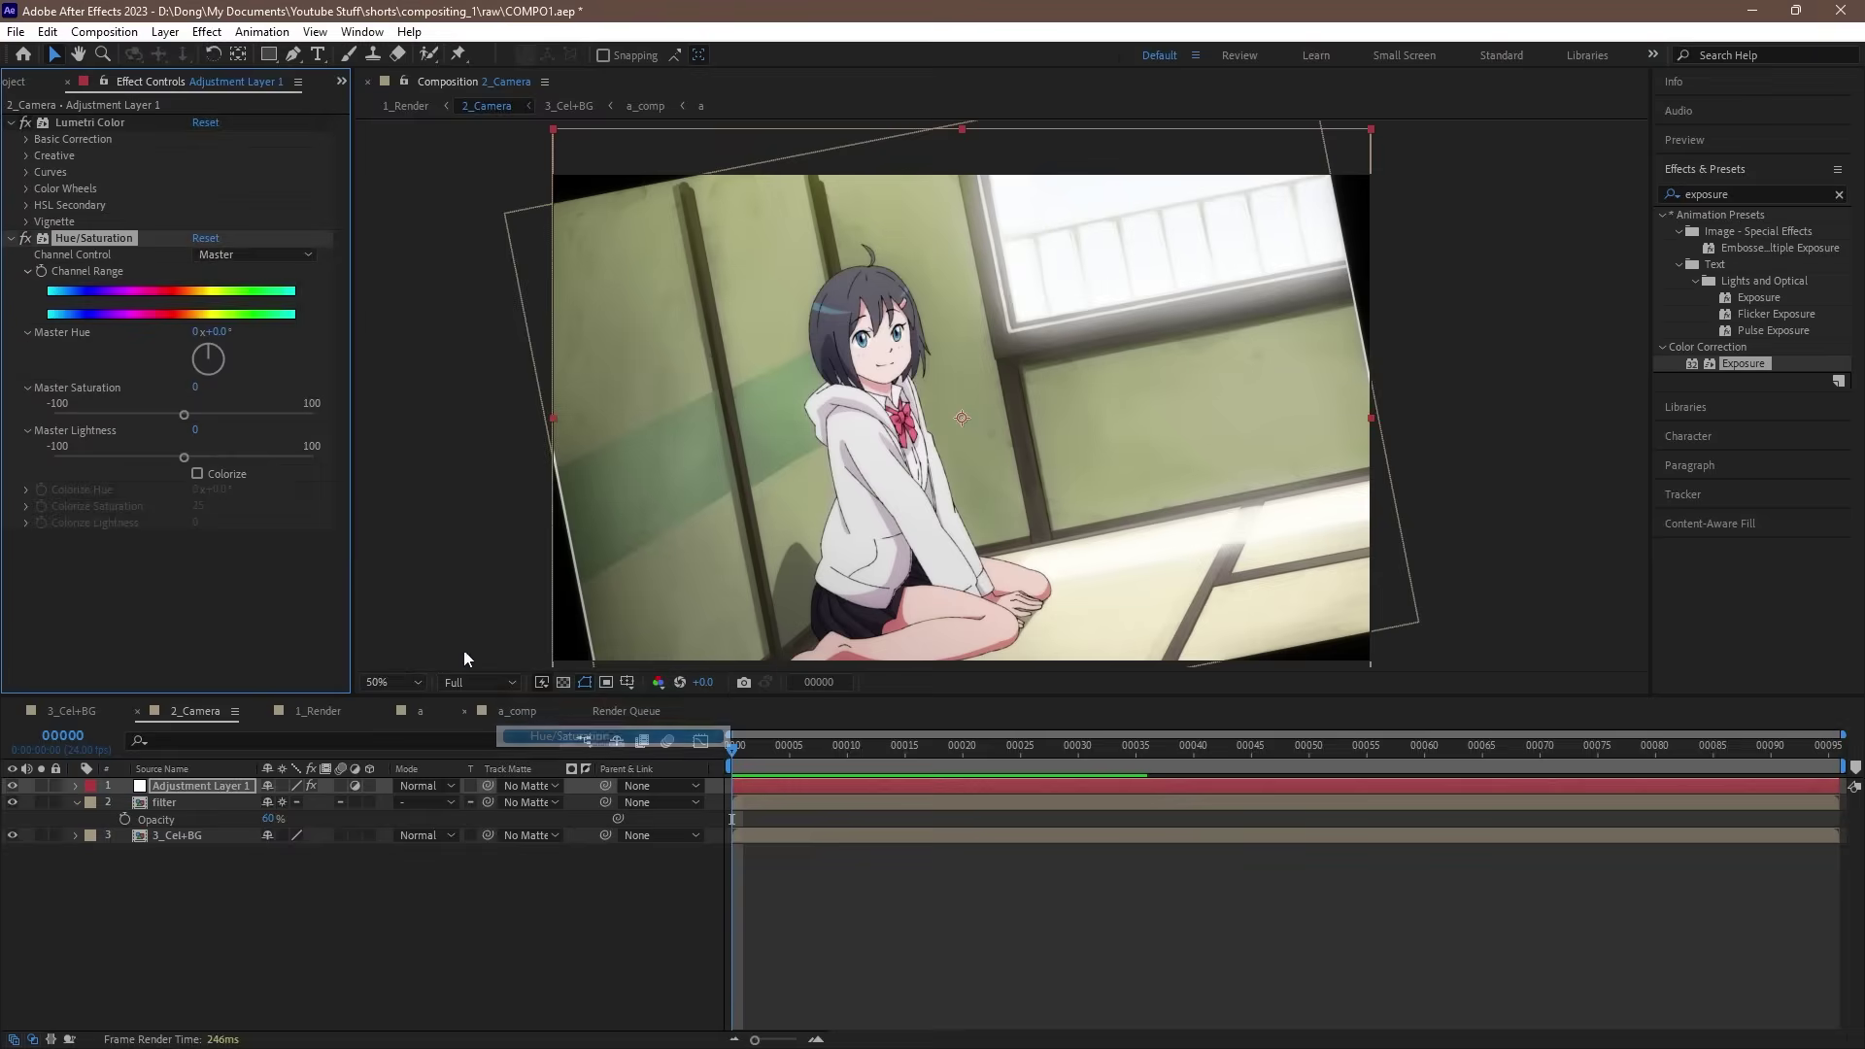
Step: Add Brightness & Contrast and lower Contrast to -30
{"action": "right_click", "coordinate": [206, 586]}
{"action": "mouse_move", "coordinate": [408, 479]}
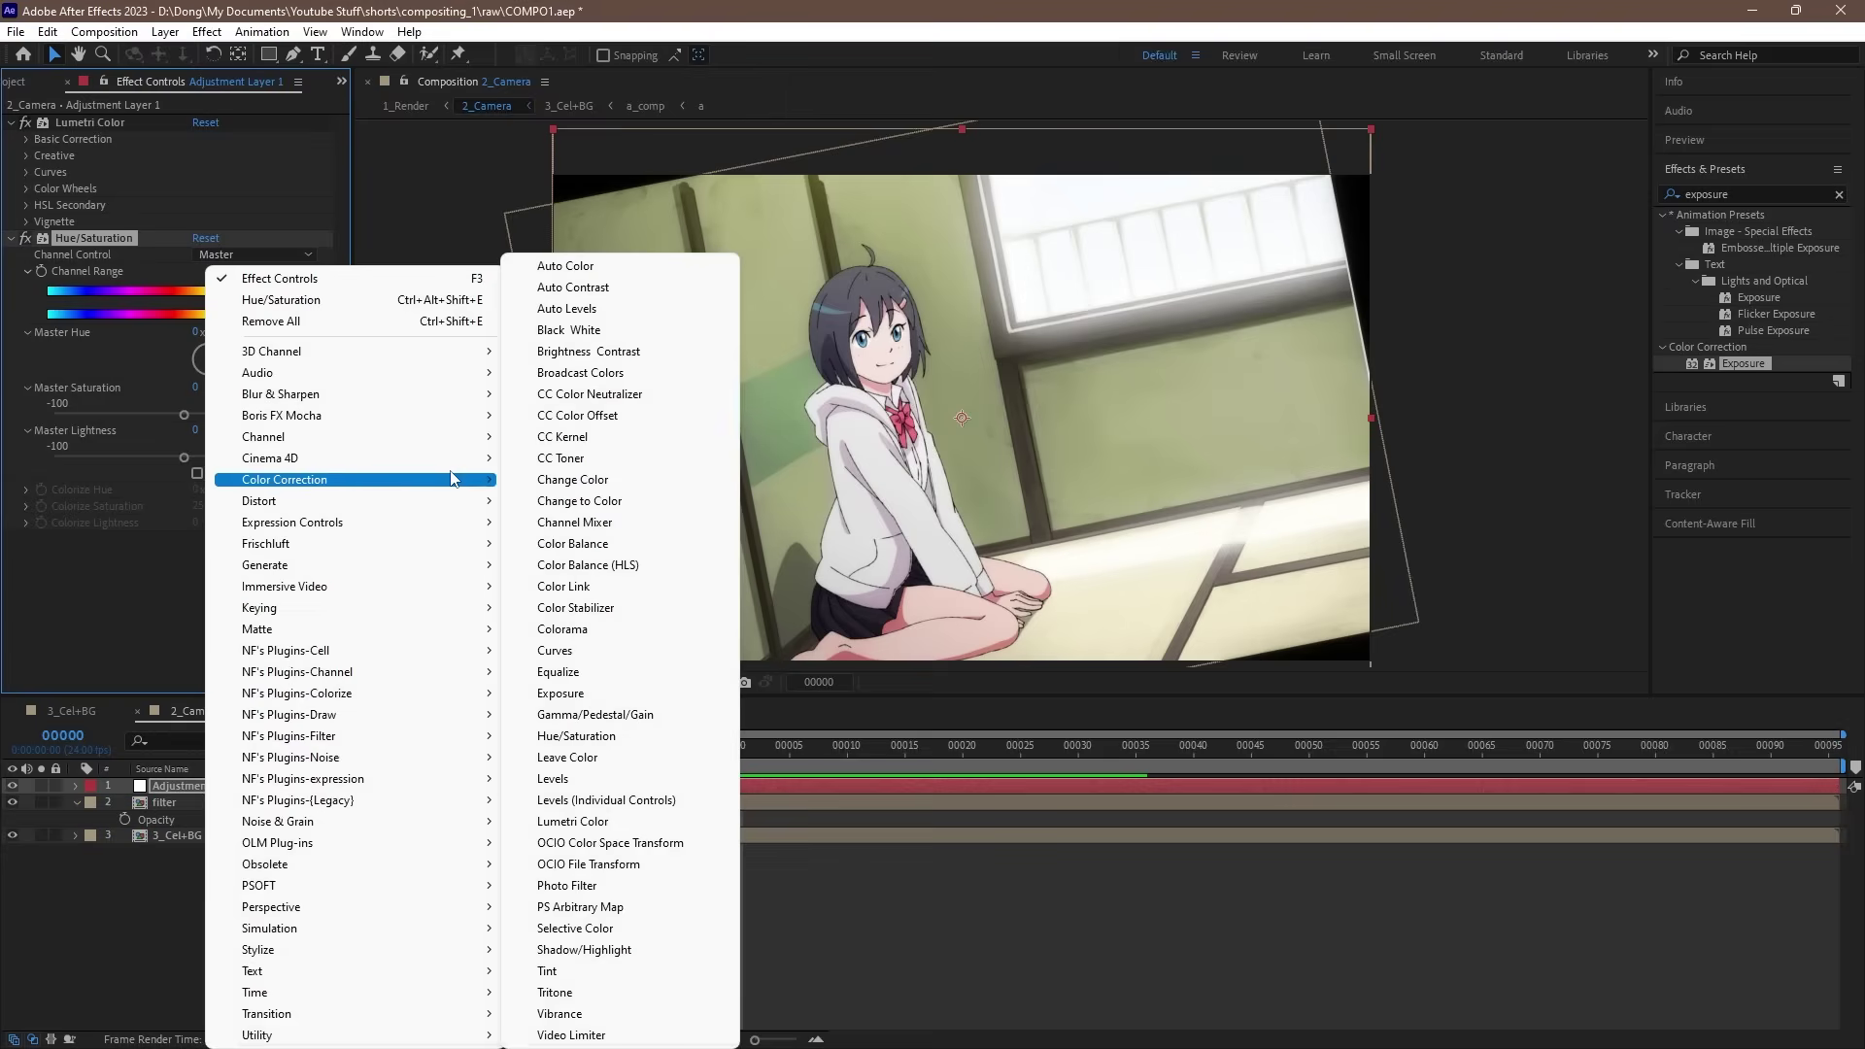
{"action": "left_click", "coordinate": [583, 355]}
{"action": "left_click_drag", "start_coordinate": [195, 572], "coordinate": [167, 569]}
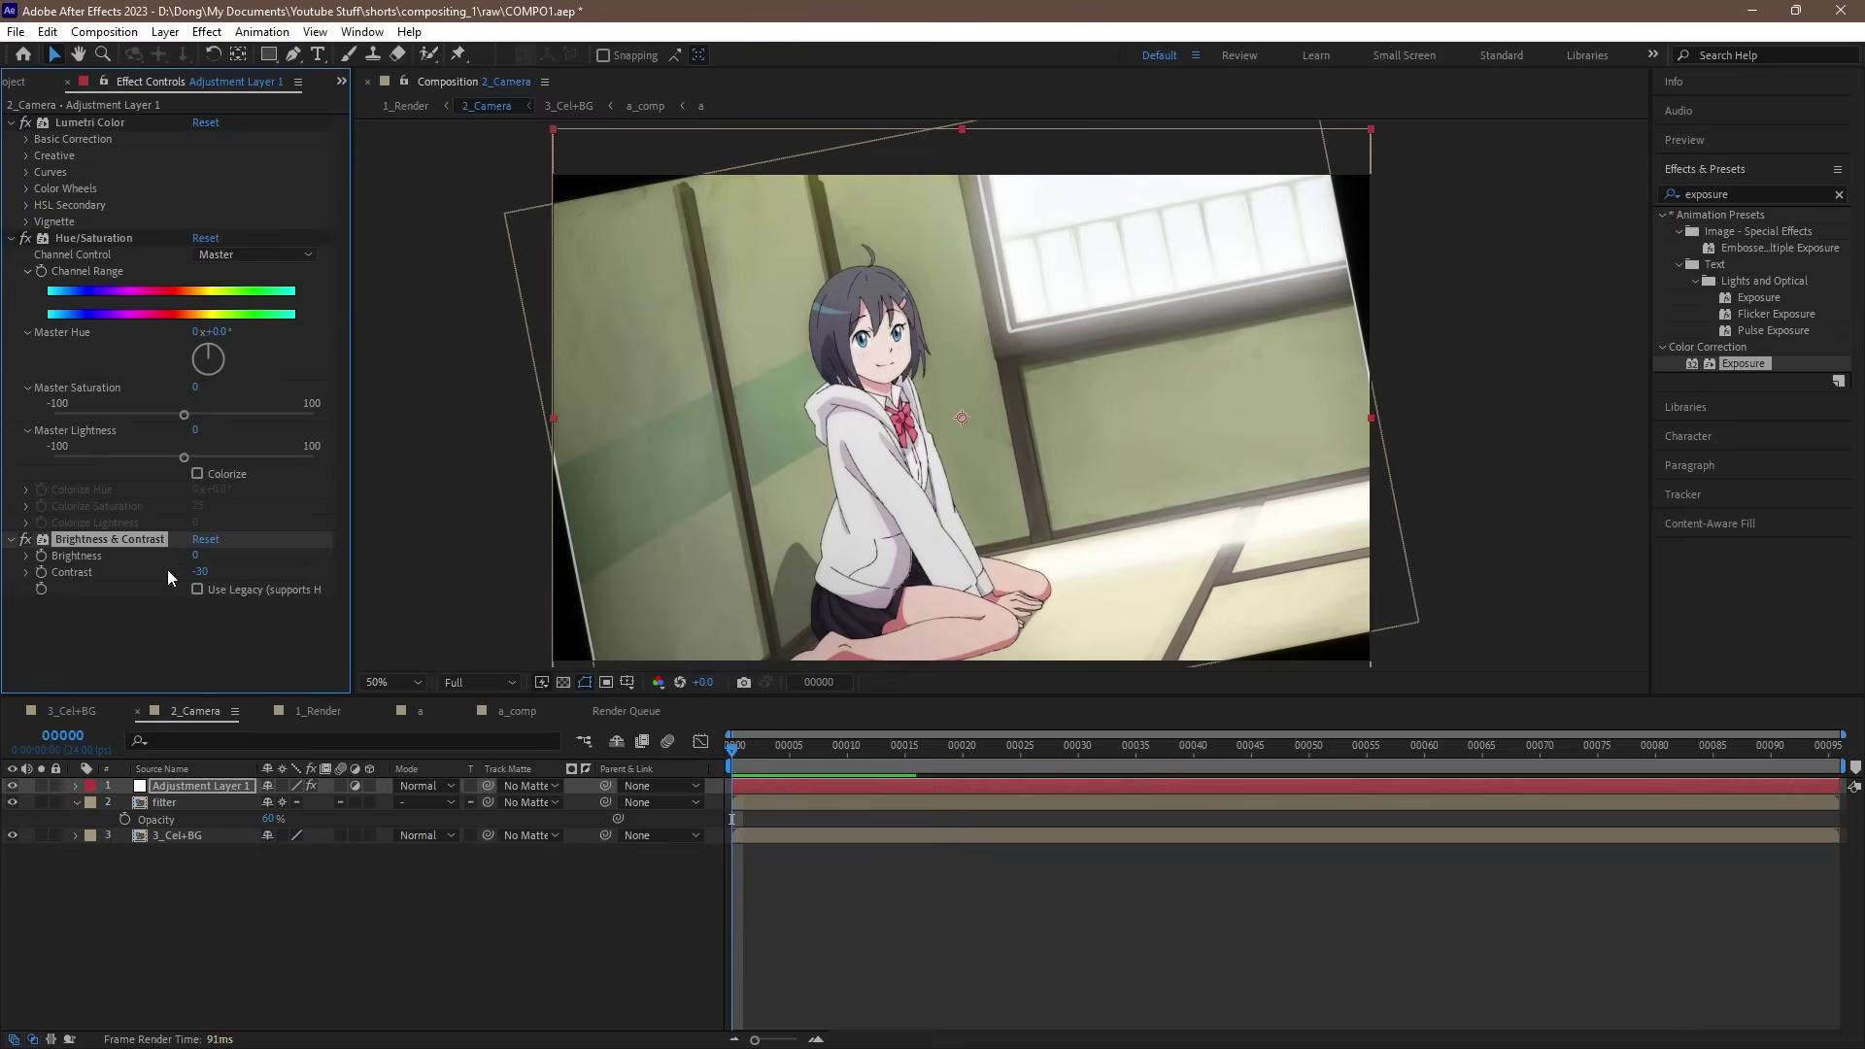
{"action": "scroll", "coordinate": [1001, 431], "scroll_direction": "up", "scroll_amount": 2}
Step: Set Contrast to -20, warm the Lumetri temperature and raise Lumetri Saturation to 109
{"action": "left_click", "coordinate": [206, 571]}
{"action": "type", "text": "-2"}
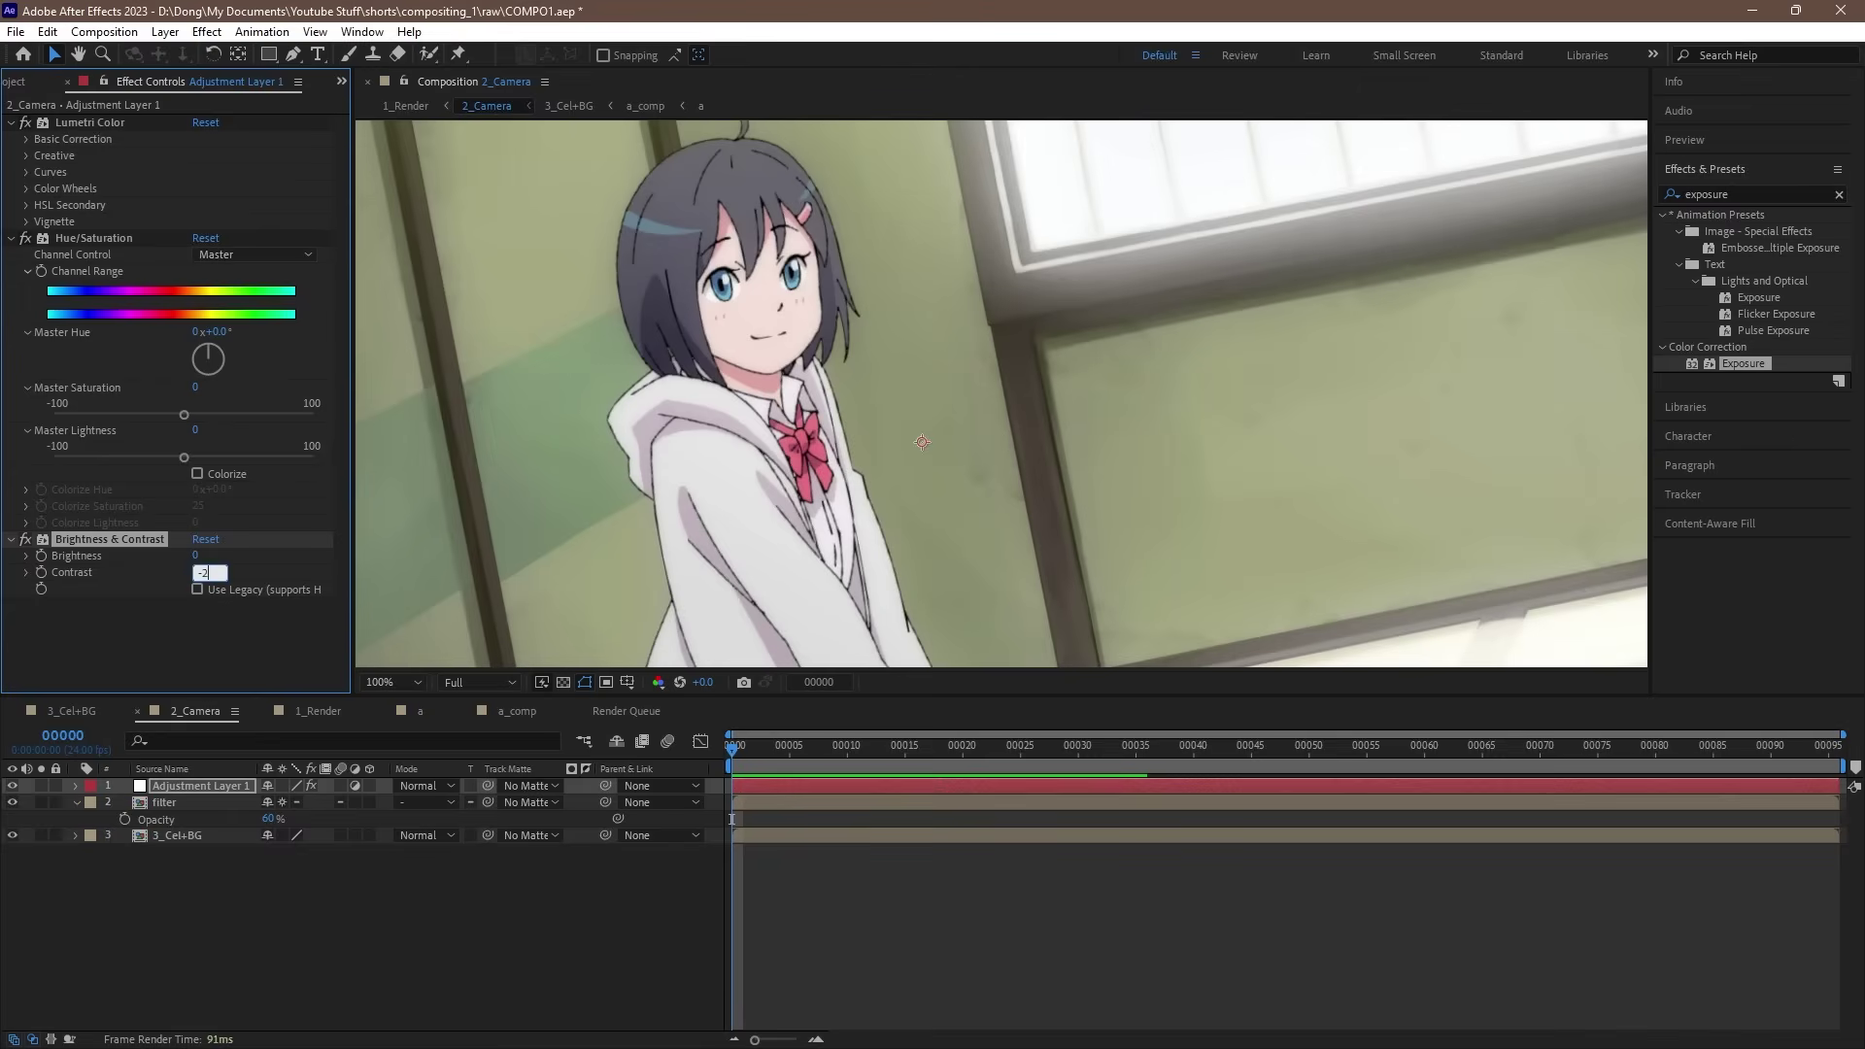
{"action": "type", "text": "0"}
{"action": "key", "text": "Return"}
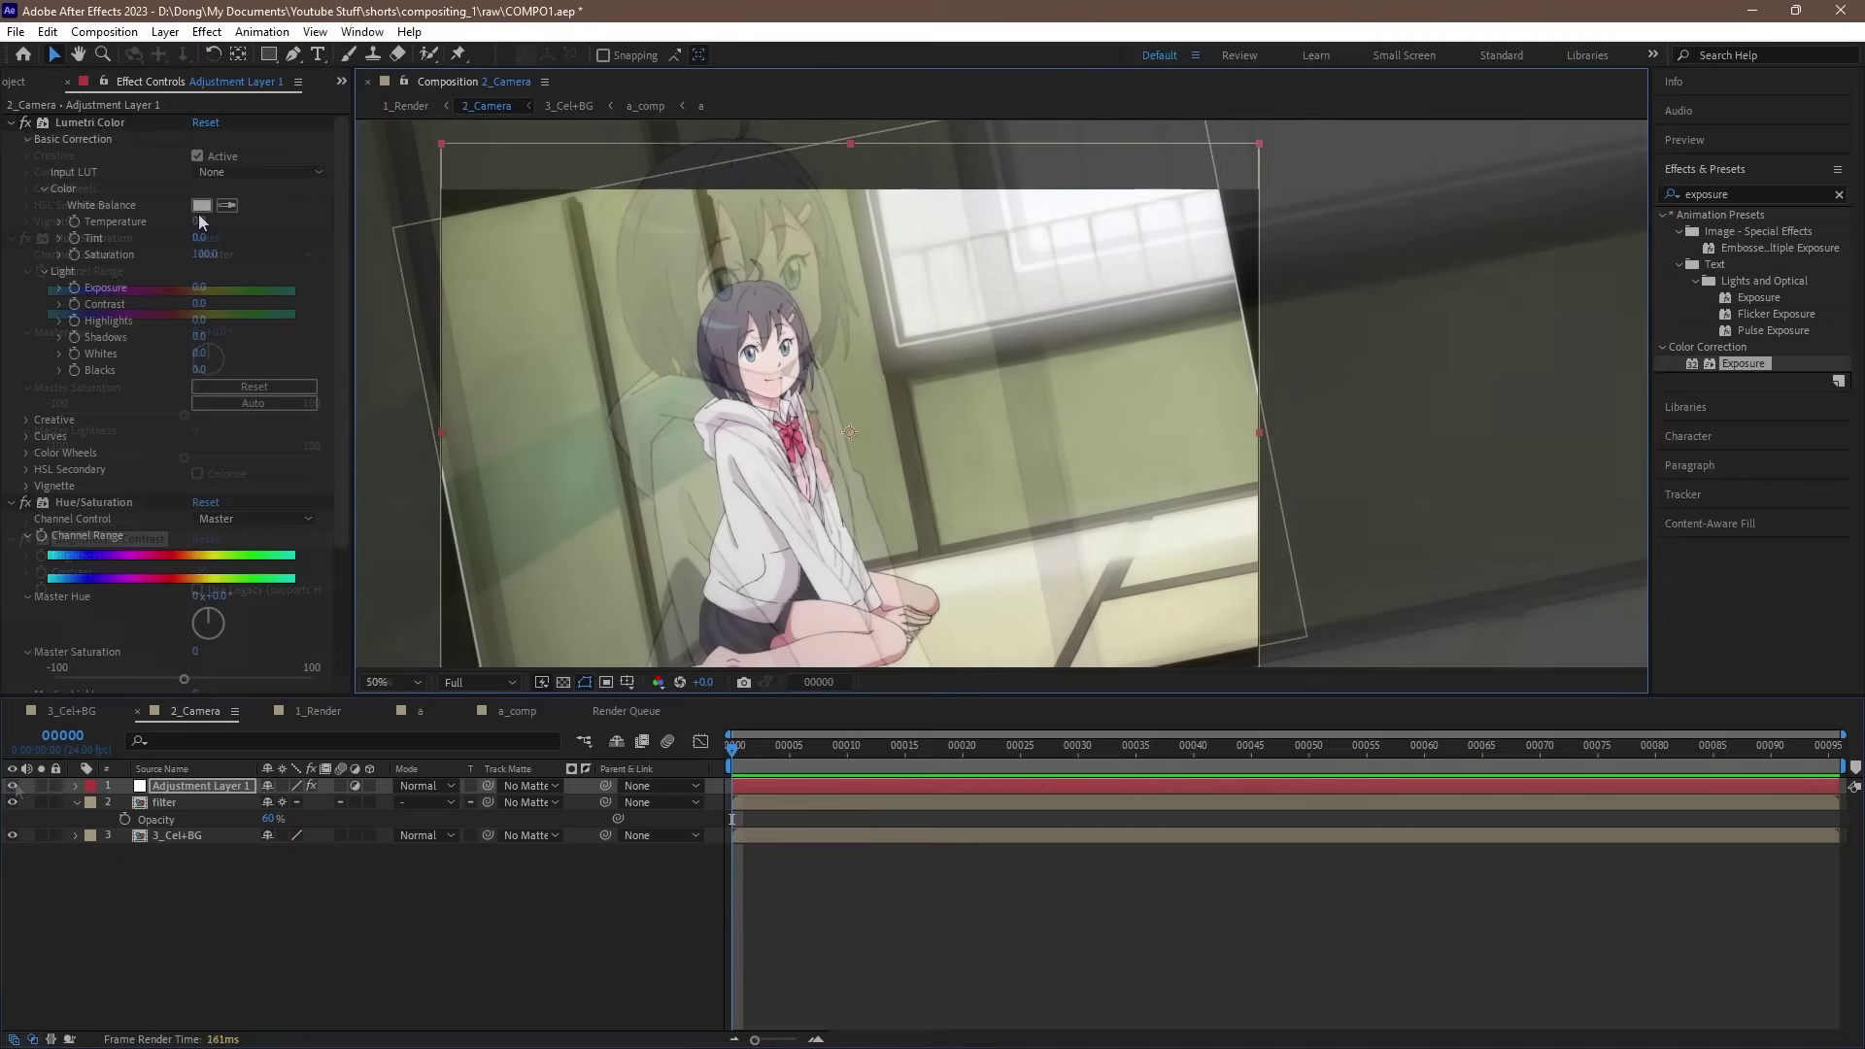
{"action": "left_click_drag", "start_coordinate": [200, 221], "coordinate": [207, 220]}
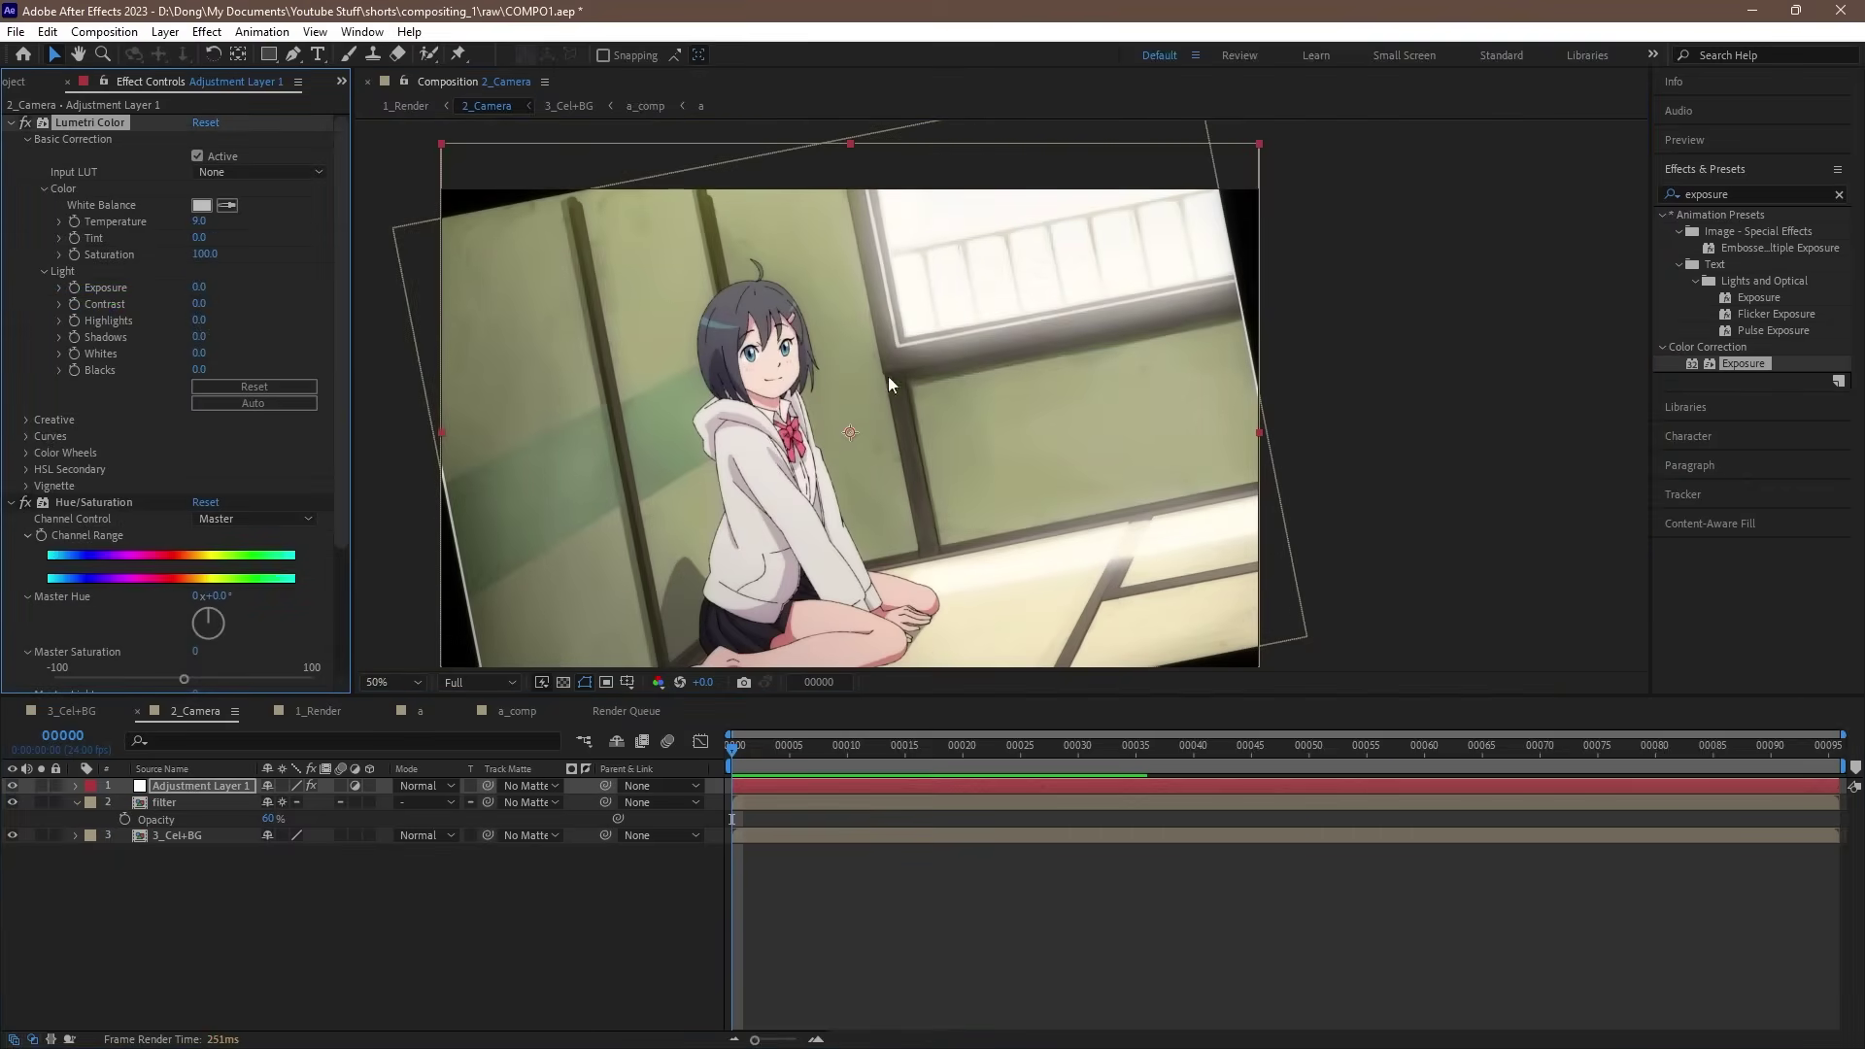
{"action": "scroll", "coordinate": [1028, 406], "scroll_direction": "up", "scroll_amount": 2}
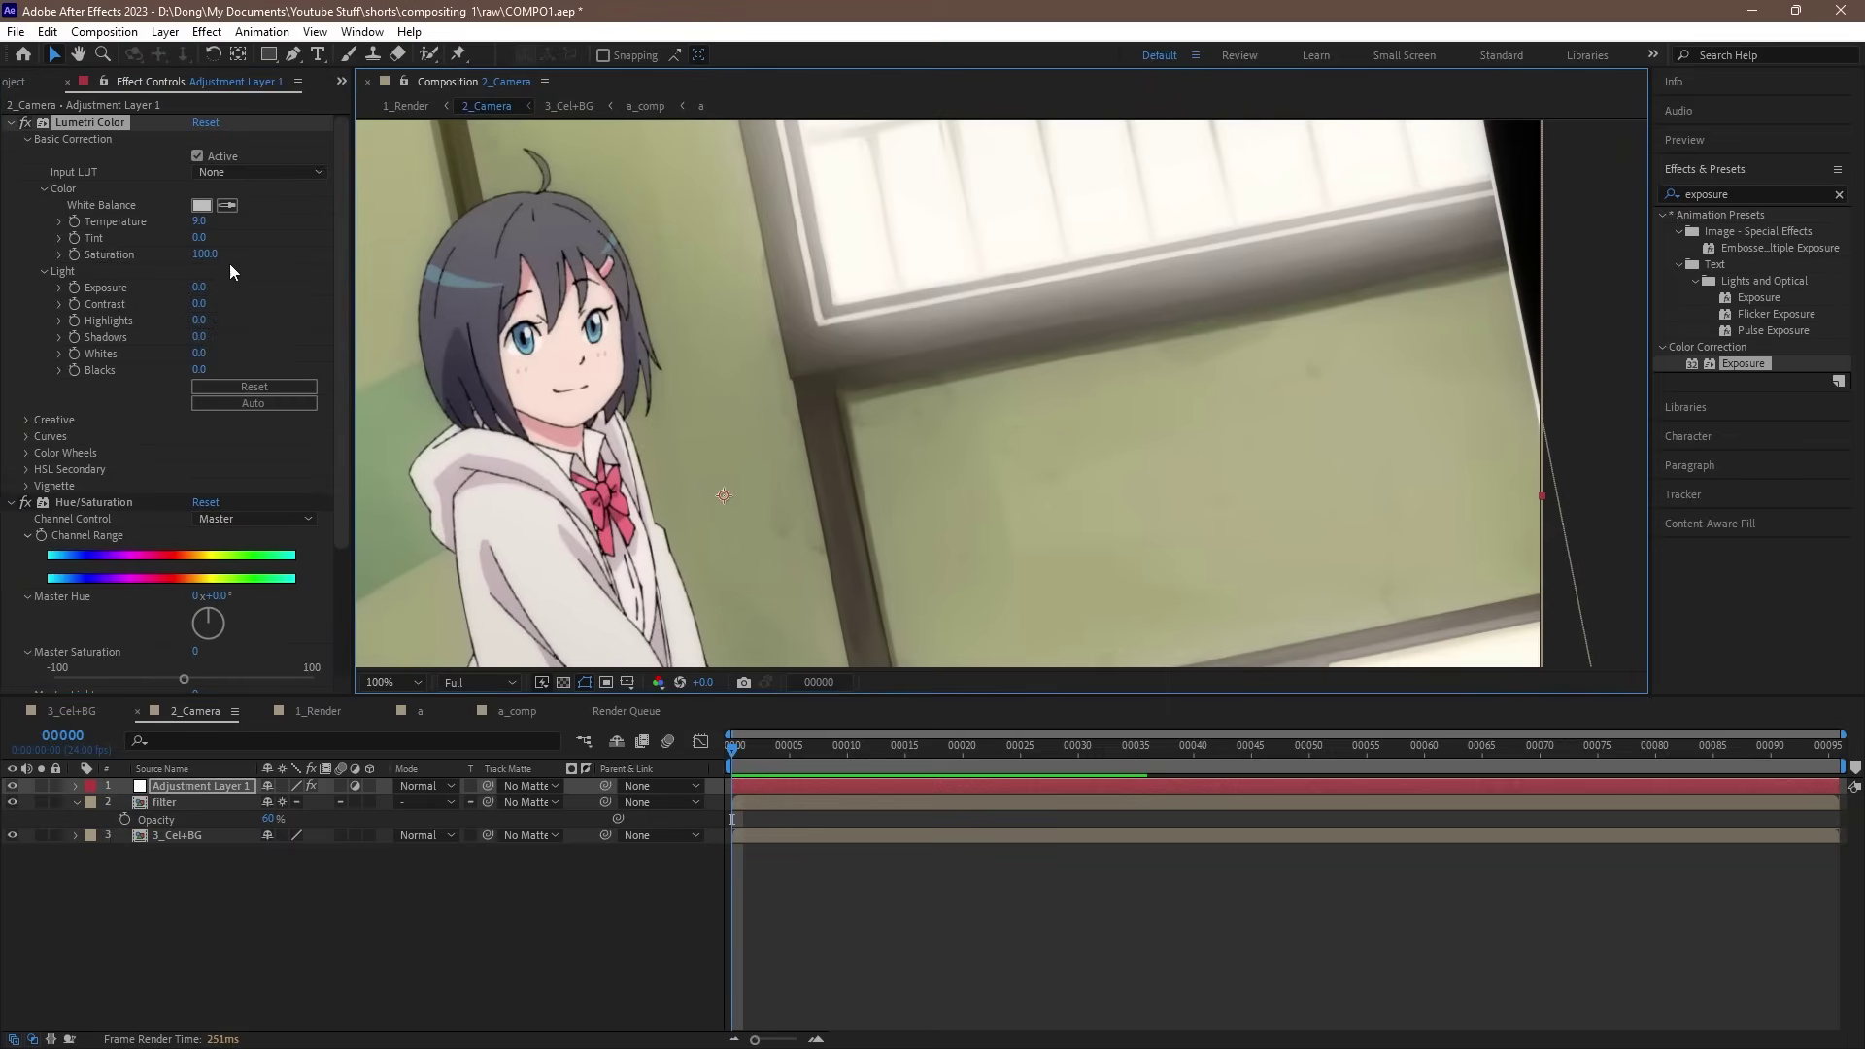
{"action": "left_click_drag", "start_coordinate": [208, 253], "coordinate": [234, 267]}
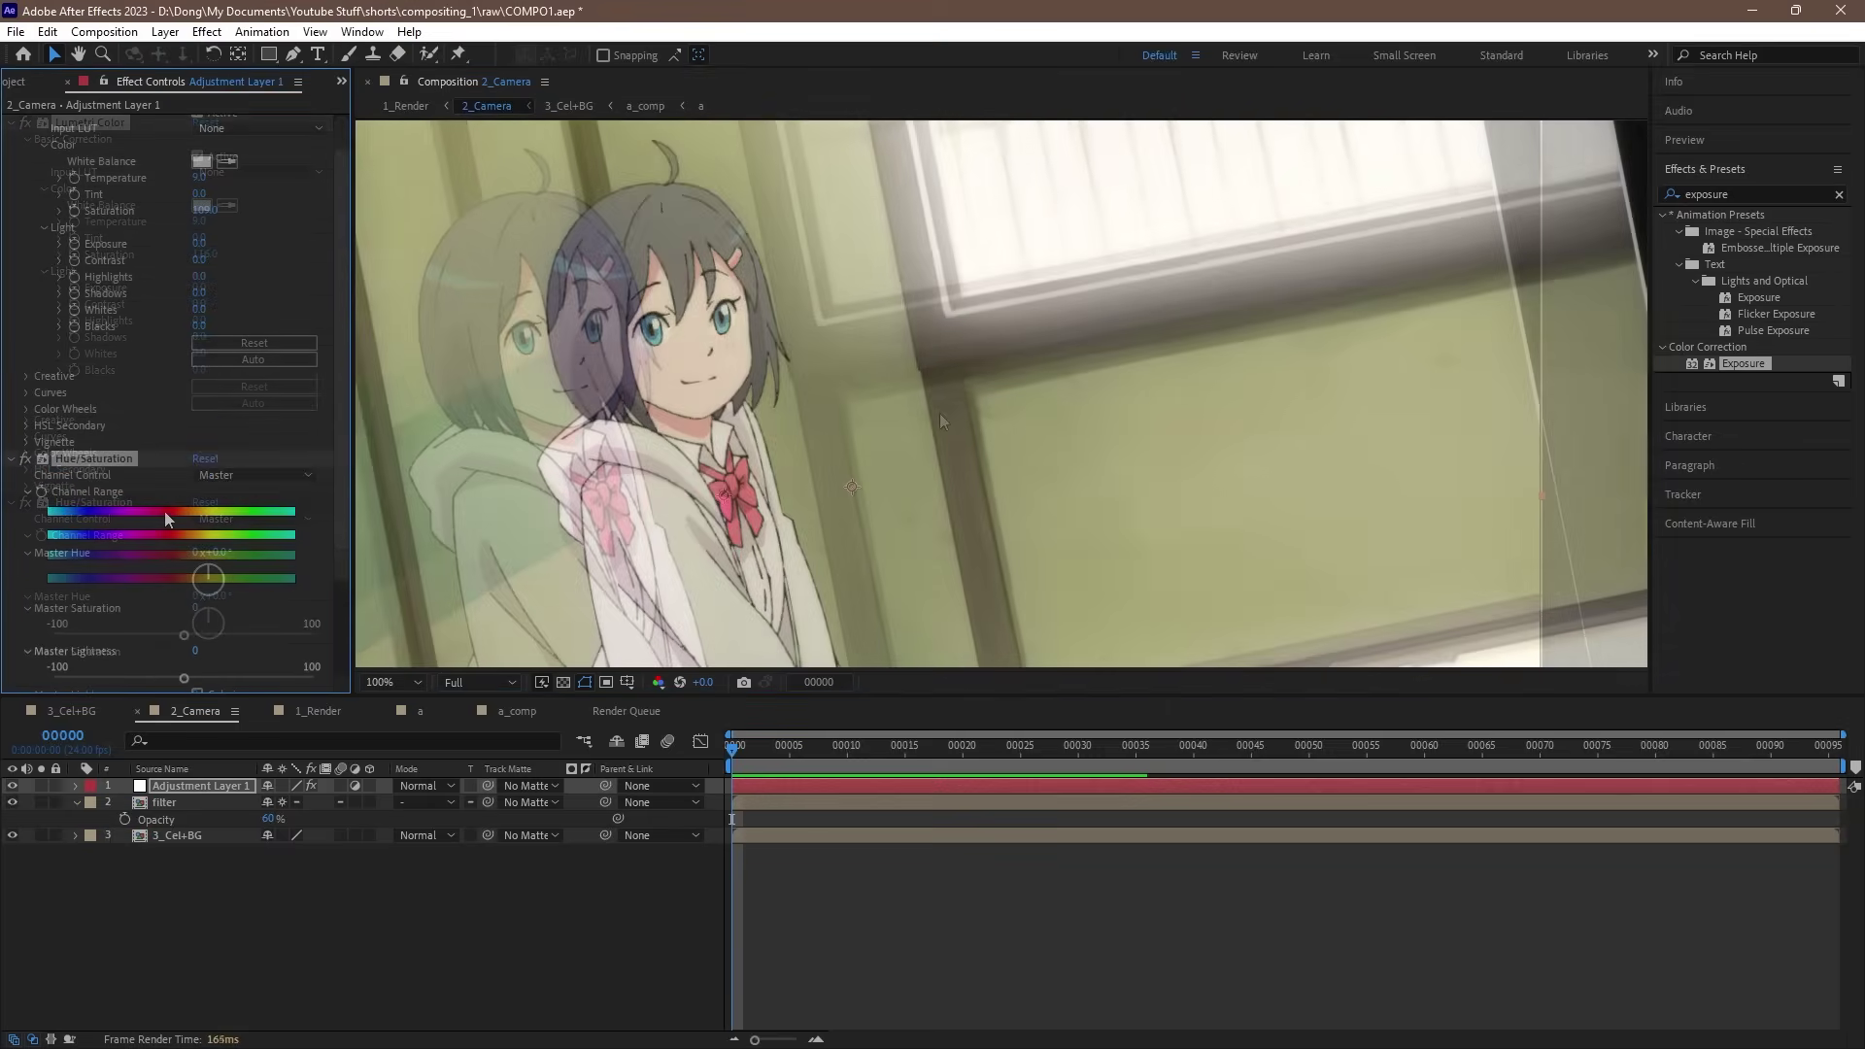
Step: In Hue/Saturation, adjust the Reds' saturation and raise the Blues' saturation to 19
{"action": "left_click", "coordinate": [254, 475]}
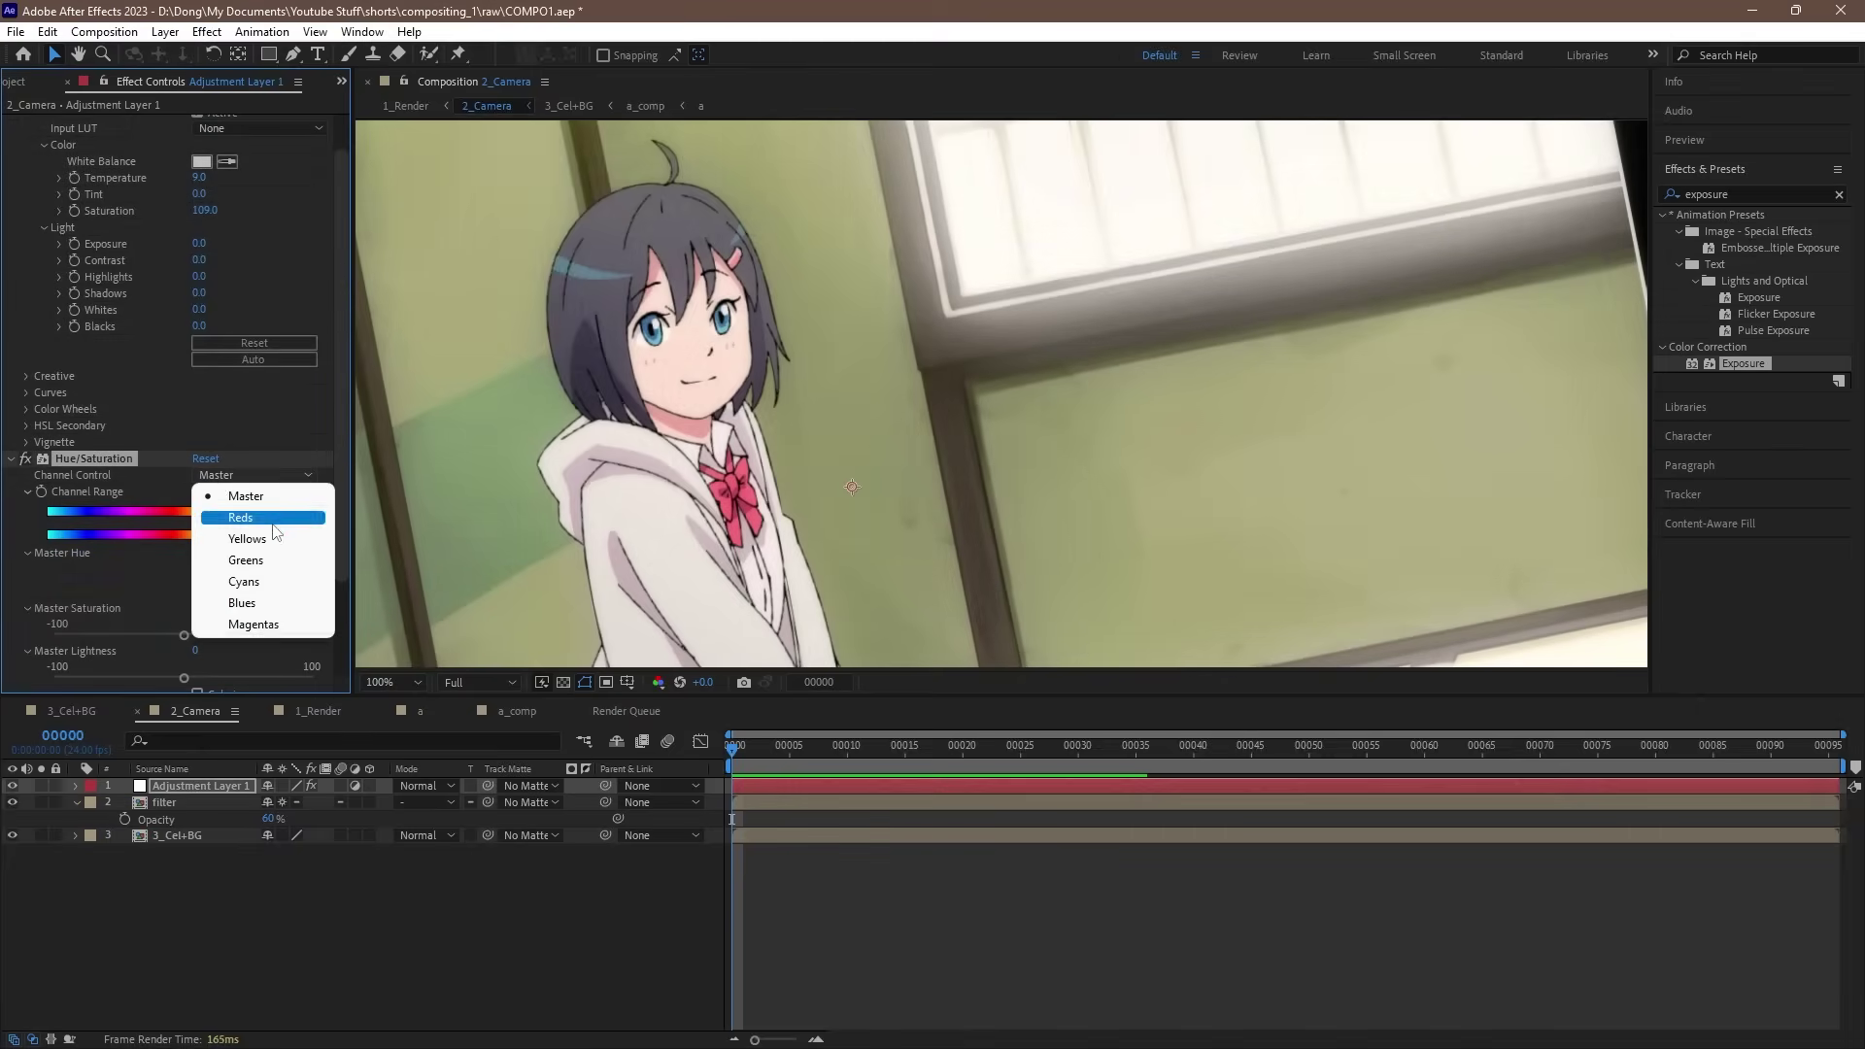
{"action": "left_click", "coordinate": [273, 523]}
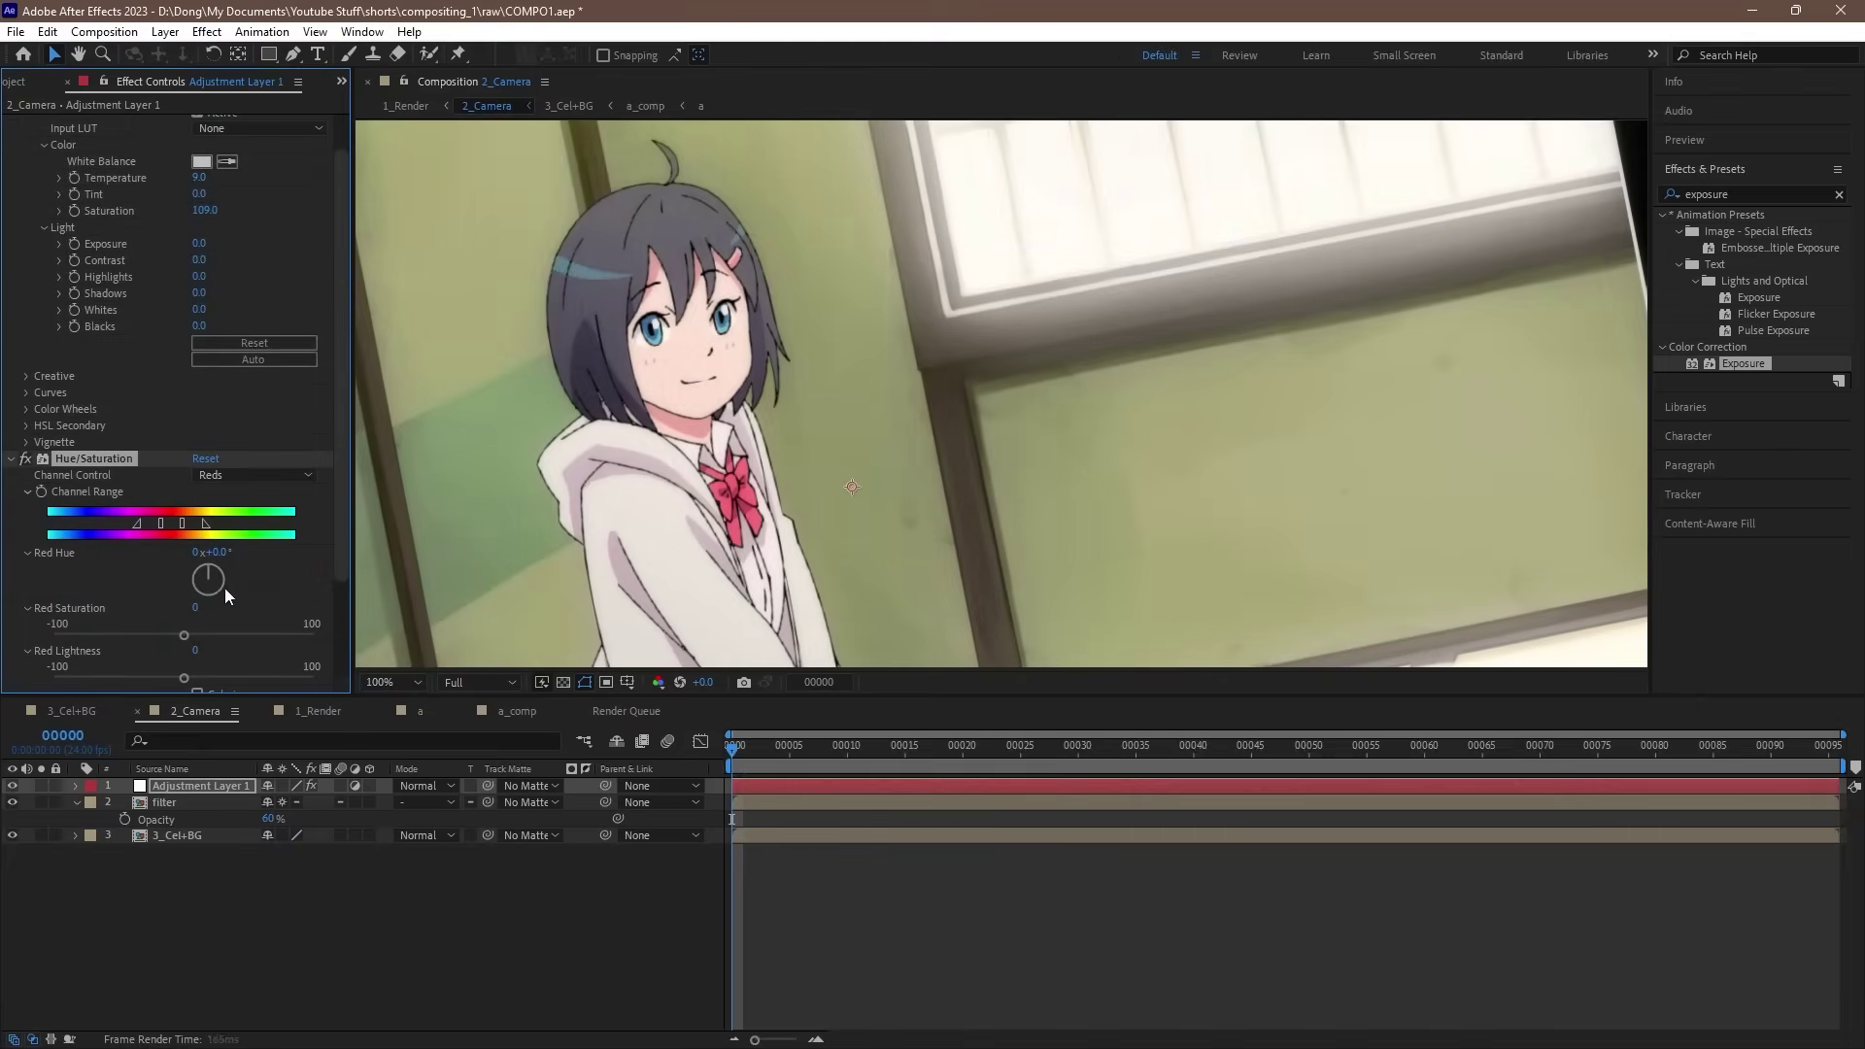
{"action": "left_click_drag", "start_coordinate": [202, 642], "coordinate": [219, 641]}
{"action": "left_click", "coordinate": [233, 475]}
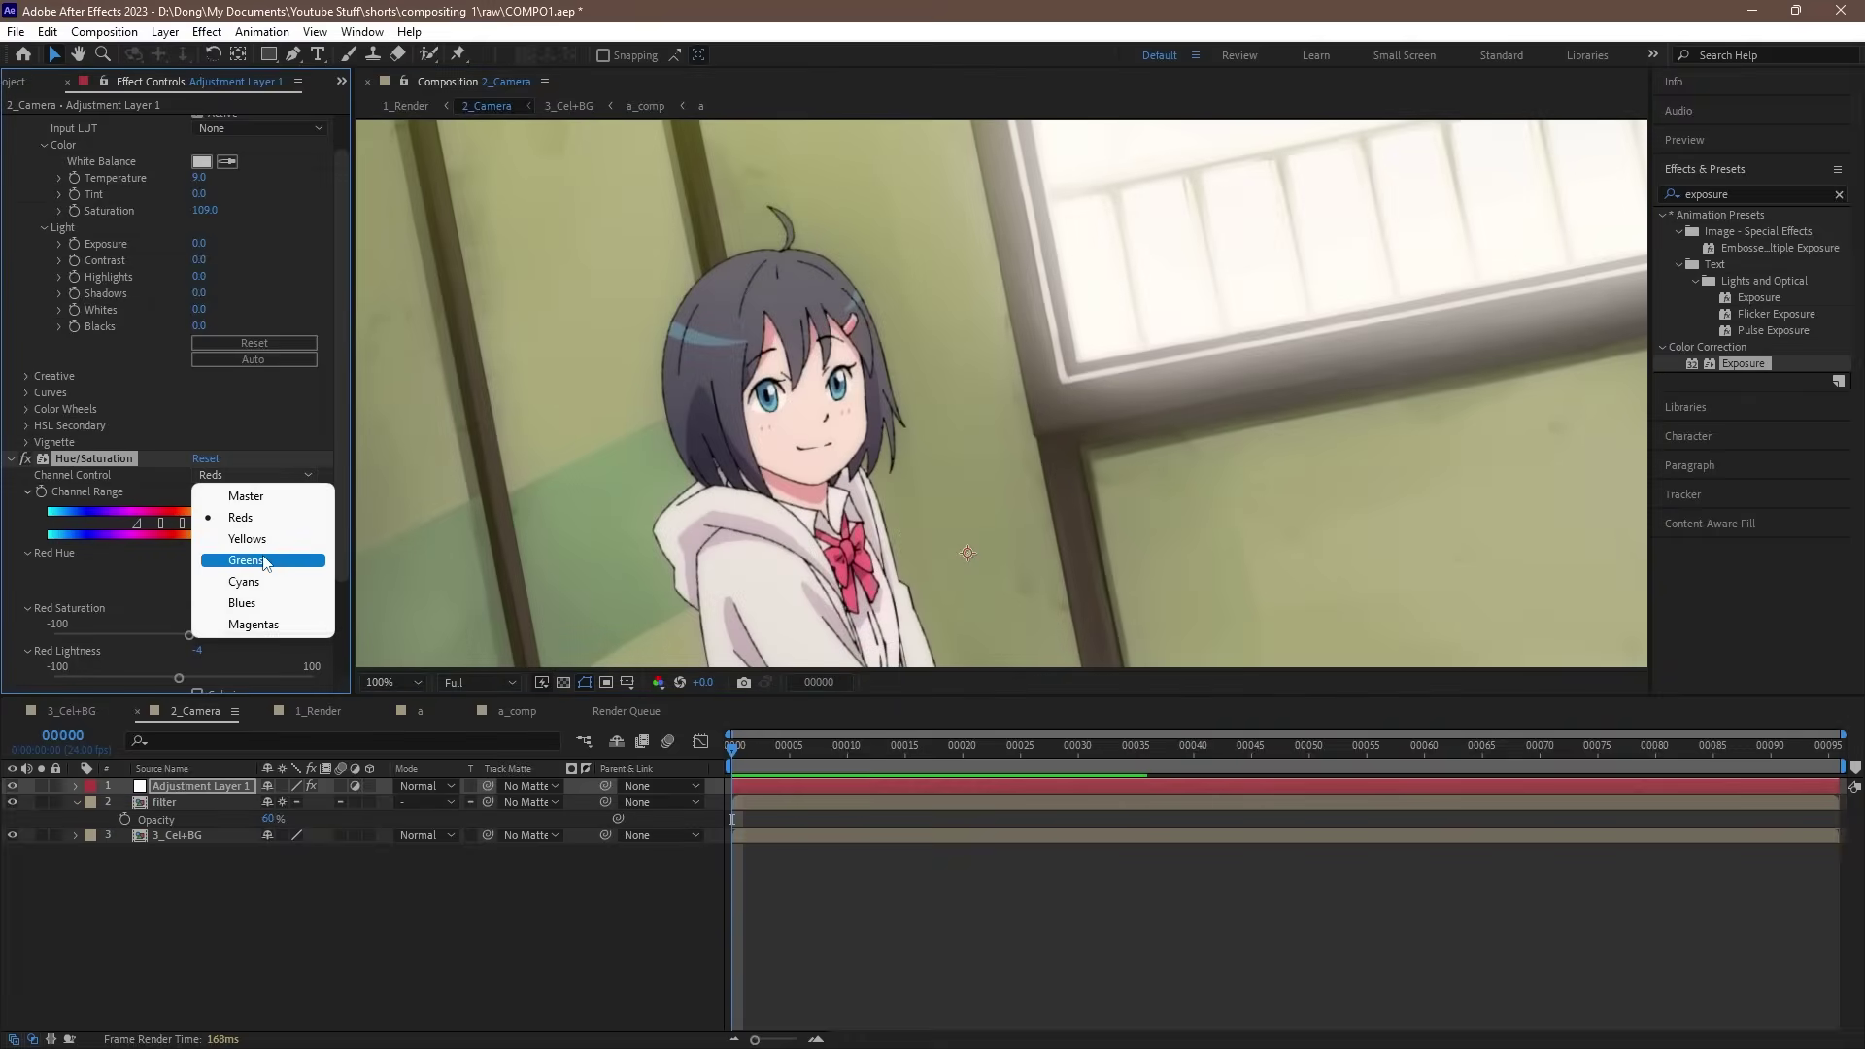
{"action": "left_click", "coordinate": [238, 594]}
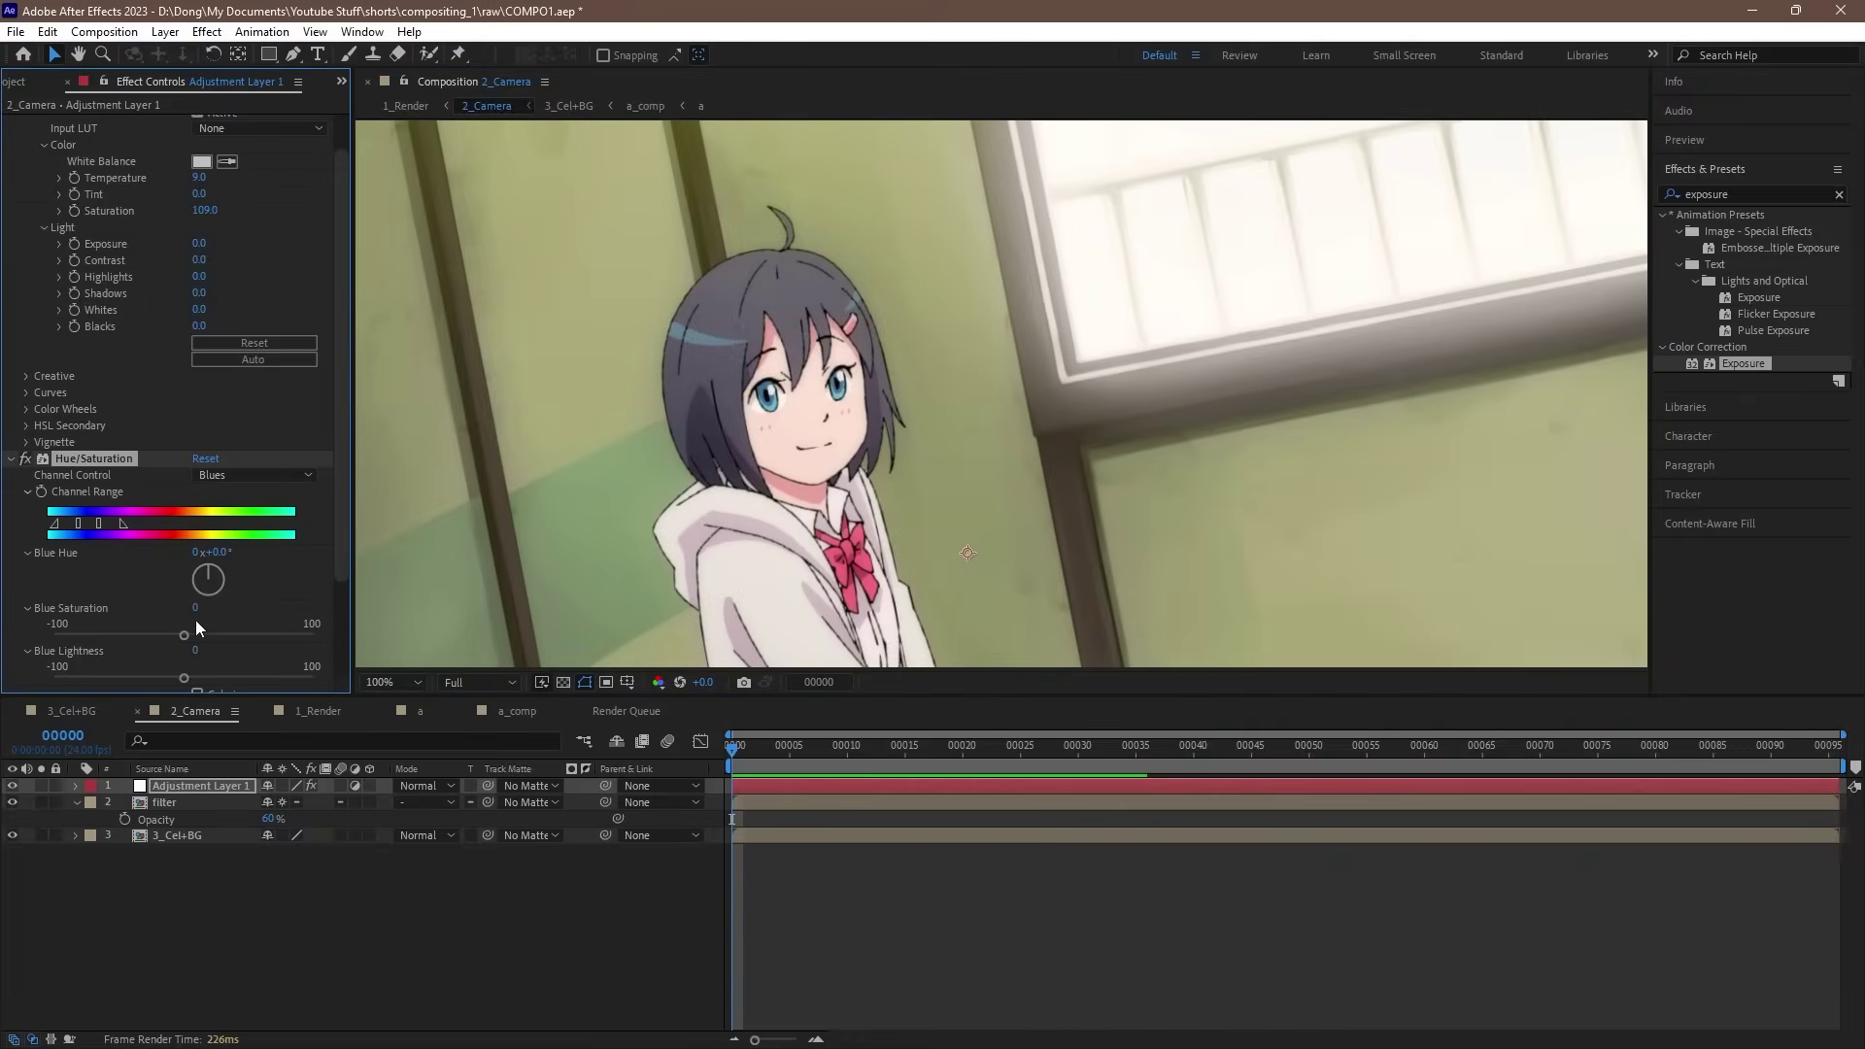
{"action": "left_click_drag", "start_coordinate": [197, 609], "coordinate": [218, 612]}
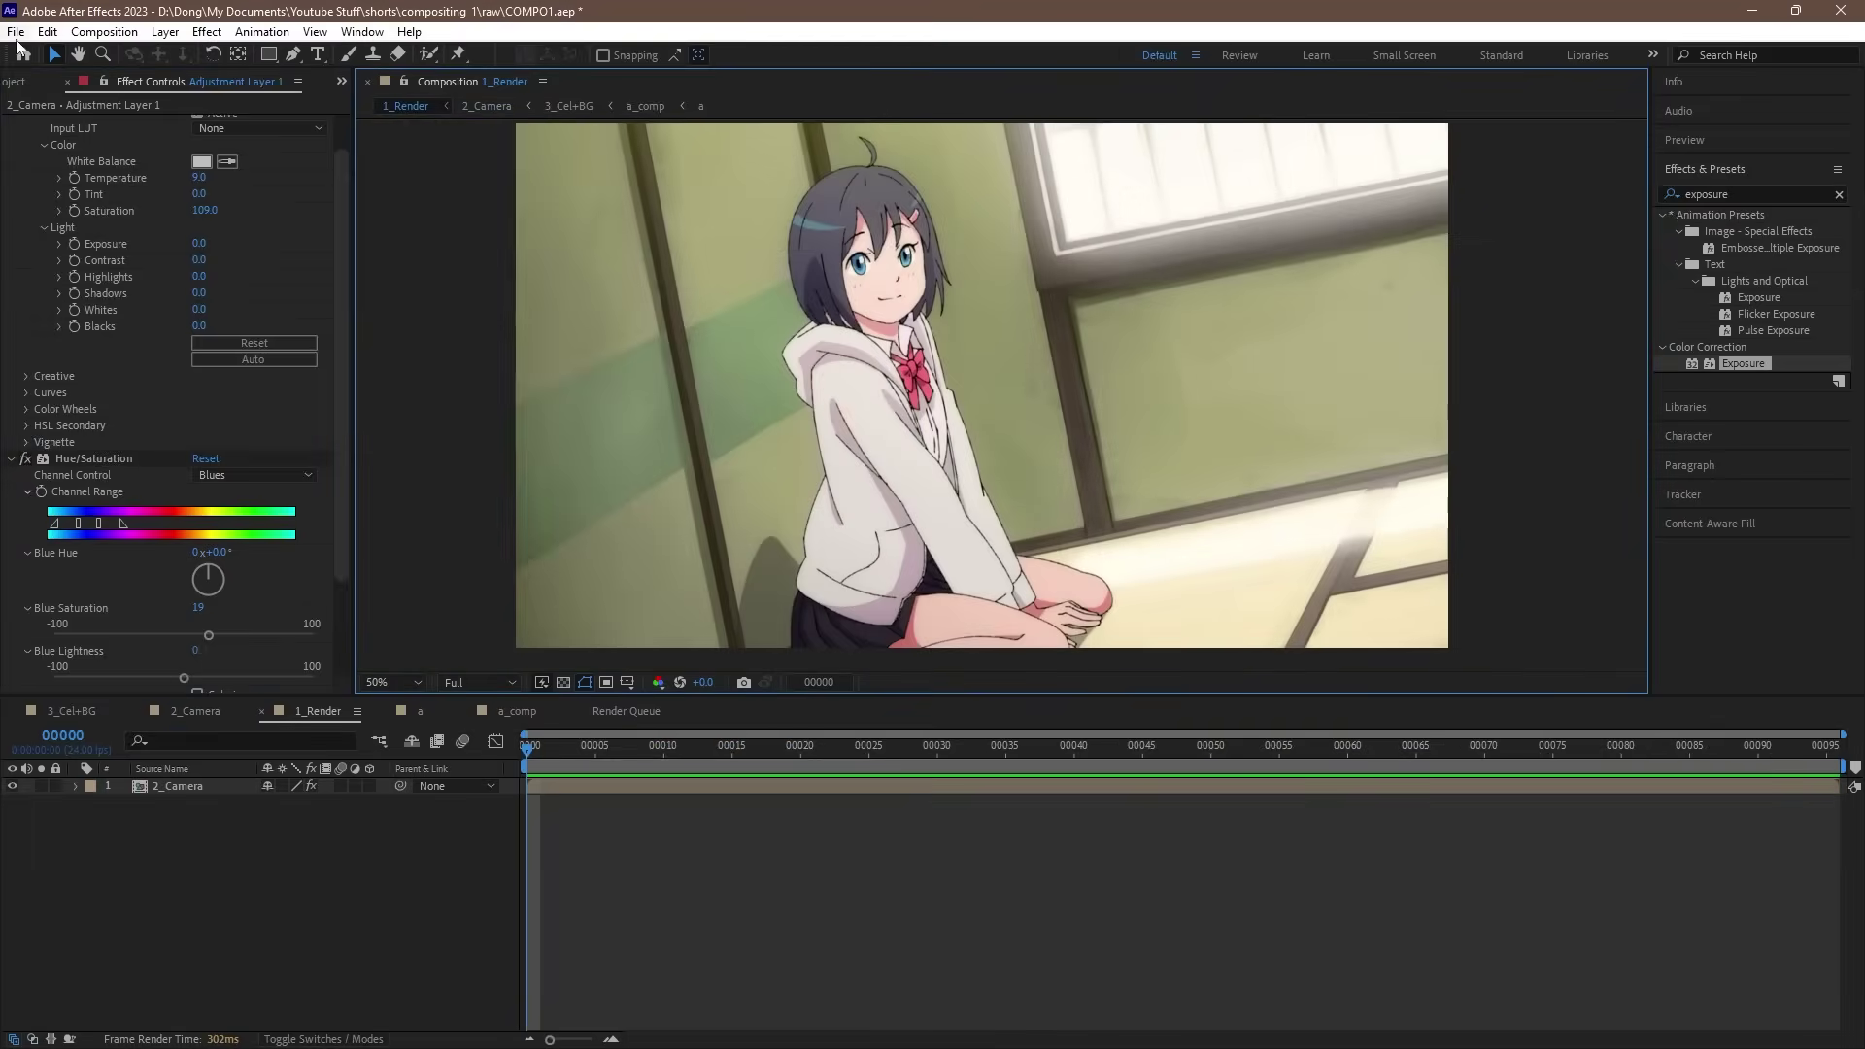
Step: Go to File > Export to add 1_Render to the Render Queue
{"action": "left_click", "coordinate": [15, 31]}
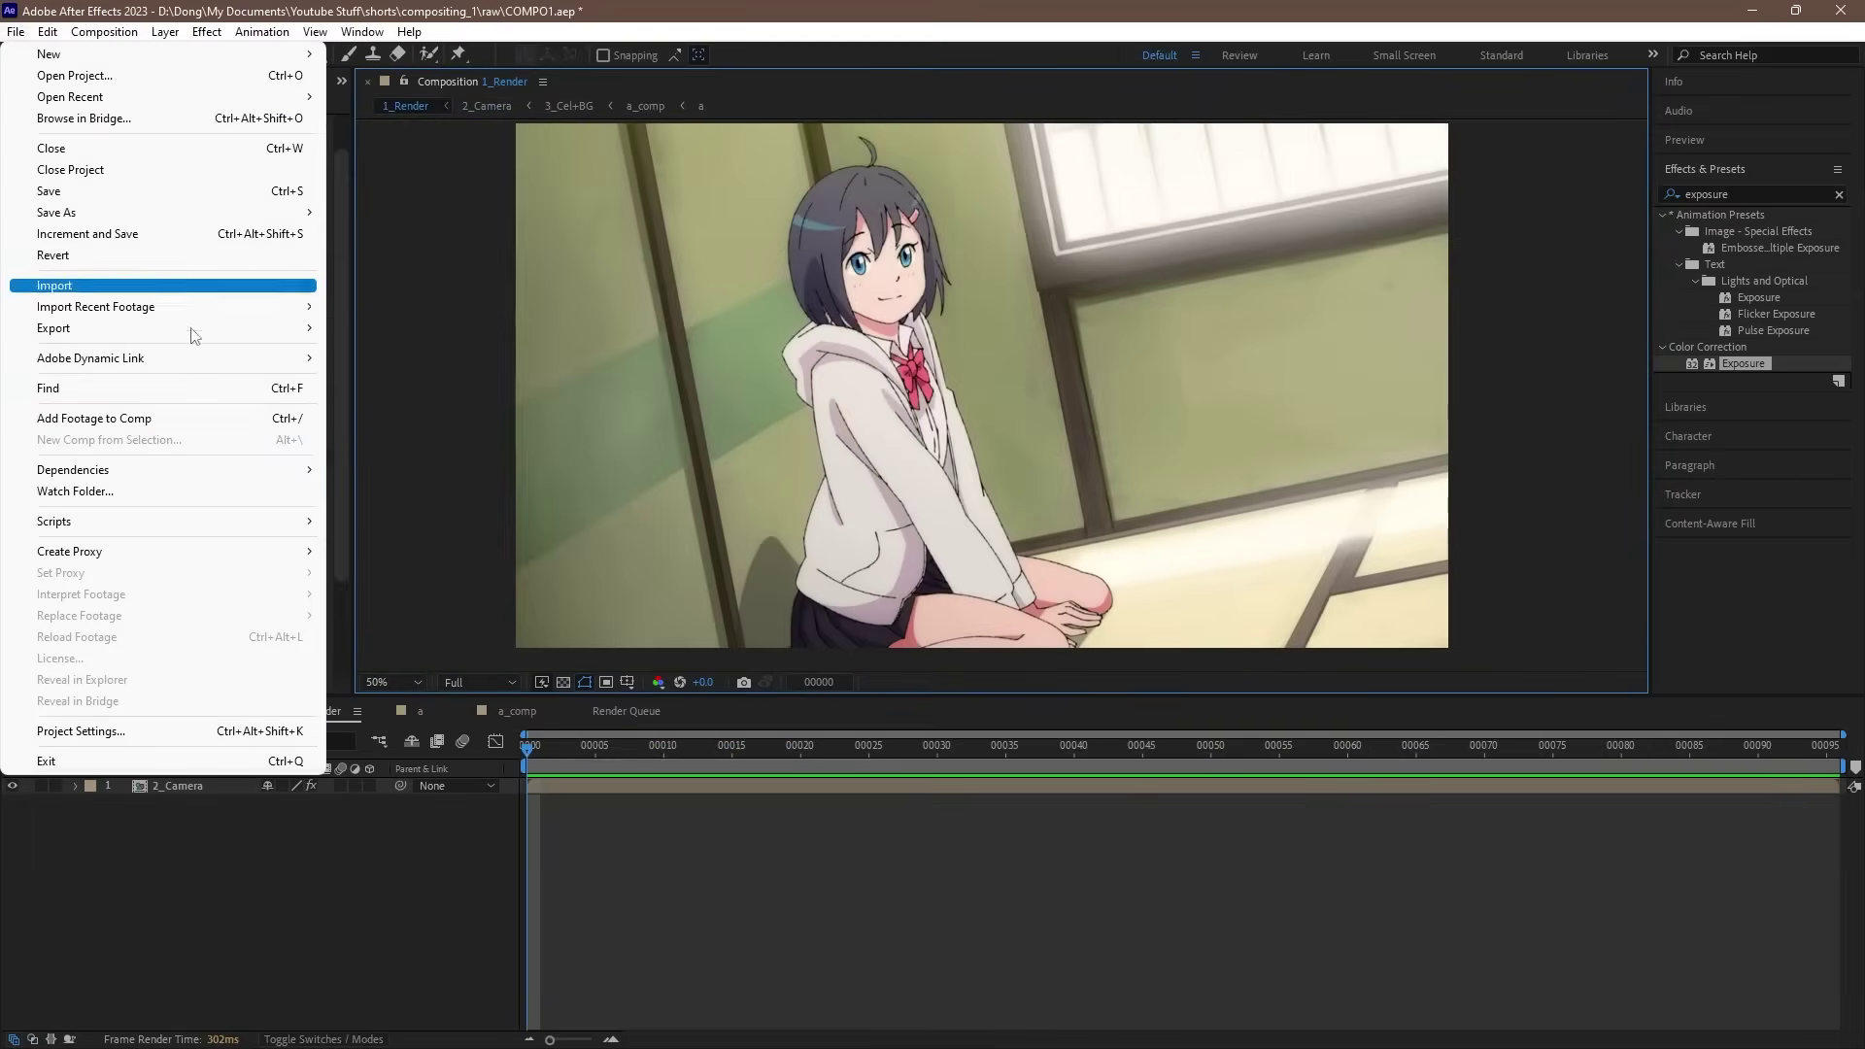
{"action": "mouse_move", "coordinate": [250, 331]}
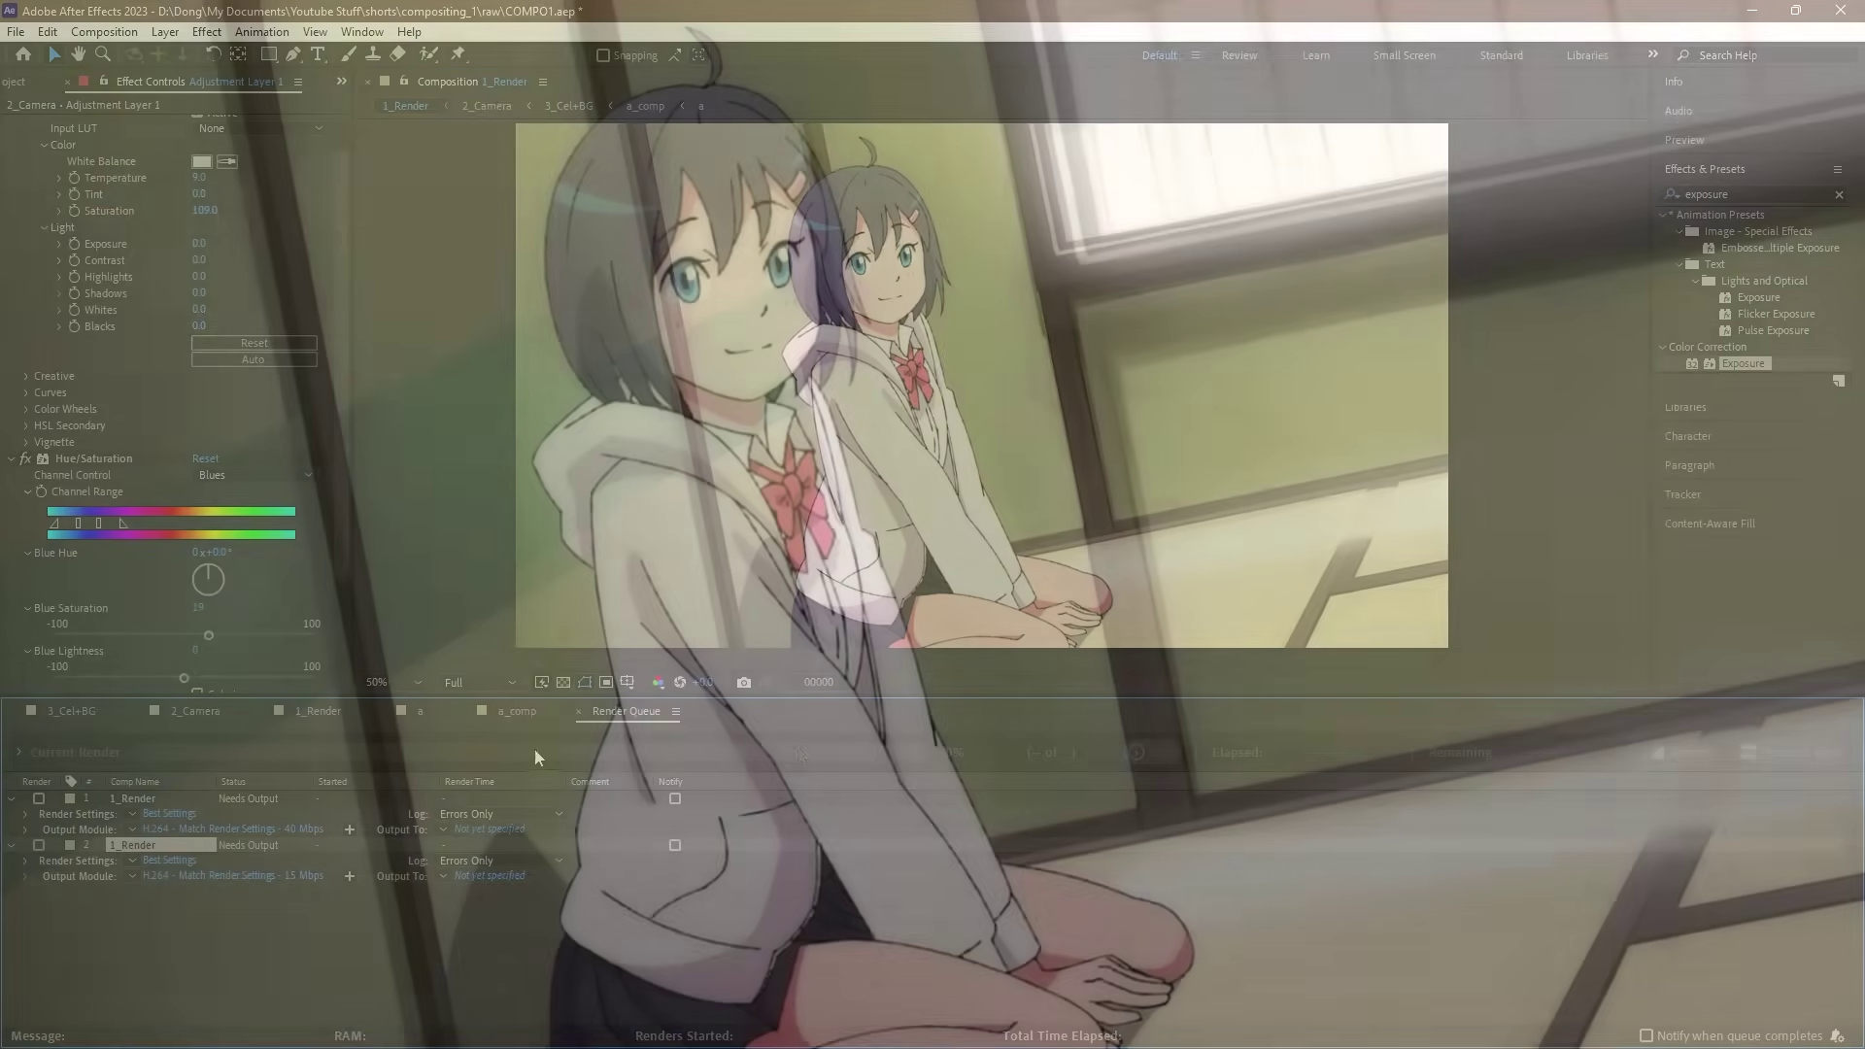